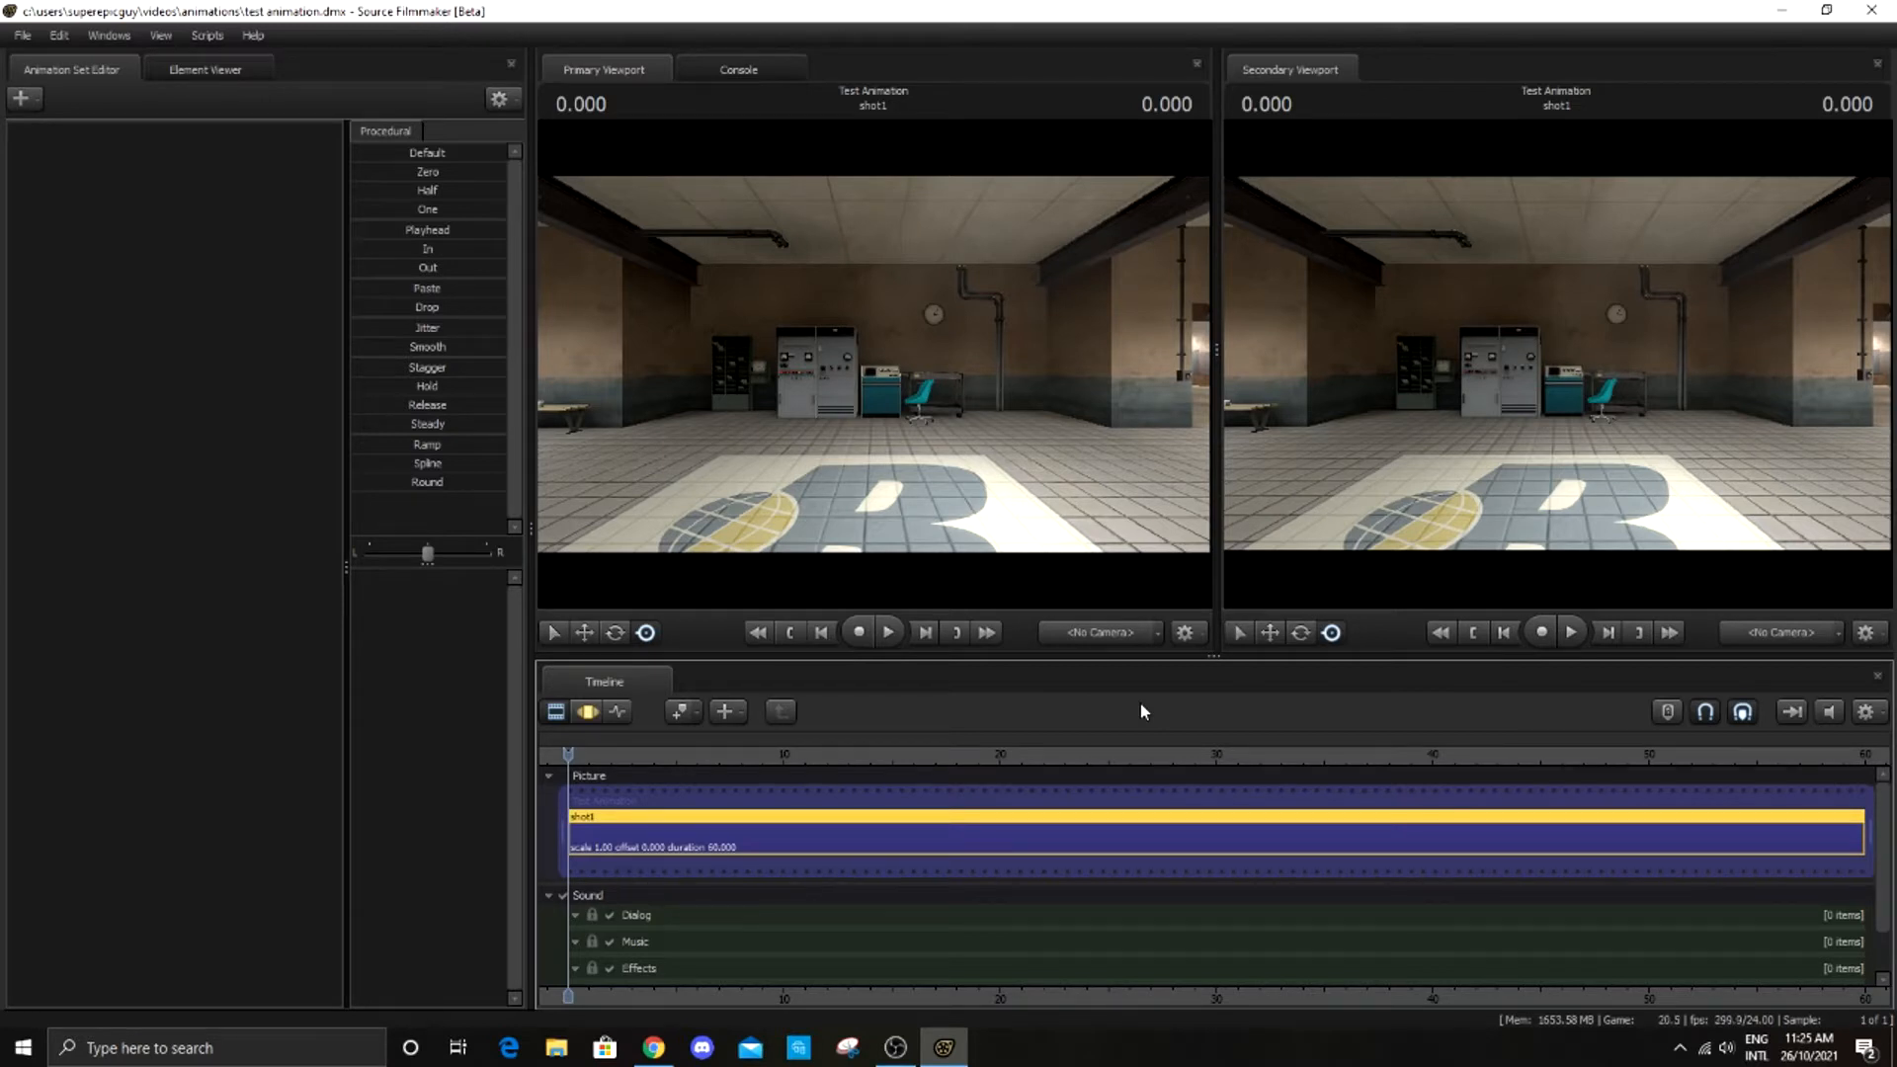
Create a new scene camera for shot1
{"action": "left_click", "coordinate": [1158, 636]}
{"action": "mouse_move", "coordinate": [1188, 703]}
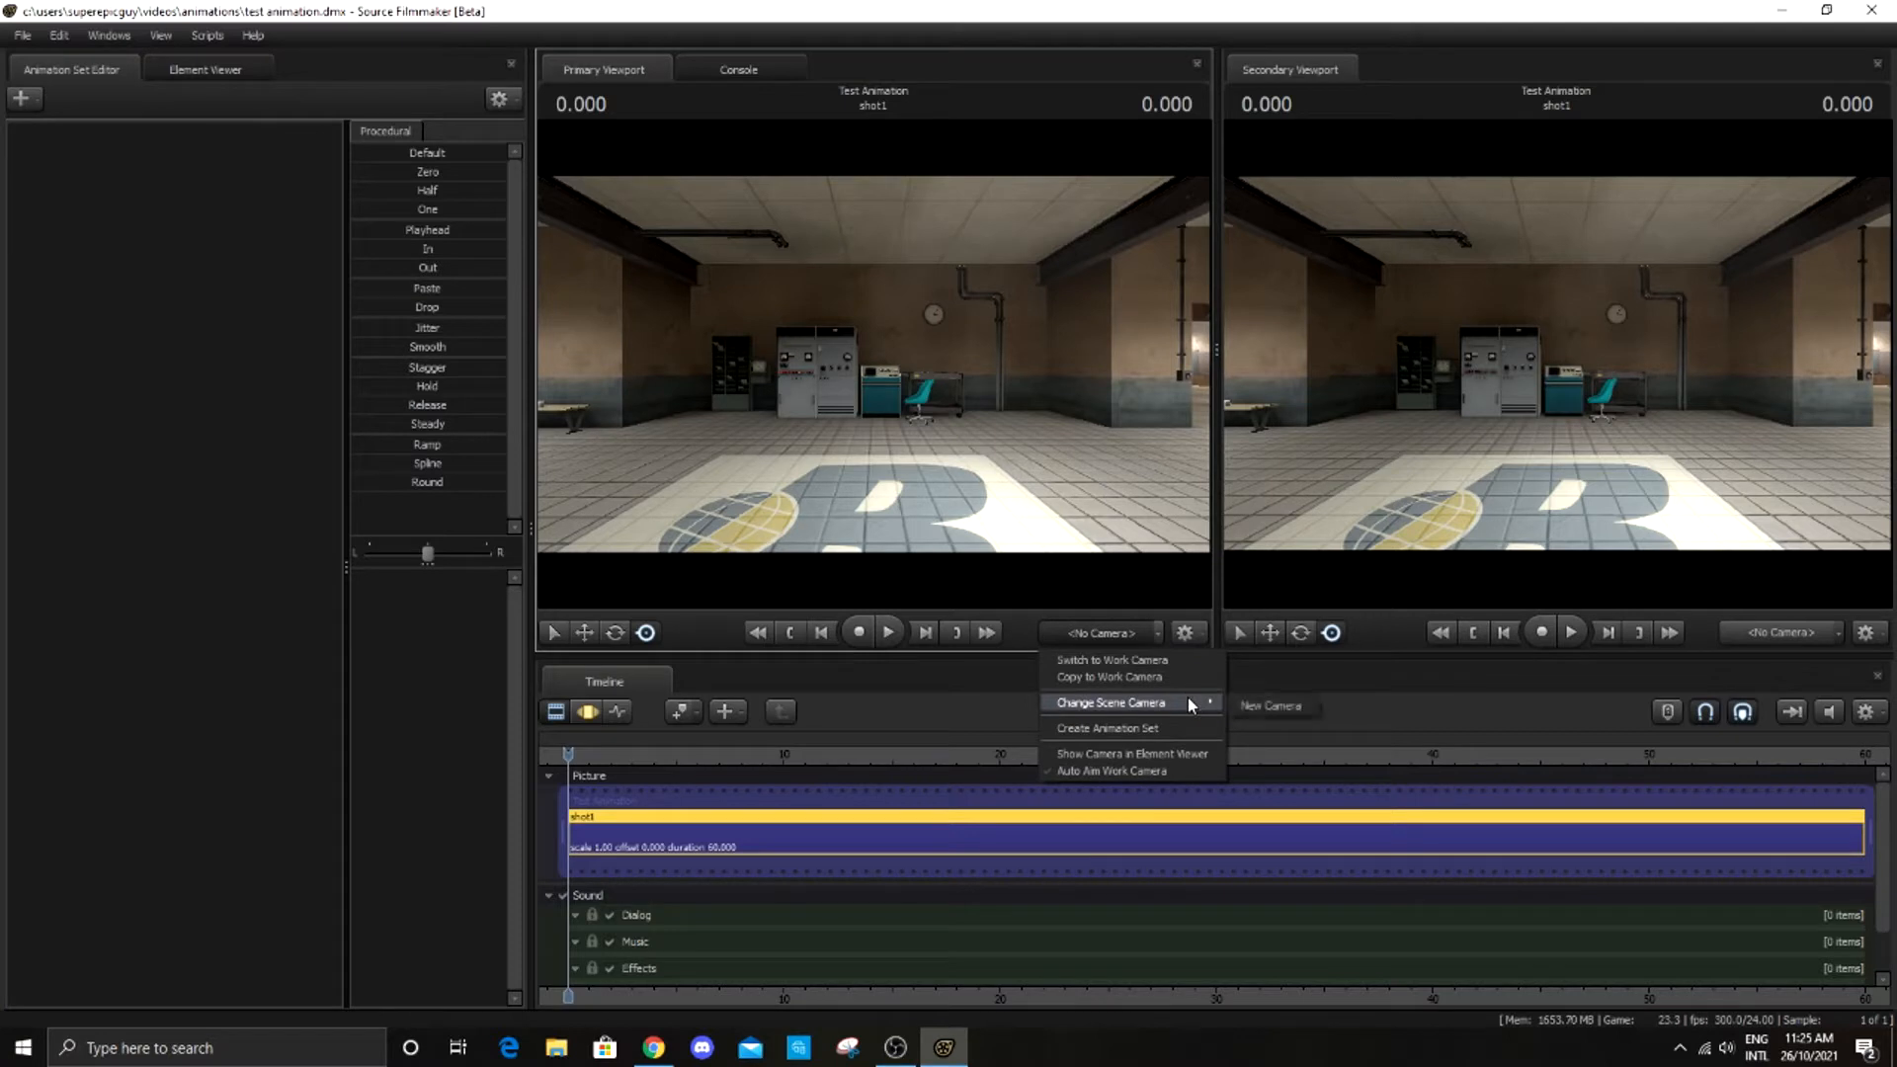
{"action": "left_click", "coordinate": [1264, 707]}
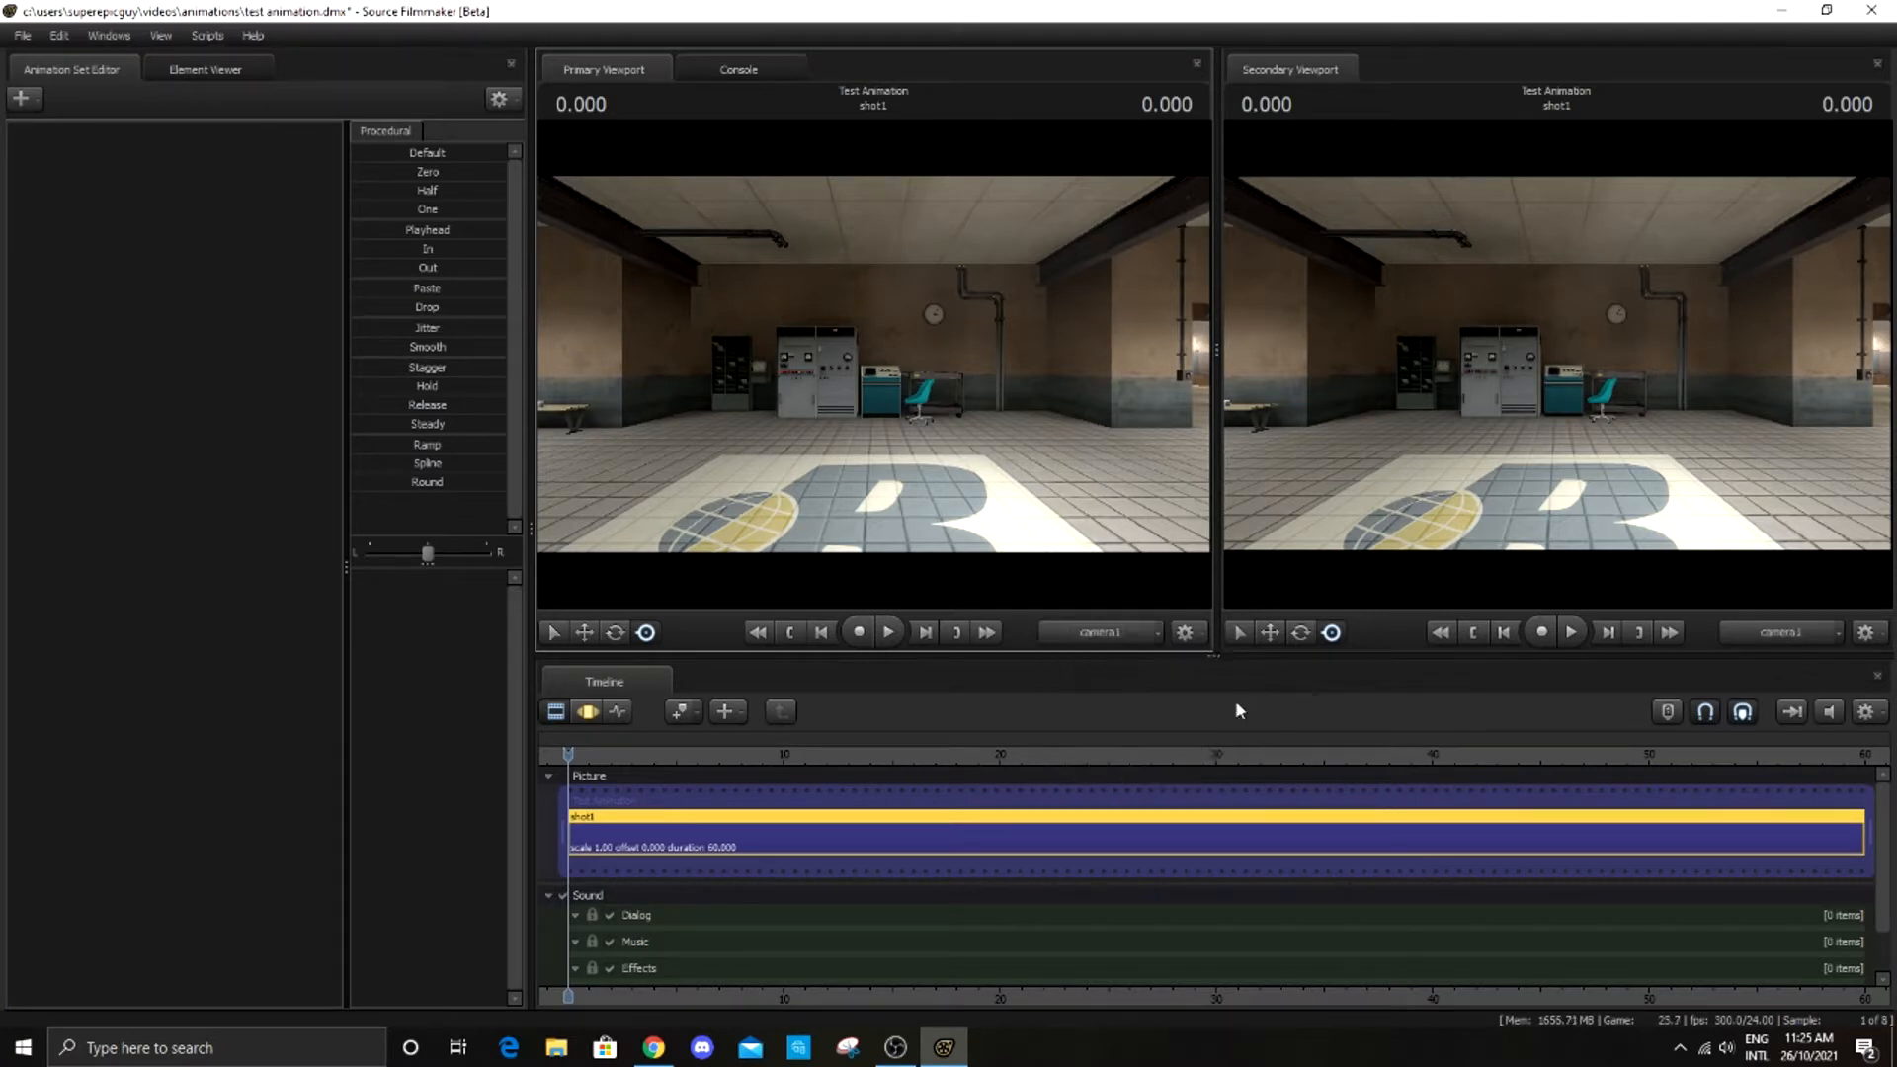
Inspect the new camera's placement through the work camera in the primary viewport, and return the viewport to camera1
{"action": "left_click", "coordinate": [1090, 643]}
{"action": "left_click_drag", "start_coordinate": [968, 444], "coordinate": [1043, 494]}
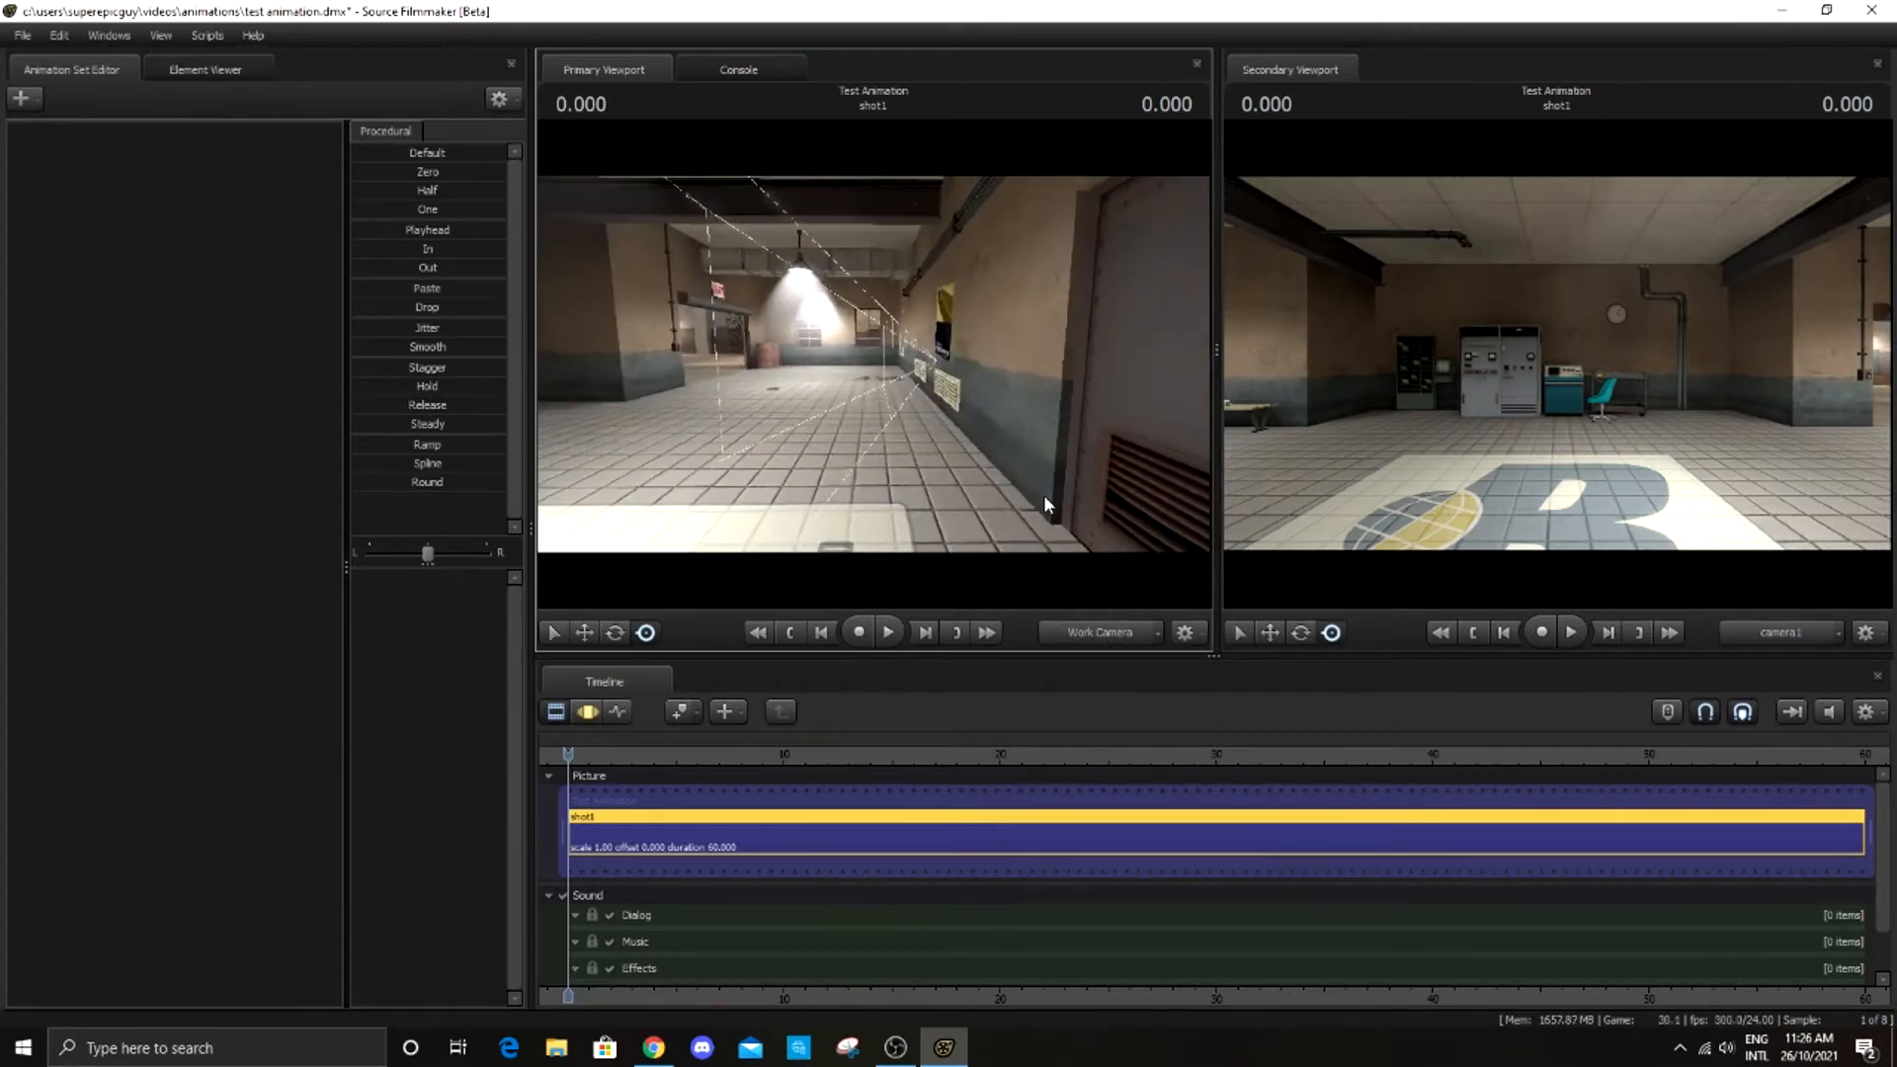
{"action": "left_click", "coordinate": [1075, 634]}
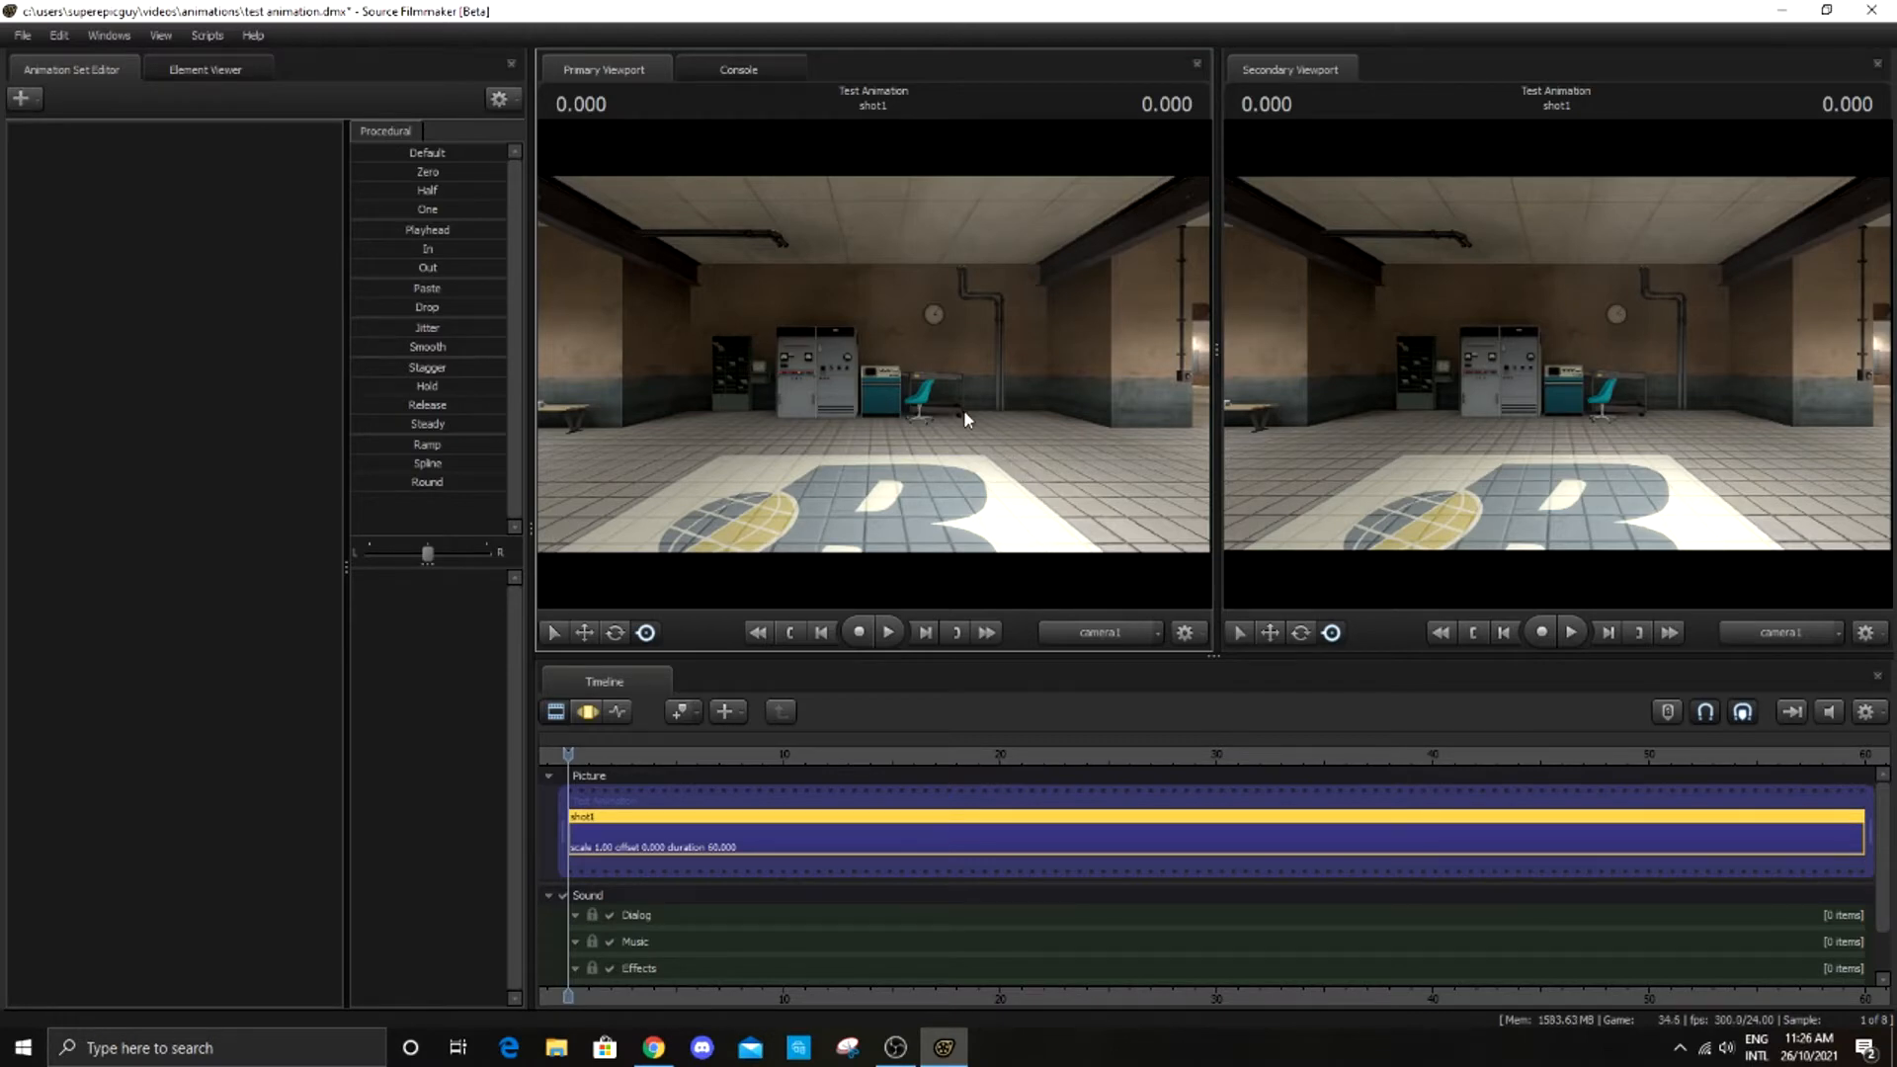
Try moving camera1 forward, backward and sideways and tilting it, and undo these movements
{"action": "key", "text": "w"}
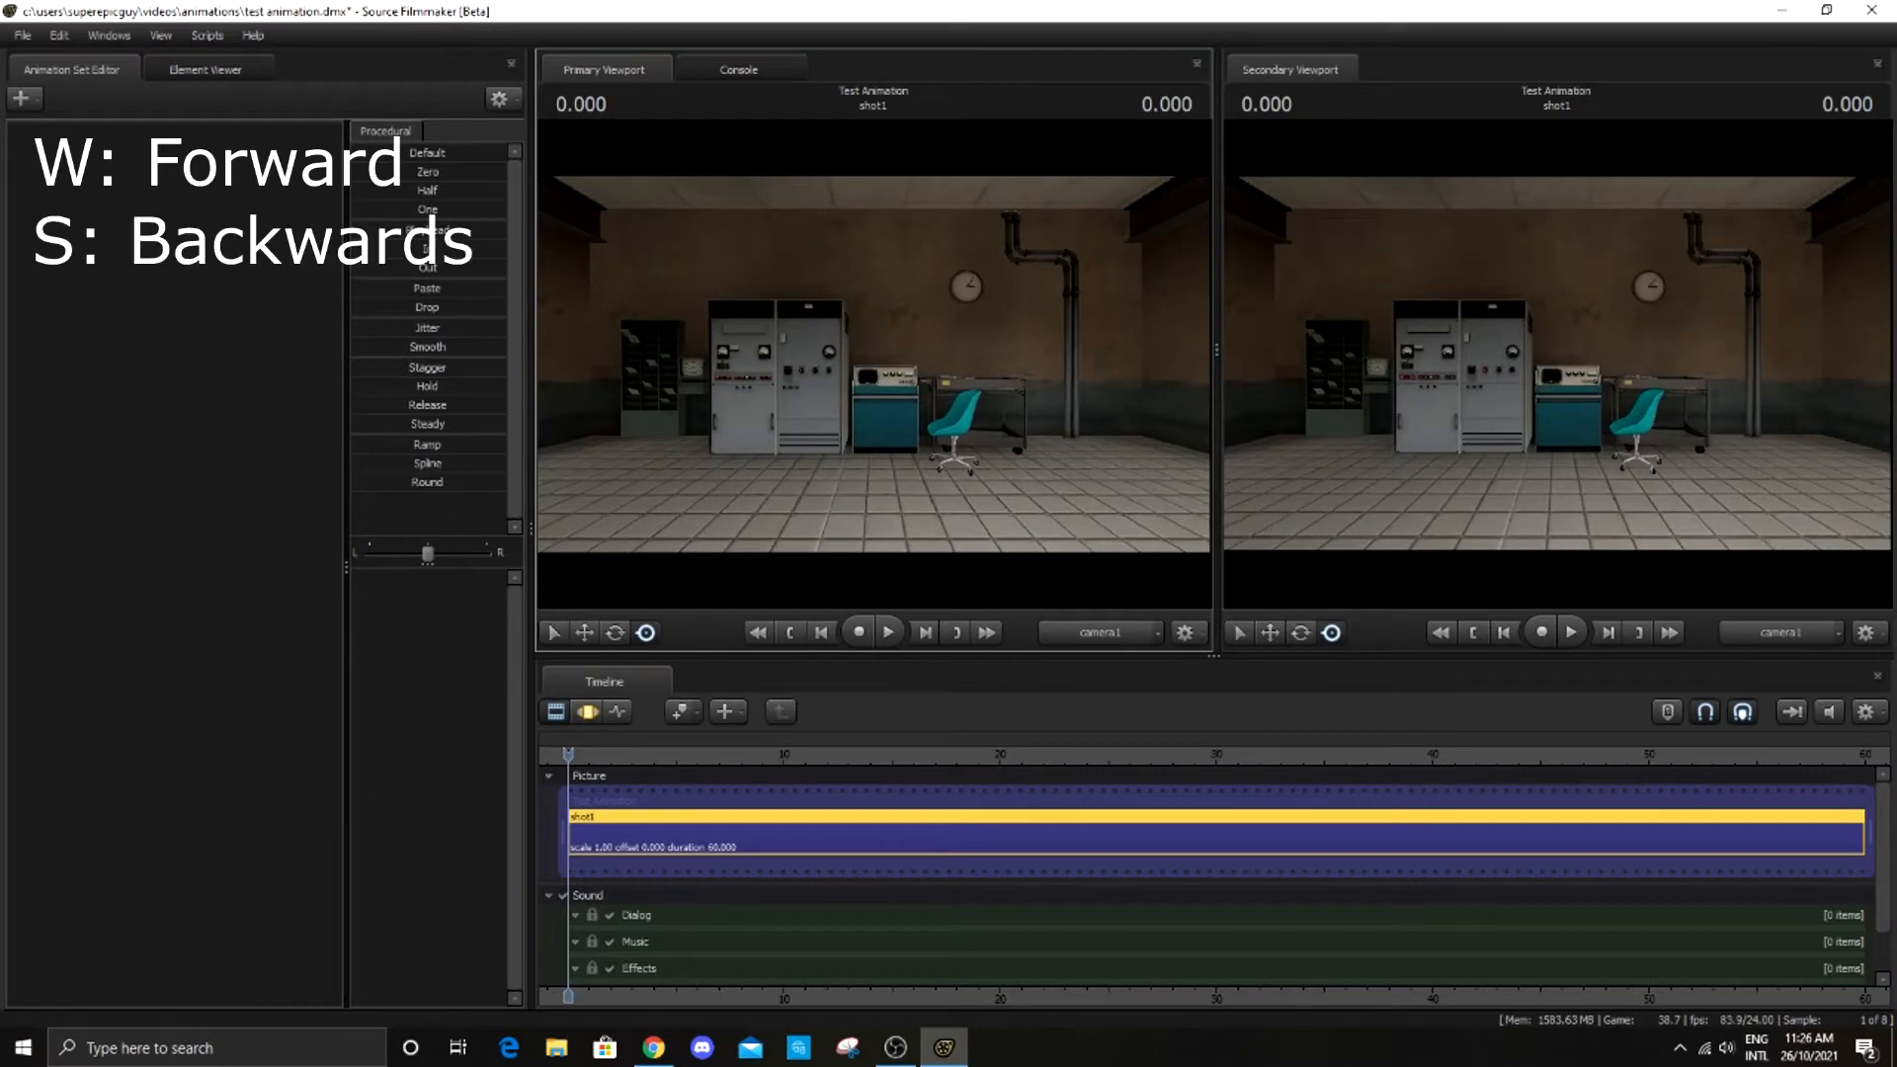
{"action": "key", "text": "s"}
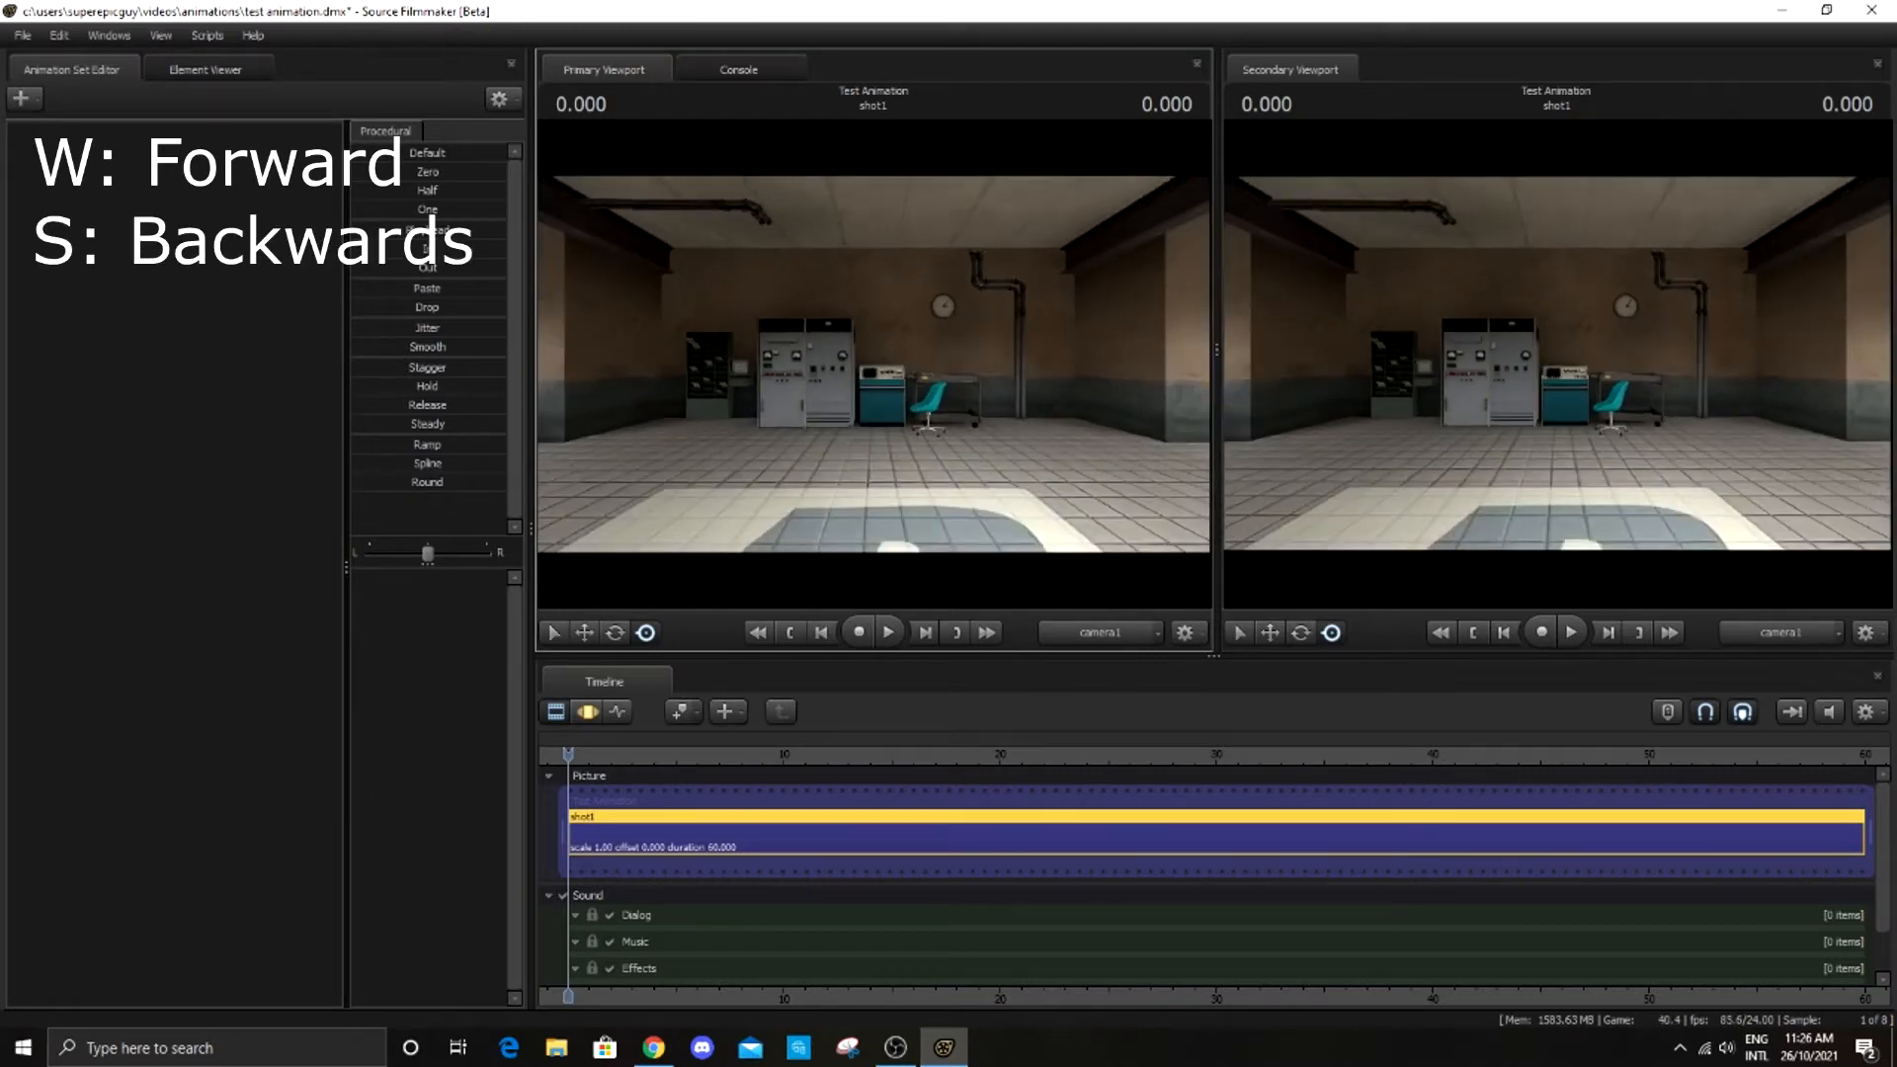
{"action": "key", "text": "a"}
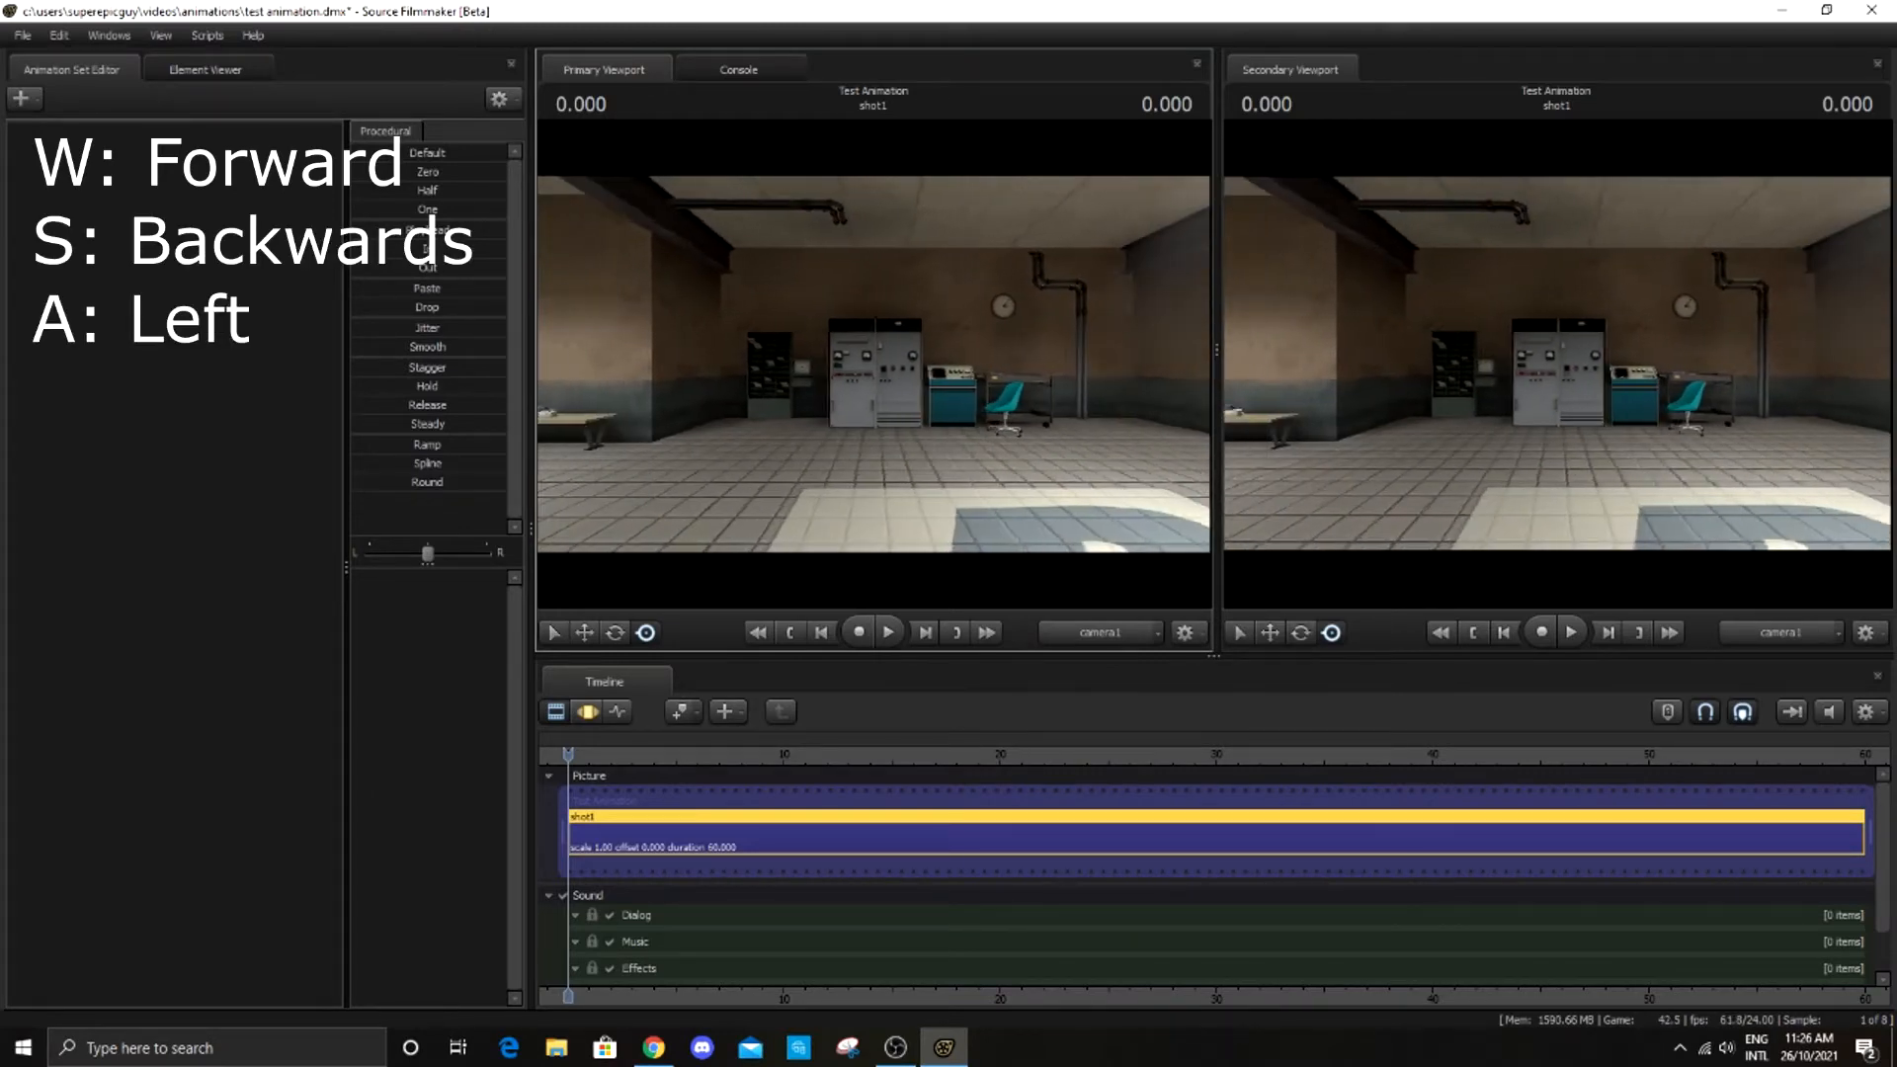
{"action": "key", "text": "d"}
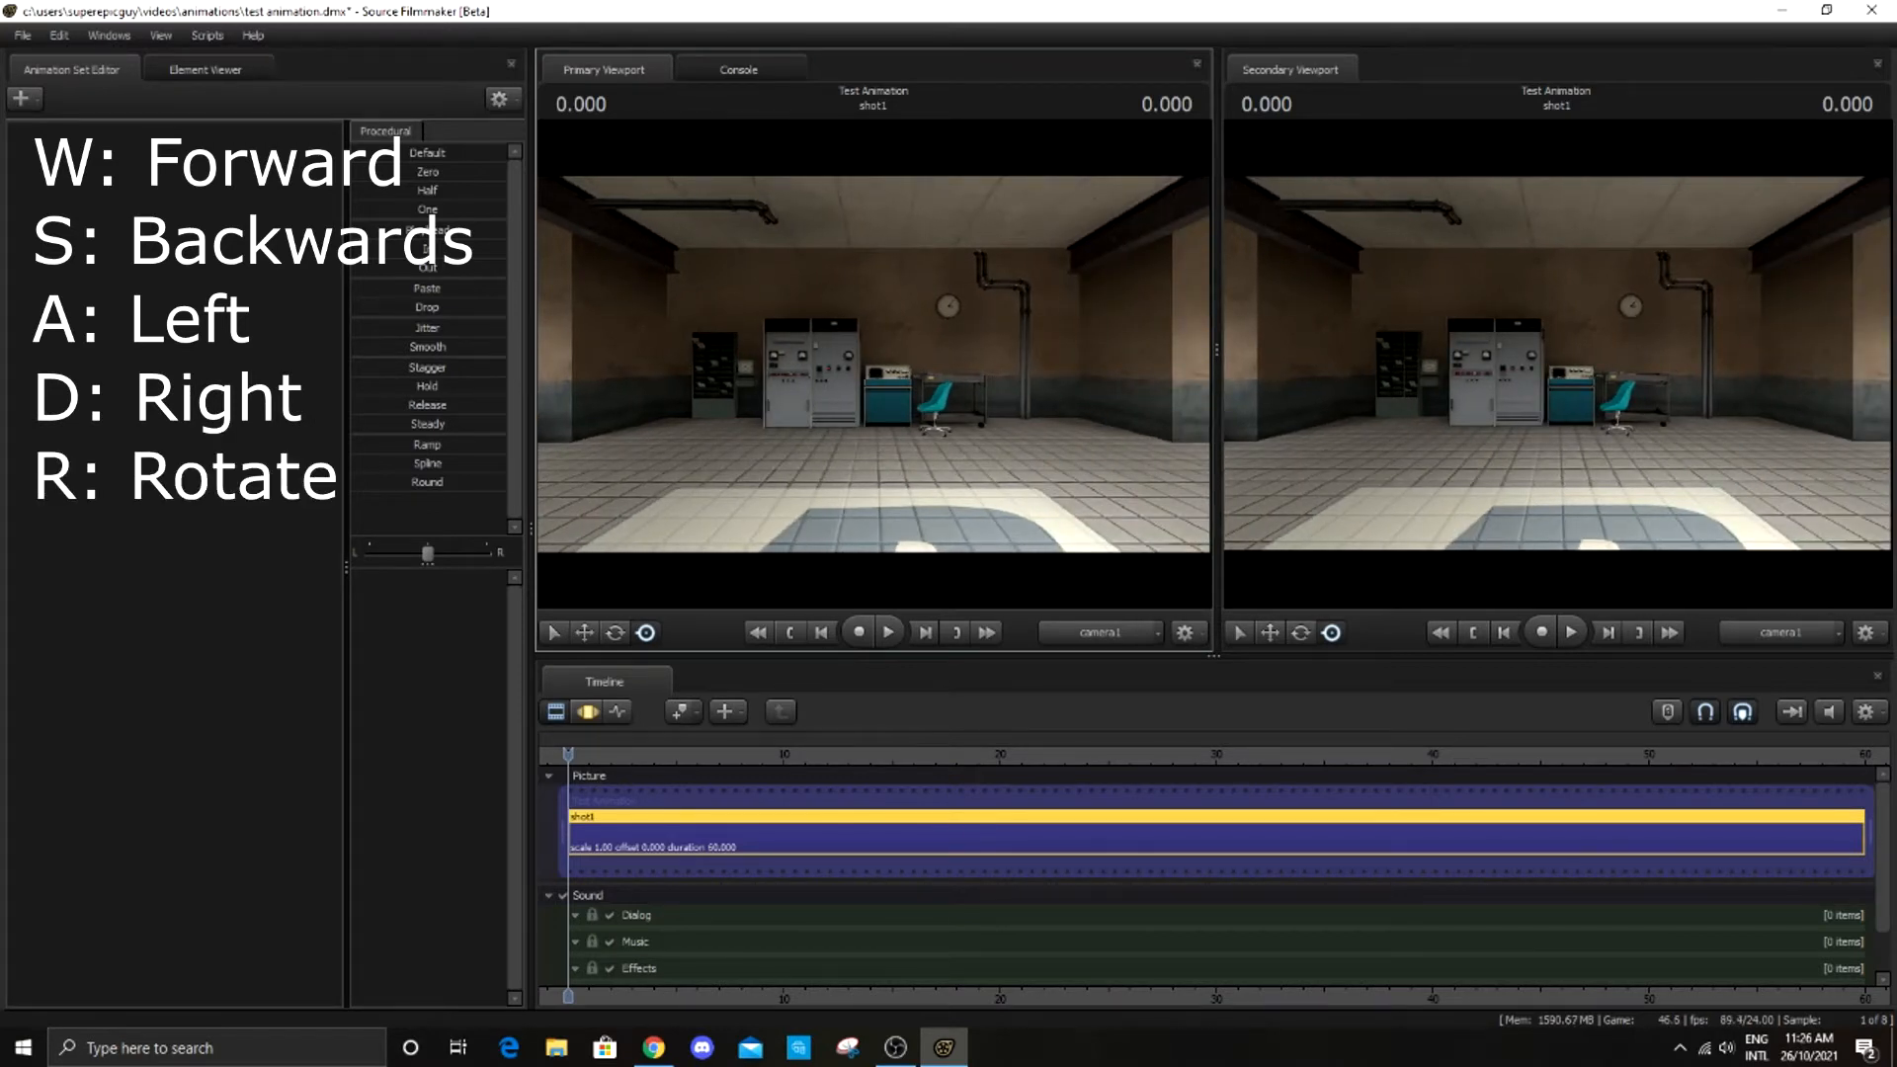
{"action": "key", "text": "r"}
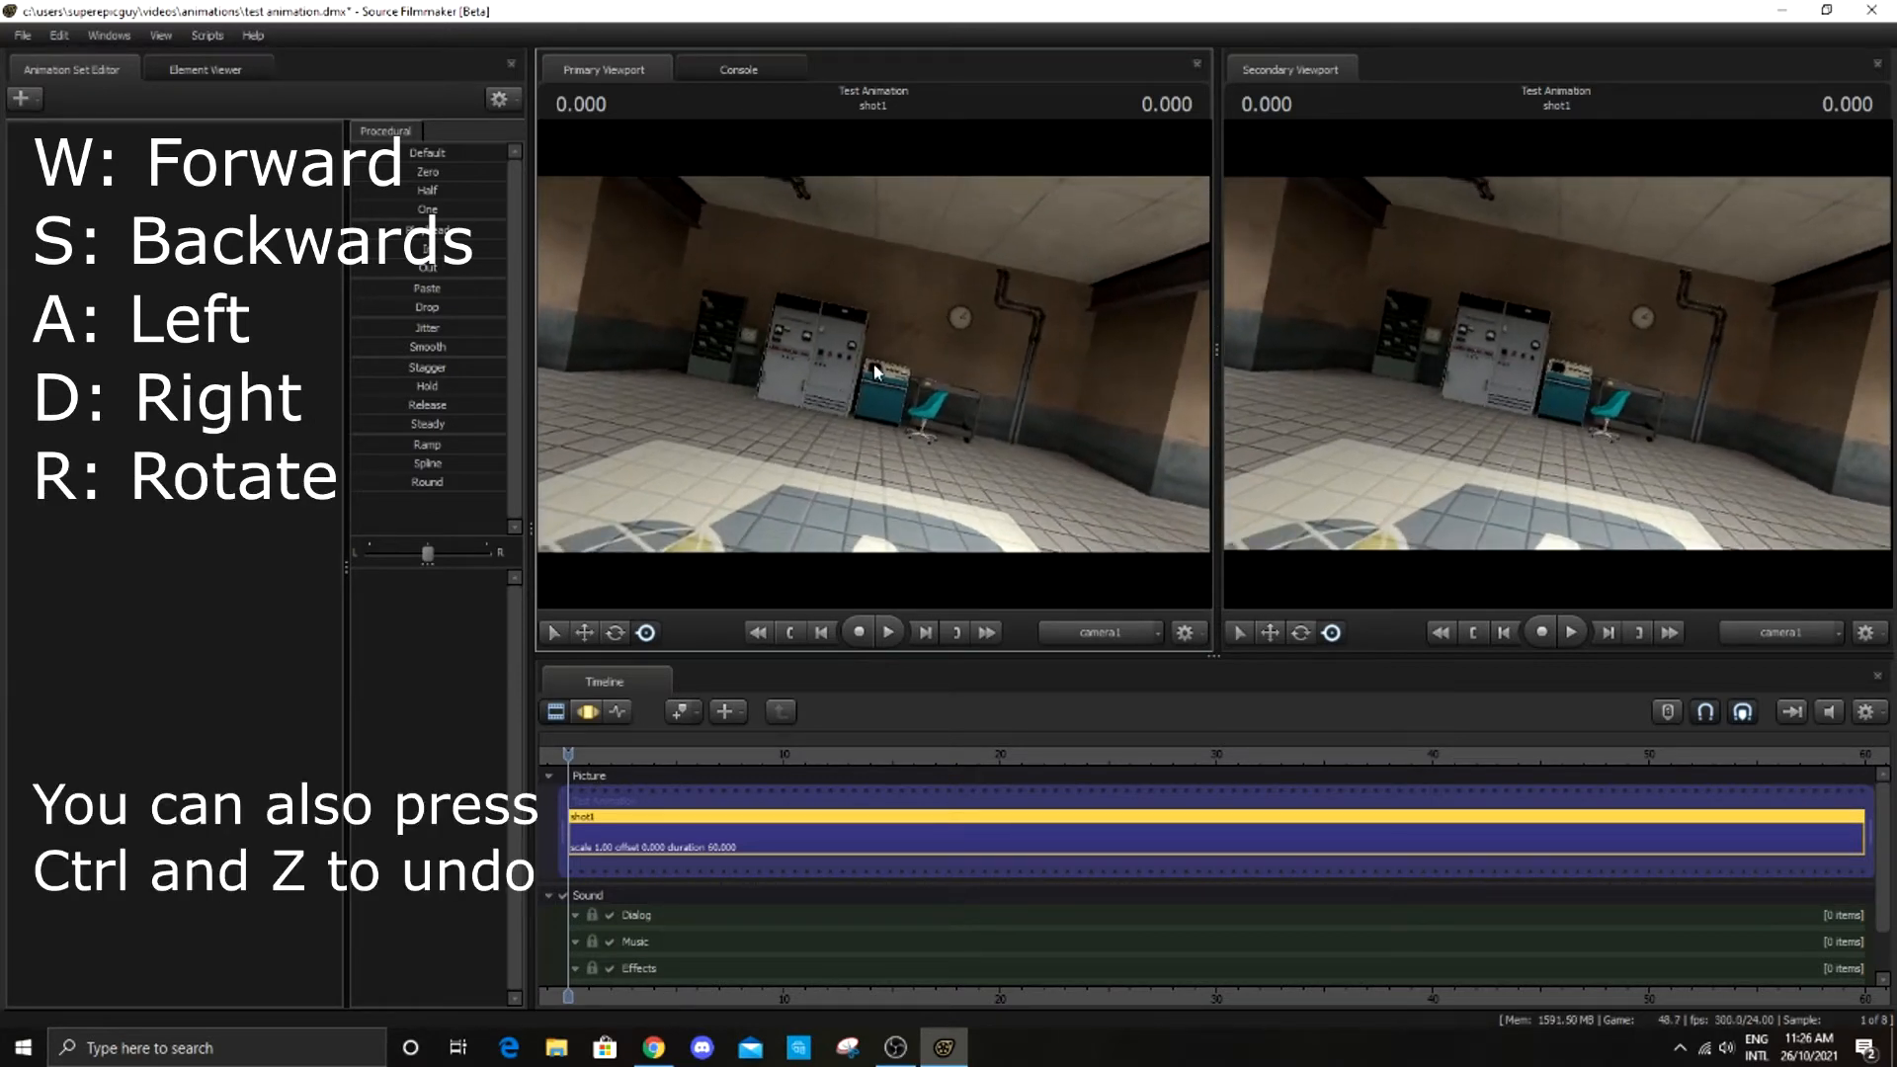
{"action": "key", "text": "ctrl+z"}
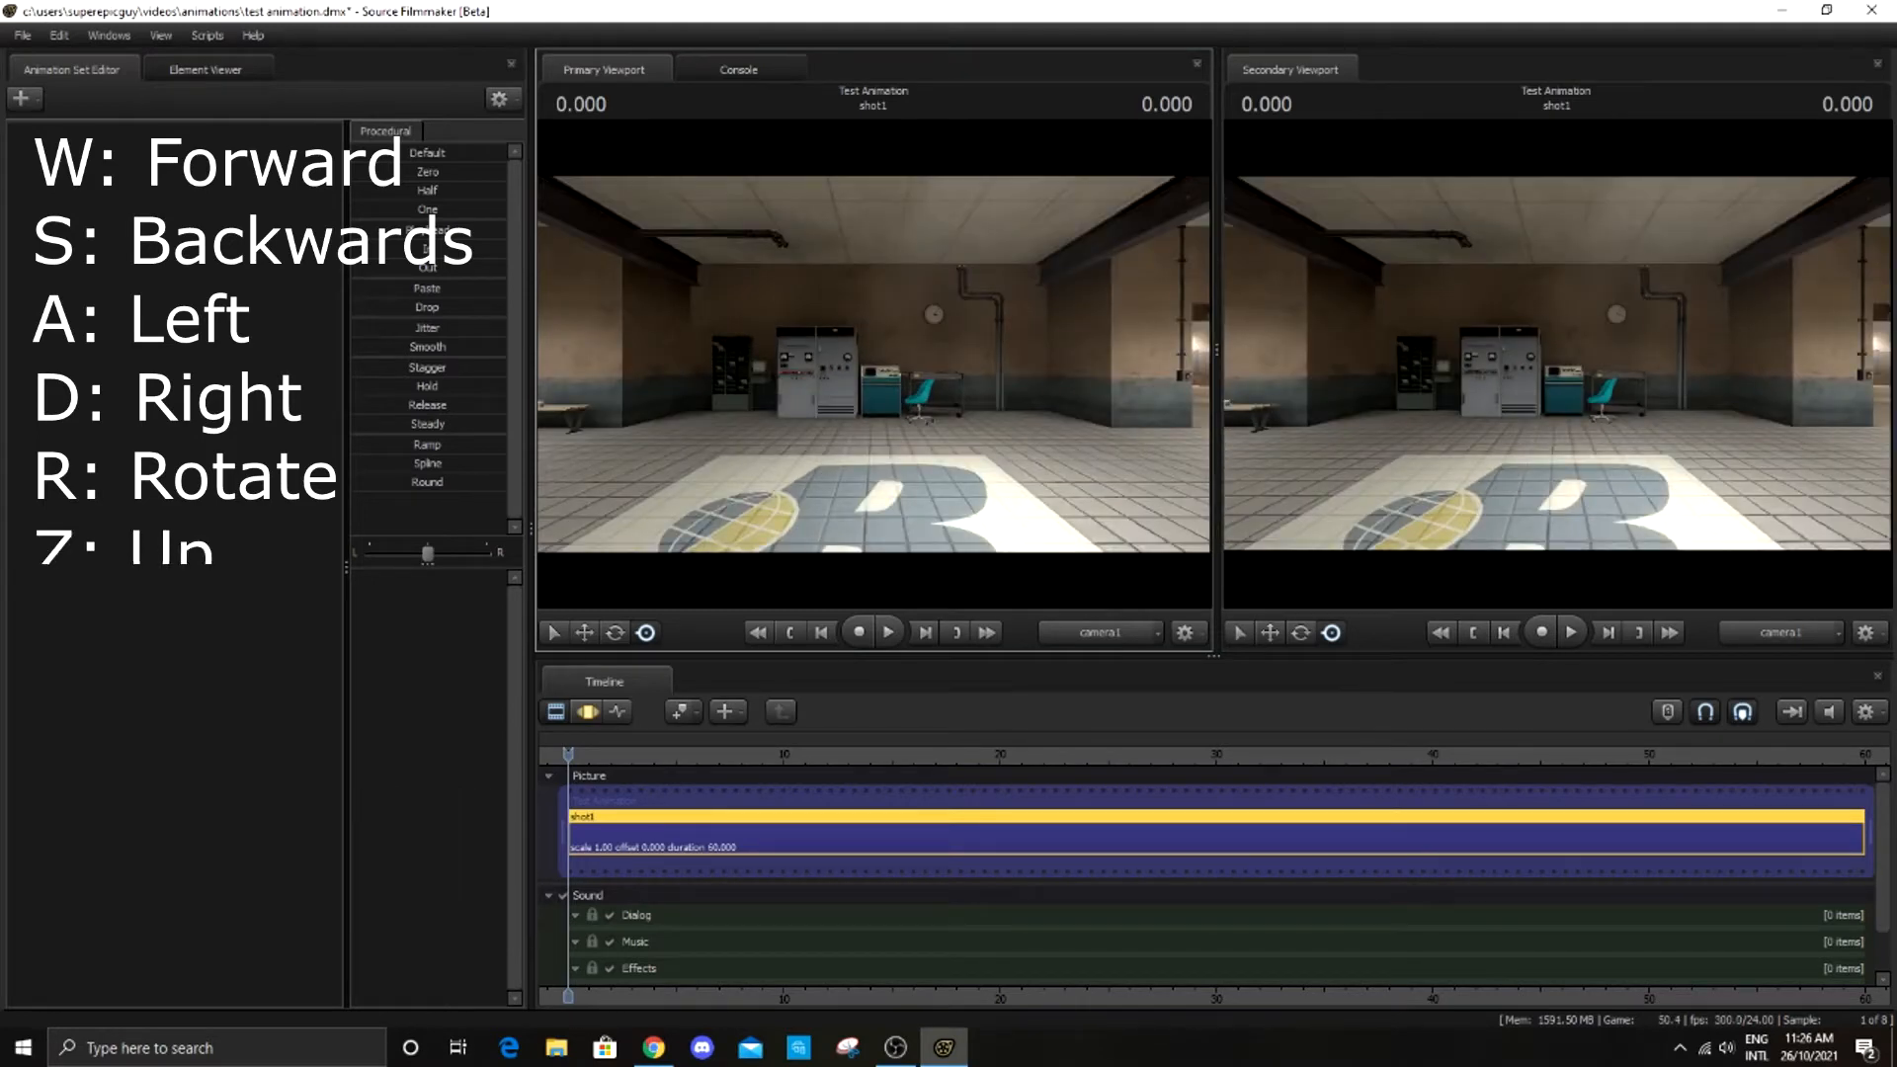
Try raising and lowering camera1 at its starting spot in the tiled room
{"action": "key", "text": "z"}
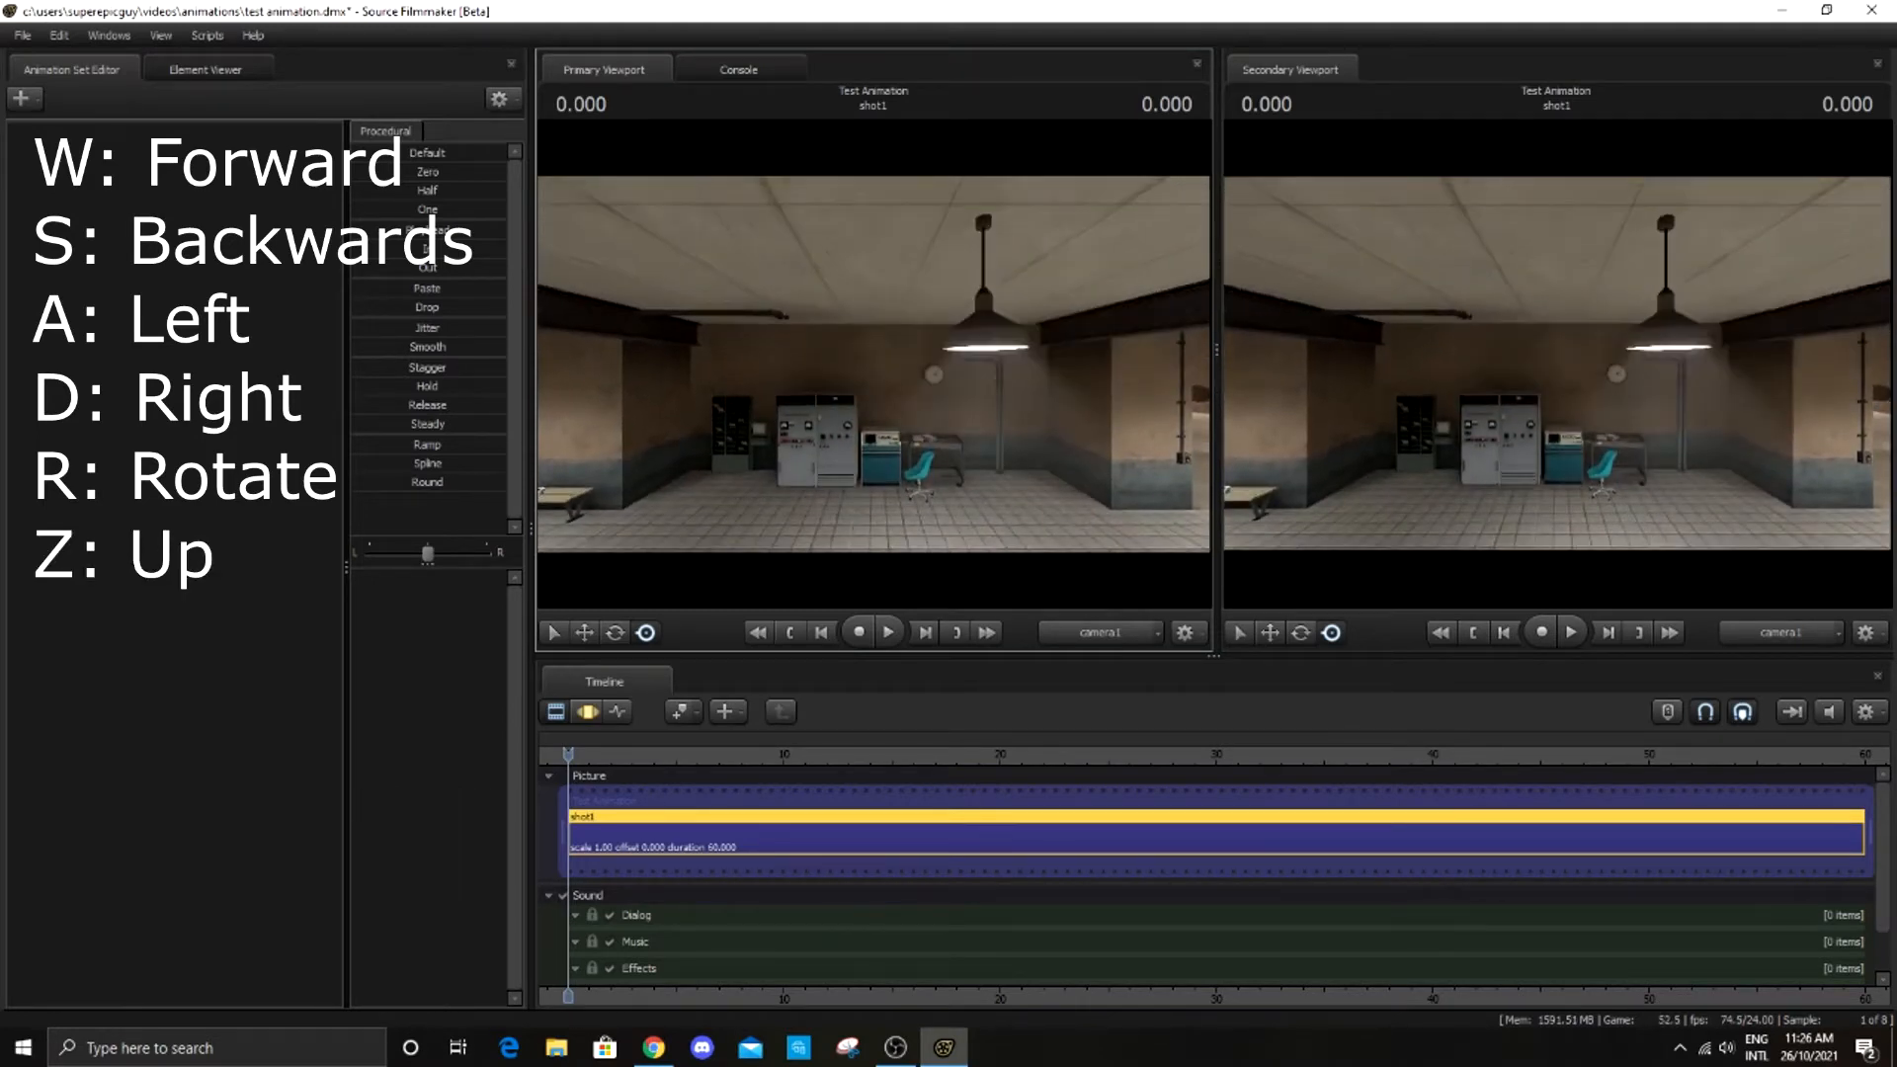
{"action": "key", "text": "x"}
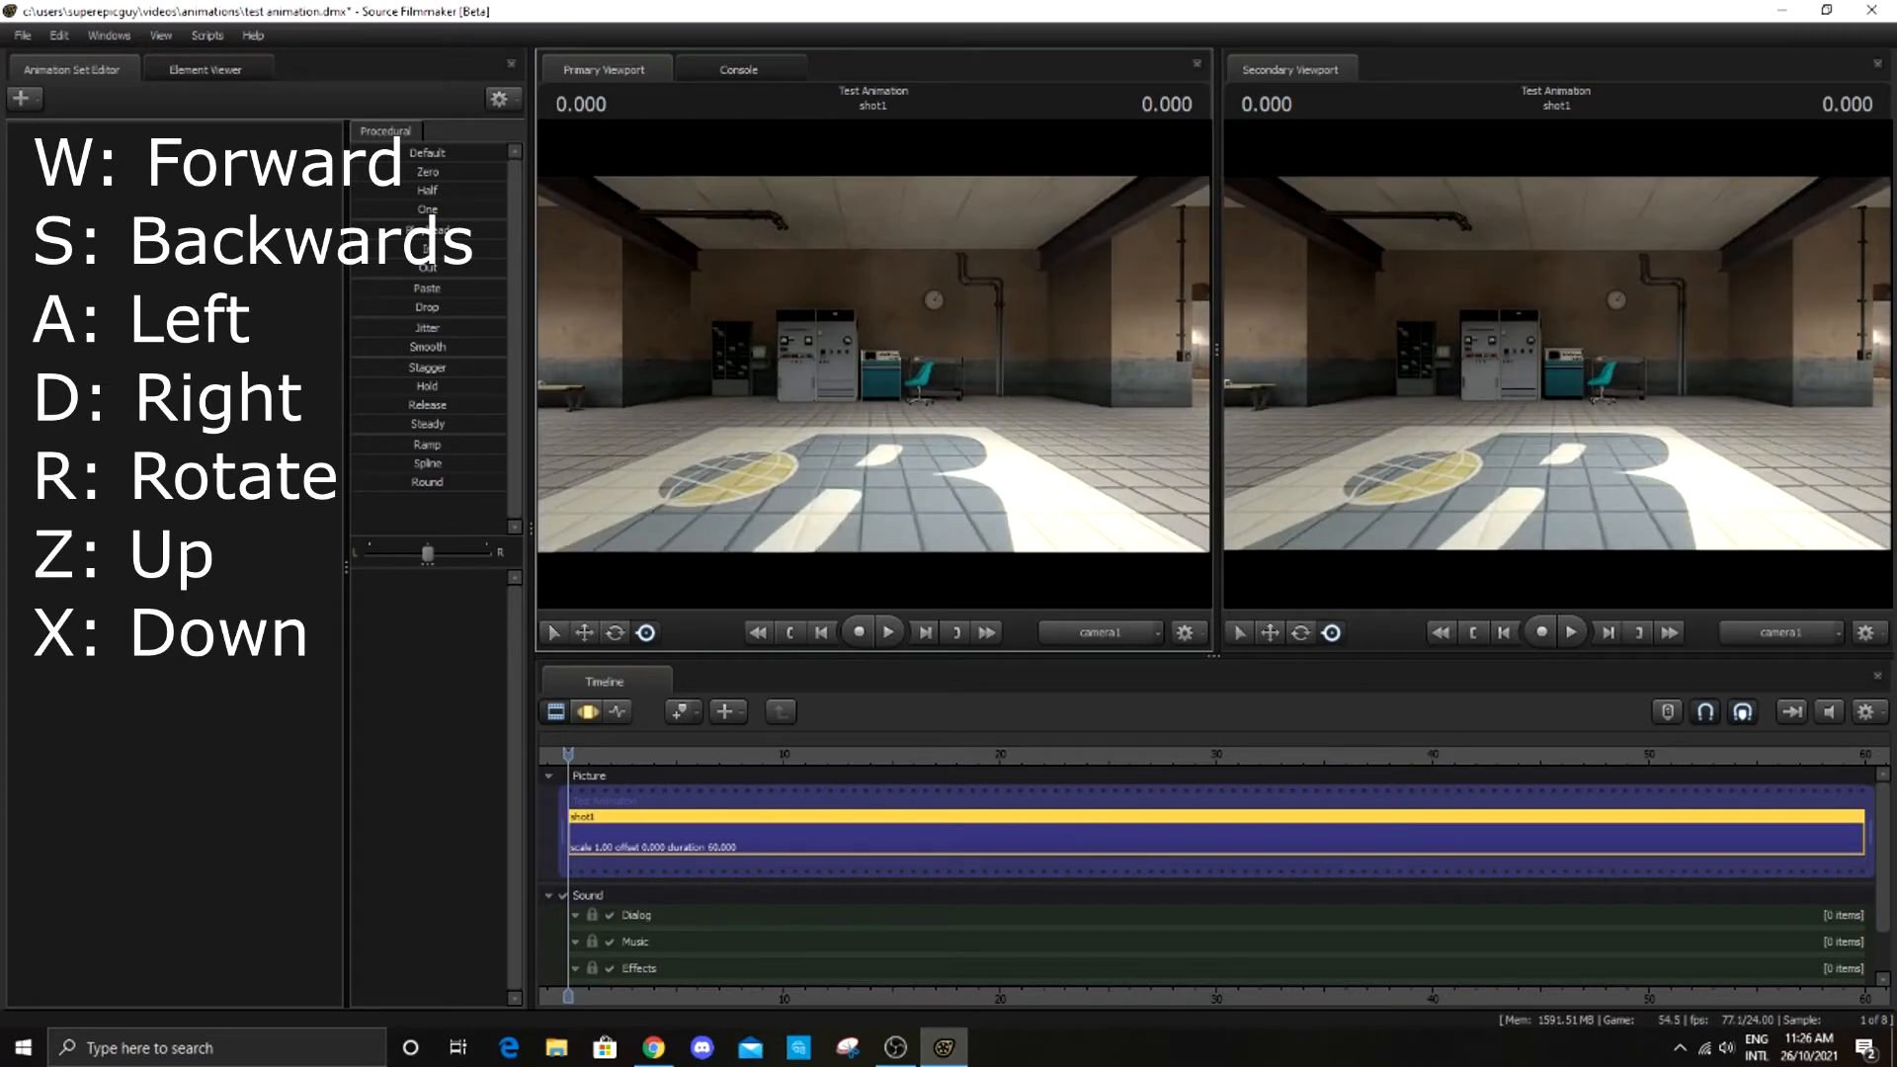
{"action": "key", "text": "z"}
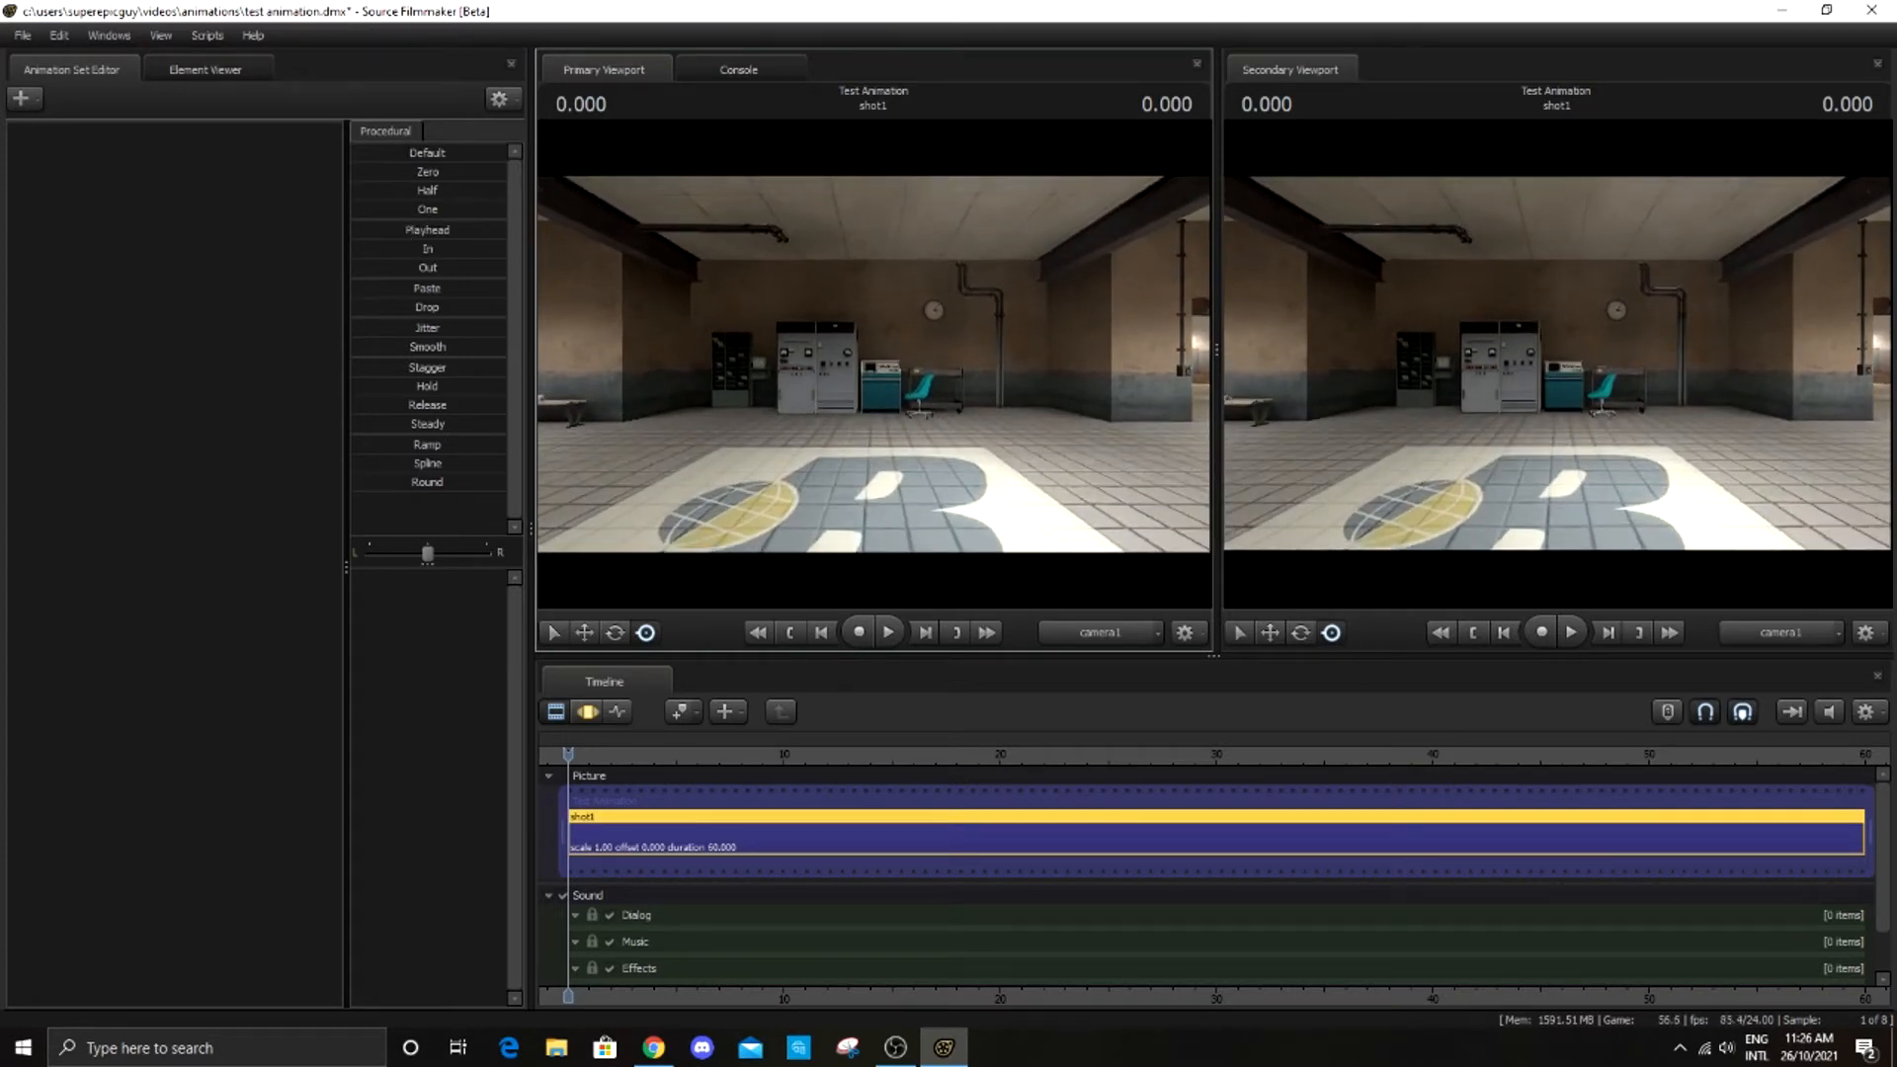
Fly camera1 out of the tiled room and across the map until it squarely faces the RESUPPLY doorway
{"action": "left_click_drag", "start_coordinate": [873, 363], "coordinate": [978, 369]}
{"action": "key", "text": "w"}
{"action": "key", "text": "w"}
{"action": "key", "text": "w"}
{"action": "key", "text": "shift+w"}
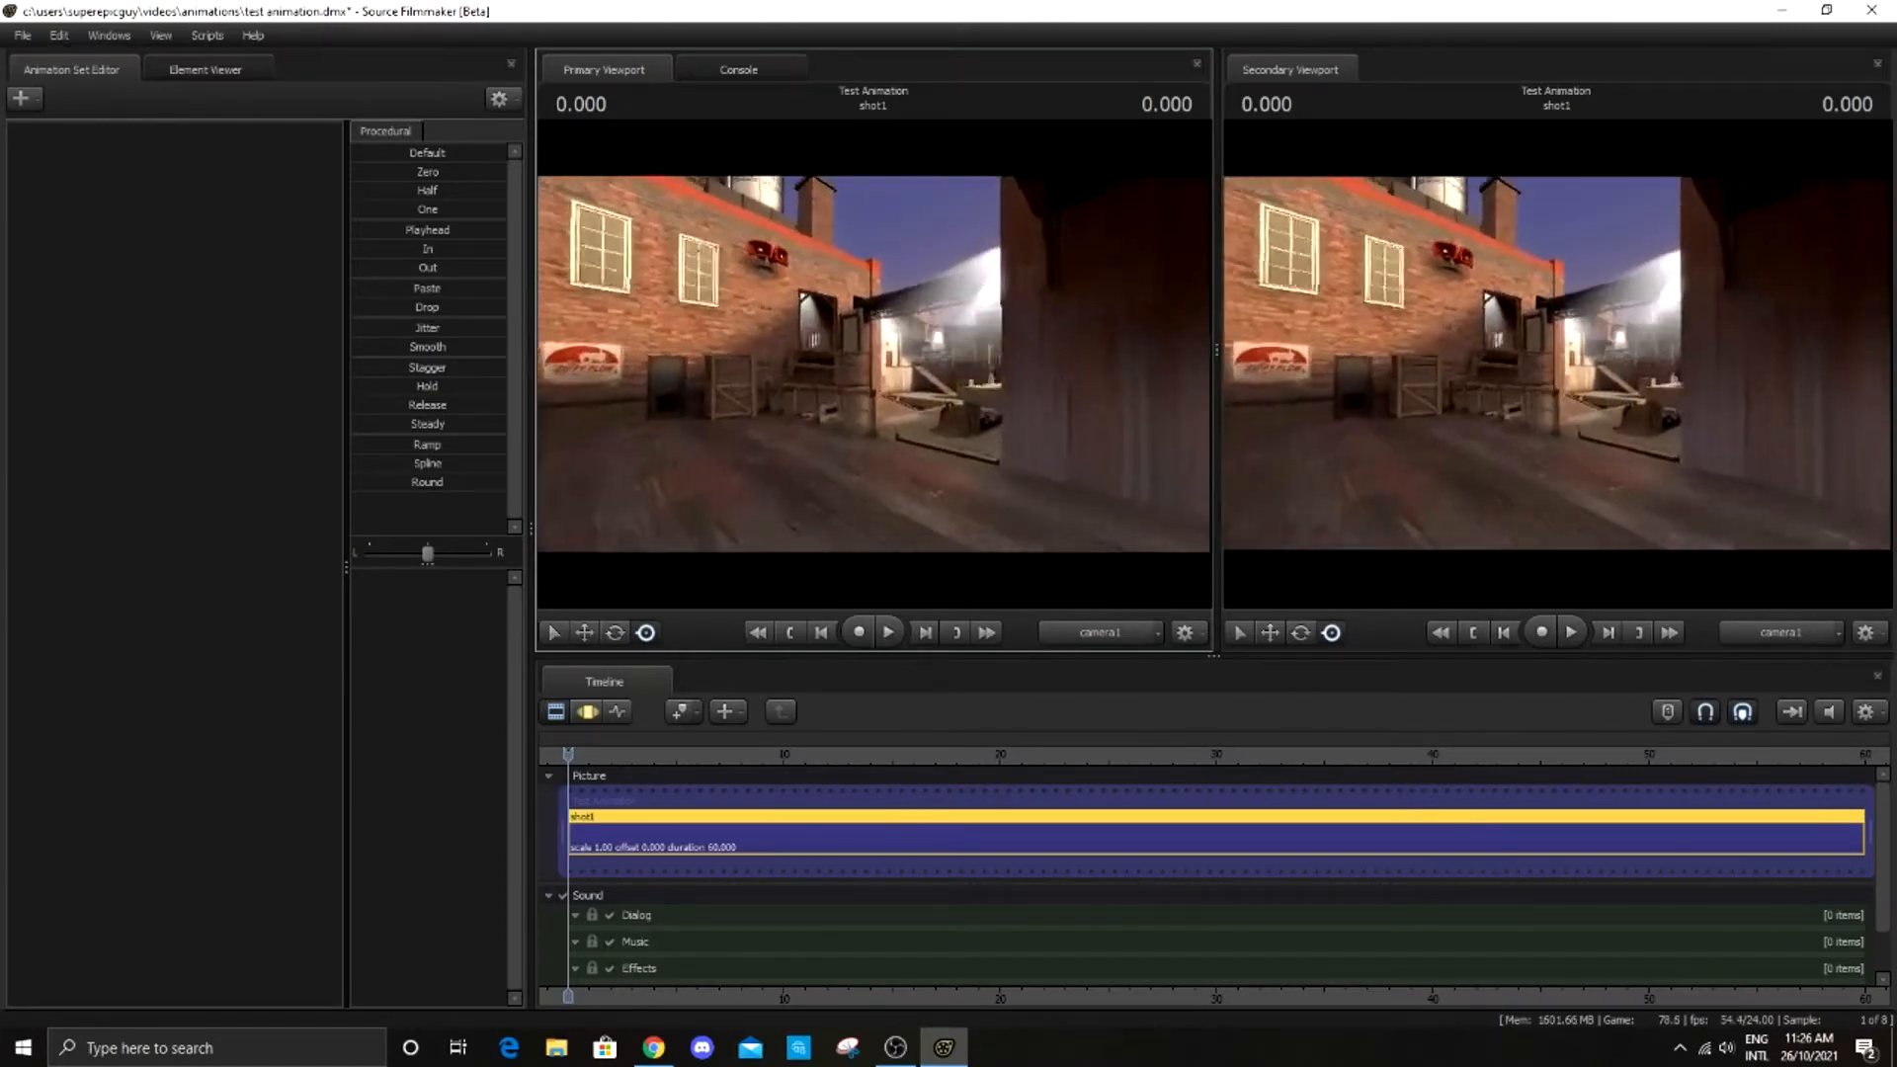
{"action": "key", "text": "w"}
{"action": "key", "text": "w"}
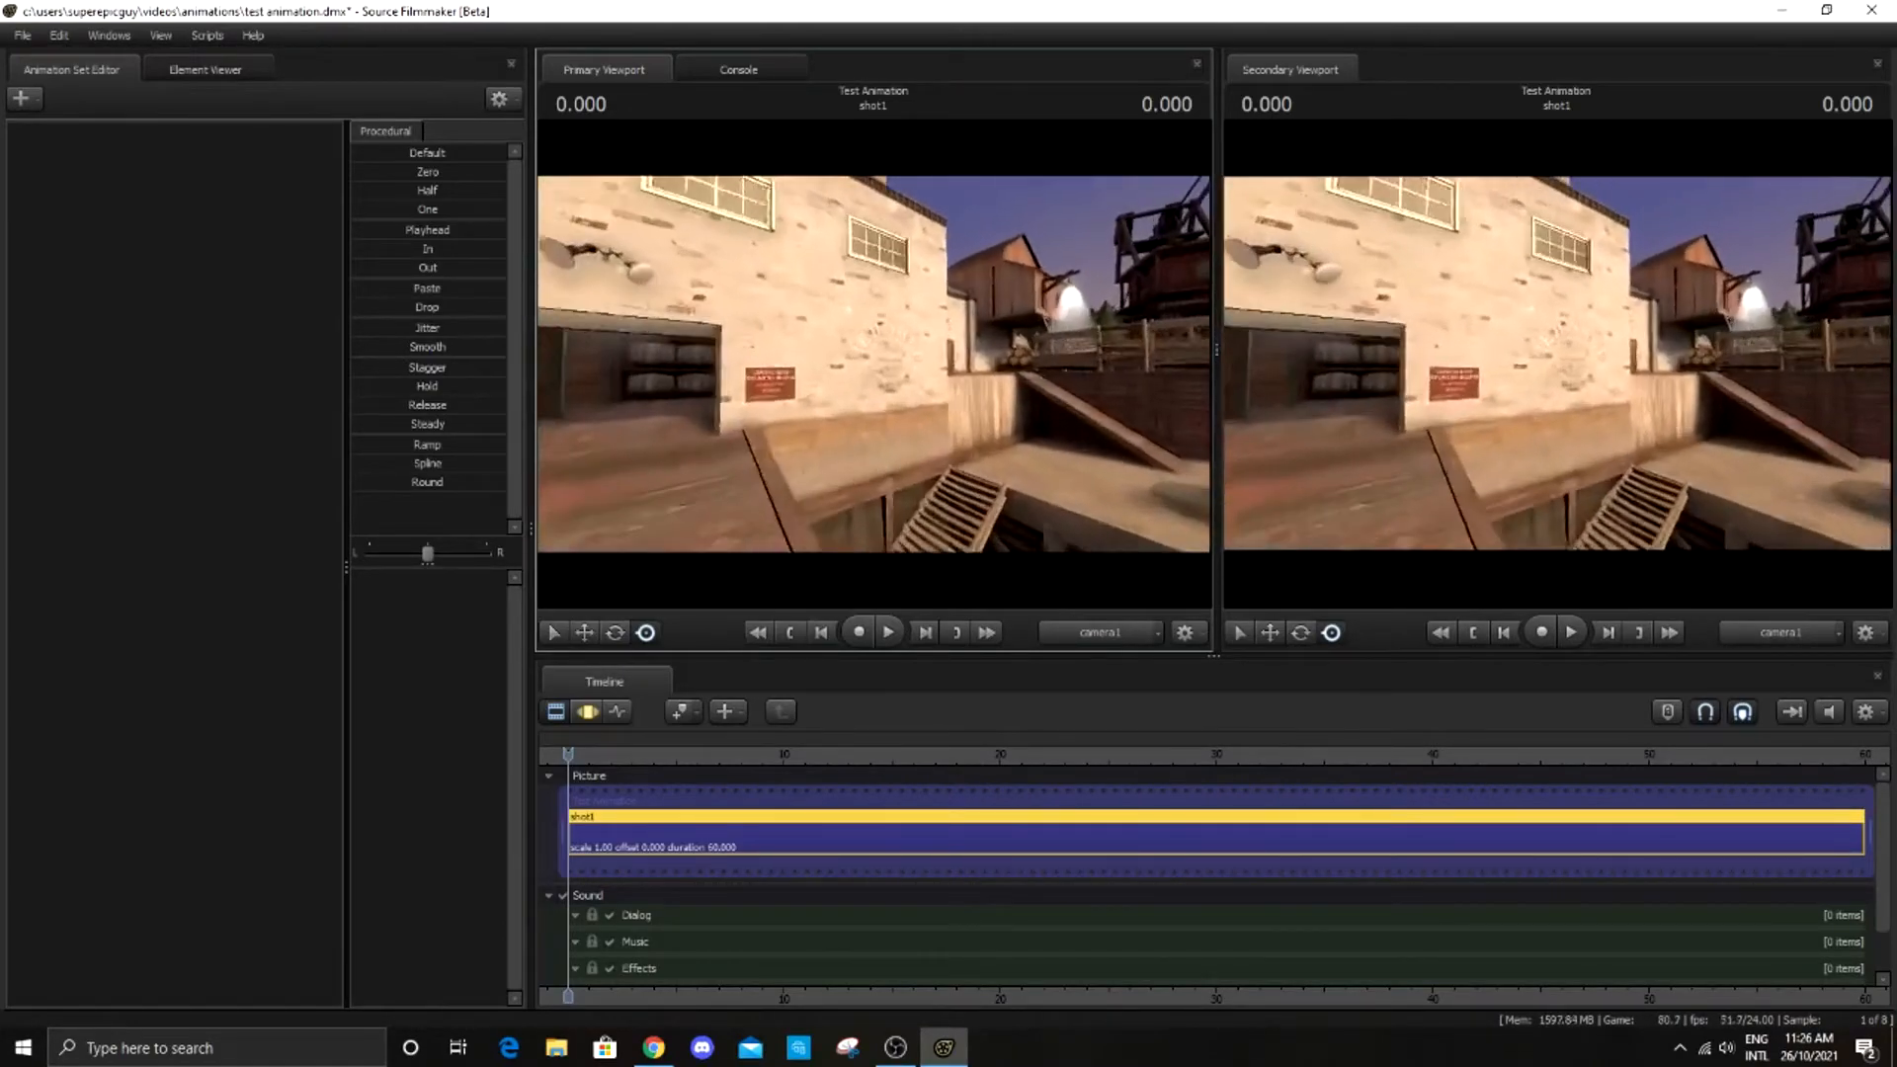
{"action": "key", "text": "w"}
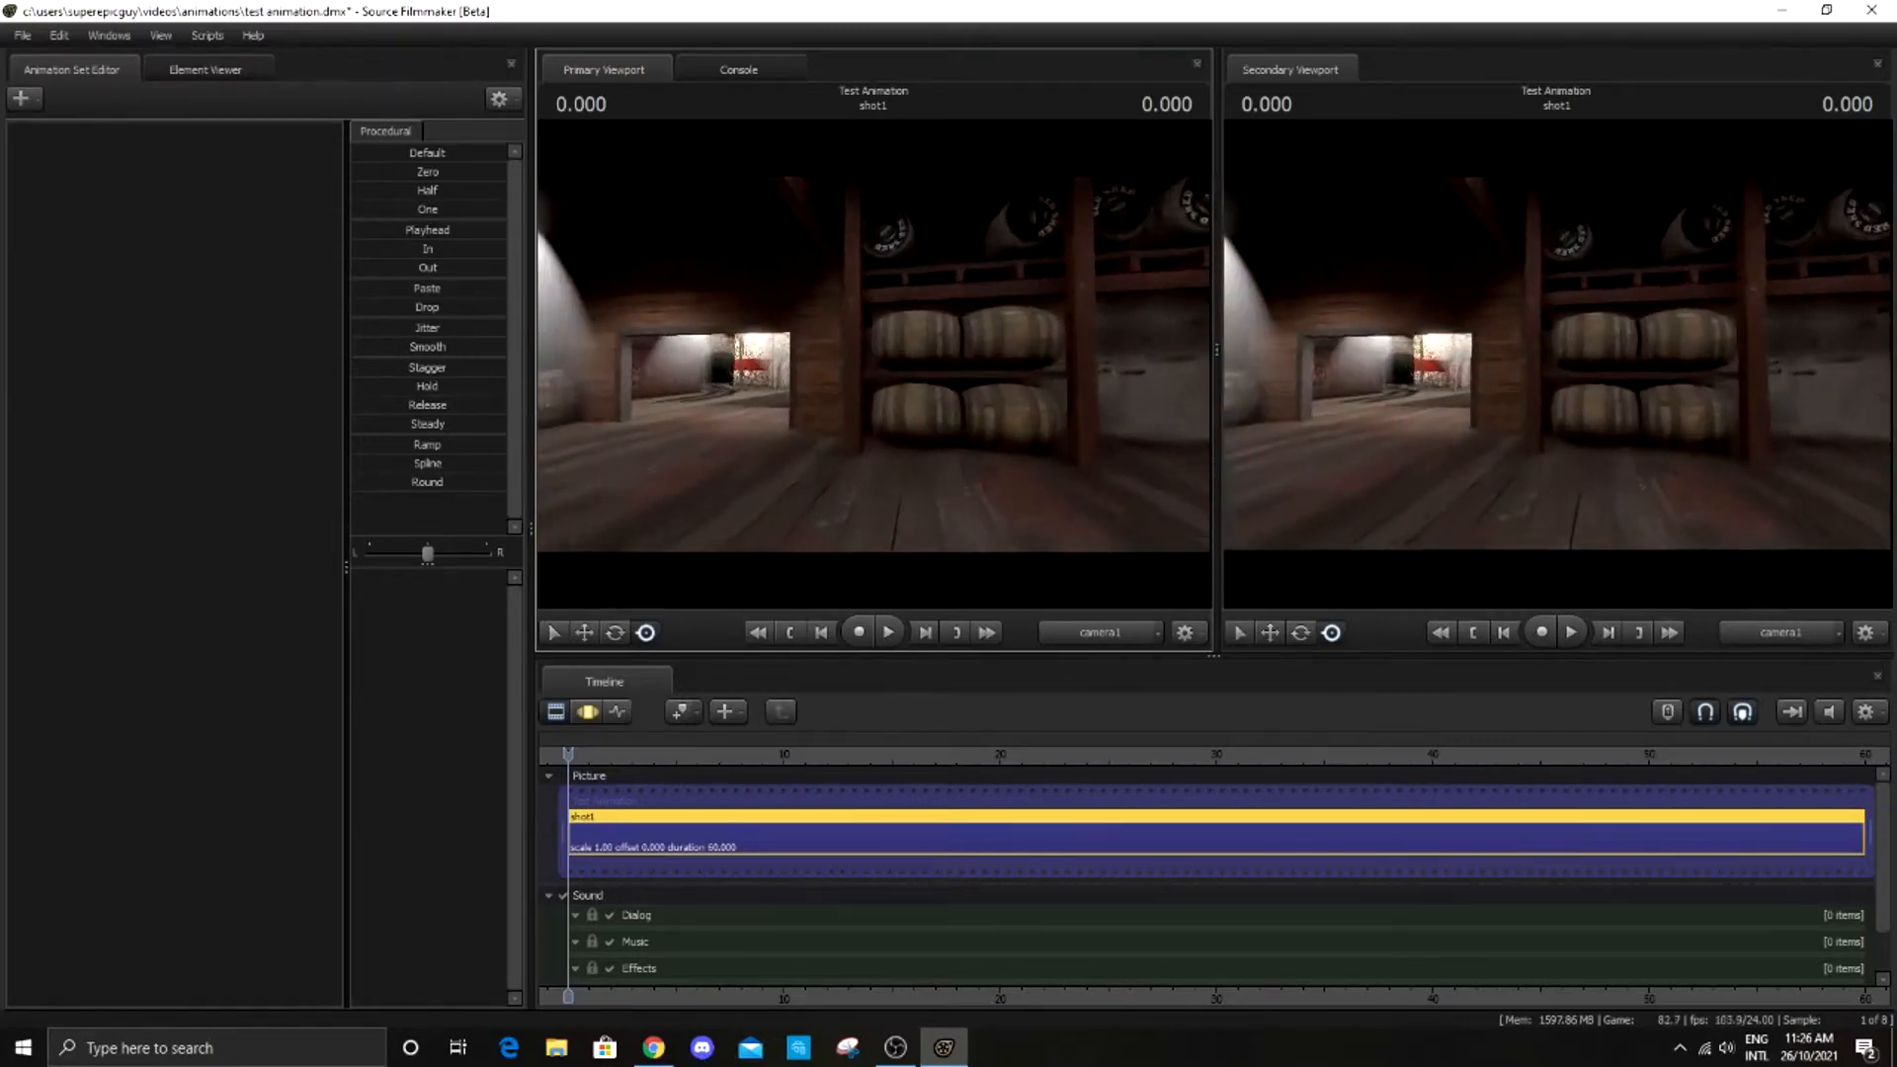
{"action": "key", "text": "w"}
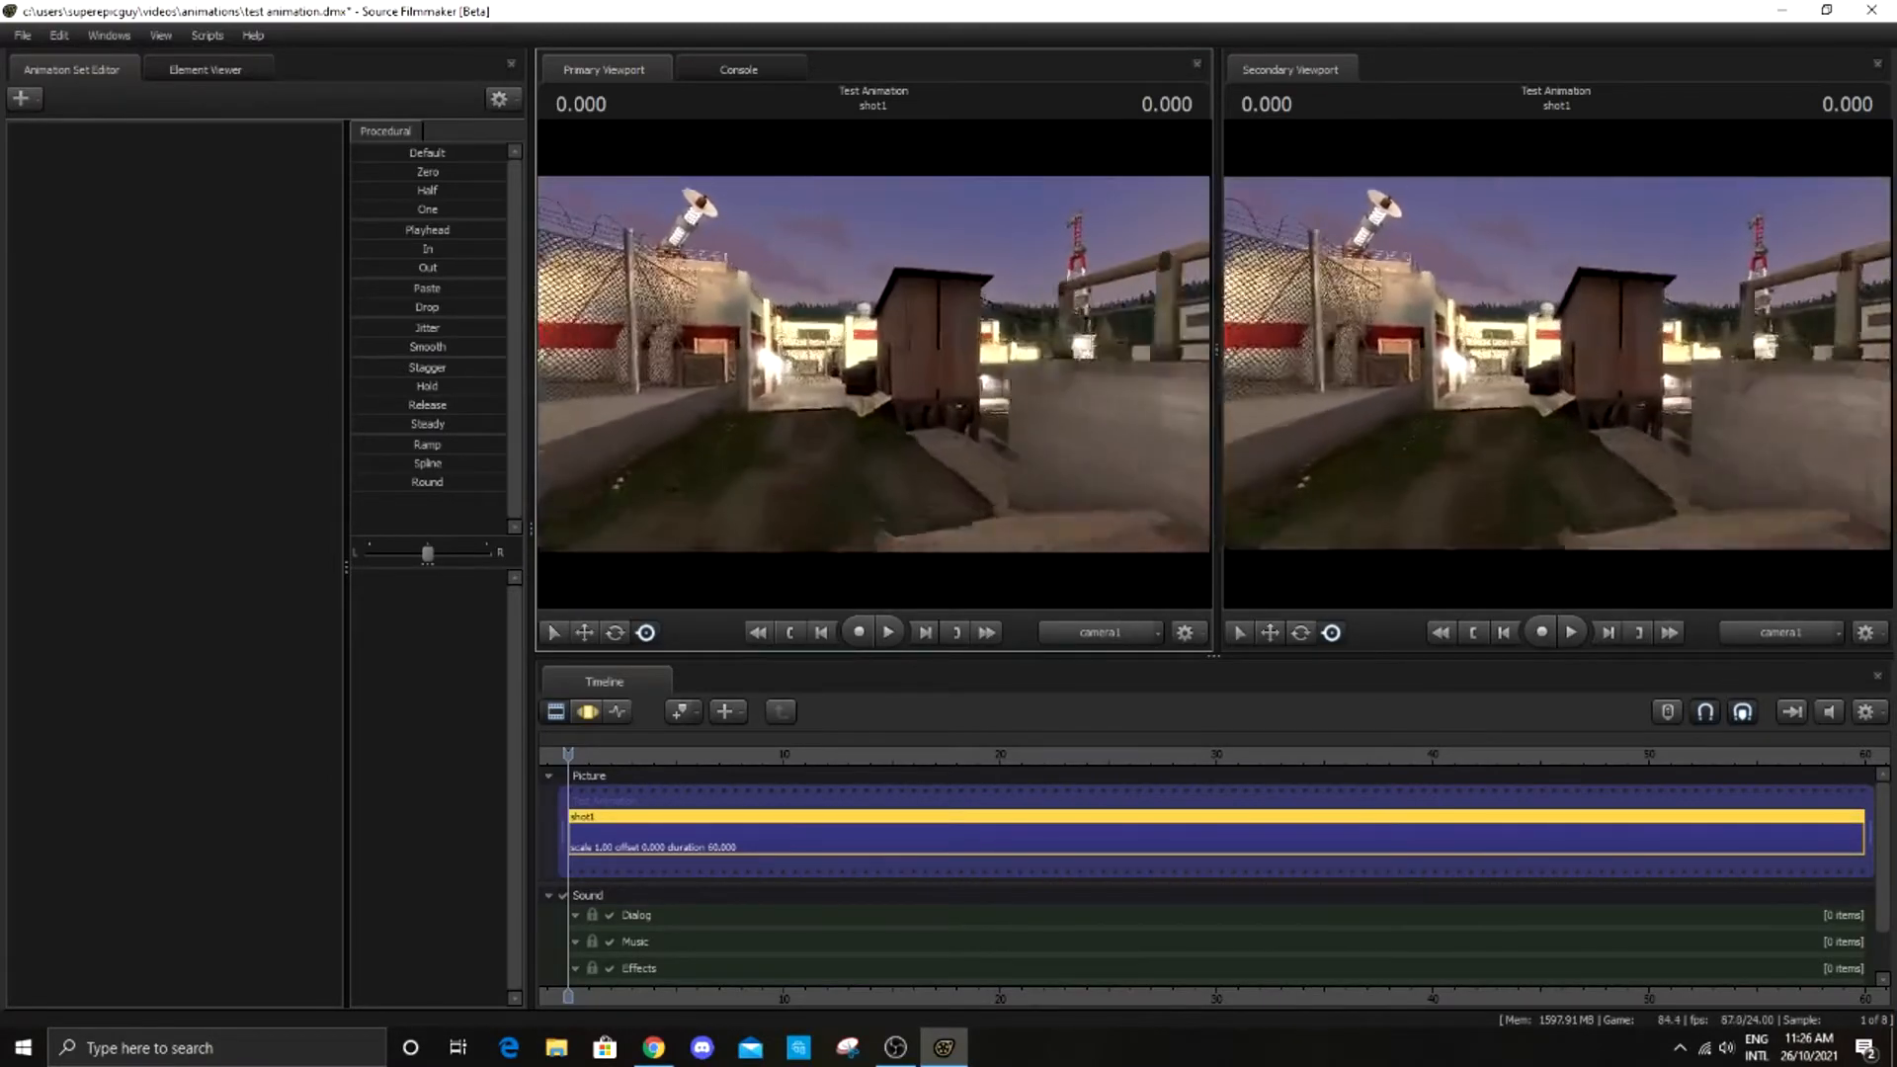
{"action": "key", "text": "w"}
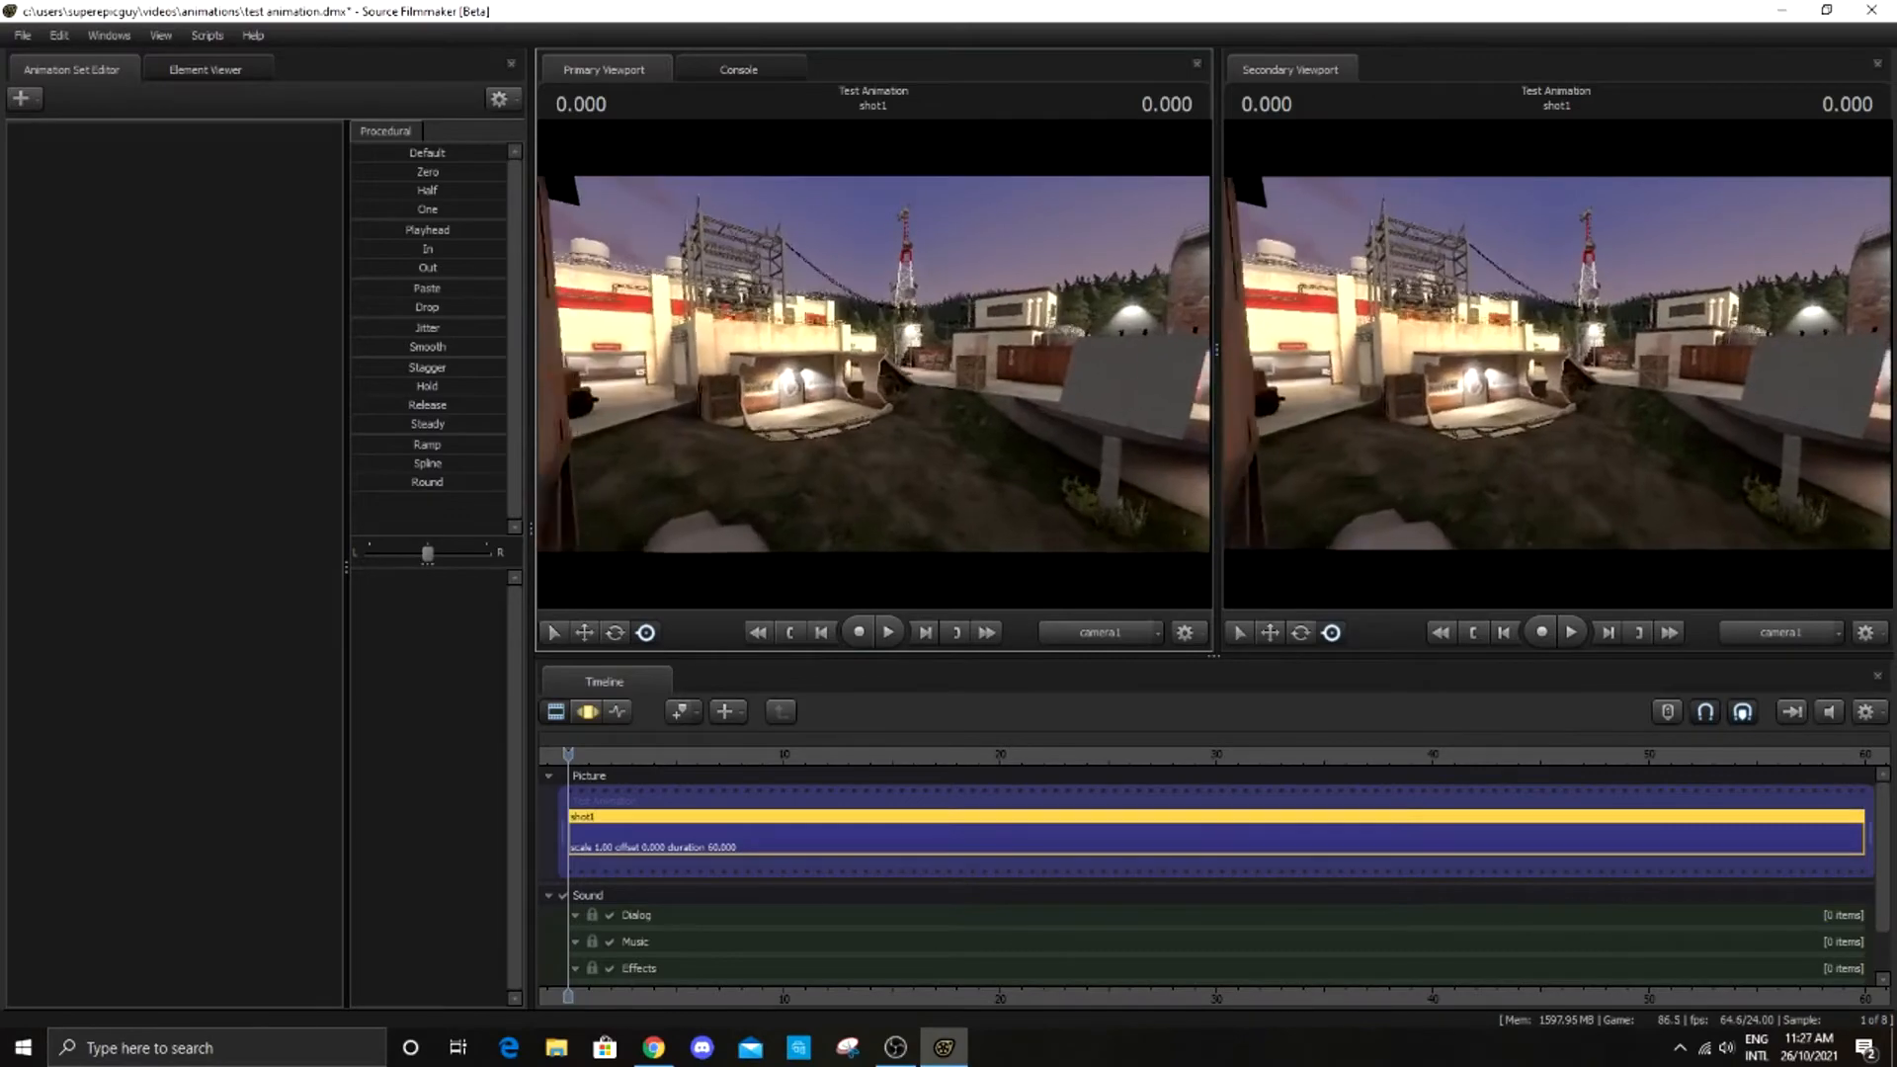
{"action": "key", "text": "w"}
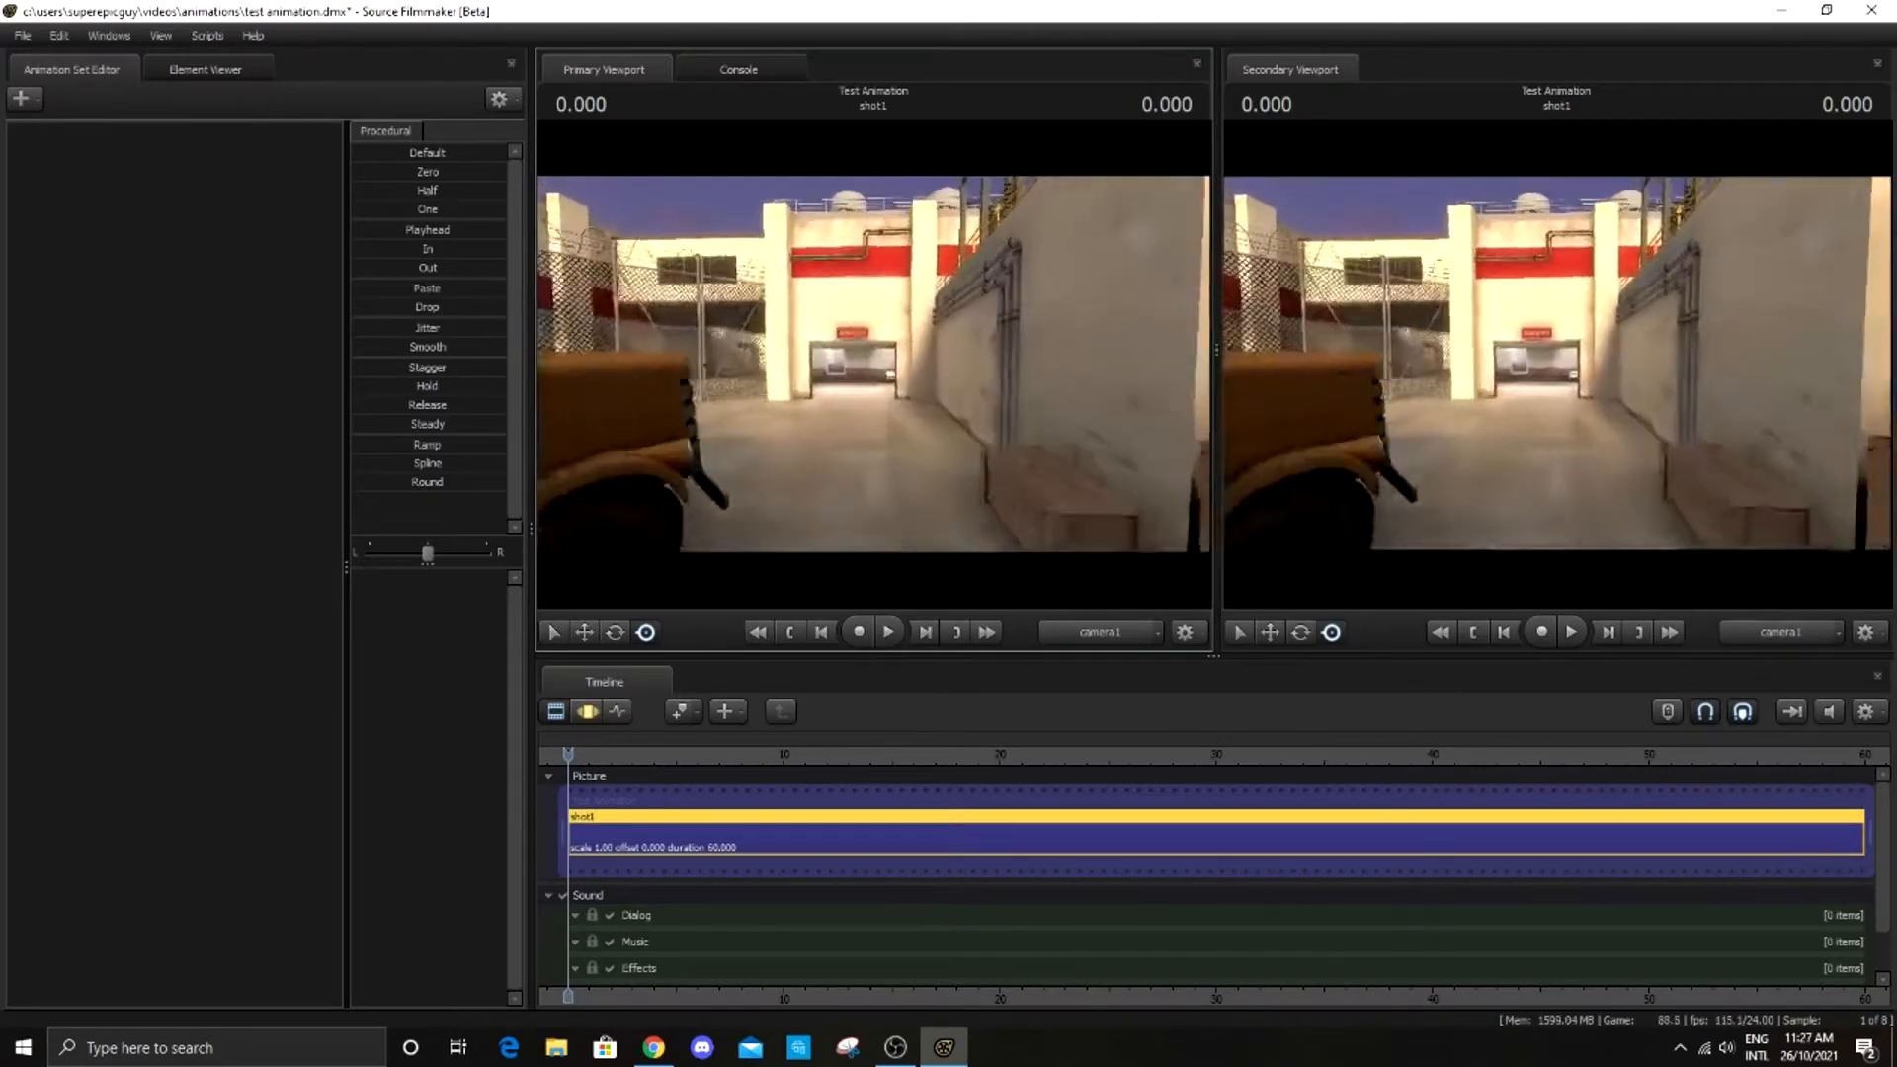
{"action": "key", "text": "w"}
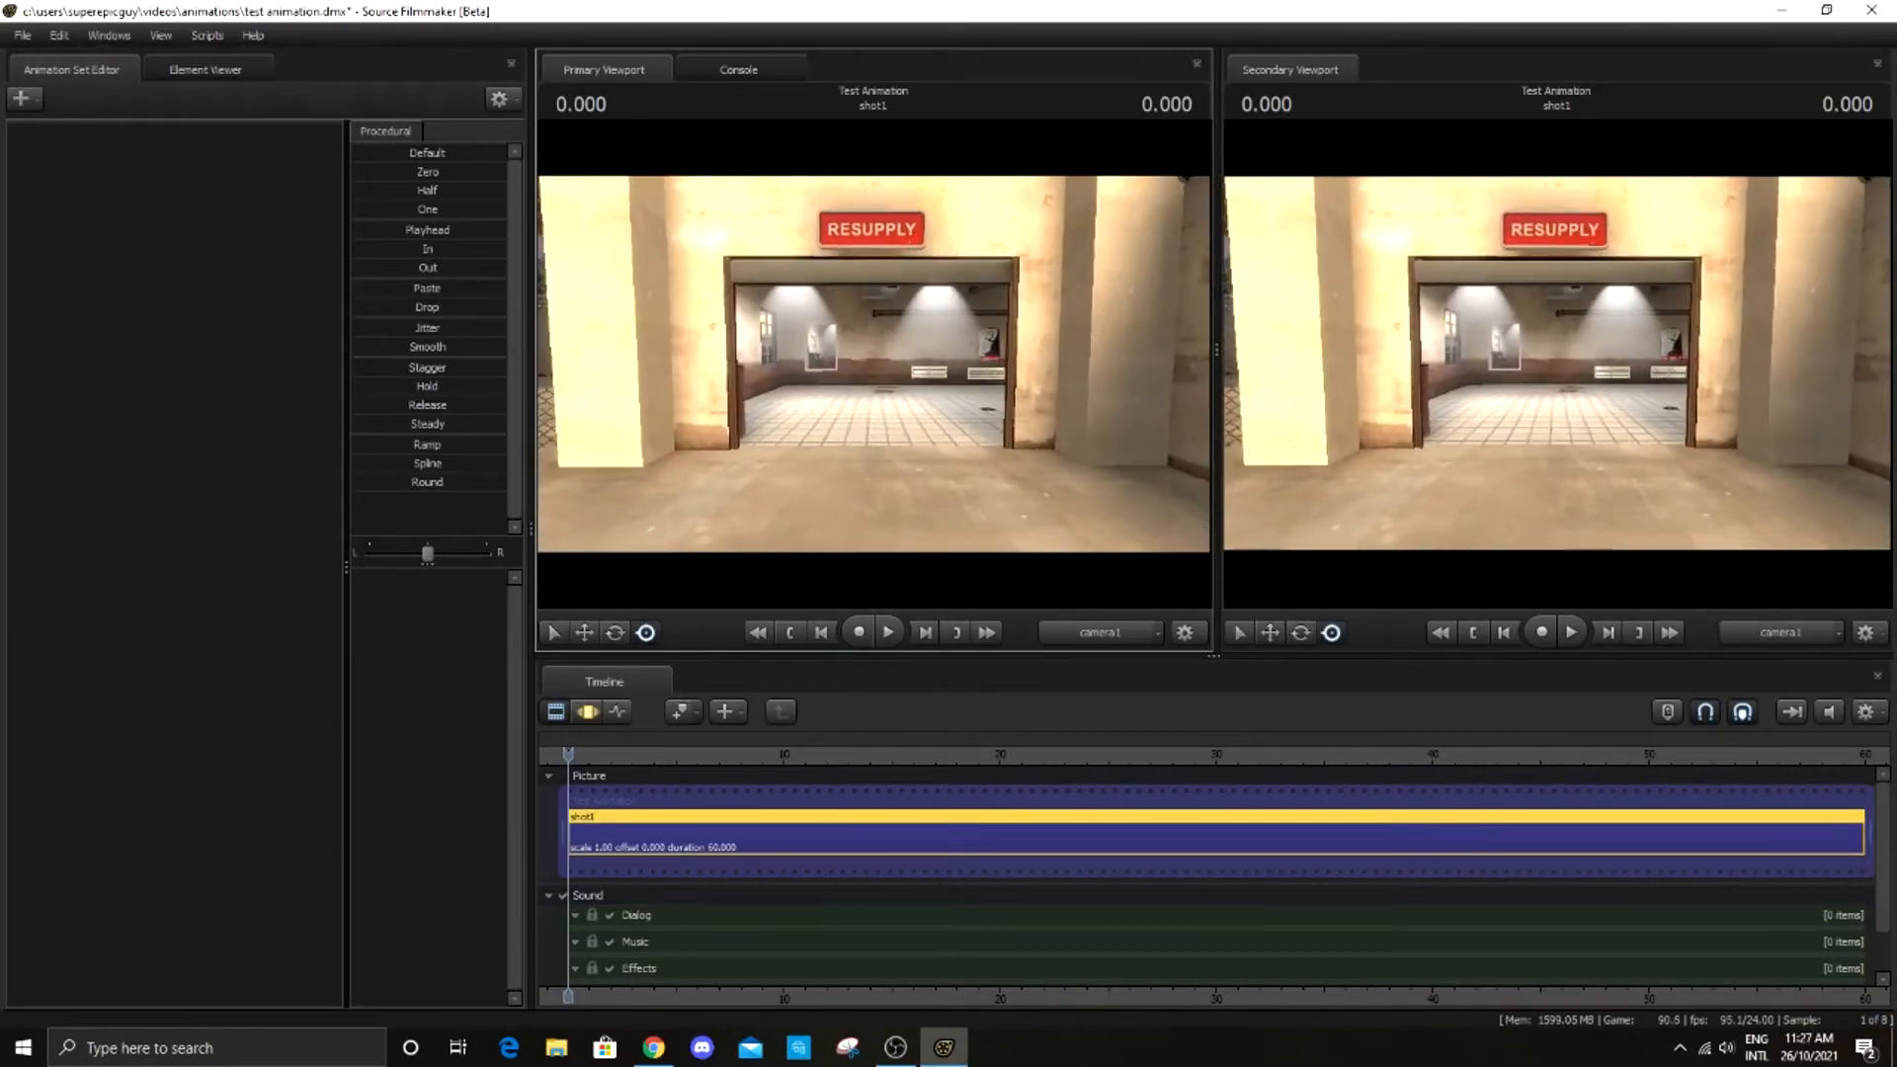
{"action": "key", "text": "w"}
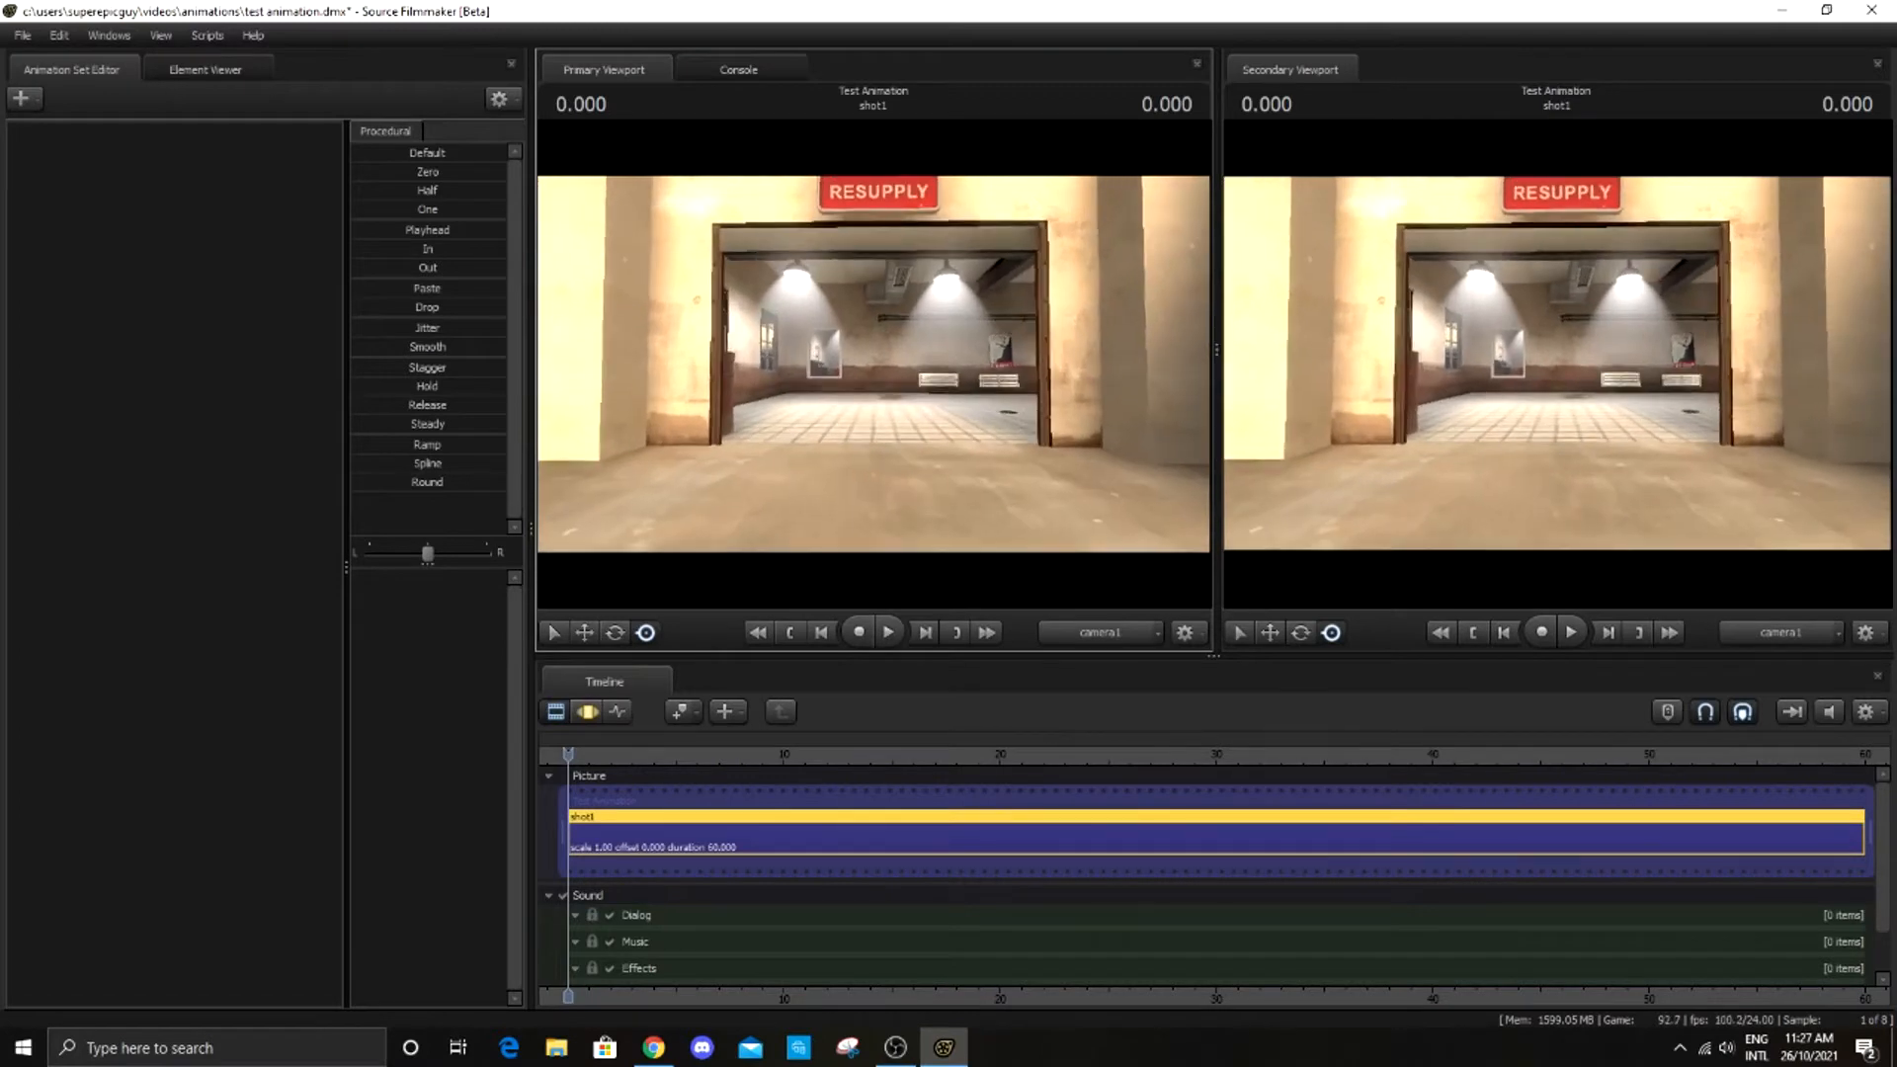
{"action": "key", "text": "w"}
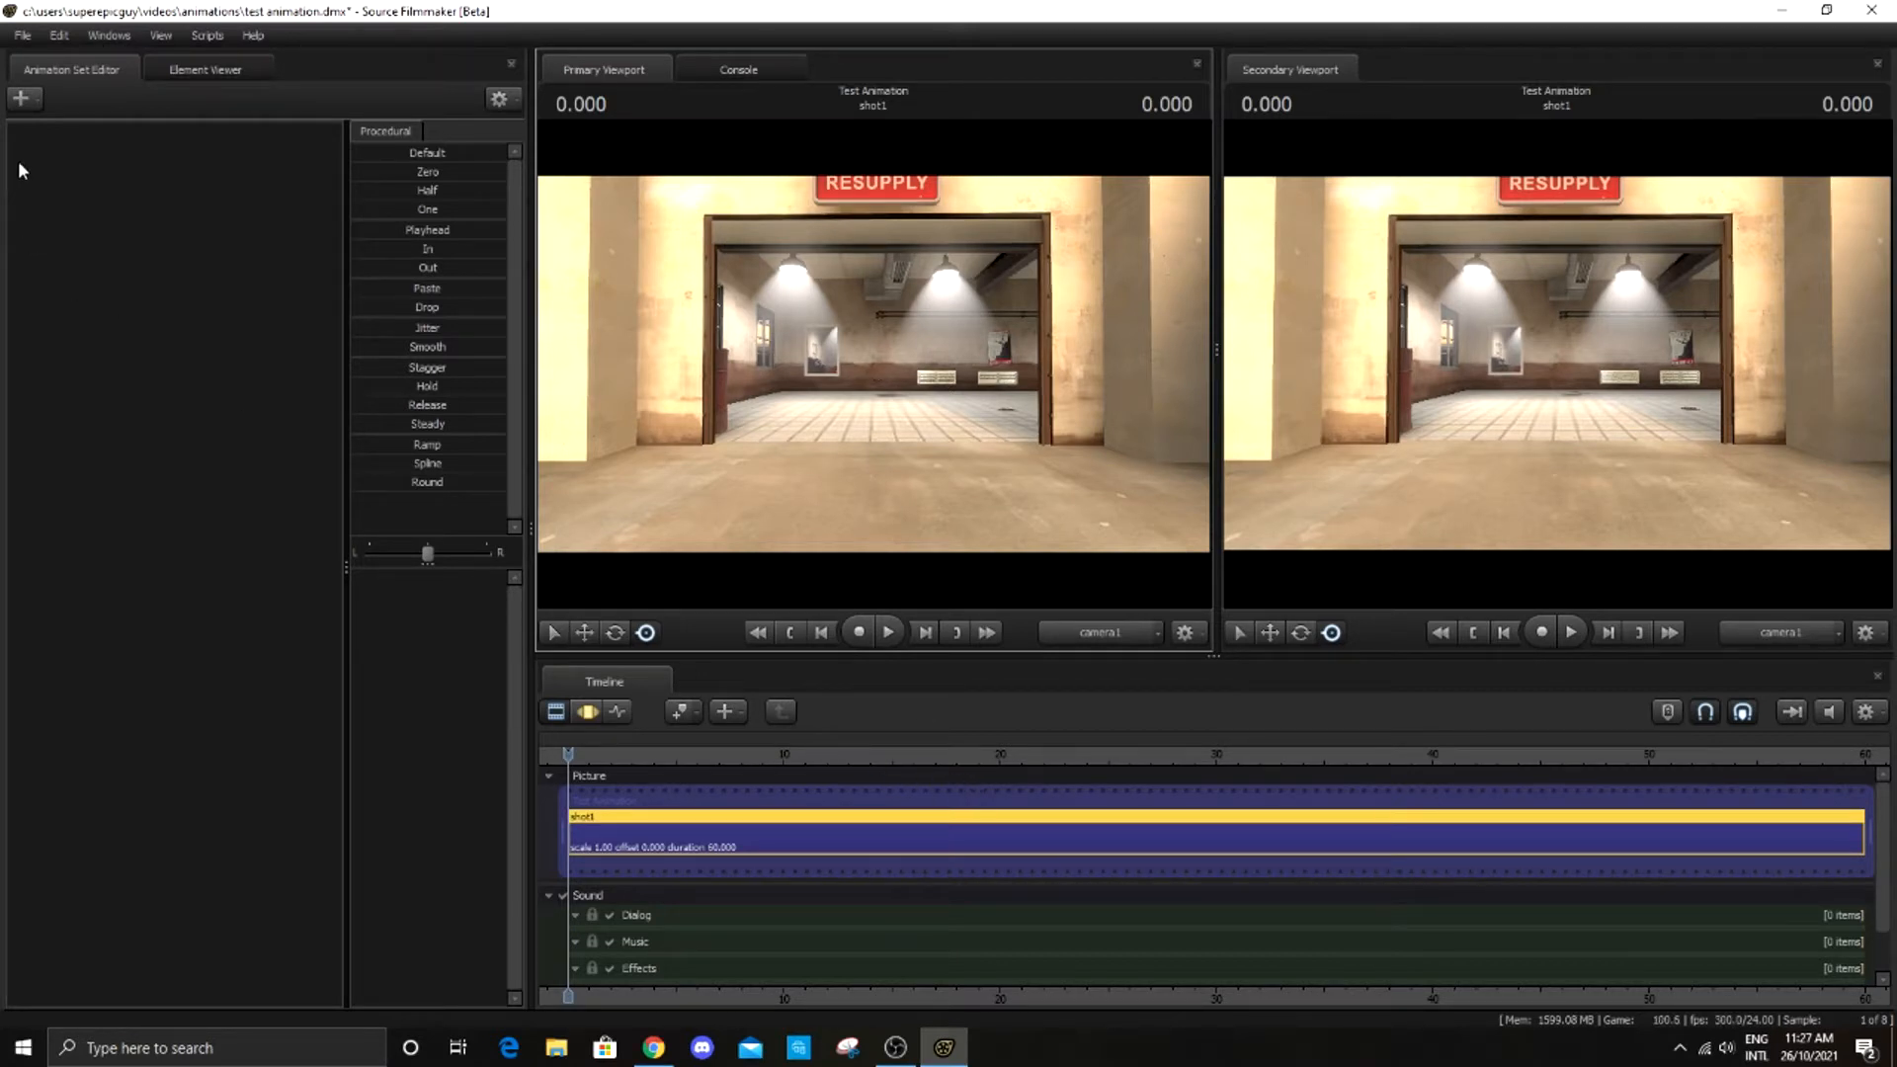
Add the player\hwm\scout.mdl model to the shot as a new animation set, filtering the model list by "scout"
{"action": "left_click", "coordinate": [22, 100]}
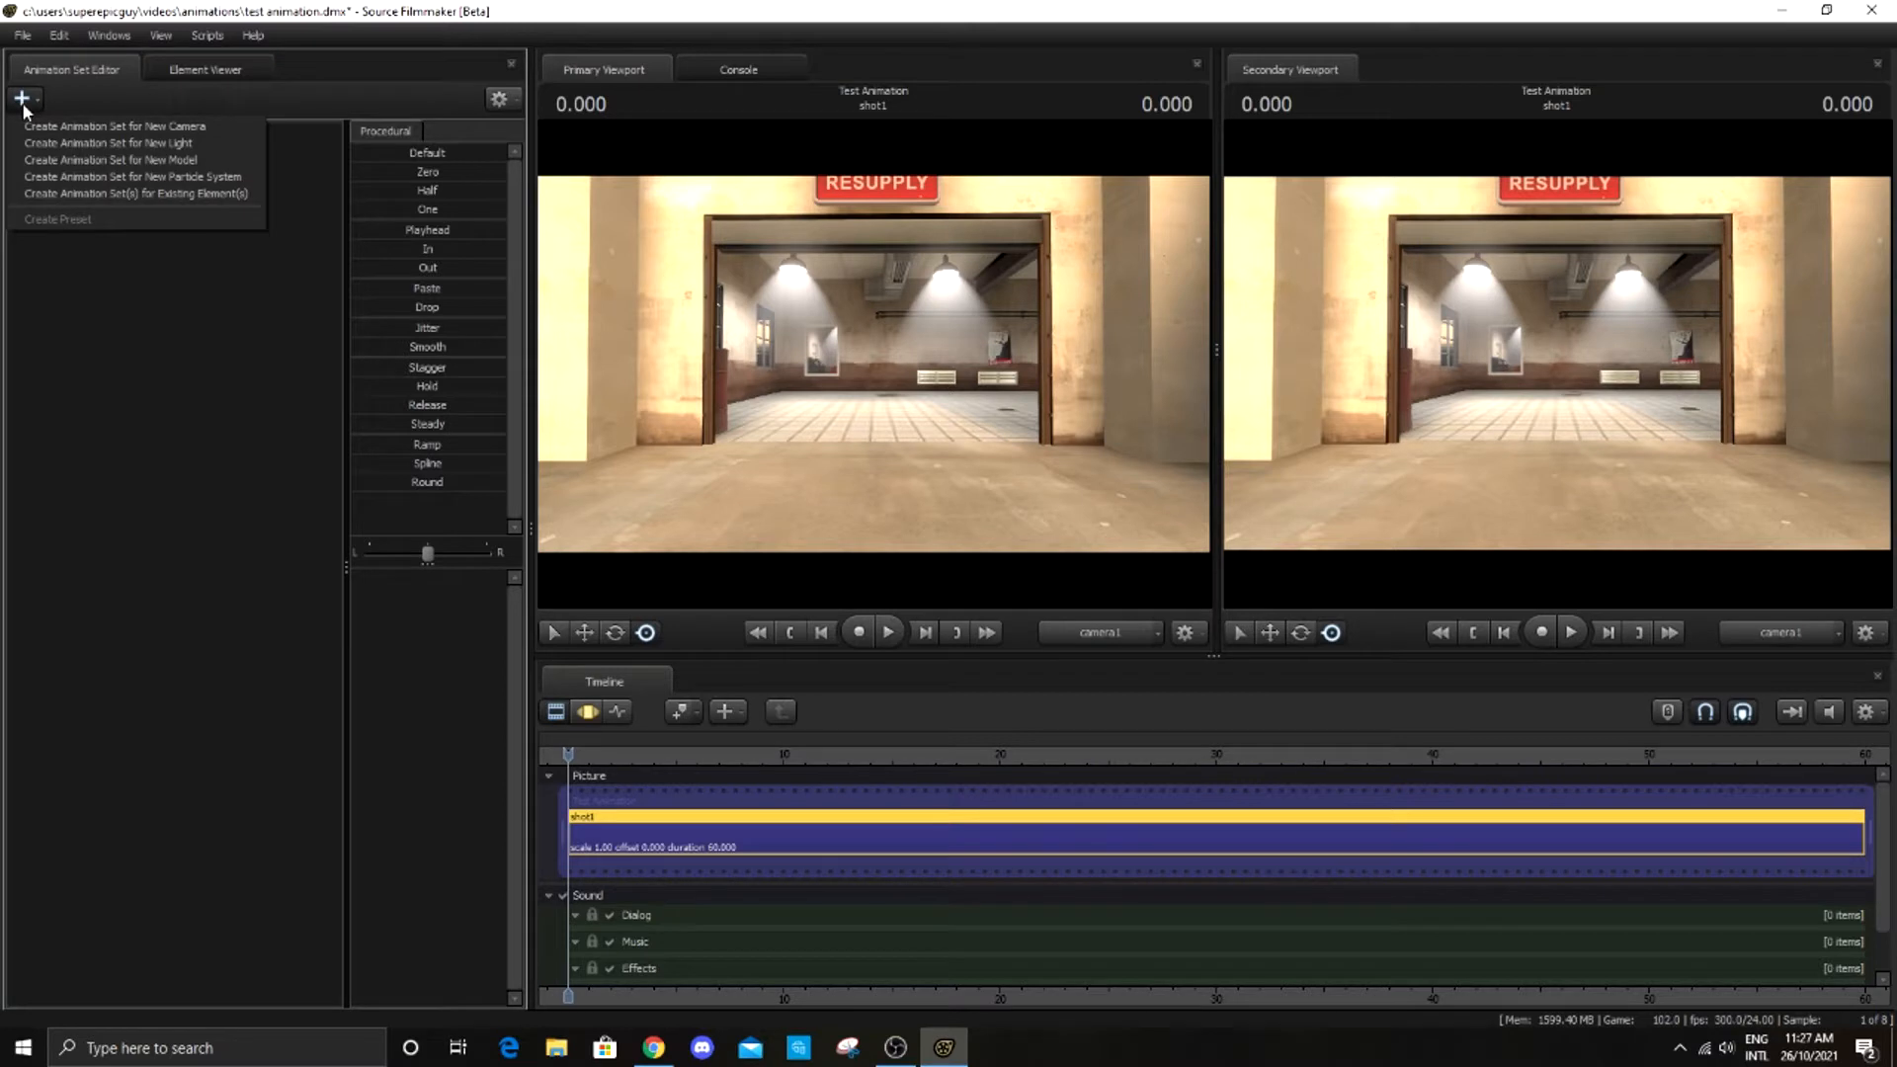
{"action": "left_click", "coordinate": [207, 159]}
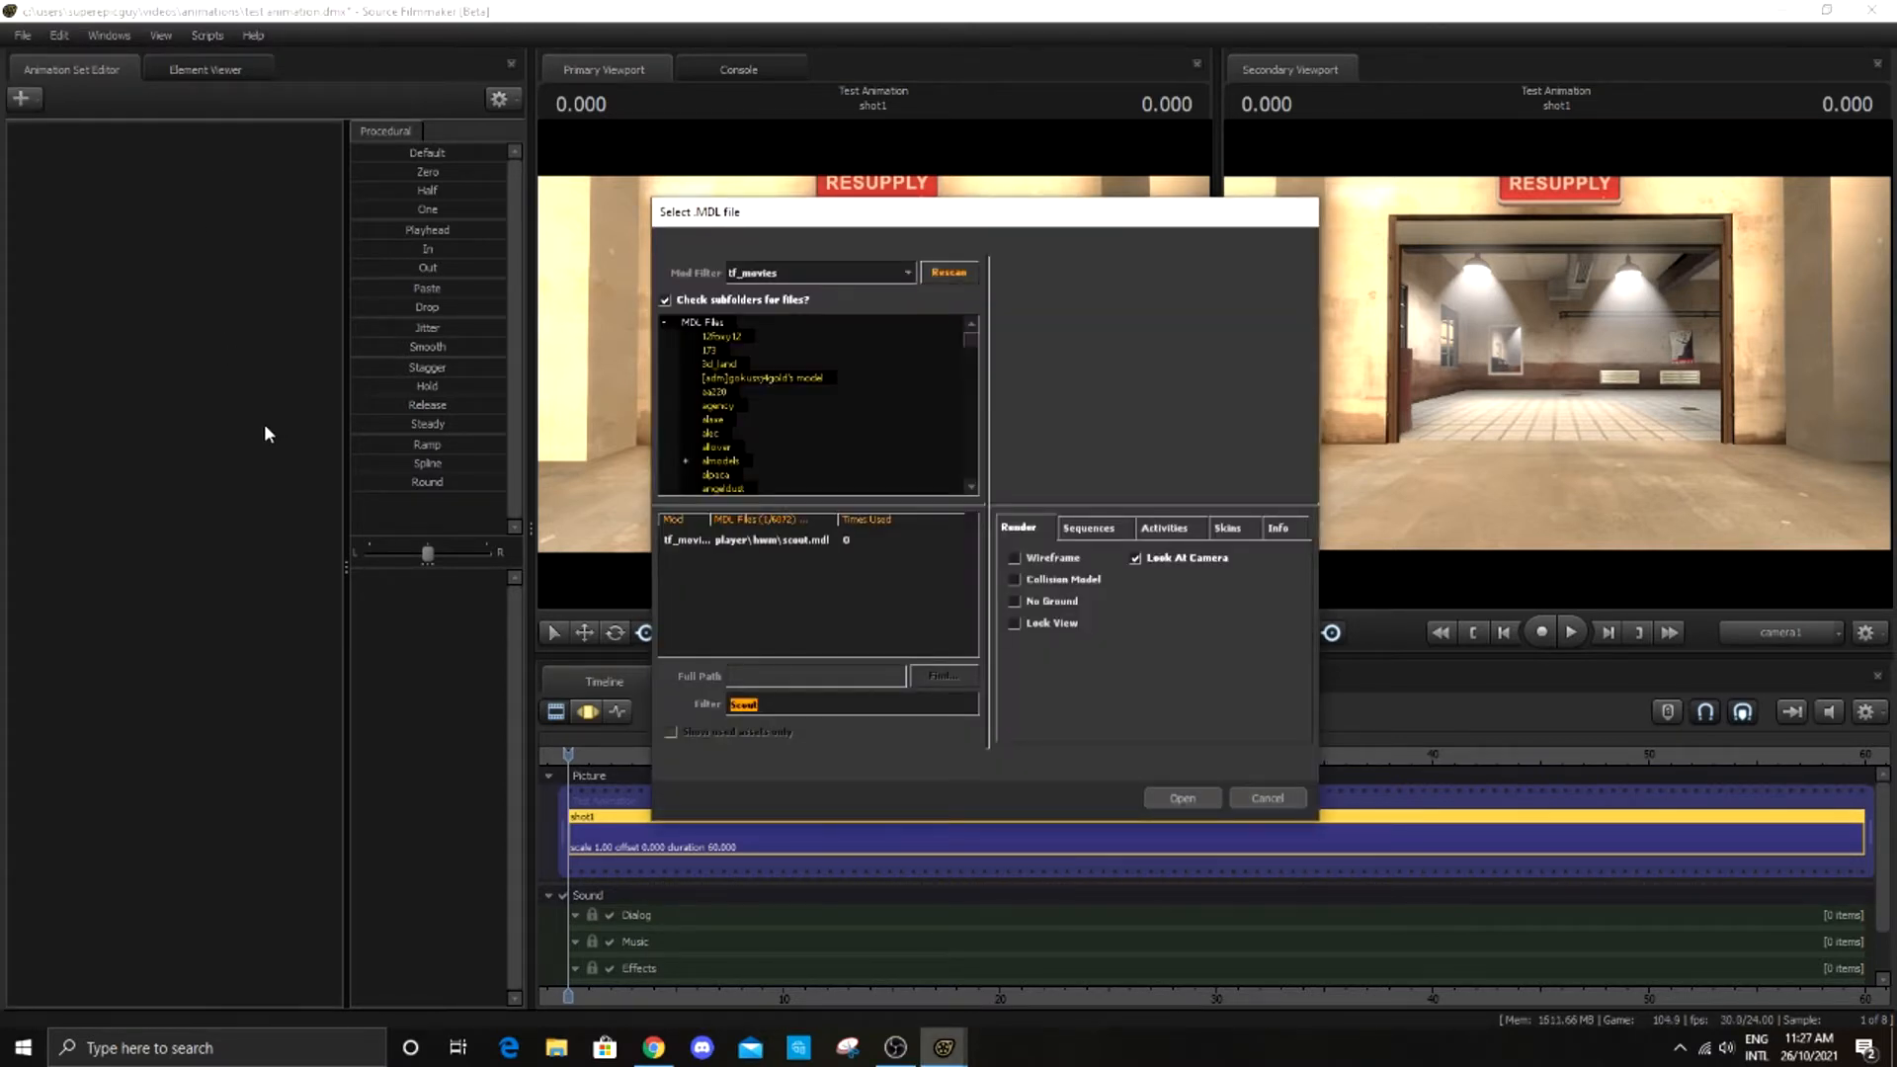
{"action": "type", "text": "s"}
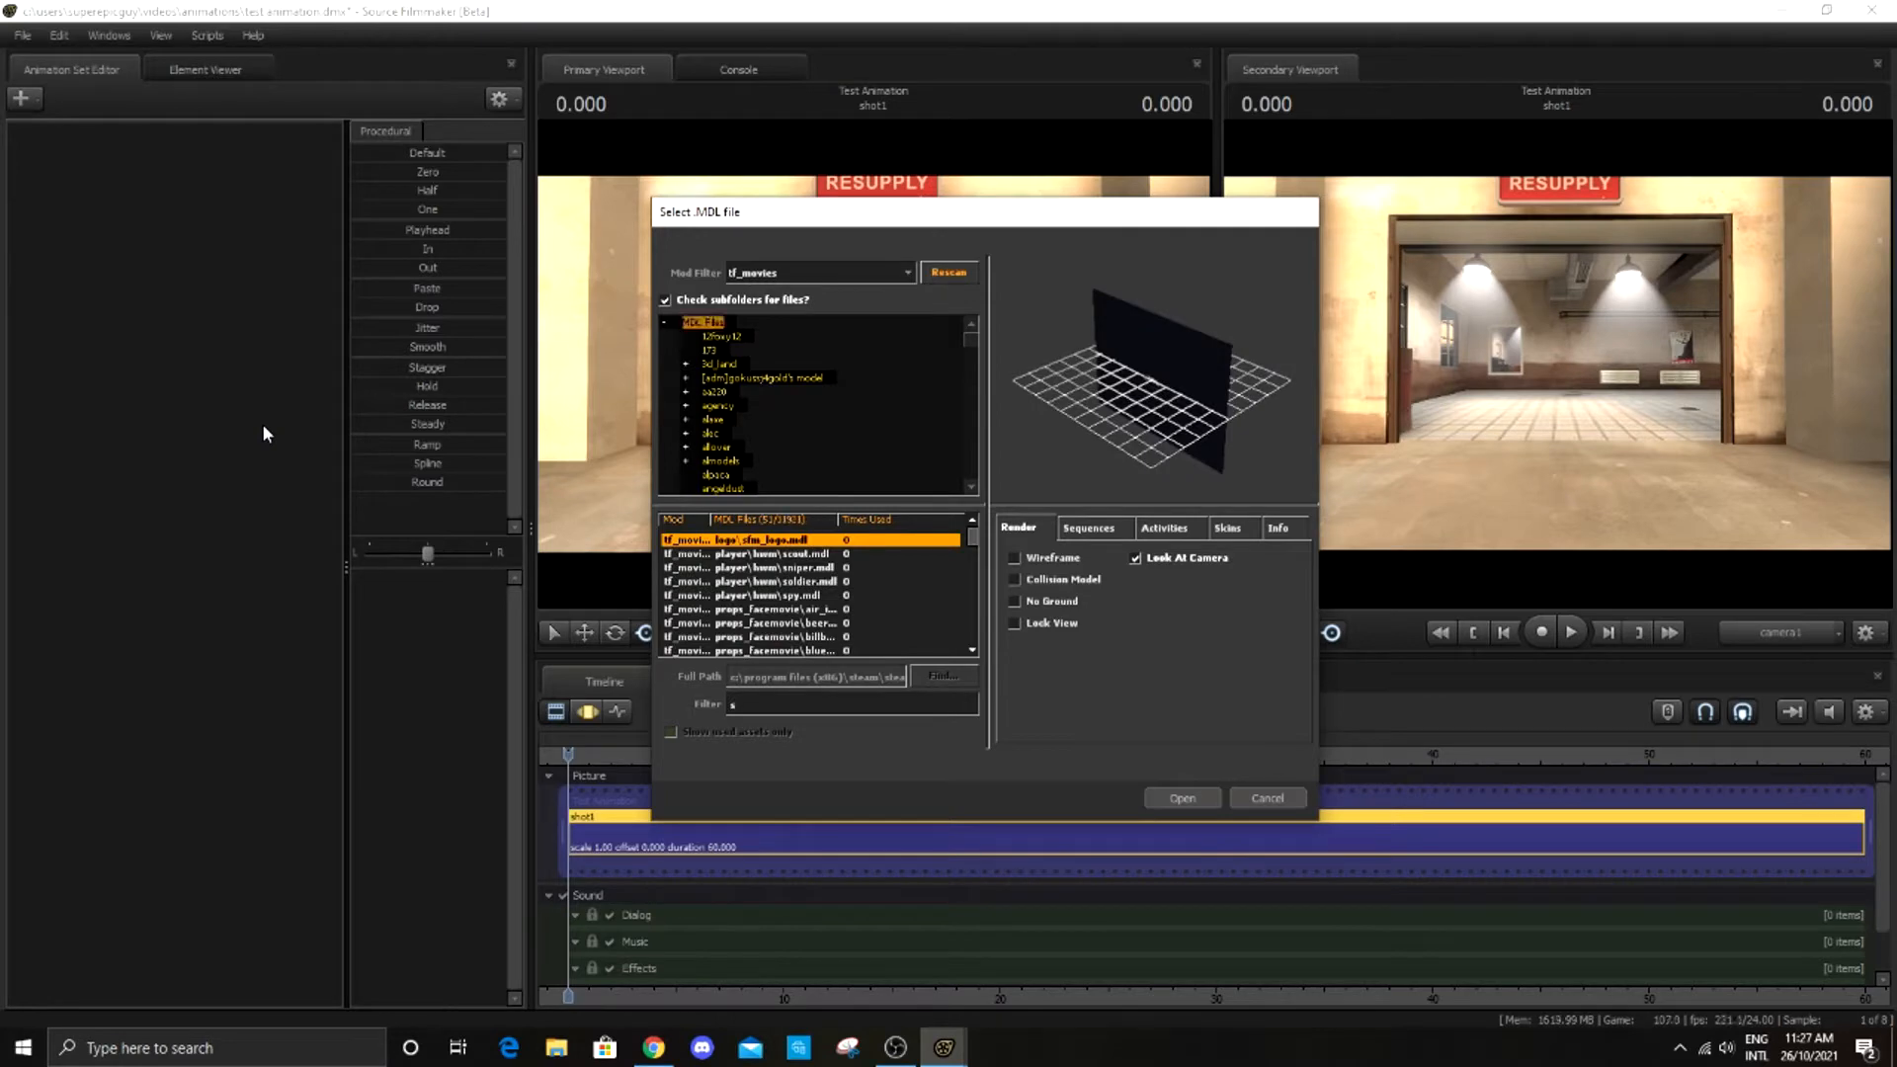
{"action": "type", "text": "cout"}
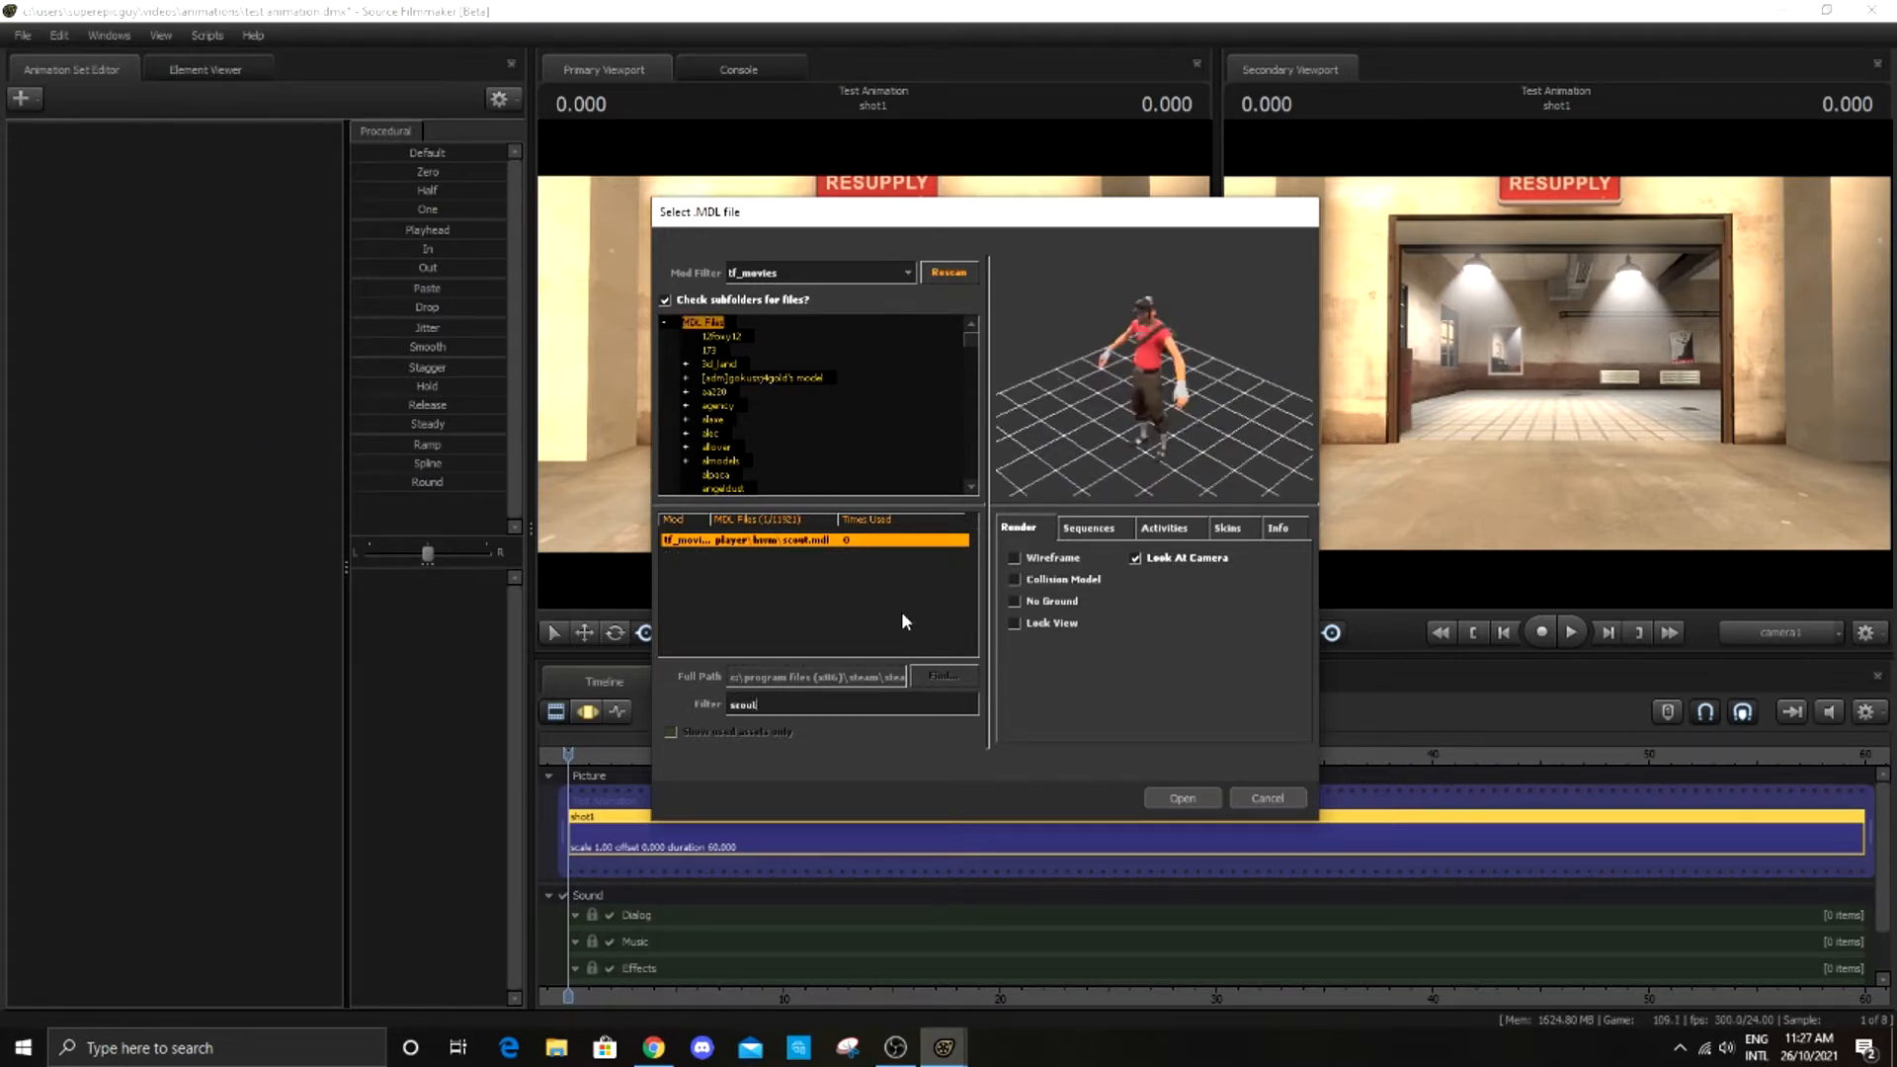
{"action": "left_click", "coordinate": [1179, 798]}
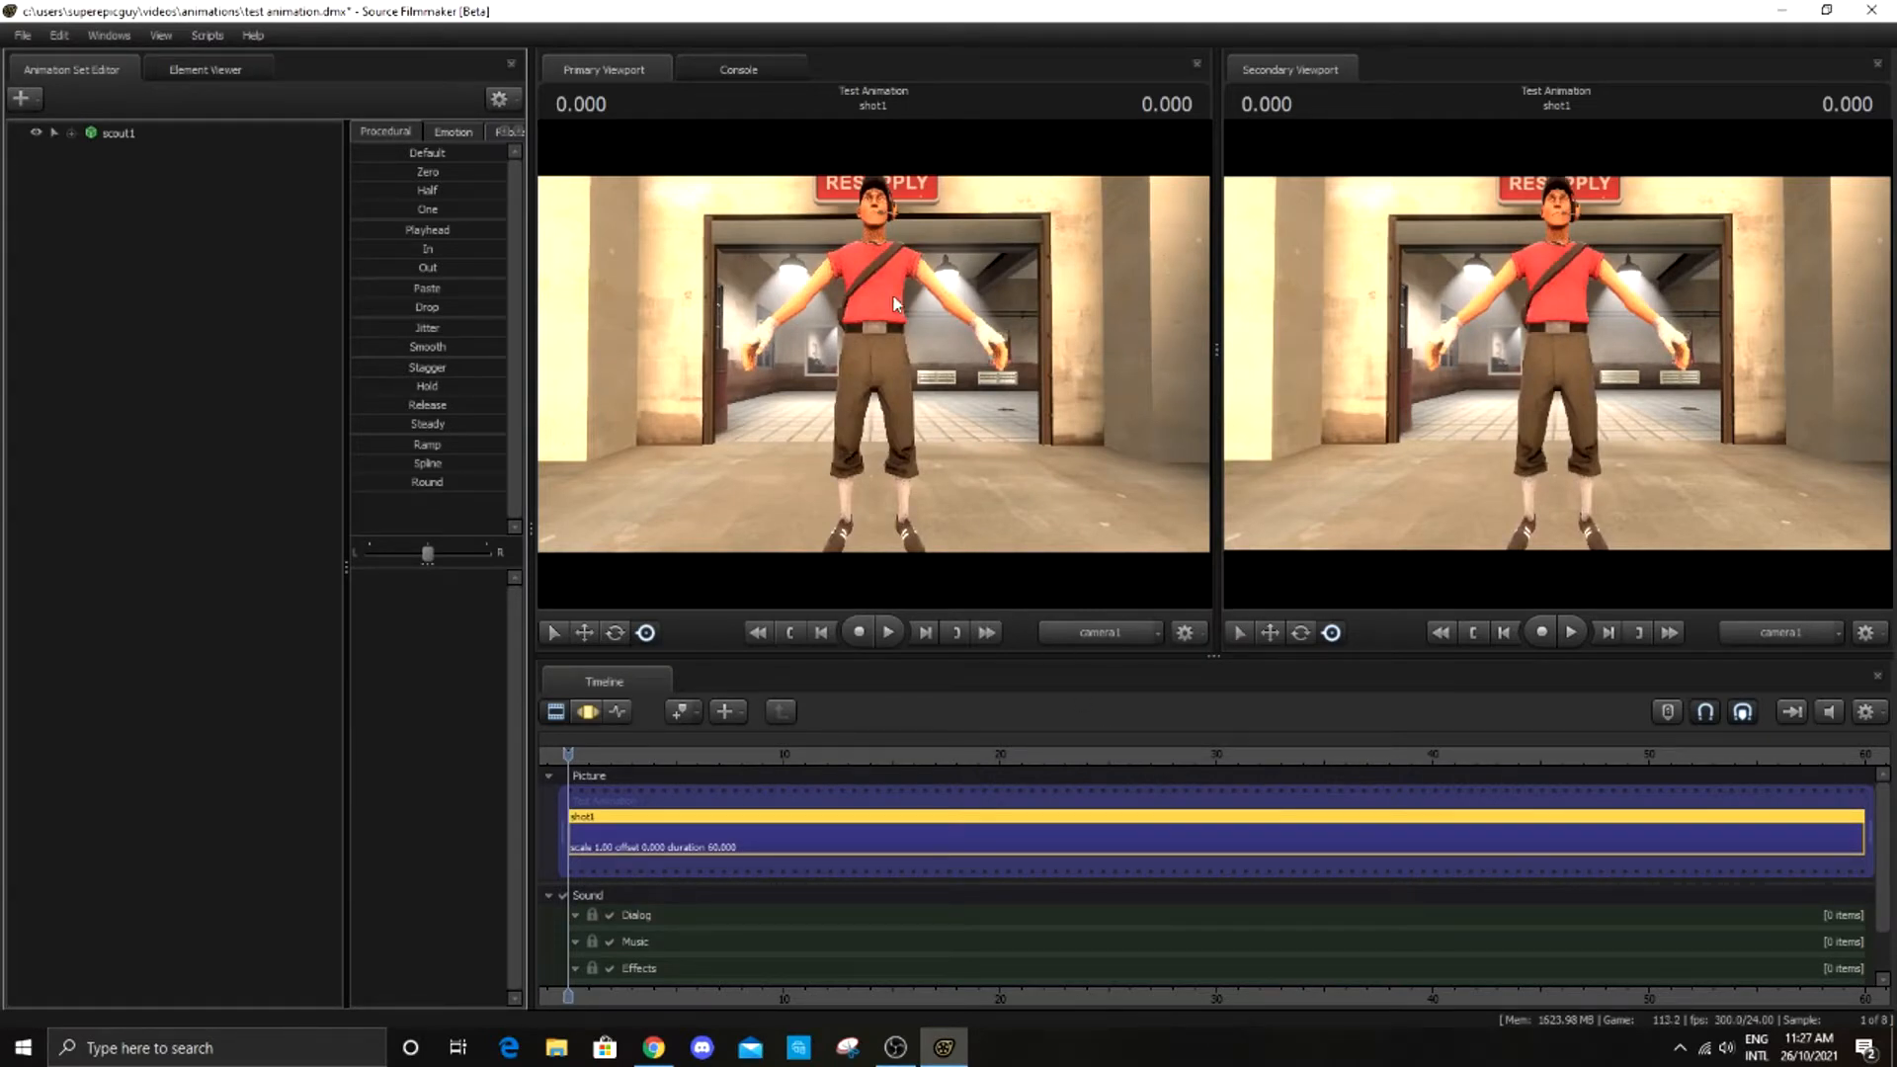
Switch the primary viewport to the work camera and open the scout1 animation set in the Motion Editor
{"action": "left_click", "coordinate": [1099, 632]}
{"action": "left_click", "coordinate": [125, 135]}
{"action": "left_click", "coordinate": [585, 717]}
Lower the scout model slightly in front of the RESUPPLY doorway with the Move tool
{"action": "left_click_drag", "start_coordinate": [920, 443], "coordinate": [820, 443]}
{"action": "key", "text": "w"}
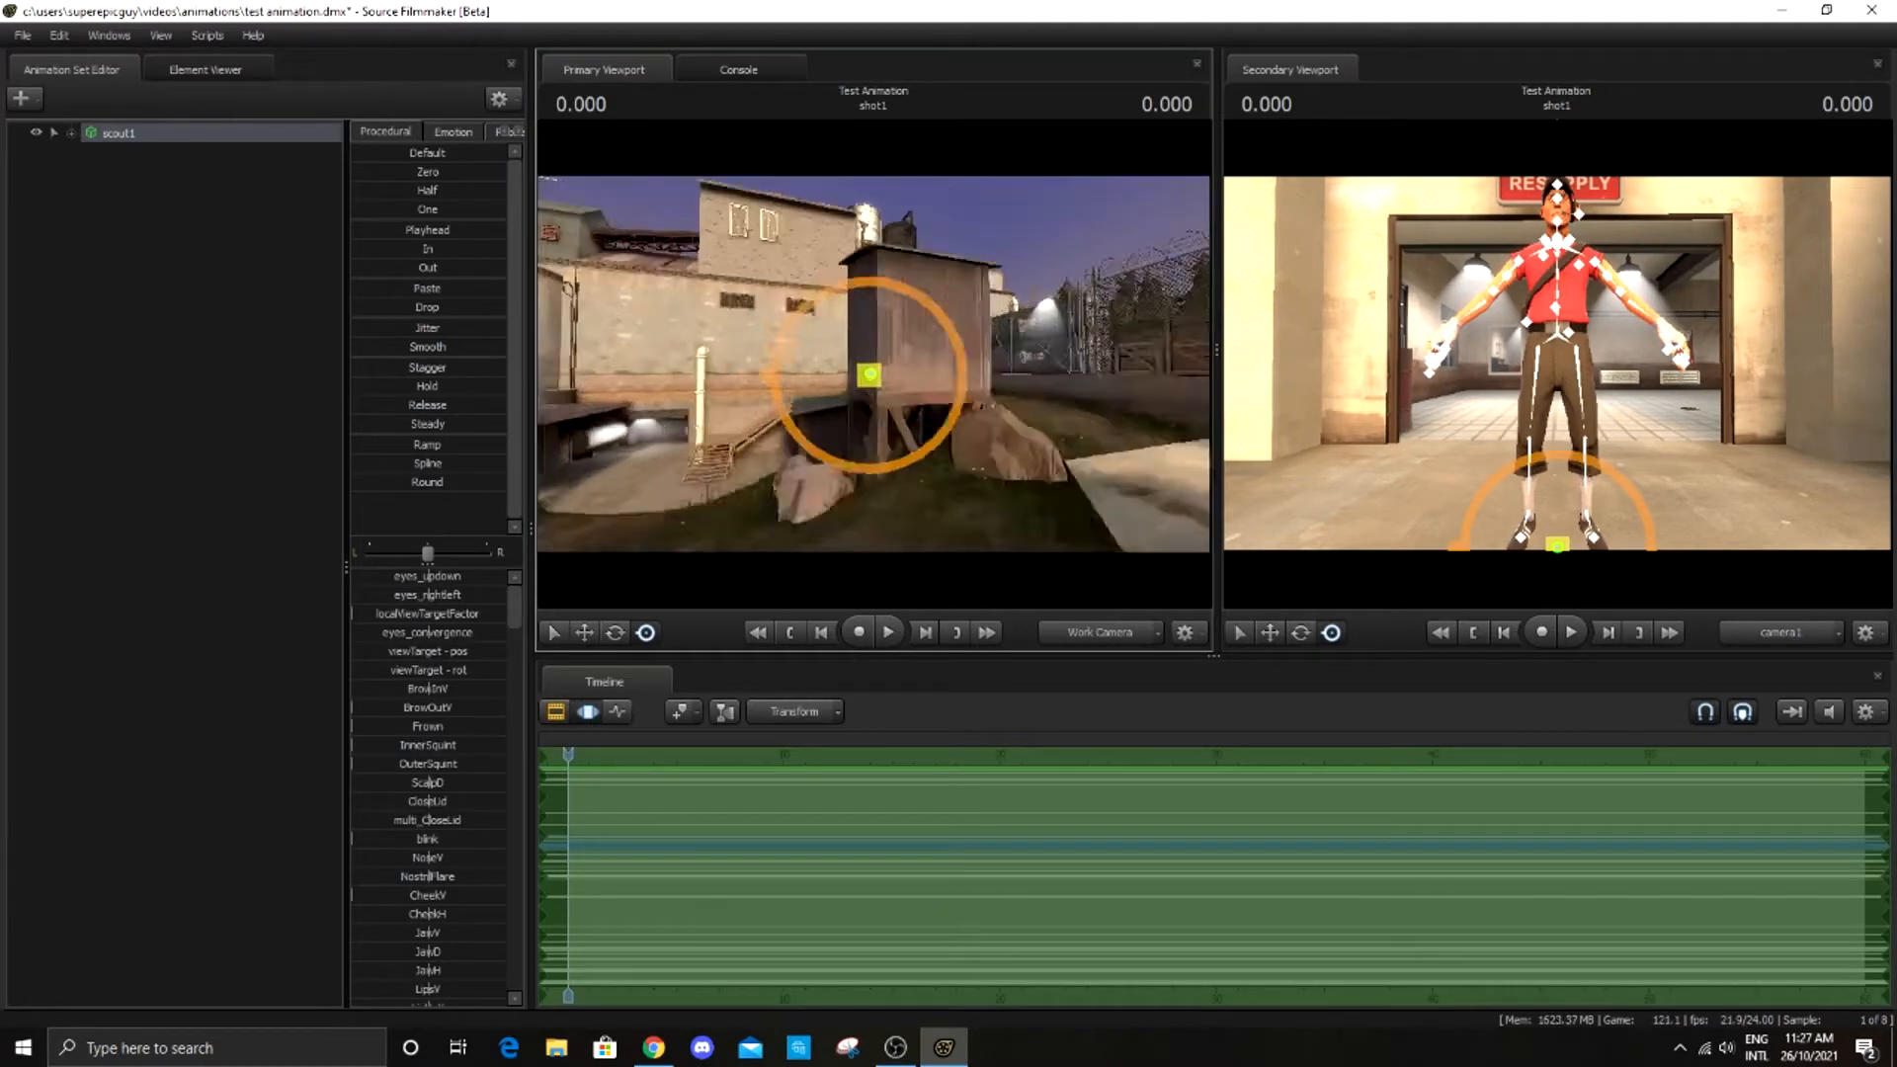
{"action": "key", "text": "w"}
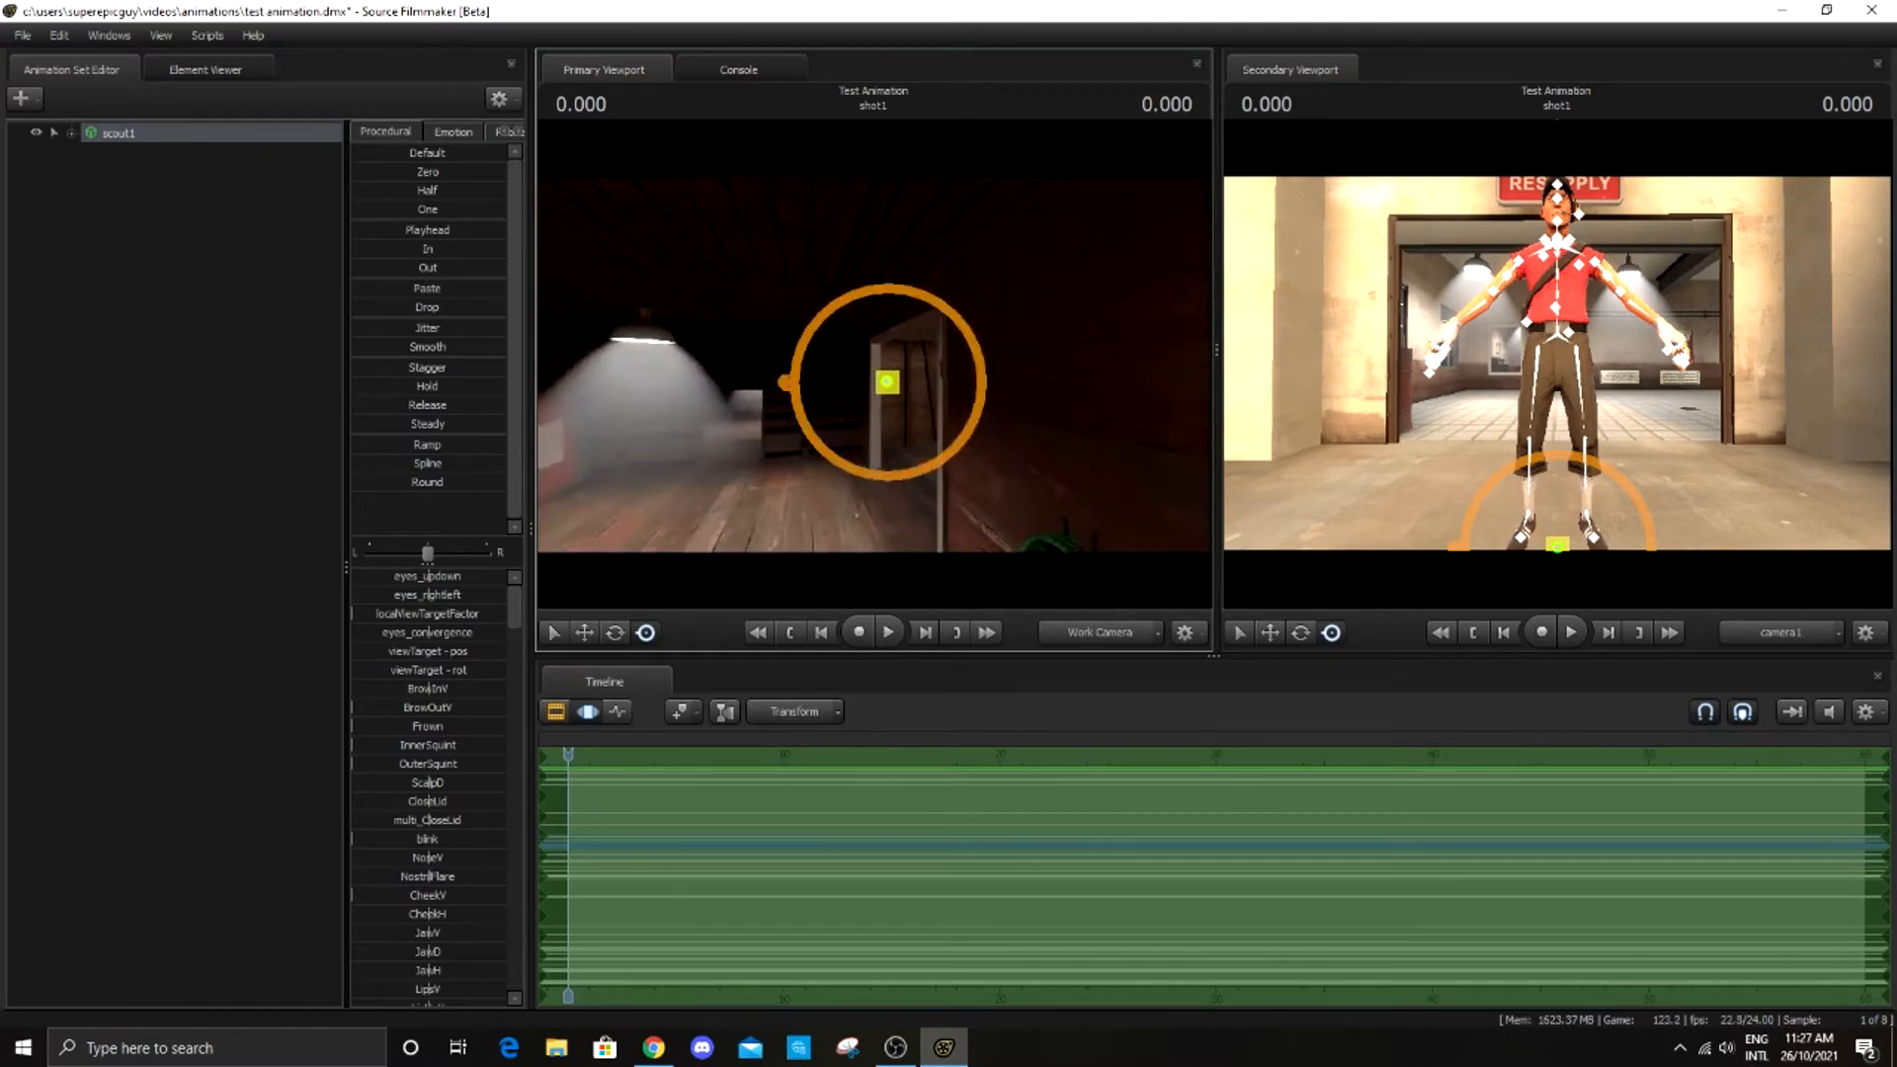
{"action": "key", "text": "w"}
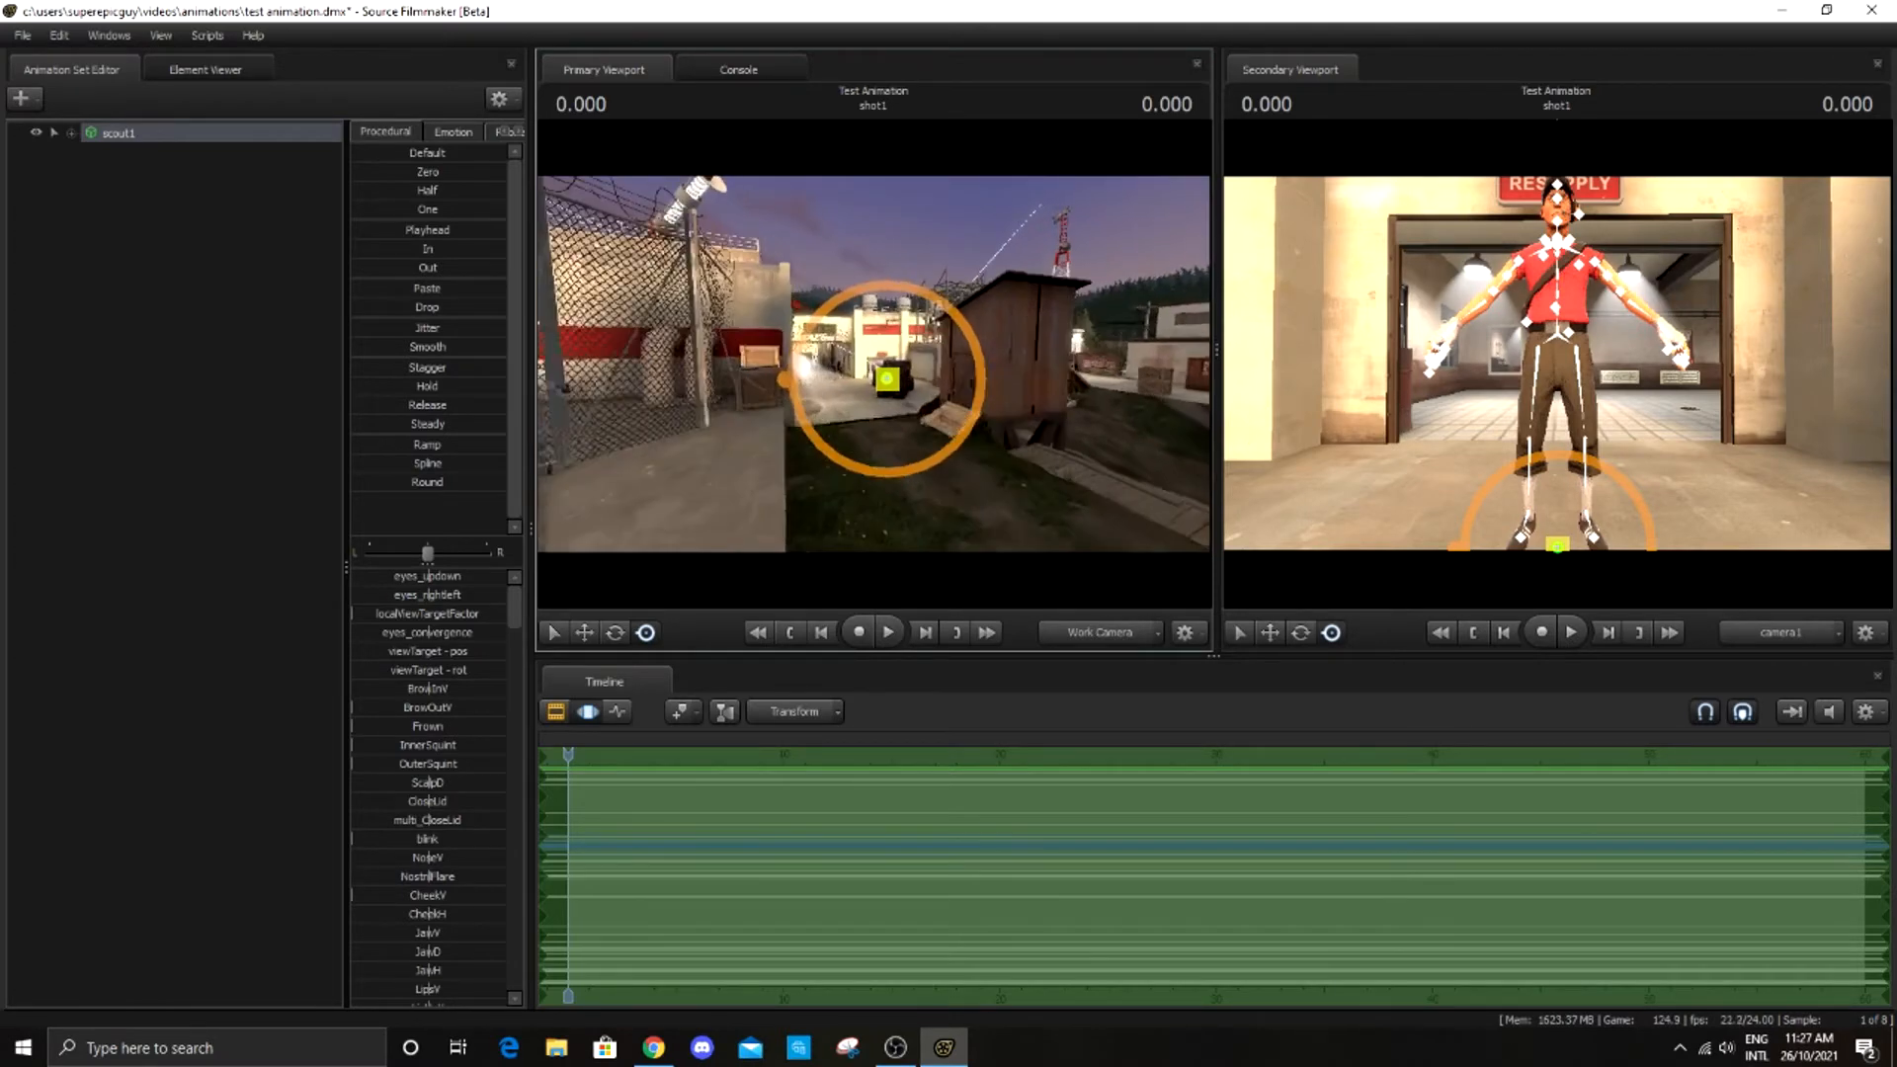
{"action": "key", "text": "w"}
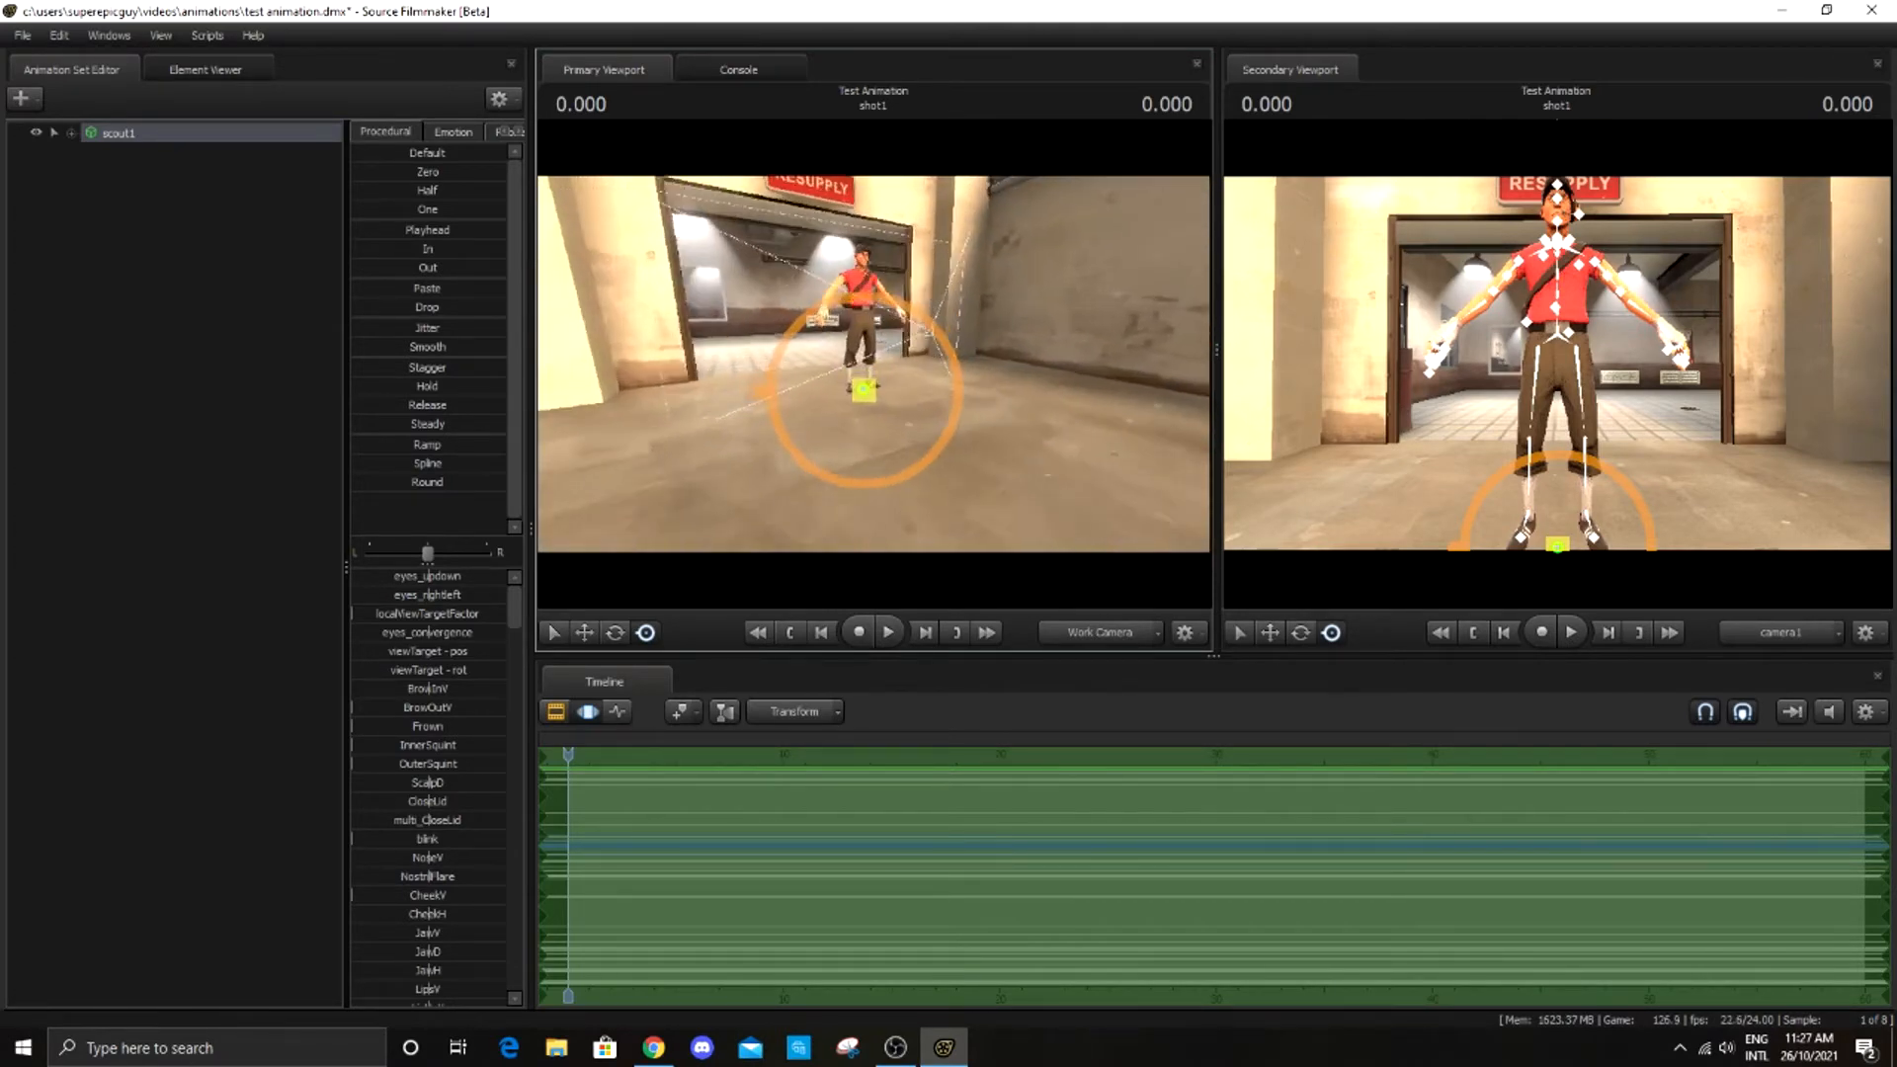
{"action": "key", "text": "w"}
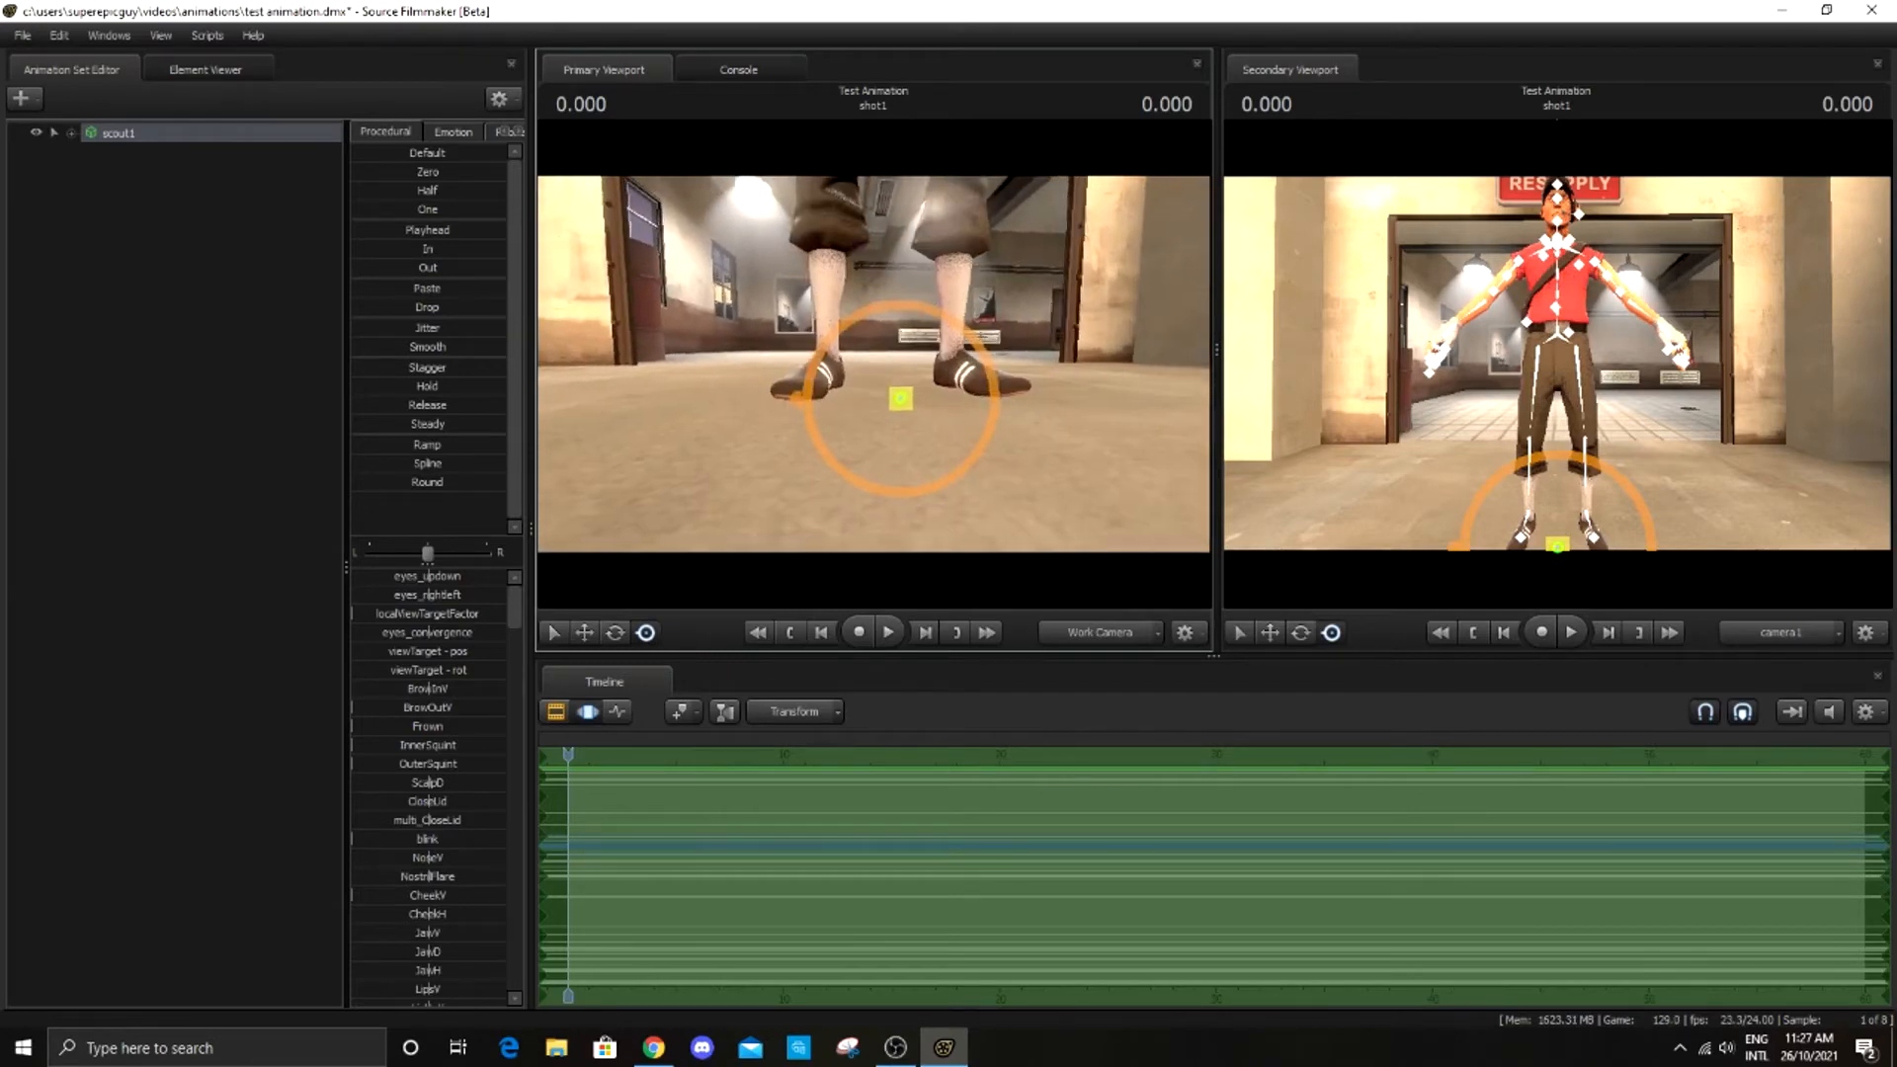
{"action": "left_click", "coordinate": [590, 637]}
{"action": "key", "text": "w"}
{"action": "key", "text": "x"}
{"action": "left_click_drag", "start_coordinate": [903, 277], "coordinate": [903, 336]}
Show the scout1 model in the Element Viewer and add an illumPositionDag attribute to scout_GameModel
{"action": "key", "text": "z"}
{"action": "key", "text": "z"}
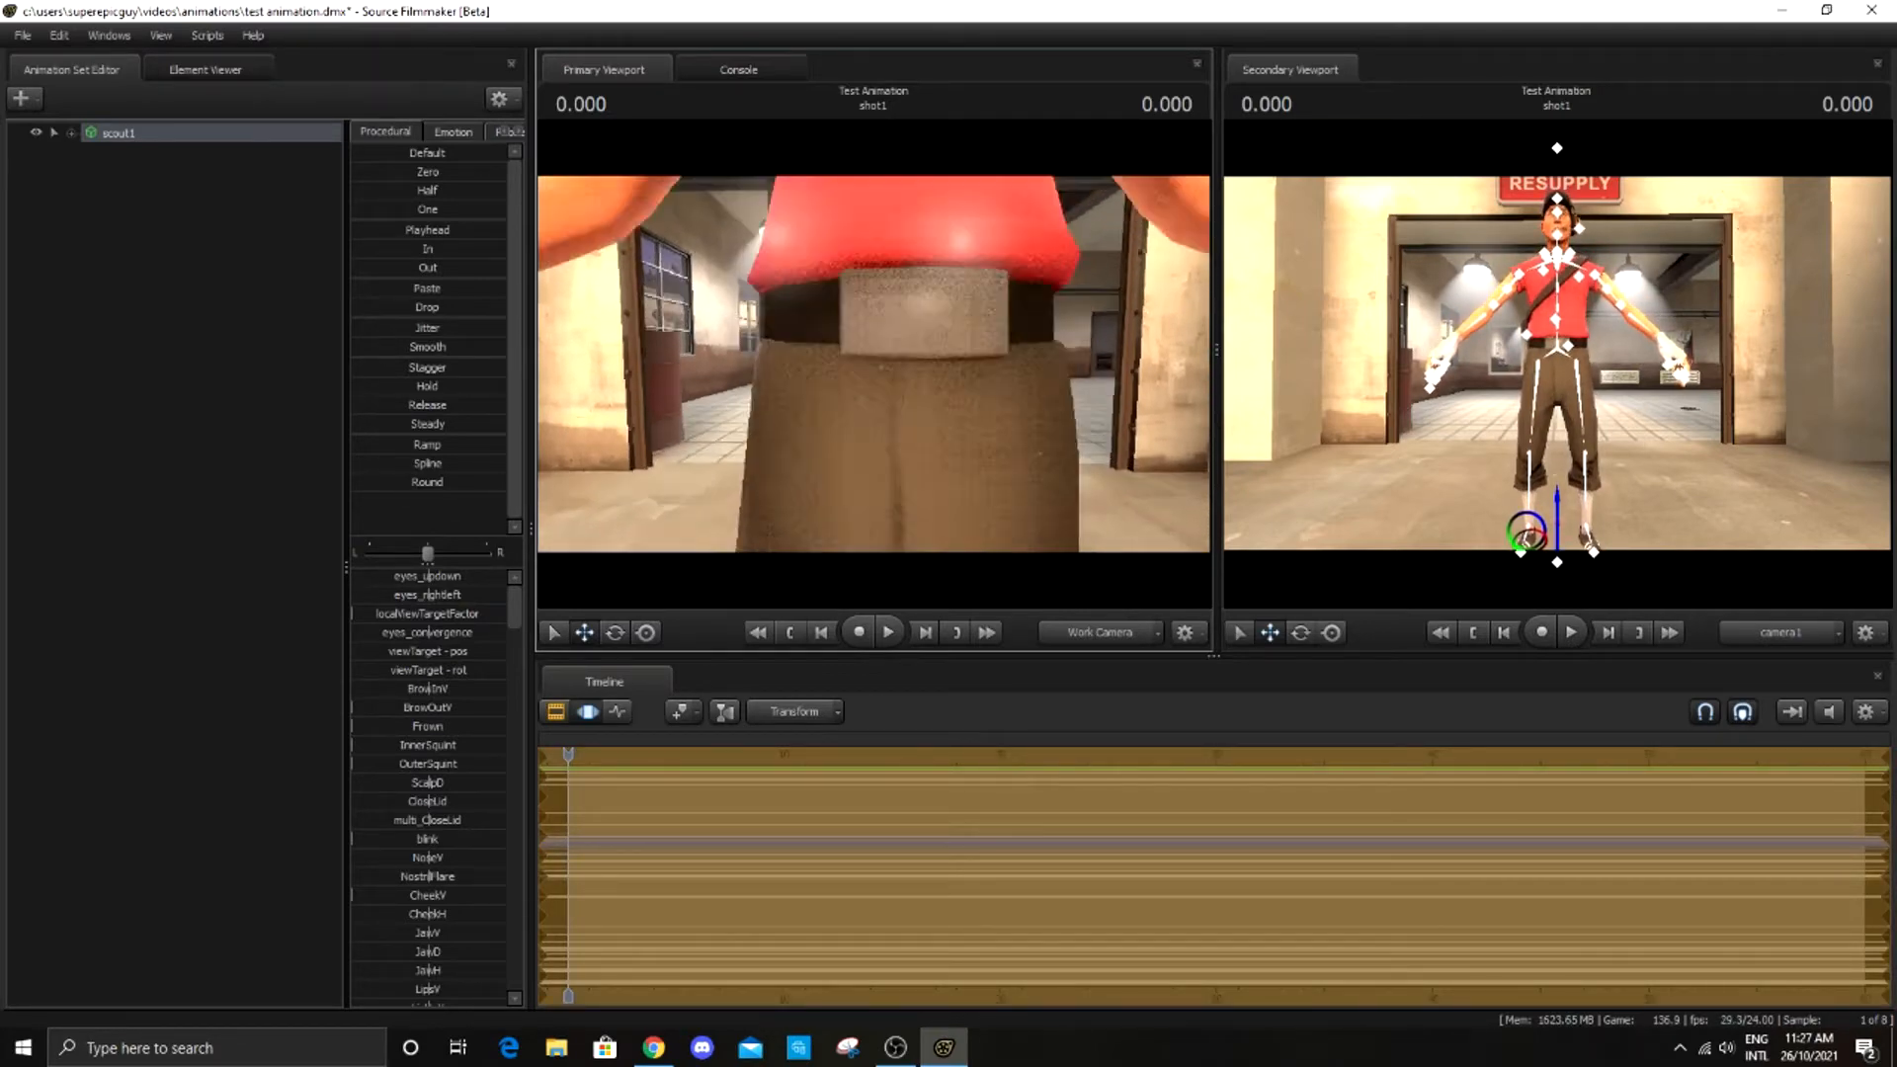
{"action": "key", "text": "s"}
{"action": "key", "text": "w"}
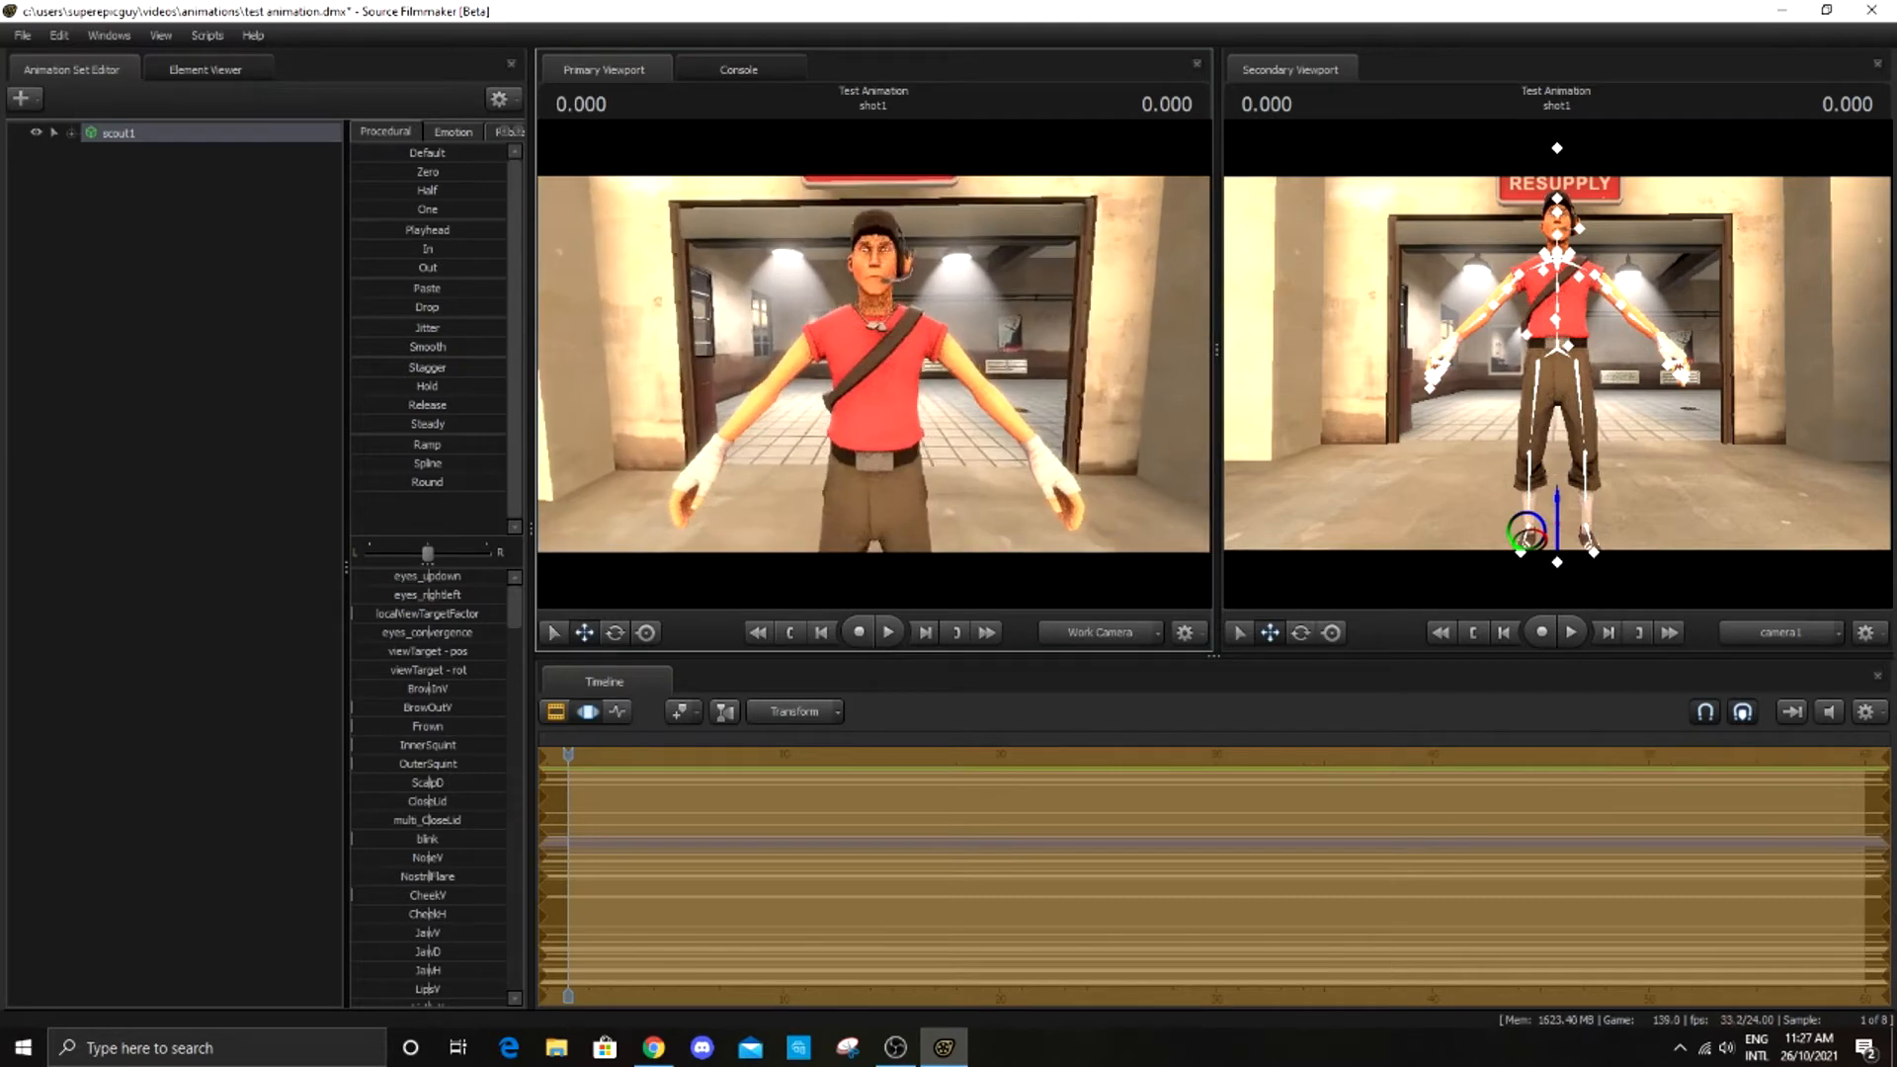
{"action": "key", "text": "z"}
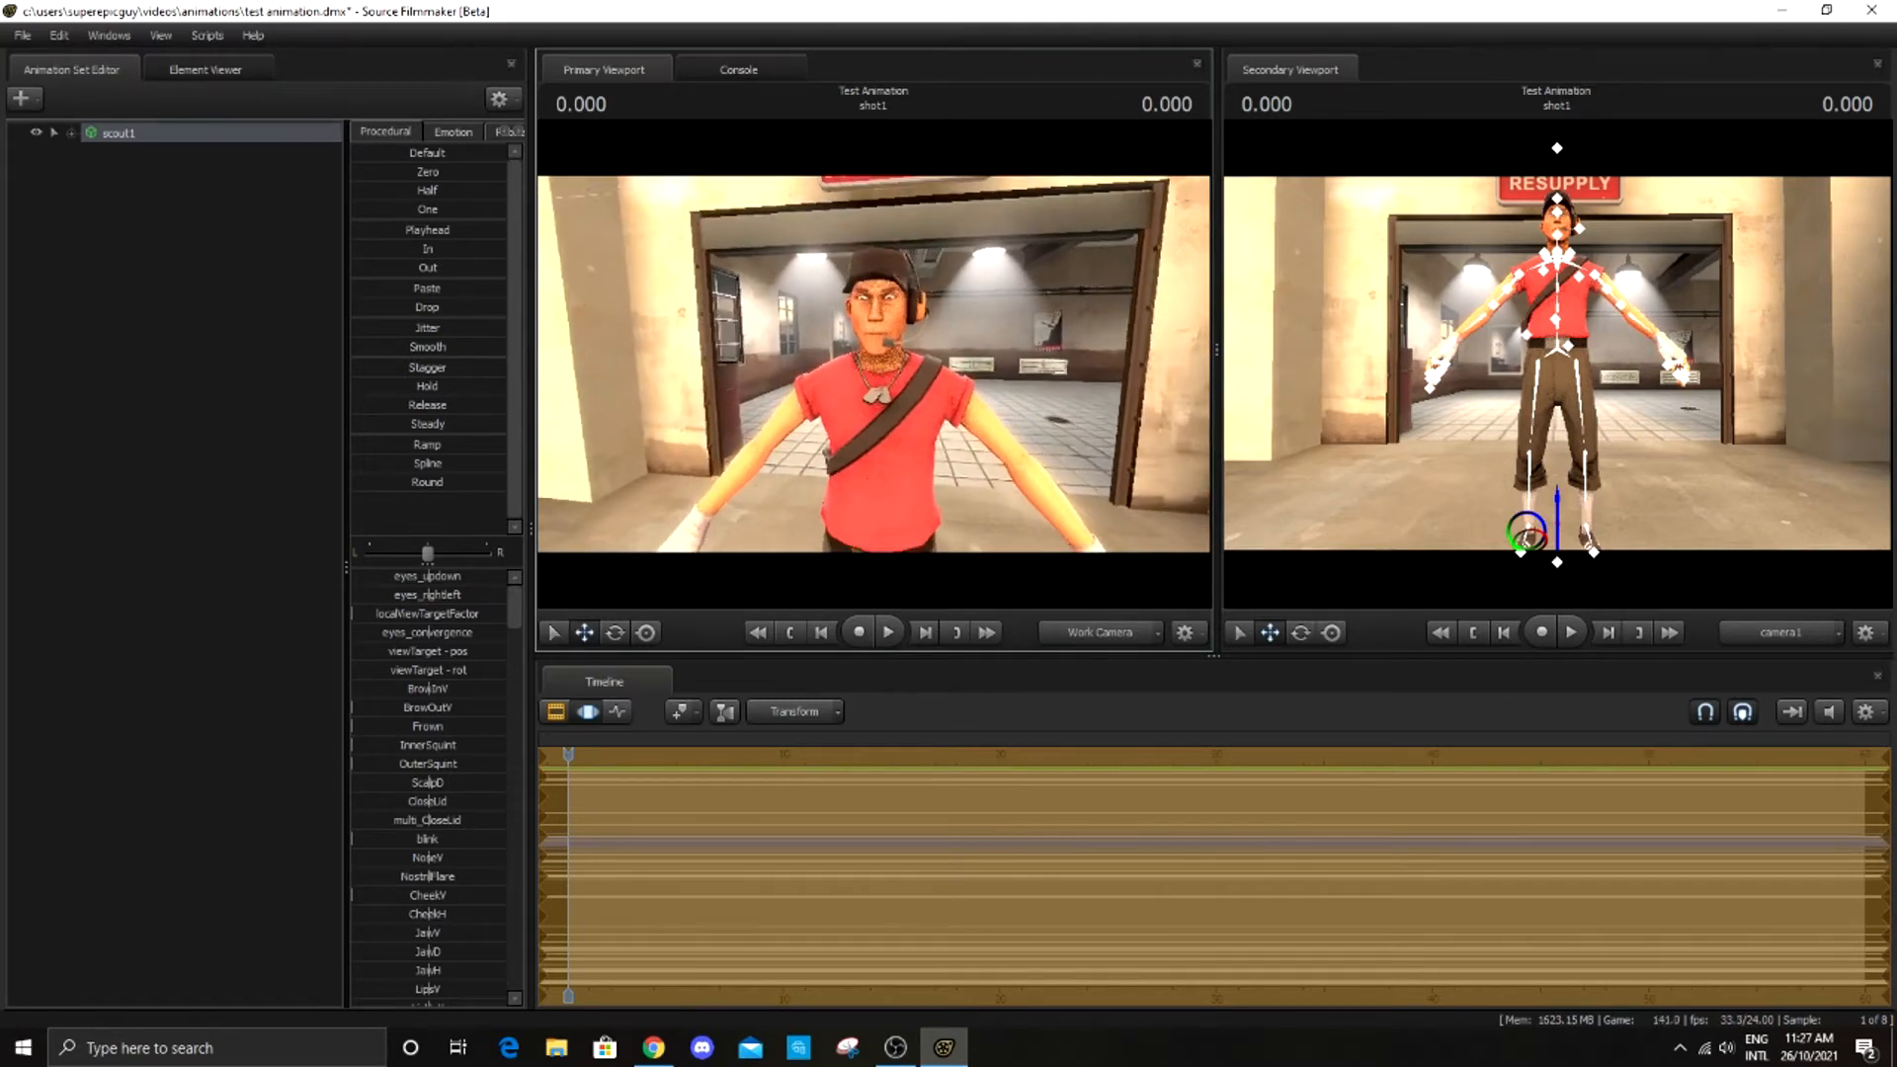
{"action": "key", "text": "s"}
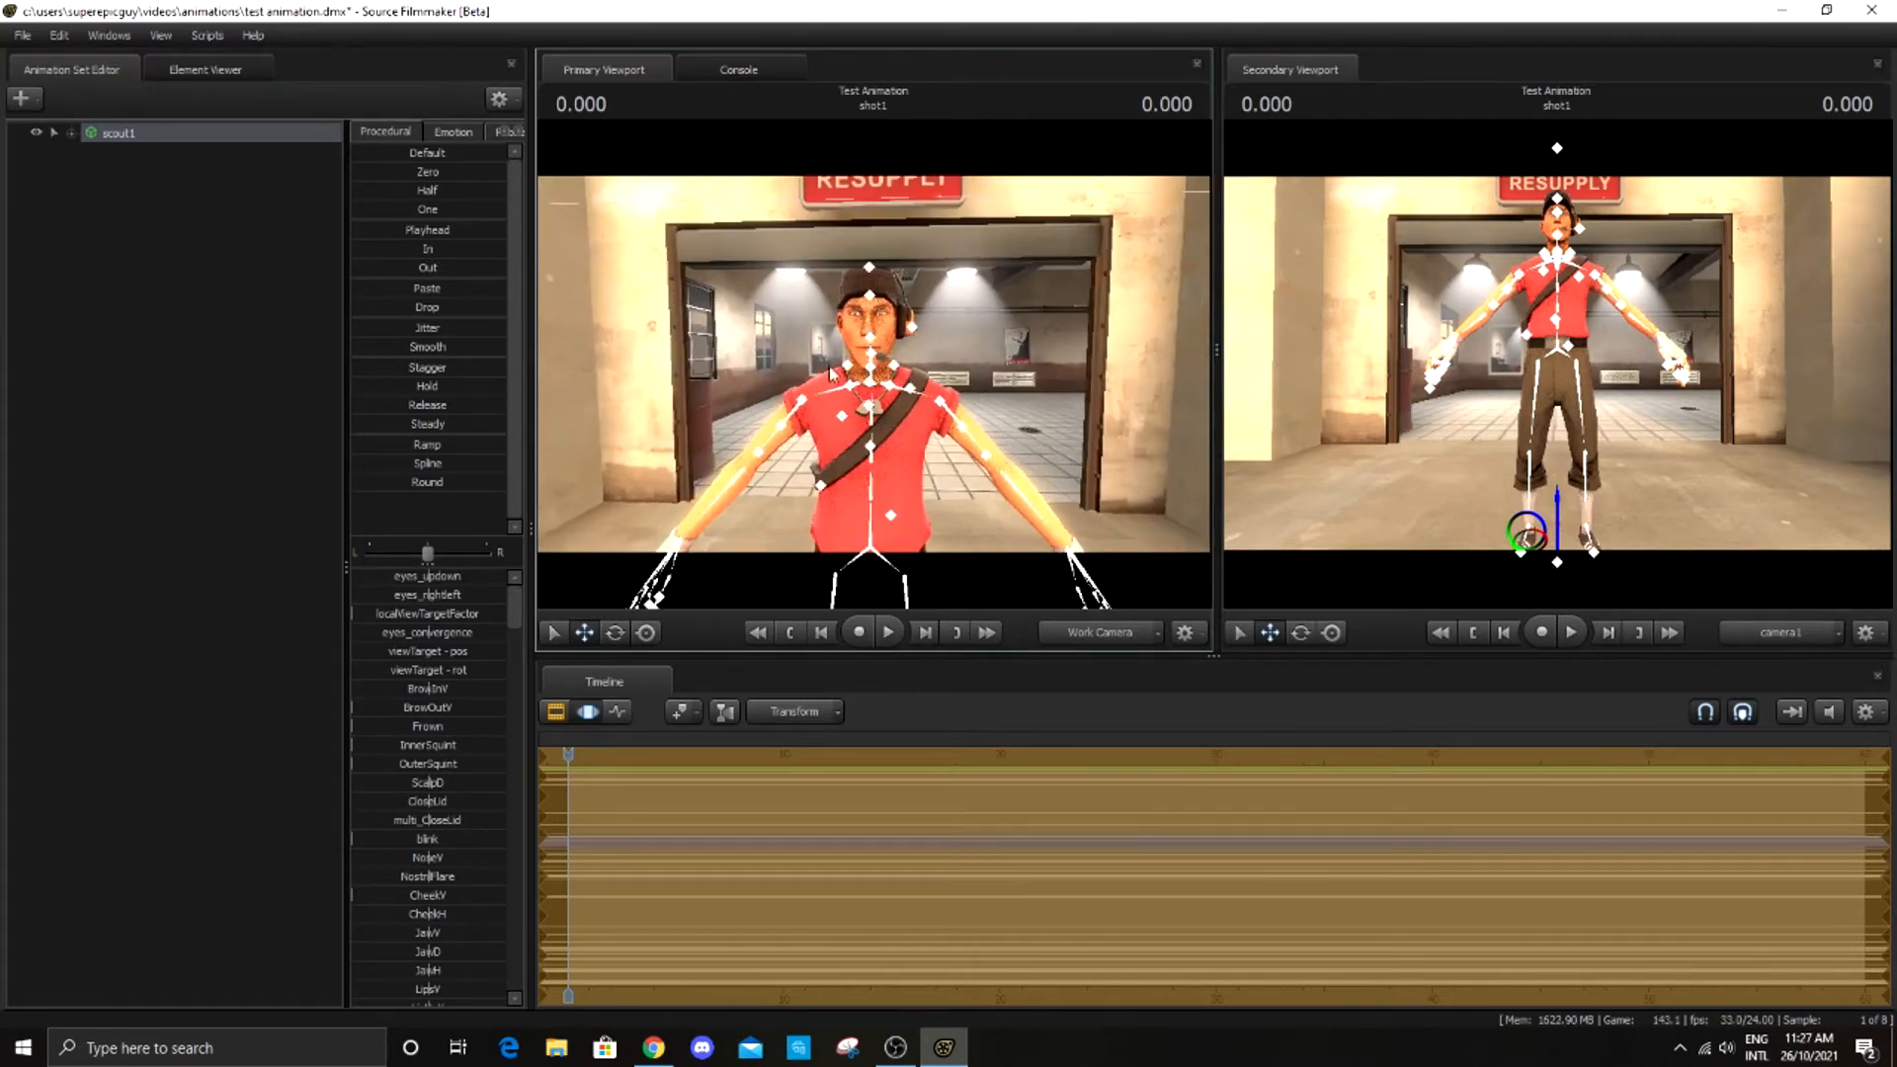
{"action": "right_click", "coordinate": [118, 131]}
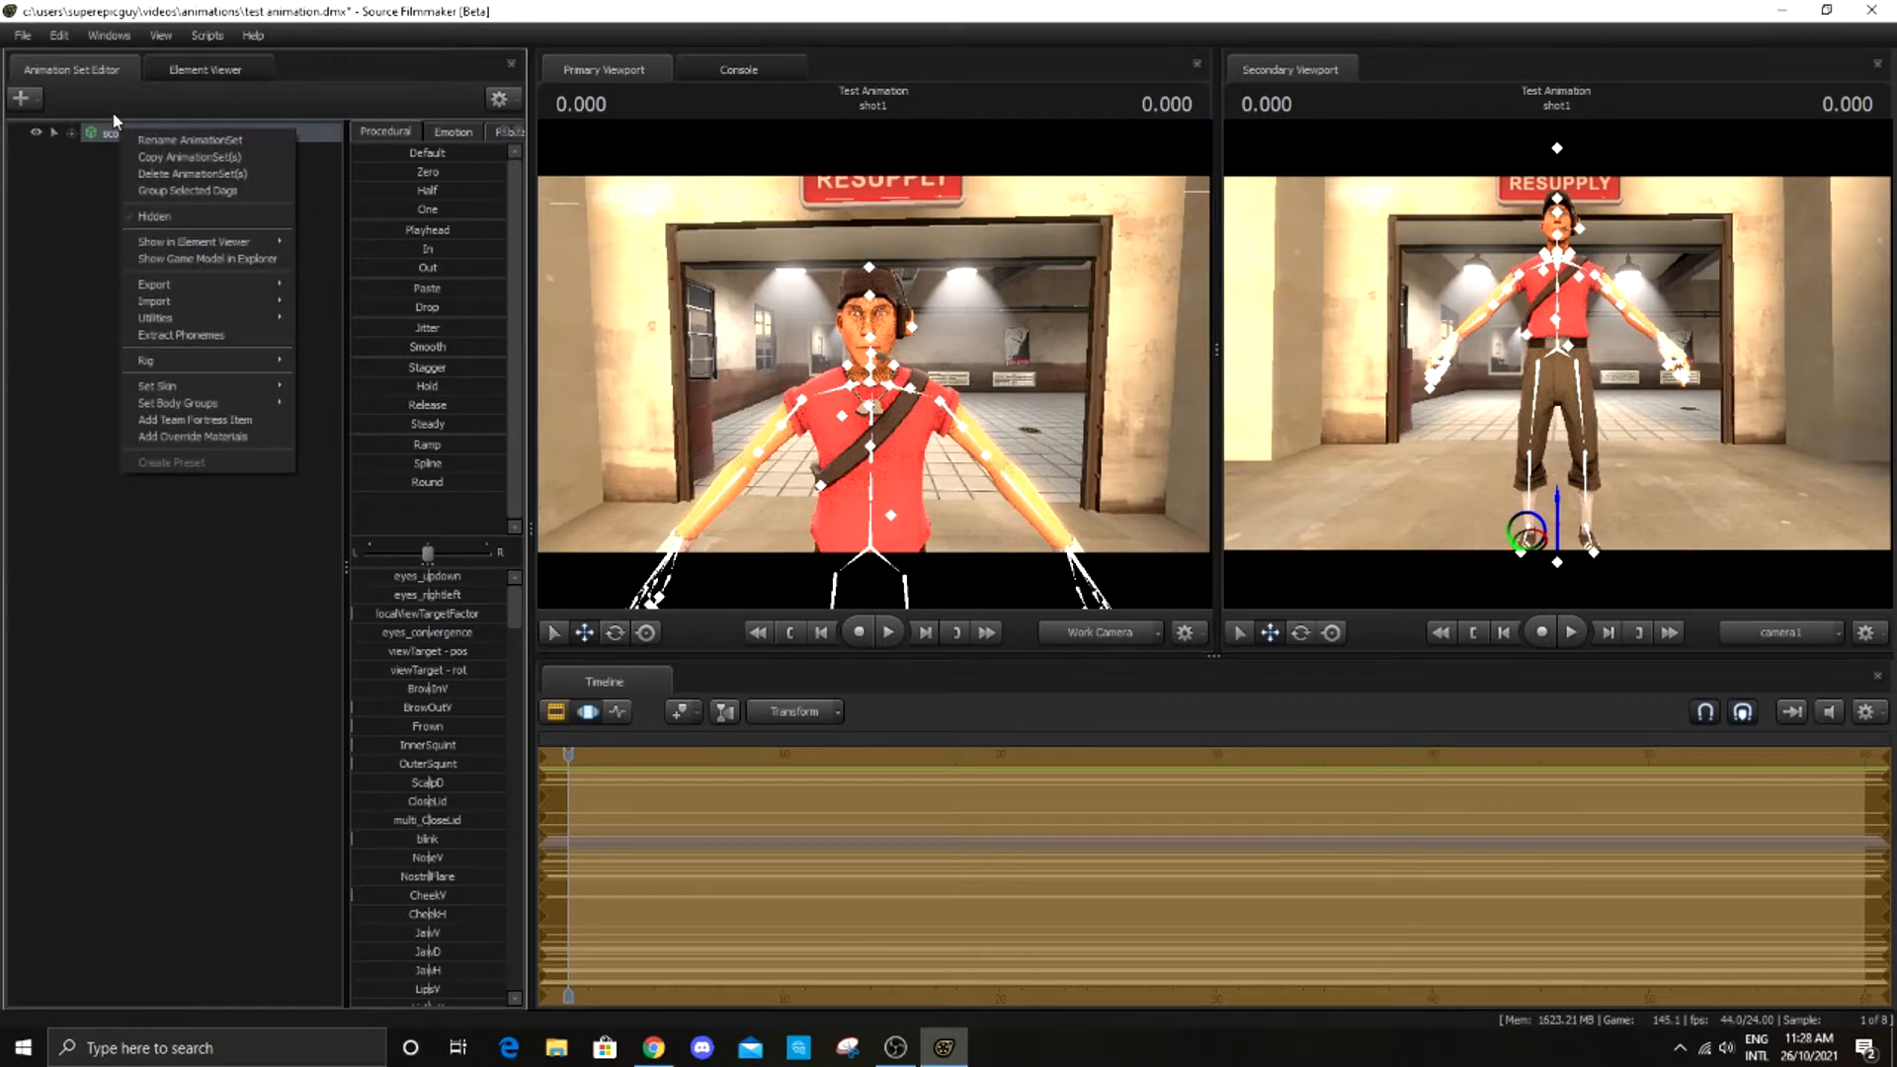
{"action": "mouse_move", "coordinate": [253, 237]}
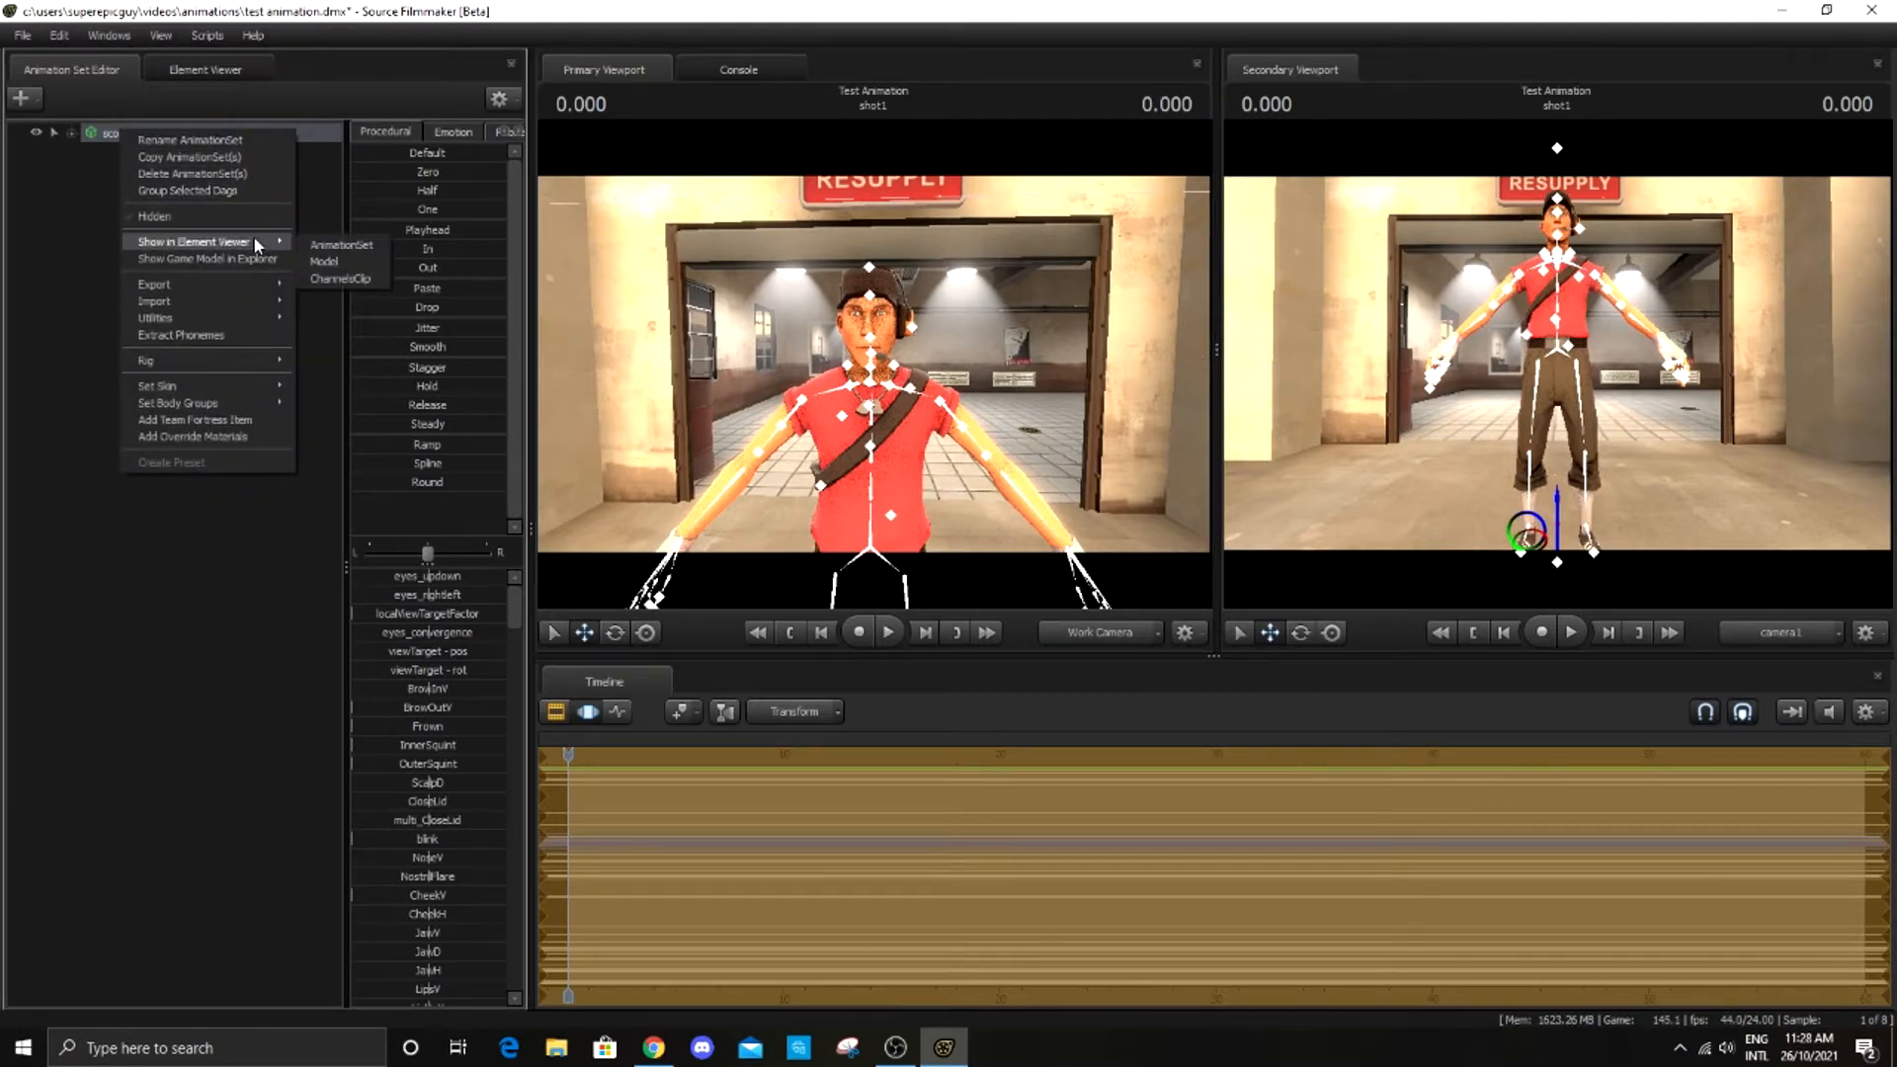
{"action": "left_click", "coordinate": [365, 261]}
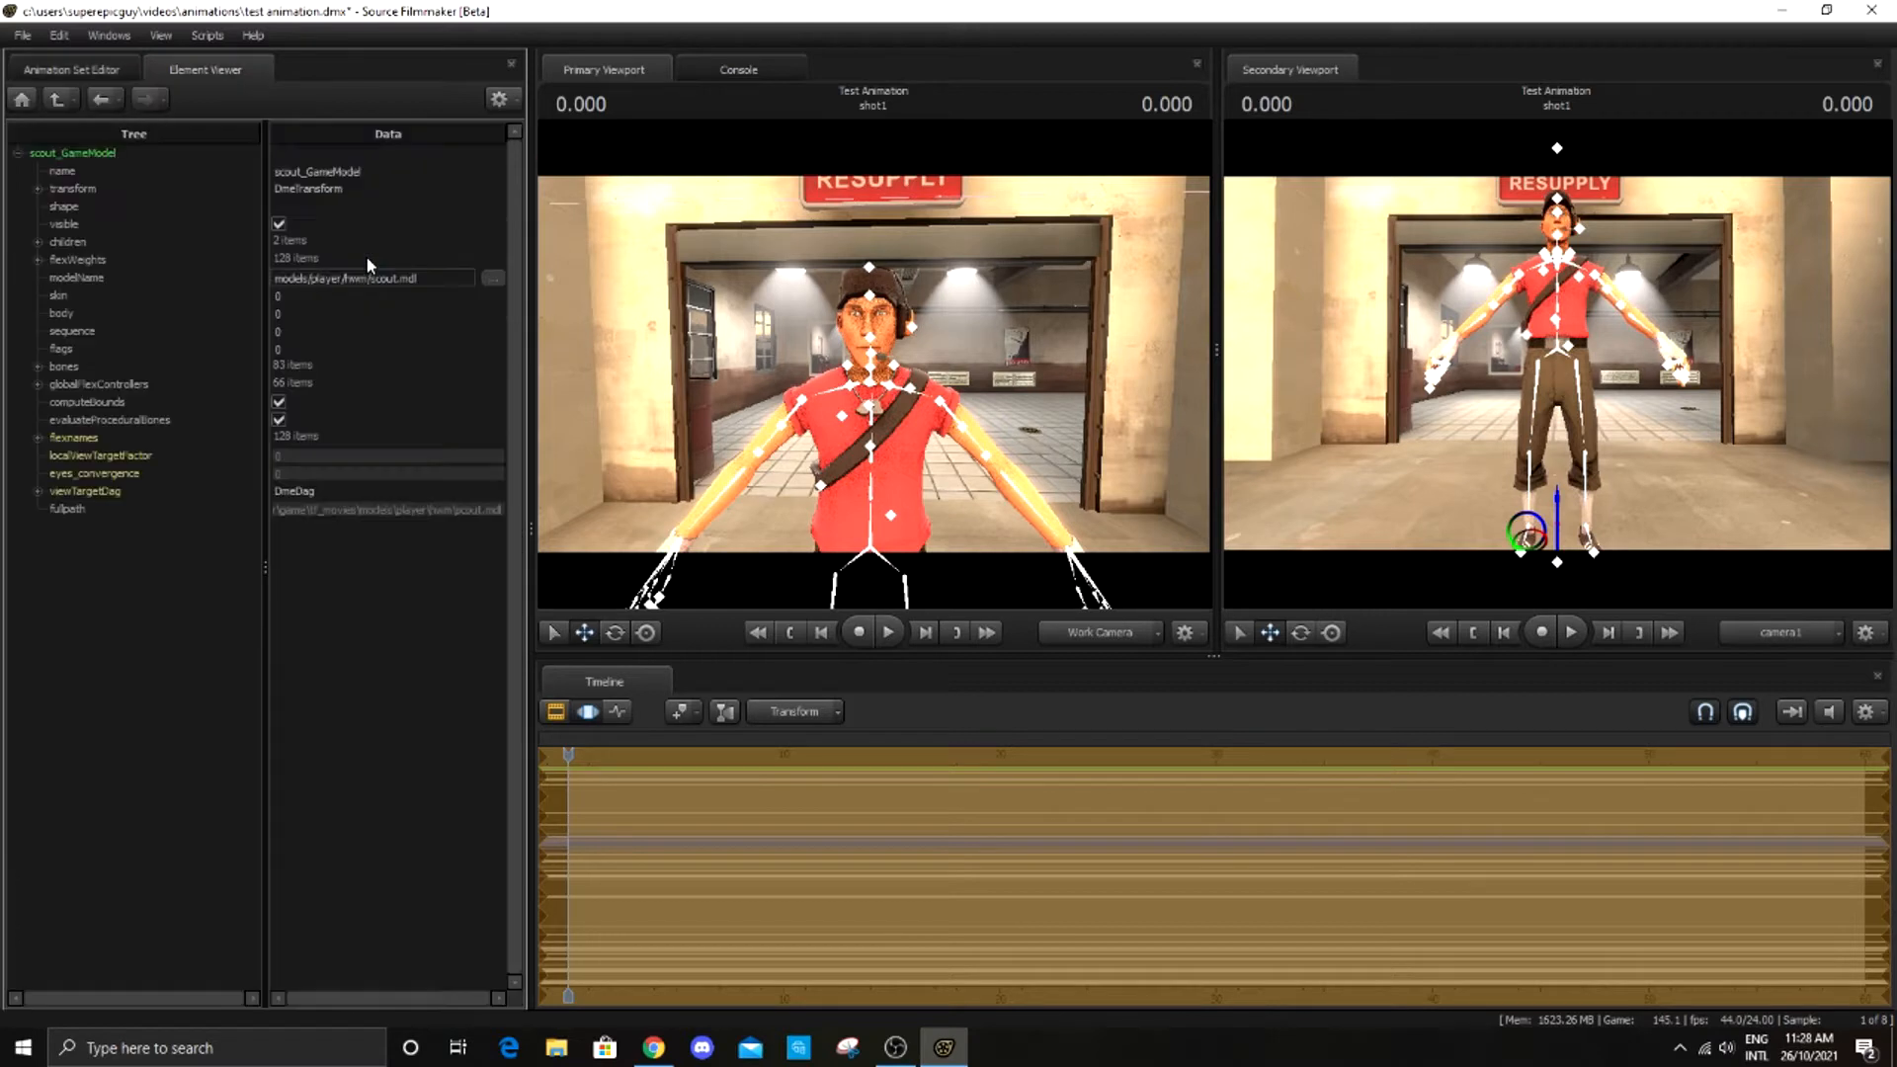
{"action": "right_click", "coordinate": [114, 154]}
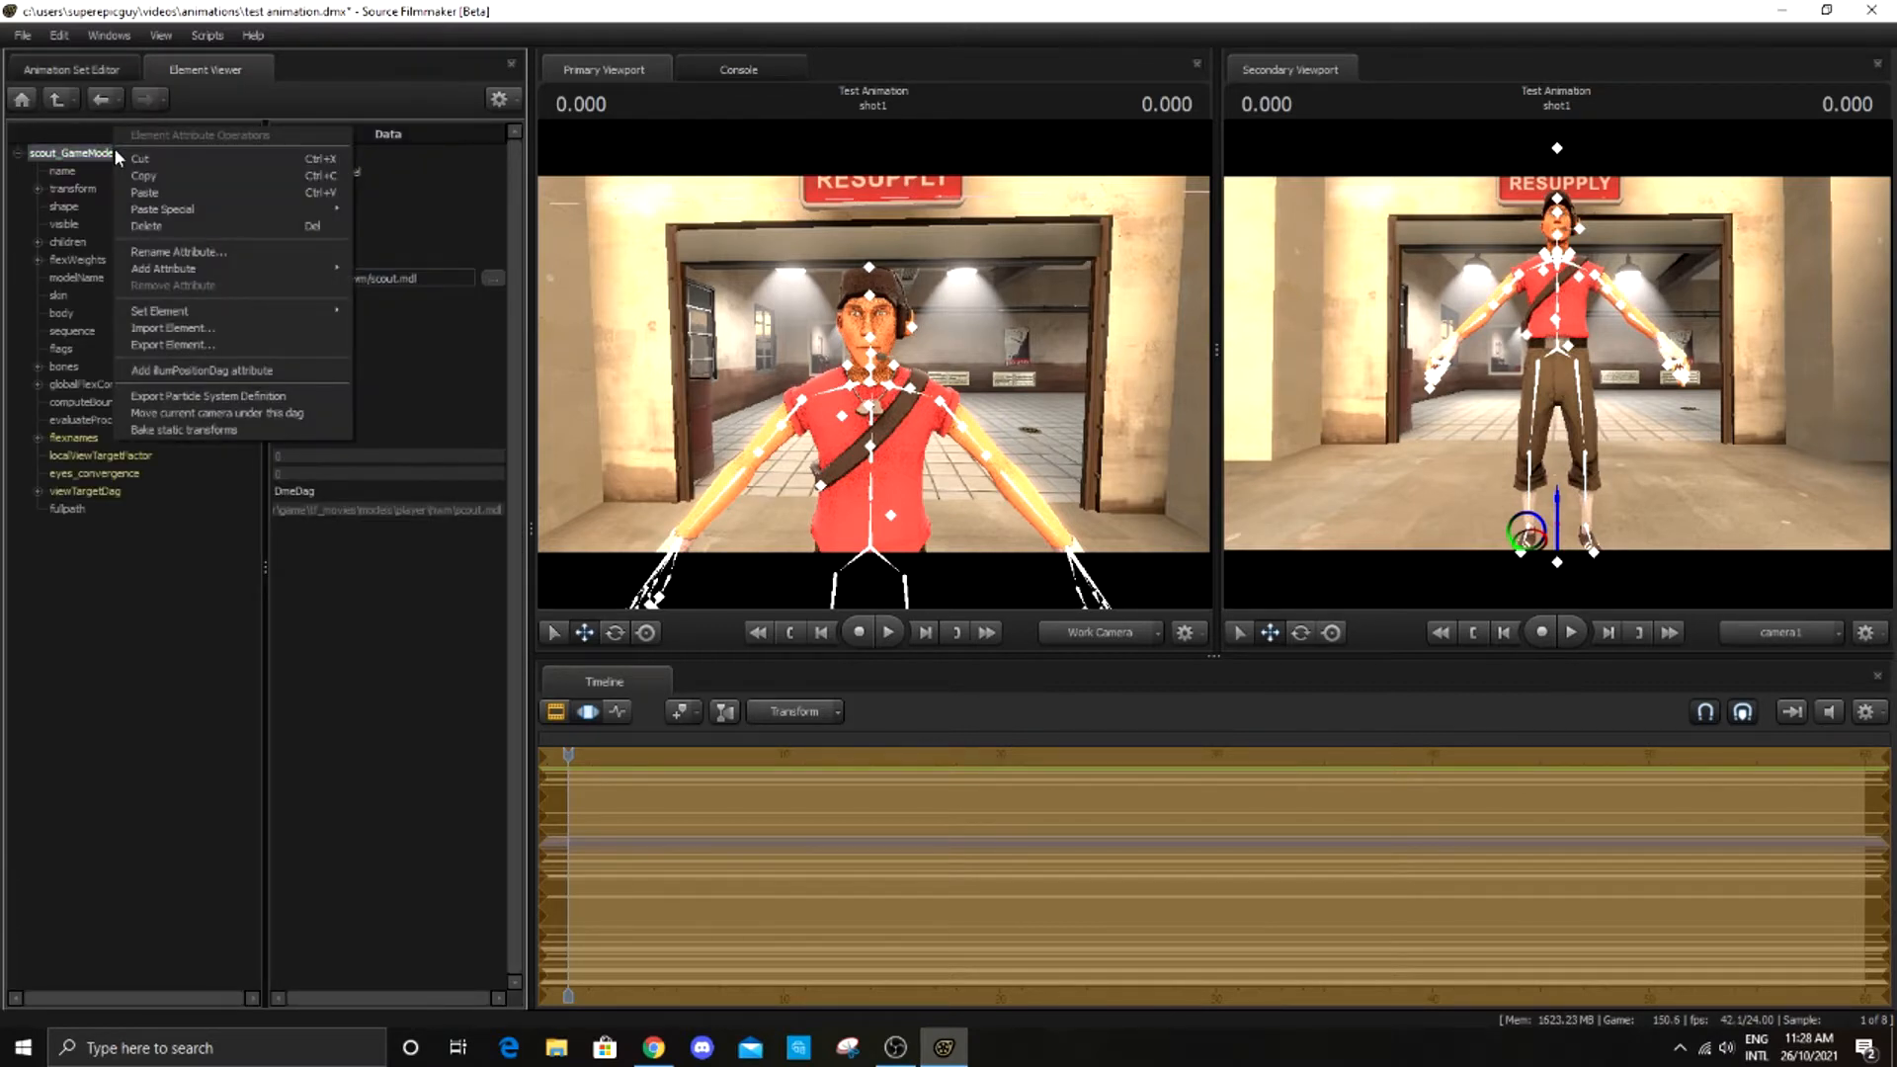
{"action": "left_click", "coordinate": [306, 372]}
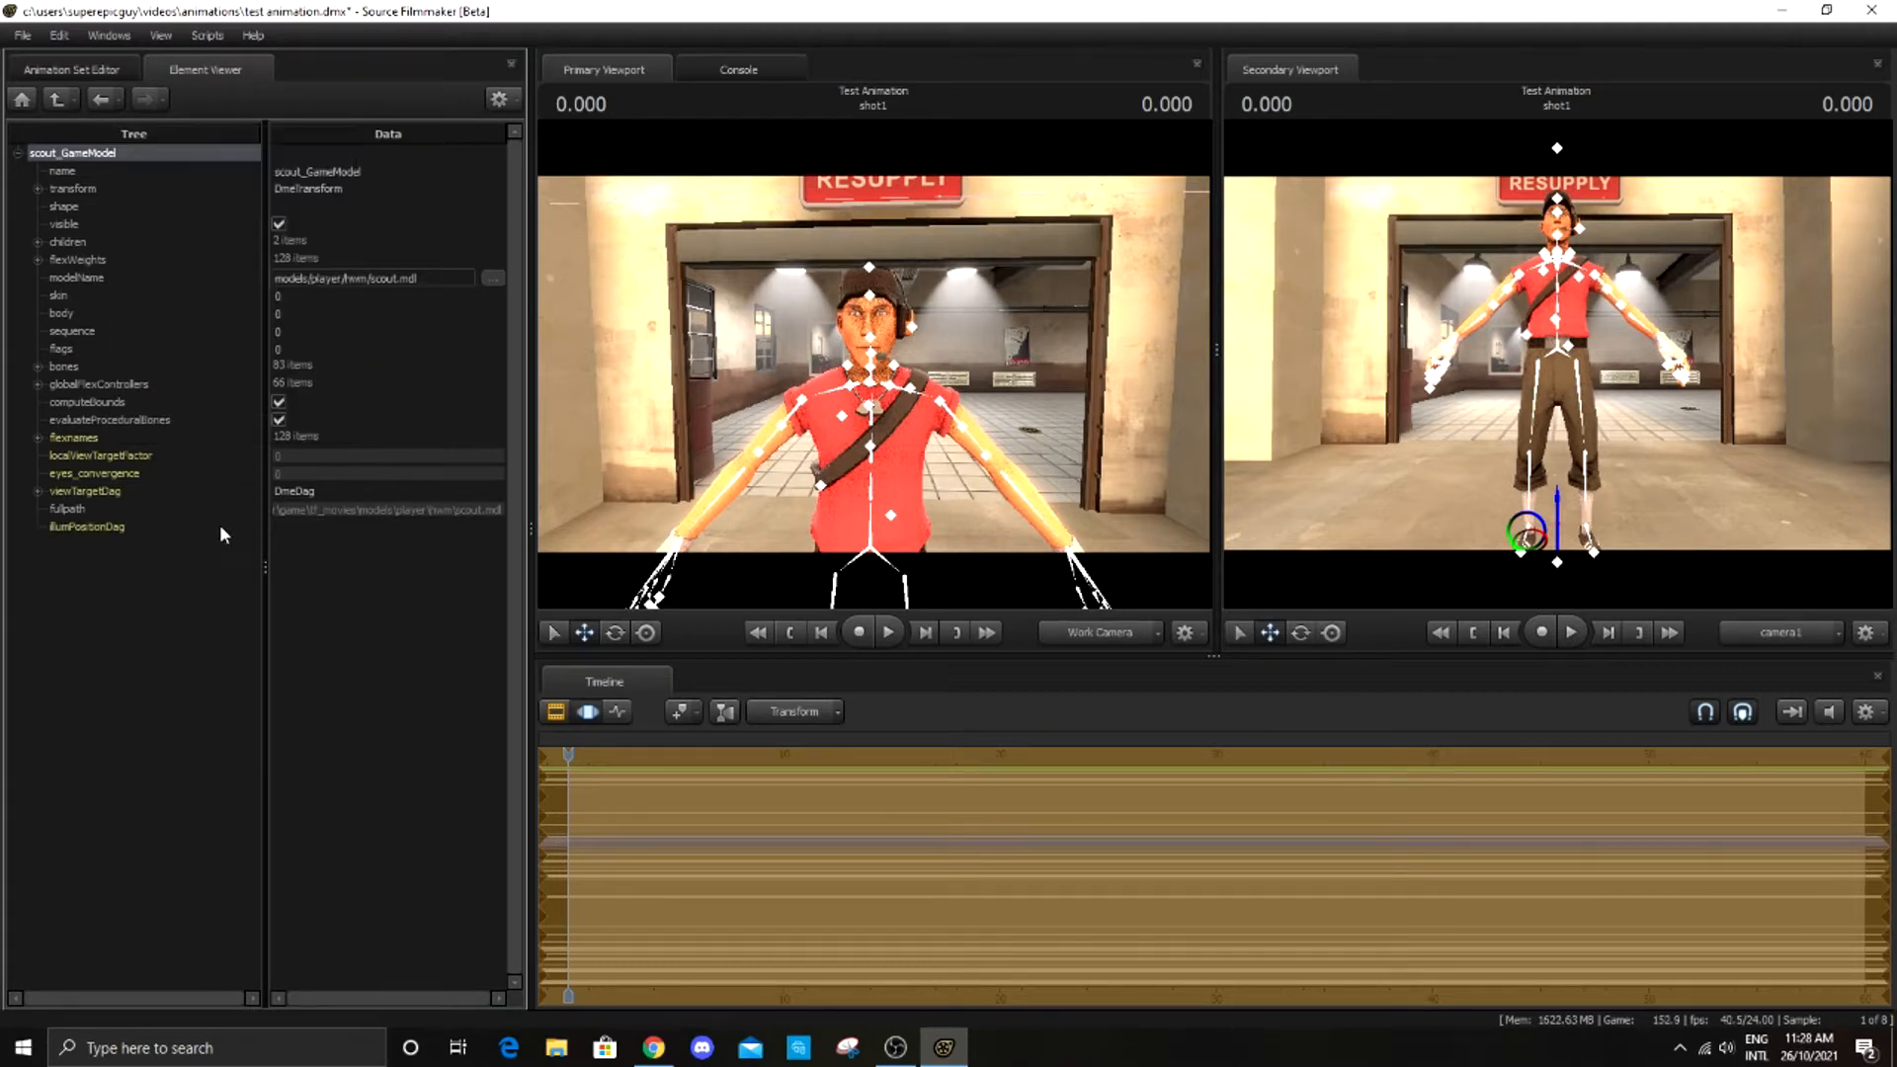
Set the scout model's illumPositionDag attribute to a DmeDag element
{"action": "right_click", "coordinate": [119, 531]}
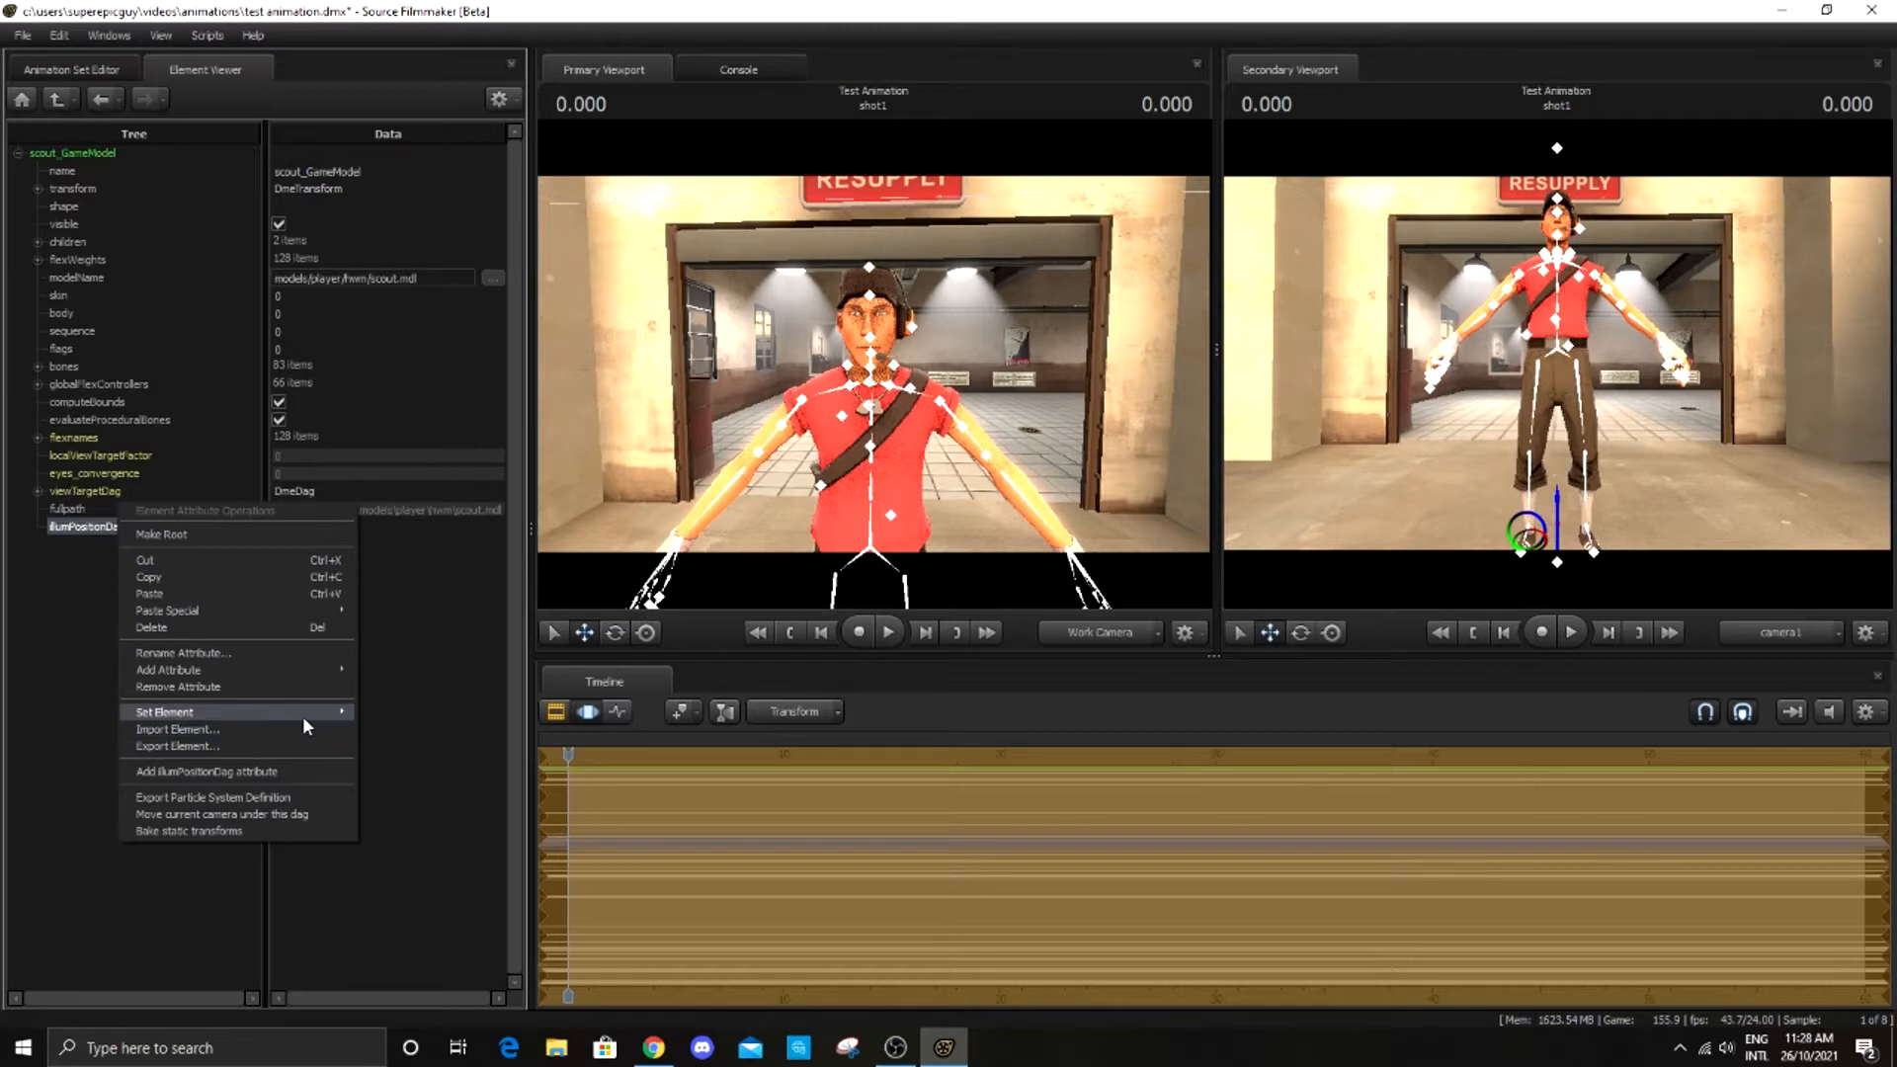
{"action": "mouse_move", "coordinate": [302, 716]}
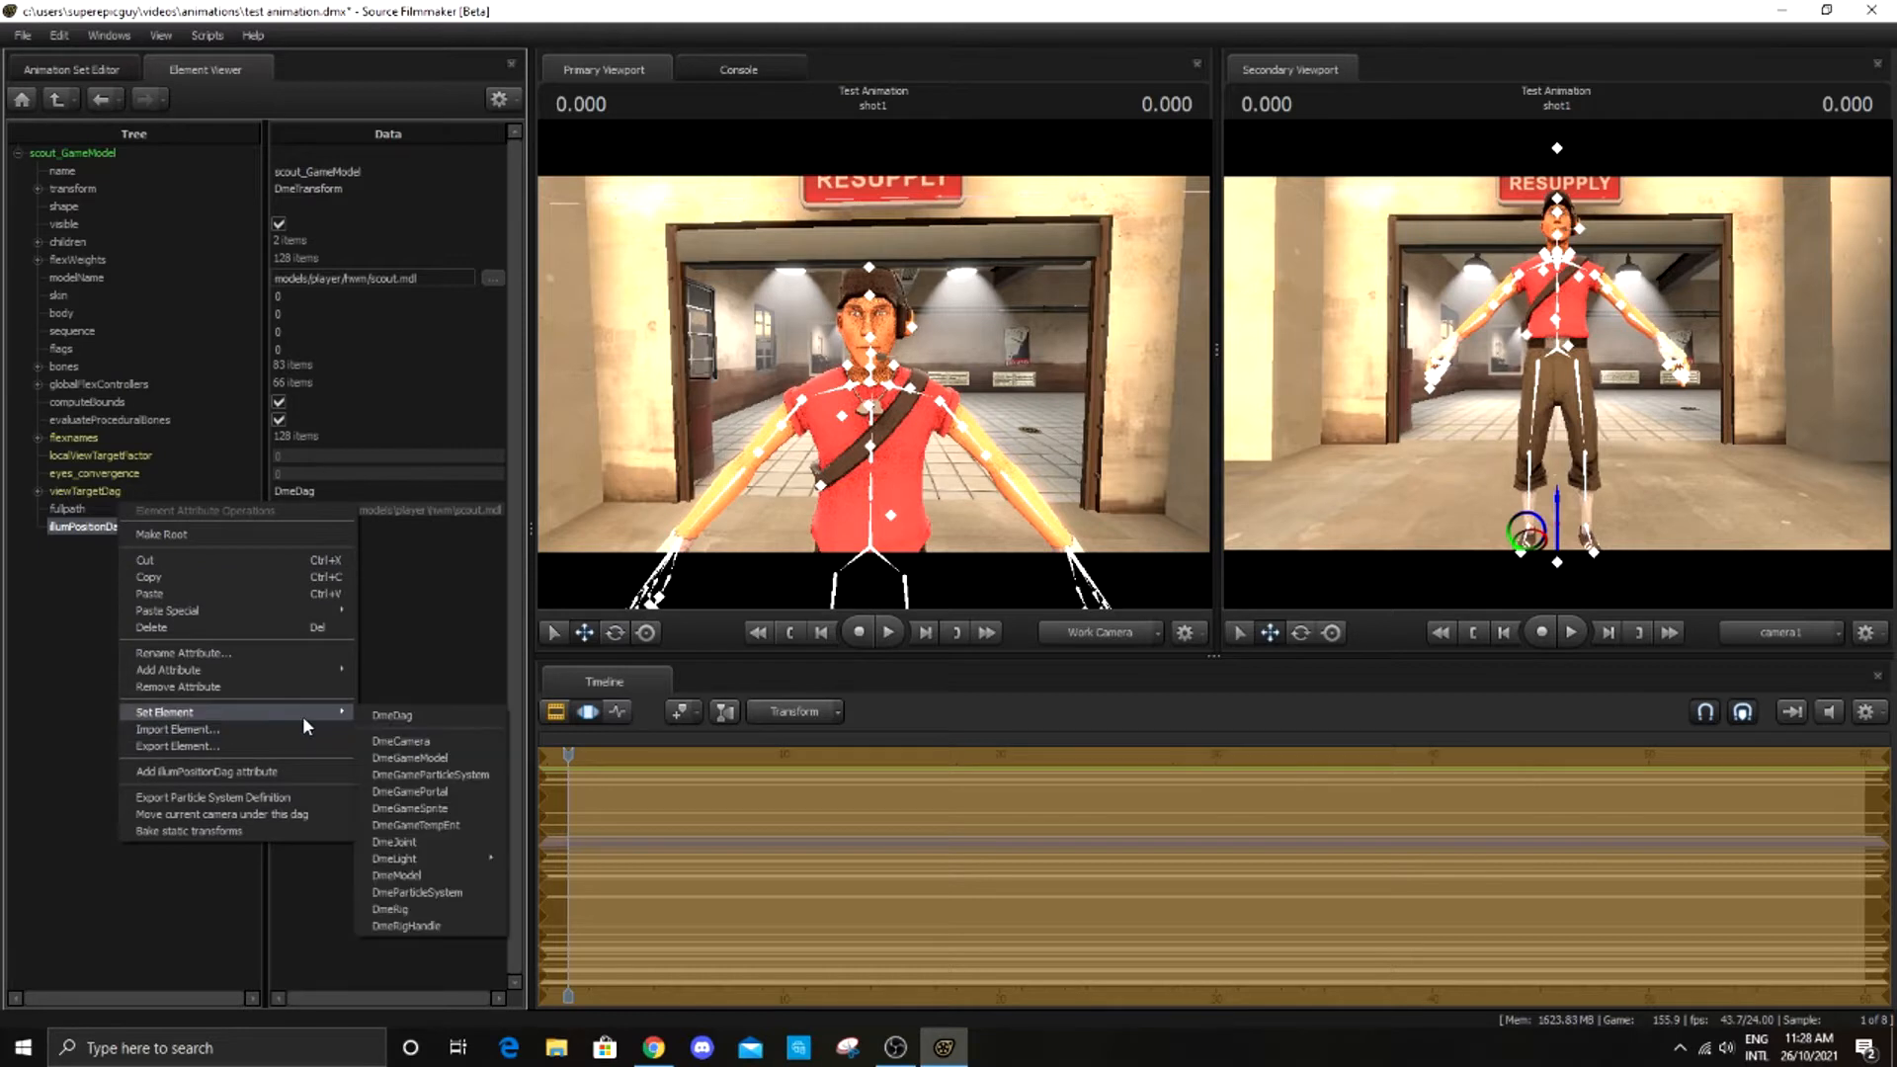
{"action": "left_click", "coordinate": [446, 715]}
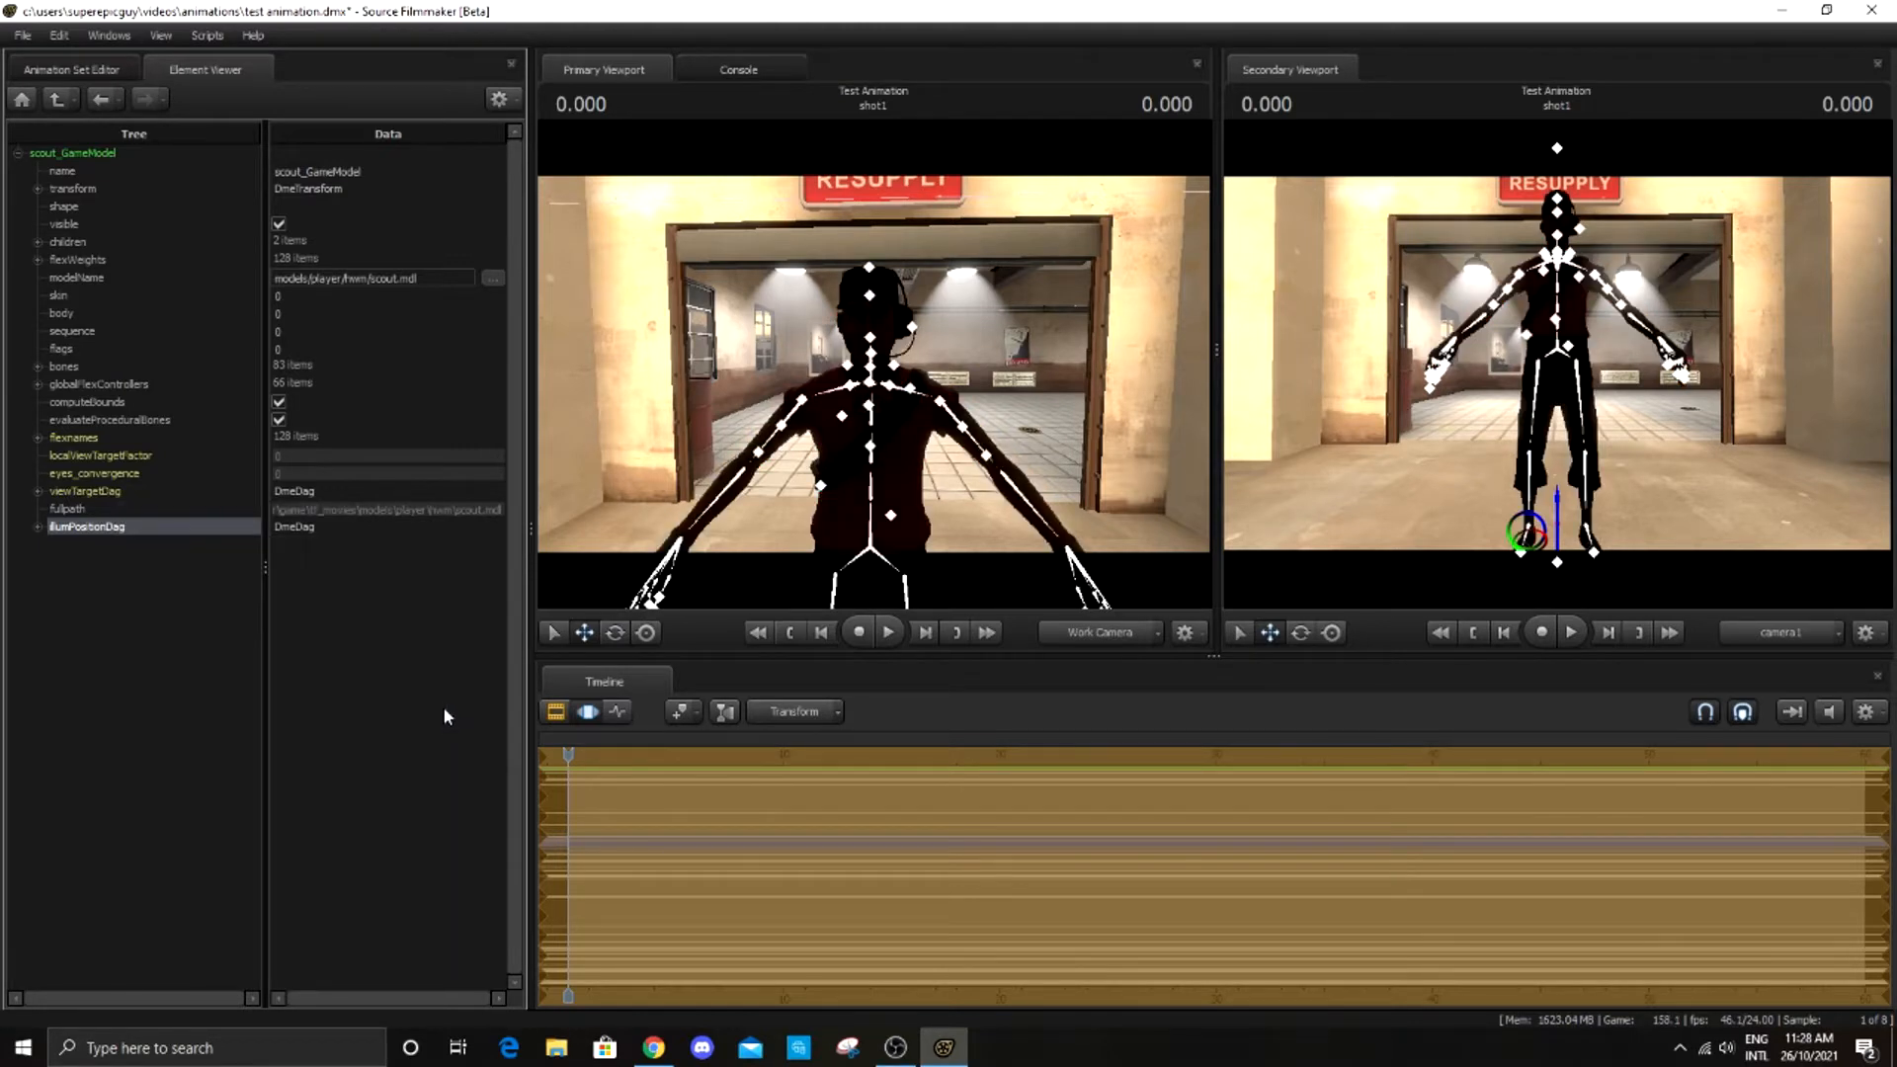
Return to the Animation Set Editor and create an animation set for a new light
{"action": "left_click", "coordinate": [77, 64]}
{"action": "left_click_drag", "start_coordinate": [950, 287], "coordinate": [951, 286]}
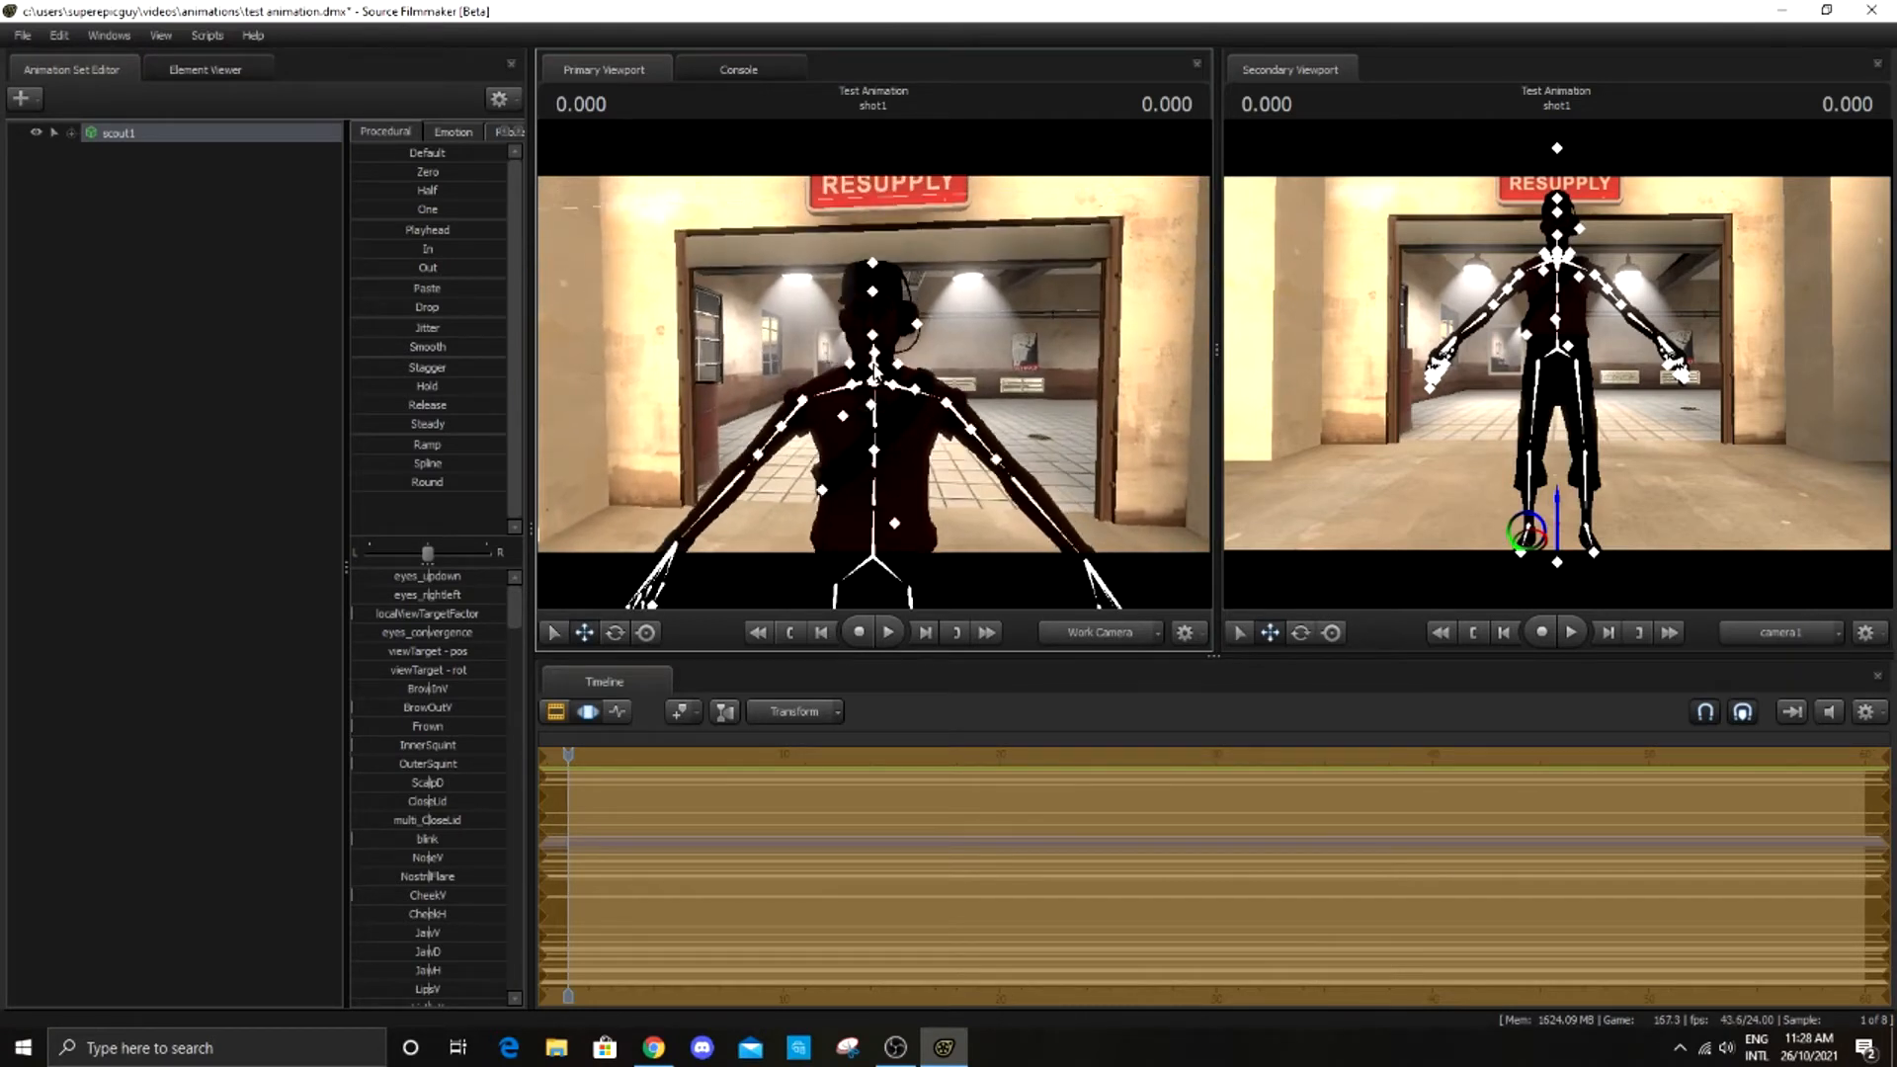
{"action": "left_click", "coordinate": [24, 99]}
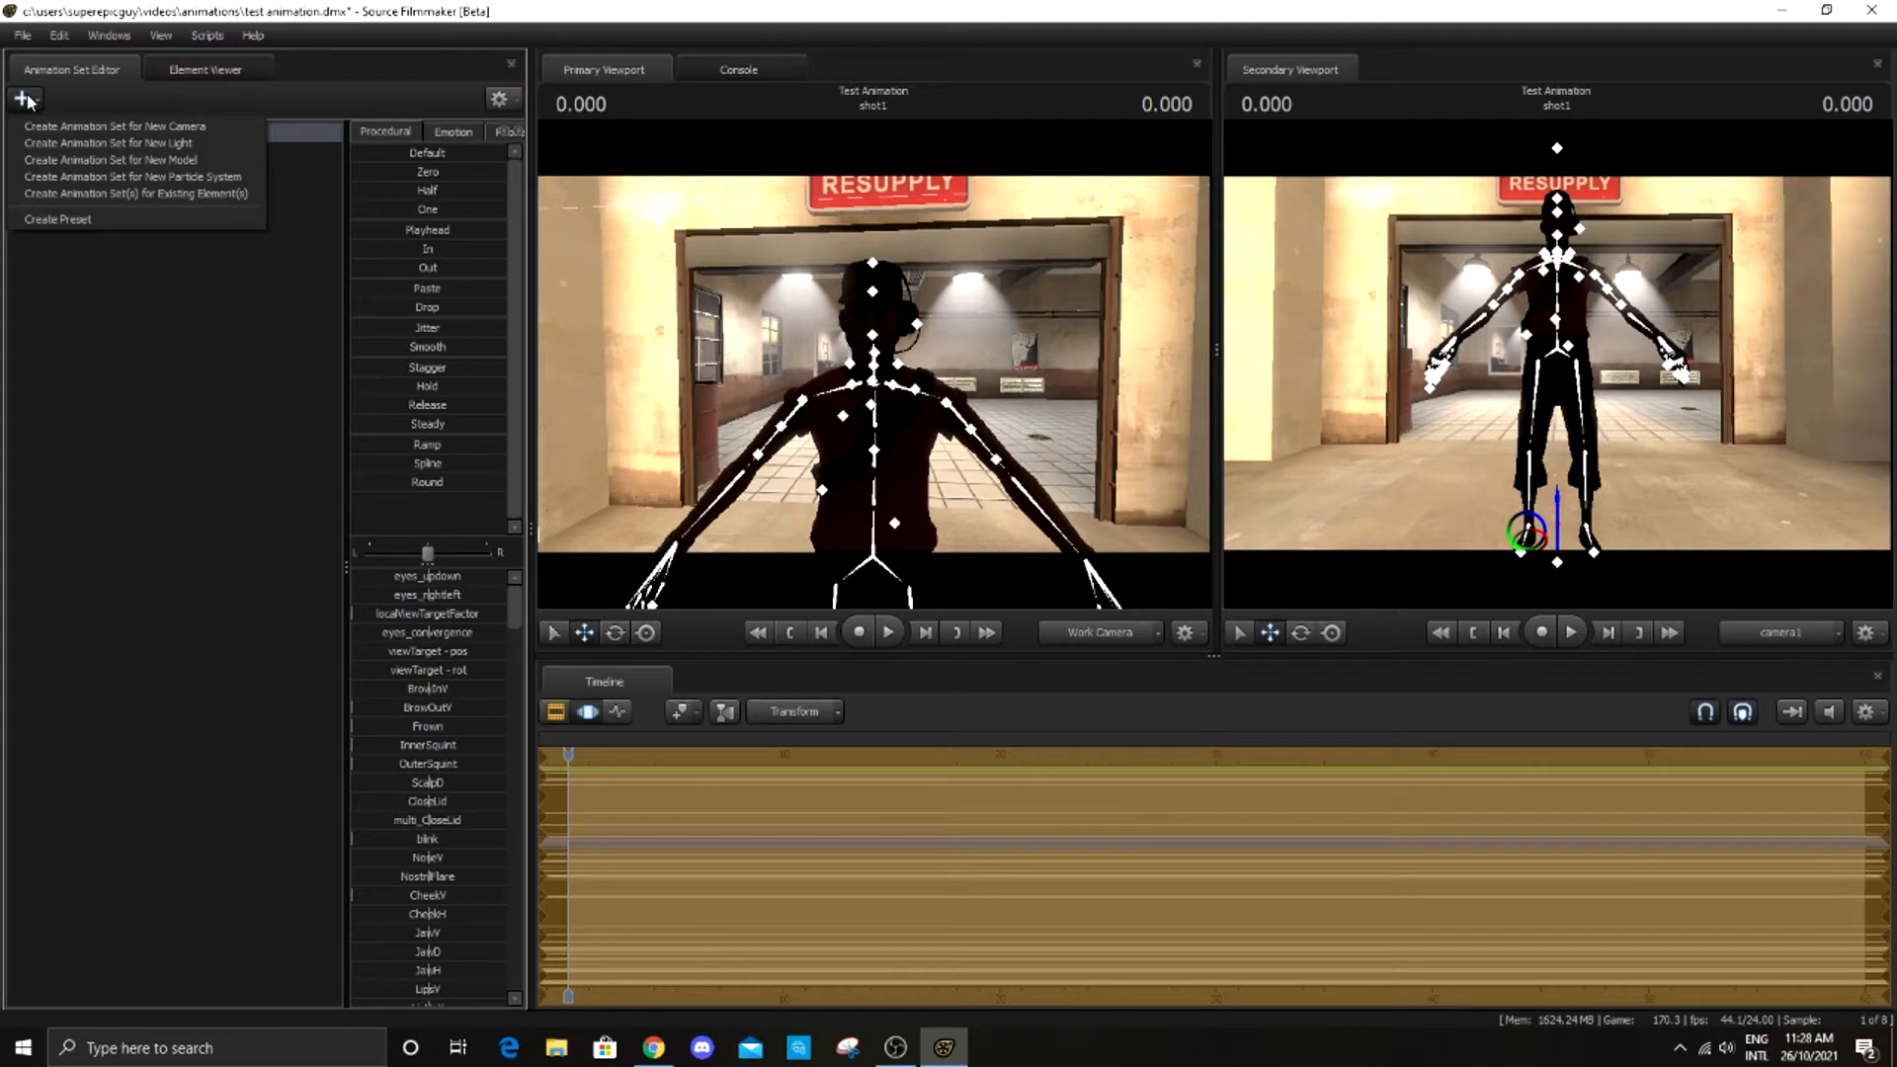
{"action": "left_click", "coordinate": [240, 143]}
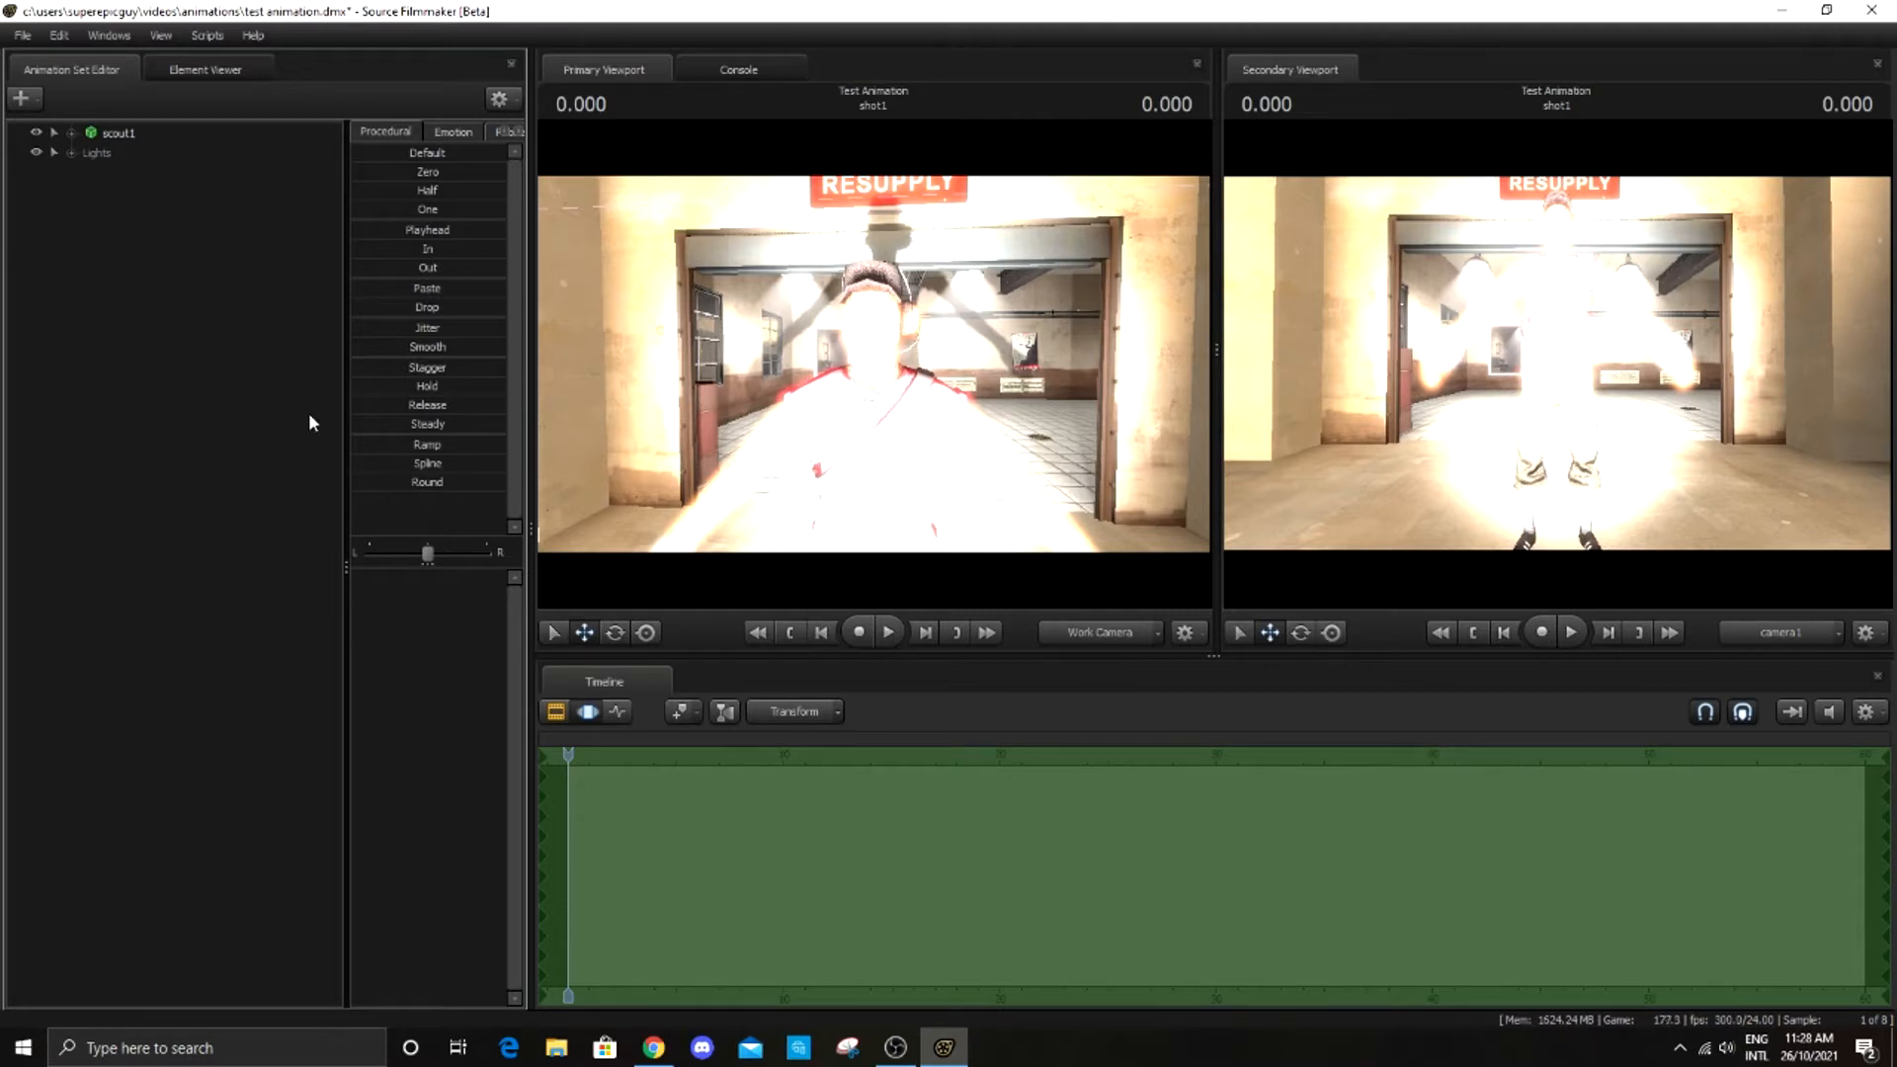
Look through light1 in the primary viewport, place it above and in front of the scout, and lower its intensity
{"action": "left_click", "coordinate": [71, 154]}
{"action": "left_click", "coordinate": [145, 171]}
{"action": "left_click_drag", "start_coordinate": [136, 168], "coordinate": [793, 422]}
{"action": "key", "text": "s"}
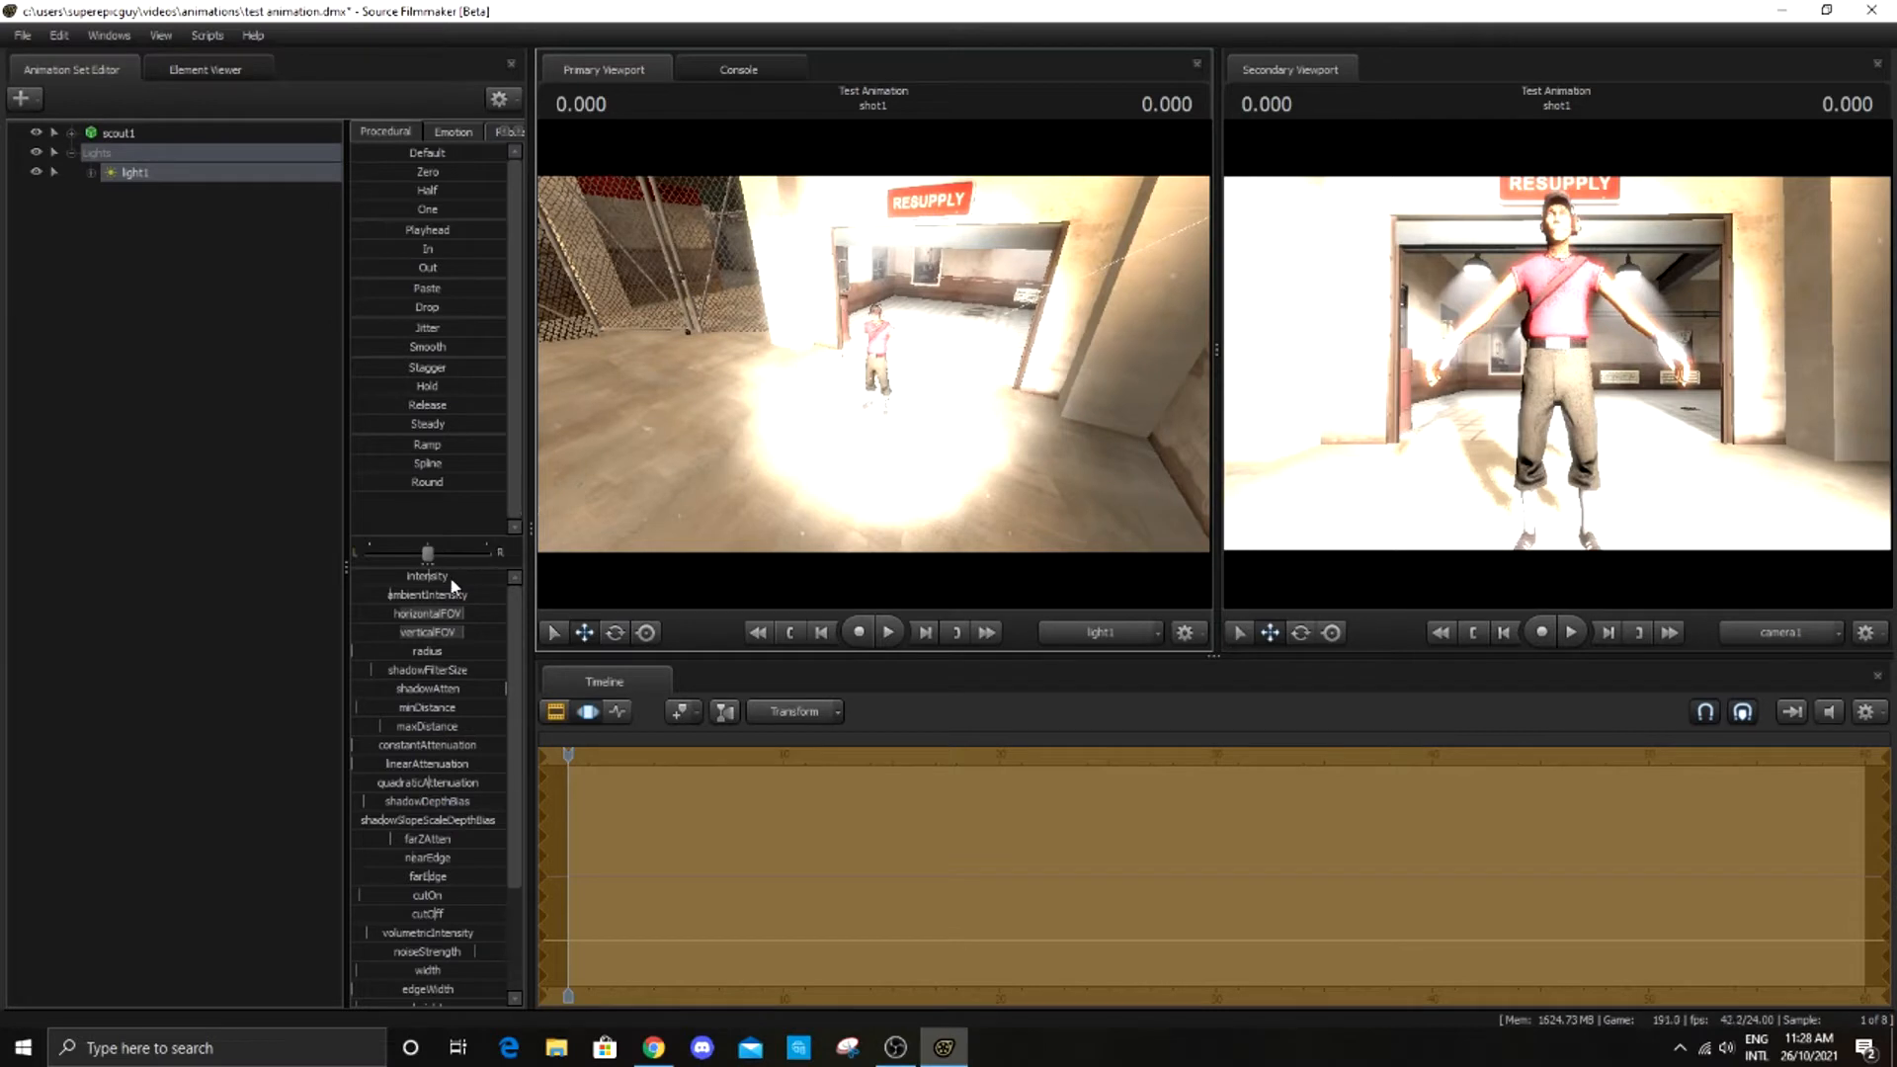
{"action": "left_click_drag", "start_coordinate": [412, 576], "coordinate": [361, 576]}
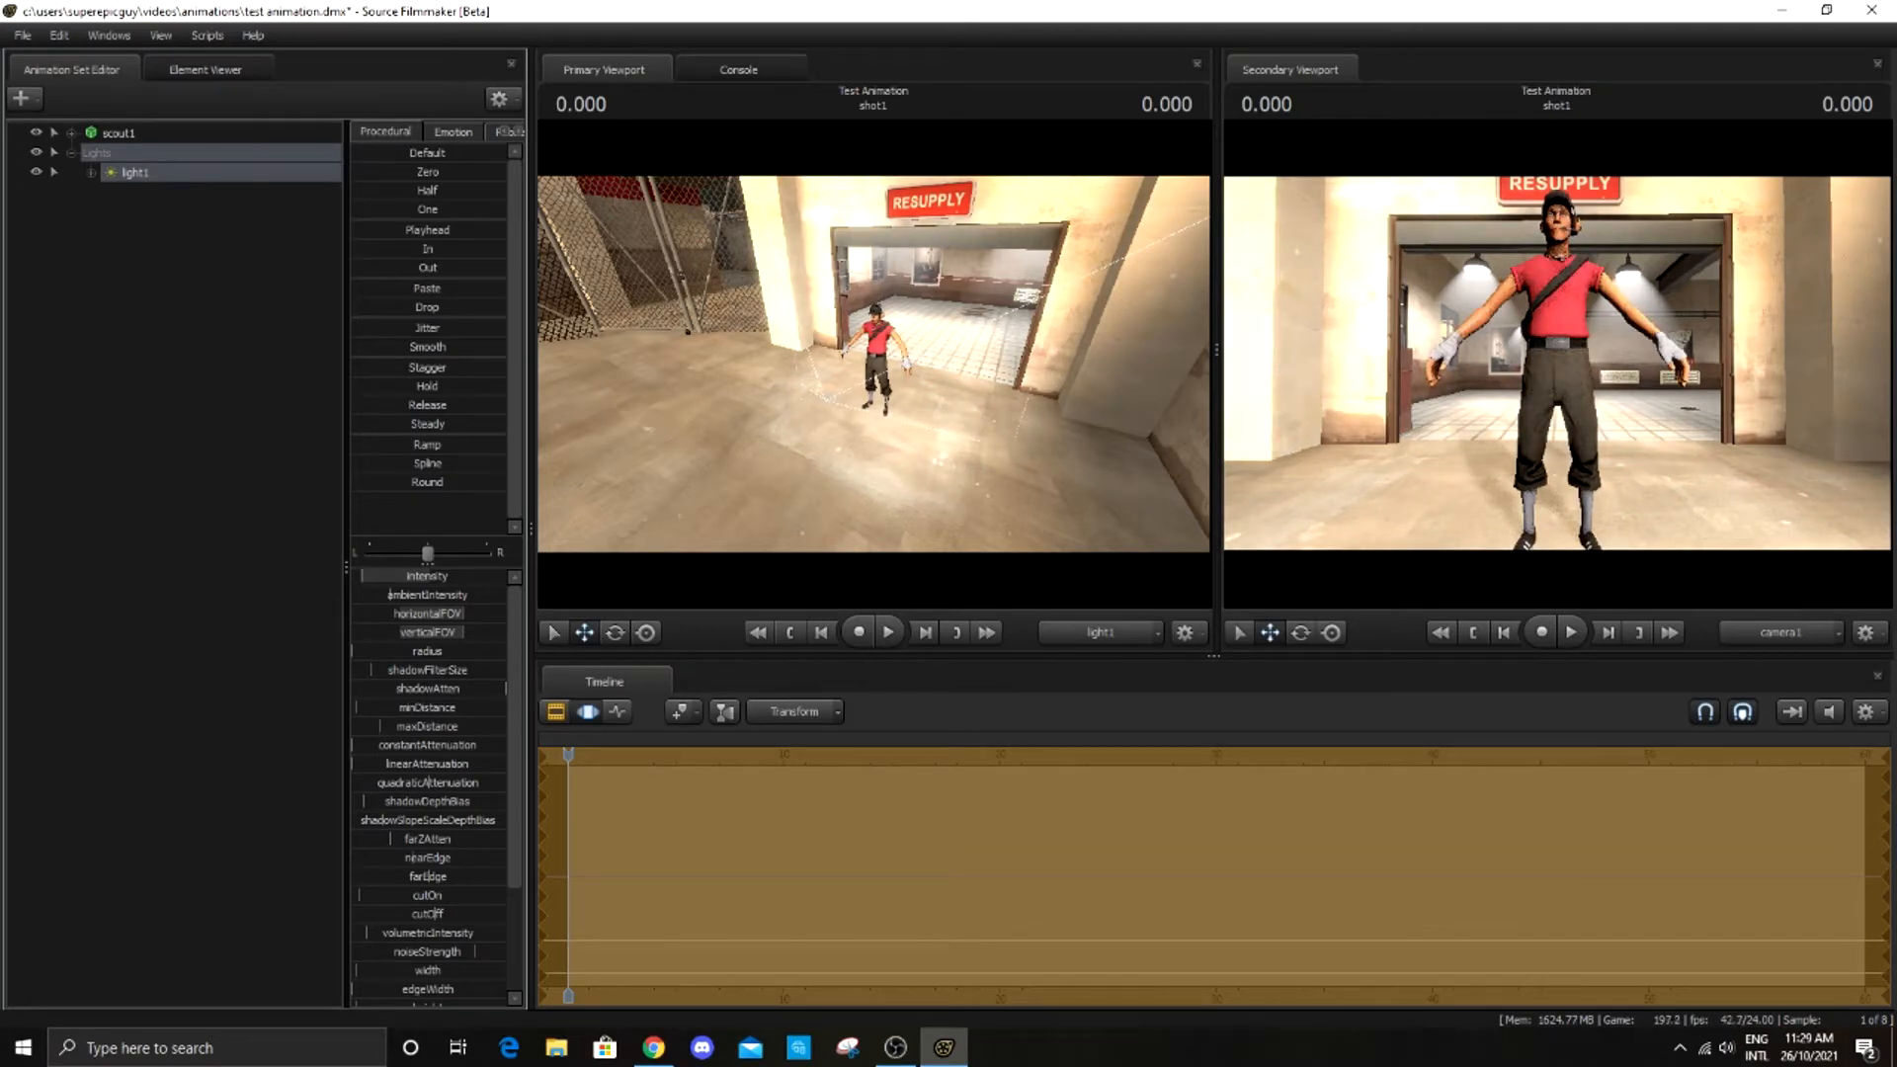
Move camera1 closer so it frames the scout's head and chest in front of the RESUPPLY doorway
{"action": "left_click", "coordinate": [1381, 428]}
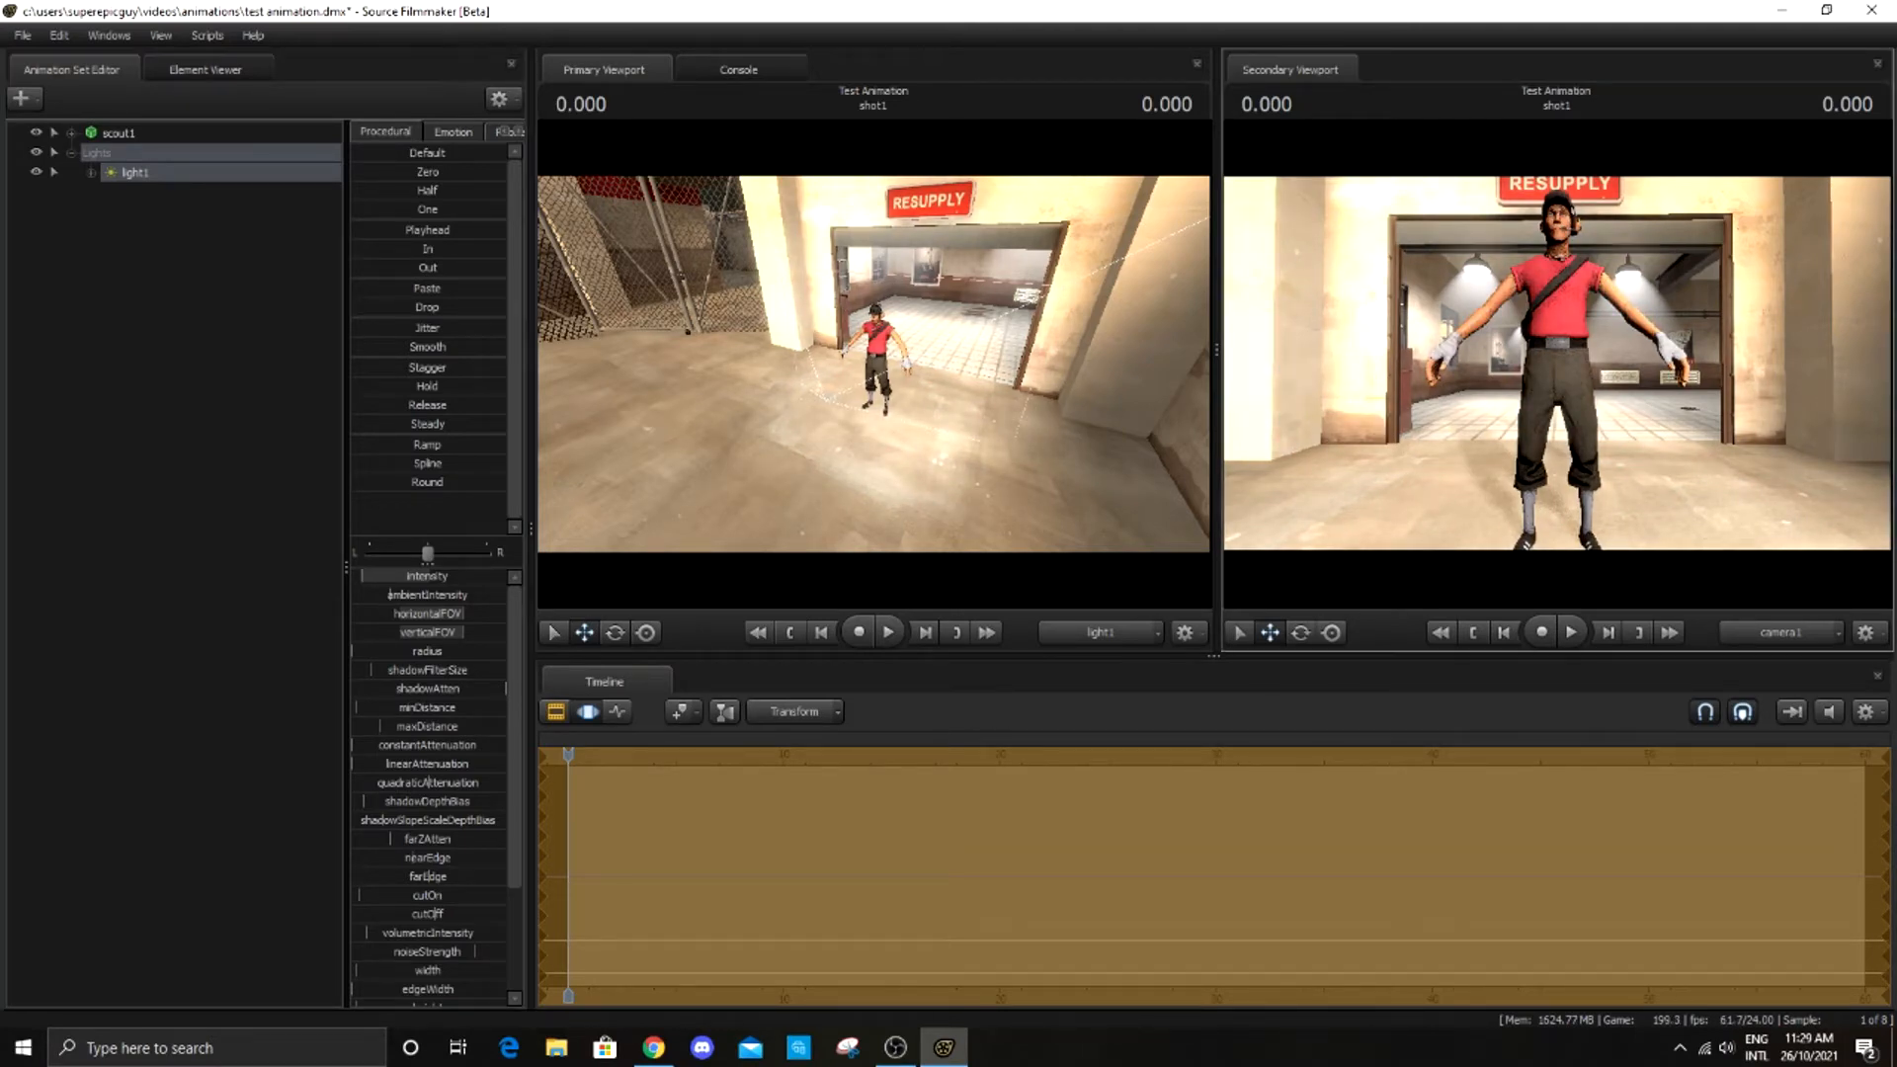
{"action": "key", "text": "w"}
{"action": "key", "text": "z"}
{"action": "key", "text": "w"}
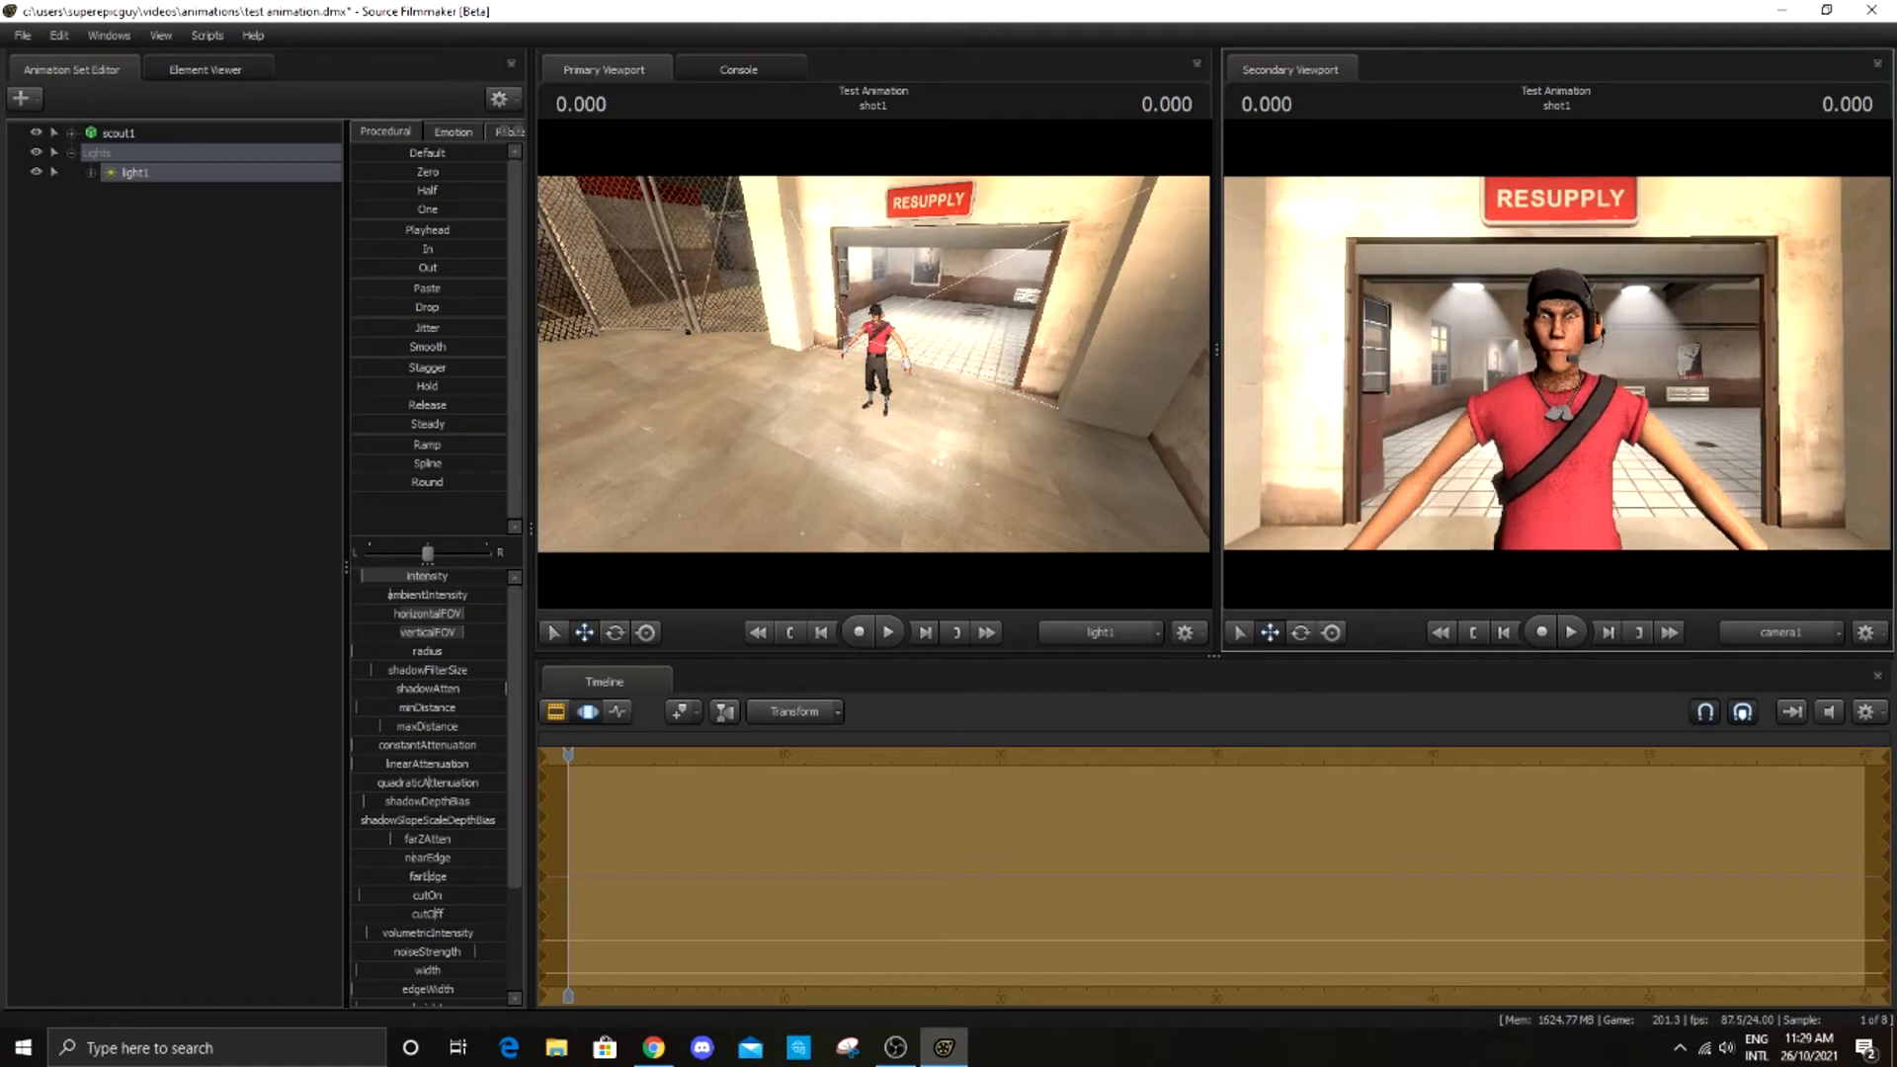
{"action": "key", "text": "z"}
{"action": "key", "text": "w"}
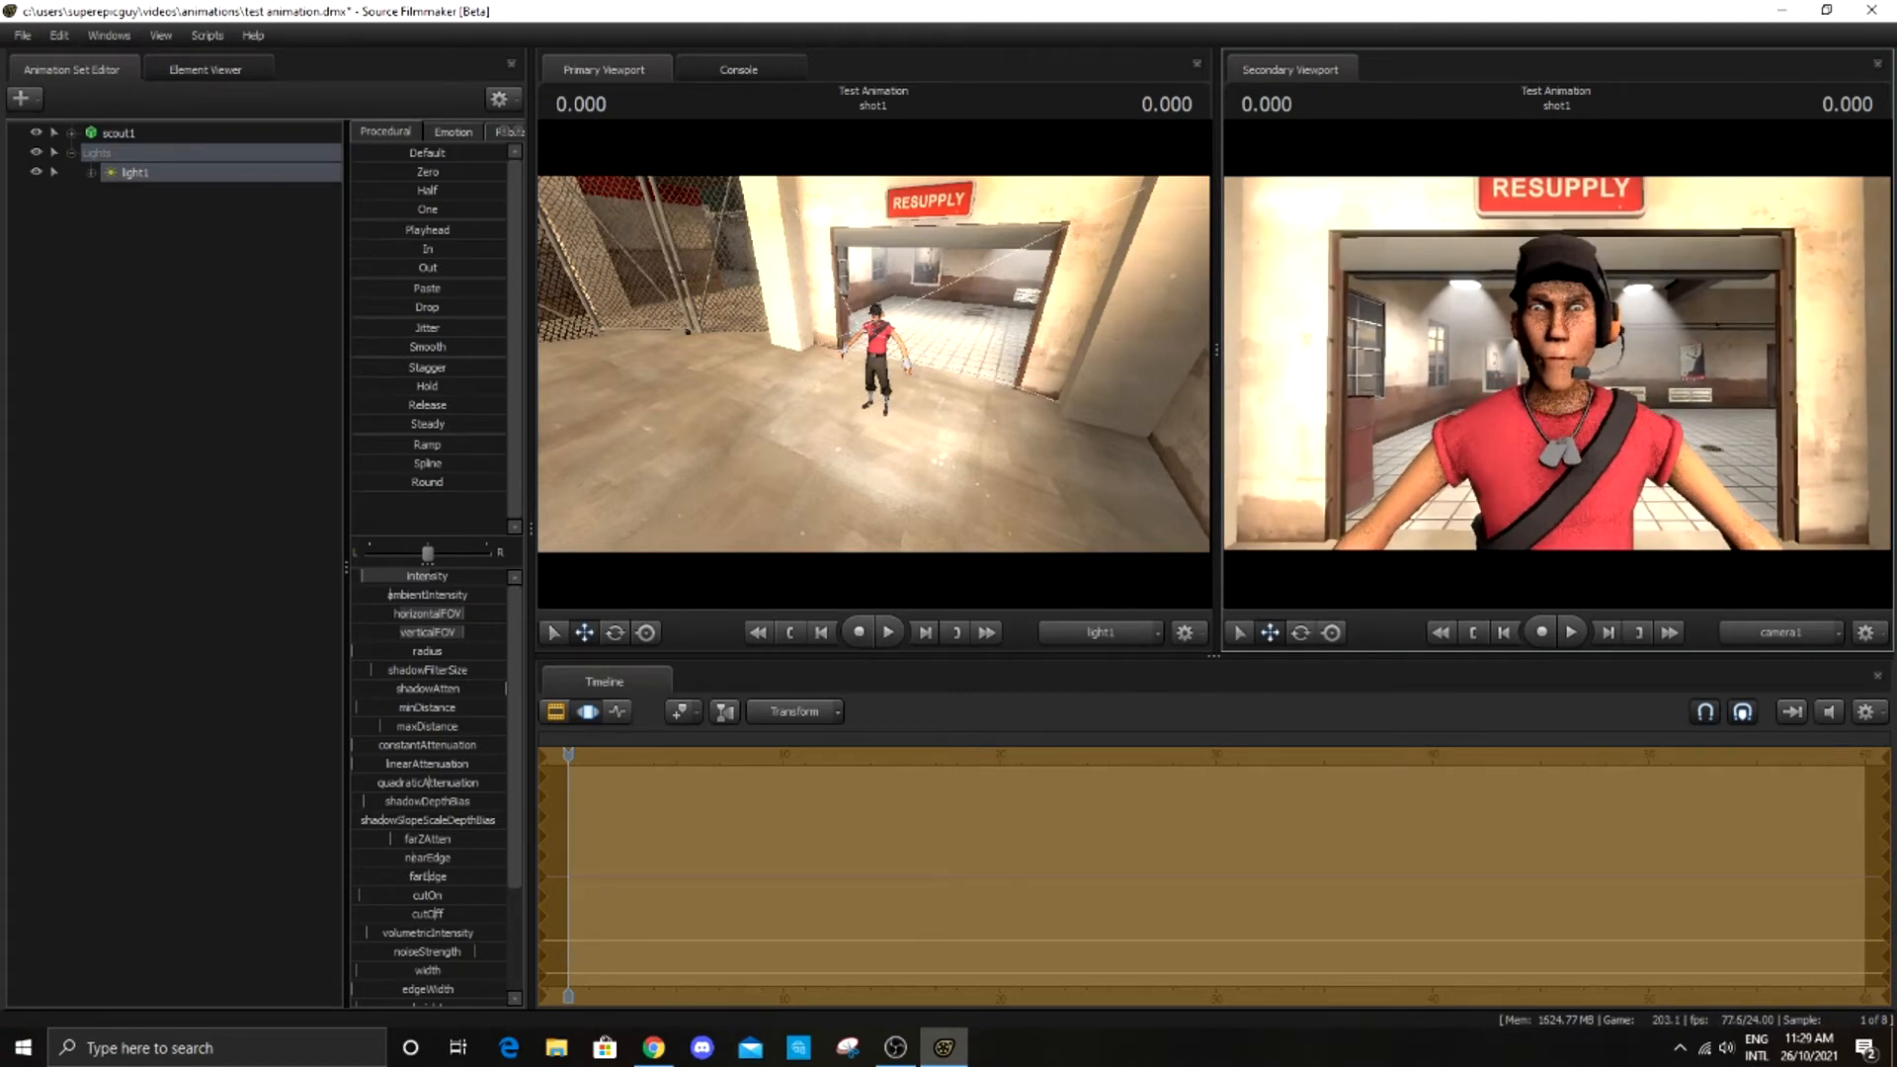
{"action": "key", "text": "s"}
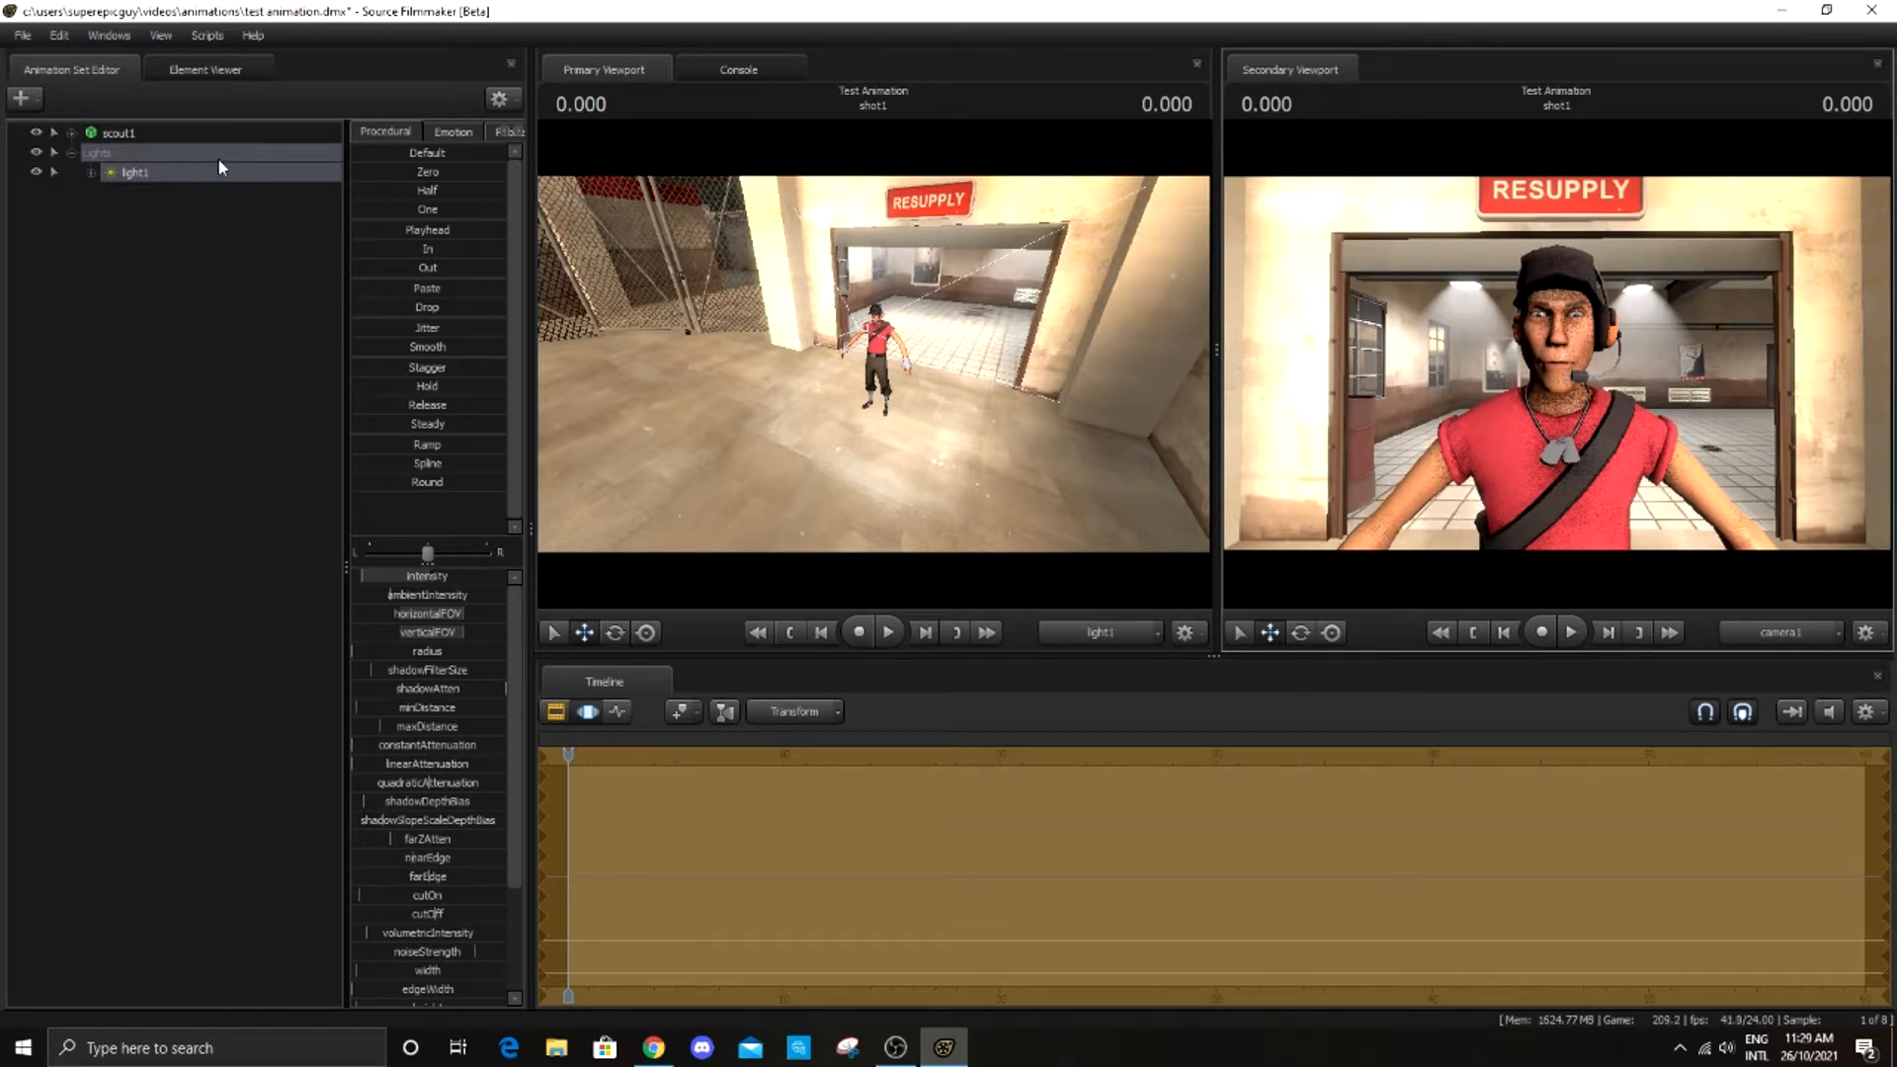
Shift light1 slightly while keeping it aimed down at the scout from the front
{"action": "left_click_drag", "start_coordinate": [218, 169], "coordinate": [222, 180]}
{"action": "left_click", "coordinate": [950, 377]}
{"action": "key", "text": "s"}
{"action": "key", "text": "w"}
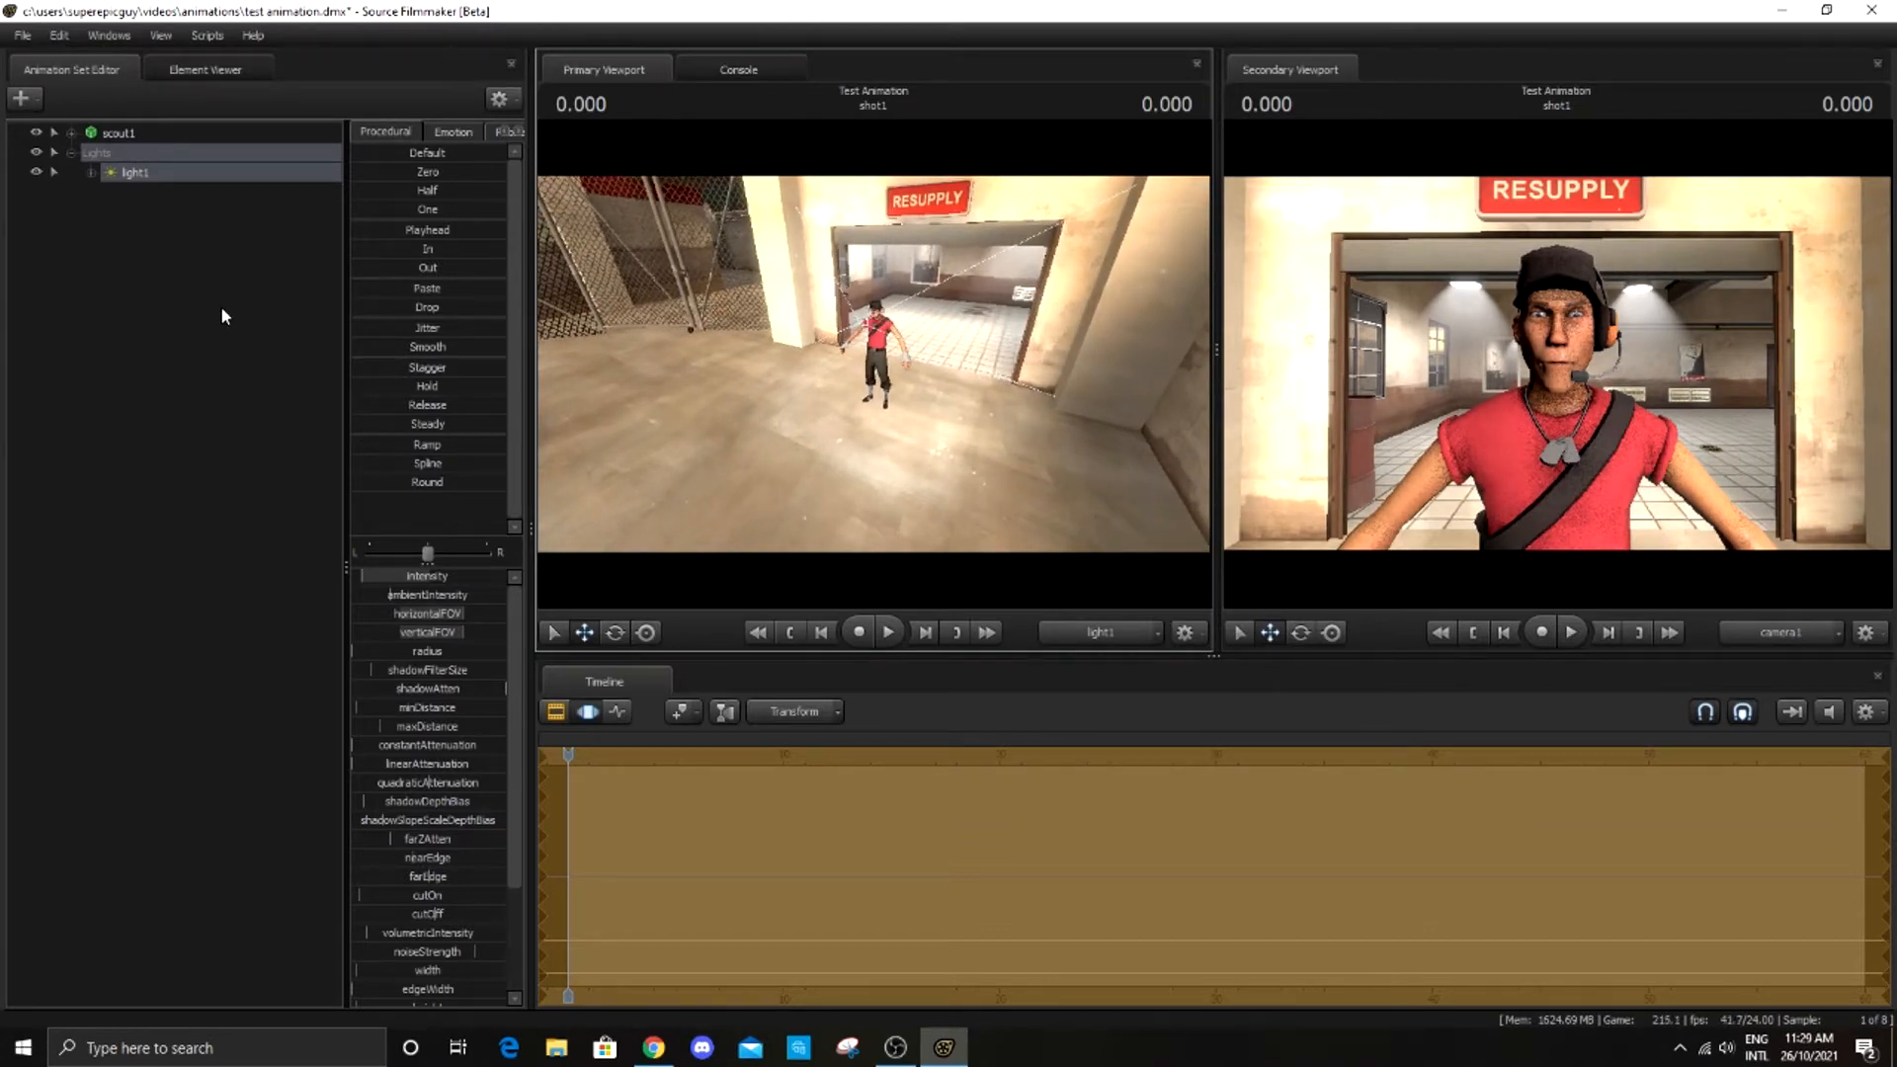
Add a second light to the shot and aim it at the scout from a tilted angle beside the doorway
{"action": "left_click", "coordinate": [20, 98]}
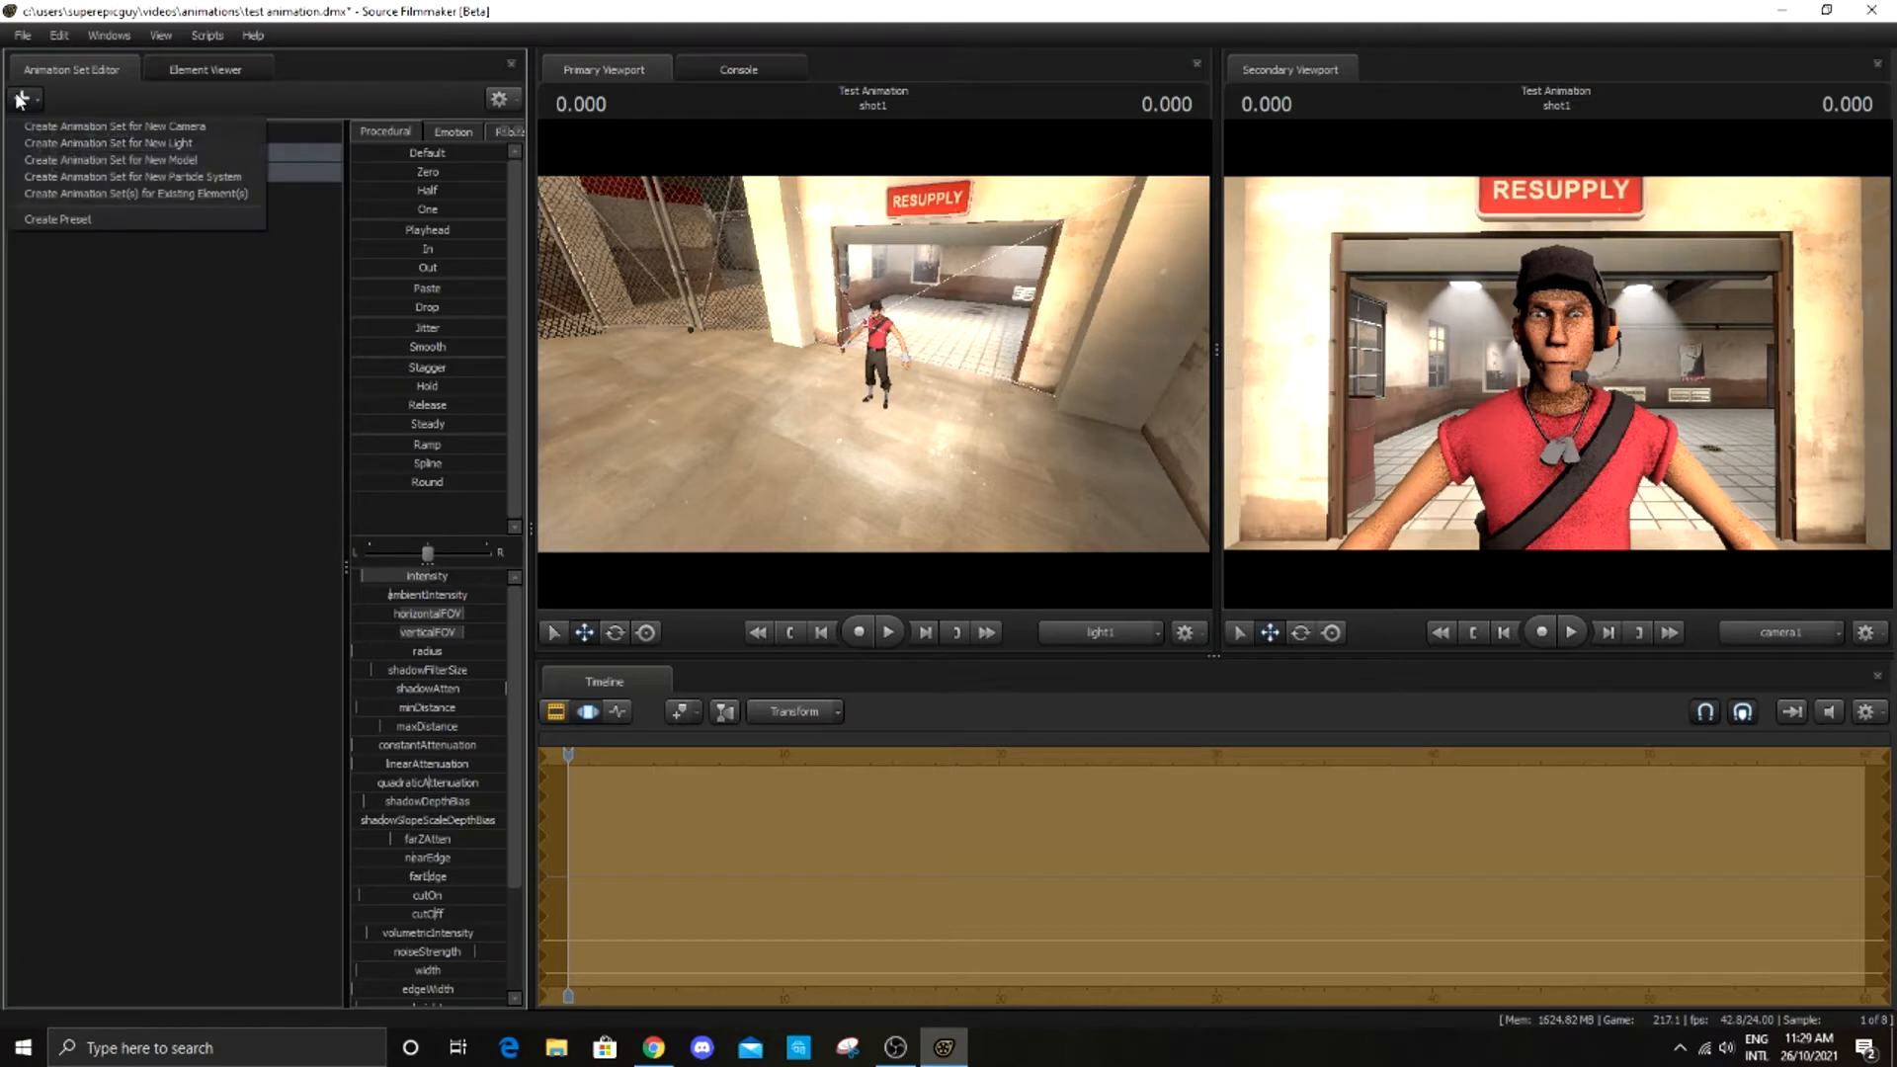
{"action": "left_click", "coordinate": [56, 146]}
{"action": "left_click", "coordinate": [135, 193]}
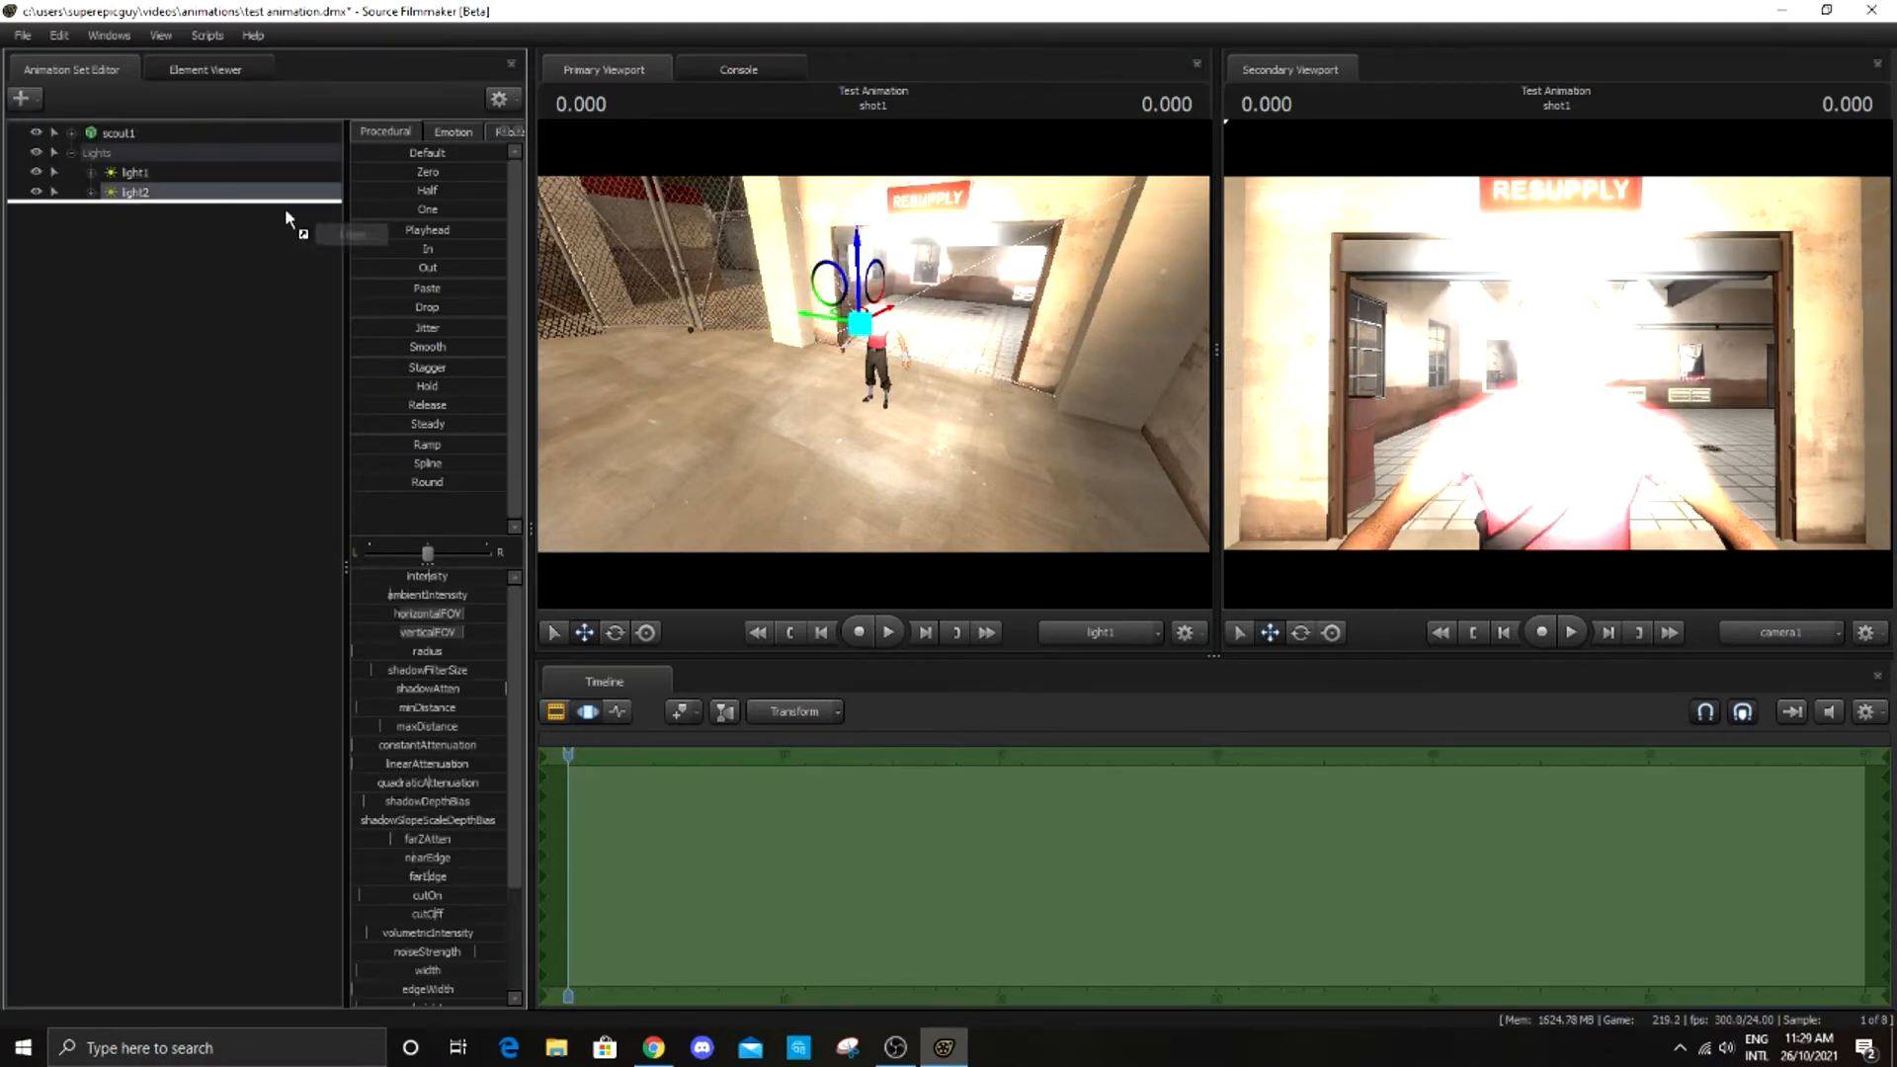
{"action": "left_click_drag", "start_coordinate": [757, 366], "coordinate": [798, 318]}
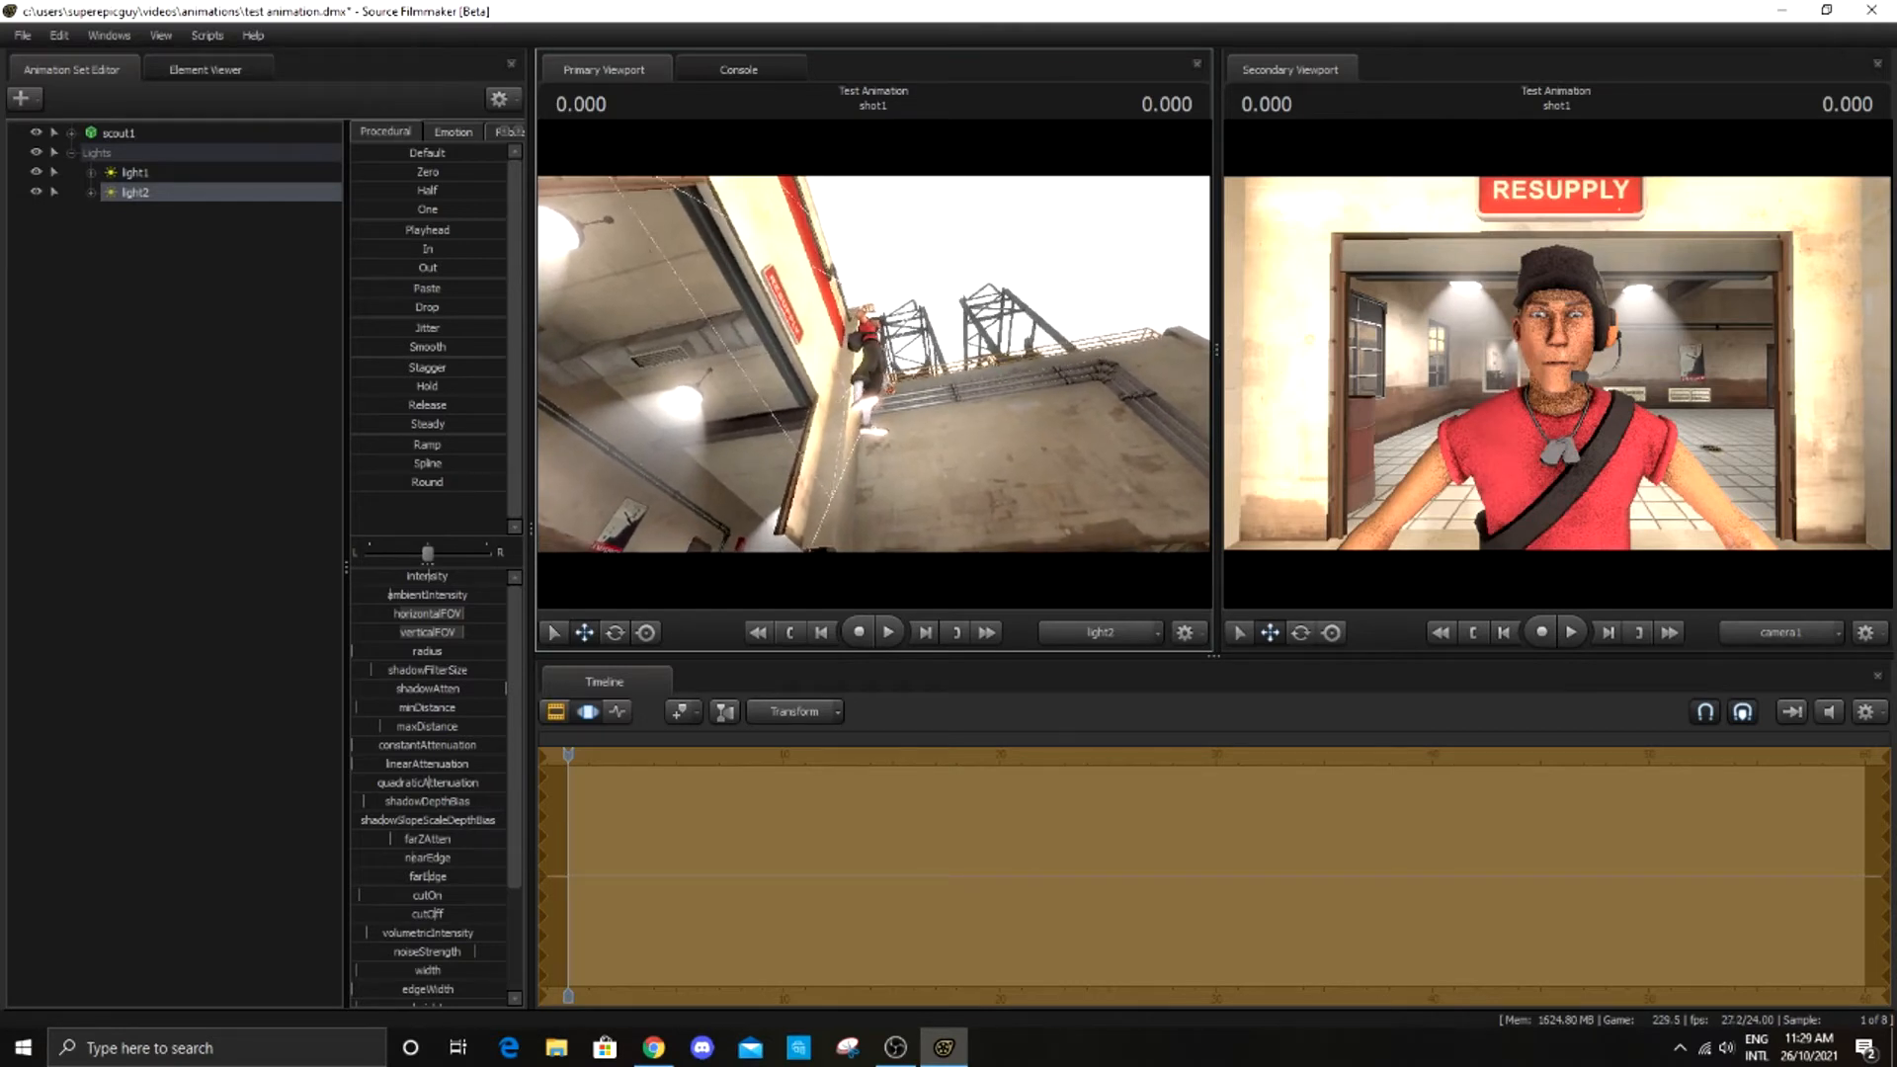
Add a third light, place it behind the scout facing his back, and lower its intensity
{"action": "left_click", "coordinate": [20, 99]}
{"action": "left_click", "coordinate": [60, 139]}
{"action": "left_click_drag", "start_coordinate": [110, 216], "coordinate": [928, 383]}
{"action": "left_click_drag", "start_coordinate": [608, 512], "coordinate": [607, 506]}
{"action": "left_click_drag", "start_coordinate": [468, 578], "coordinate": [391, 578]}
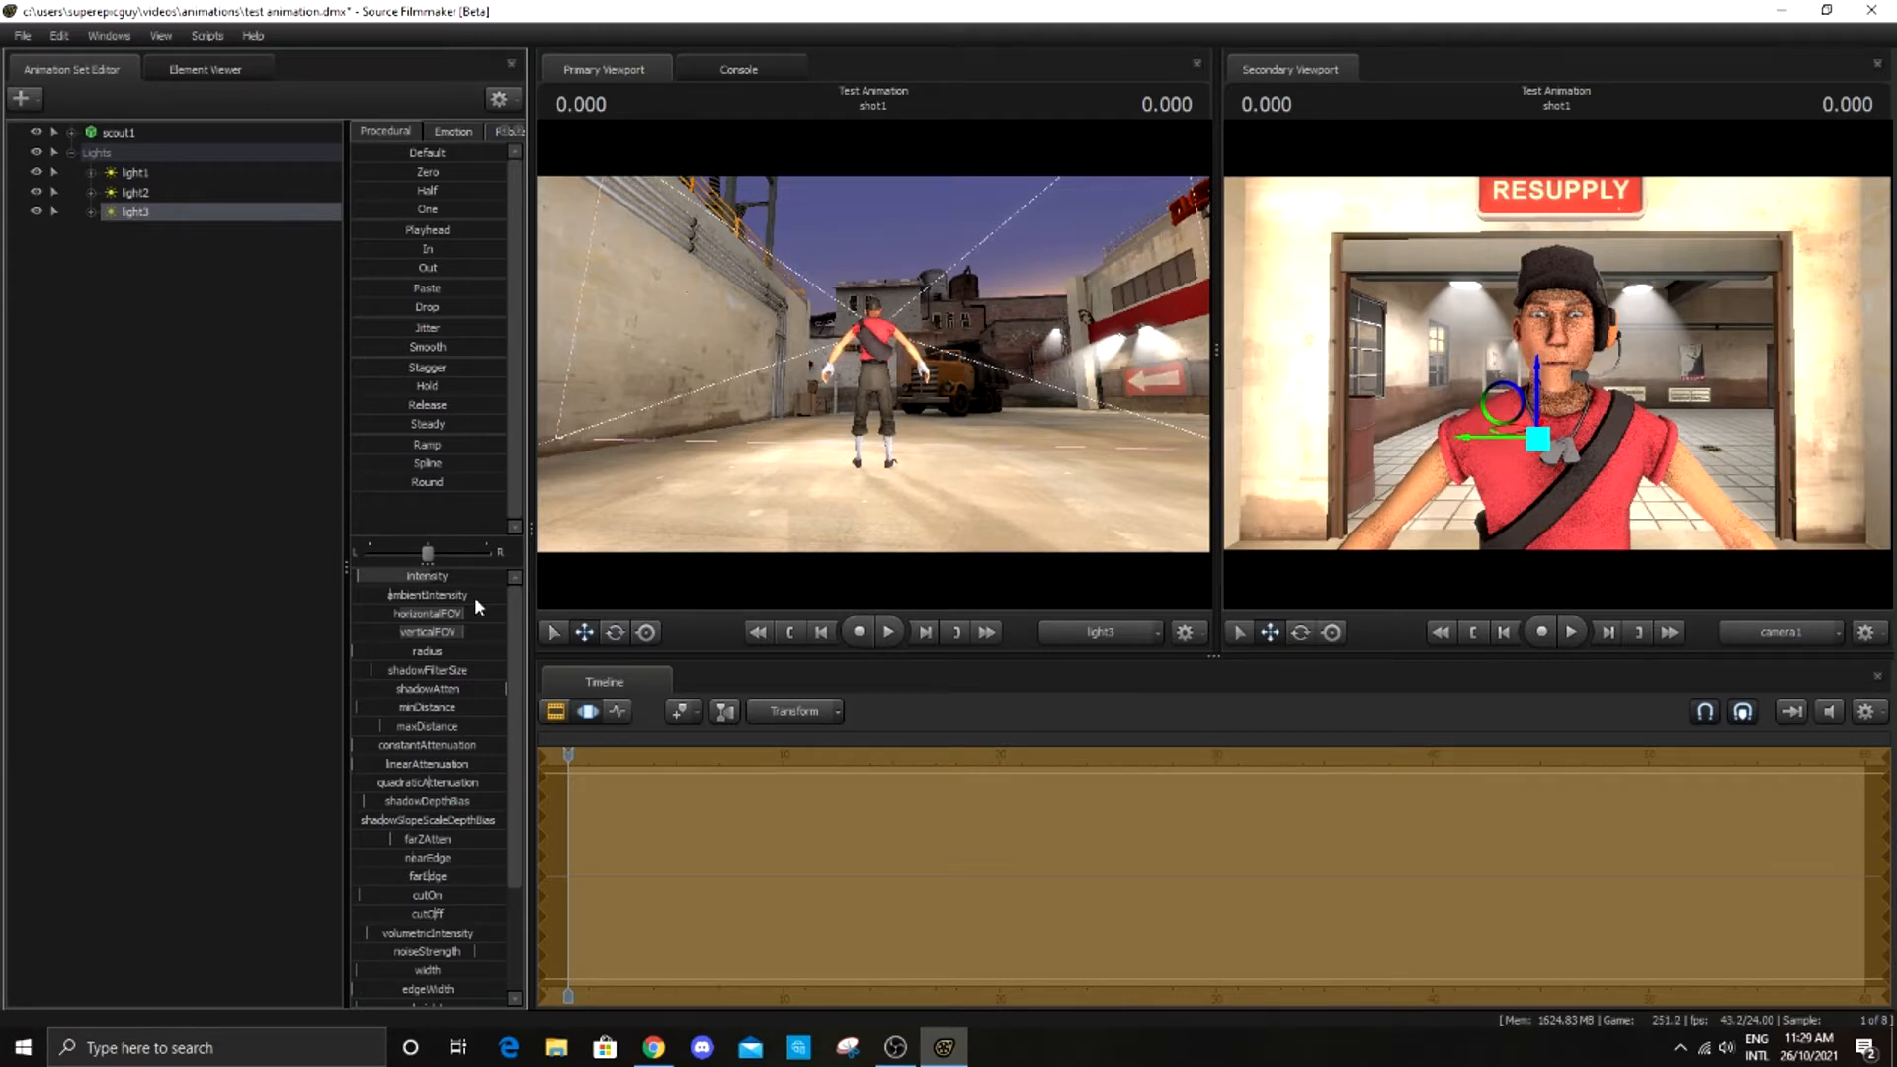
Switch the primary viewport back to the work camera and frame the scout's upper body from the front
{"action": "left_click", "coordinate": [1091, 634]}
{"action": "mouse_move", "coordinate": [1093, 514]}
{"action": "left_mouse_down"}
{"action": "mouse_move", "coordinate": [1141, 528]}
{"action": "mouse_move", "coordinate": [1111, 514]}
{"action": "left_mouse_up"}
{"action": "key", "text": "w"}
{"action": "key", "text": "s"}
{"action": "key", "text": "a"}
{"action": "key", "text": "w"}
{"action": "key", "text": "d"}
{"action": "key", "text": "w"}
{"action": "left_click_drag", "start_coordinate": [873, 364], "coordinate": [873, 368]}
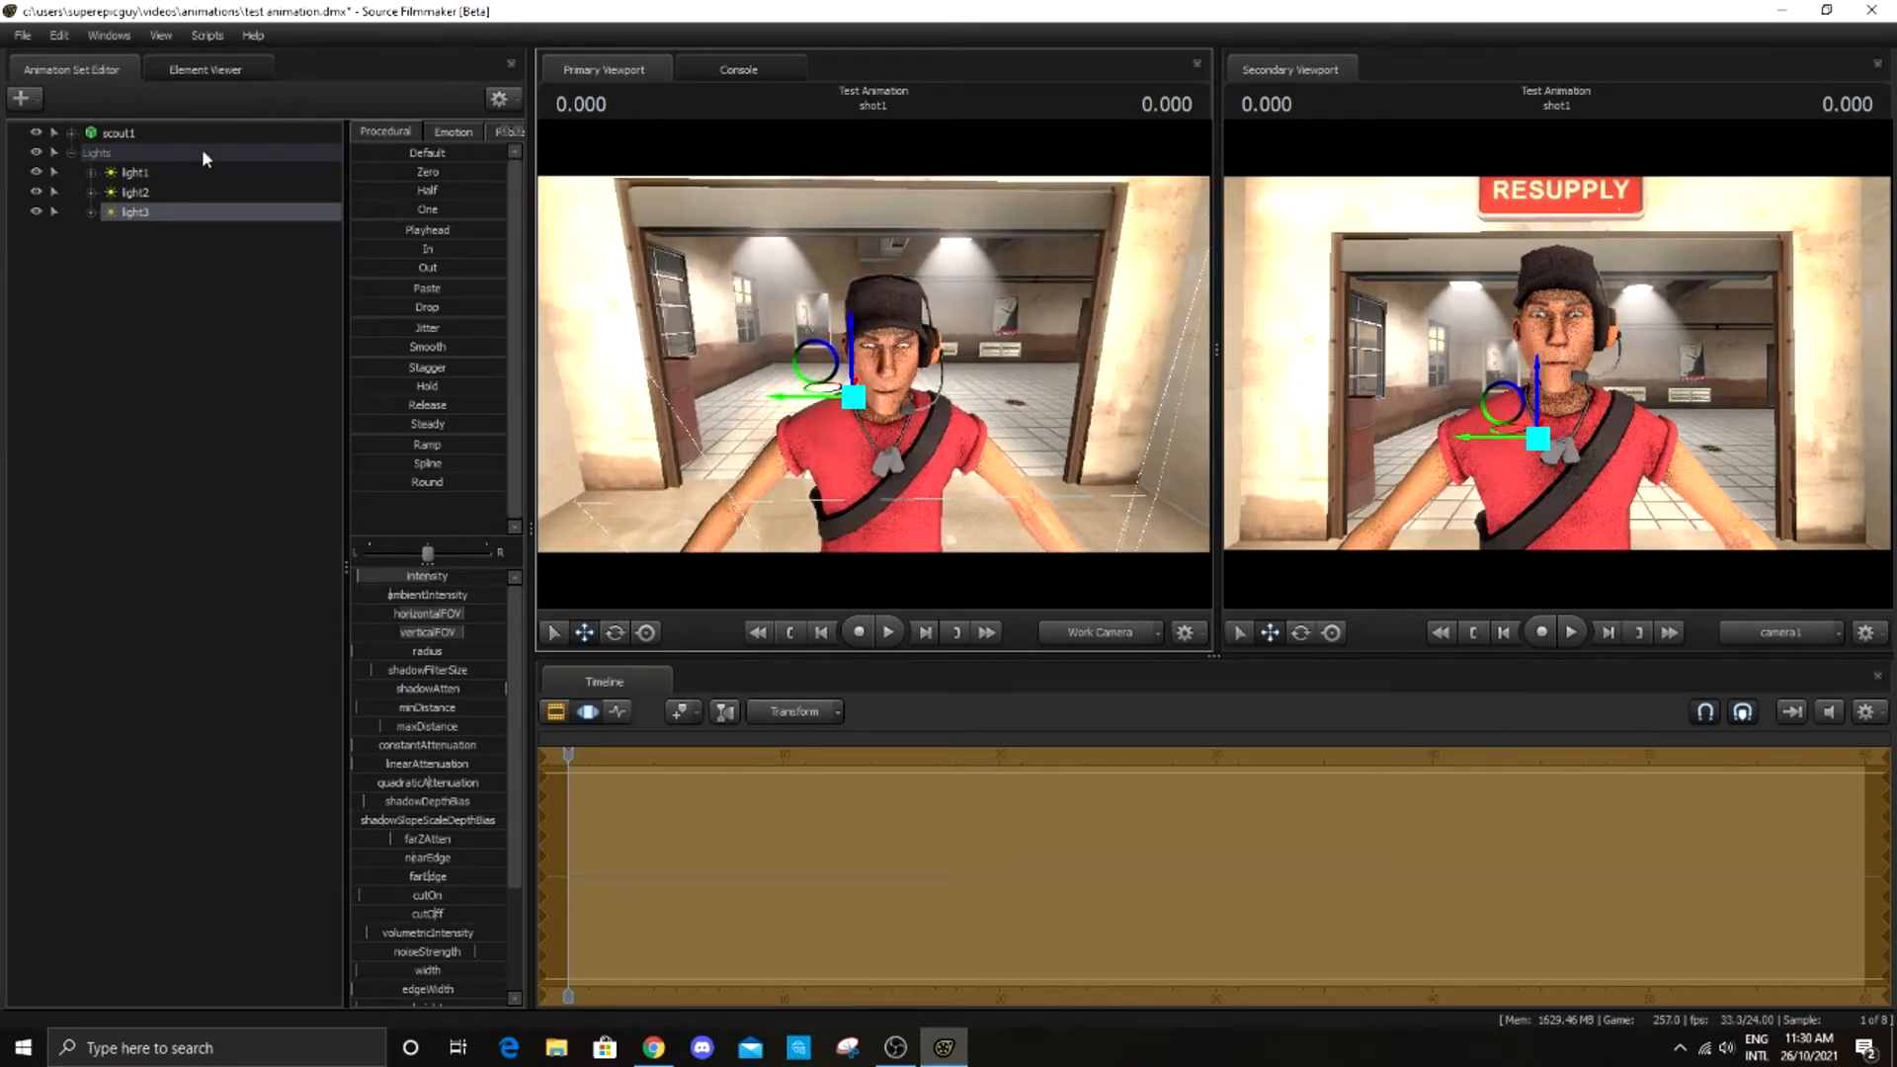
Apply the rig_biped_simple rig to the scout1 animation set
{"action": "left_click", "coordinate": [114, 126]}
{"action": "right_click", "coordinate": [116, 124]}
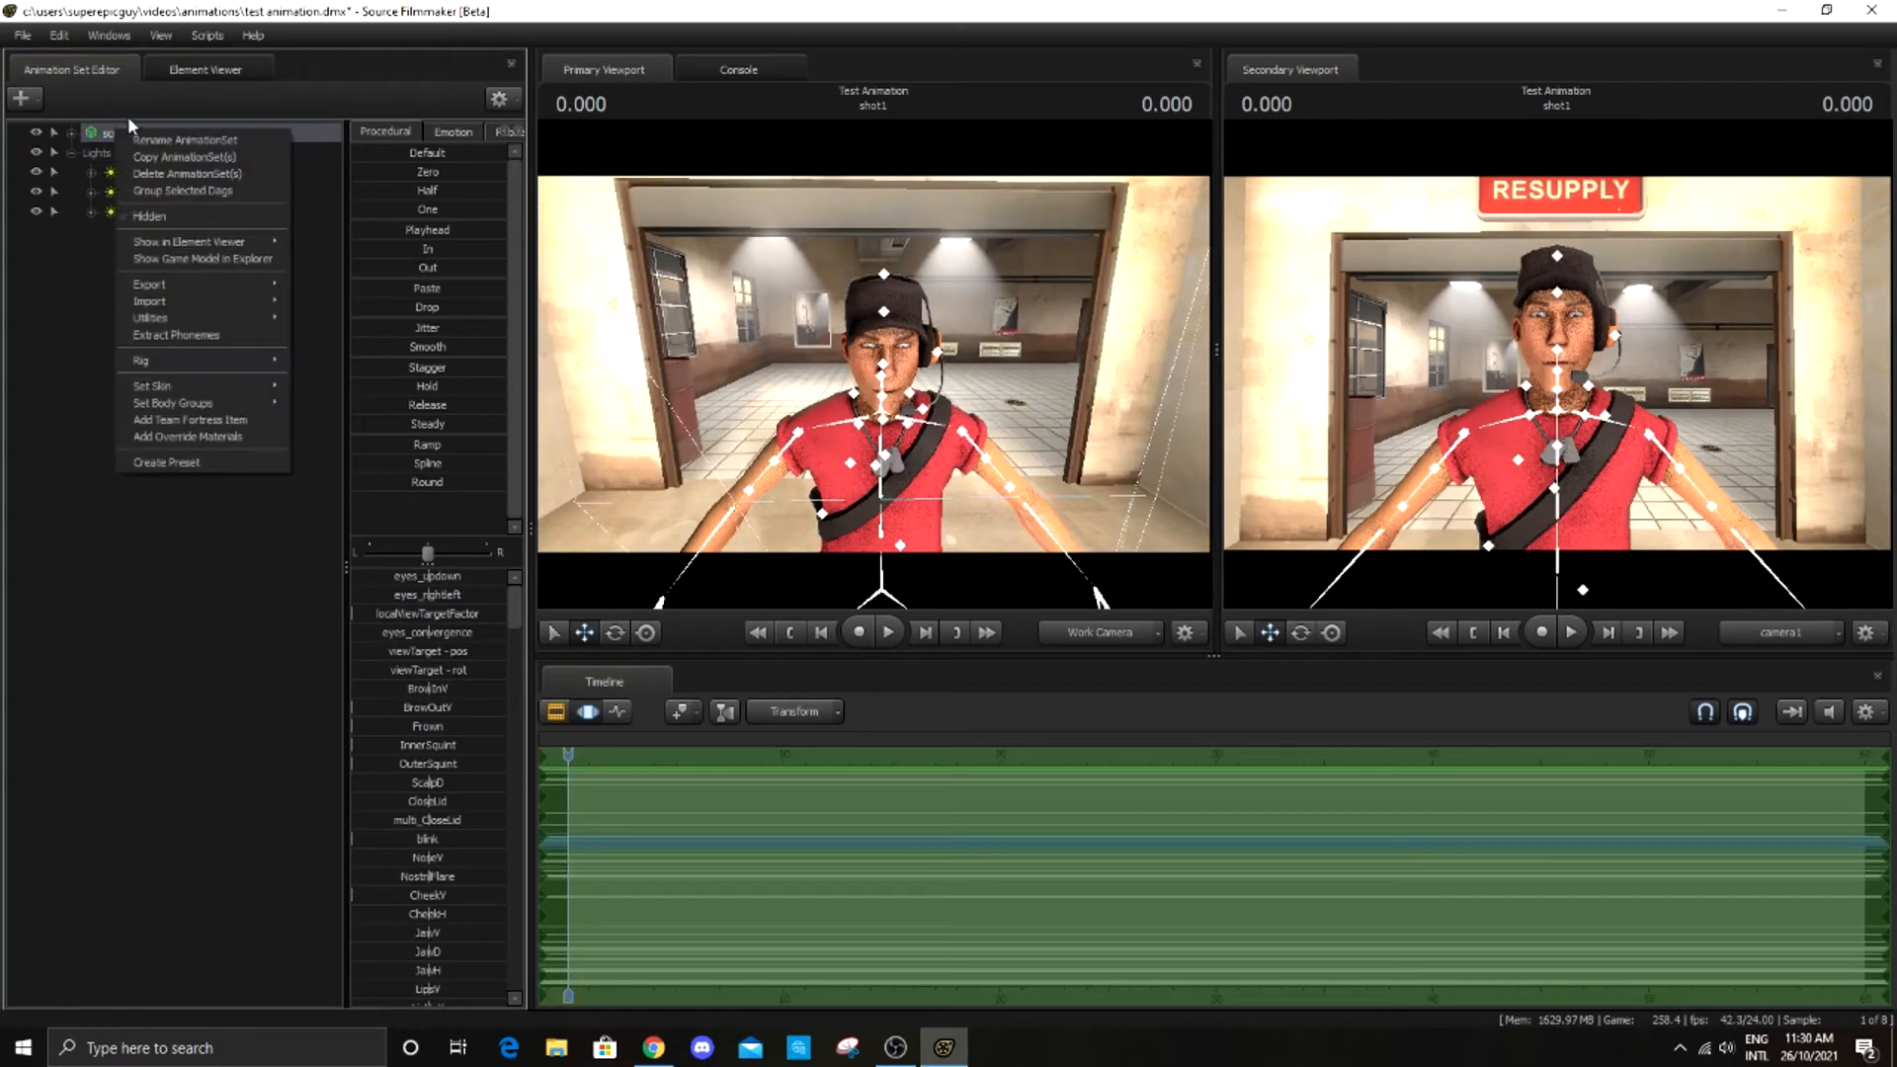
{"action": "mouse_move", "coordinate": [251, 358]}
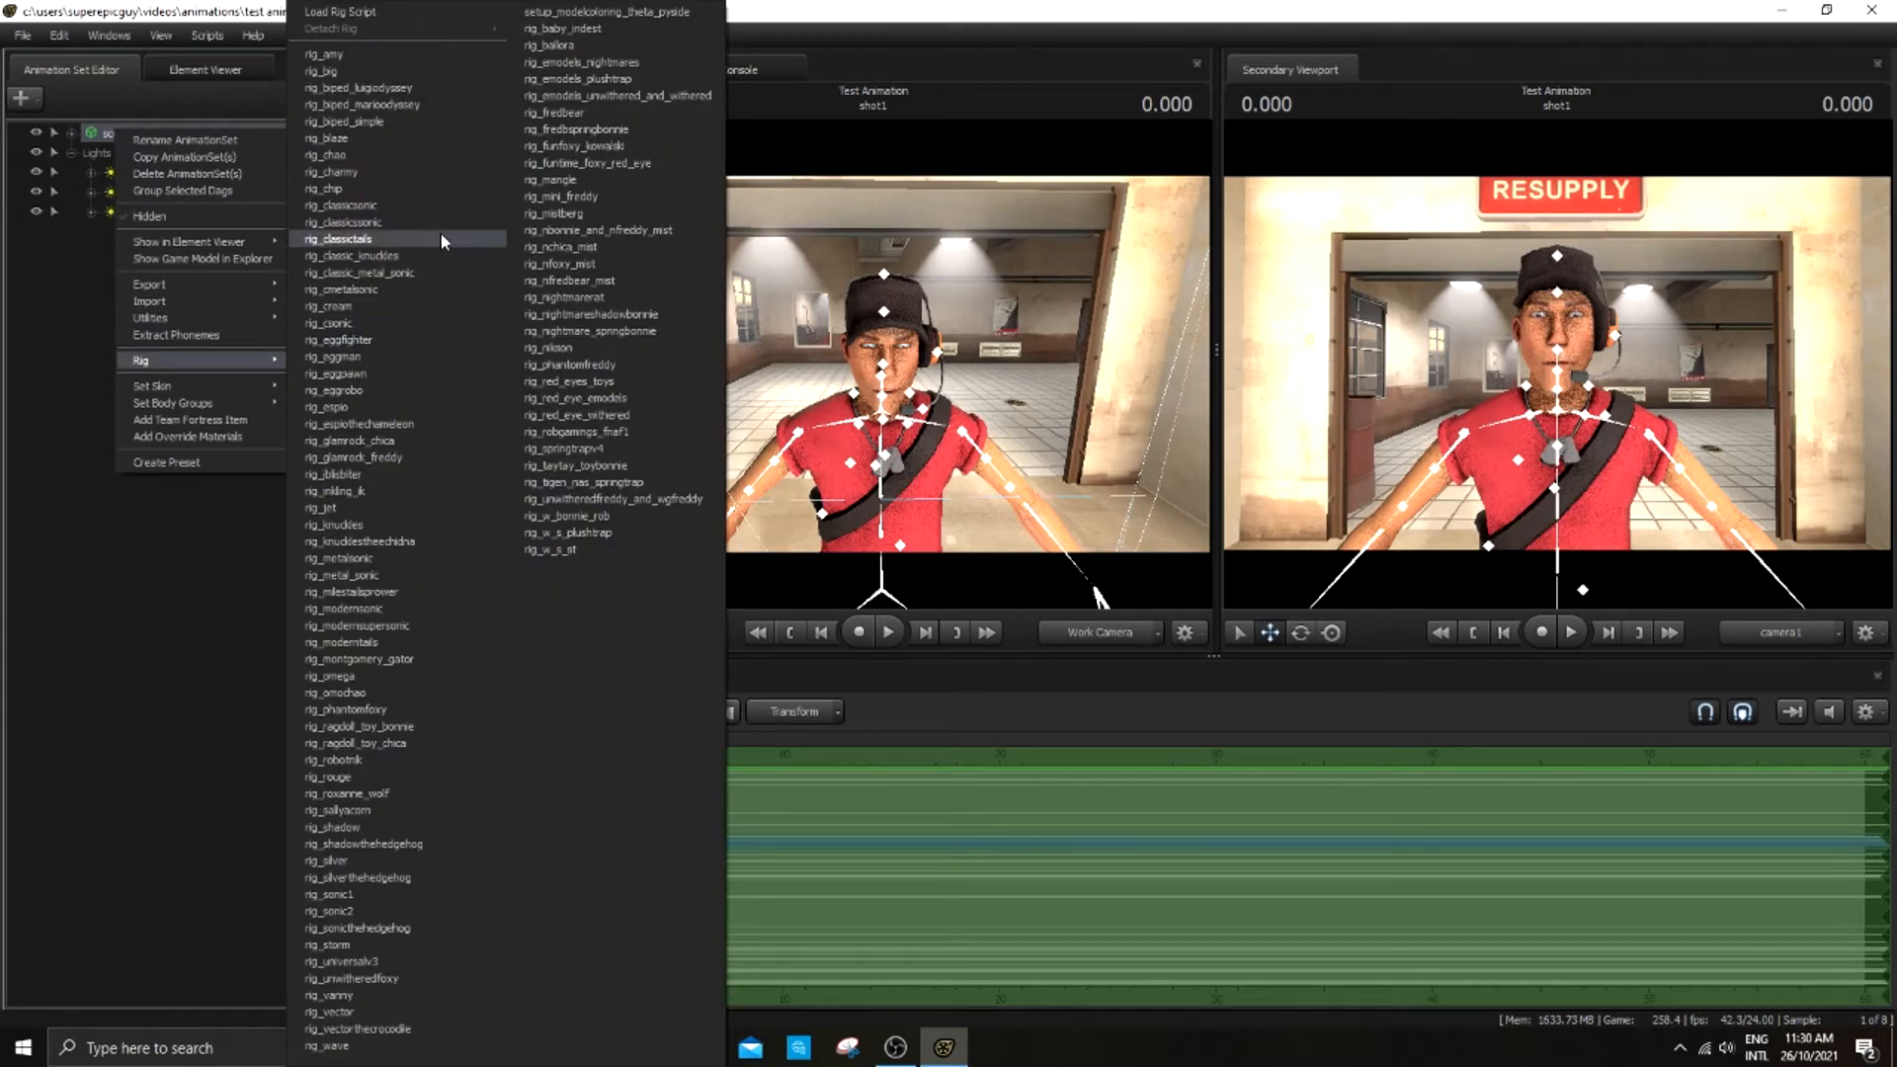
{"action": "left_click", "coordinate": [413, 120]}
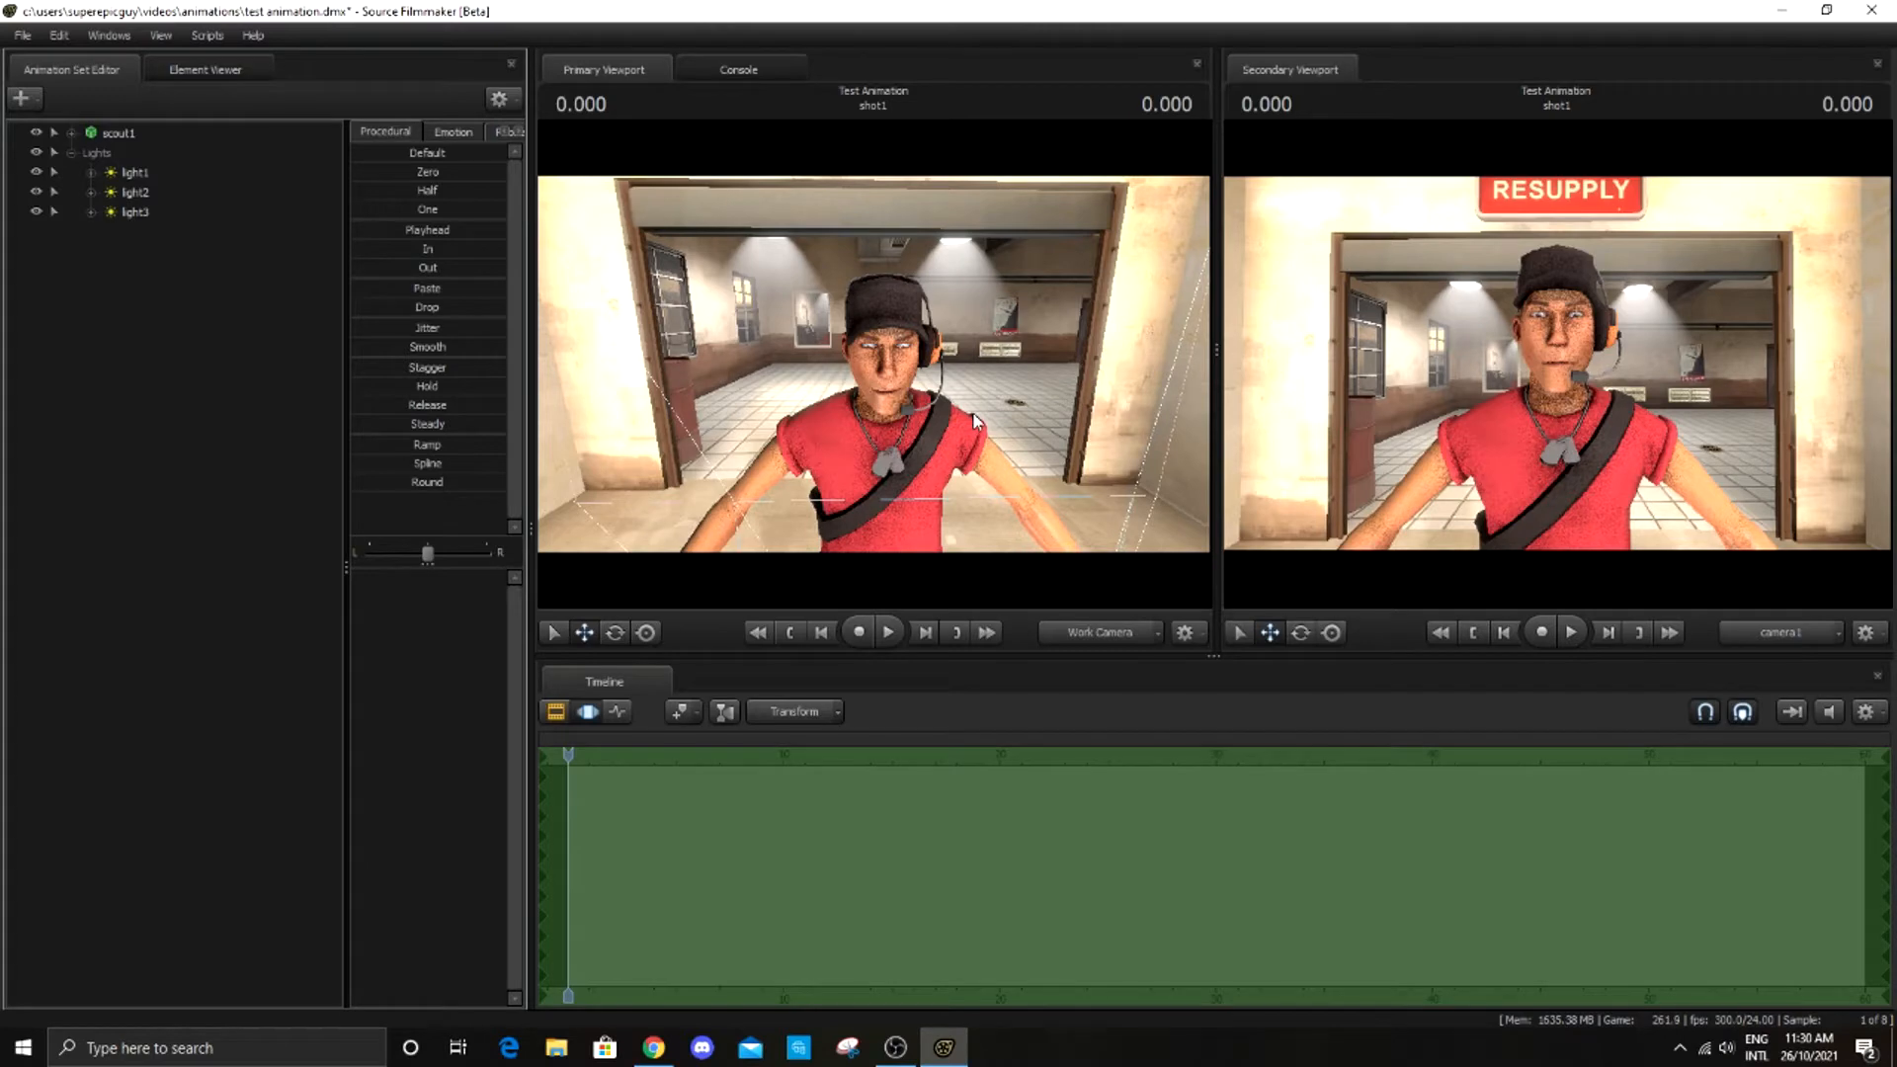
Select the rig_hand_R control in the right arm group of scout1's RigArms and focus the work camera on it
{"action": "key", "text": "s"}
{"action": "mouse_move", "coordinate": [973, 421]}
{"action": "left_mouse_down"}
{"action": "mouse_move", "coordinate": [995, 446]}
{"action": "mouse_move", "coordinate": [992, 480]}
{"action": "mouse_move", "coordinate": [978, 473]}
{"action": "mouse_move", "coordinate": [990, 437]}
{"action": "mouse_move", "coordinate": [1049, 470]}
{"action": "mouse_move", "coordinate": [970, 419]}
{"action": "mouse_move", "coordinate": [999, 425]}
{"action": "left_mouse_up"}
{"action": "key", "text": "w"}
{"action": "key", "text": "a"}
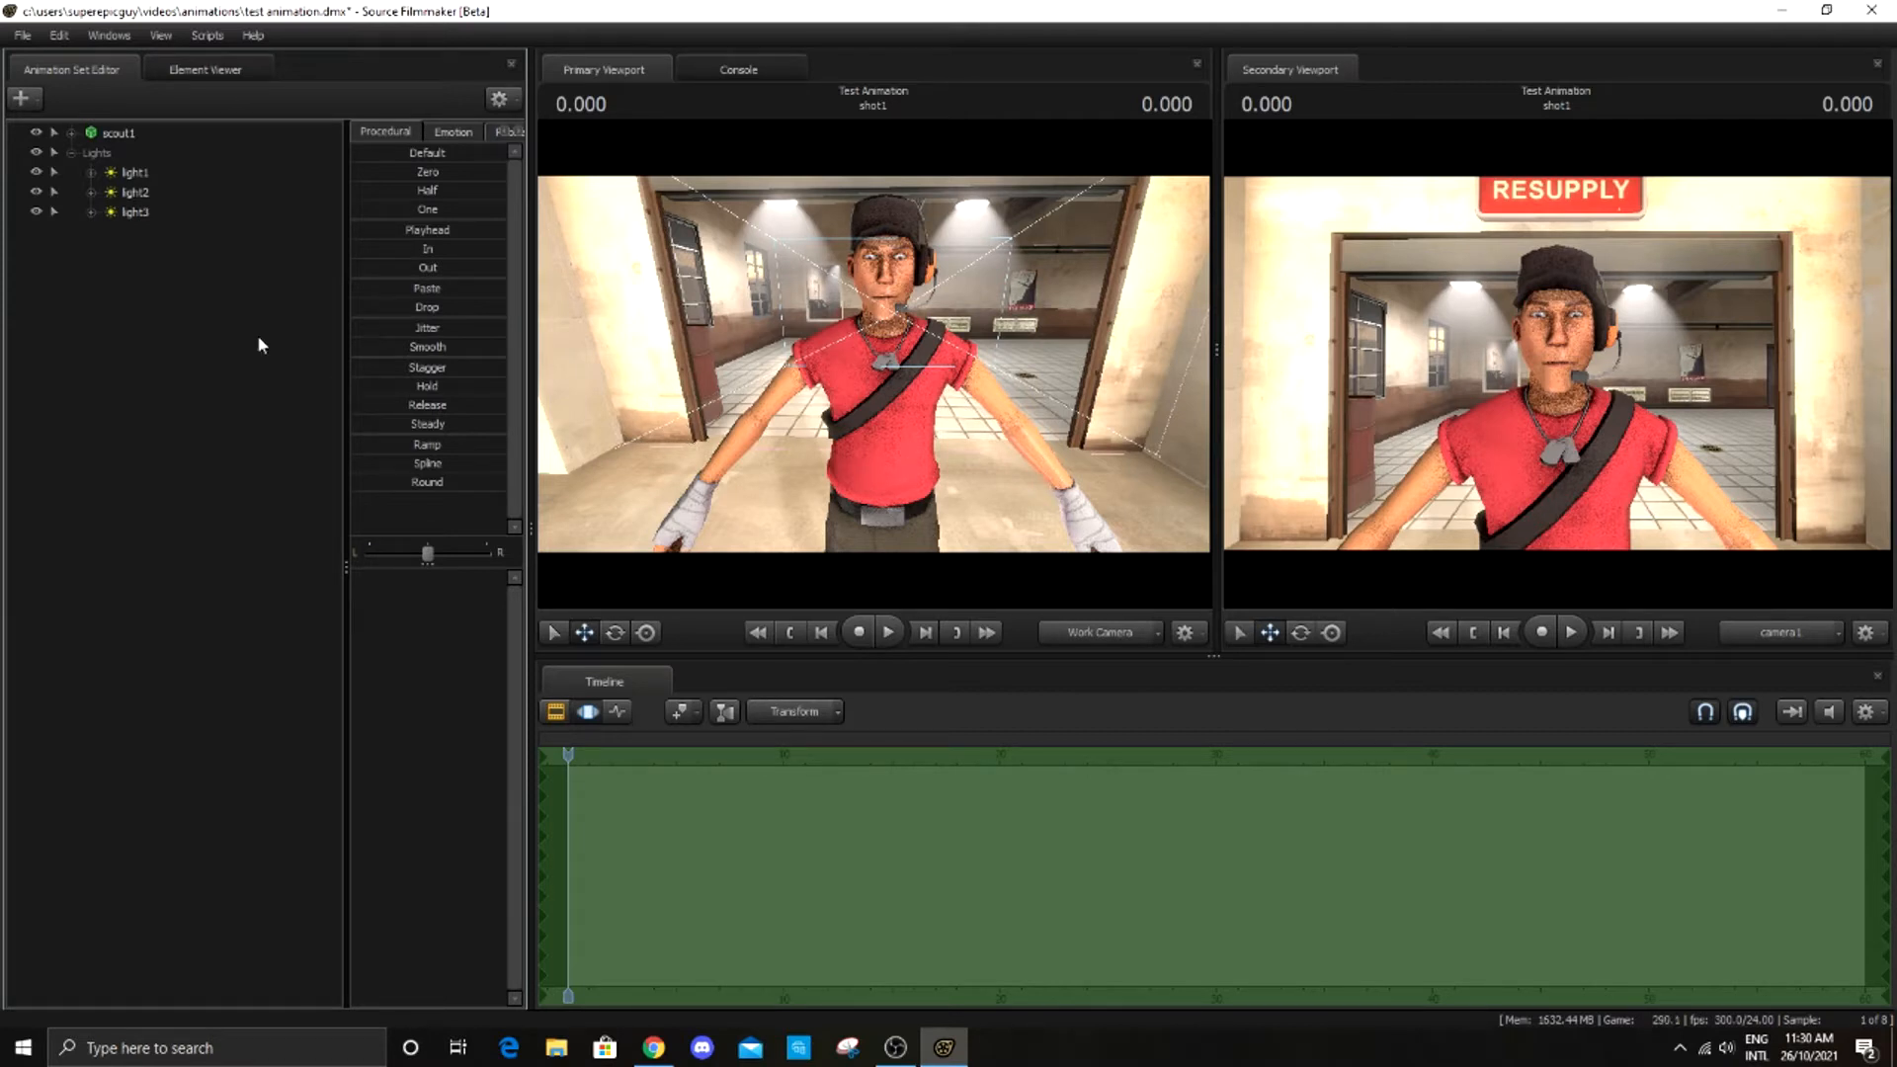
{"action": "left_click", "coordinate": [71, 133]}
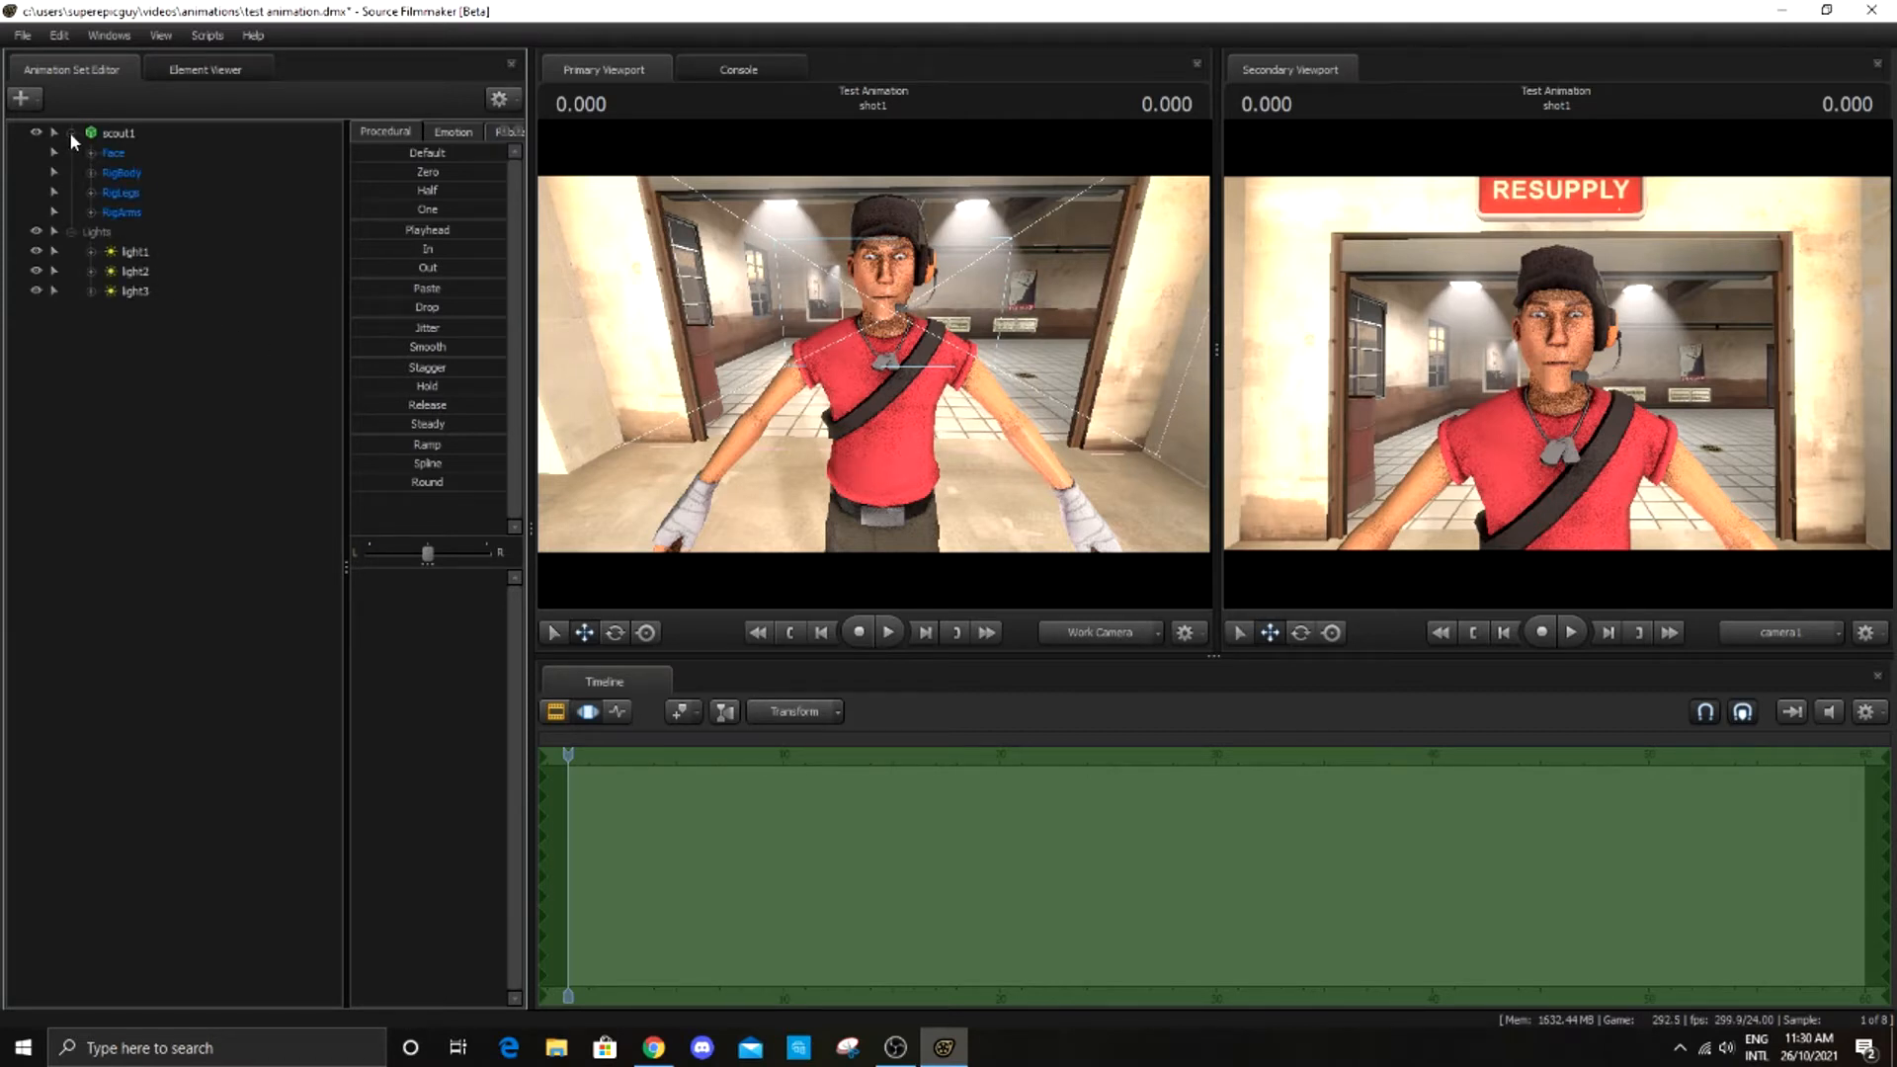
{"action": "left_click", "coordinate": [91, 211]}
{"action": "left_click", "coordinate": [110, 232]}
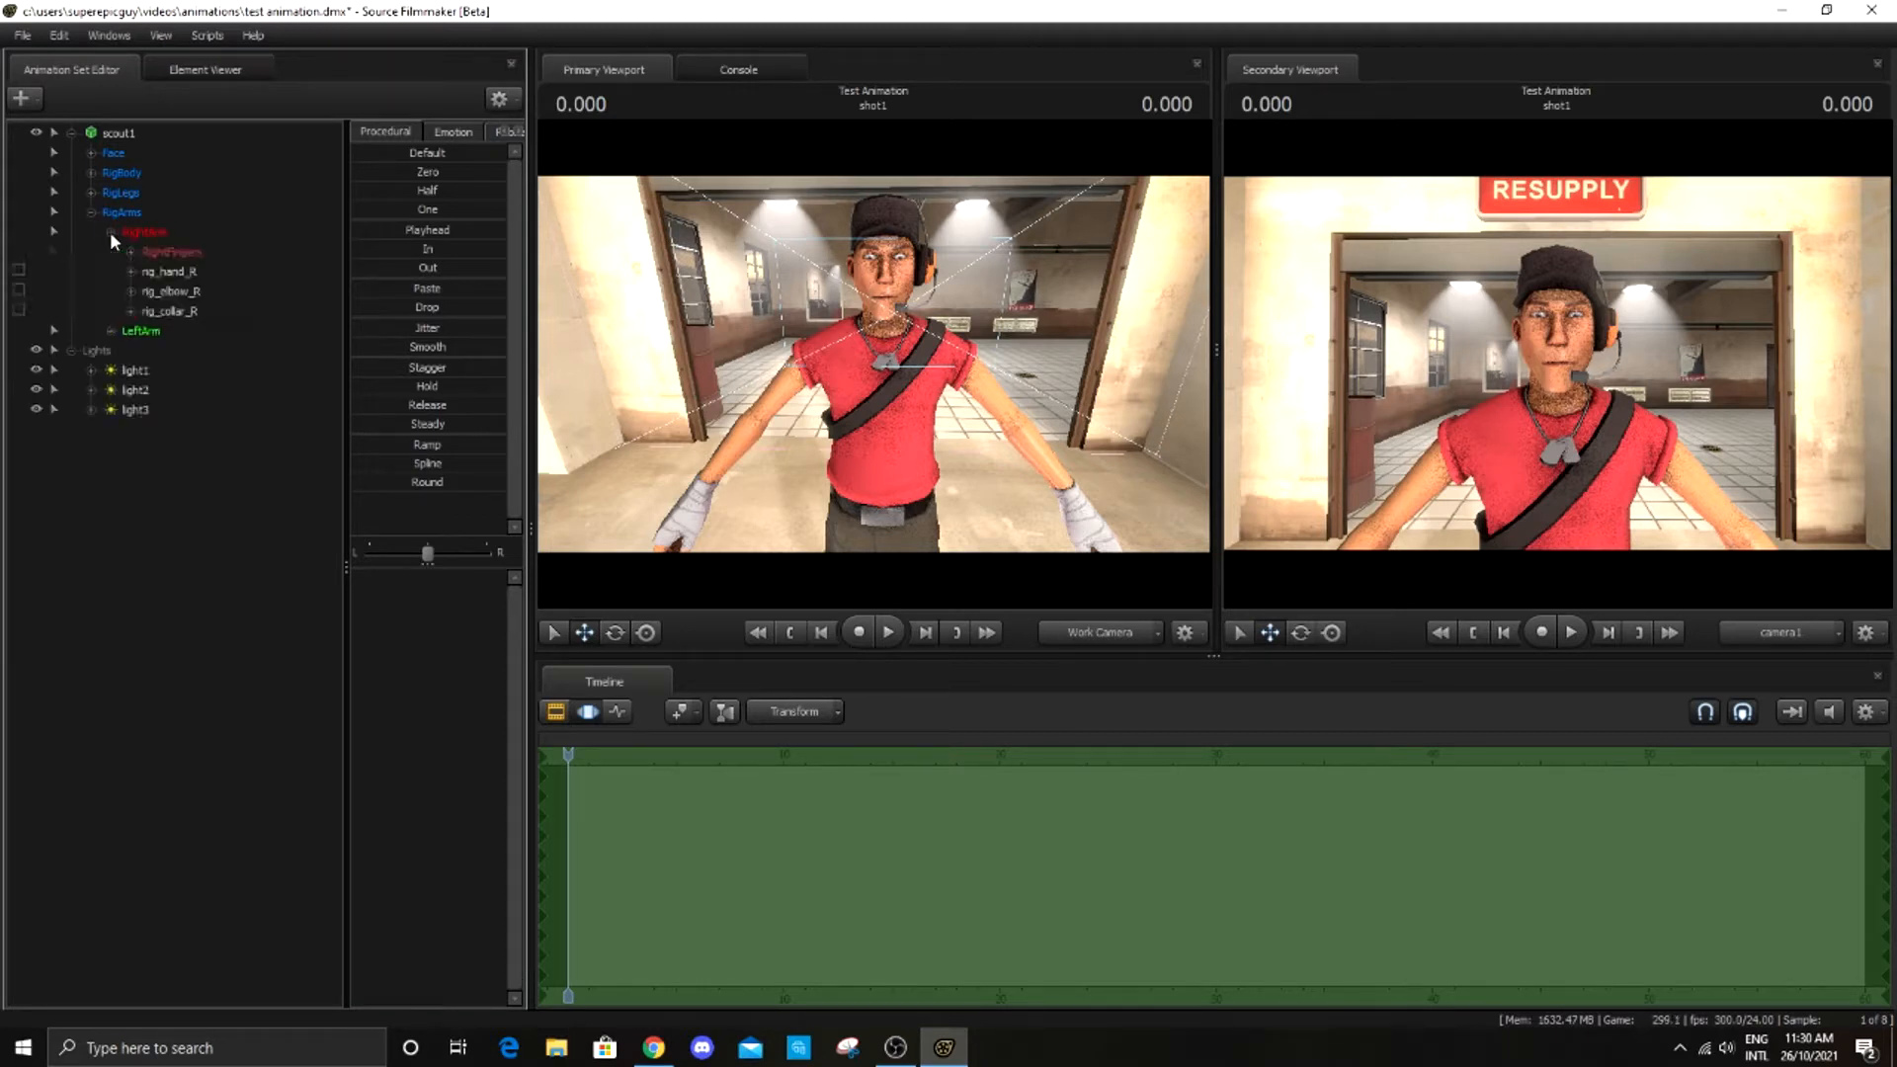
{"action": "left_click", "coordinate": [205, 270]}
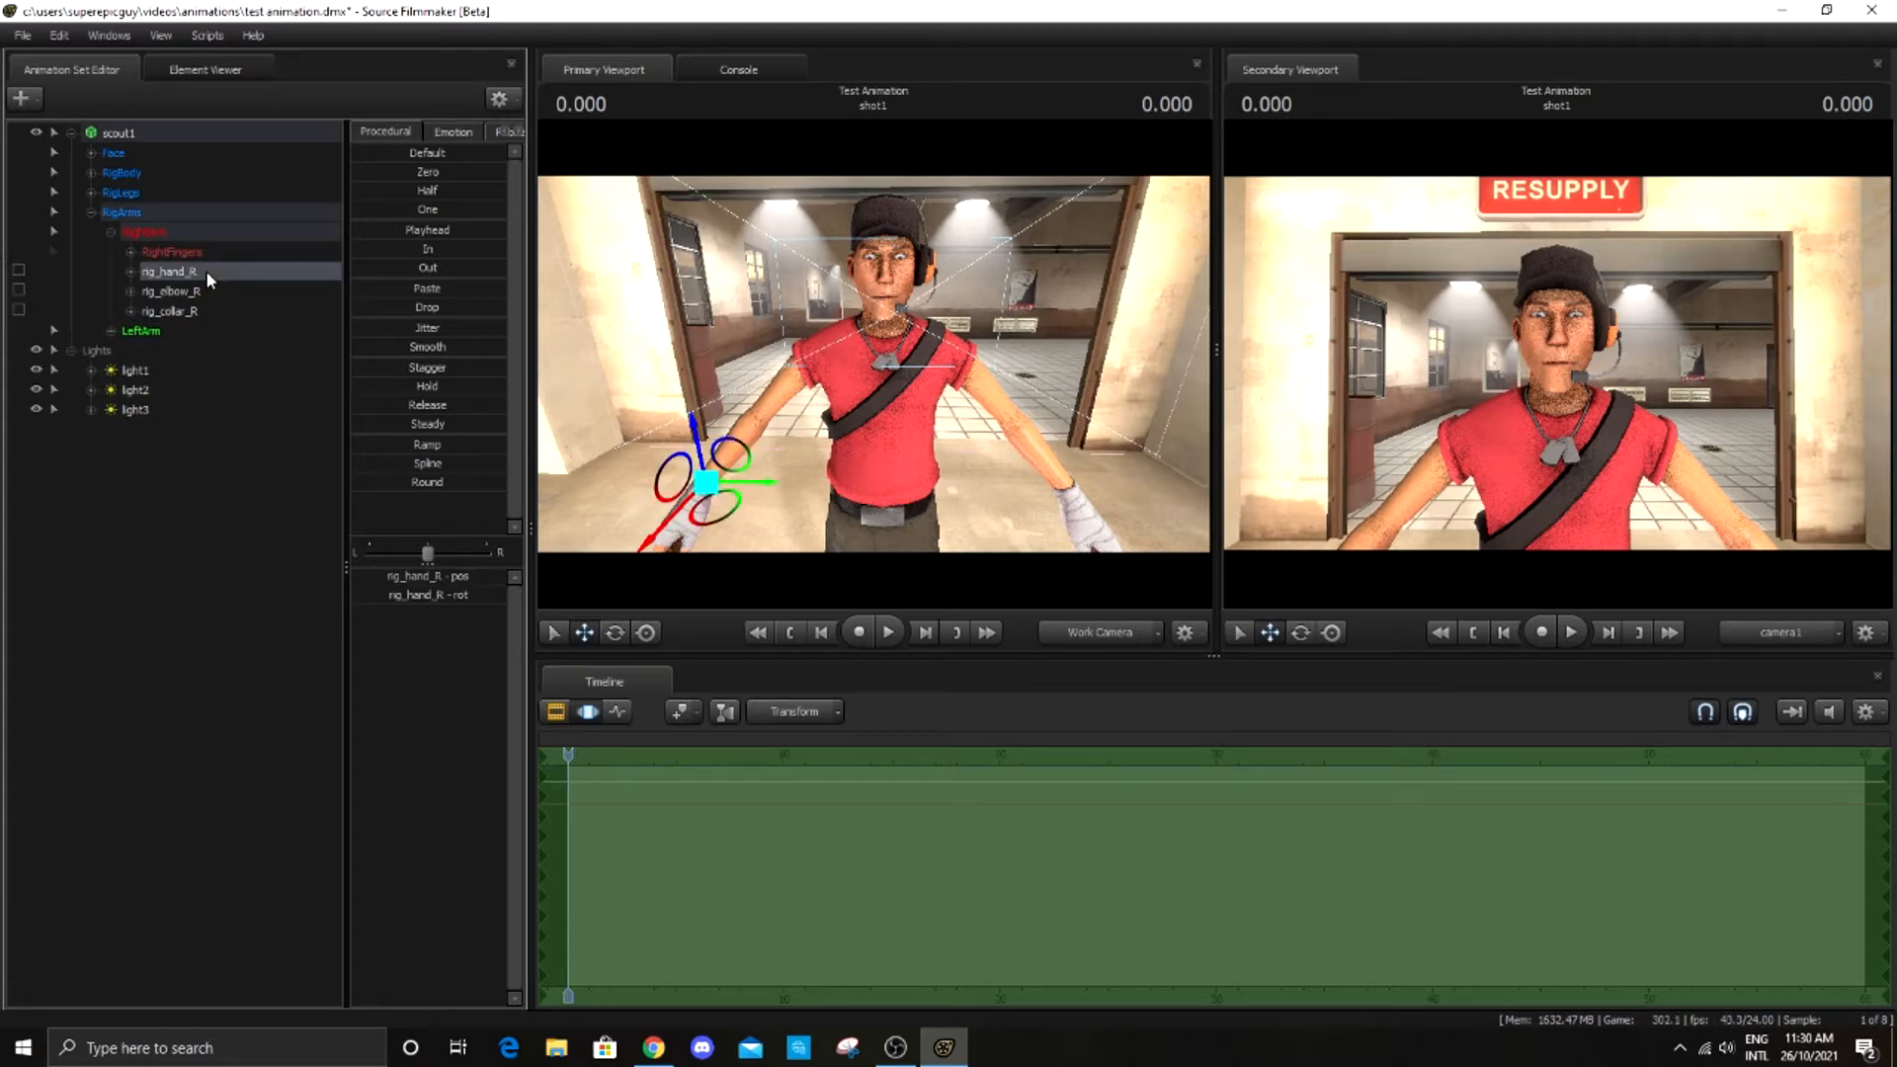
{"action": "key", "text": "f"}
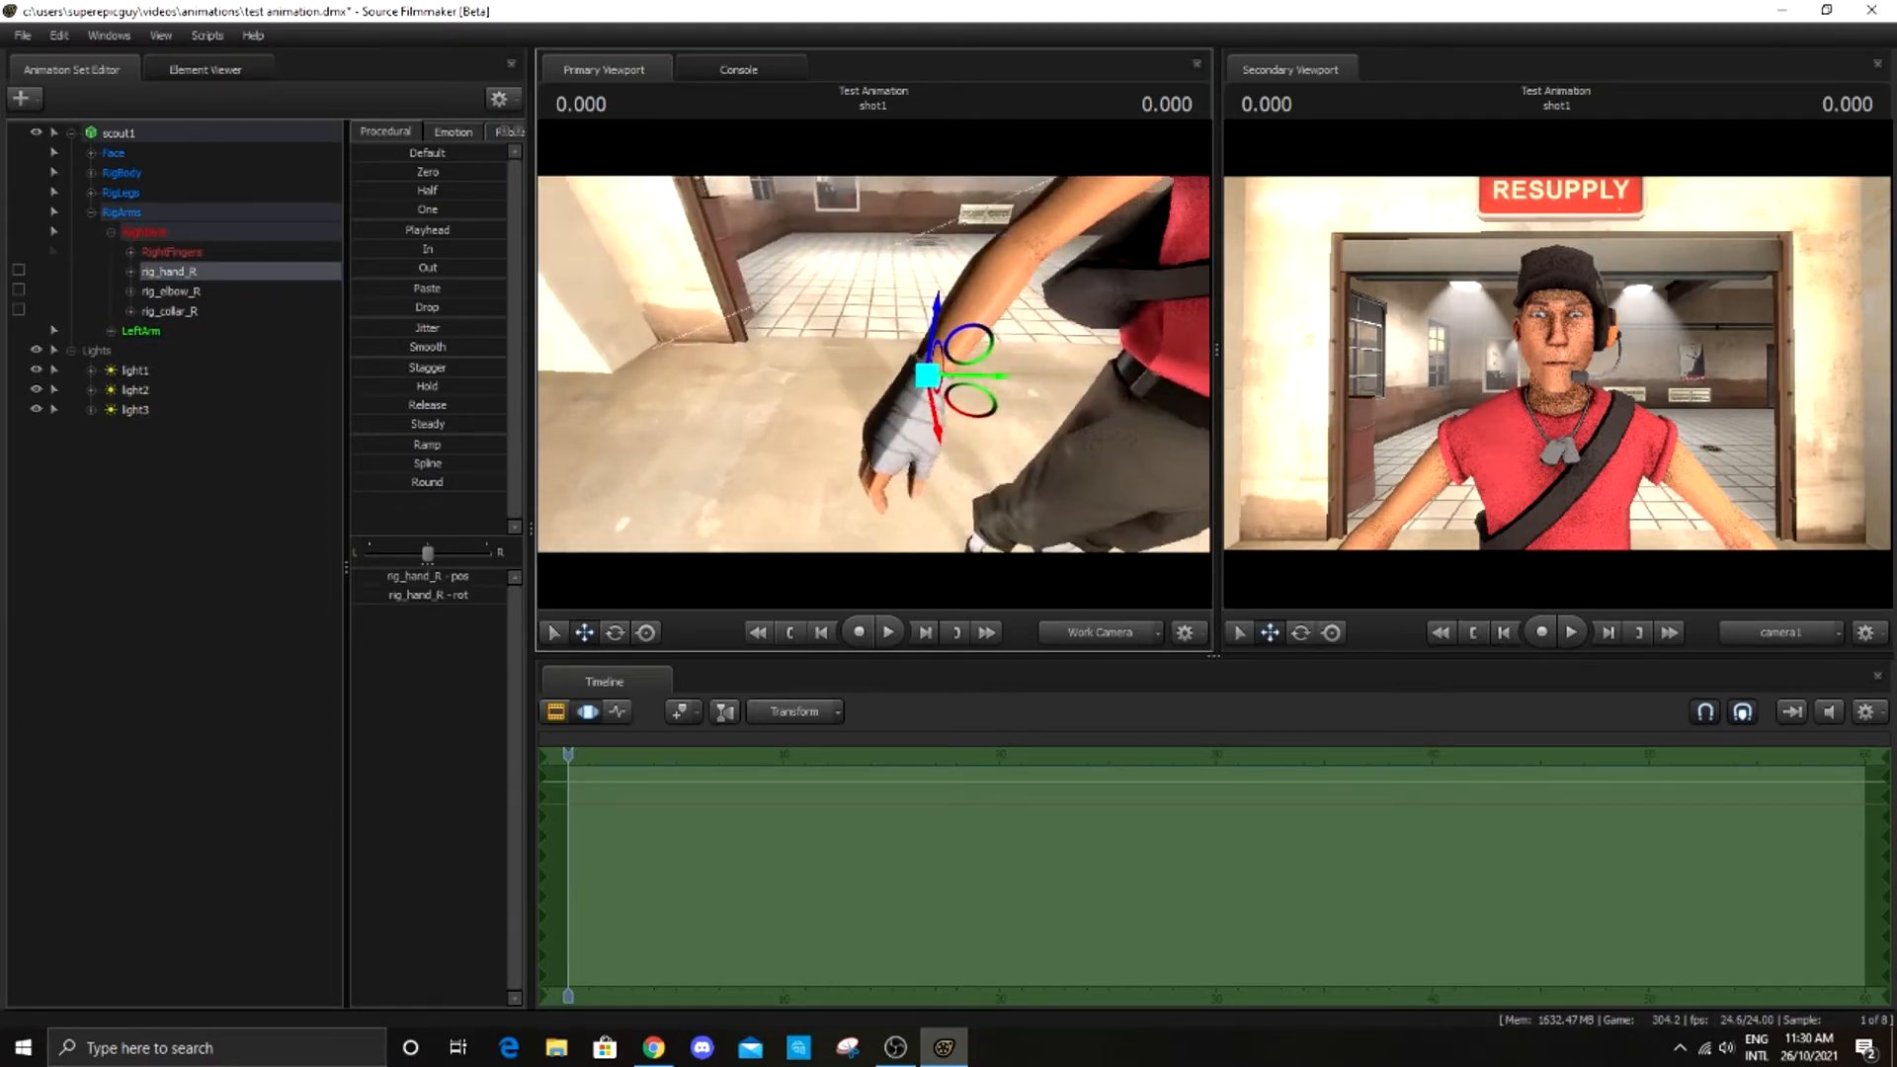
Move the scout's rig_hand_R control in beside his right thigh and rotate the hand to hang more naturally
{"action": "left_click_drag", "start_coordinate": [747, 393], "coordinate": [897, 373]}
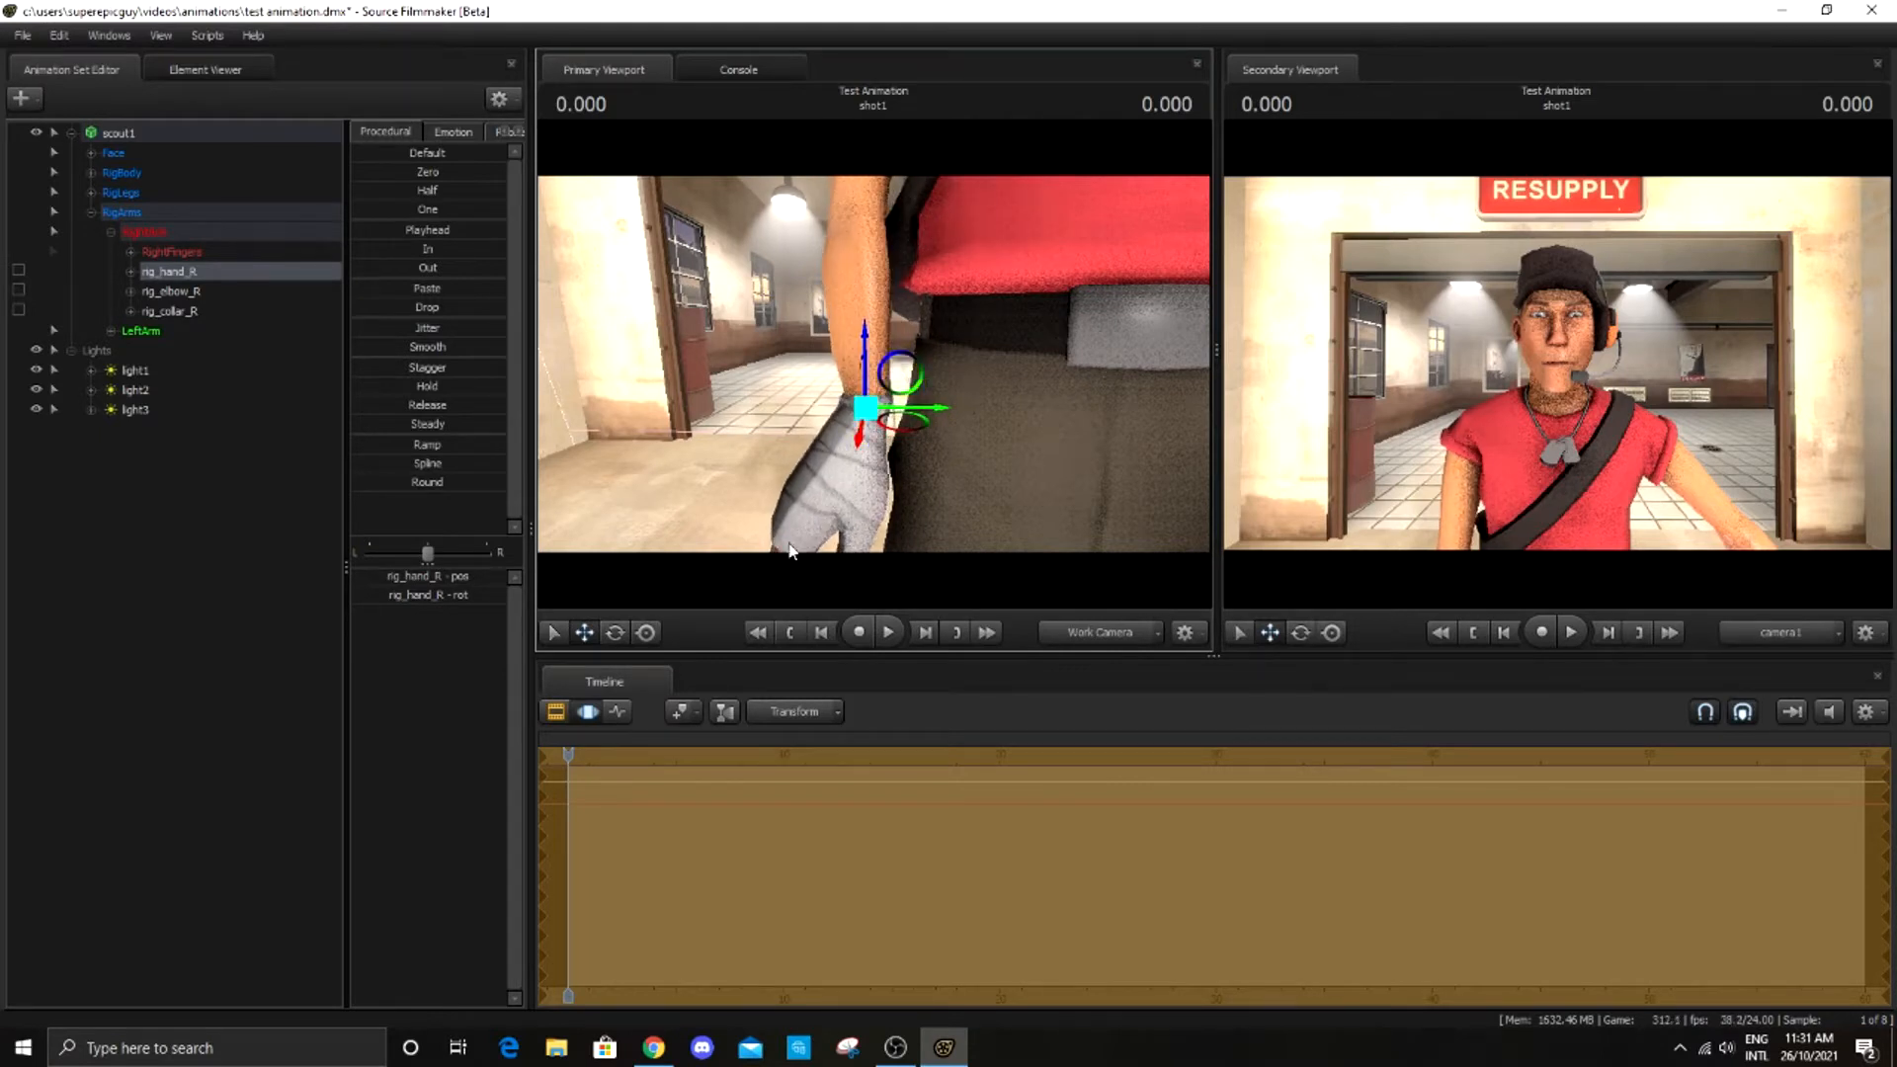
{"action": "left_click", "coordinate": [615, 633]}
{"action": "left_click_drag", "start_coordinate": [721, 465], "coordinate": [770, 484]}
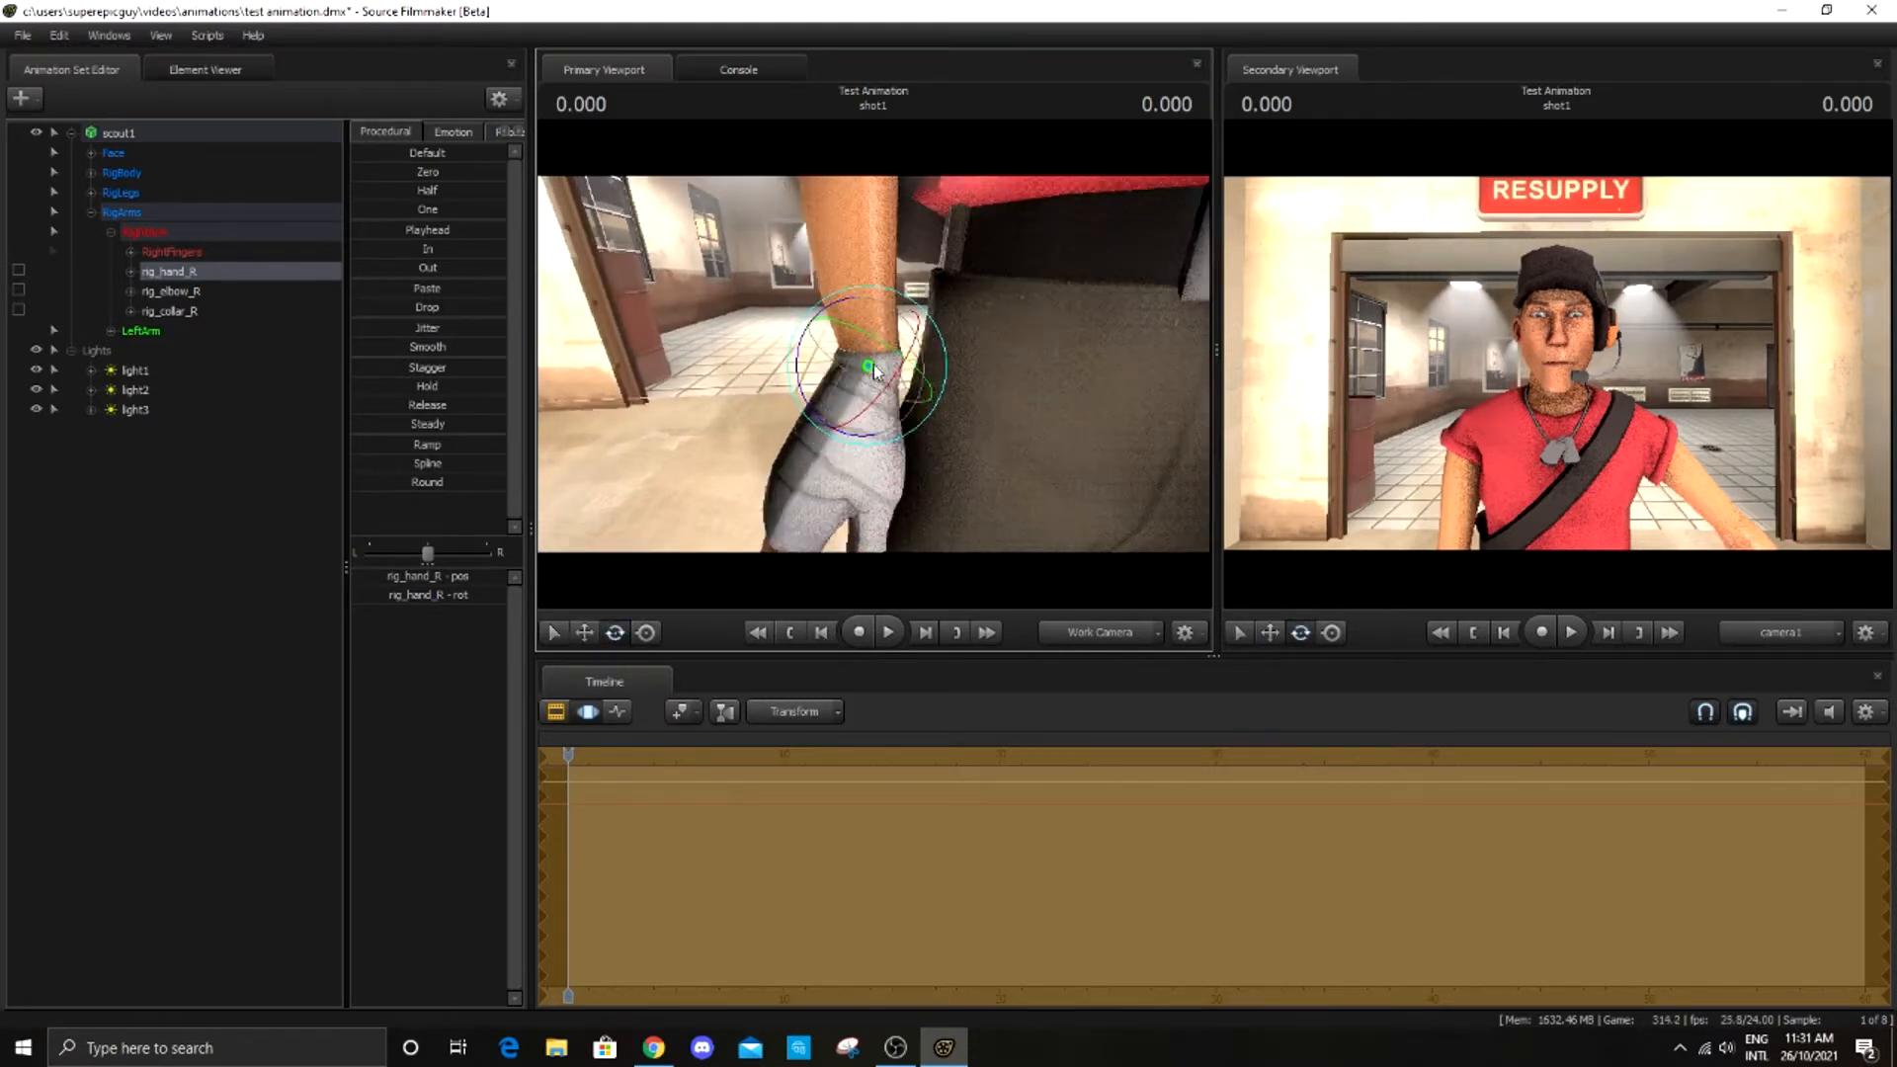
{"action": "left_click_drag", "start_coordinate": [808, 393], "coordinate": [870, 390]}
{"action": "left_click_drag", "start_coordinate": [897, 304], "coordinate": [919, 365]}
Adjust the right hand's position next to the hip and turn the wrist so the fingers point down
{"action": "left_click", "coordinate": [586, 634]}
{"action": "left_click_drag", "start_coordinate": [746, 484], "coordinate": [672, 484]}
{"action": "left_click_drag", "start_coordinate": [703, 567], "coordinate": [886, 317]}
{"action": "left_click", "coordinate": [614, 633]}
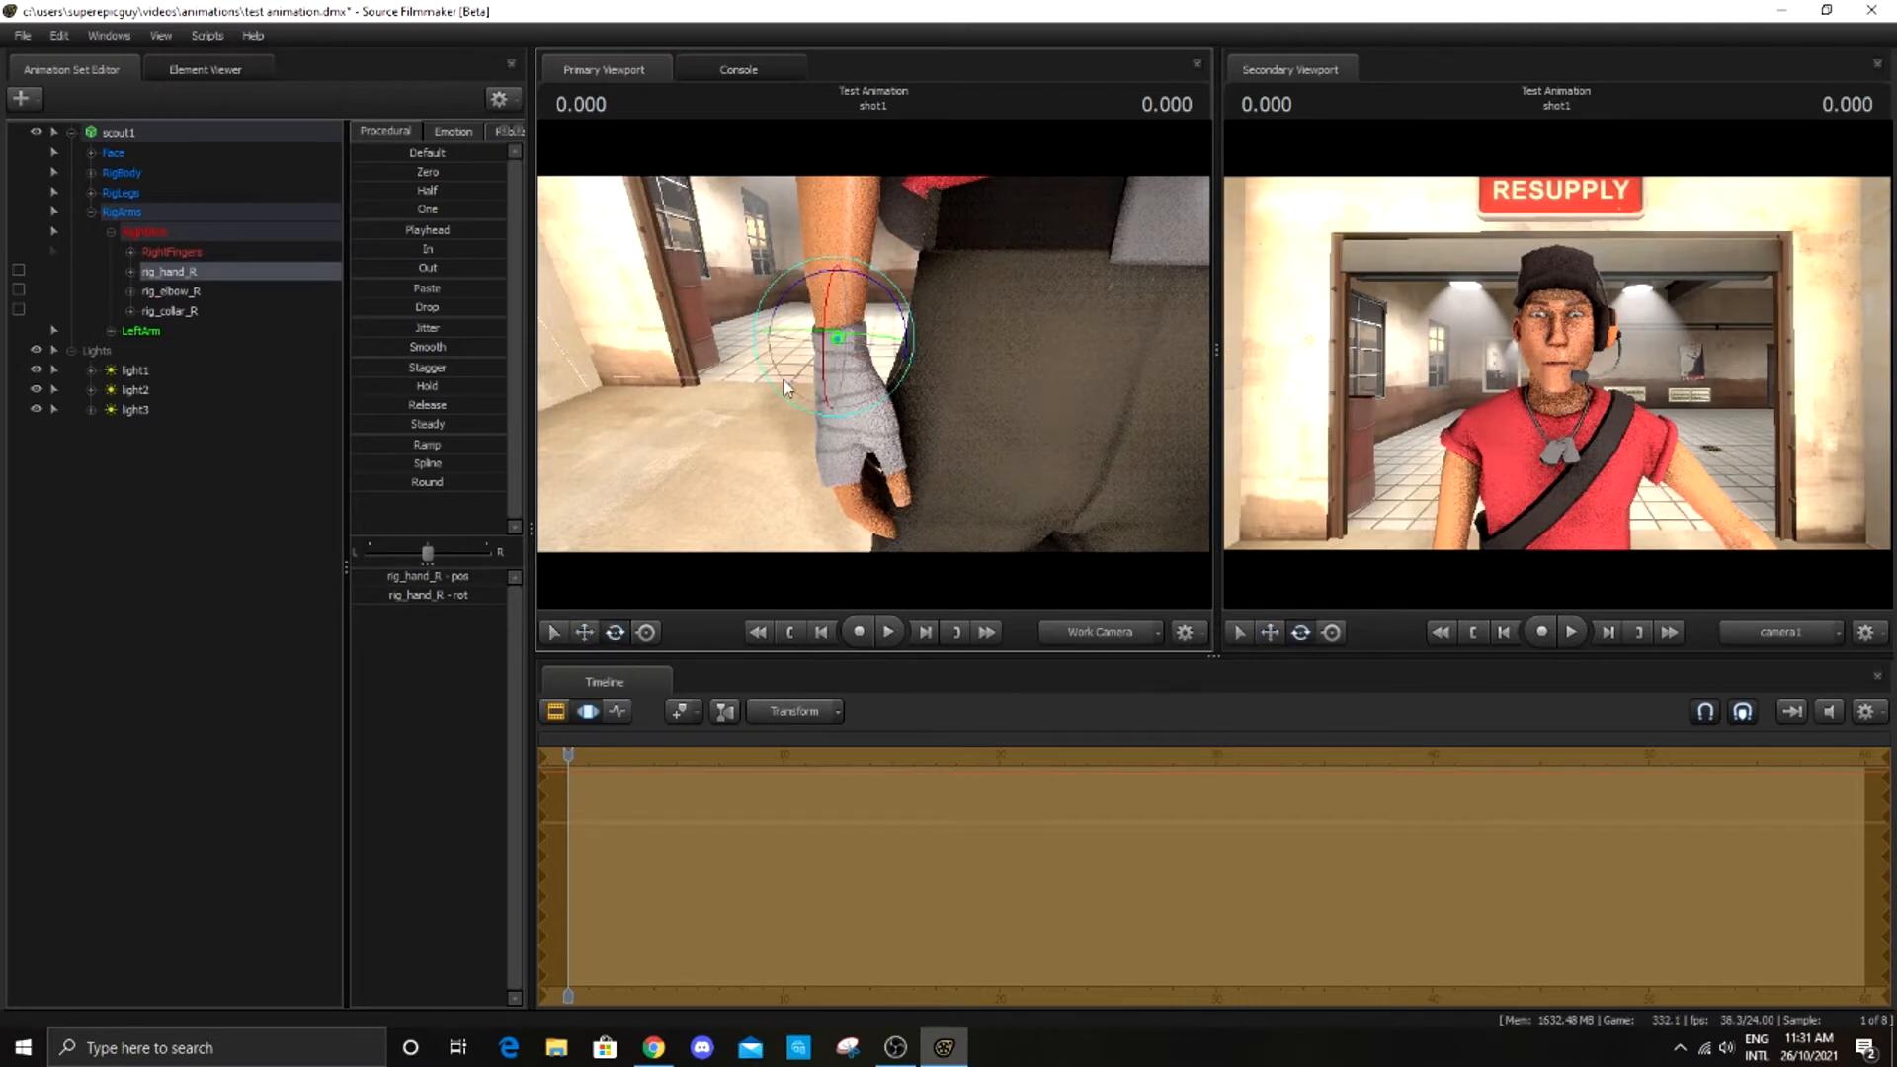
{"action": "left_click_drag", "start_coordinate": [861, 279], "coordinate": [868, 285]}
Select the rig_hand_L control in scout1's LeftArm group and rotate the left hand to point downward
{"action": "left_click_drag", "start_coordinate": [953, 198], "coordinate": [978, 202]}
{"action": "key", "text": "s"}
{"action": "key", "text": "w"}
{"action": "key", "text": "w"}
{"action": "left_click_drag", "start_coordinate": [814, 375], "coordinate": [807, 381]}
{"action": "left_click", "coordinate": [99, 329]}
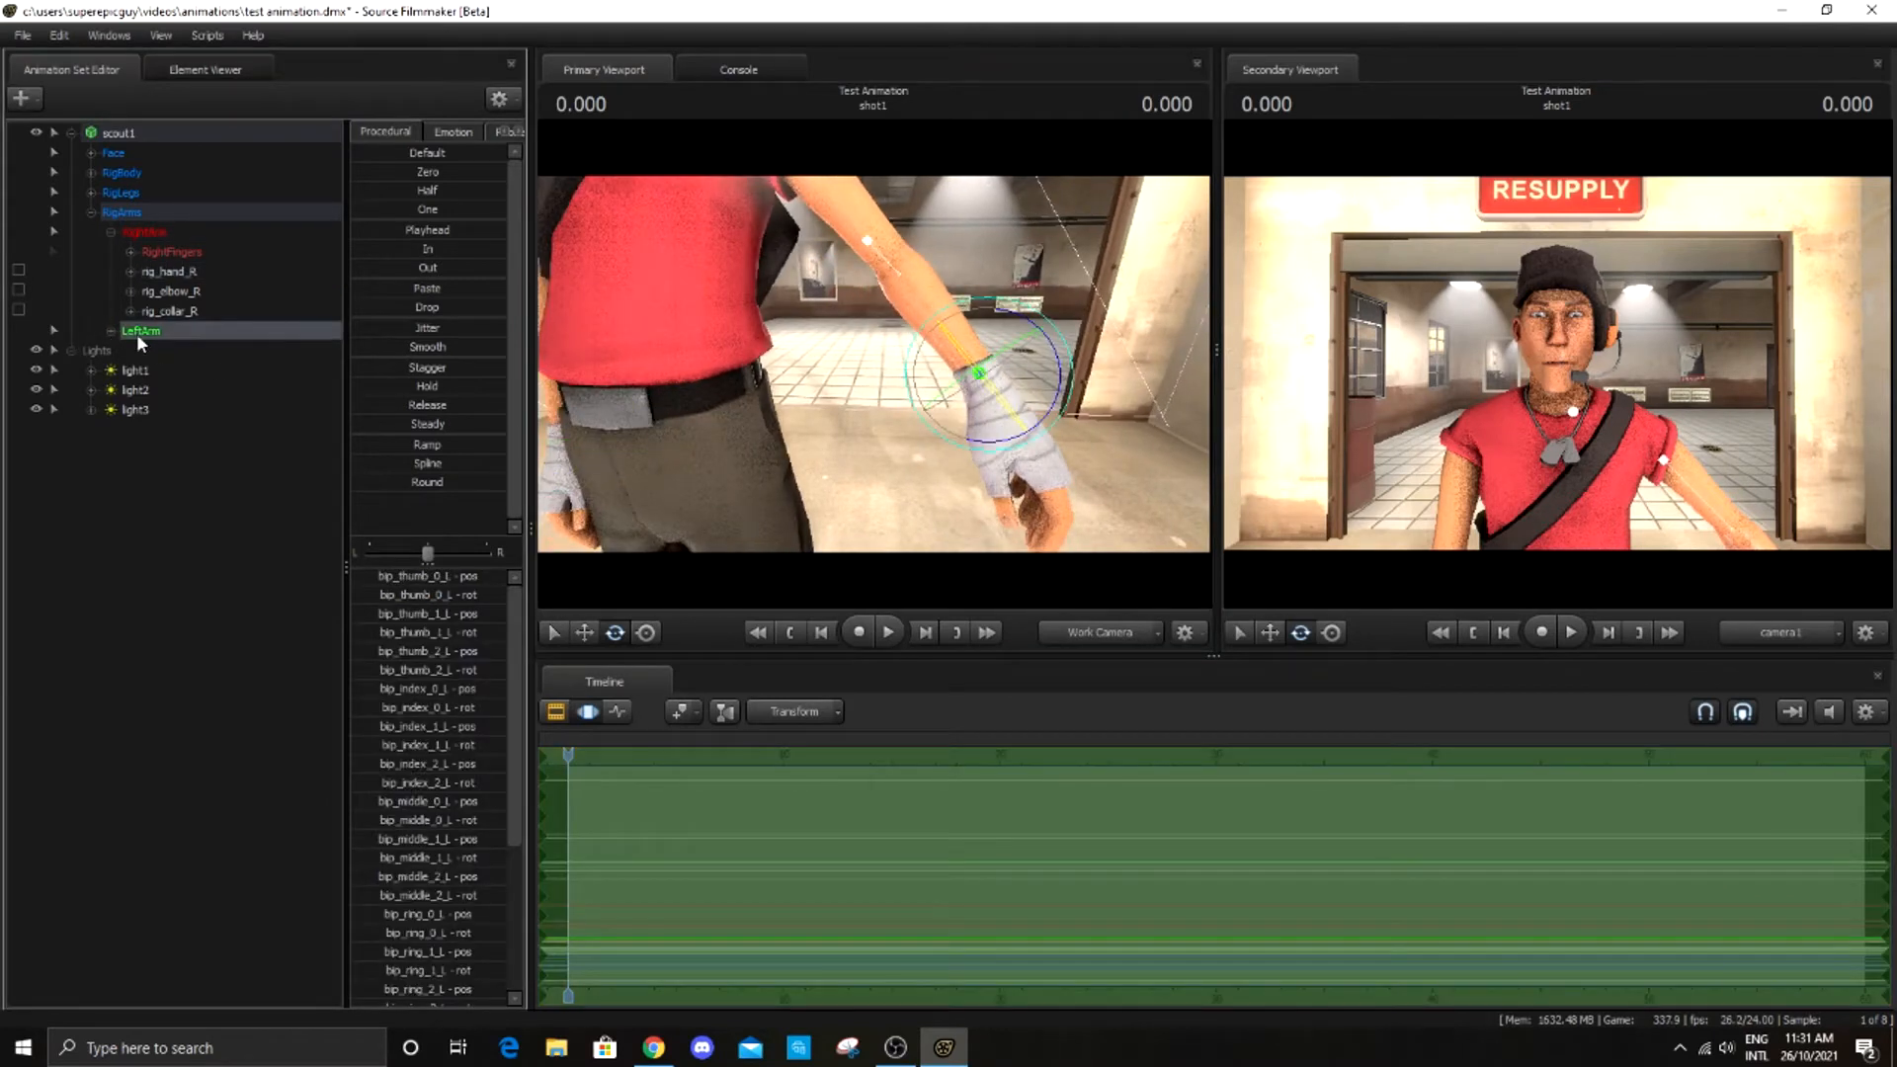
{"action": "left_click", "coordinate": [110, 331]}
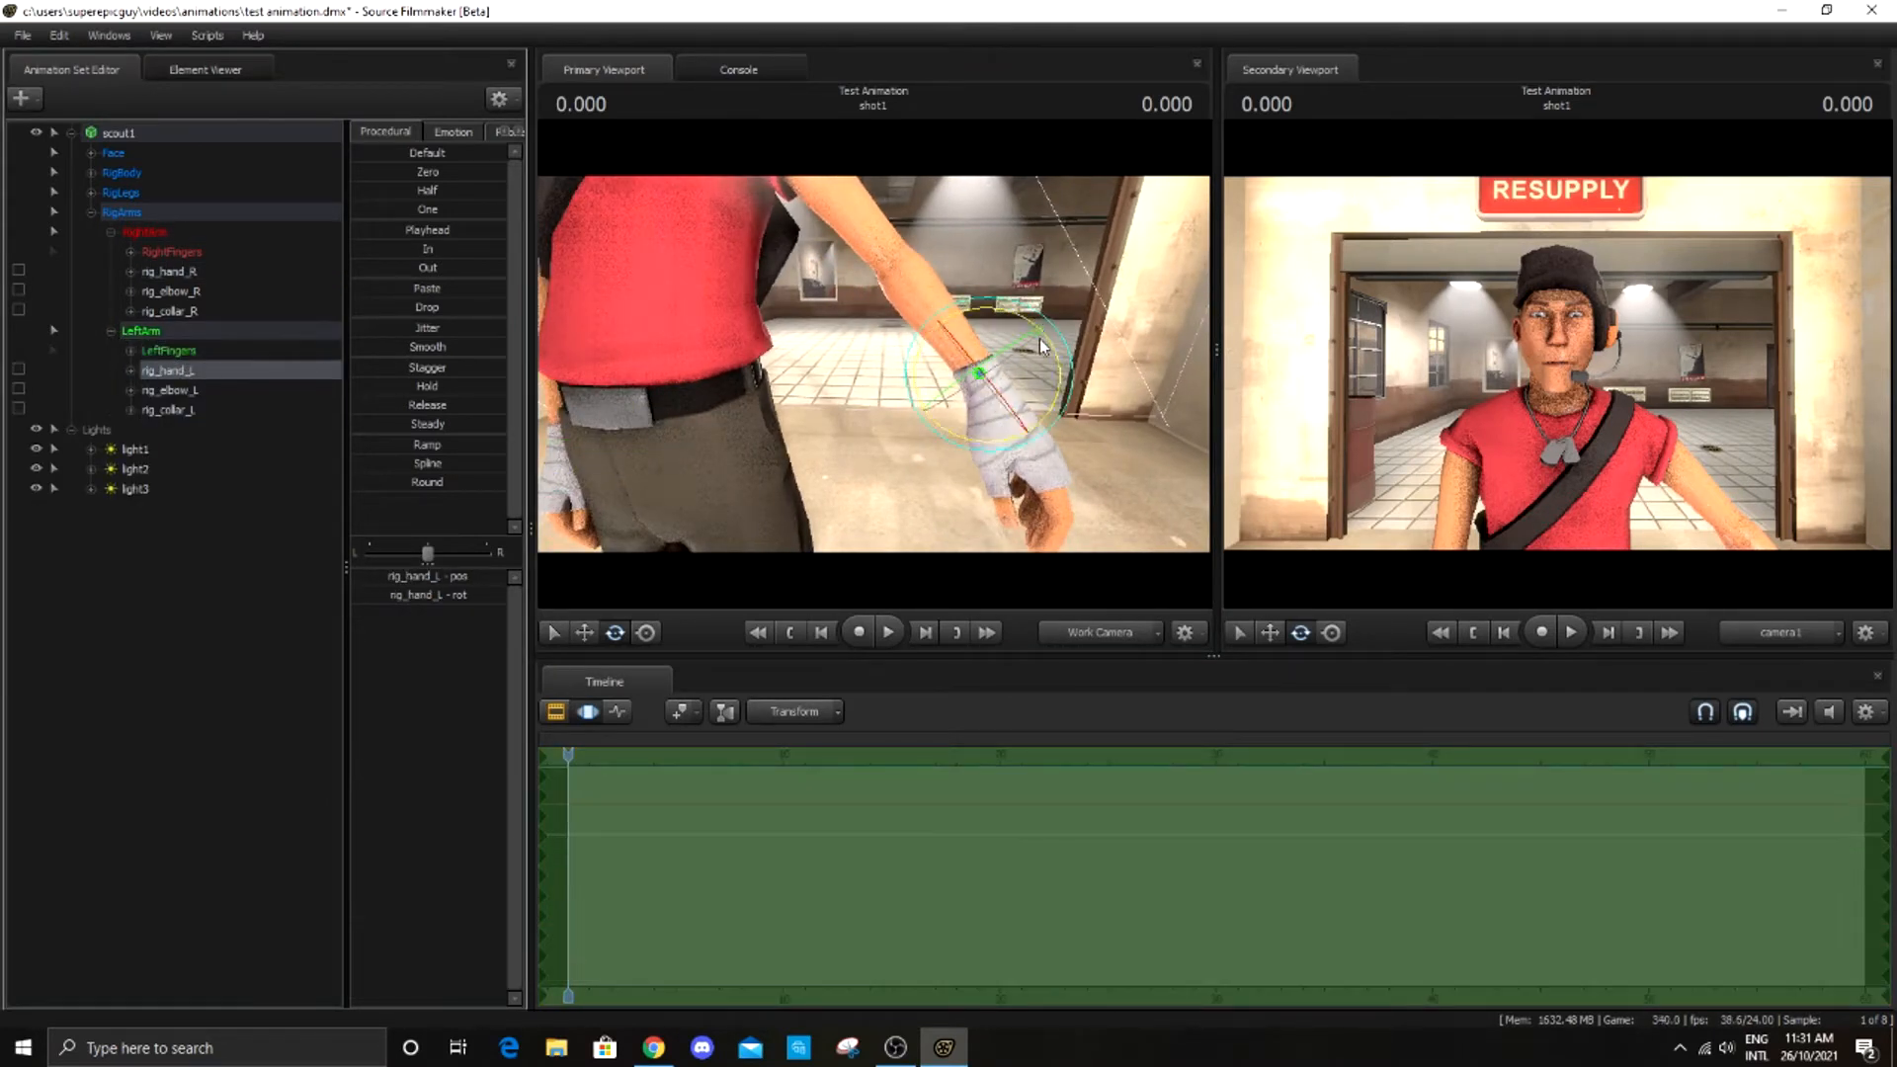
{"action": "left_click", "coordinate": [180, 370]}
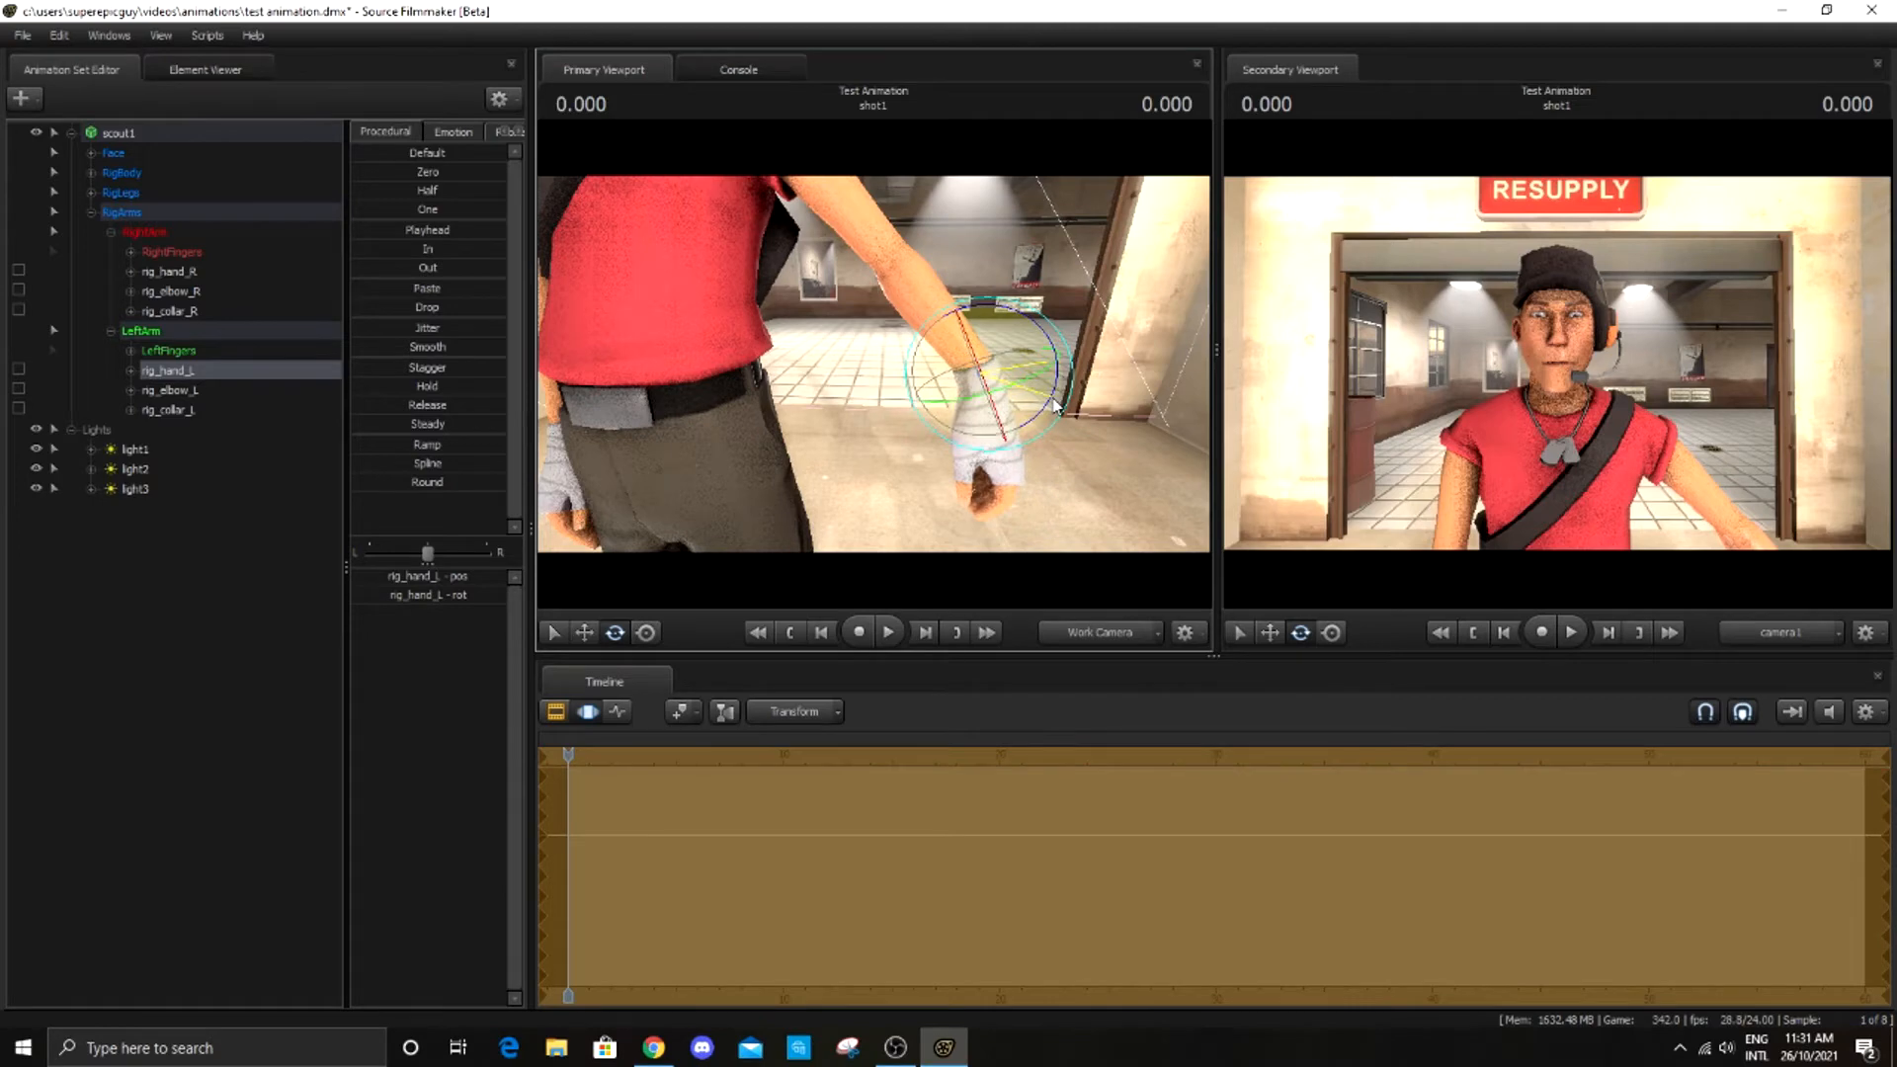
Move the left hand in beside the scout's left thigh and rotate it to match the lowered arm
{"action": "left_click", "coordinate": [585, 633]}
{"action": "left_click_drag", "start_coordinate": [1028, 385], "coordinate": [824, 367]}
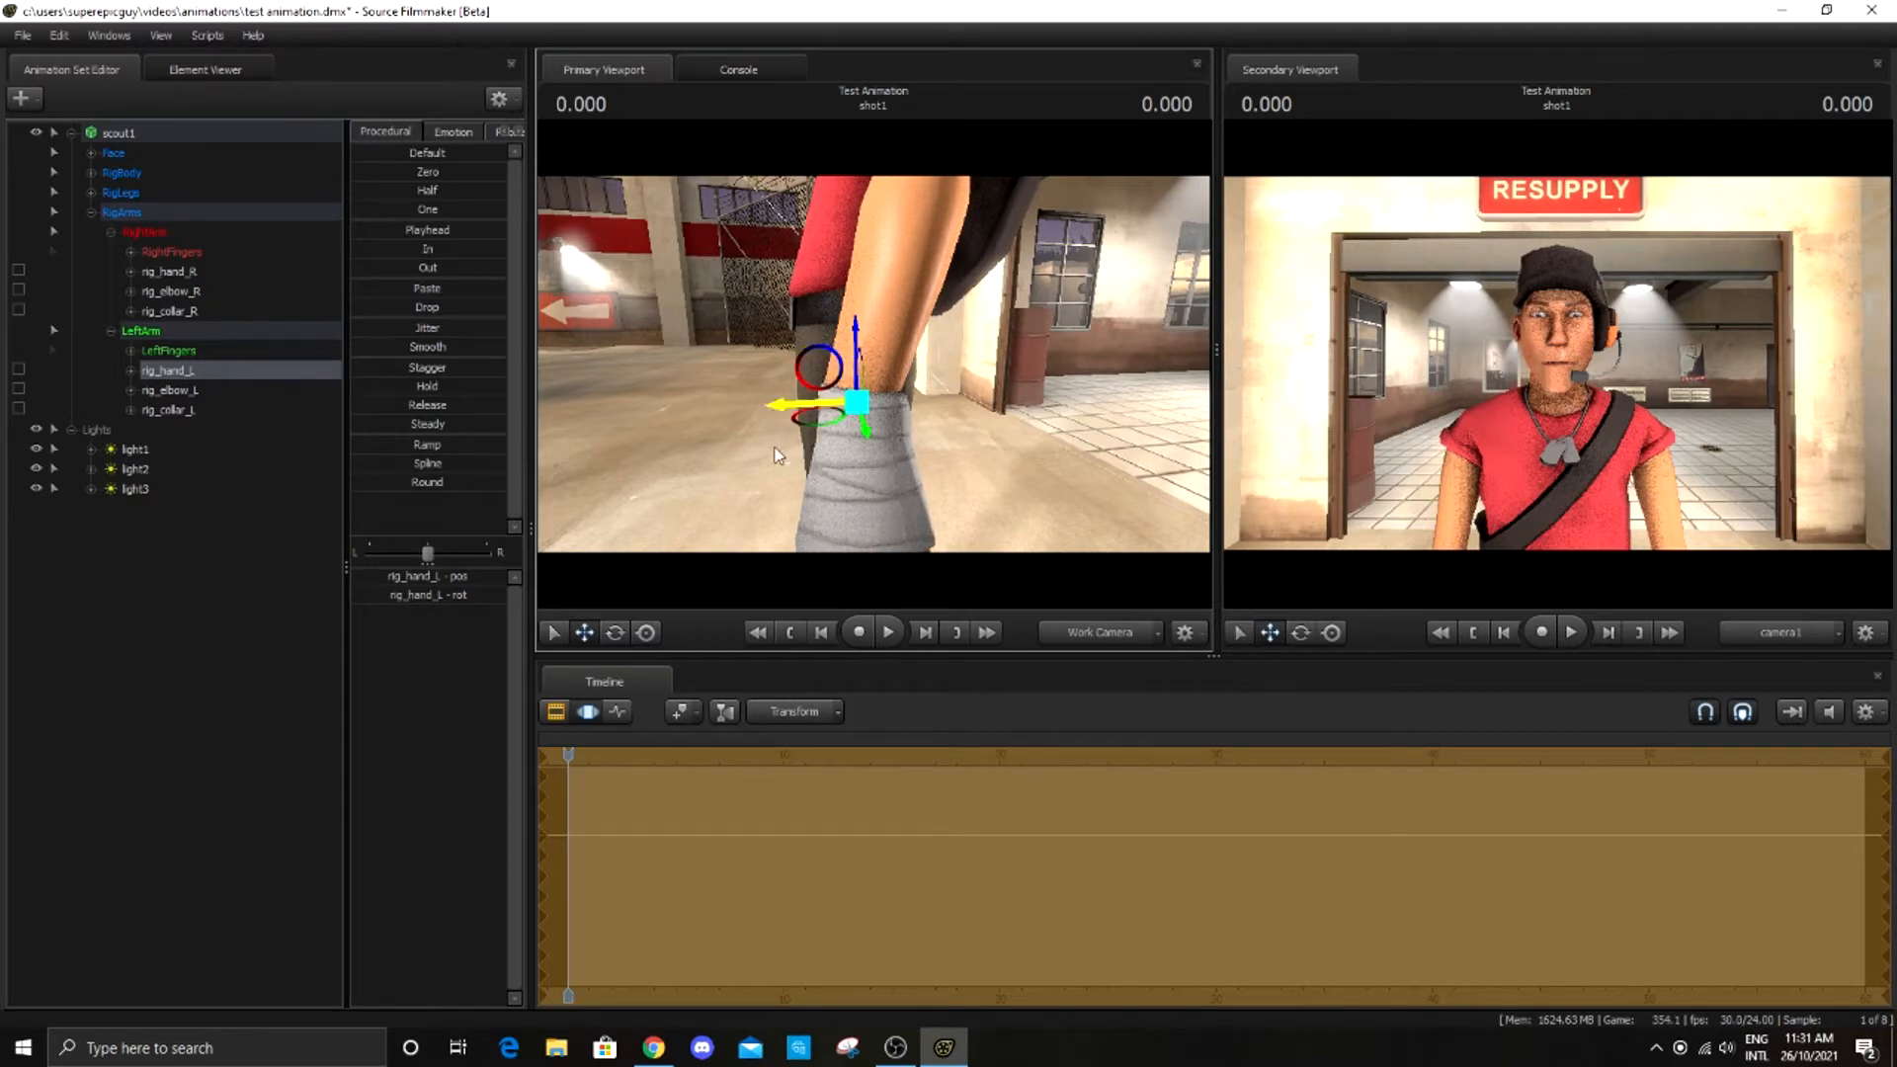
{"action": "left_click", "coordinate": [616, 634]}
{"action": "left_click_drag", "start_coordinate": [909, 457], "coordinate": [857, 291]}
Fine-tune the left hand's position so the arm hangs relaxed at the scout's side
{"action": "key", "text": "s"}
{"action": "key", "text": "w"}
{"action": "key", "text": "d"}
{"action": "left_click", "coordinate": [586, 634]}
{"action": "left_click_drag", "start_coordinate": [889, 371], "coordinate": [950, 281]}
Select scout1's Face controls, frame his head from the front, and adjust eyes_updown so he looks forward
{"action": "key", "text": "w"}
{"action": "key", "text": "d"}
{"action": "key", "text": "a"}
{"action": "key", "text": "s"}
{"action": "key", "text": "w"}
{"action": "key", "text": "w"}
{"action": "key", "text": "s"}
{"action": "key", "text": "a"}
{"action": "key", "text": "z"}
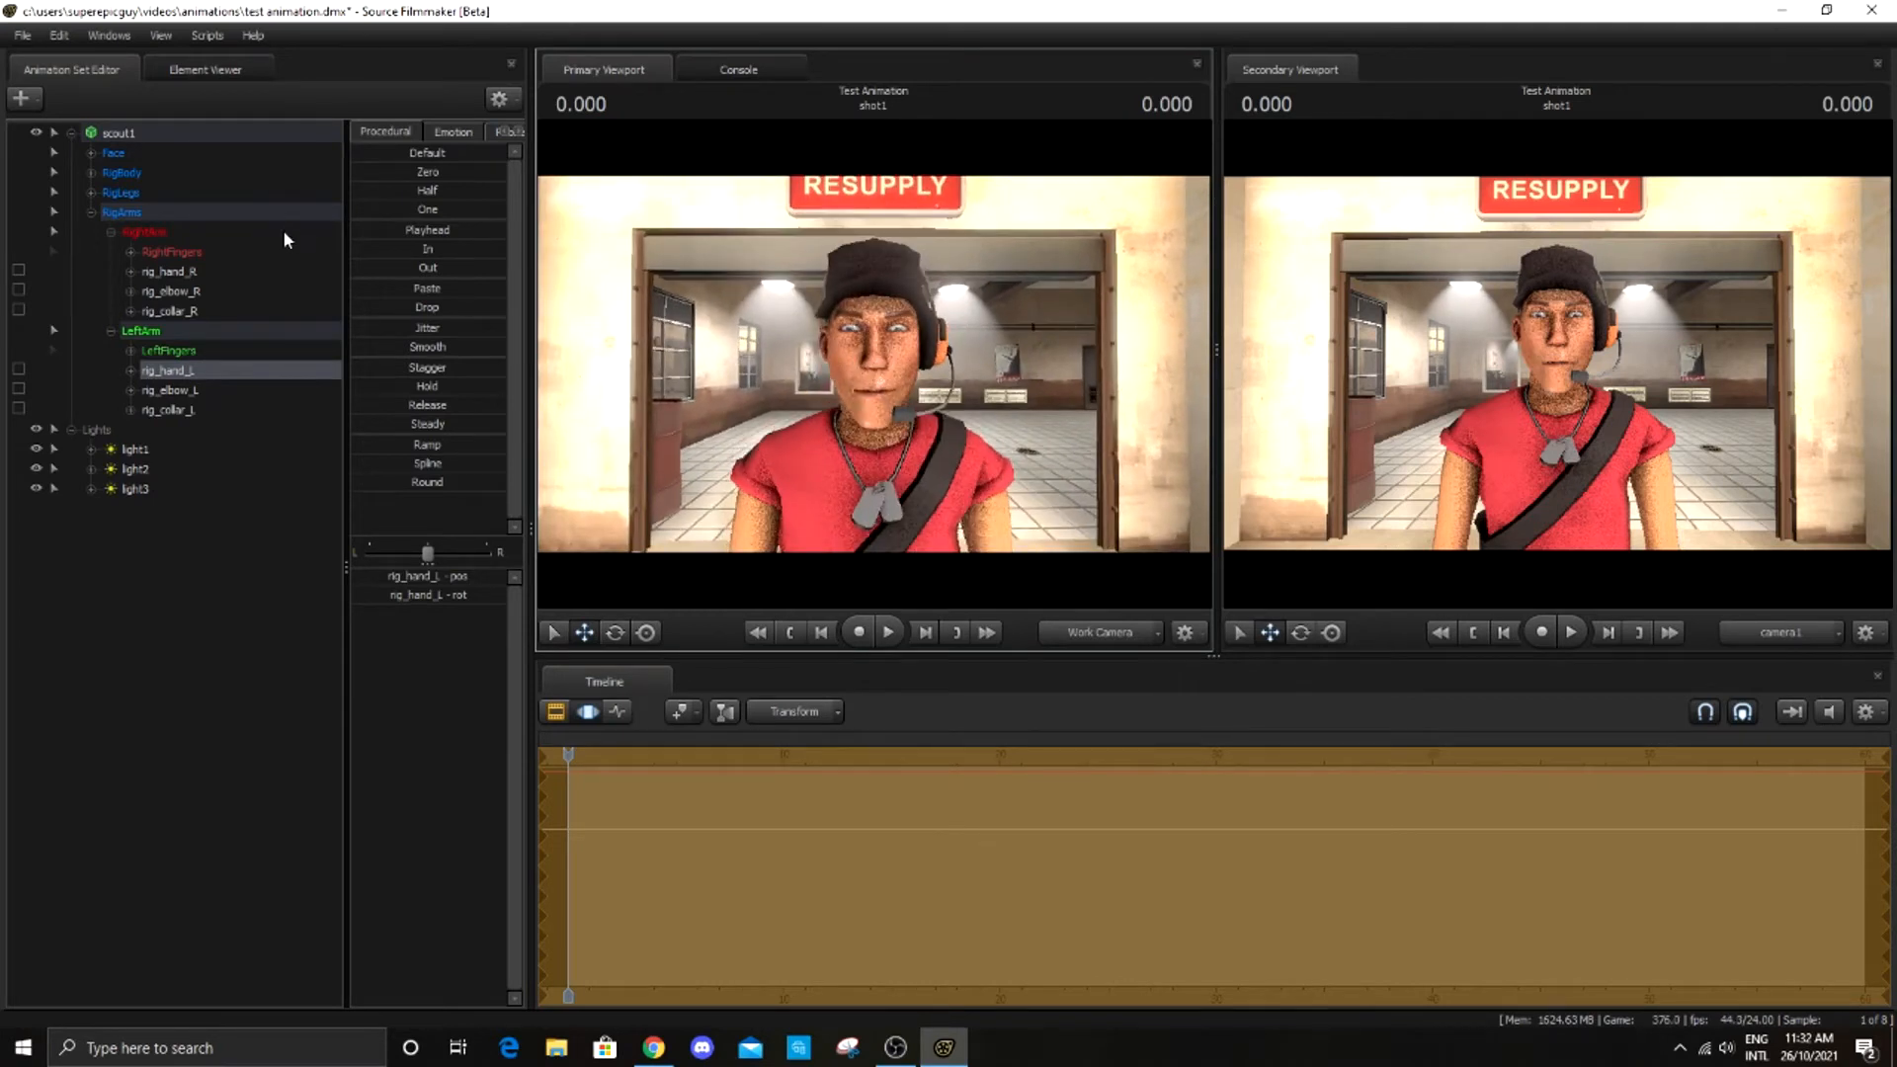
{"action": "left_click", "coordinate": [113, 153]}
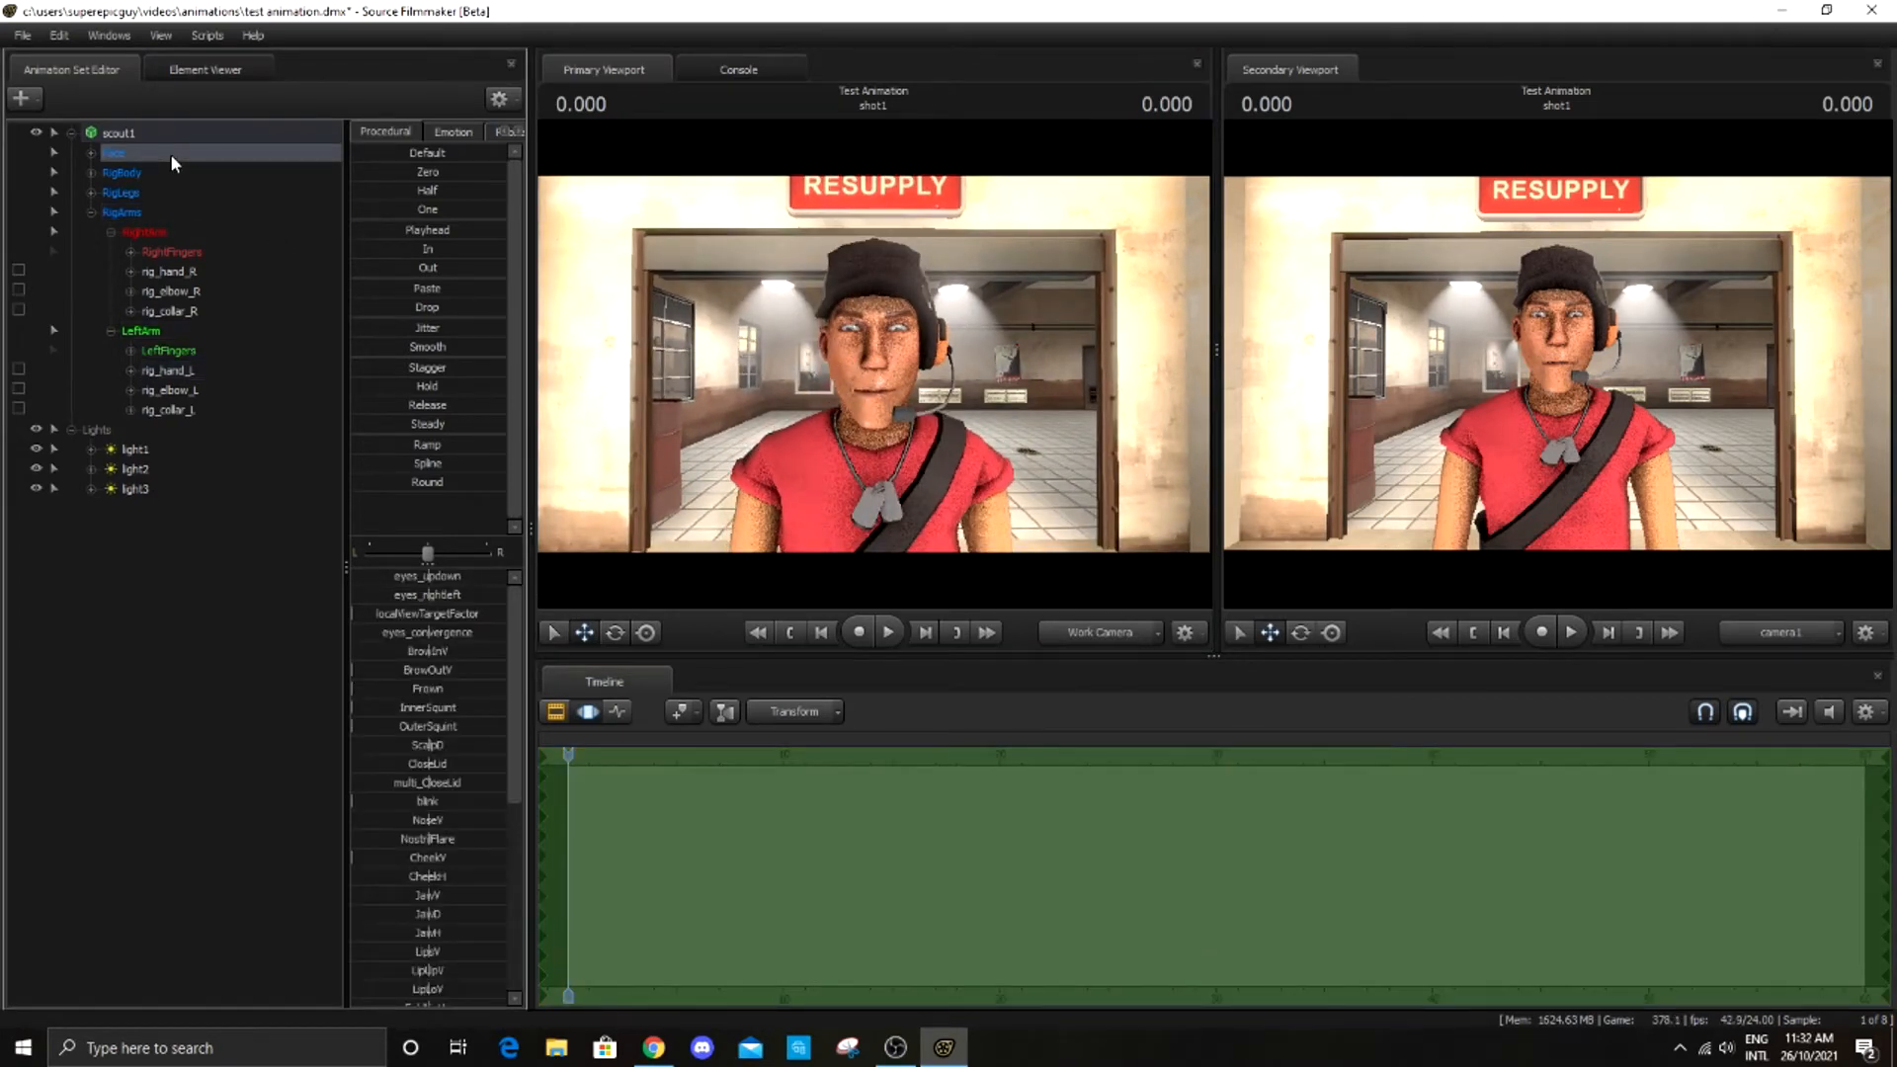
{"action": "left_click_drag", "start_coordinate": [861, 368], "coordinate": [861, 367]}
{"action": "key", "text": "w"}
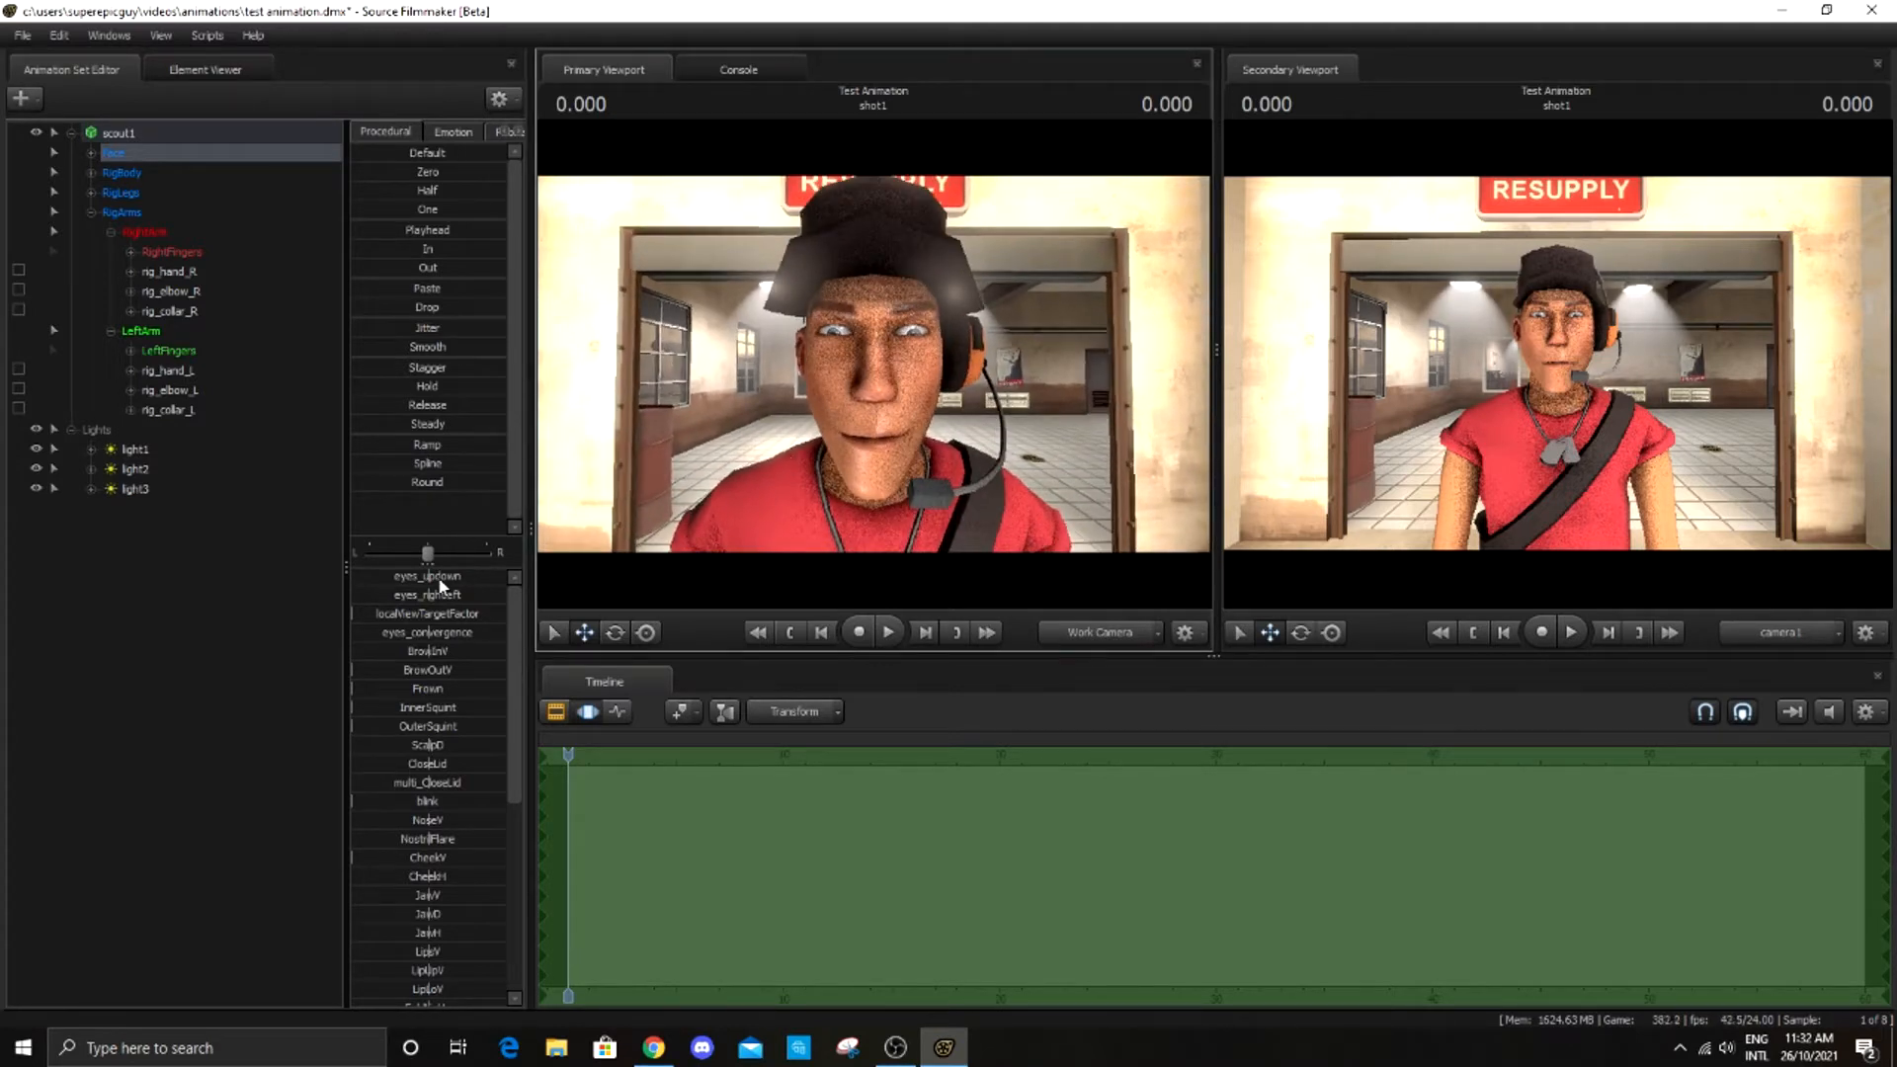
{"action": "left_click_drag", "start_coordinate": [449, 583], "coordinate": [440, 583]}
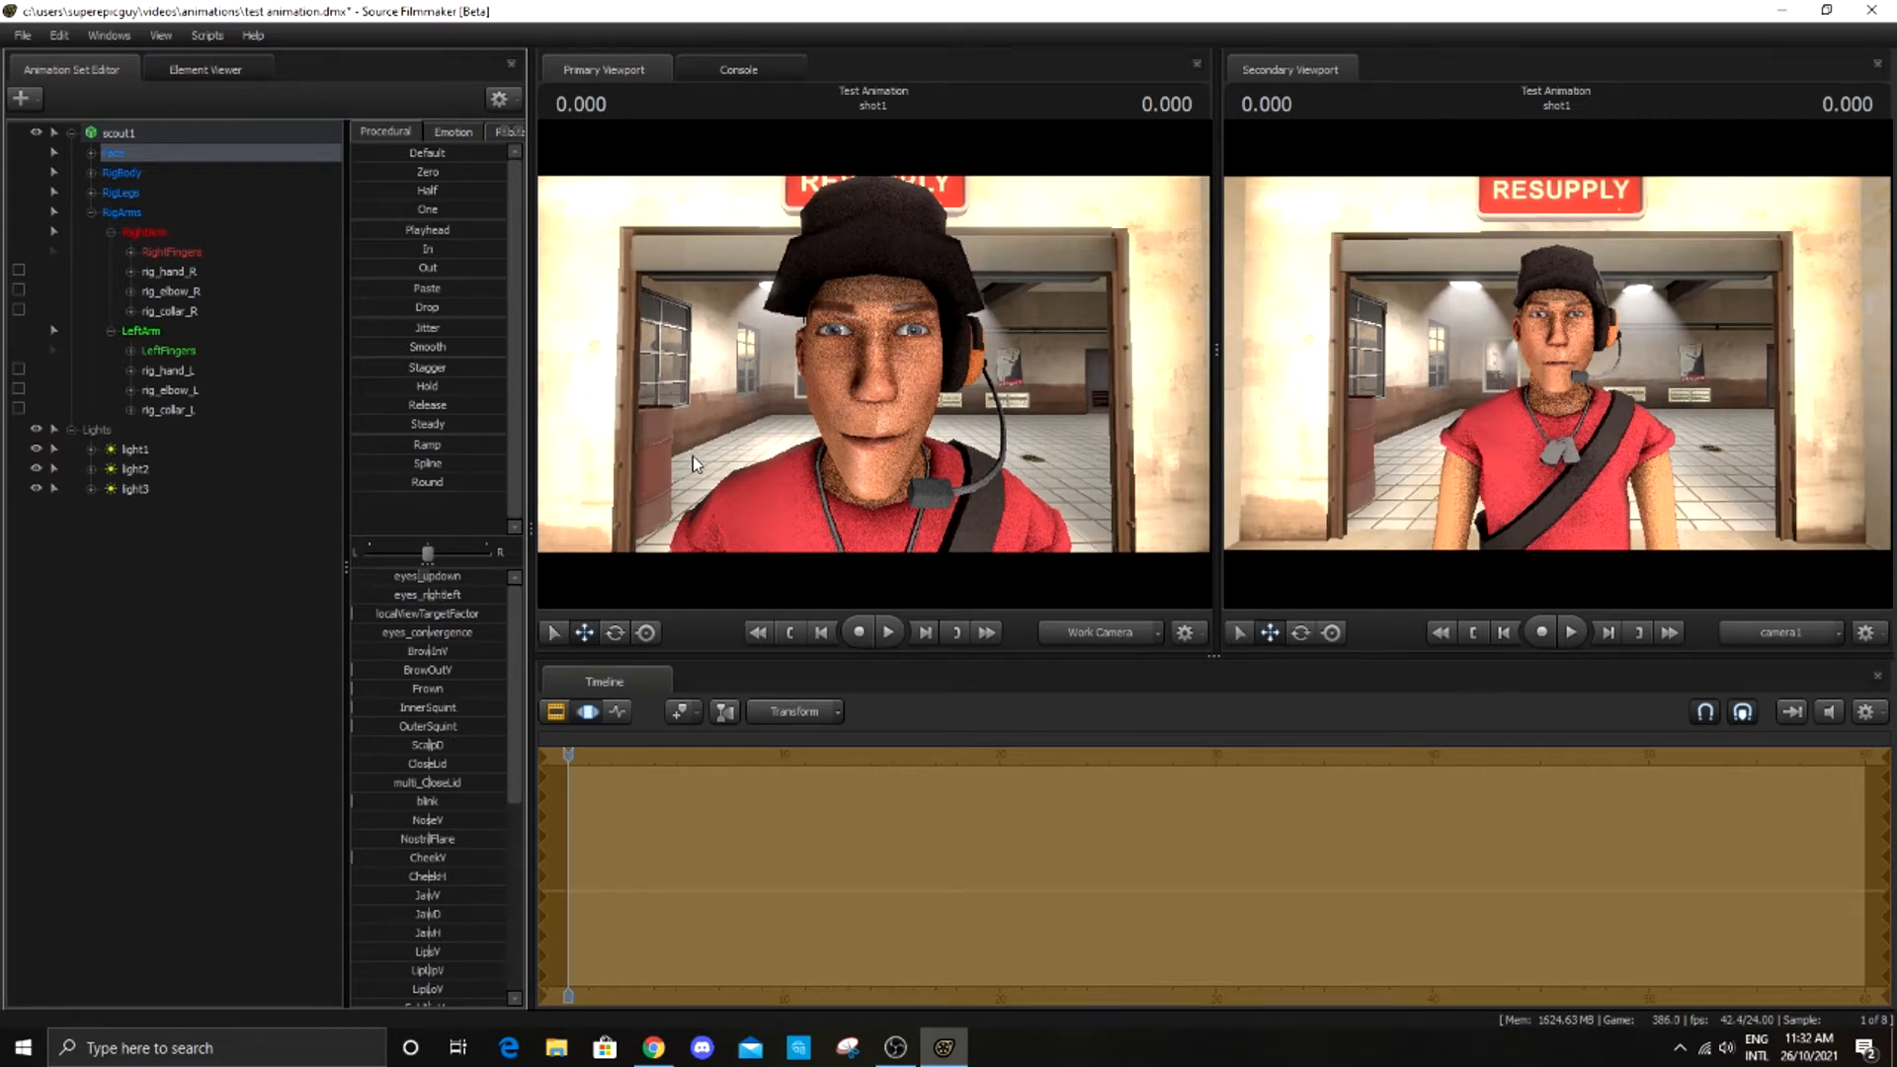
Reduce the CloseLid value to widen the scout's eyes, working from a closer view of his face
{"action": "left_click_drag", "start_coordinate": [695, 465], "coordinate": [688, 466]}
{"action": "key", "text": "x"}
{"action": "left_click_drag", "start_coordinate": [861, 374], "coordinate": [858, 381]}
{"action": "key", "text": "w"}
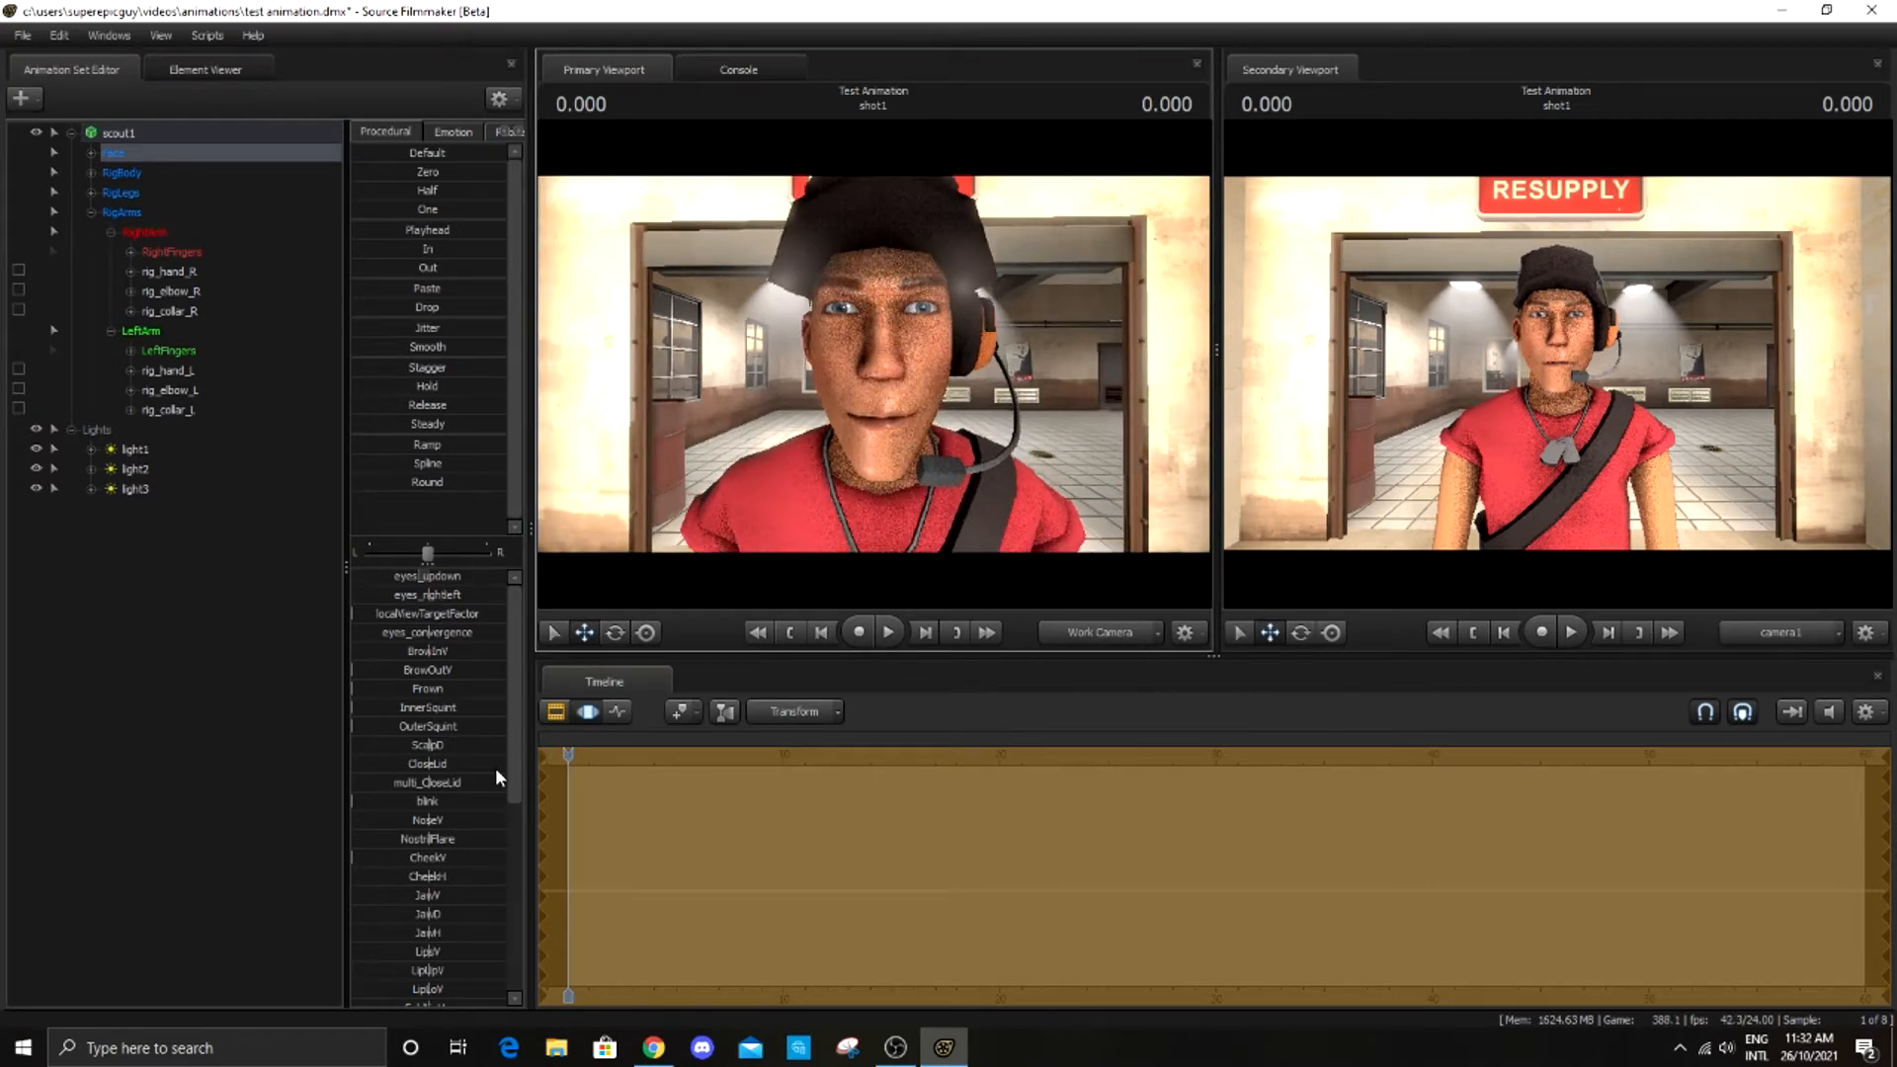
{"action": "left_click_drag", "start_coordinate": [473, 763], "coordinate": [441, 763]}
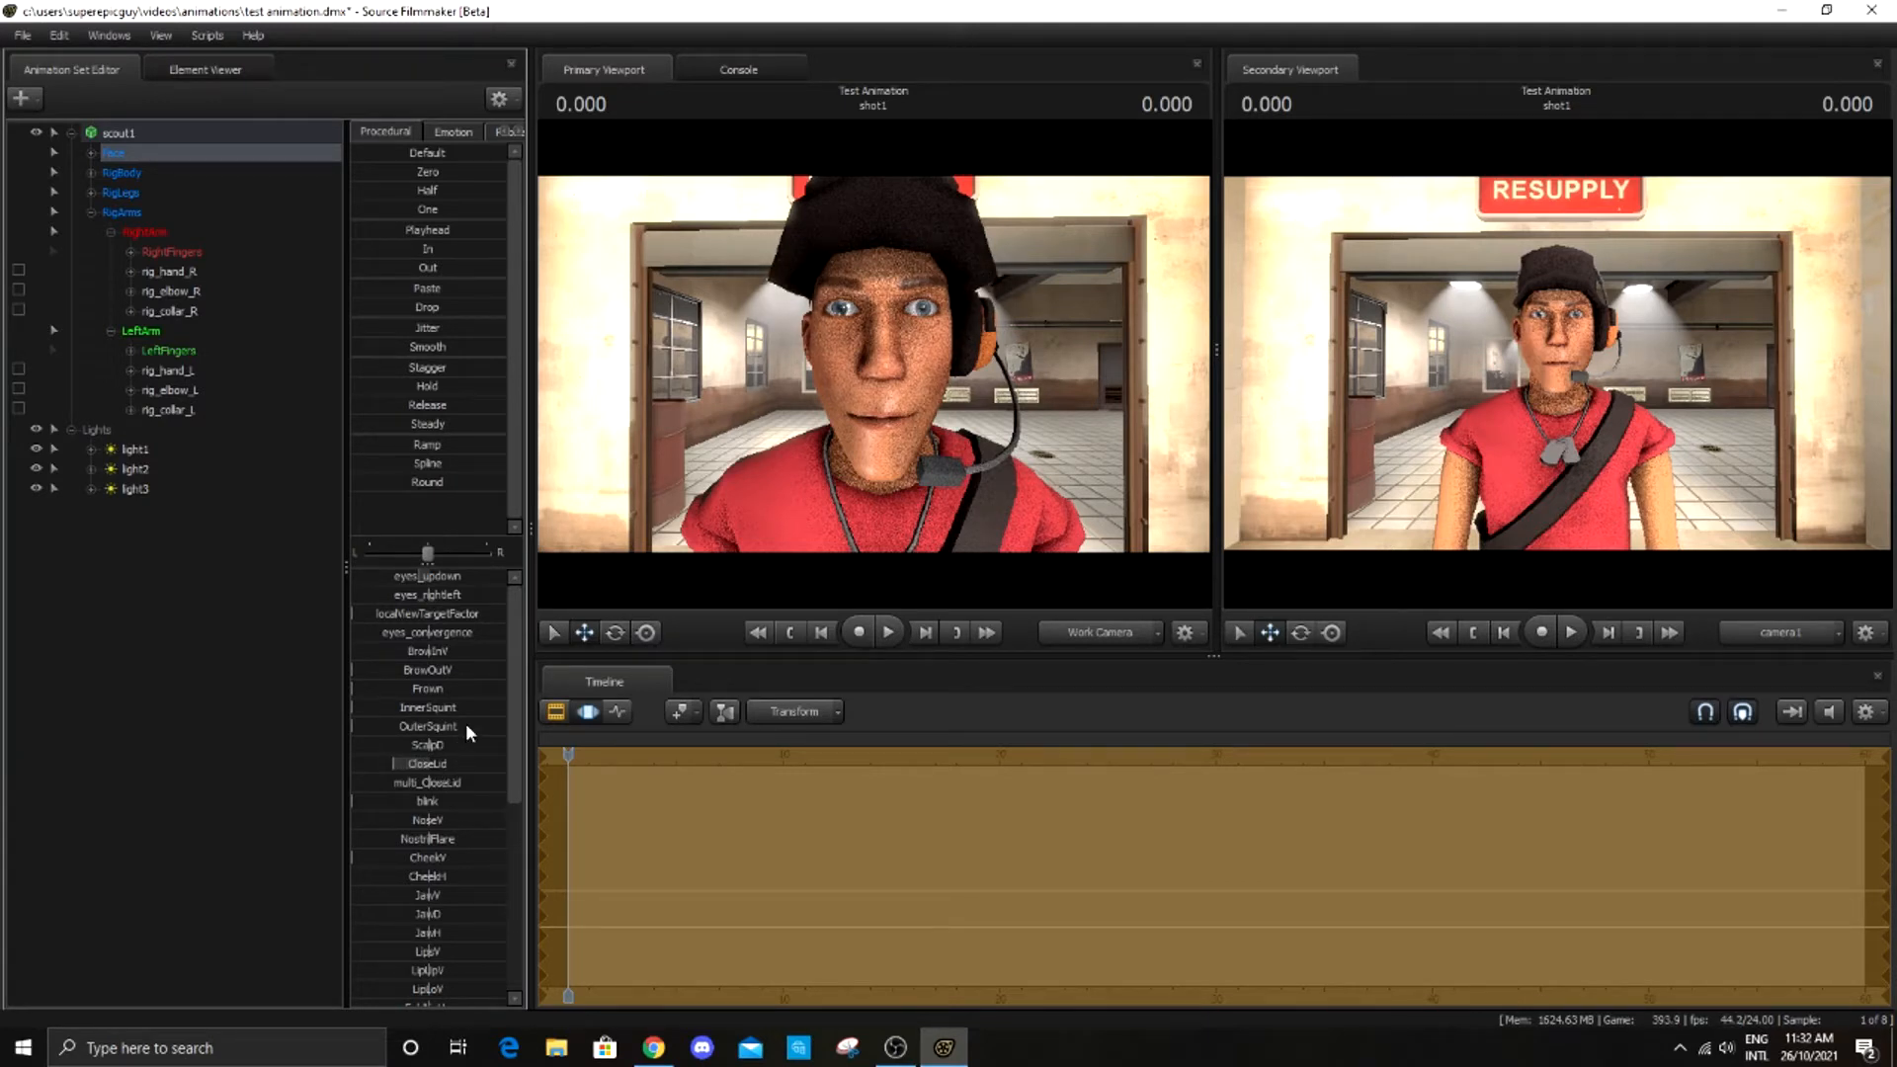
Lower the scout's inner brows with BrowInV and raise Frown to its maximum
{"action": "mouse_move", "coordinate": [432, 651]}
{"action": "left_mouse_down"}
{"action": "mouse_move", "coordinate": [479, 651]}
{"action": "mouse_move", "coordinate": [393, 654]}
{"action": "mouse_move", "coordinate": [504, 688]}
{"action": "left_mouse_up"}
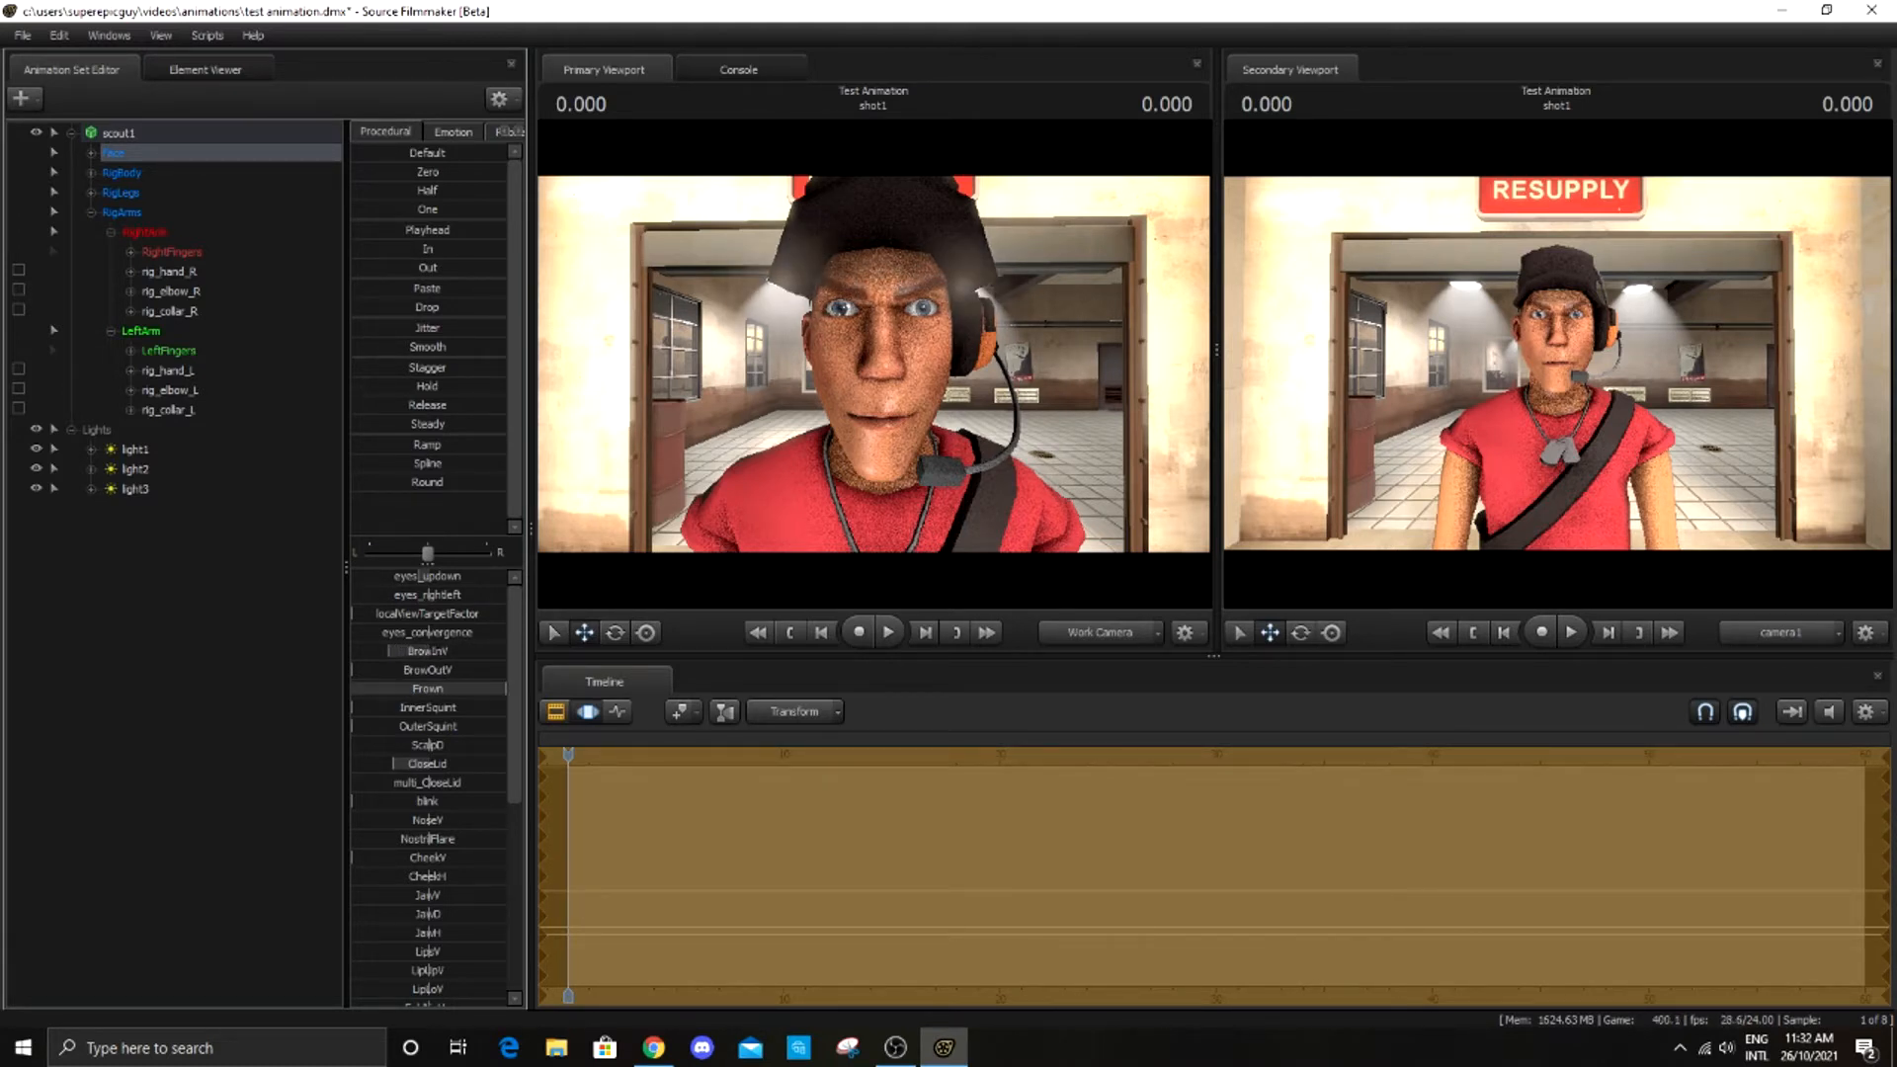
{"action": "mouse_move", "coordinate": [504, 689]}
{"action": "left_mouse_down"}
{"action": "mouse_move", "coordinate": [354, 688]}
{"action": "mouse_move", "coordinate": [505, 688]}
{"action": "left_mouse_up"}
Raise the scout's Smile control to its maximum and reframe the work camera on his upper body
{"action": "left_click_drag", "start_coordinate": [844, 459], "coordinate": [847, 454]}
{"action": "key", "text": "s"}
{"action": "key", "text": "s"}
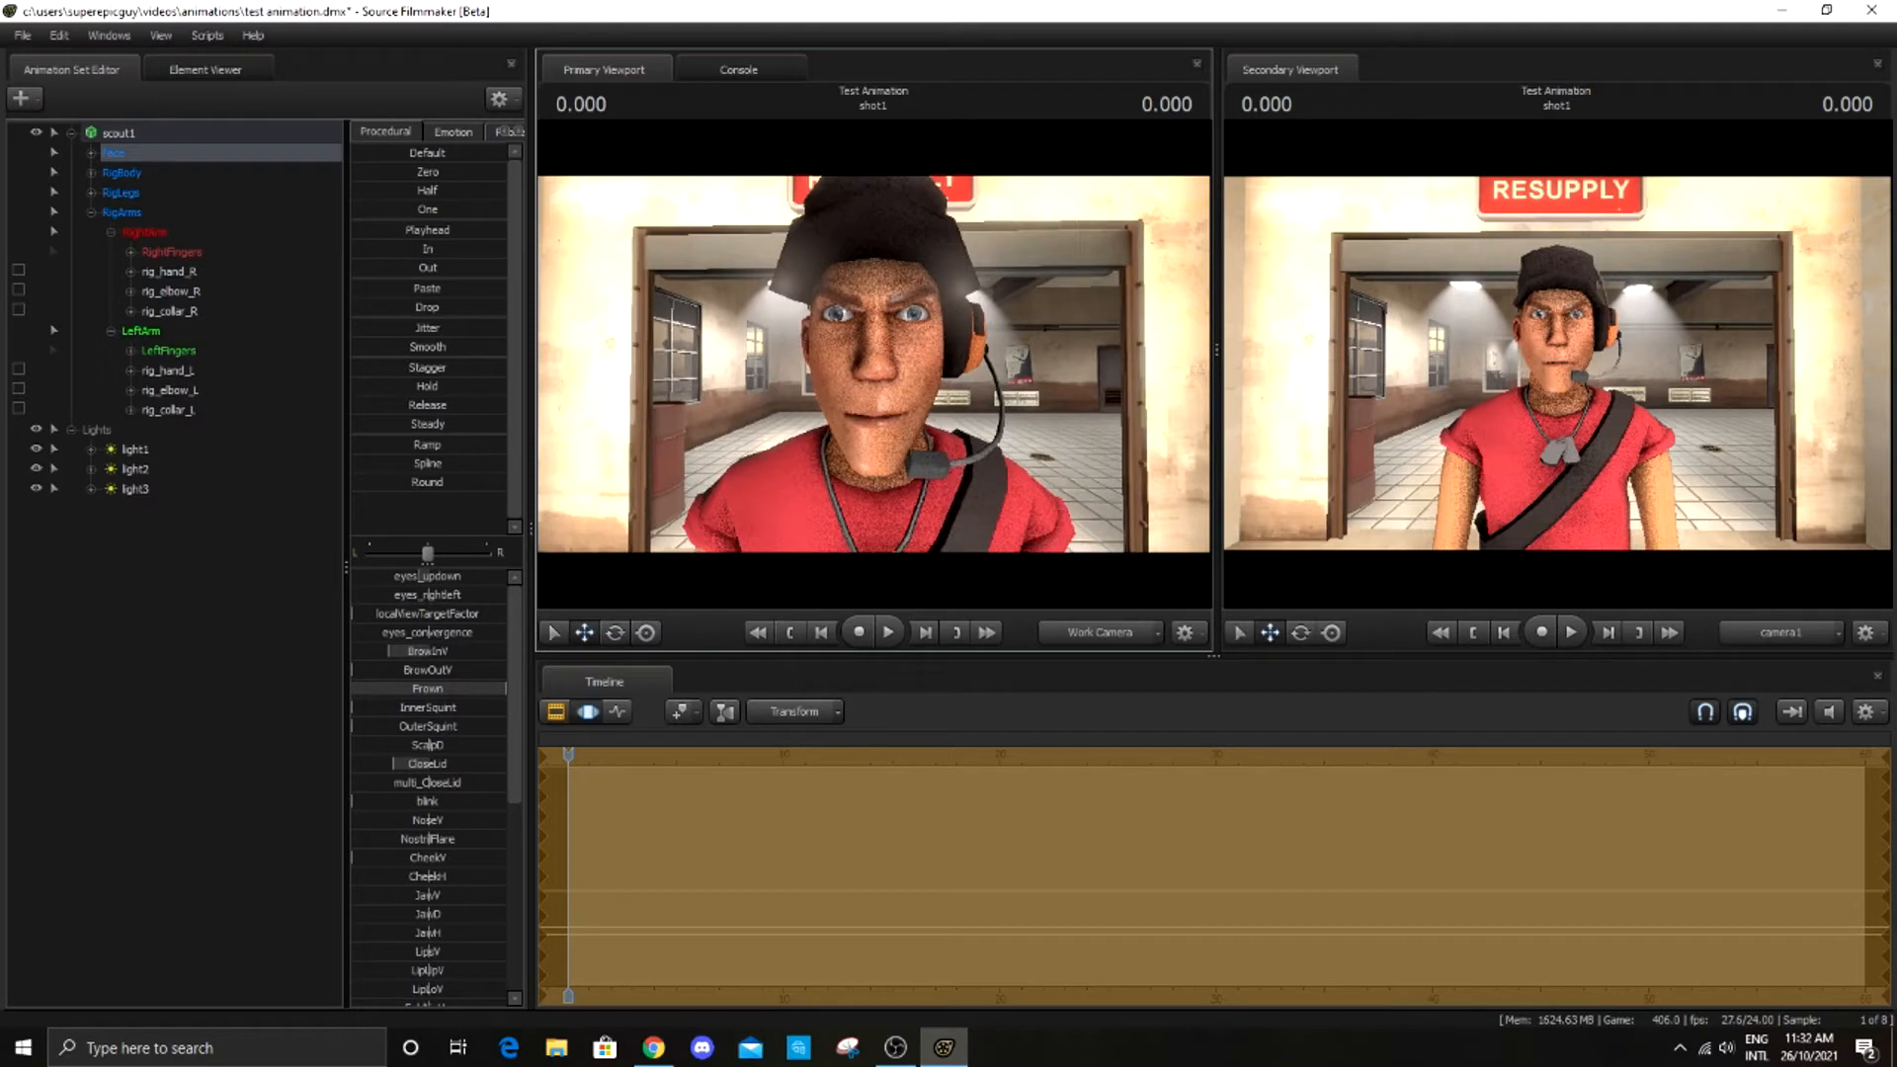
{"action": "scroll", "coordinate": [470, 850], "scroll_direction": "down", "scroll_amount": 4}
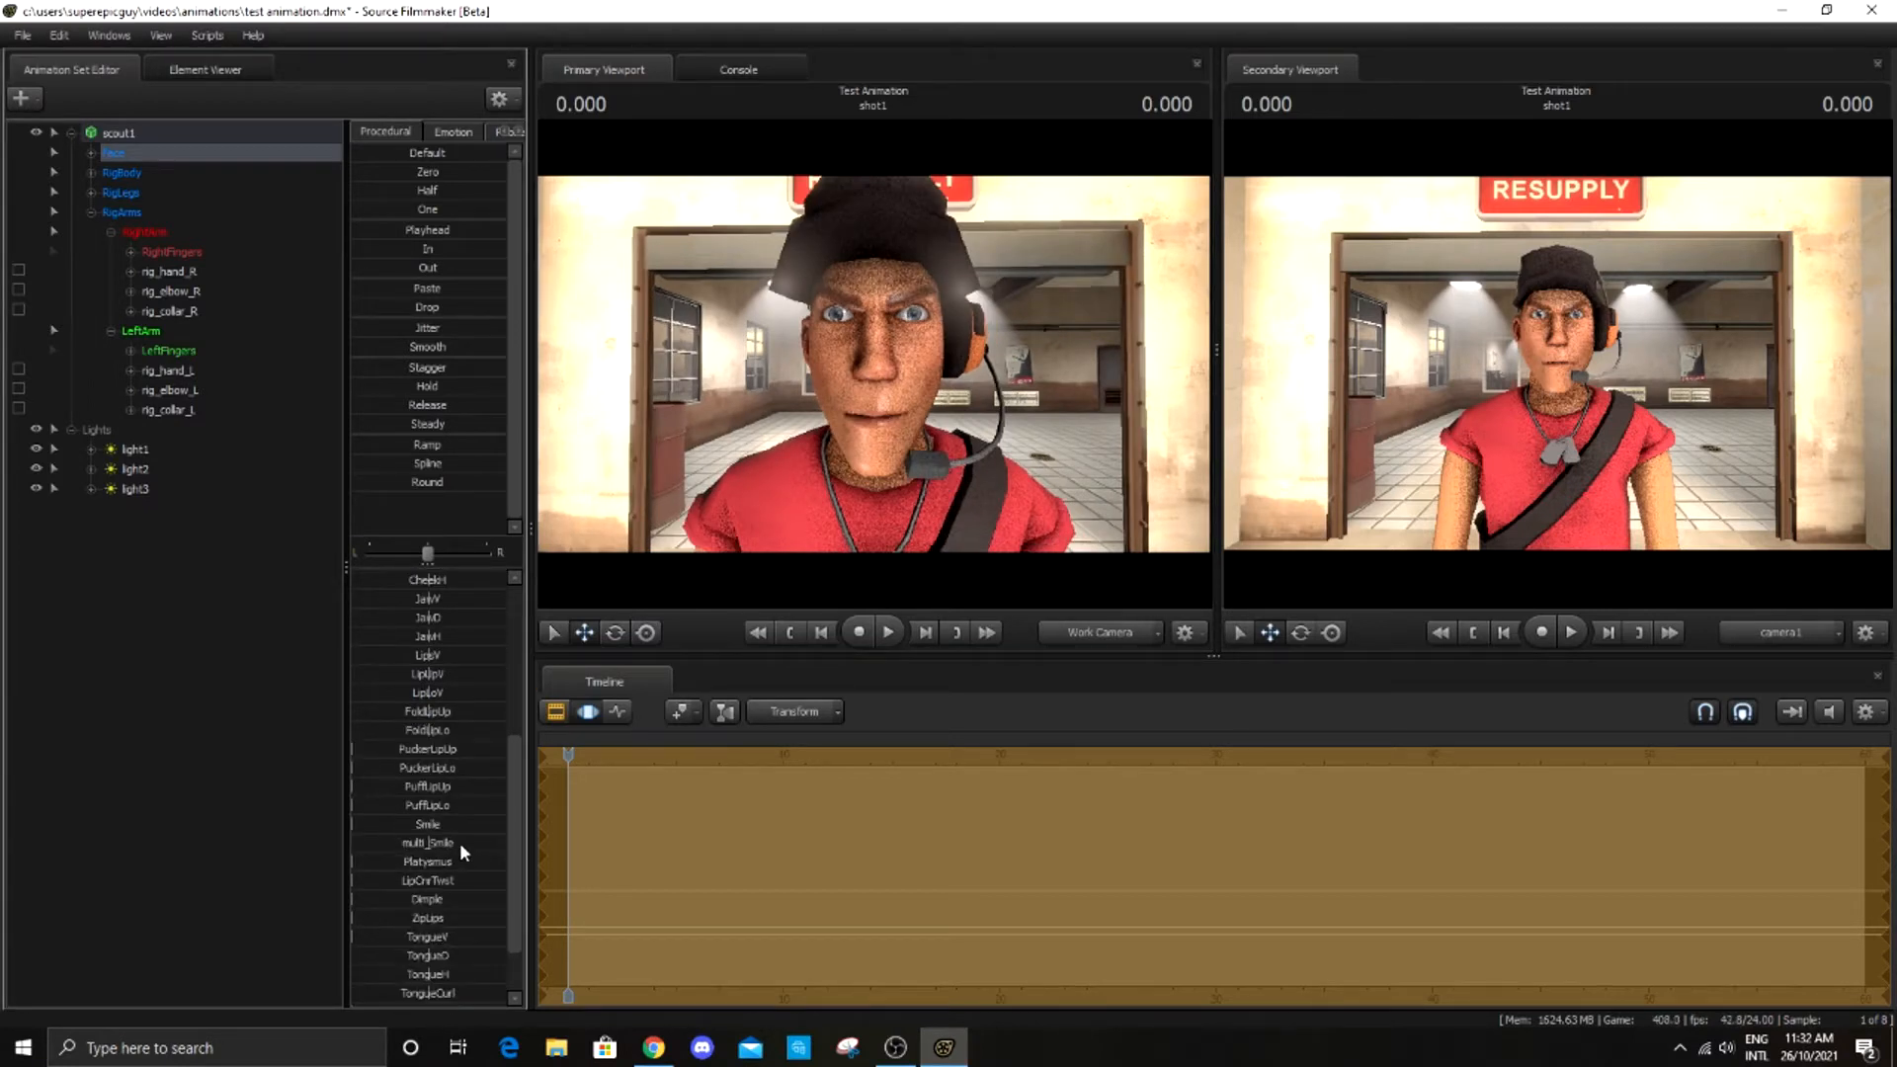
{"action": "left_click_drag", "start_coordinate": [388, 883], "coordinate": [429, 883]}
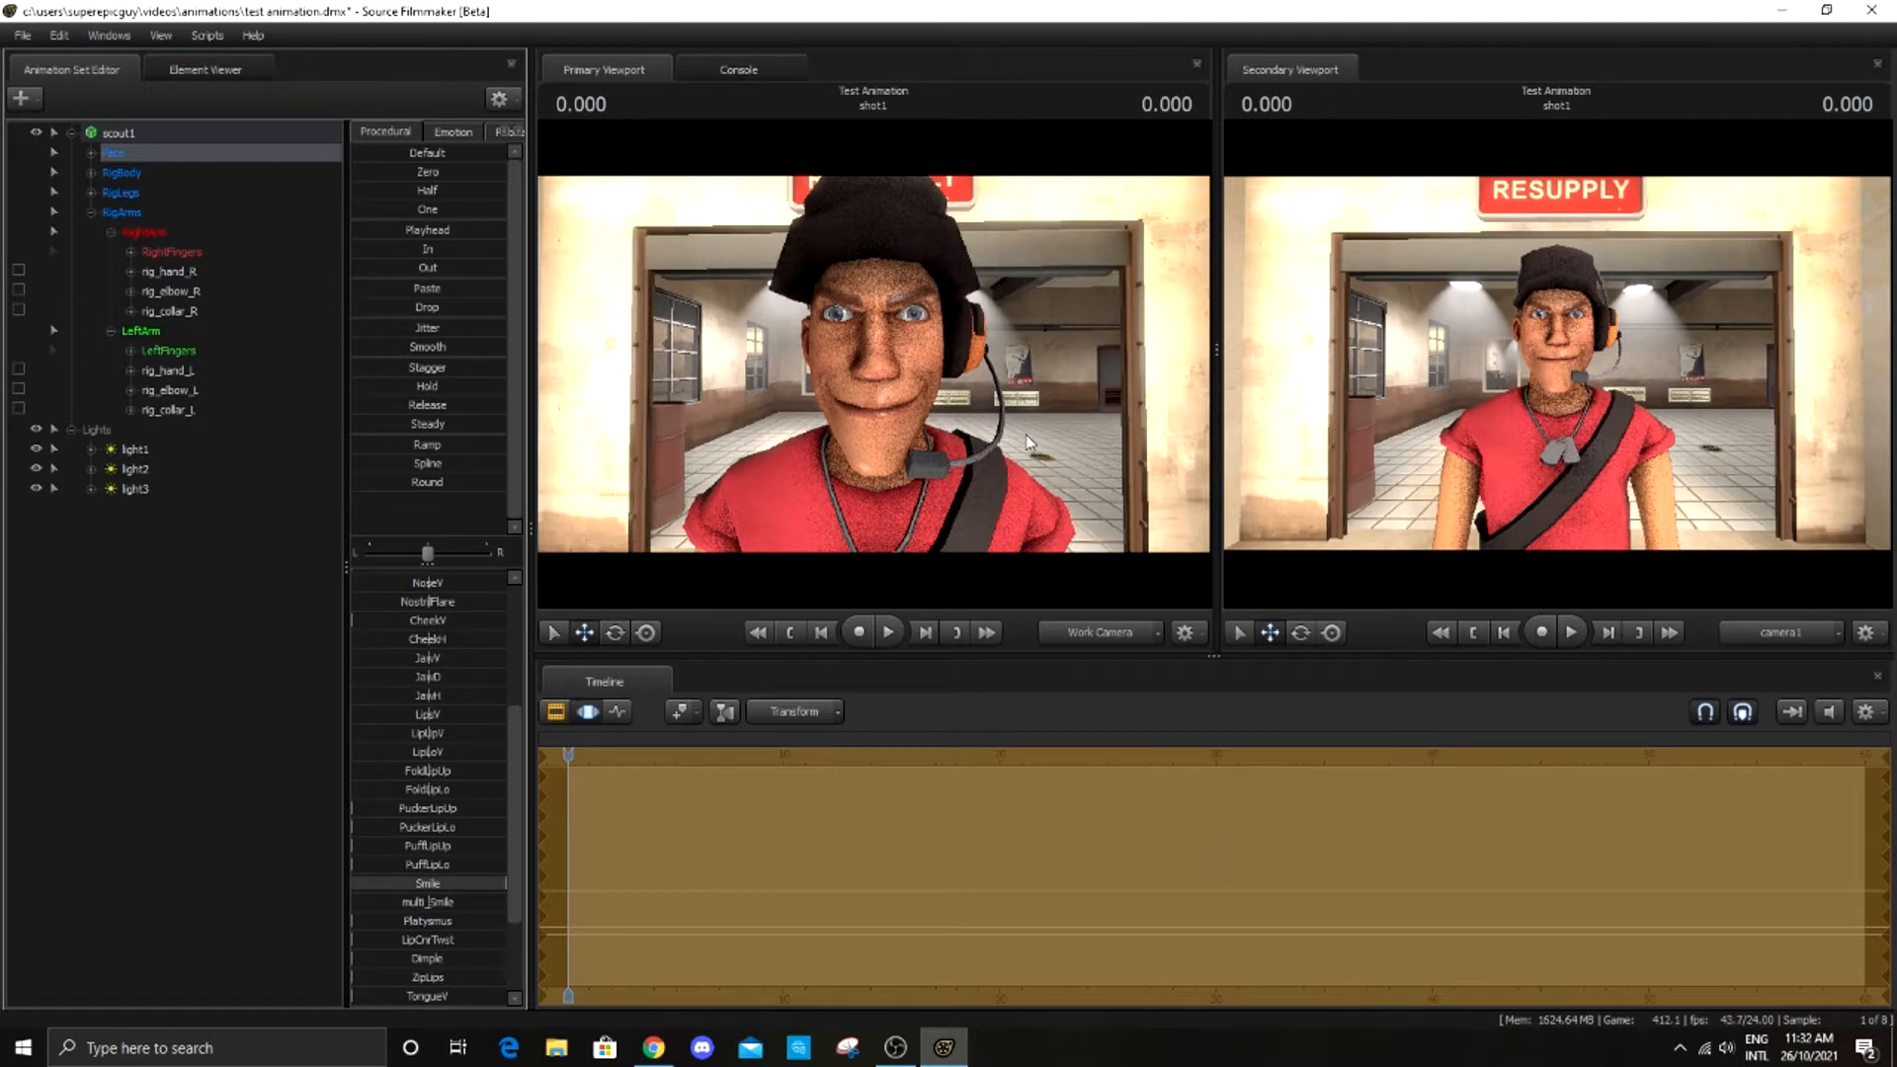
{"action": "key", "text": "s"}
{"action": "left_click_drag", "start_coordinate": [953, 407], "coordinate": [960, 397]}
{"action": "key", "text": "w"}
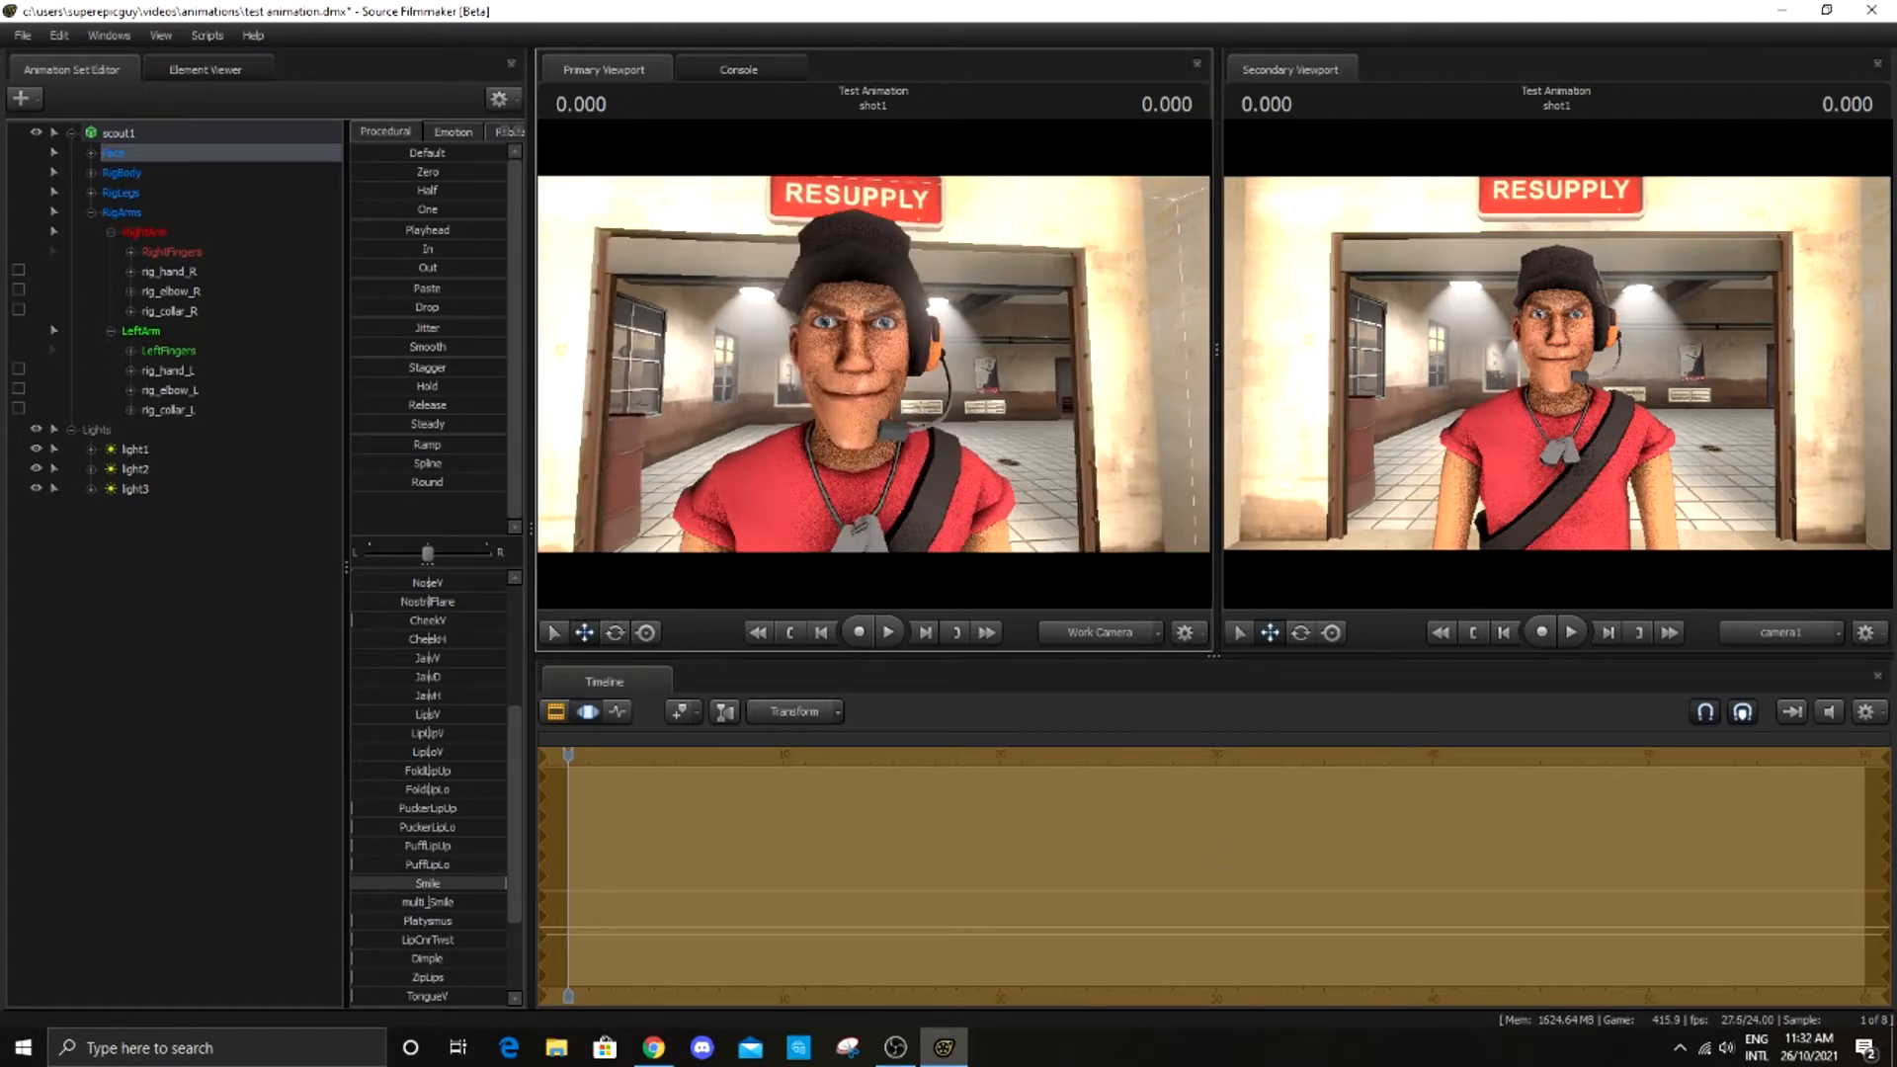
{"action": "key", "text": "s"}
{"action": "left_click_drag", "start_coordinate": [960, 398], "coordinate": [874, 372]}
{"action": "key", "text": "d"}
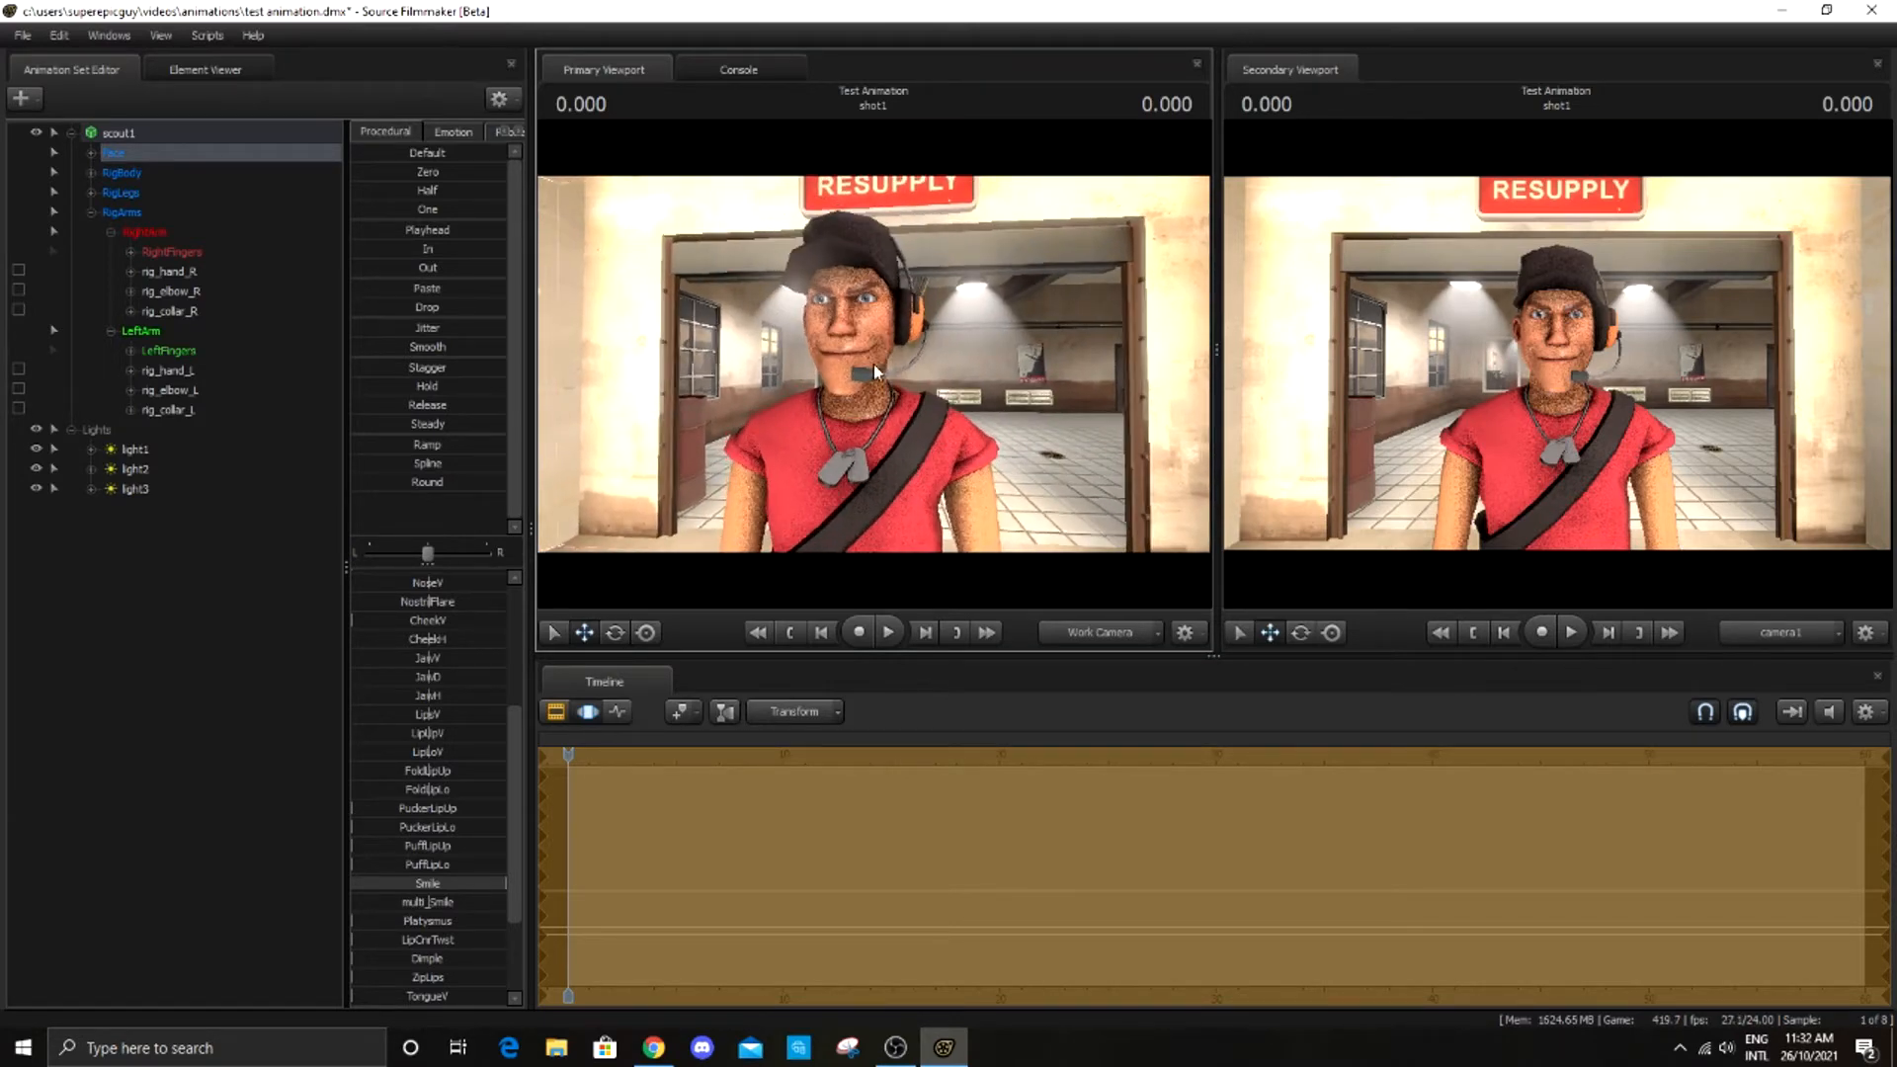
Switch the timeline to the clip editor, start adding a clip to the Dialog track, and filter the WAVs by "scout"
{"action": "left_click", "coordinate": [556, 719]}
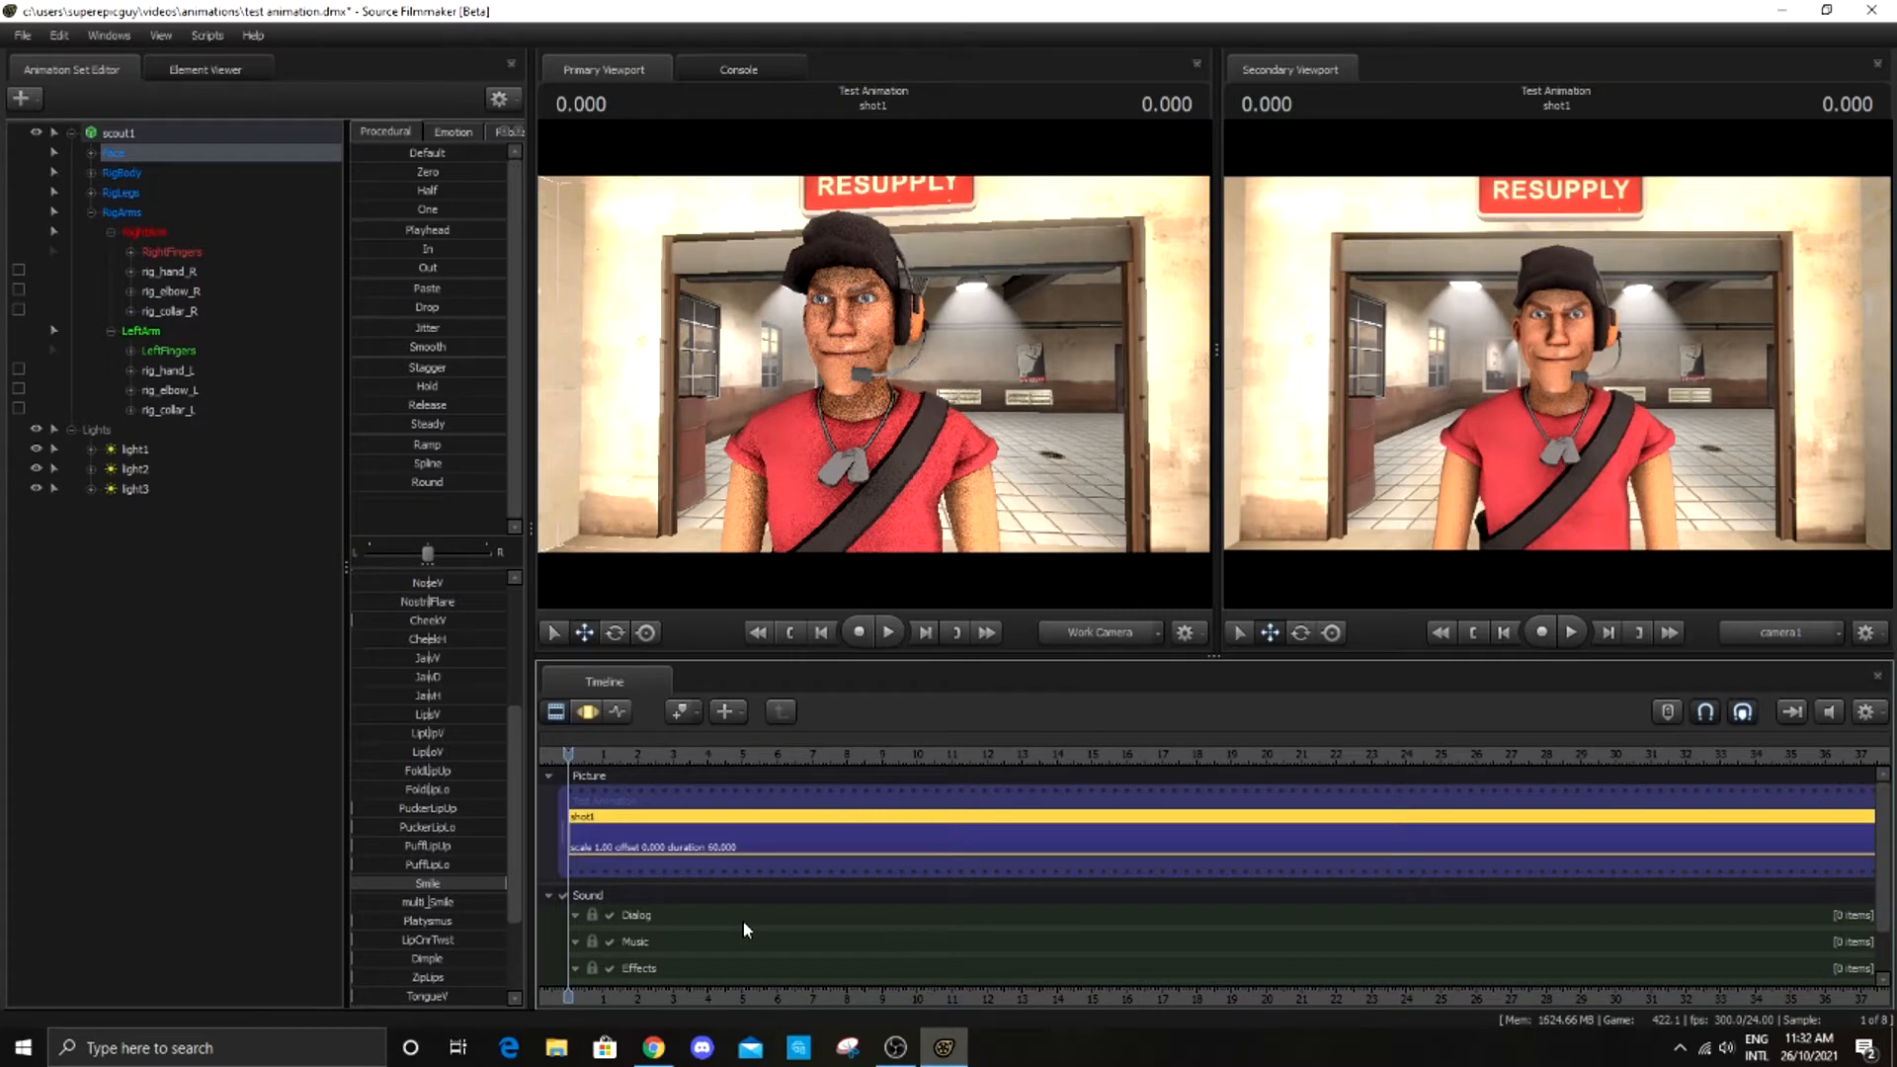
{"action": "right_click", "coordinate": [697, 919]}
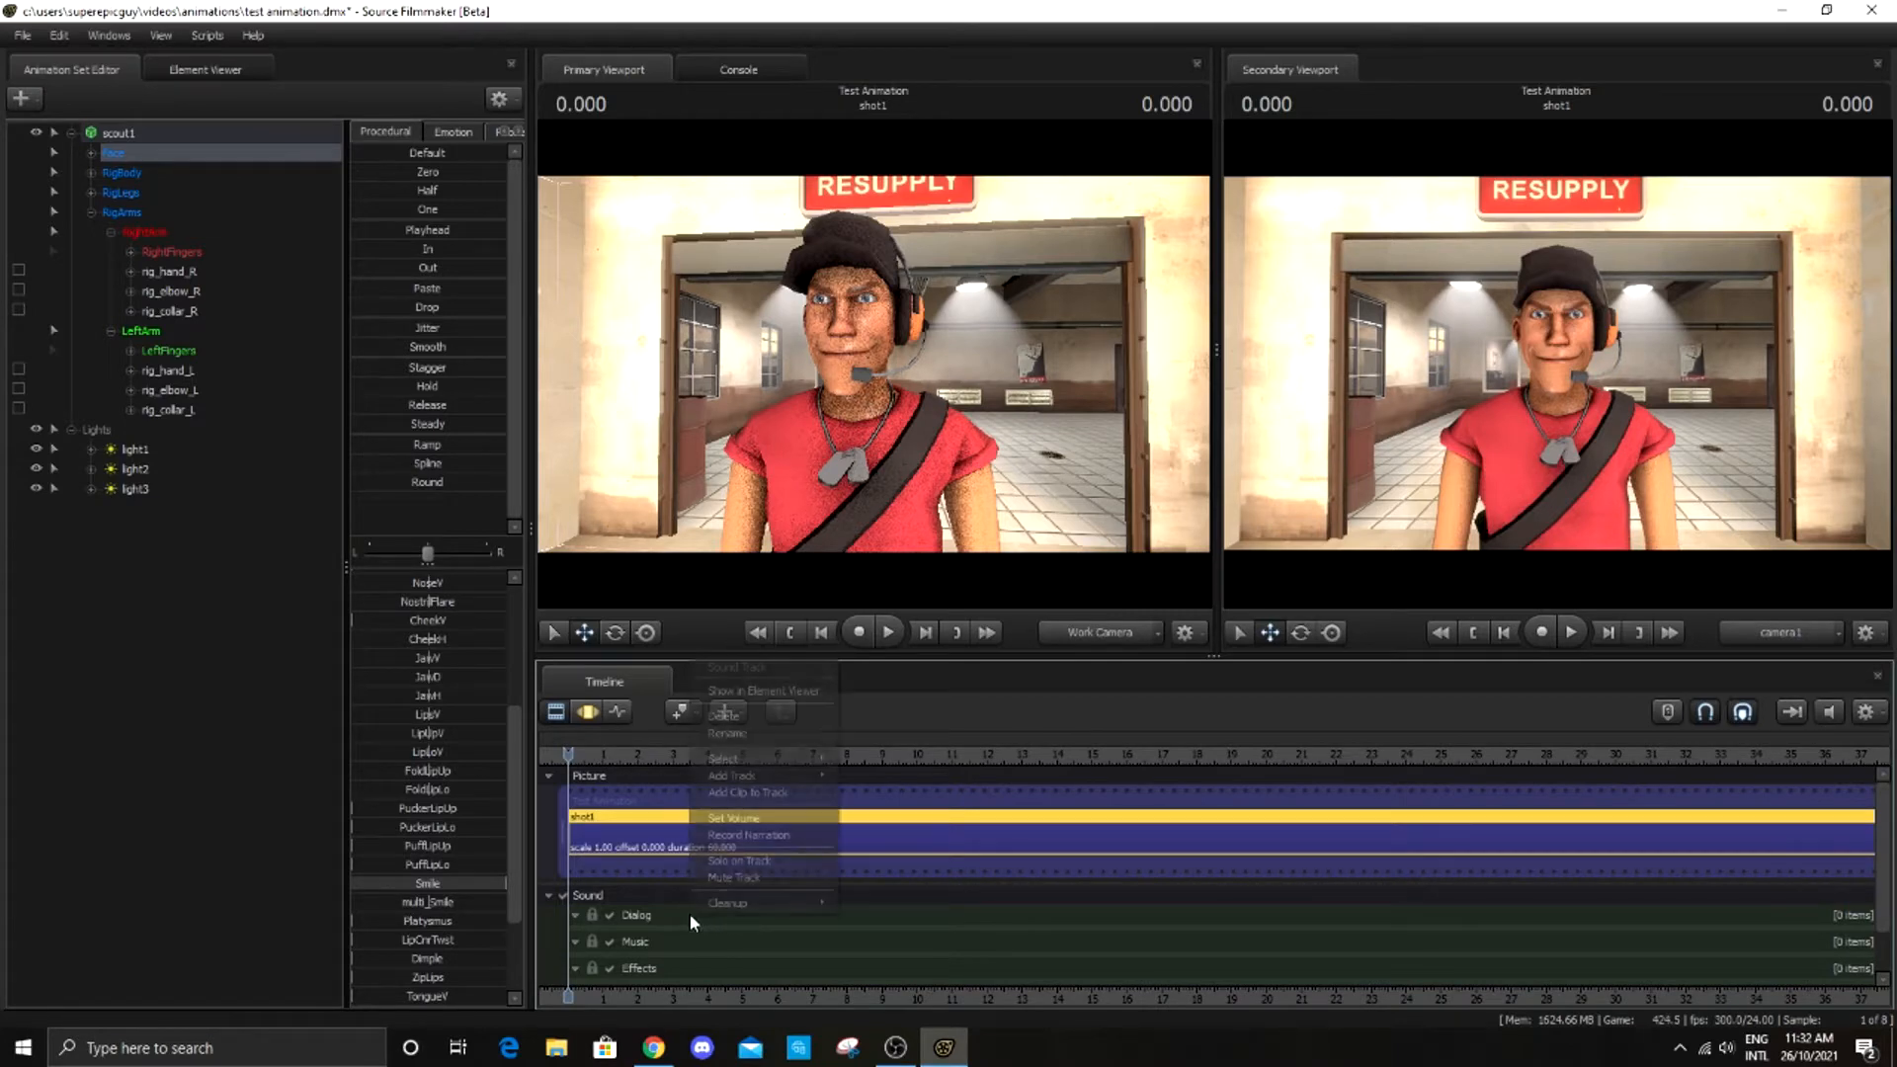
{"action": "left_click", "coordinate": [803, 788]}
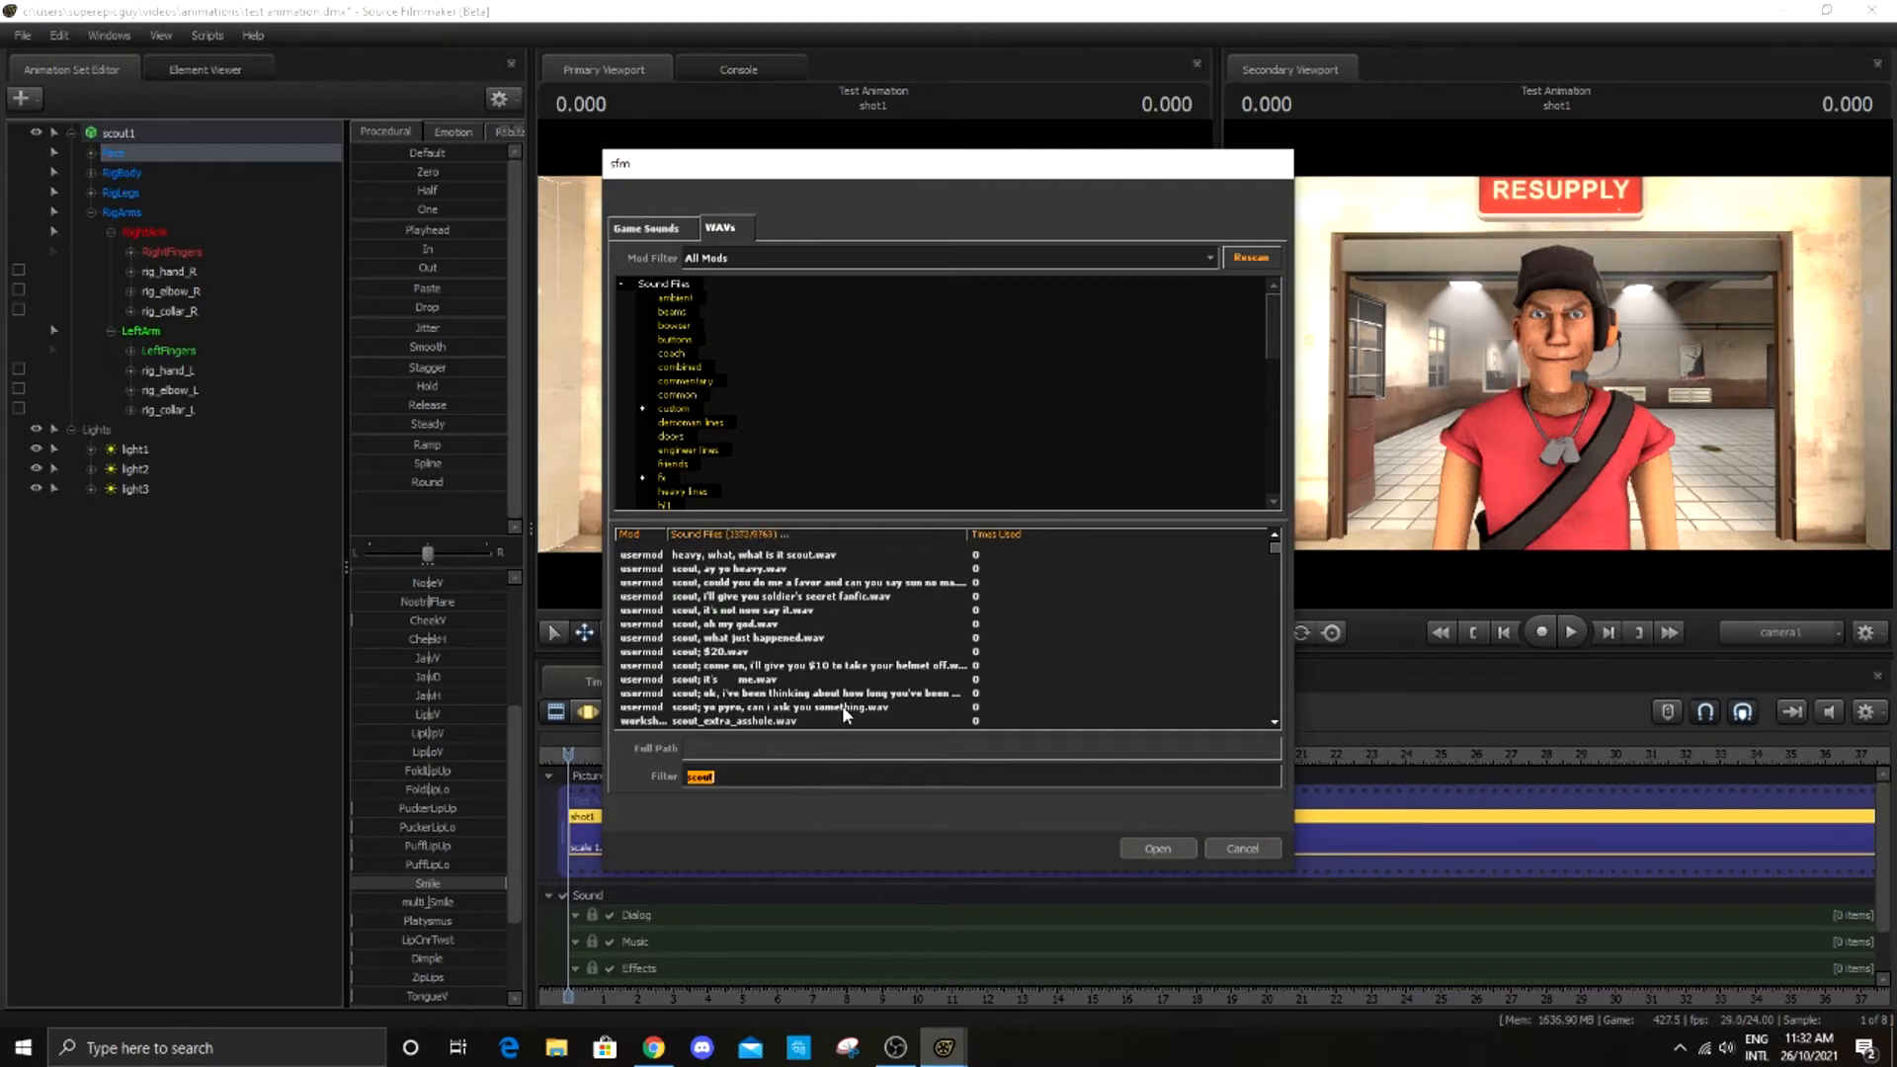
{"action": "key", "text": "BackSpace"}
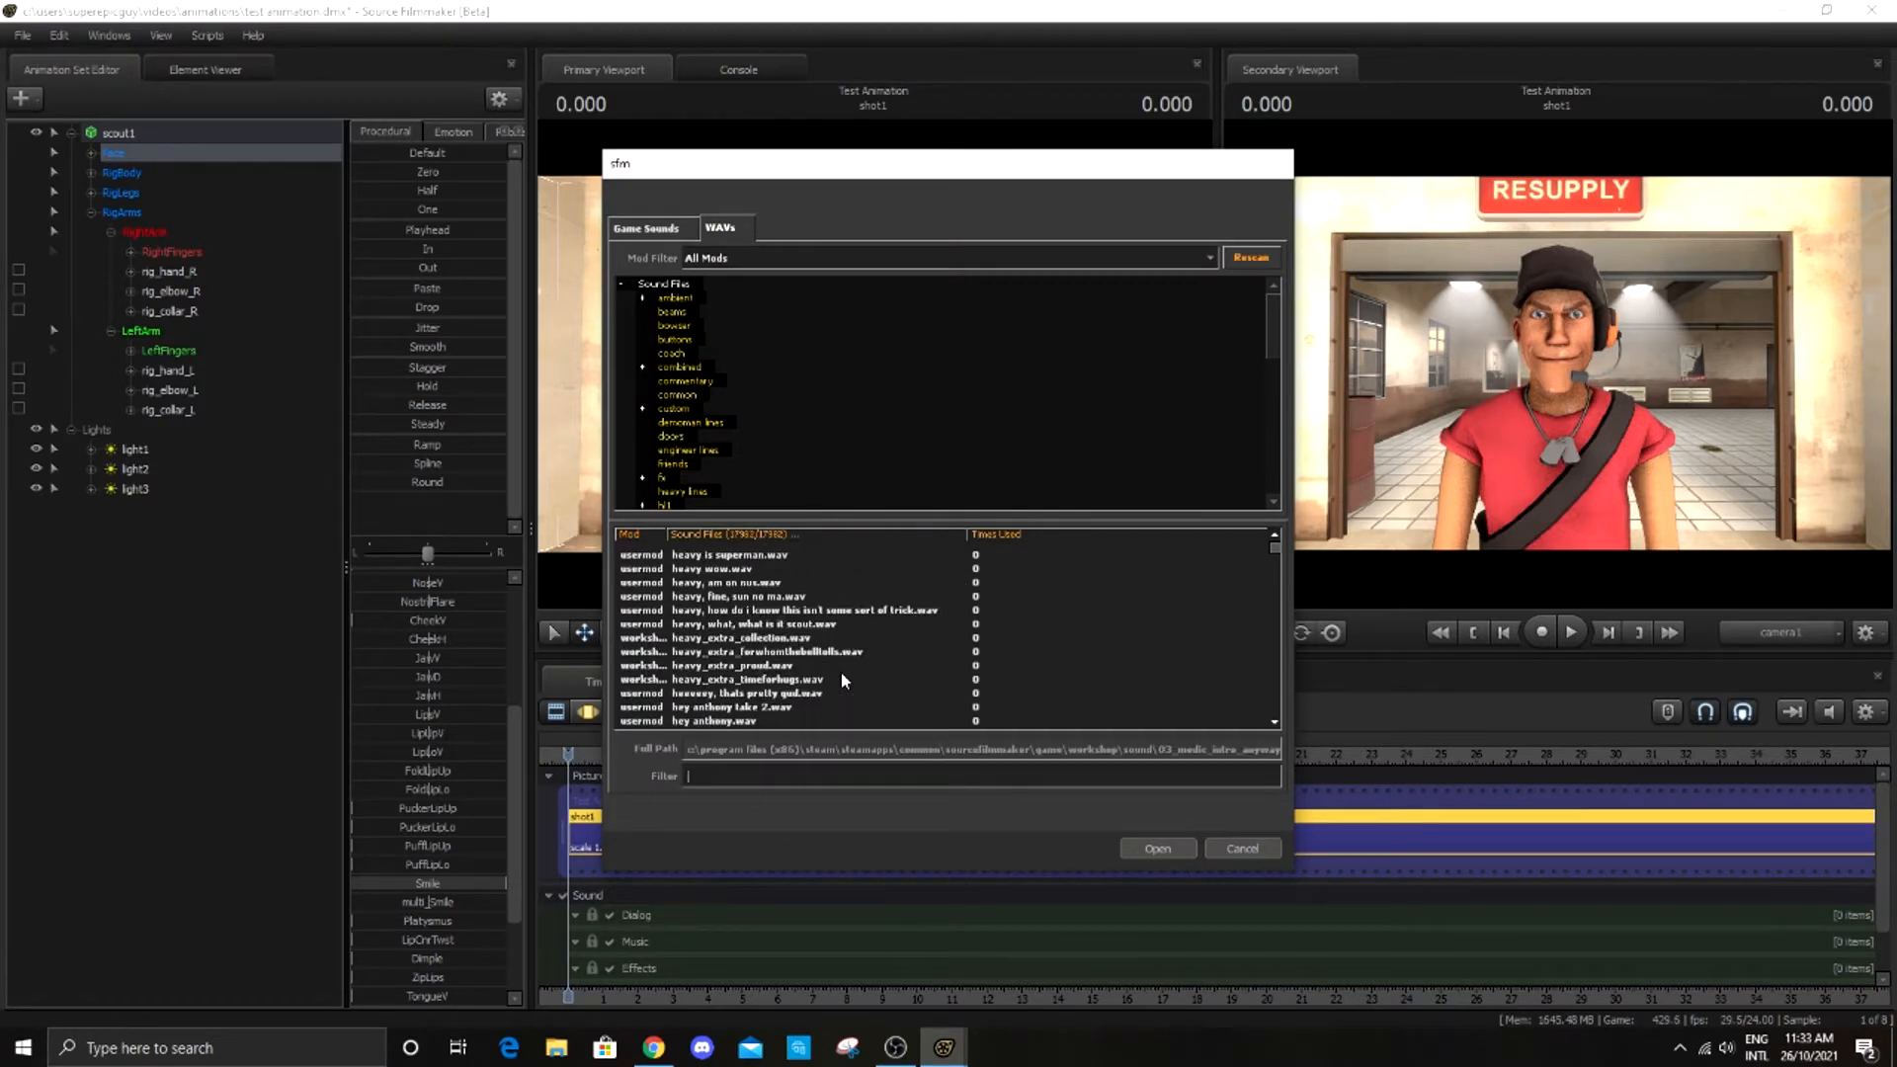
{"action": "type", "text": "sco"}
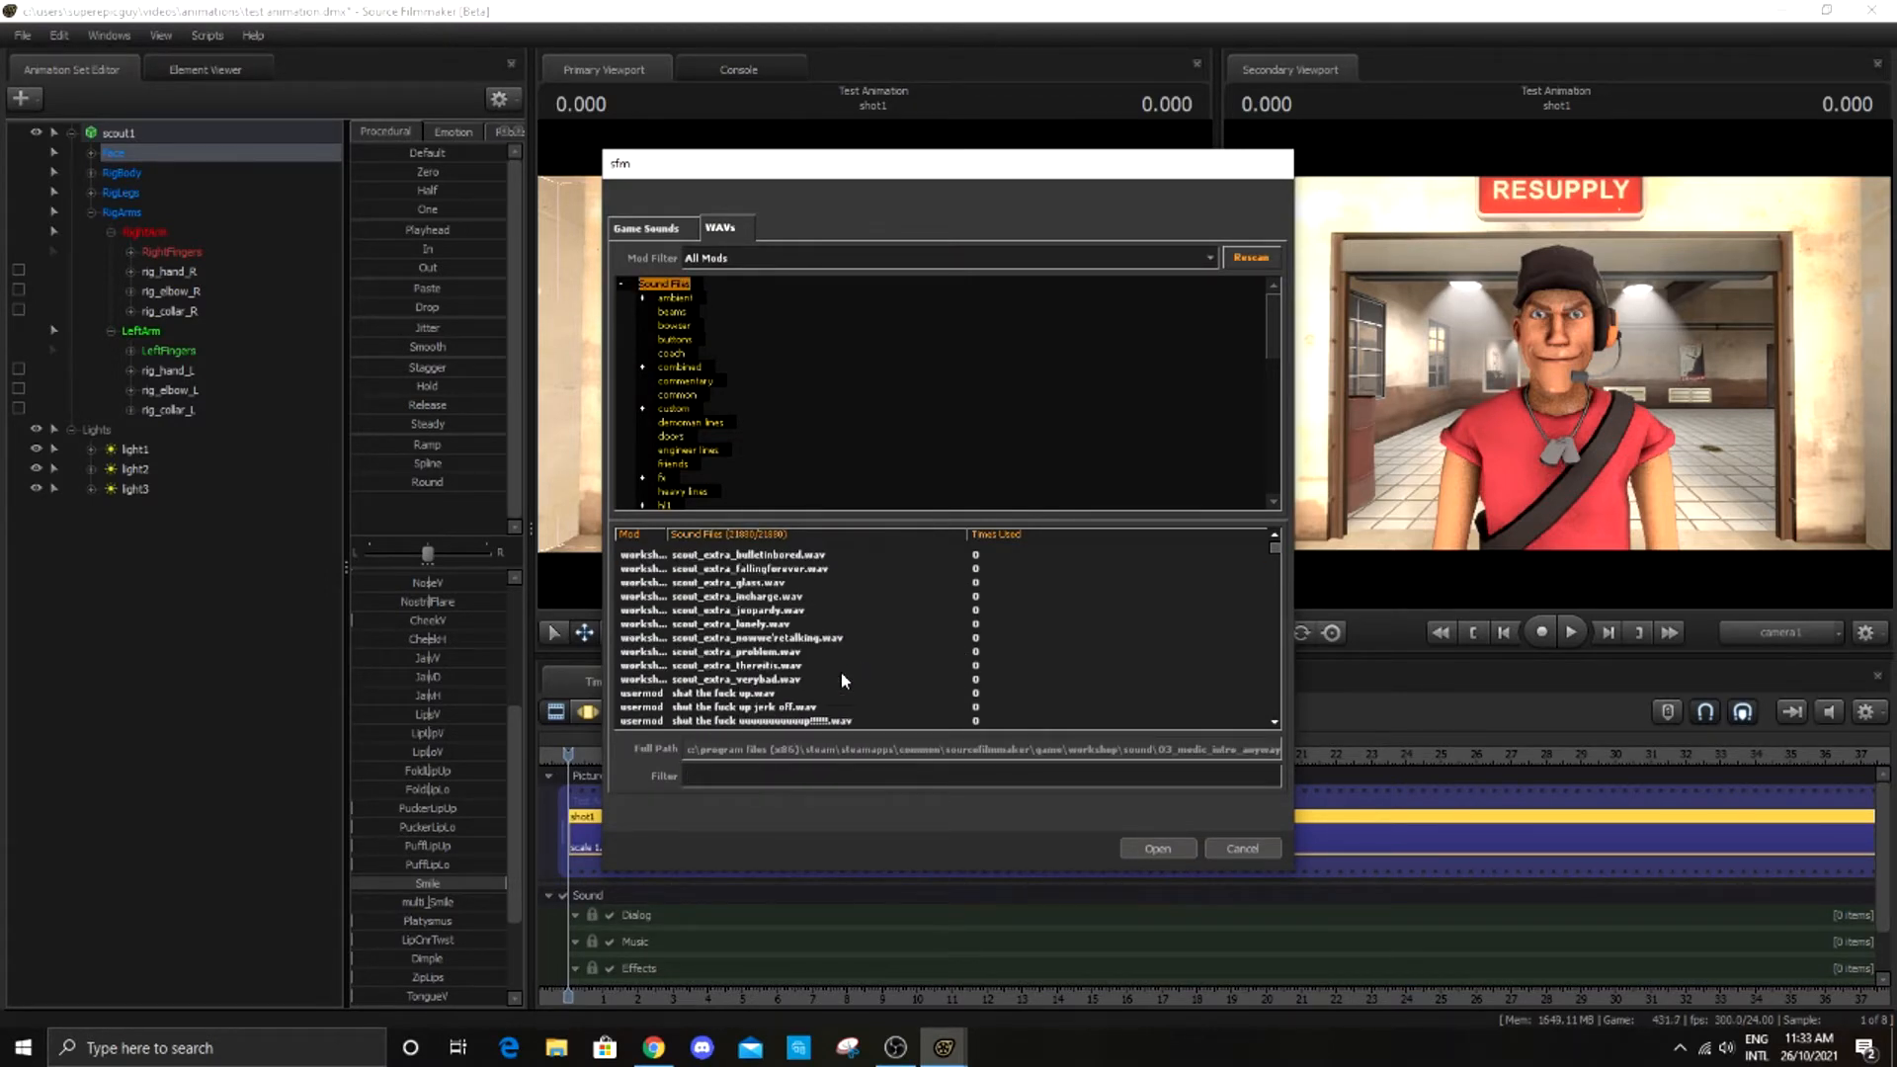
{"action": "type", "text": "ut"}
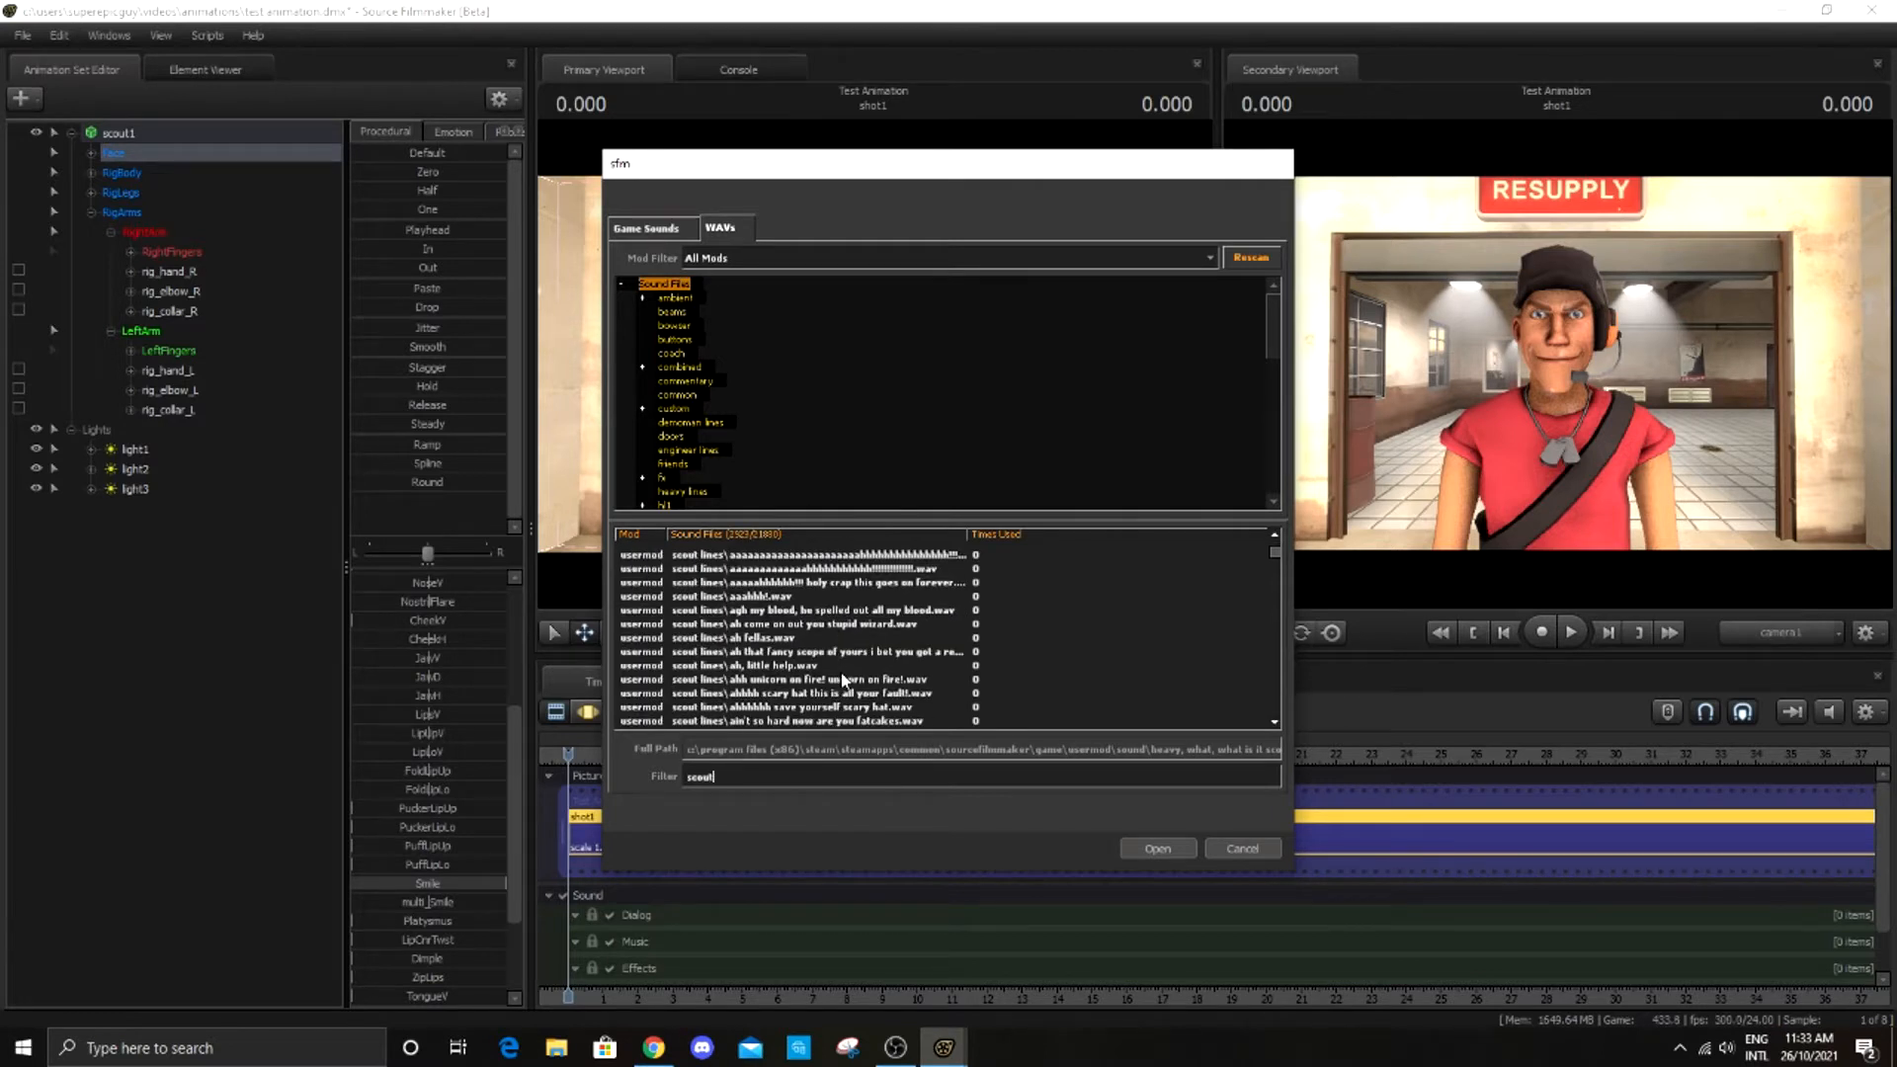
Find vo\scout_specialcompleted05.wav in the filtered sounds and add it to the Dialog track
{"action": "left_click_drag", "start_coordinate": [1272, 554], "coordinate": [1282, 614]}
{"action": "scroll", "coordinate": [1093, 620], "scroll_direction": "down", "scroll_amount": 10}
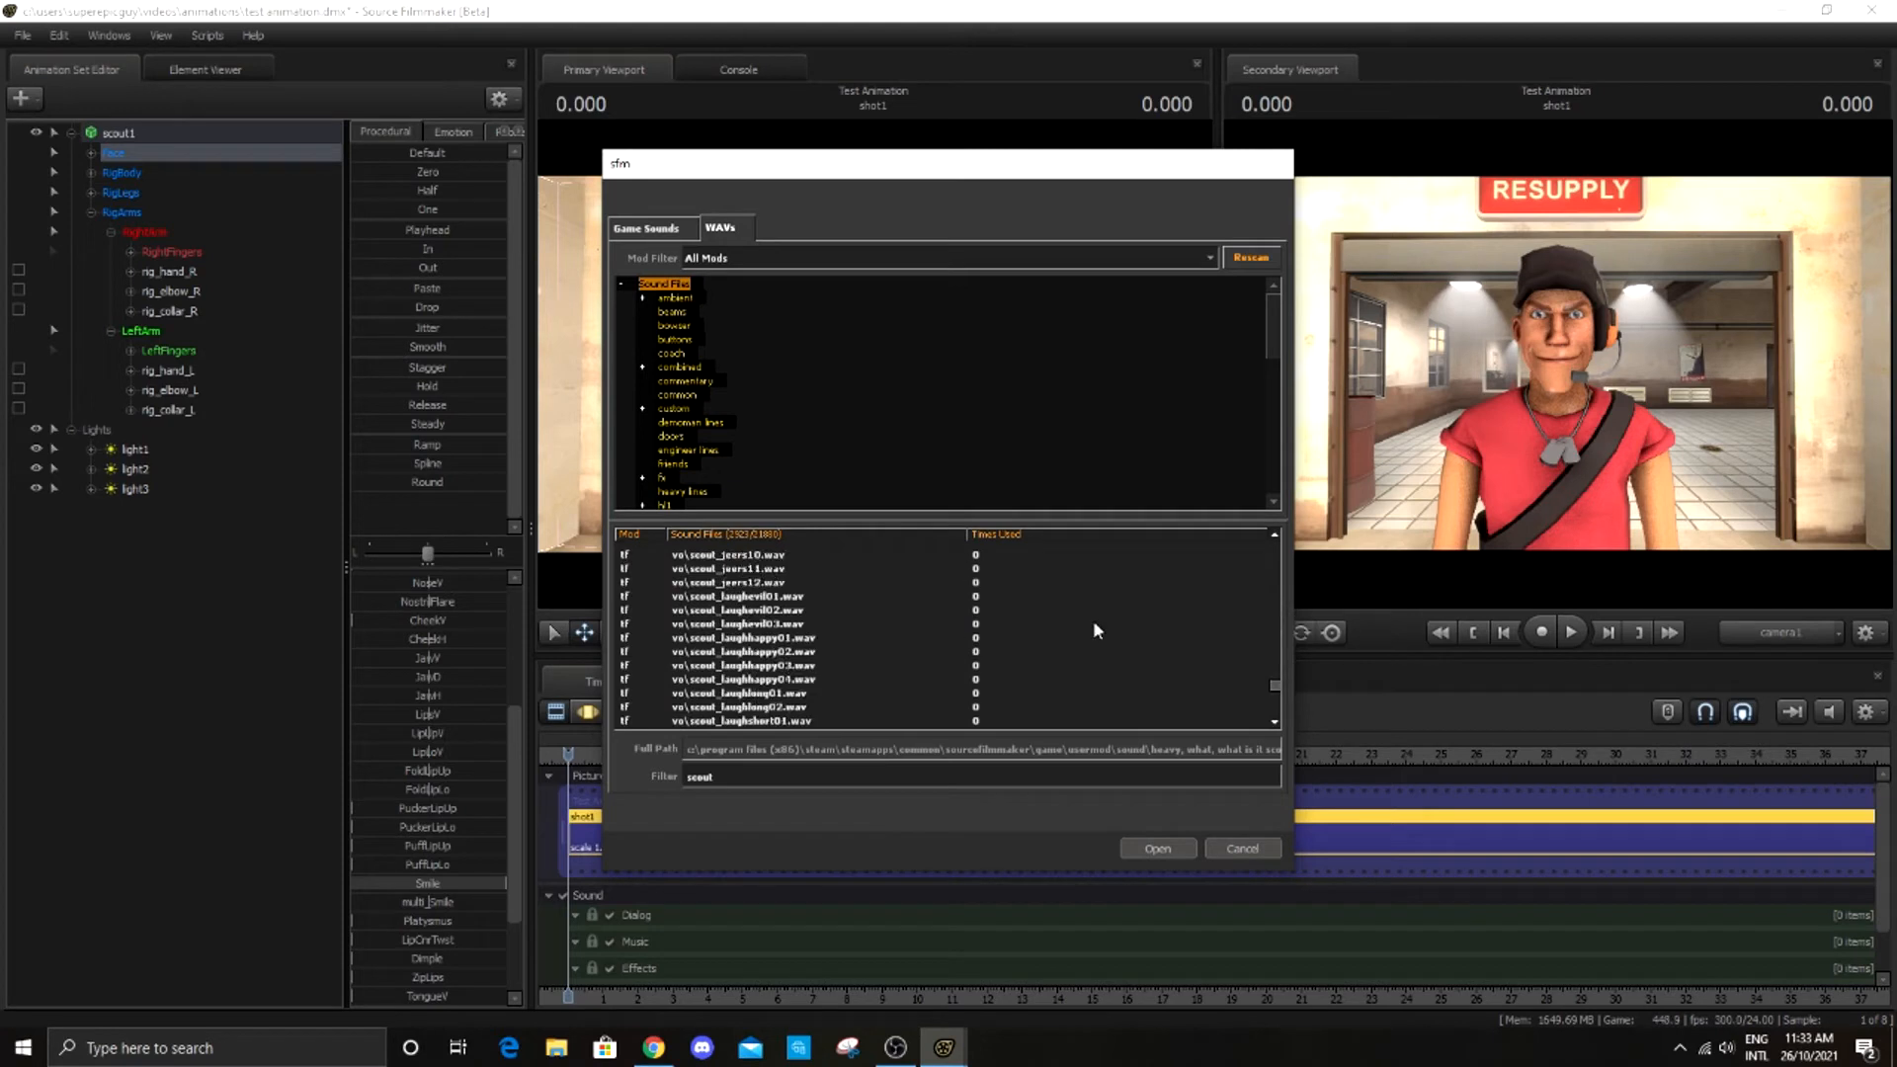
{"action": "scroll", "coordinate": [1094, 624], "scroll_direction": "down", "scroll_amount": 8}
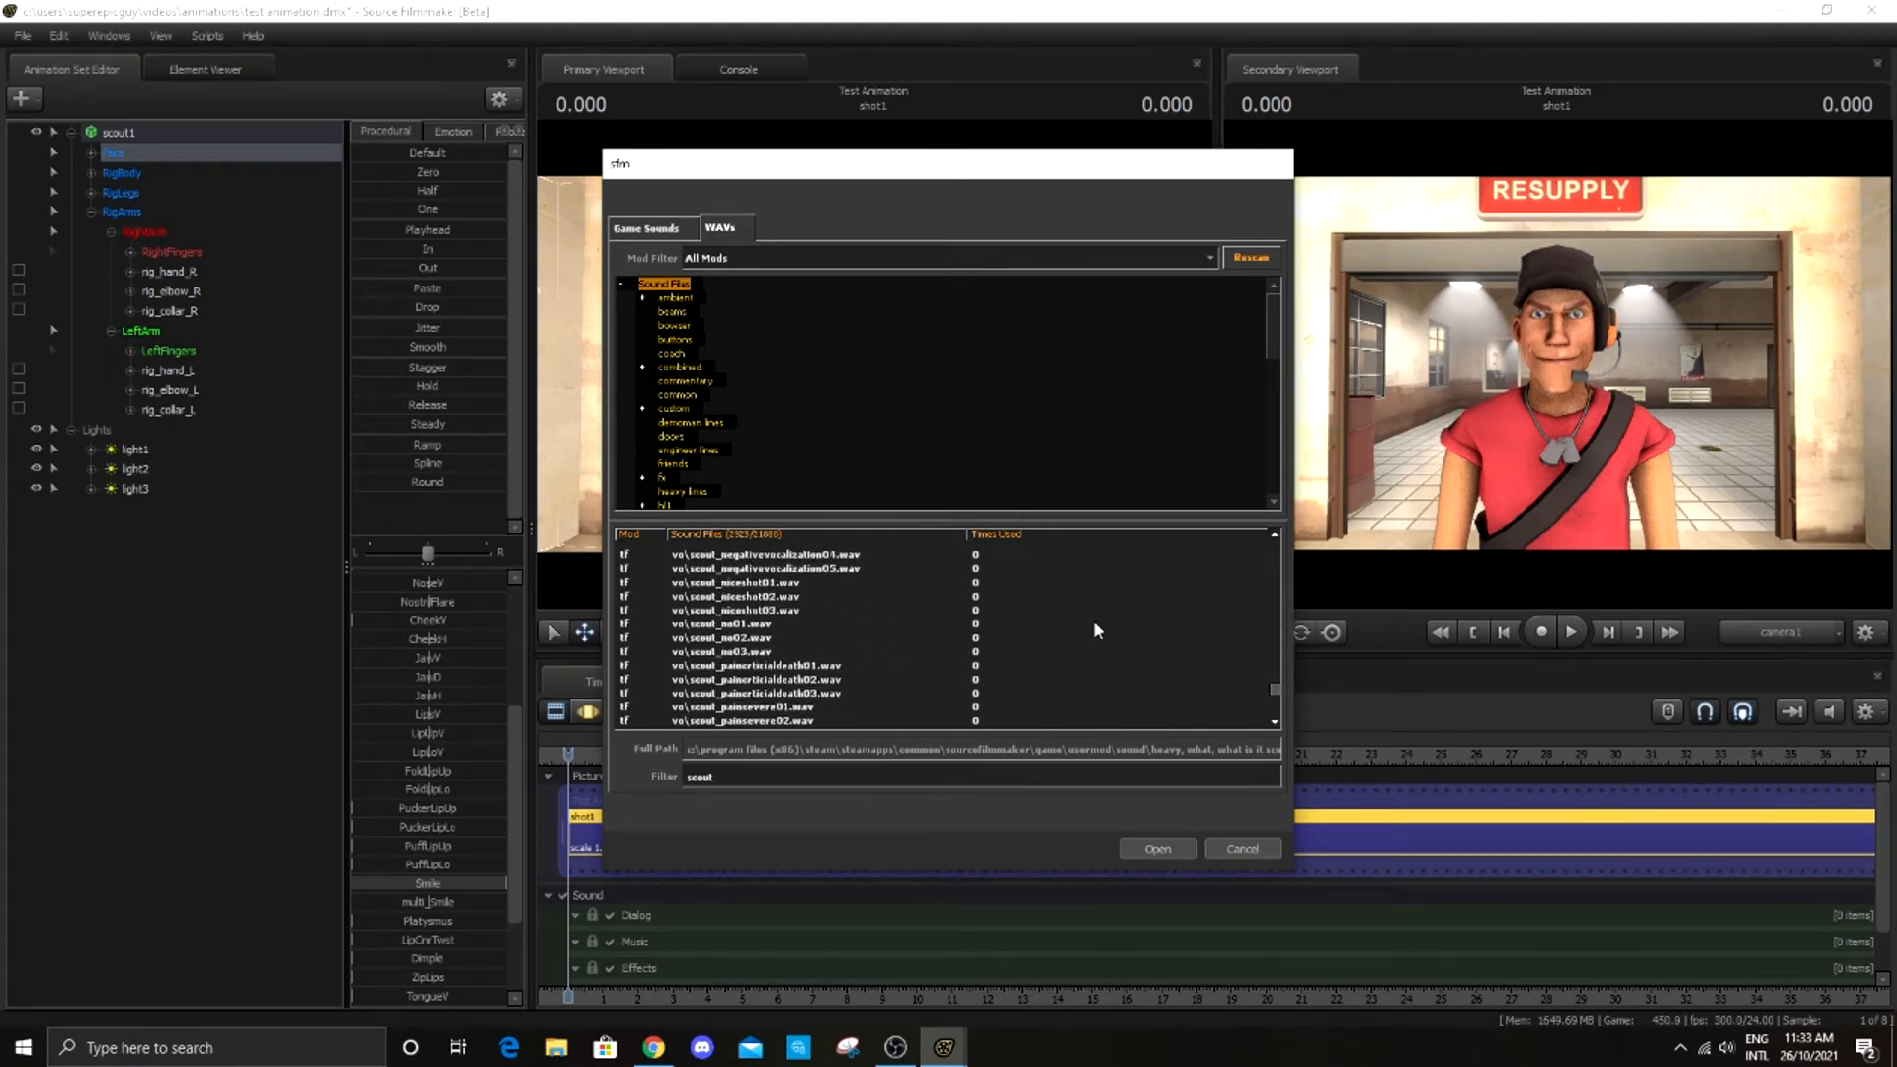
{"action": "scroll", "coordinate": [1077, 638], "scroll_direction": "down", "scroll_amount": 8}
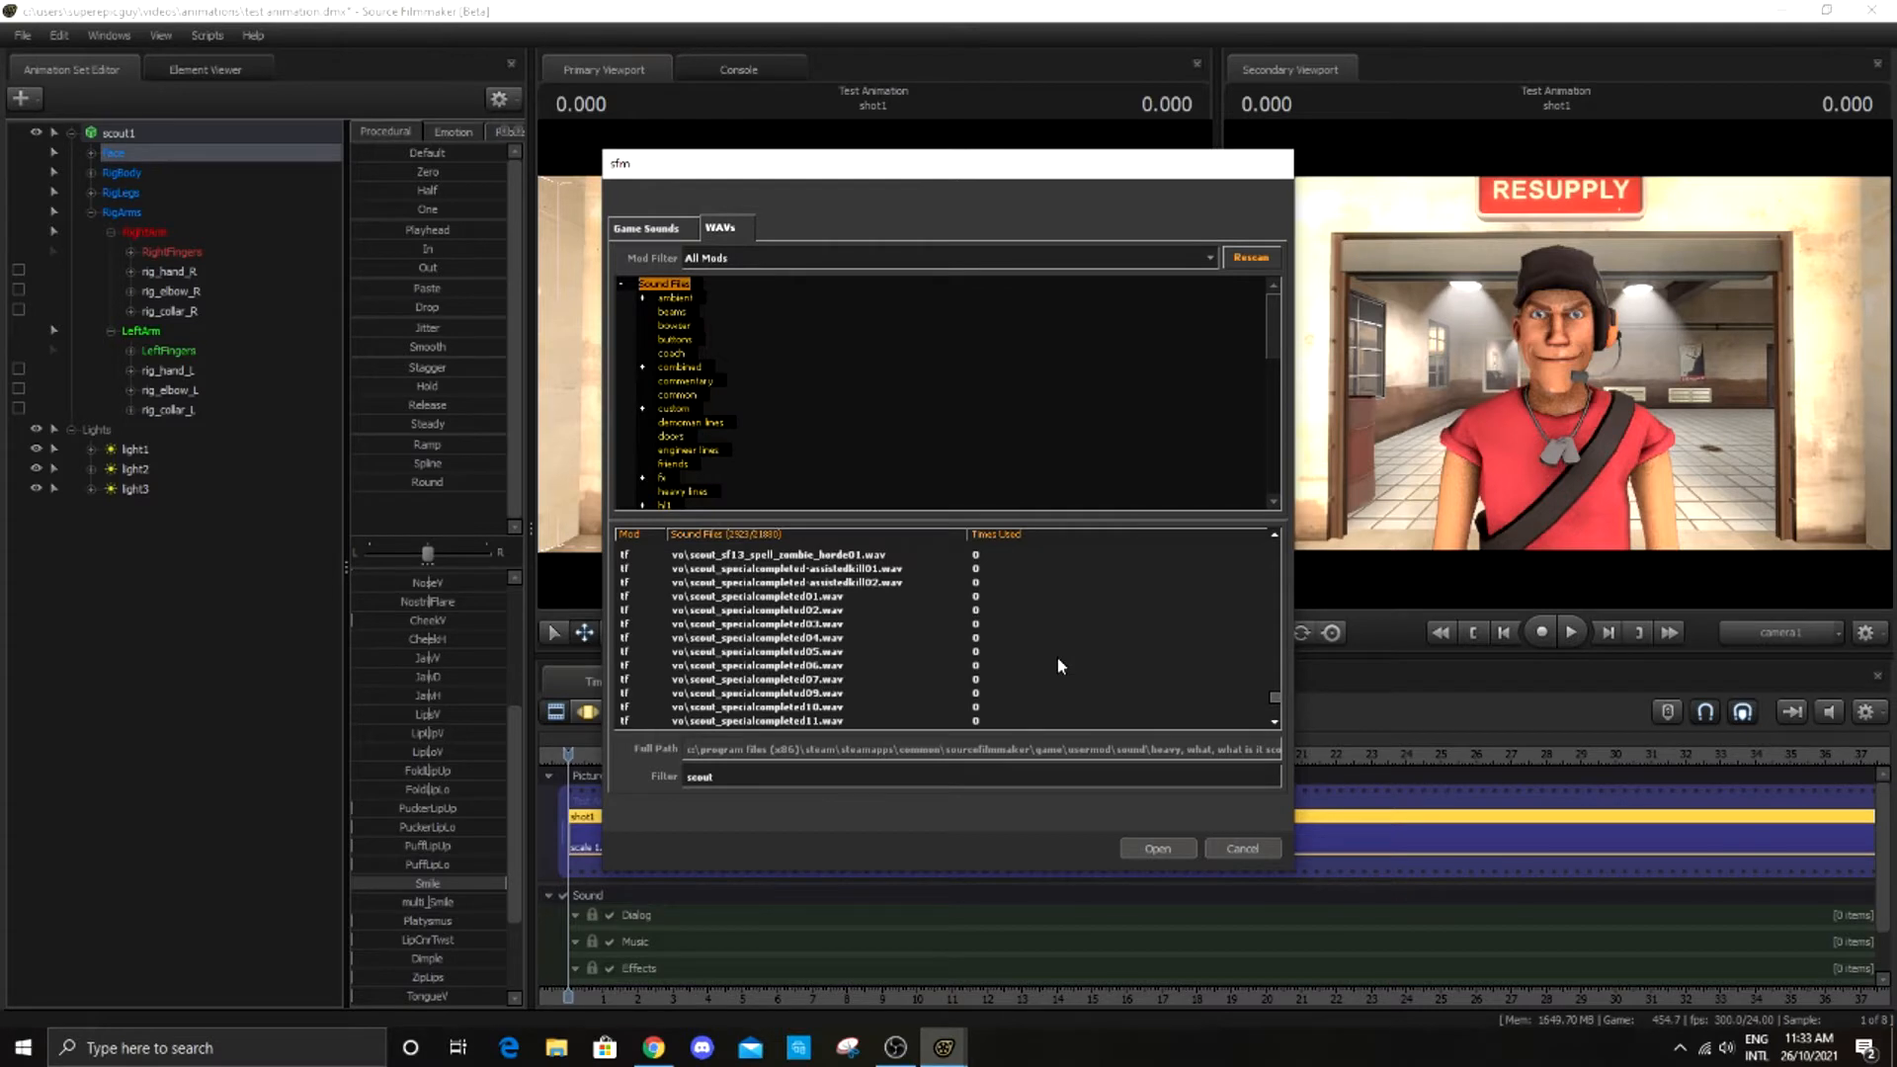
{"action": "left_click", "coordinate": [842, 652]}
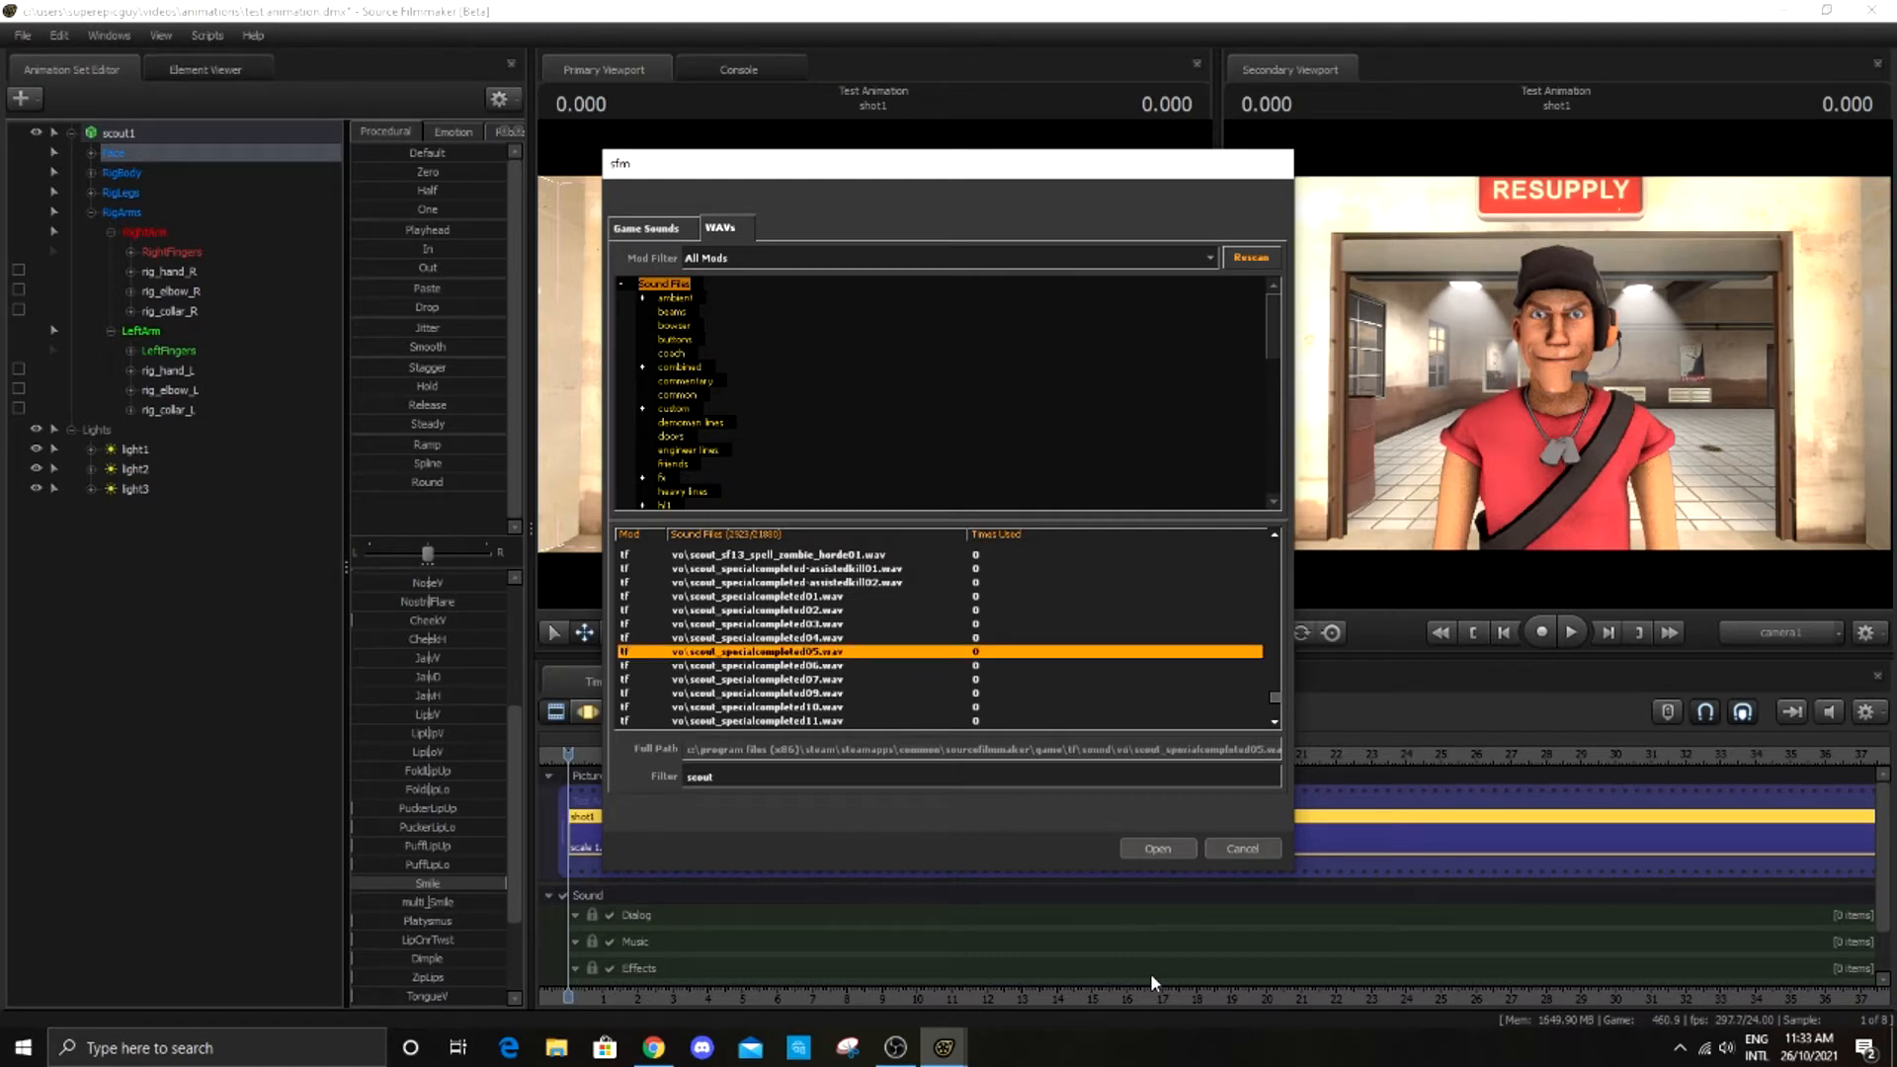
{"action": "left_click", "coordinate": [1157, 848]}
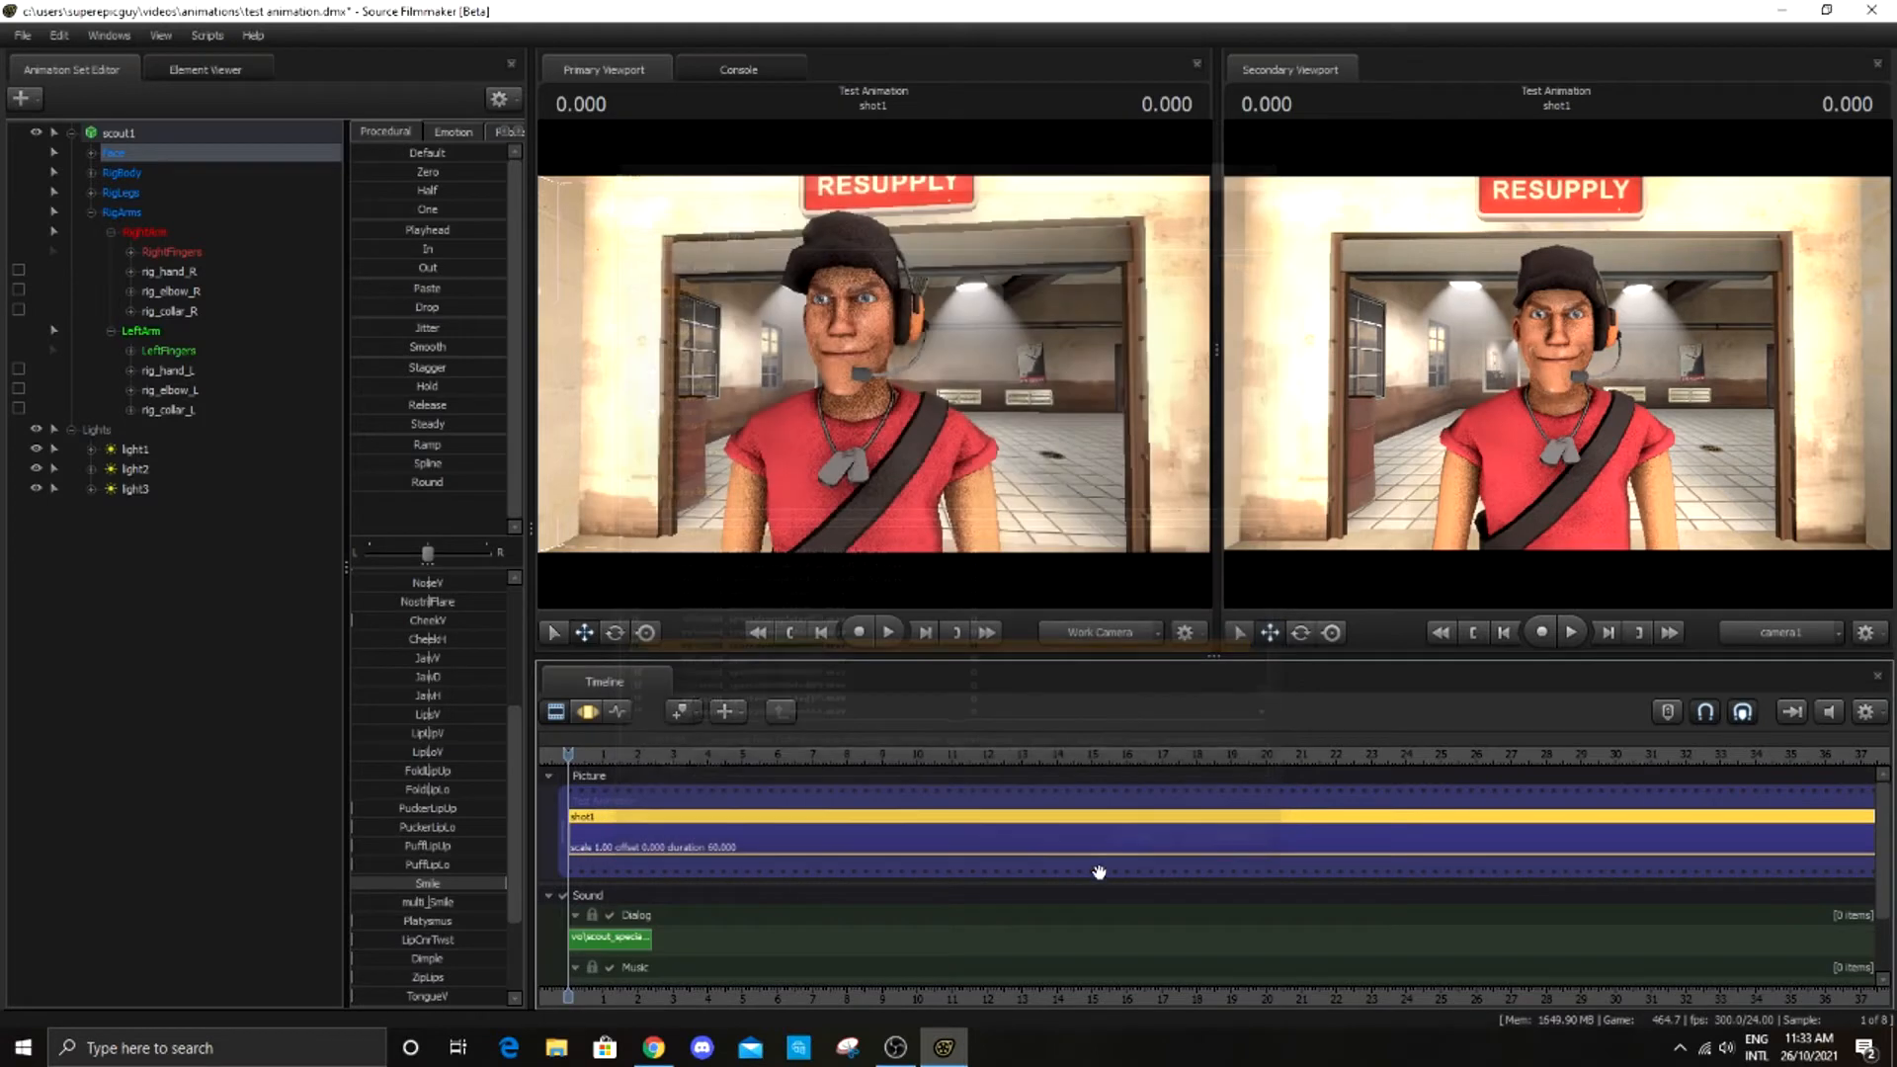
Zoom in on the dialog clip, shift its start to about 0.08 seconds, and show its waveform
{"action": "scroll", "coordinate": [973, 926], "scroll_direction": "up", "scroll_amount": 2}
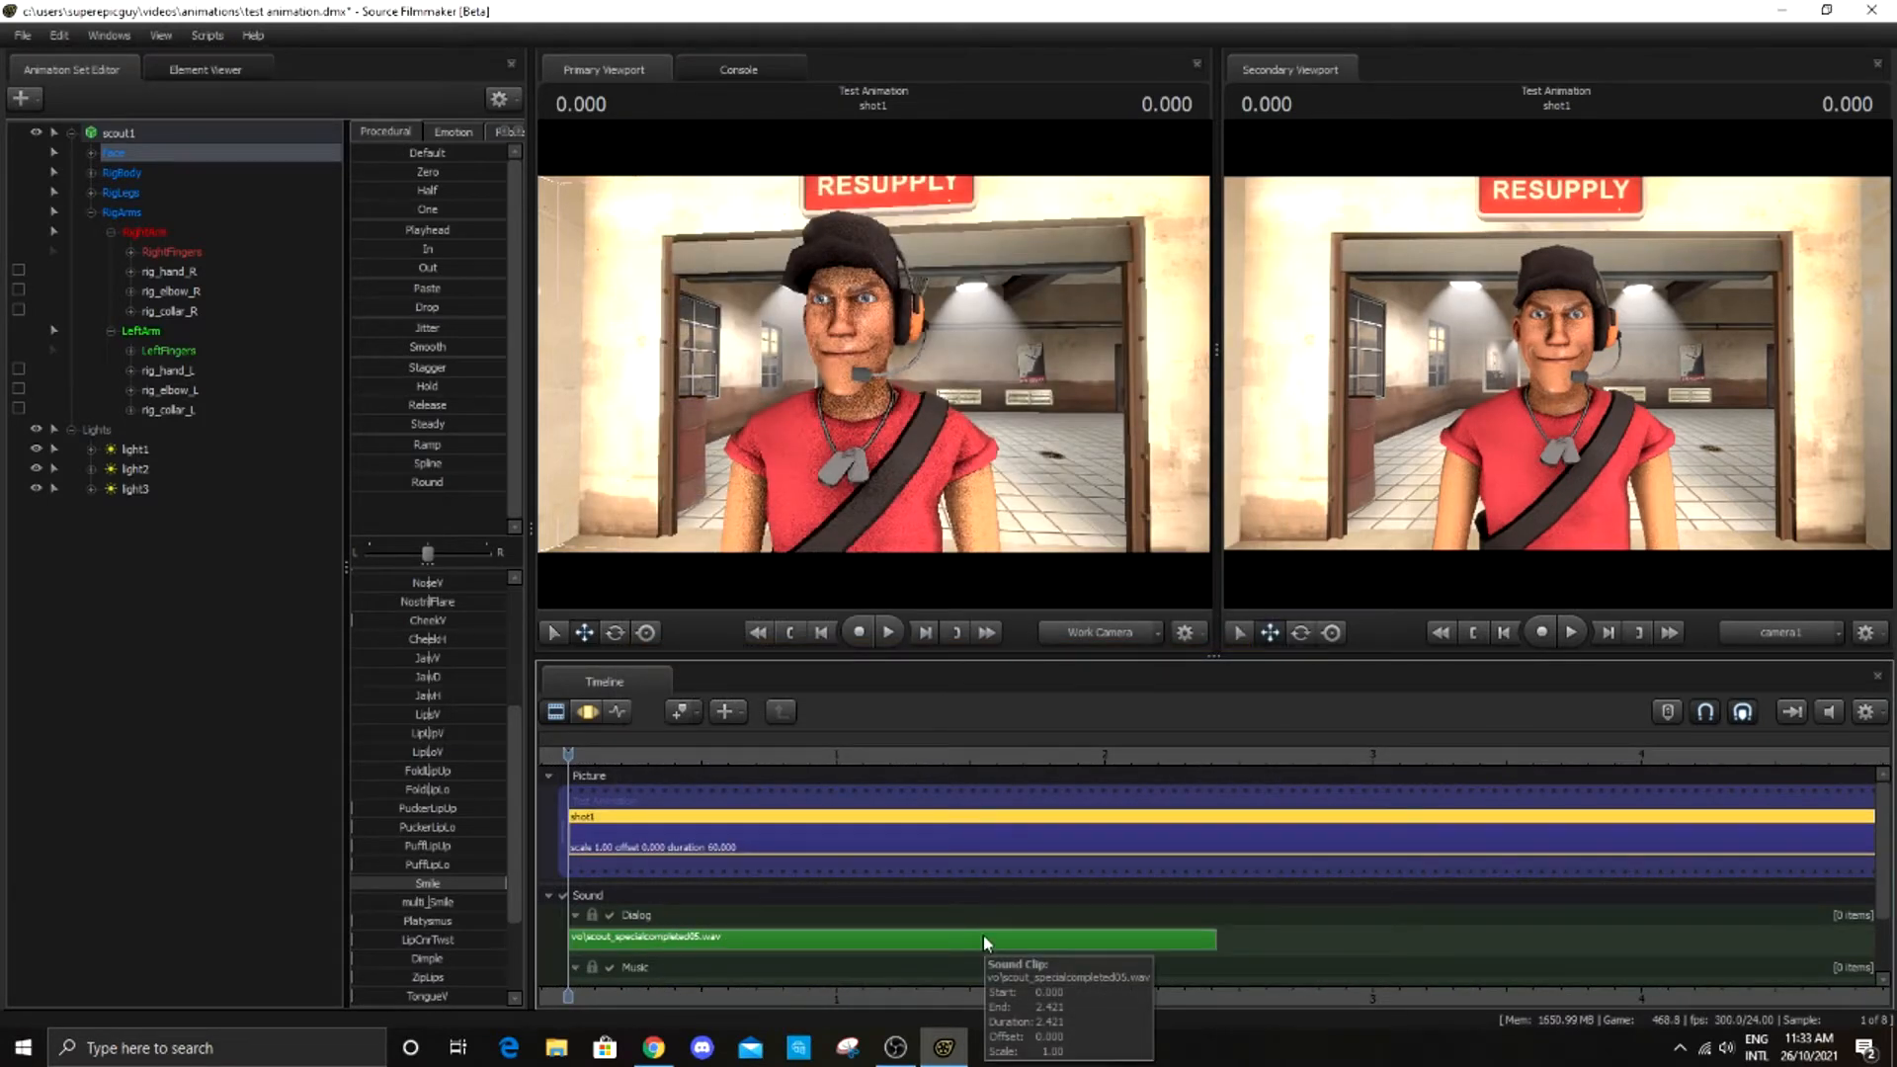
{"action": "scroll", "coordinate": [982, 934], "scroll_direction": "up", "scroll_amount": 3}
{"action": "left_click_drag", "start_coordinate": [984, 944], "coordinate": [1029, 945]}
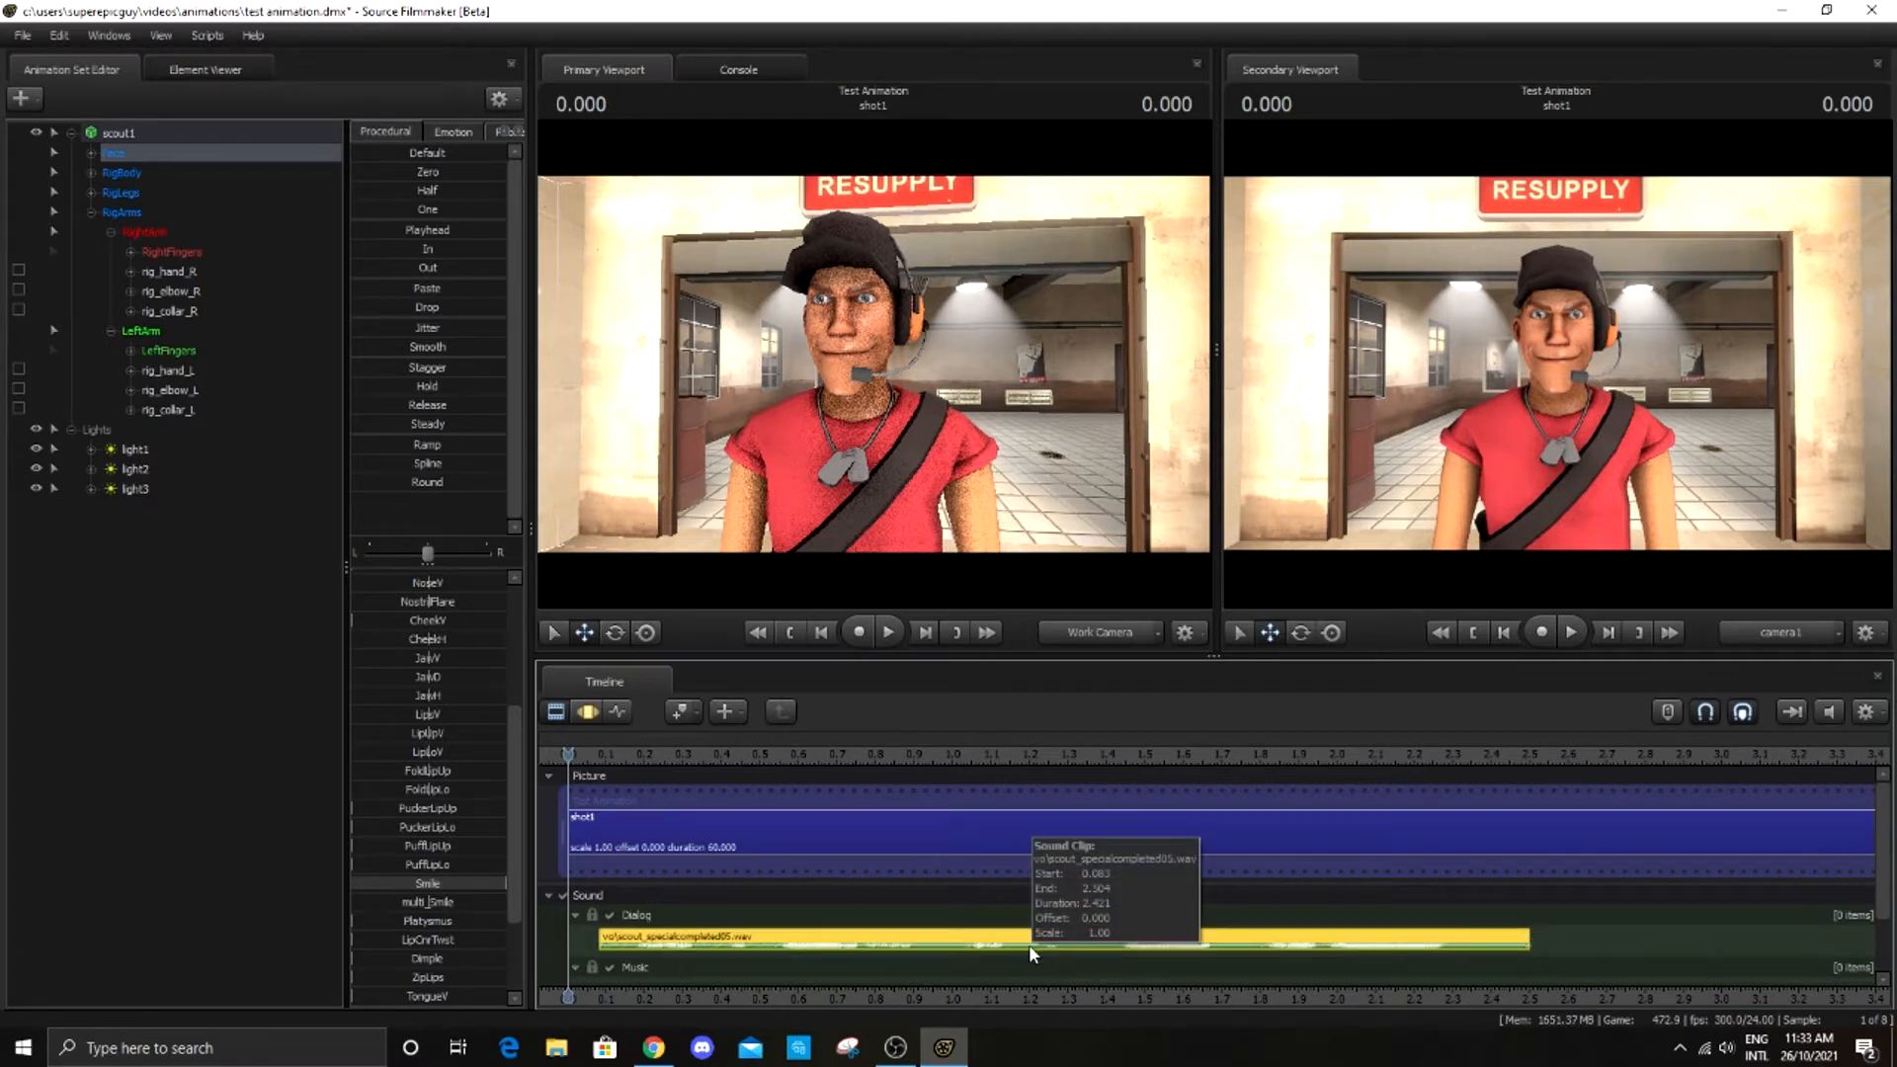
{"action": "right_click", "coordinate": [898, 941]}
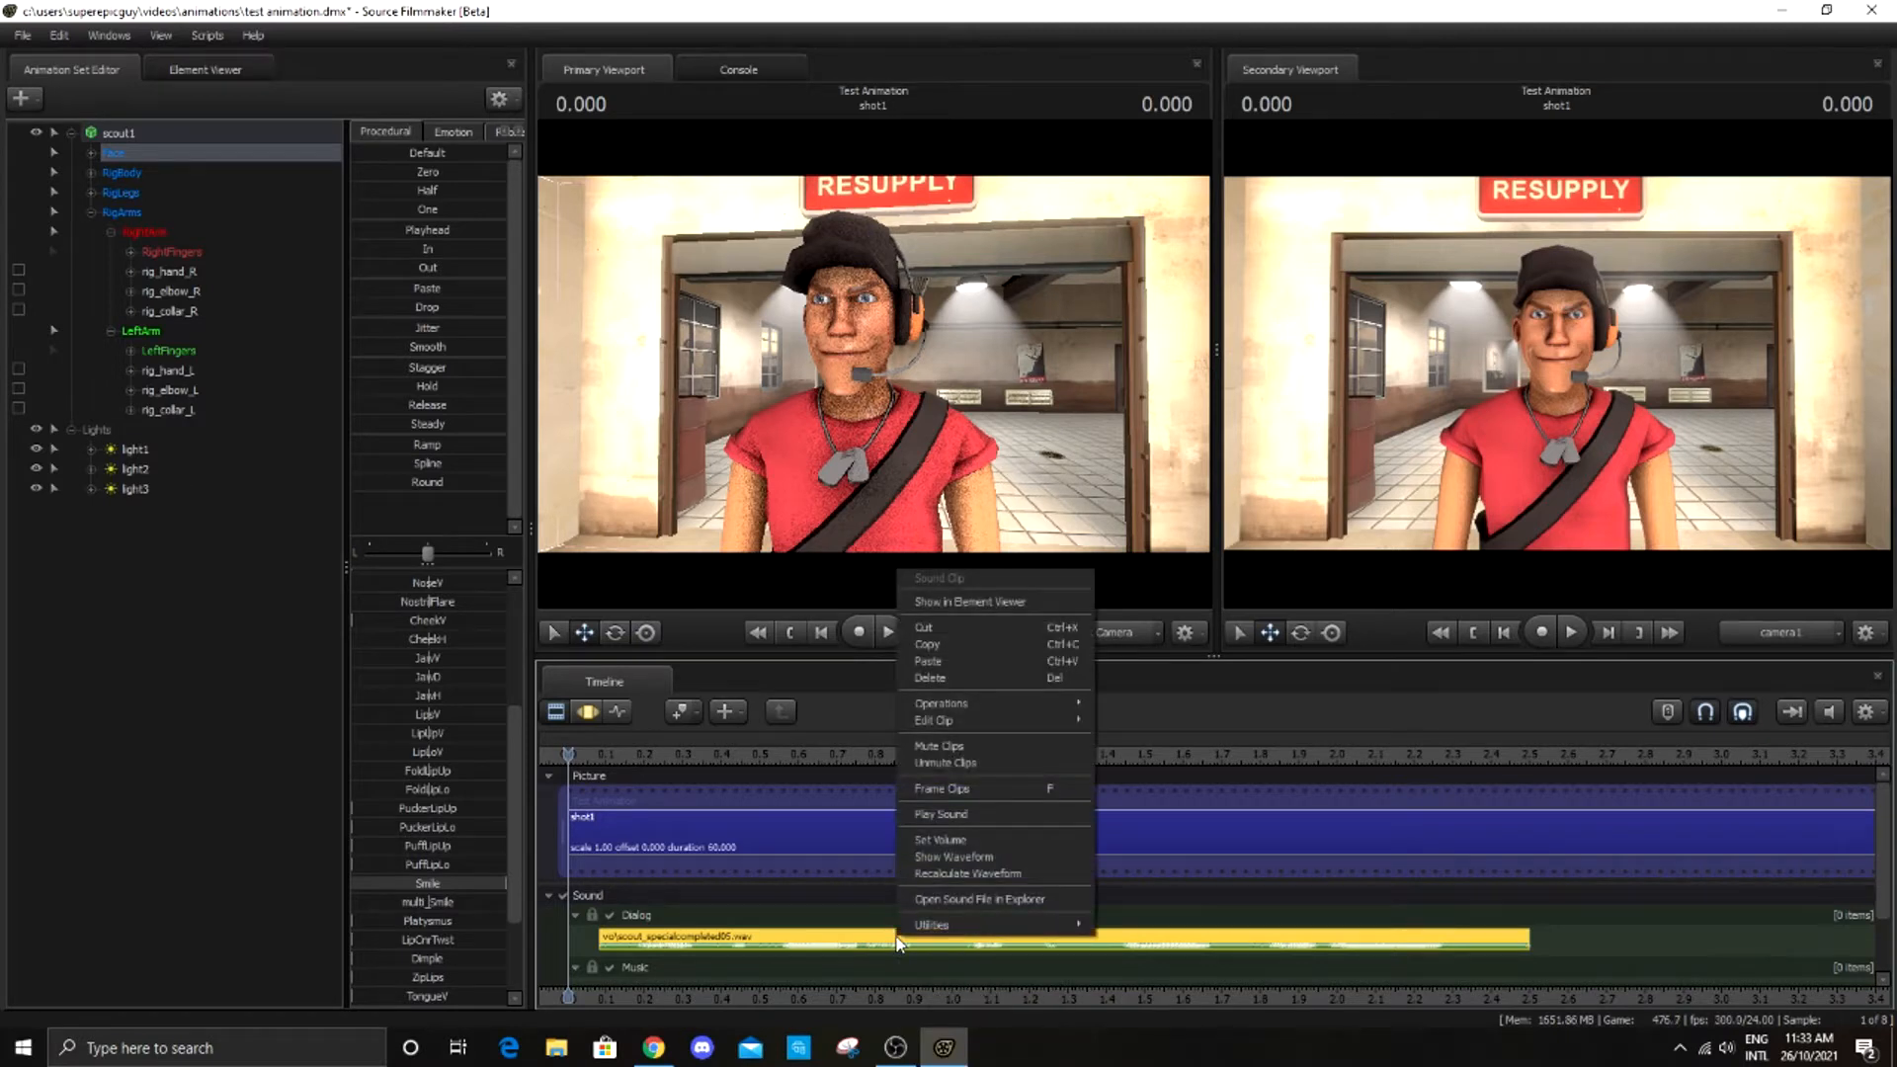
{"action": "left_click", "coordinate": [1000, 857]}
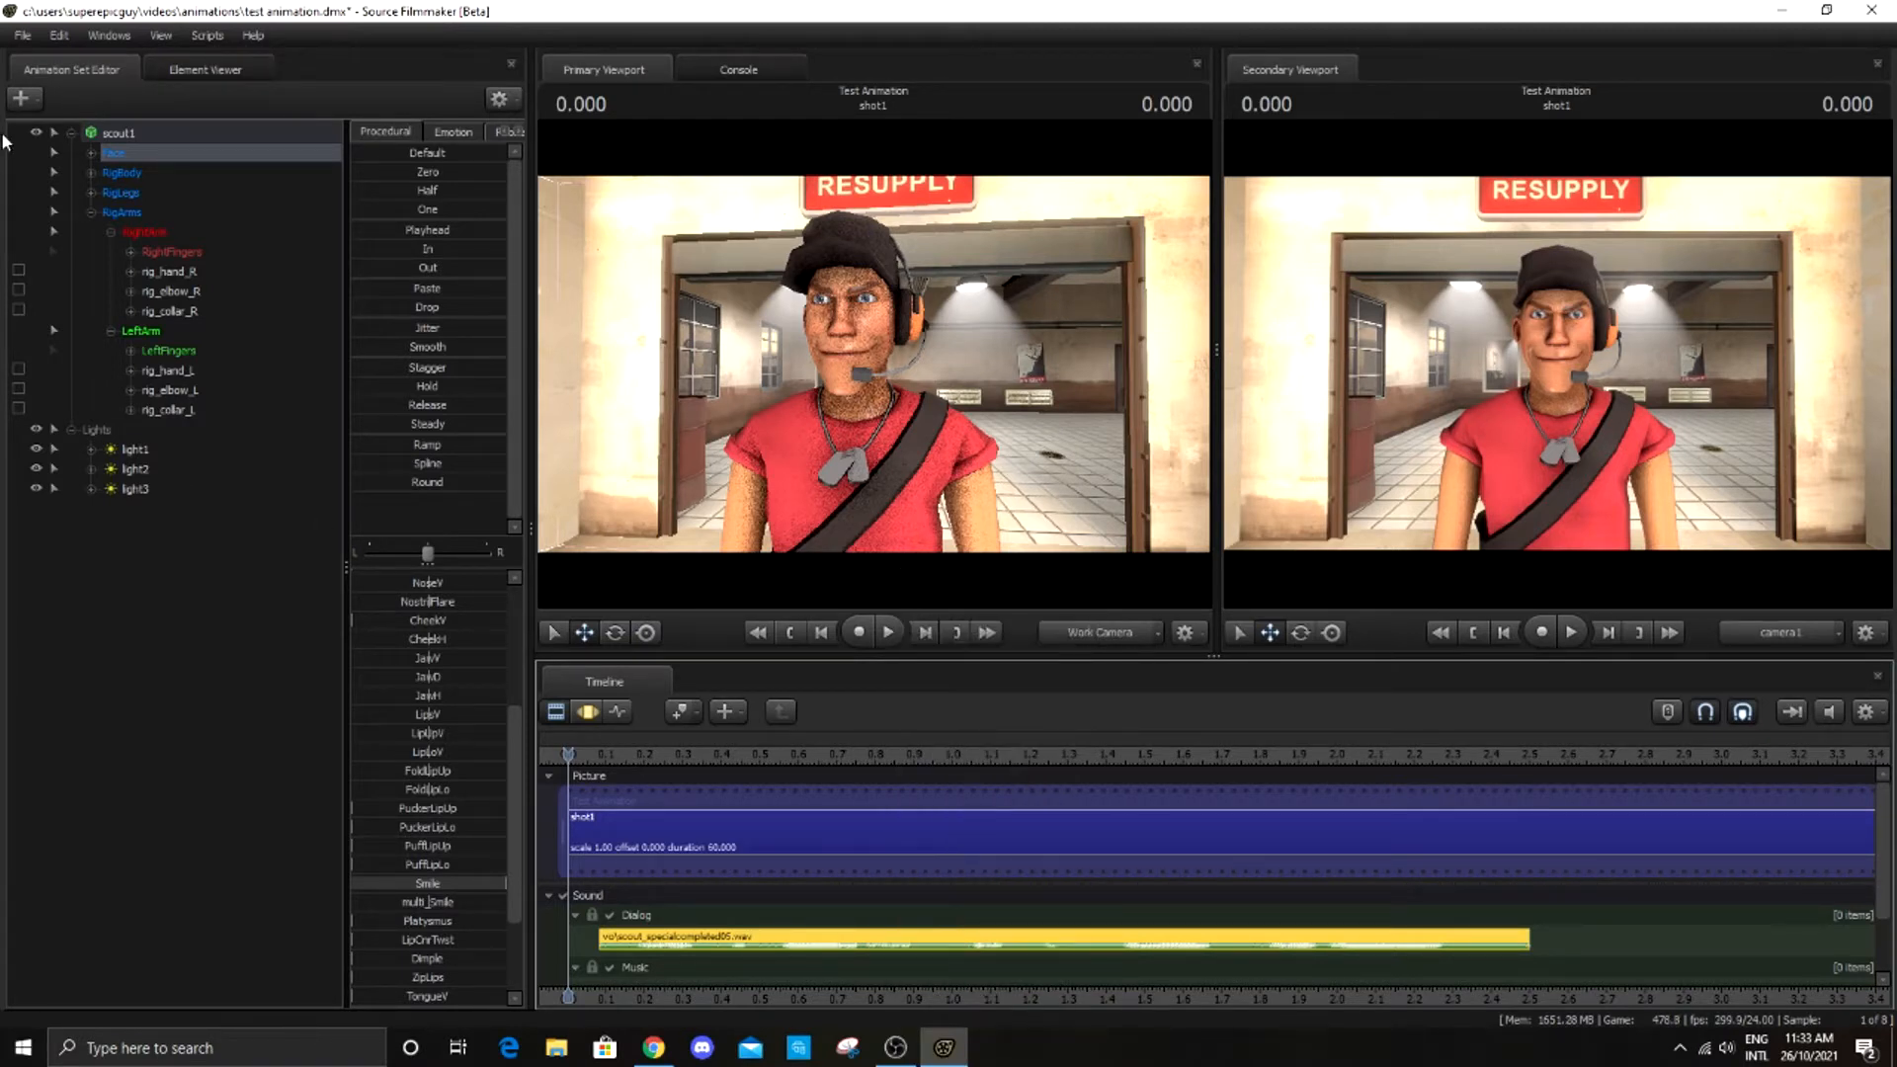
Expand the scout's Face group and select its Mid Face, Lower Face and Tongue controls together
{"action": "left_click", "coordinate": [87, 154]}
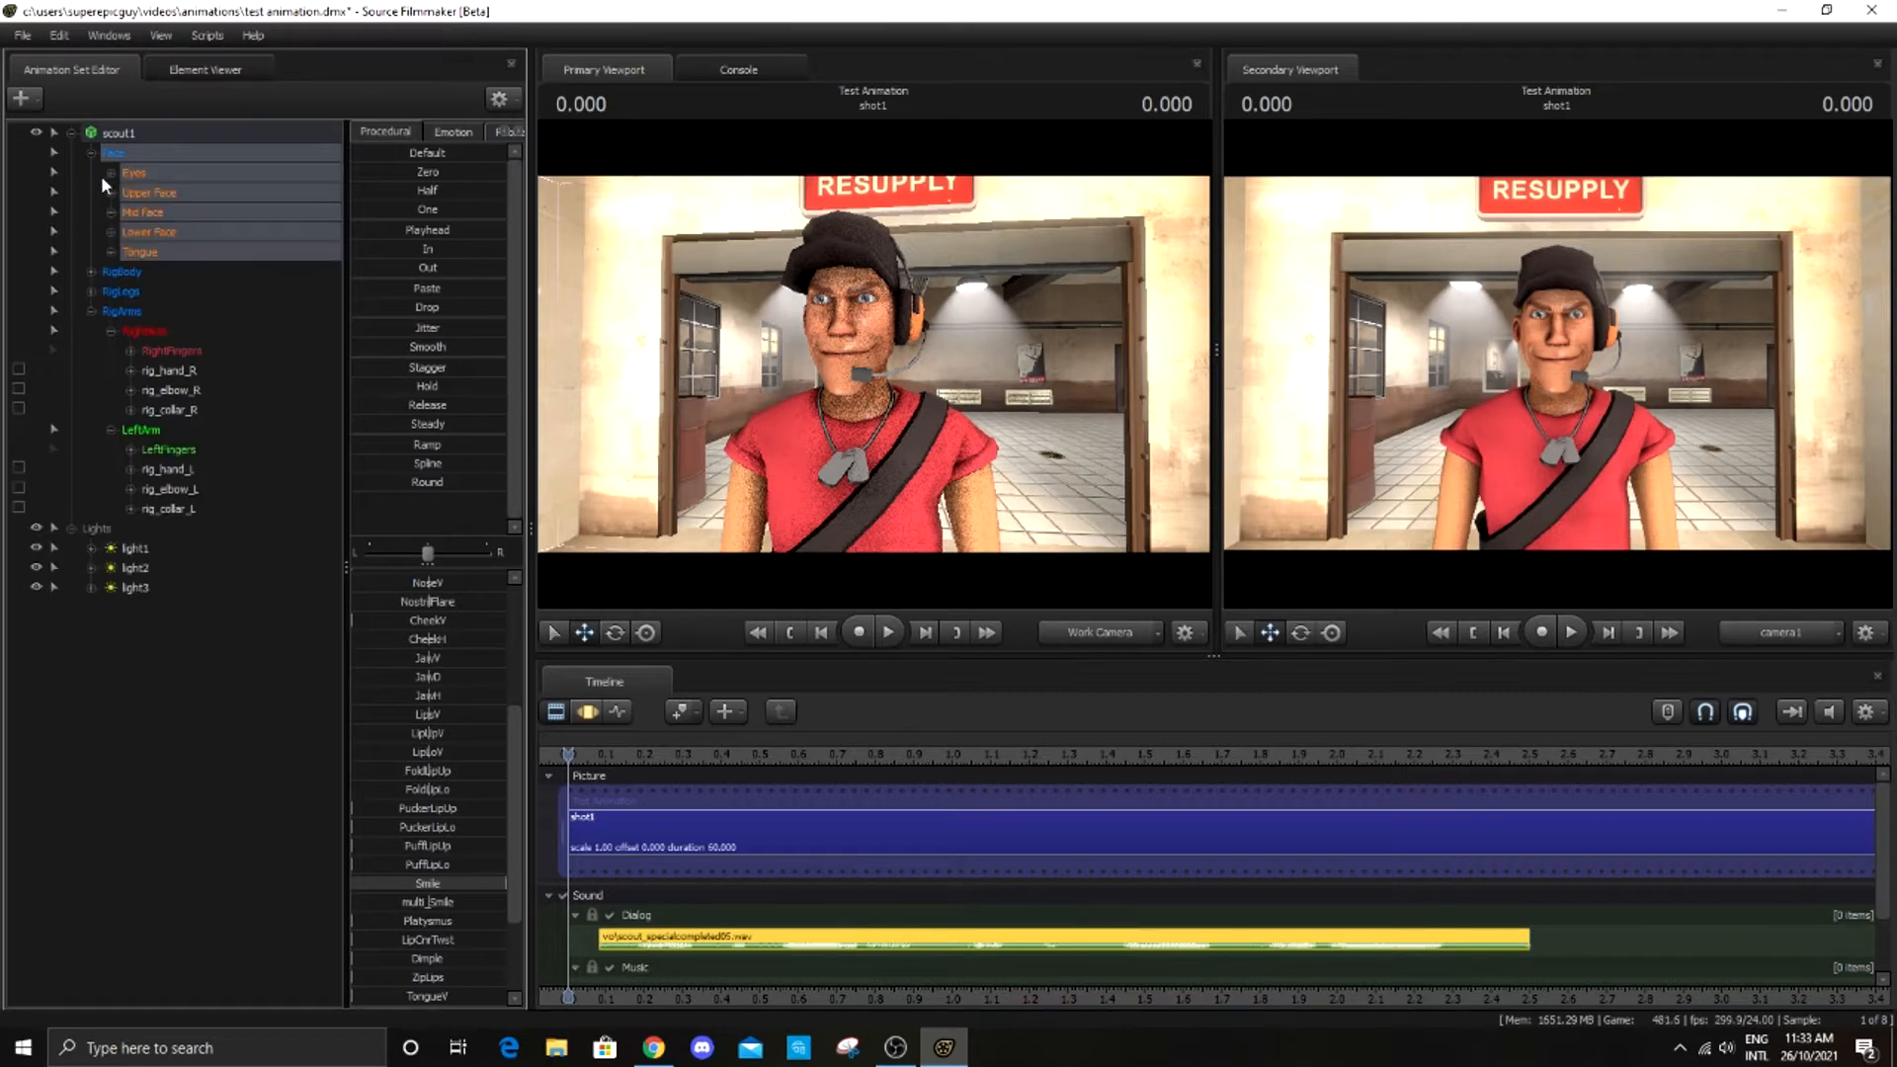
{"action": "left_click", "coordinate": [206, 213]}
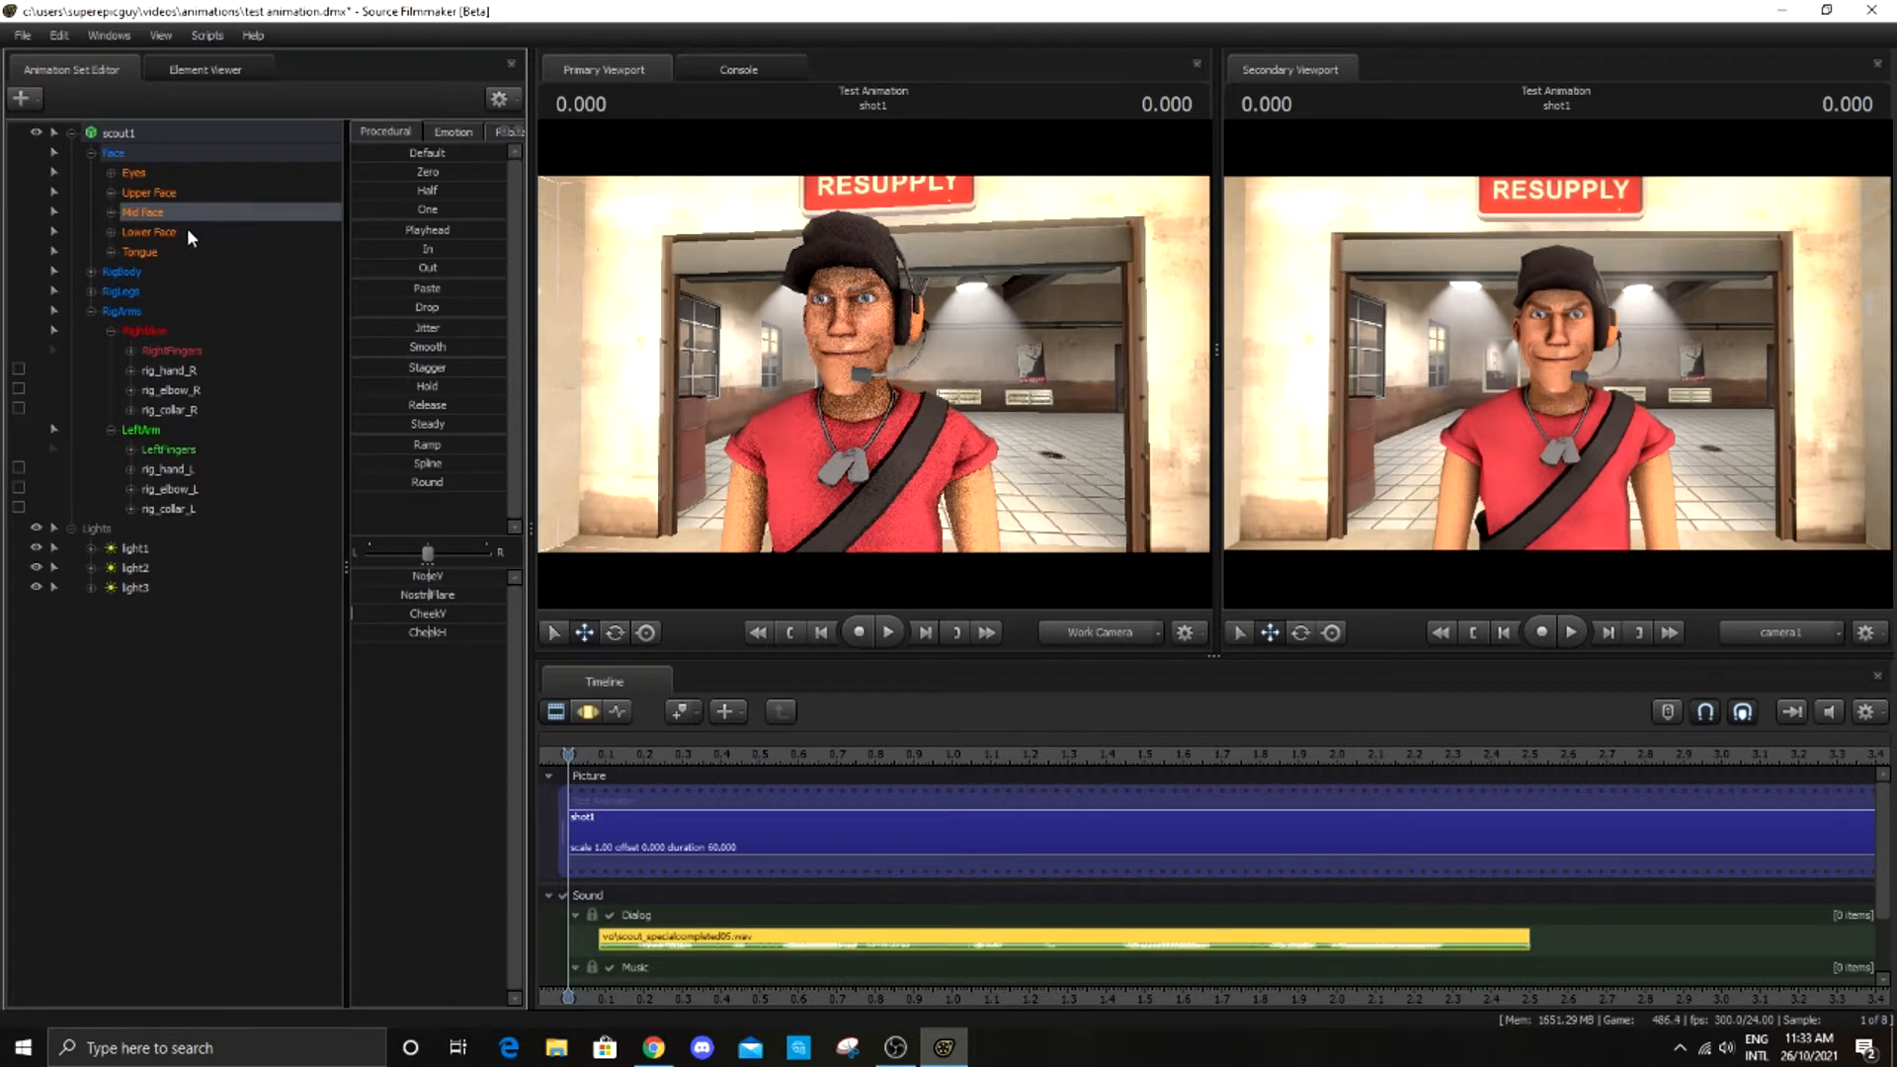
{"action": "left_click", "coordinate": [188, 231], "text": "ctrl"}
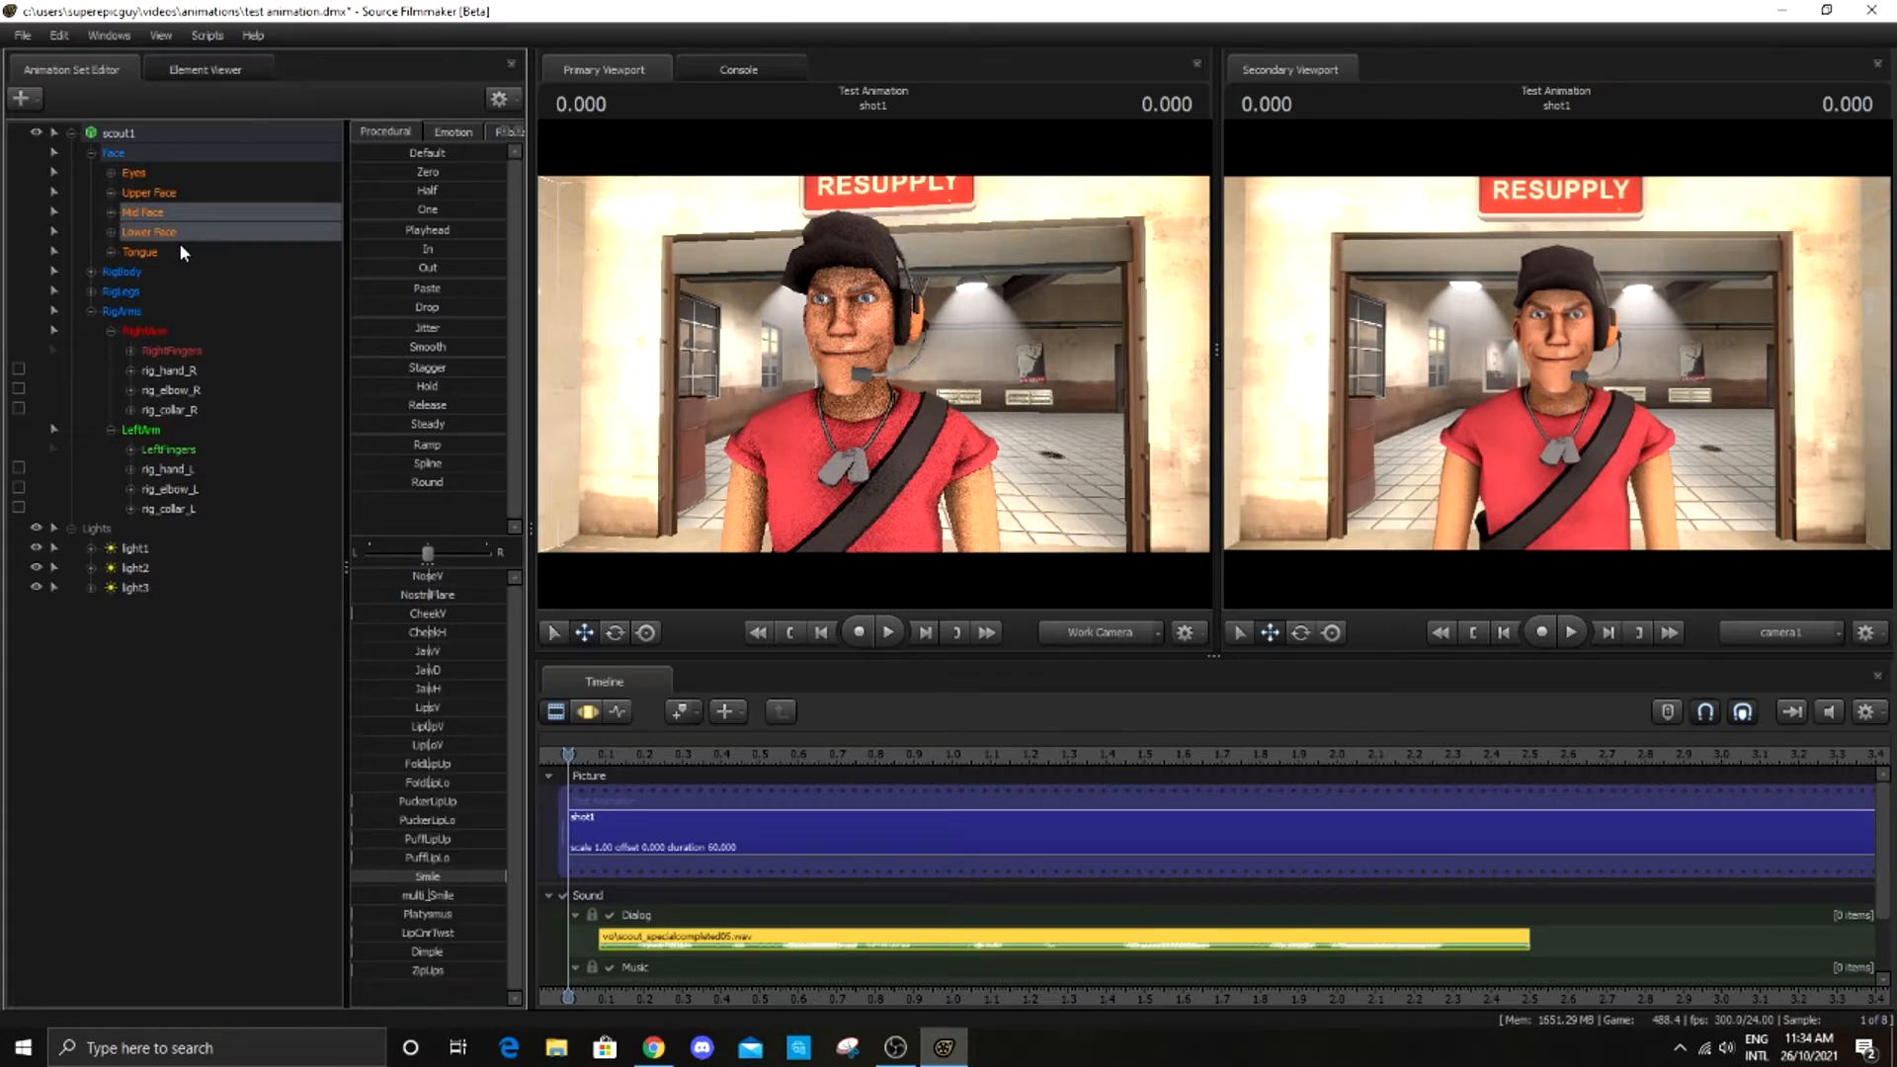
{"action": "left_click", "coordinate": [180, 249], "text": "ctrl"}
Extract phonemes from the scout dialog clip onto the selected face controls, keeping the default extraction settings
{"action": "scroll", "coordinate": [927, 872], "scroll_direction": "up", "scroll_amount": 2}
{"action": "scroll", "coordinate": [927, 873], "scroll_direction": "down", "scroll_amount": 1}
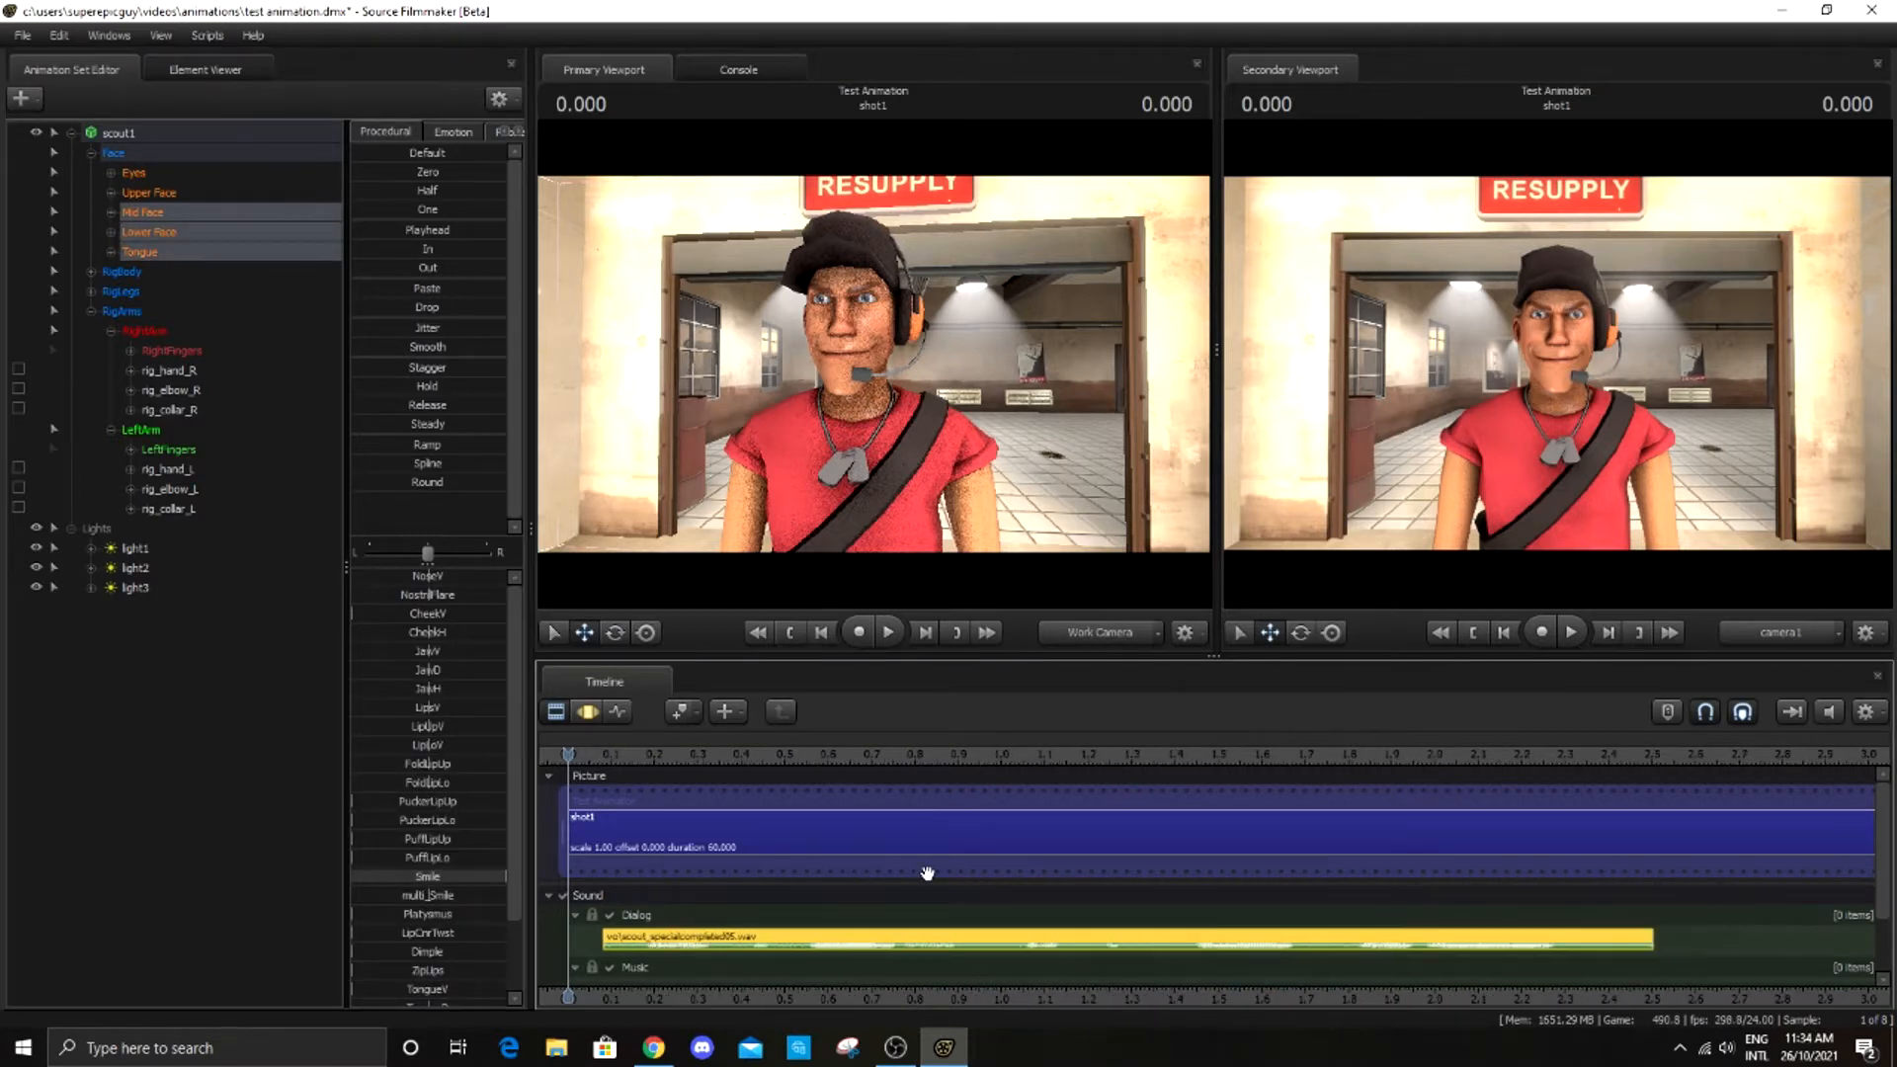
{"action": "right_click", "coordinate": [158, 217]}
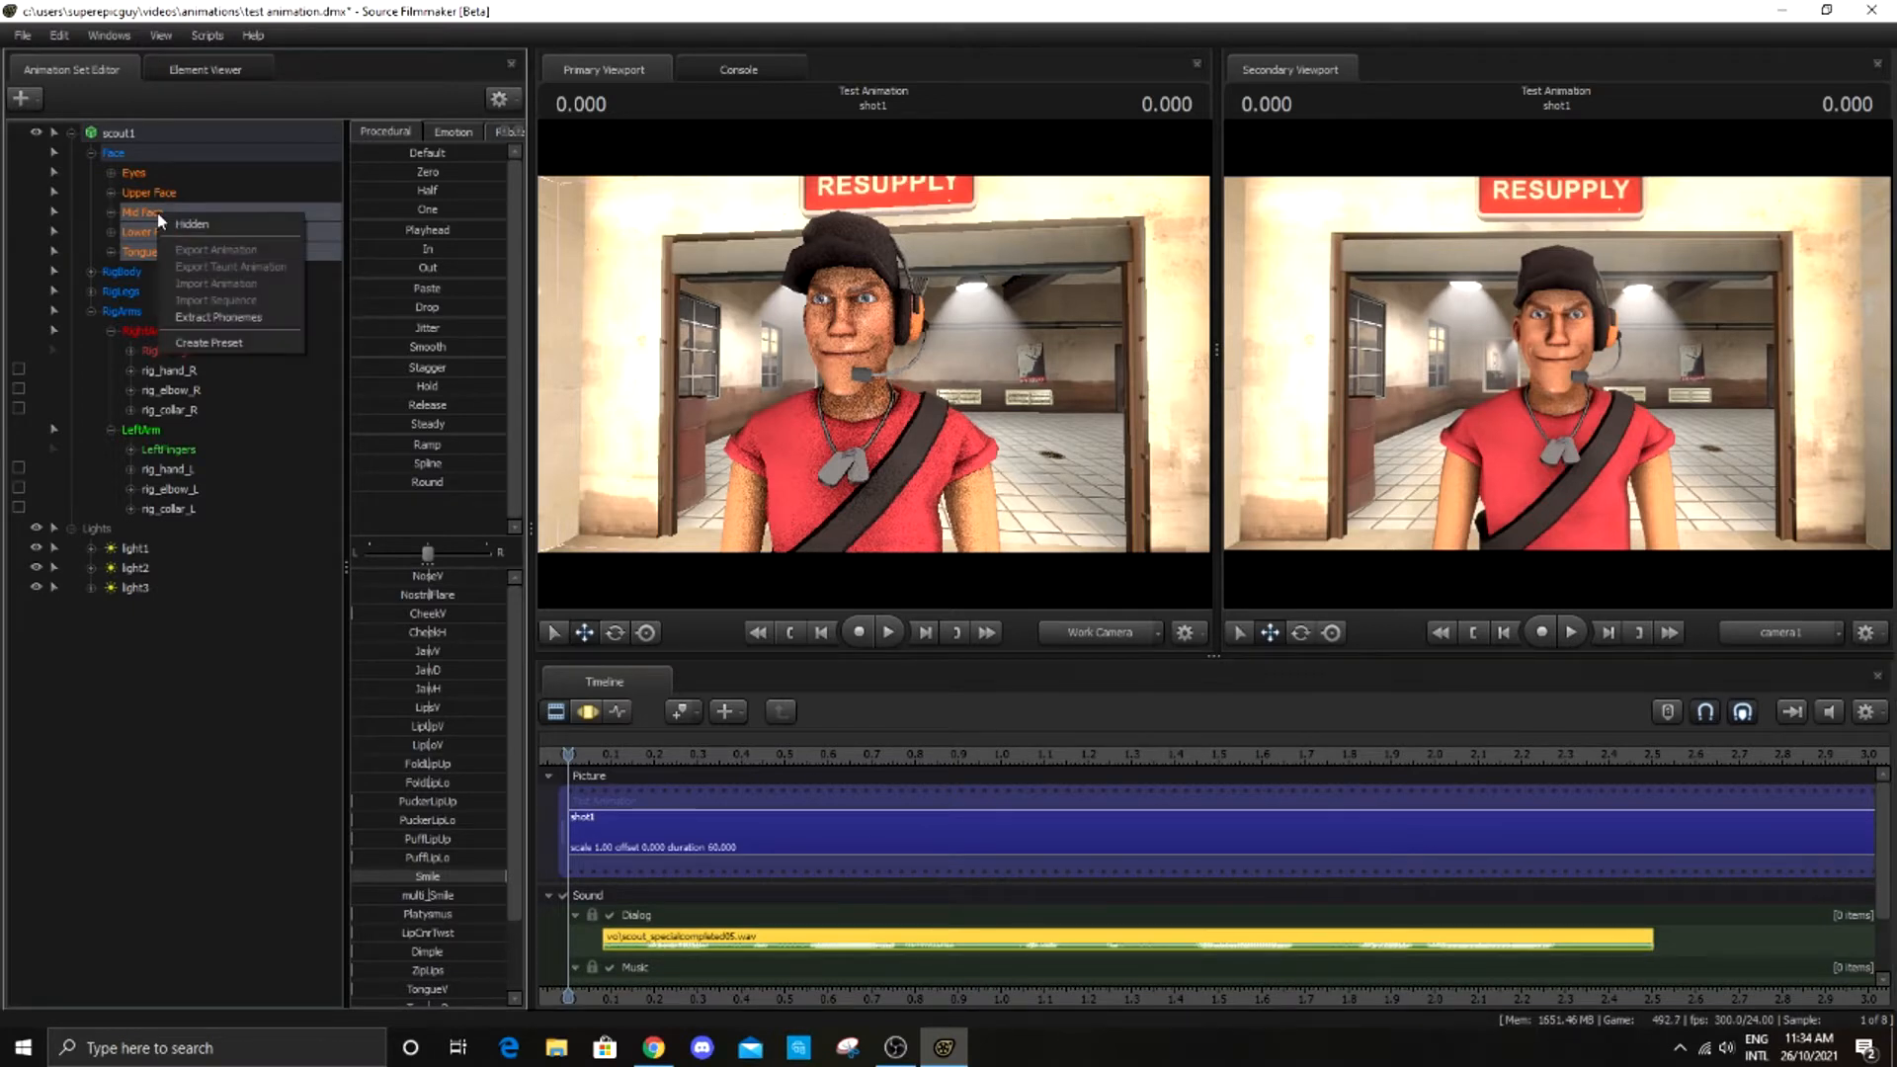
{"action": "left_click", "coordinate": [263, 316]}
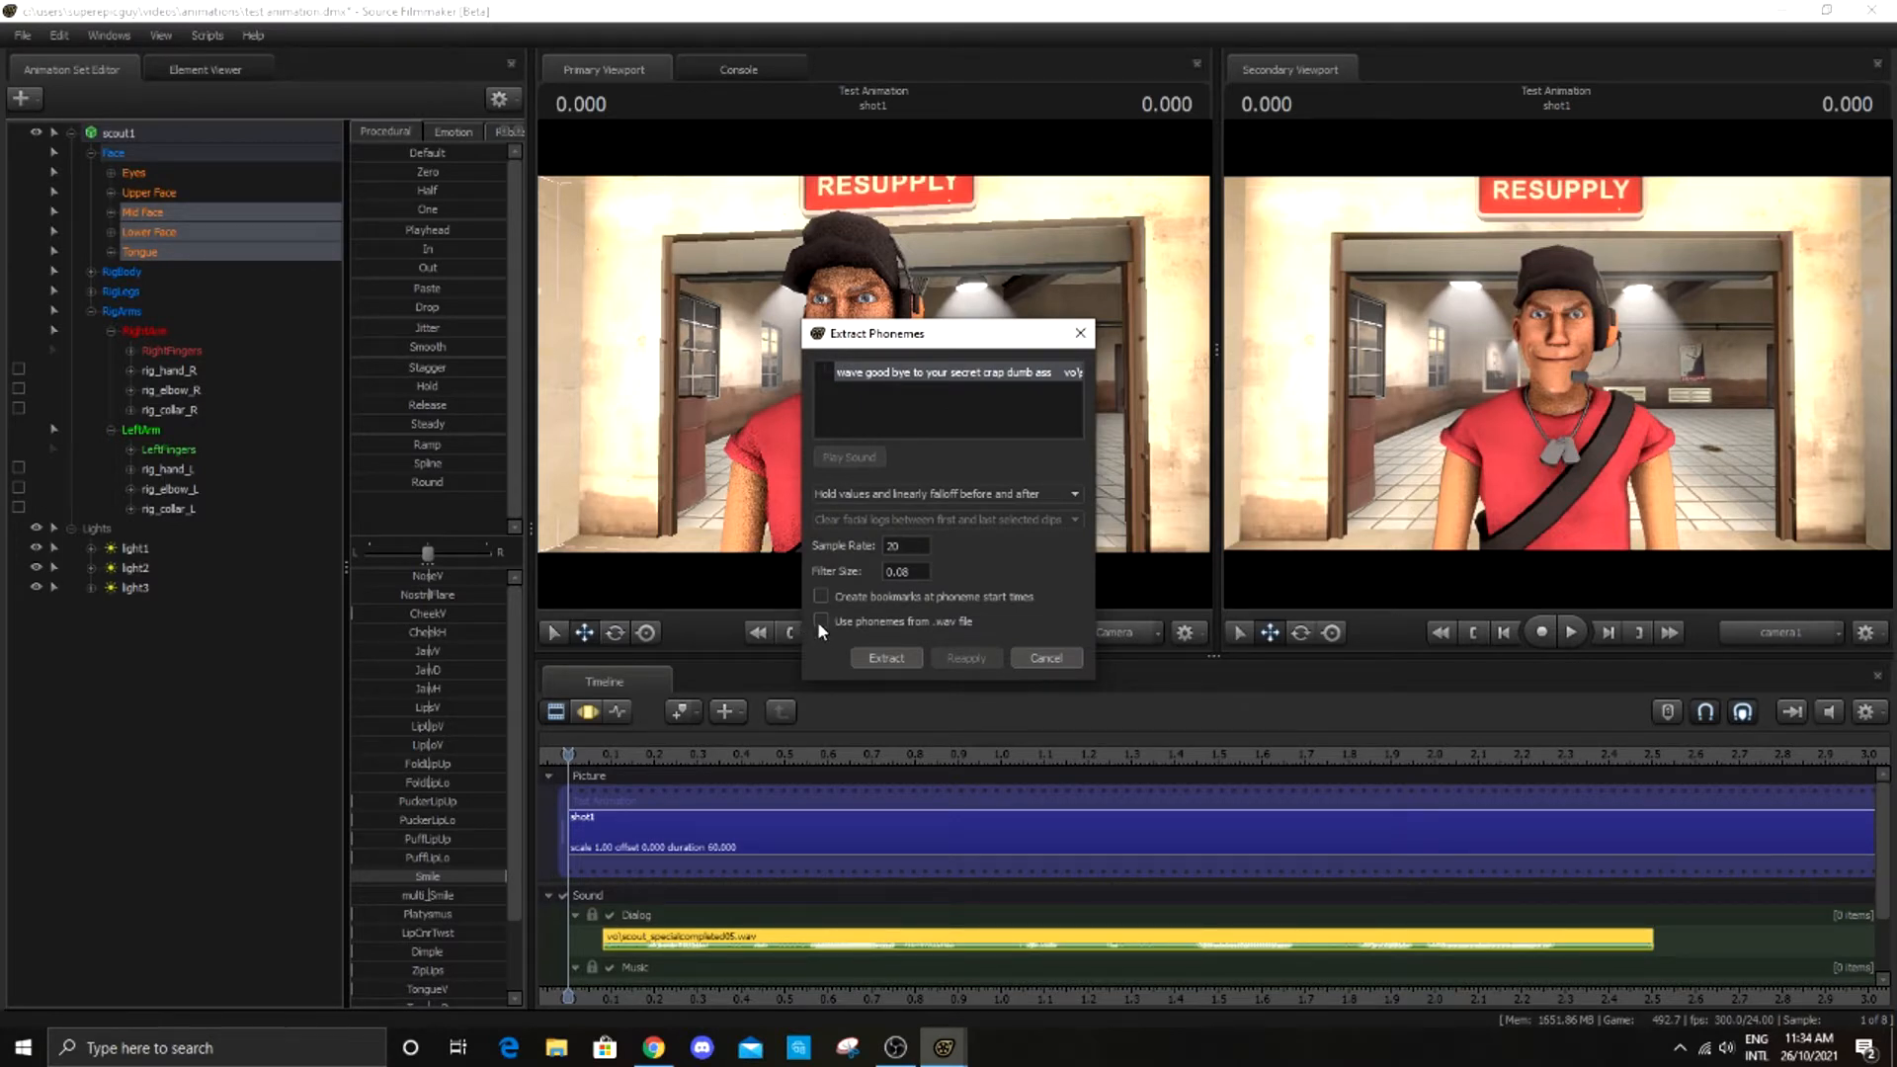
{"action": "left_click", "coordinate": [886, 658]}
Play the shot to check the extracted lip sync and return the playhead to 0
{"action": "scroll", "coordinate": [996, 795], "scroll_direction": "up", "scroll_amount": 2}
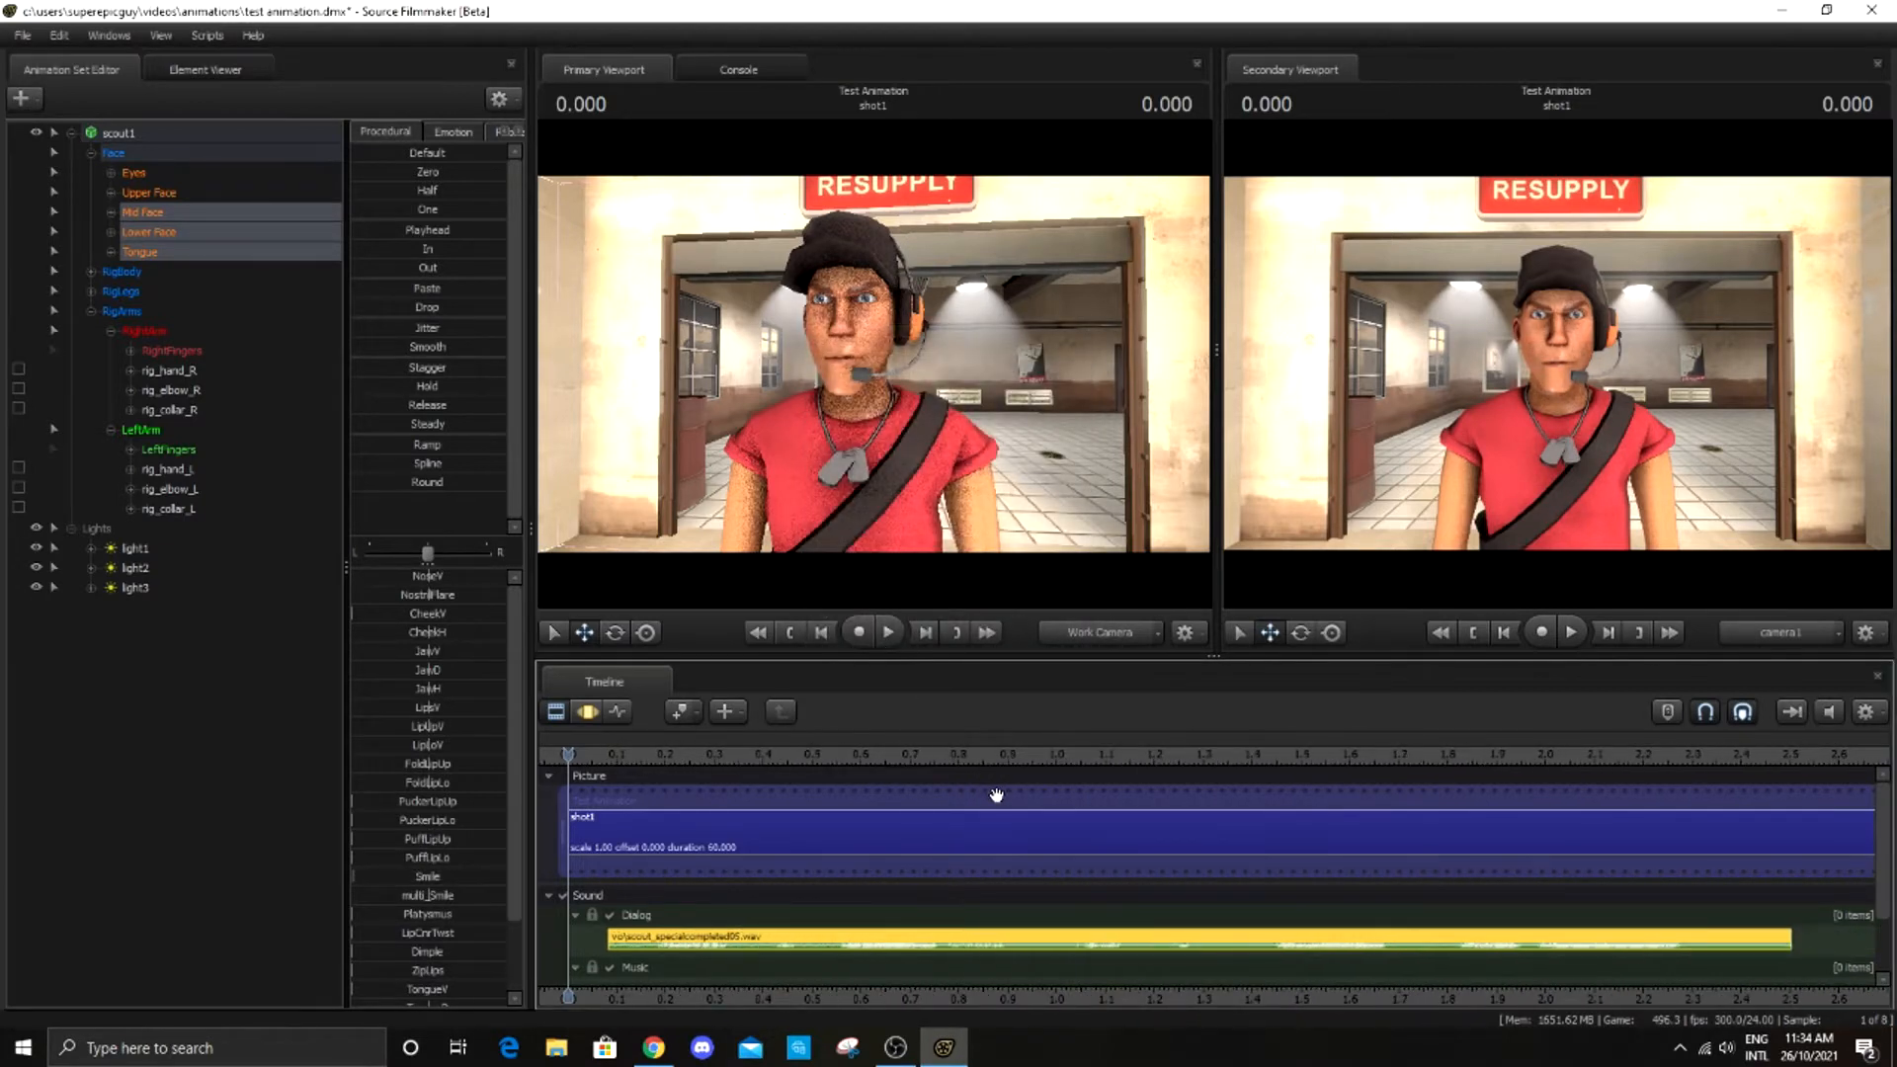
{"action": "scroll", "coordinate": [996, 795], "scroll_direction": "down", "scroll_amount": 1}
{"action": "scroll", "coordinate": [996, 795], "scroll_direction": "up", "scroll_amount": 1}
{"action": "scroll", "coordinate": [996, 795], "scroll_direction": "down", "scroll_amount": 1}
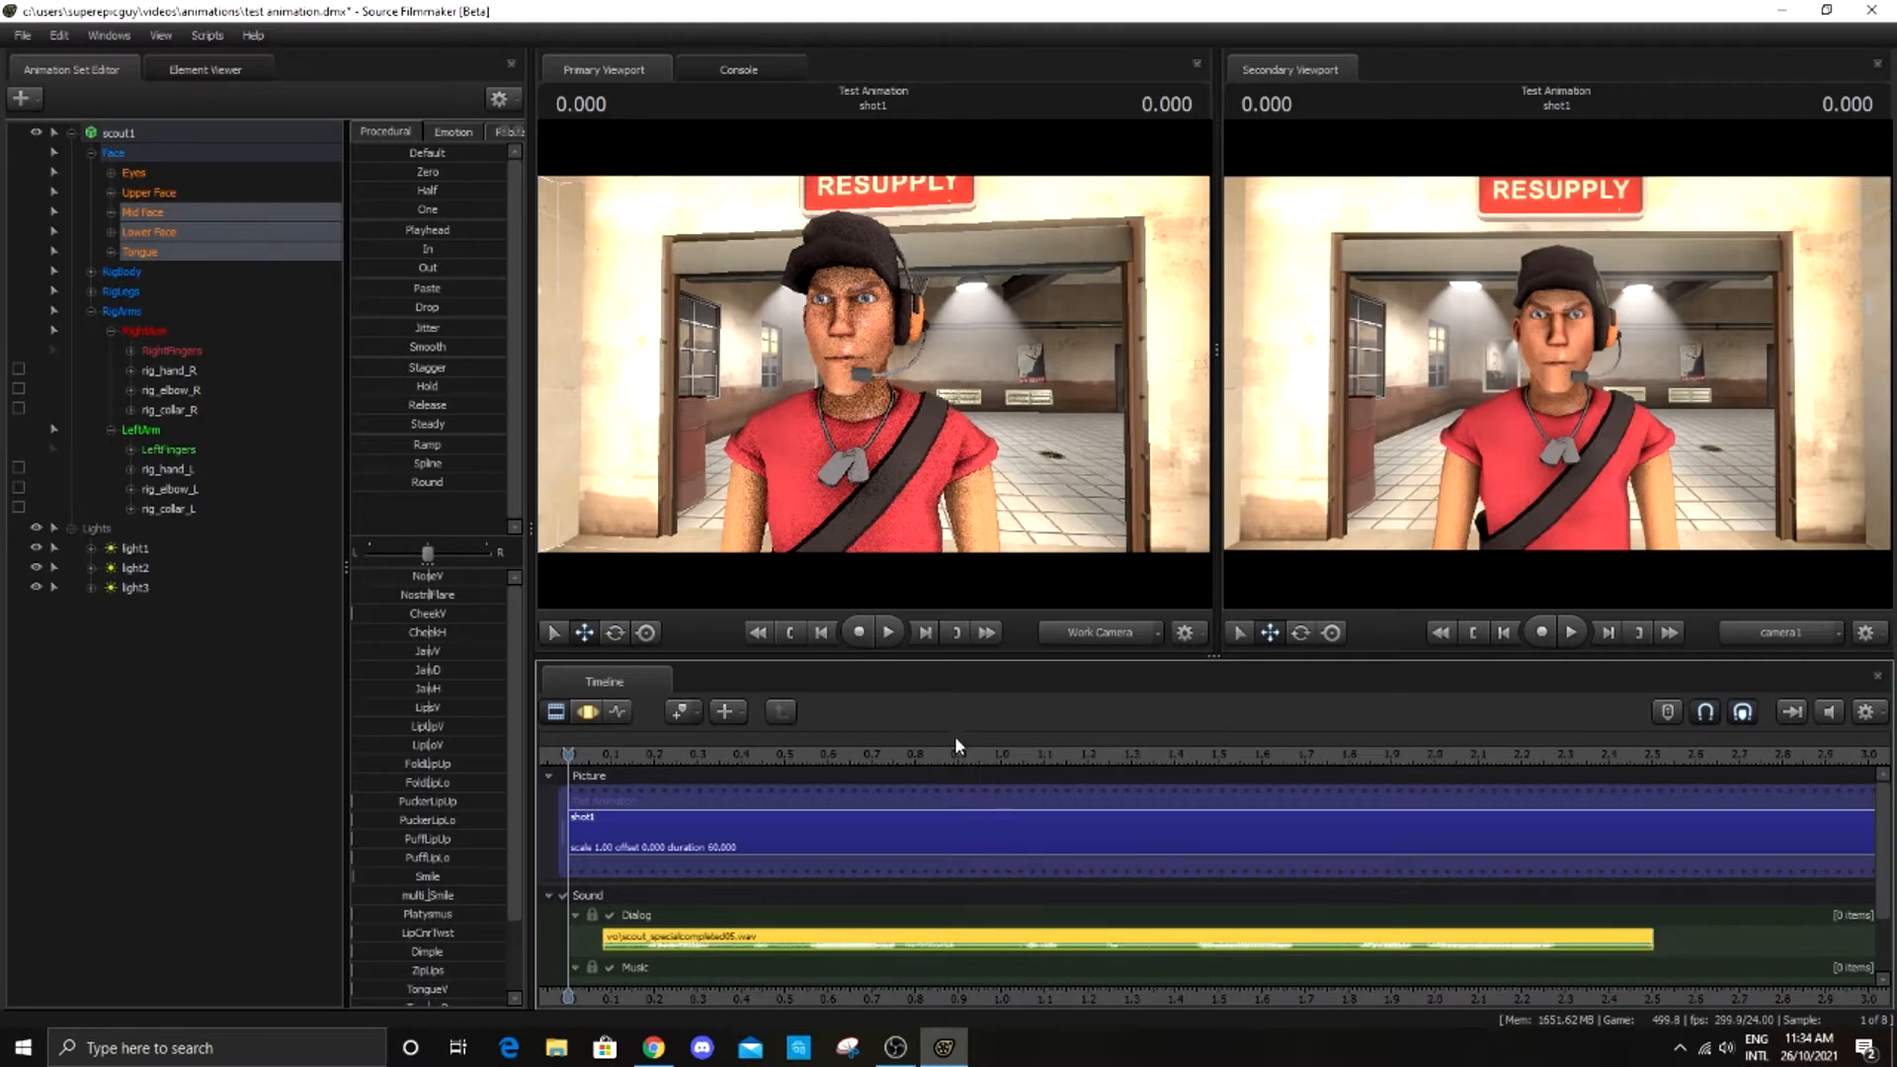
{"action": "left_click", "coordinate": [890, 633]}
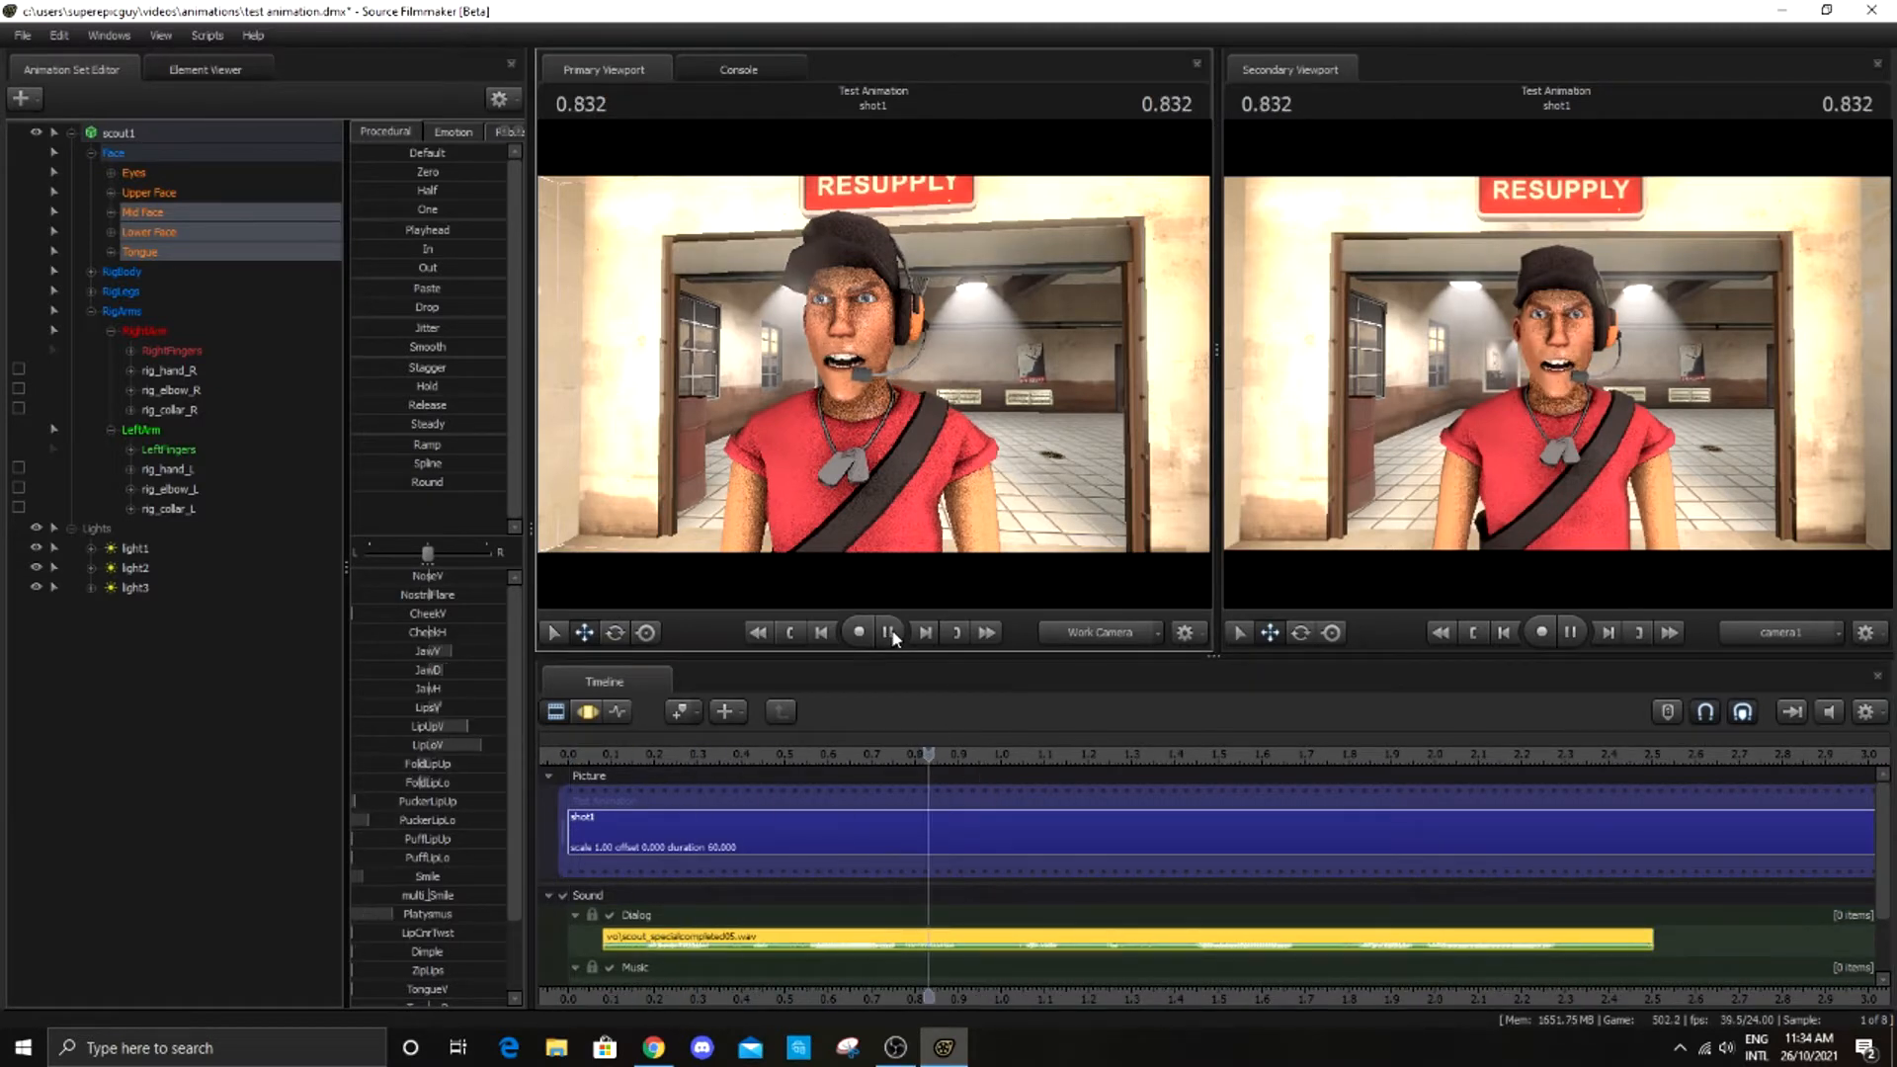
{"action": "left_click", "coordinate": [890, 633]}
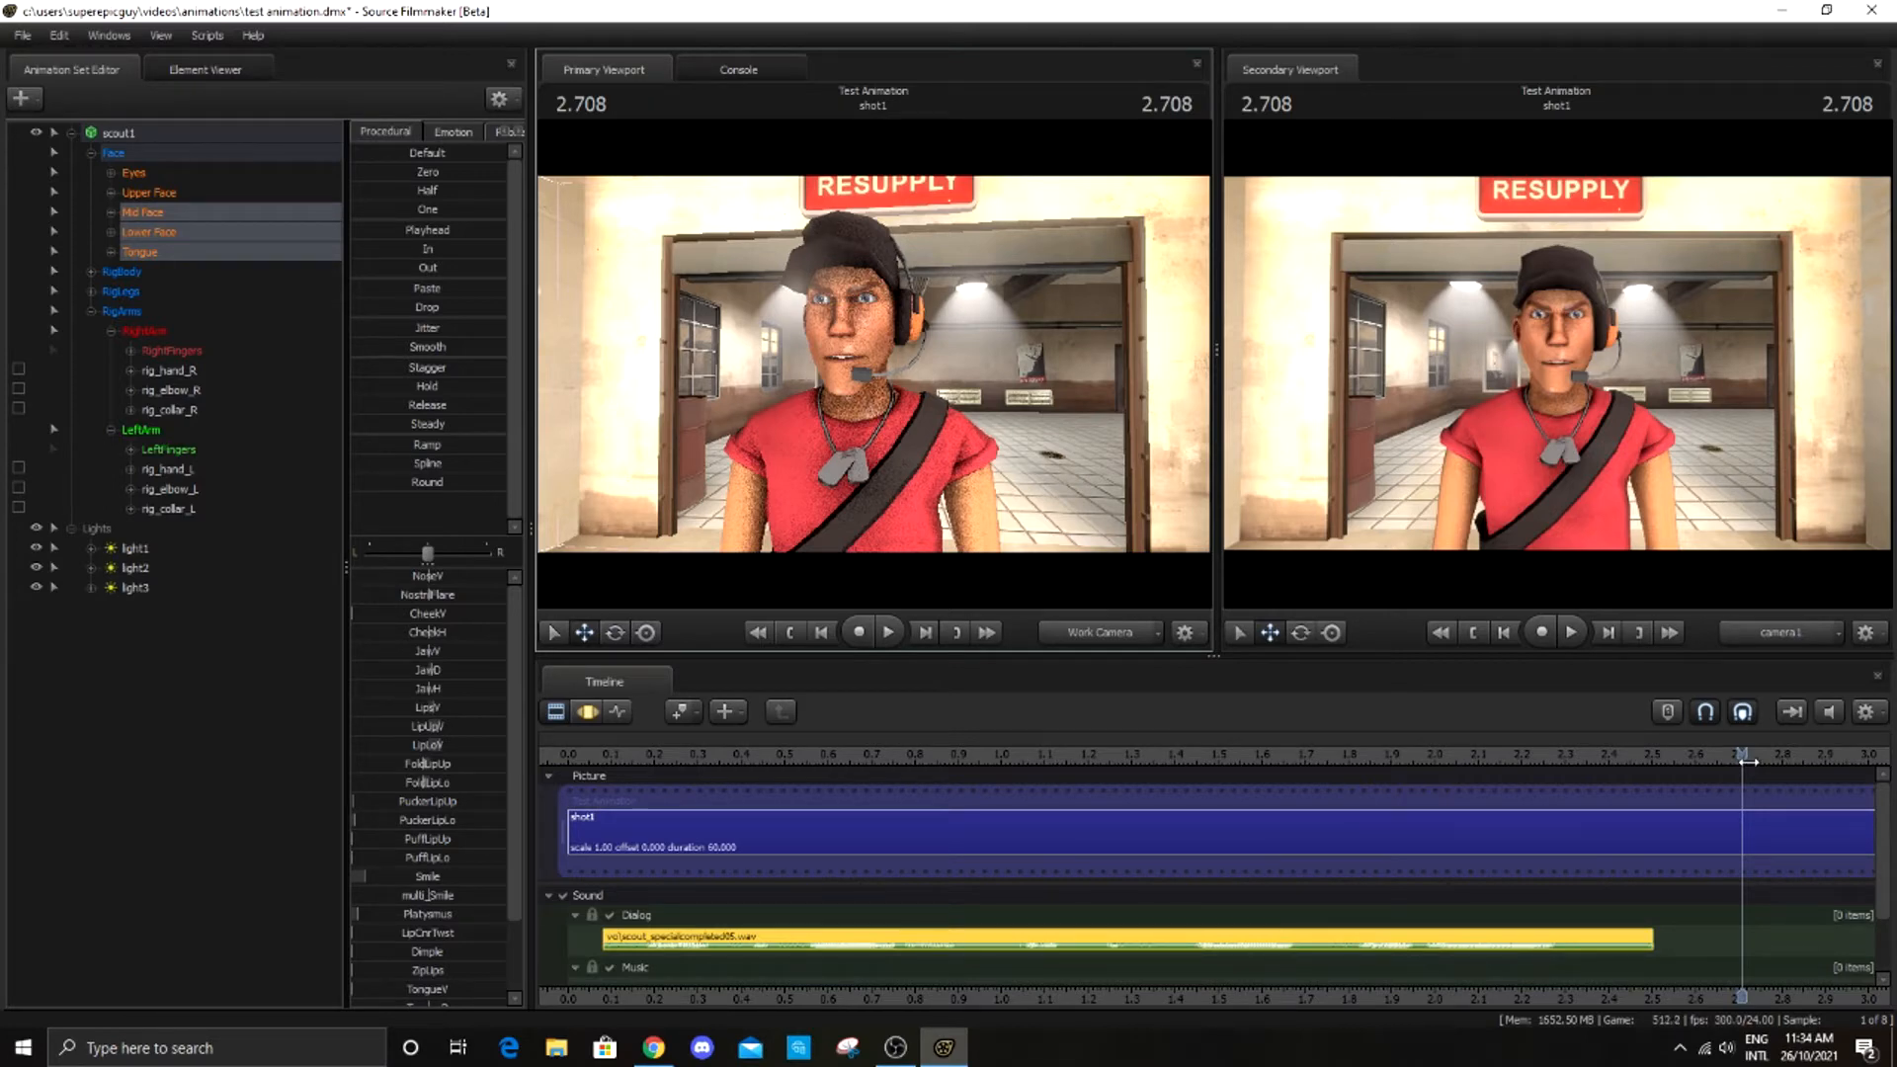
{"action": "left_click_drag", "start_coordinate": [1748, 762], "coordinate": [568, 762]}
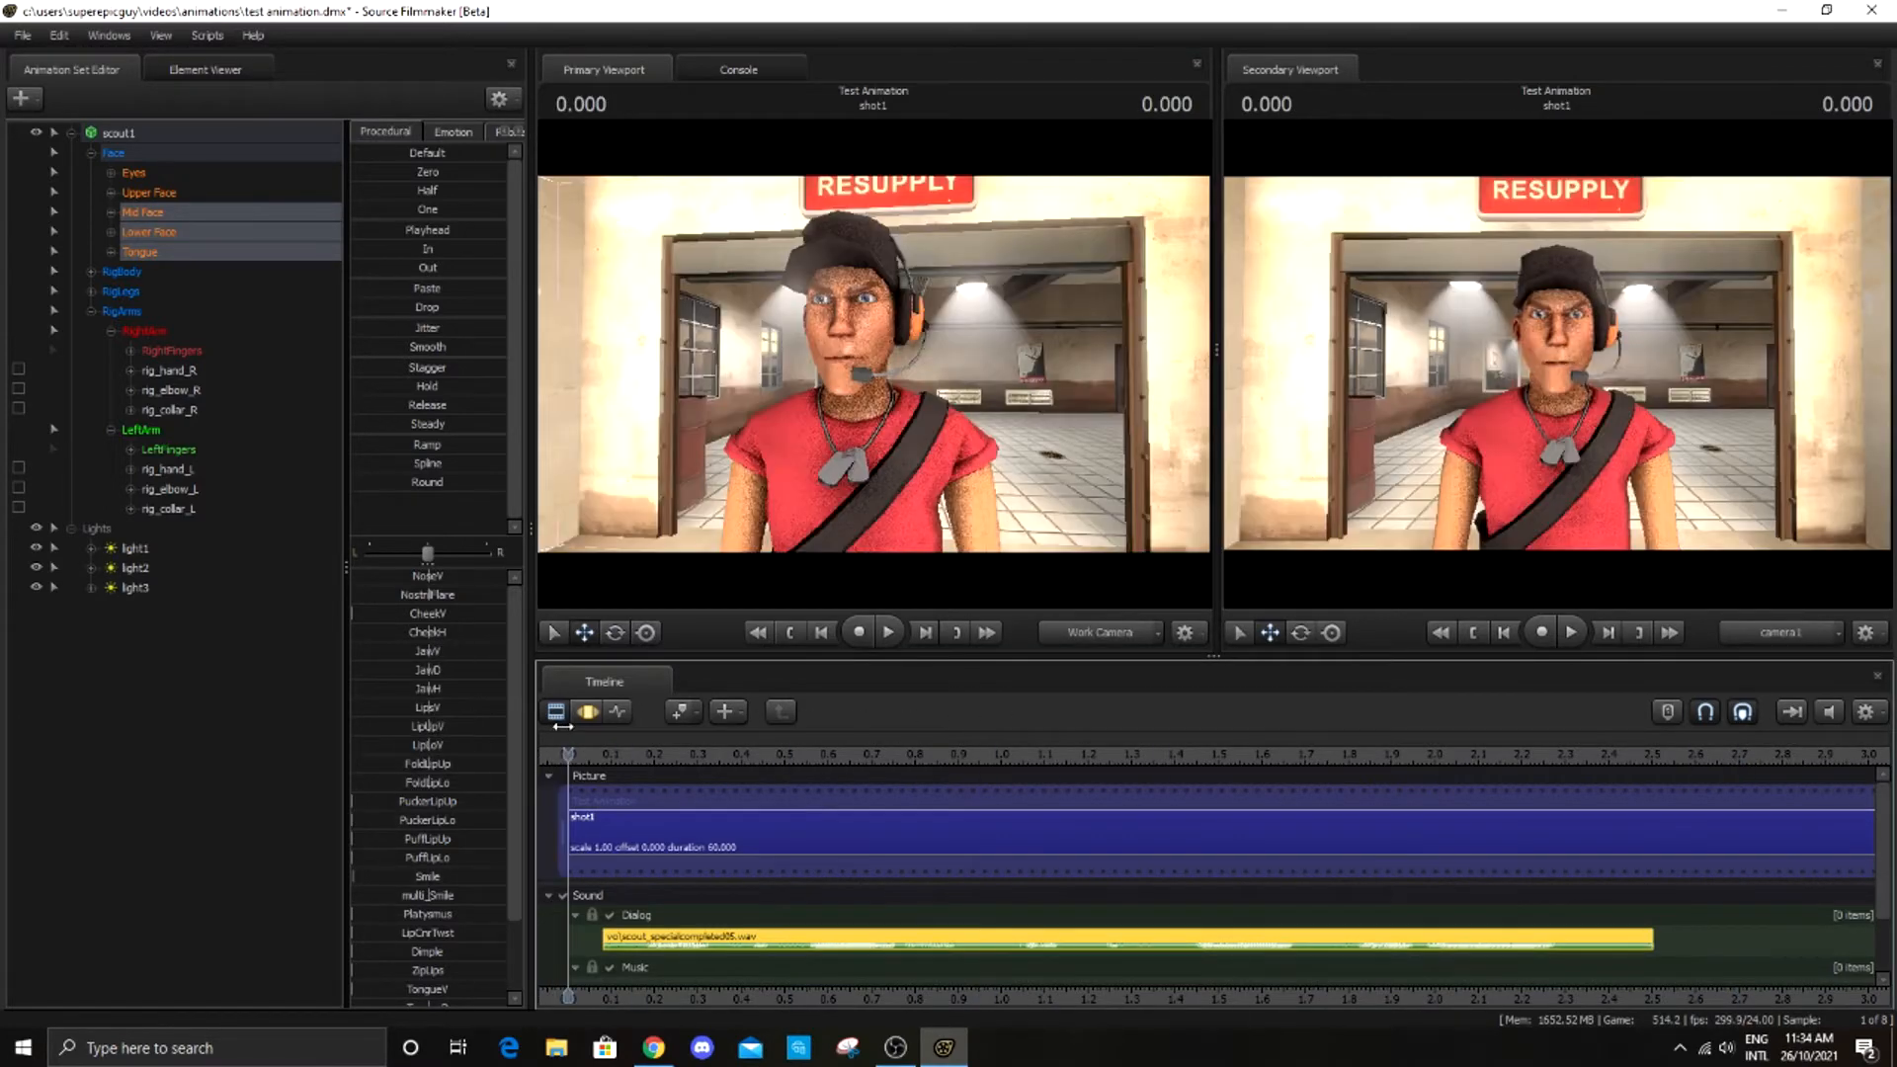
Switch the timeline to the motion editor and raise the Smile control to its maximum over the whole time range
{"action": "left_click", "coordinate": [587, 712]}
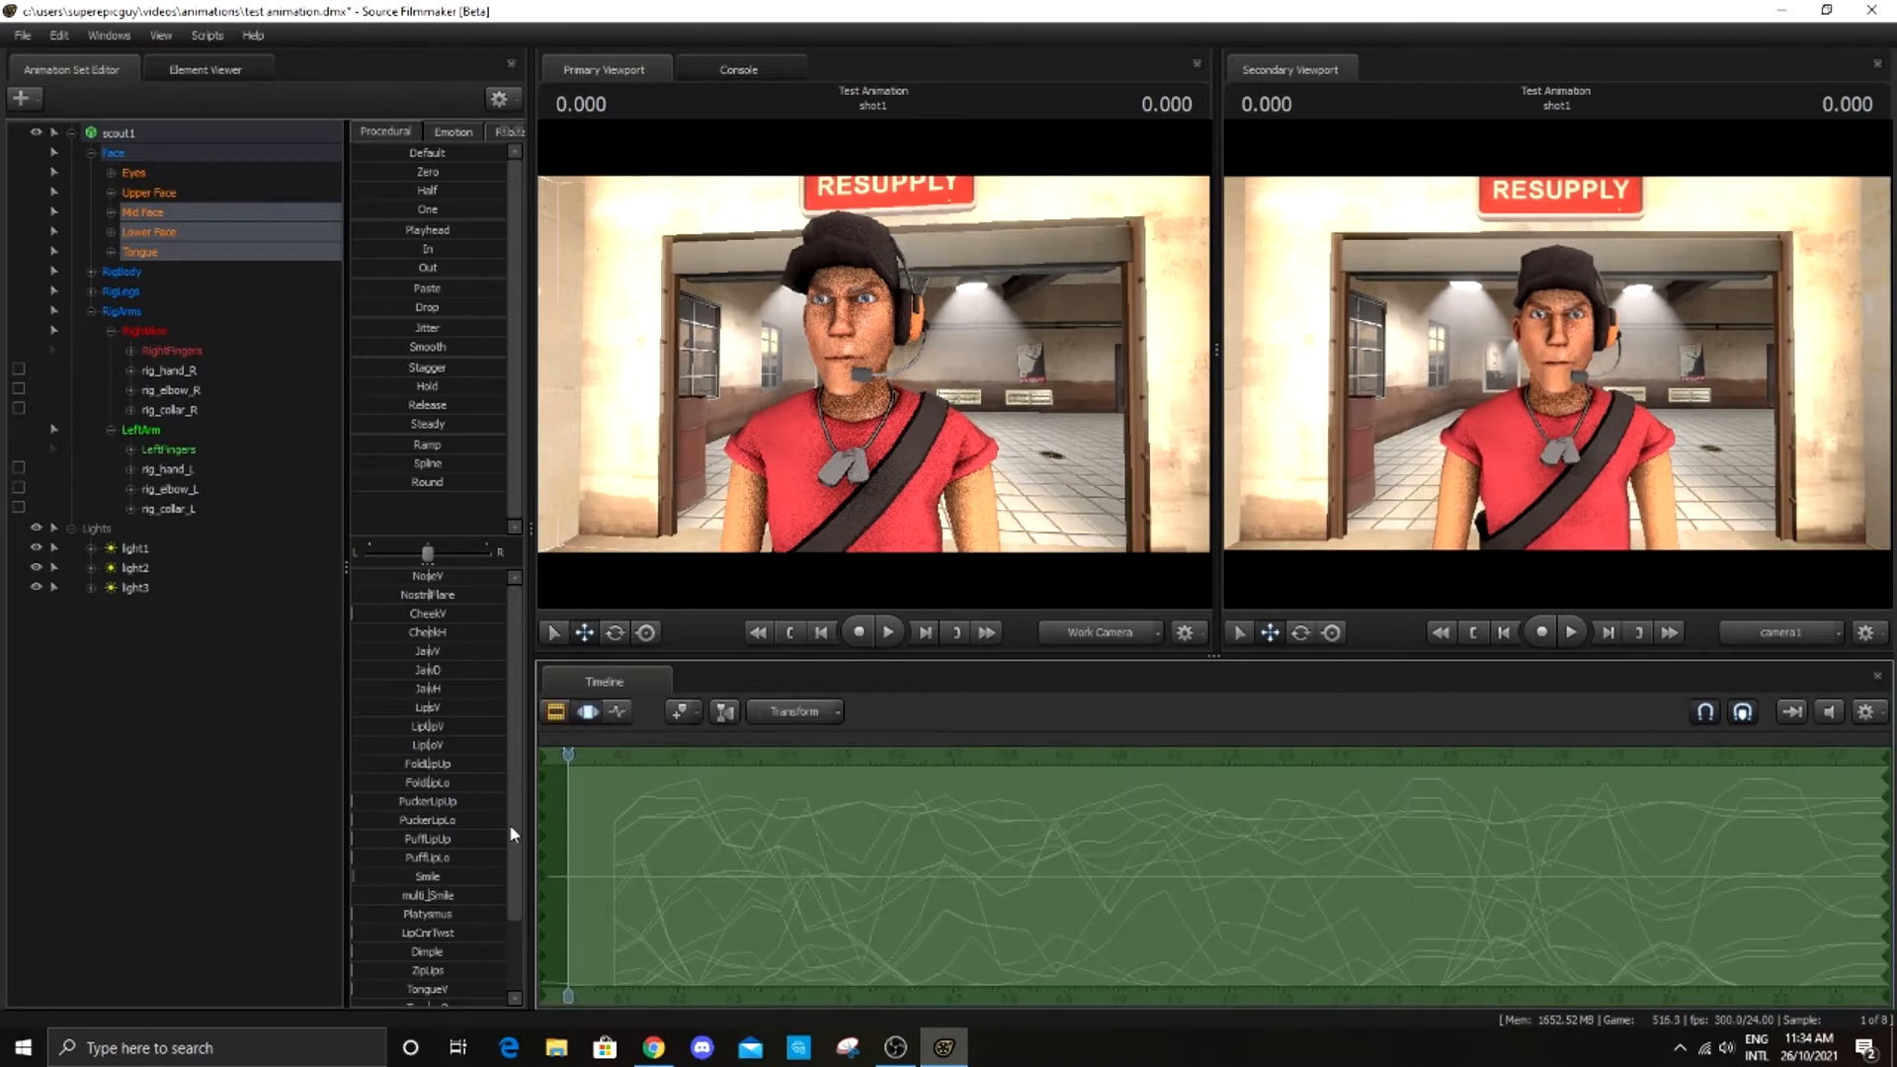
{"action": "left_click_drag", "start_coordinate": [430, 877], "coordinate": [507, 877]}
{"action": "scroll", "coordinate": [921, 839], "scroll_direction": "up", "scroll_amount": 5}
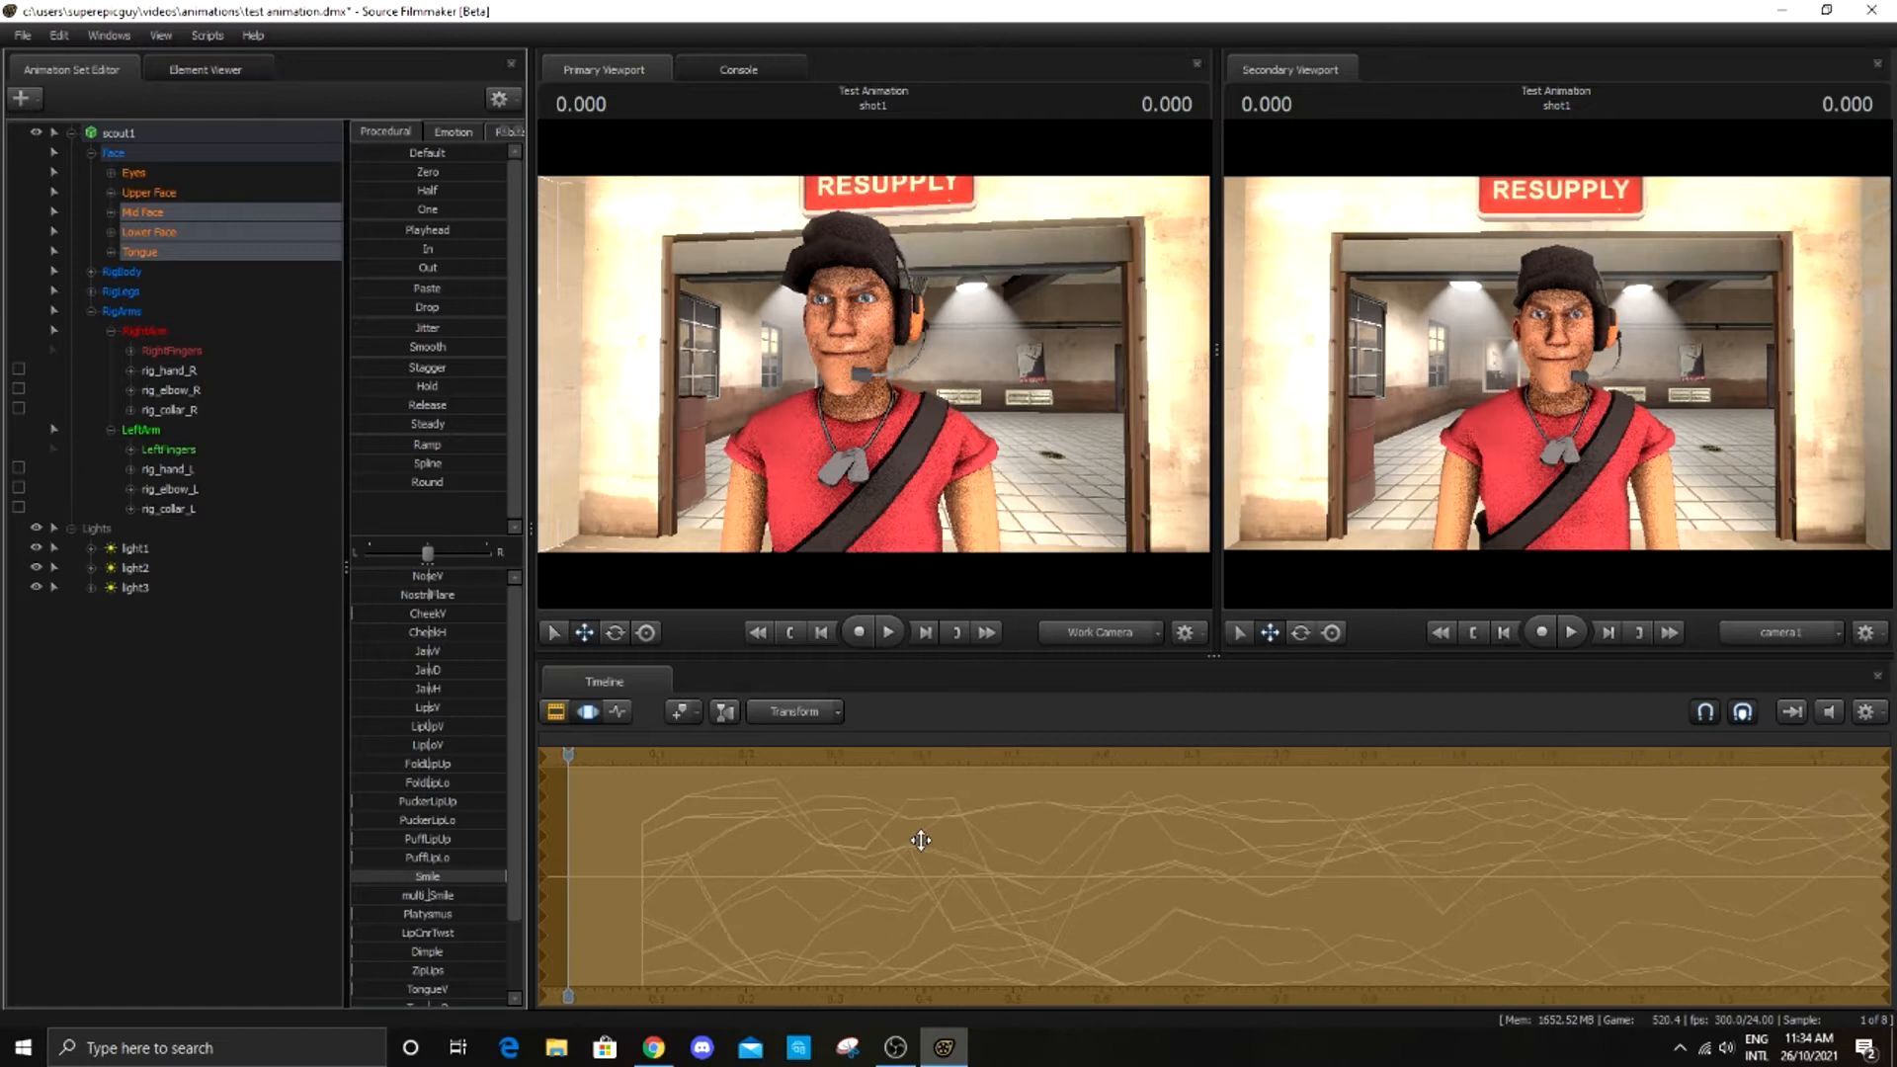
{"action": "scroll", "coordinate": [888, 905], "scroll_direction": "down", "scroll_amount": 2}
{"action": "scroll", "coordinate": [888, 906], "scroll_direction": "up", "scroll_amount": 1}
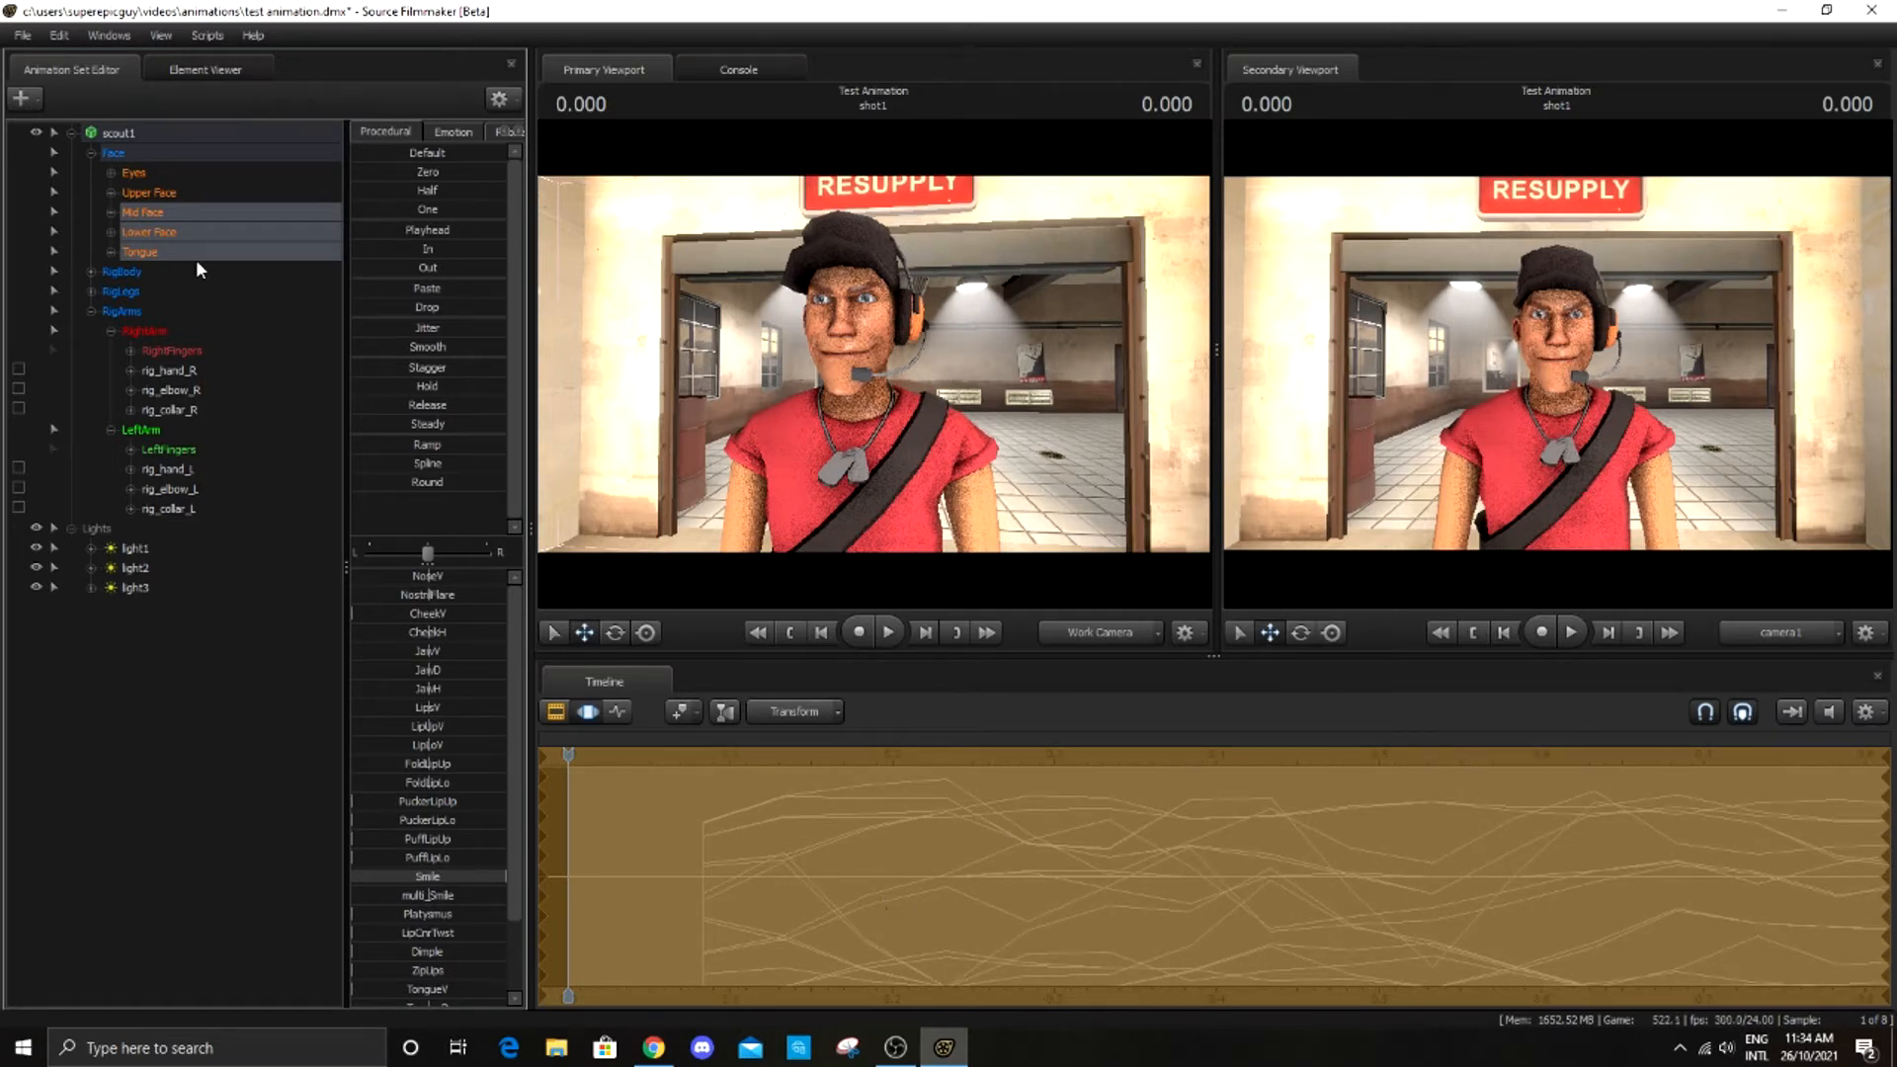
{"action": "scroll", "coordinate": [761, 800], "scroll_direction": "down", "scroll_amount": 3}
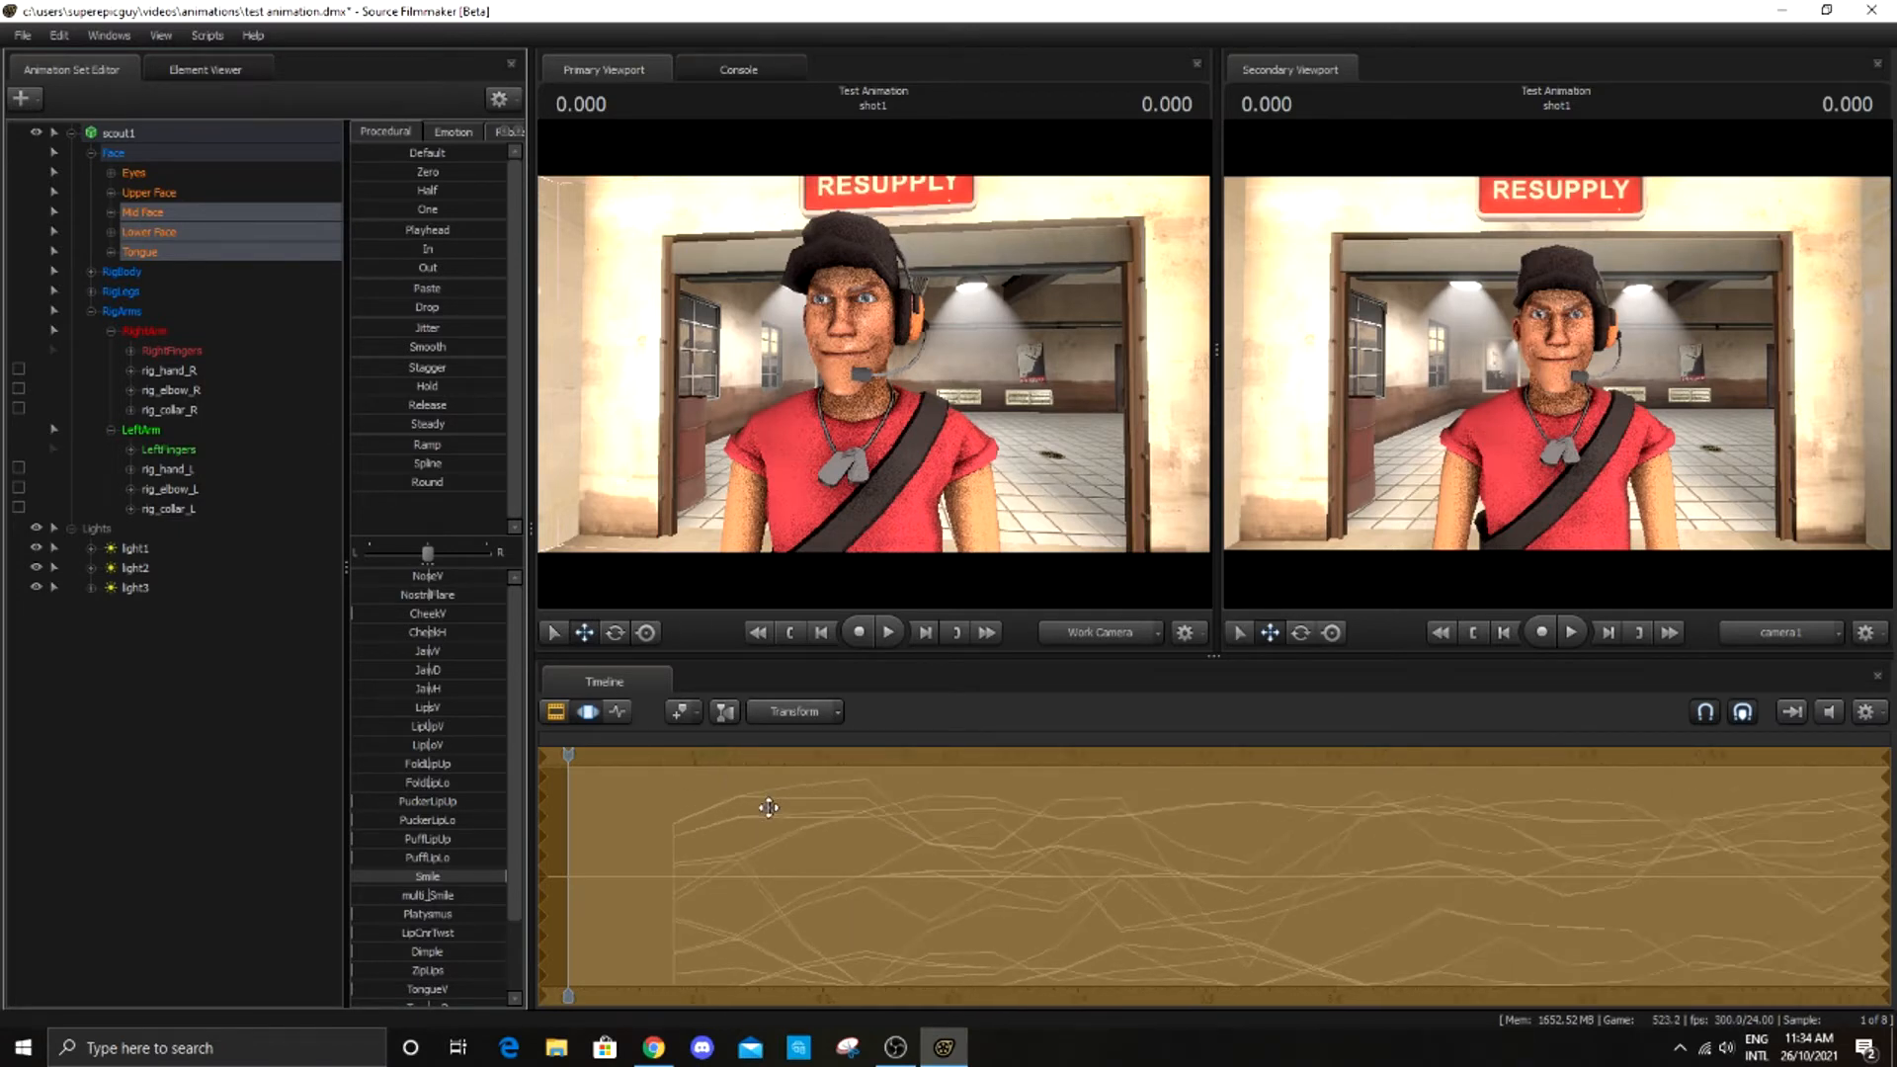
Select only Lower Face, move the playhead to 0.083 seconds, and copy the samples of the short range just before it
{"action": "left_click", "coordinate": [162, 237]}
{"action": "scroll", "coordinate": [735, 842], "scroll_direction": "down", "scroll_amount": 1}
{"action": "scroll", "coordinate": [731, 842], "scroll_direction": "down", "scroll_amount": 1}
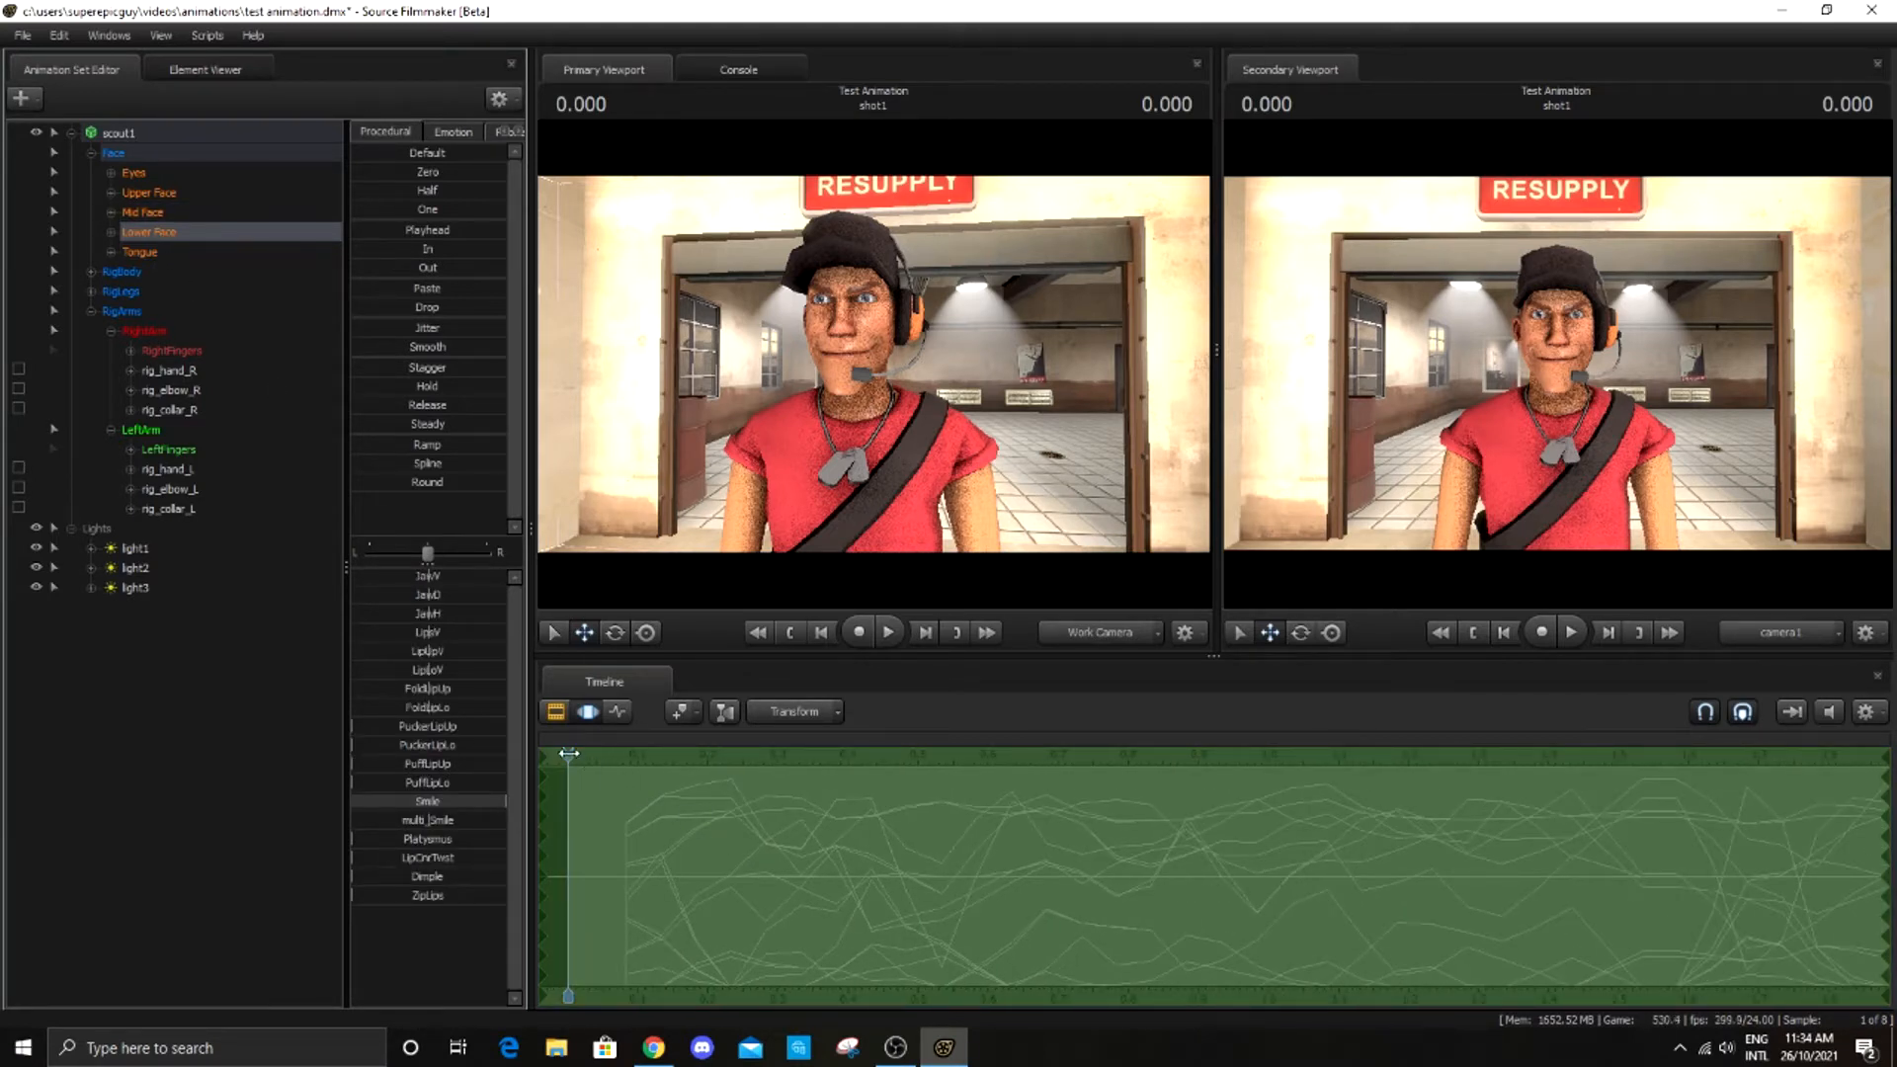
{"action": "left_click_drag", "start_coordinate": [567, 752], "coordinate": [602, 787]}
{"action": "scroll", "coordinate": [589, 778], "scroll_direction": "up", "scroll_amount": 2}
{"action": "left_click_drag", "start_coordinate": [1886, 946], "coordinate": [626, 897]}
{"action": "right_click", "coordinate": [628, 897]}
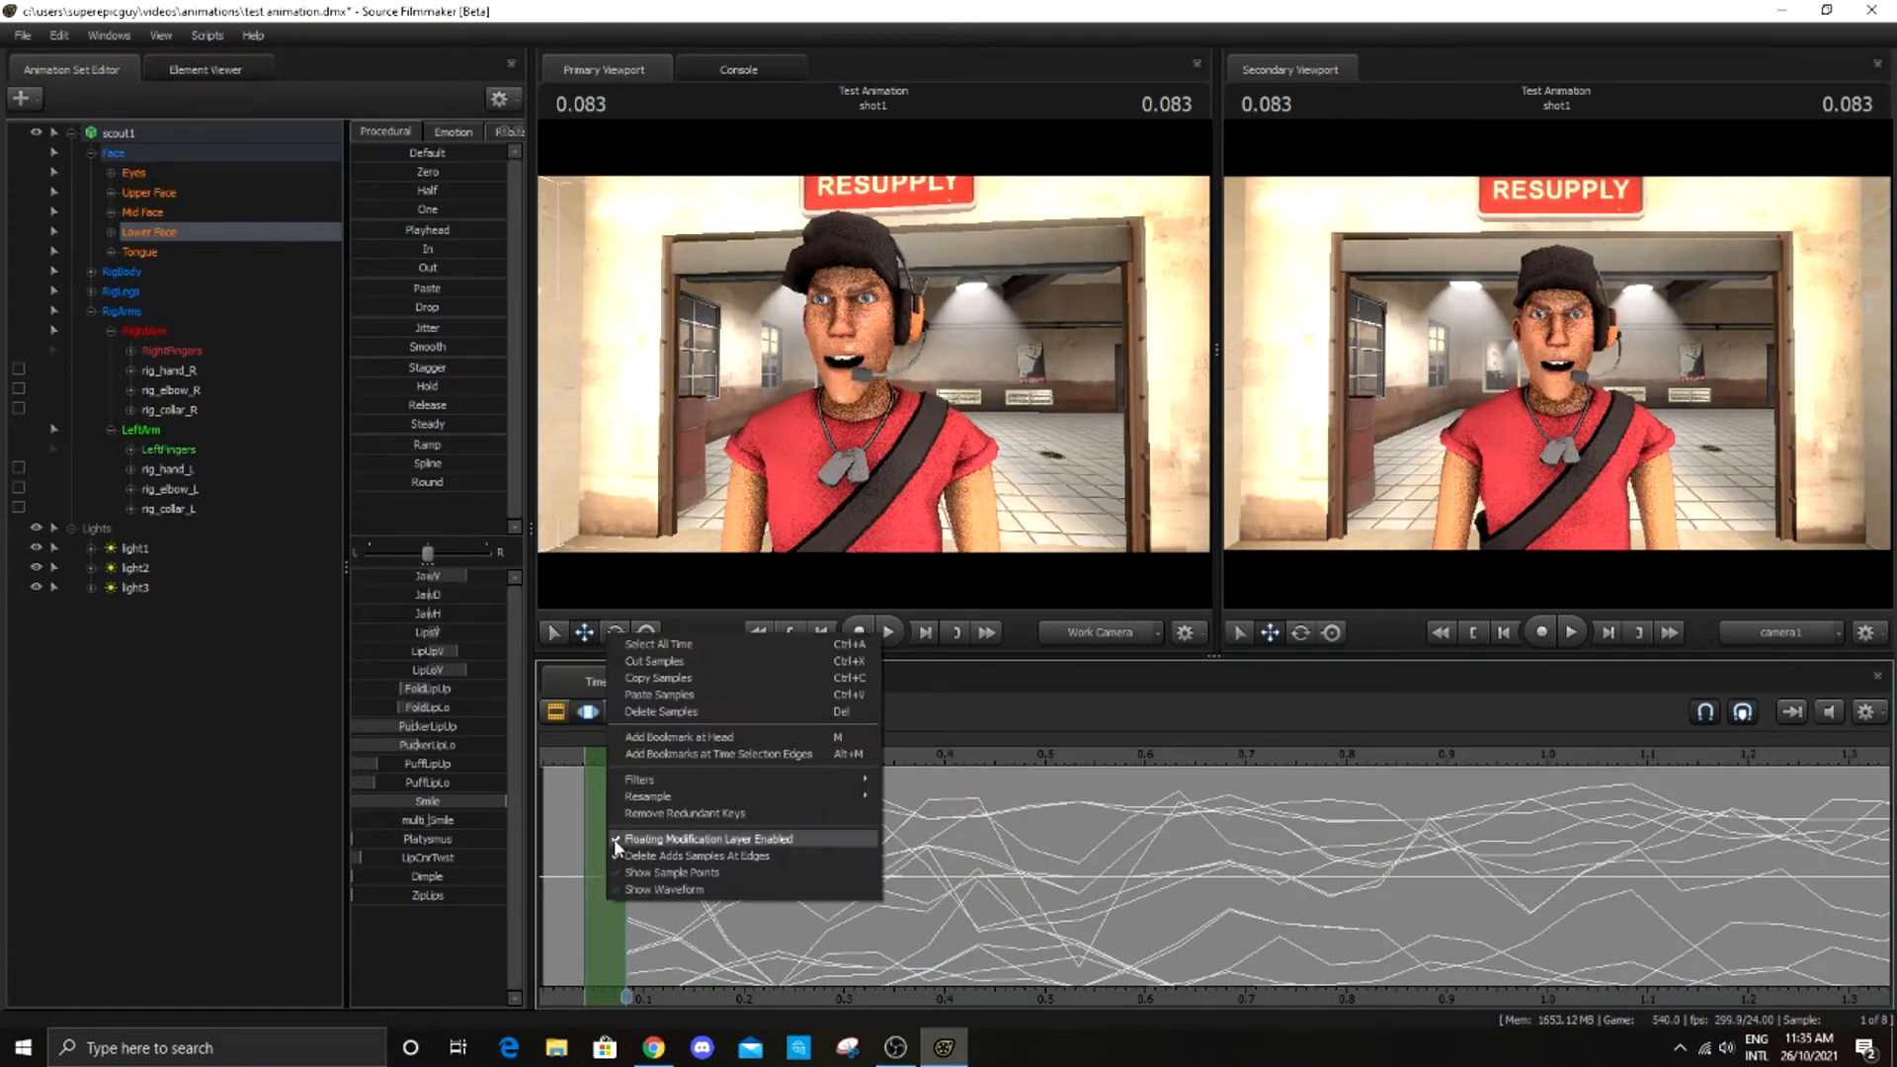
{"action": "left_click", "coordinate": [665, 682]}
Shift the time selection so it begins at 0.083 seconds and paste the copied Lower Face samples there
{"action": "scroll", "coordinate": [615, 847], "scroll_direction": "up", "scroll_amount": 3}
{"action": "left_click_drag", "start_coordinate": [614, 852], "coordinate": [657, 849]}
{"action": "right_click", "coordinate": [661, 851]}
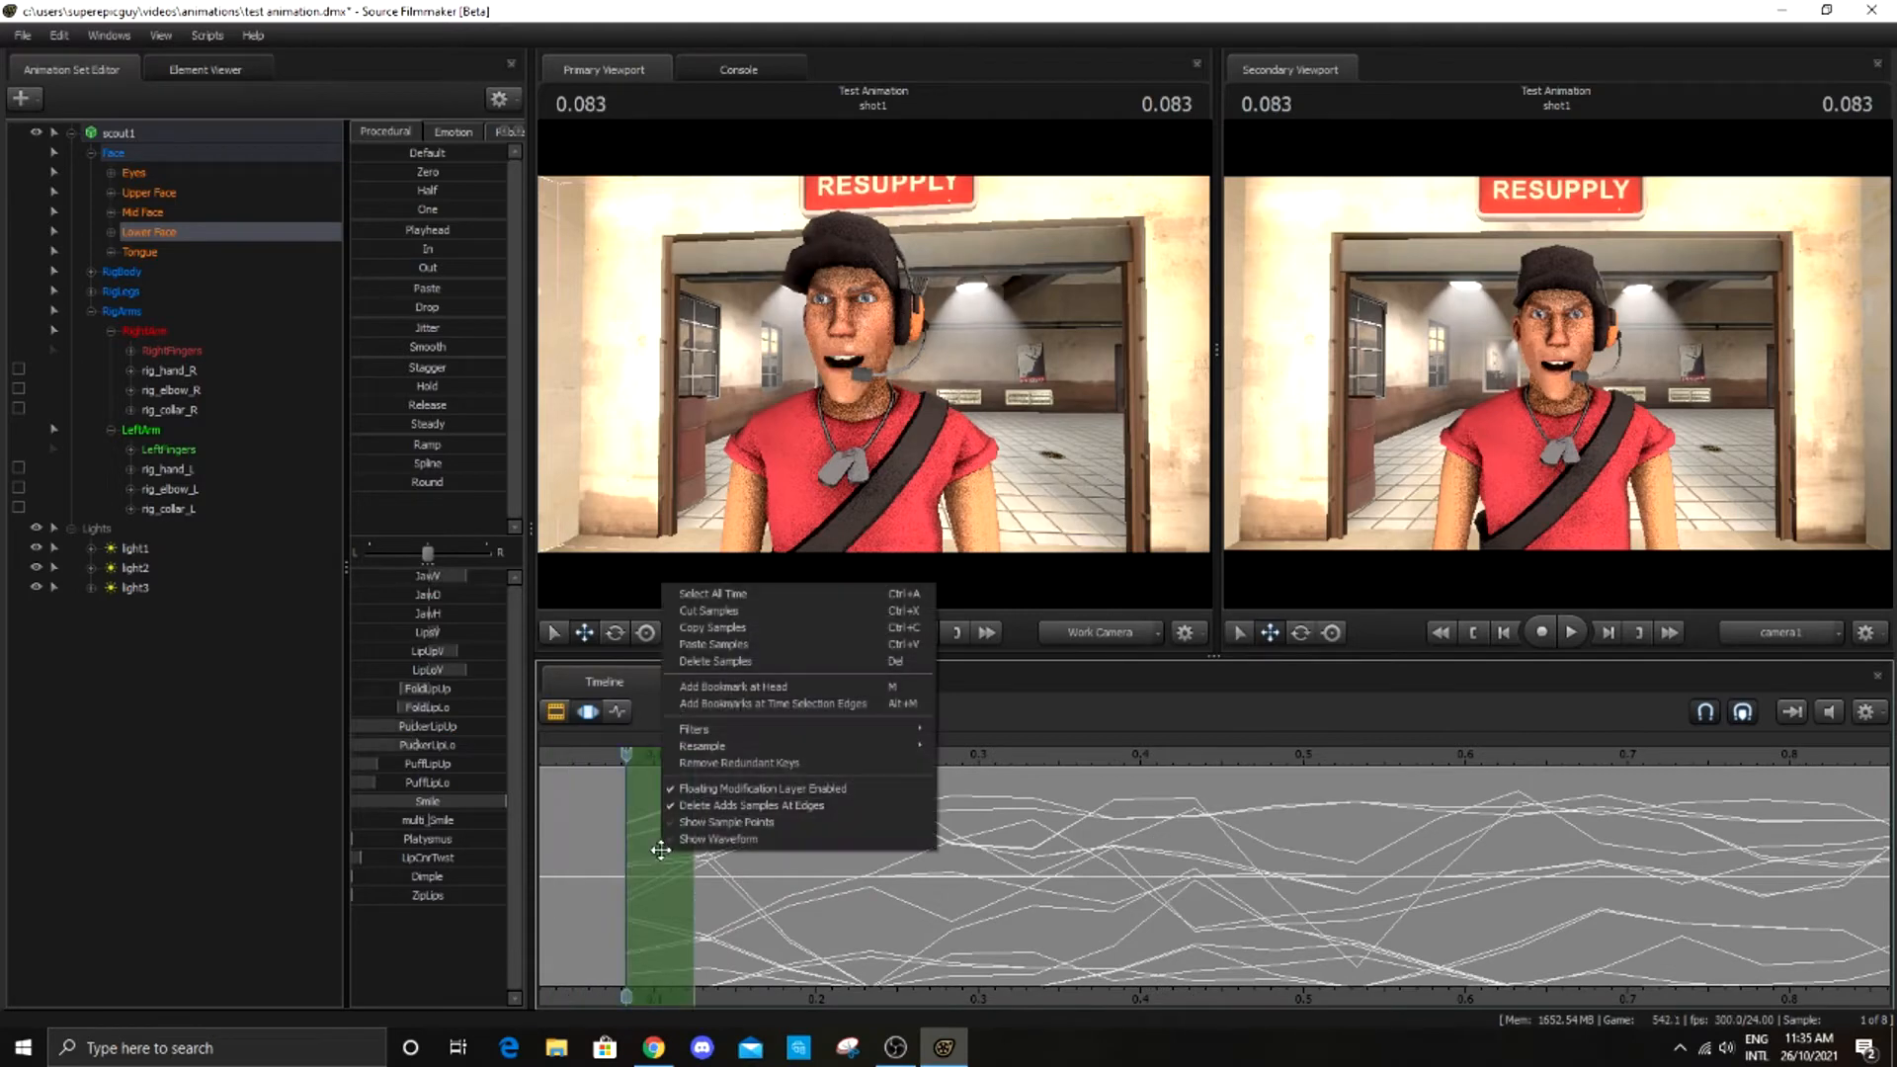
{"action": "left_click", "coordinate": [741, 644]}
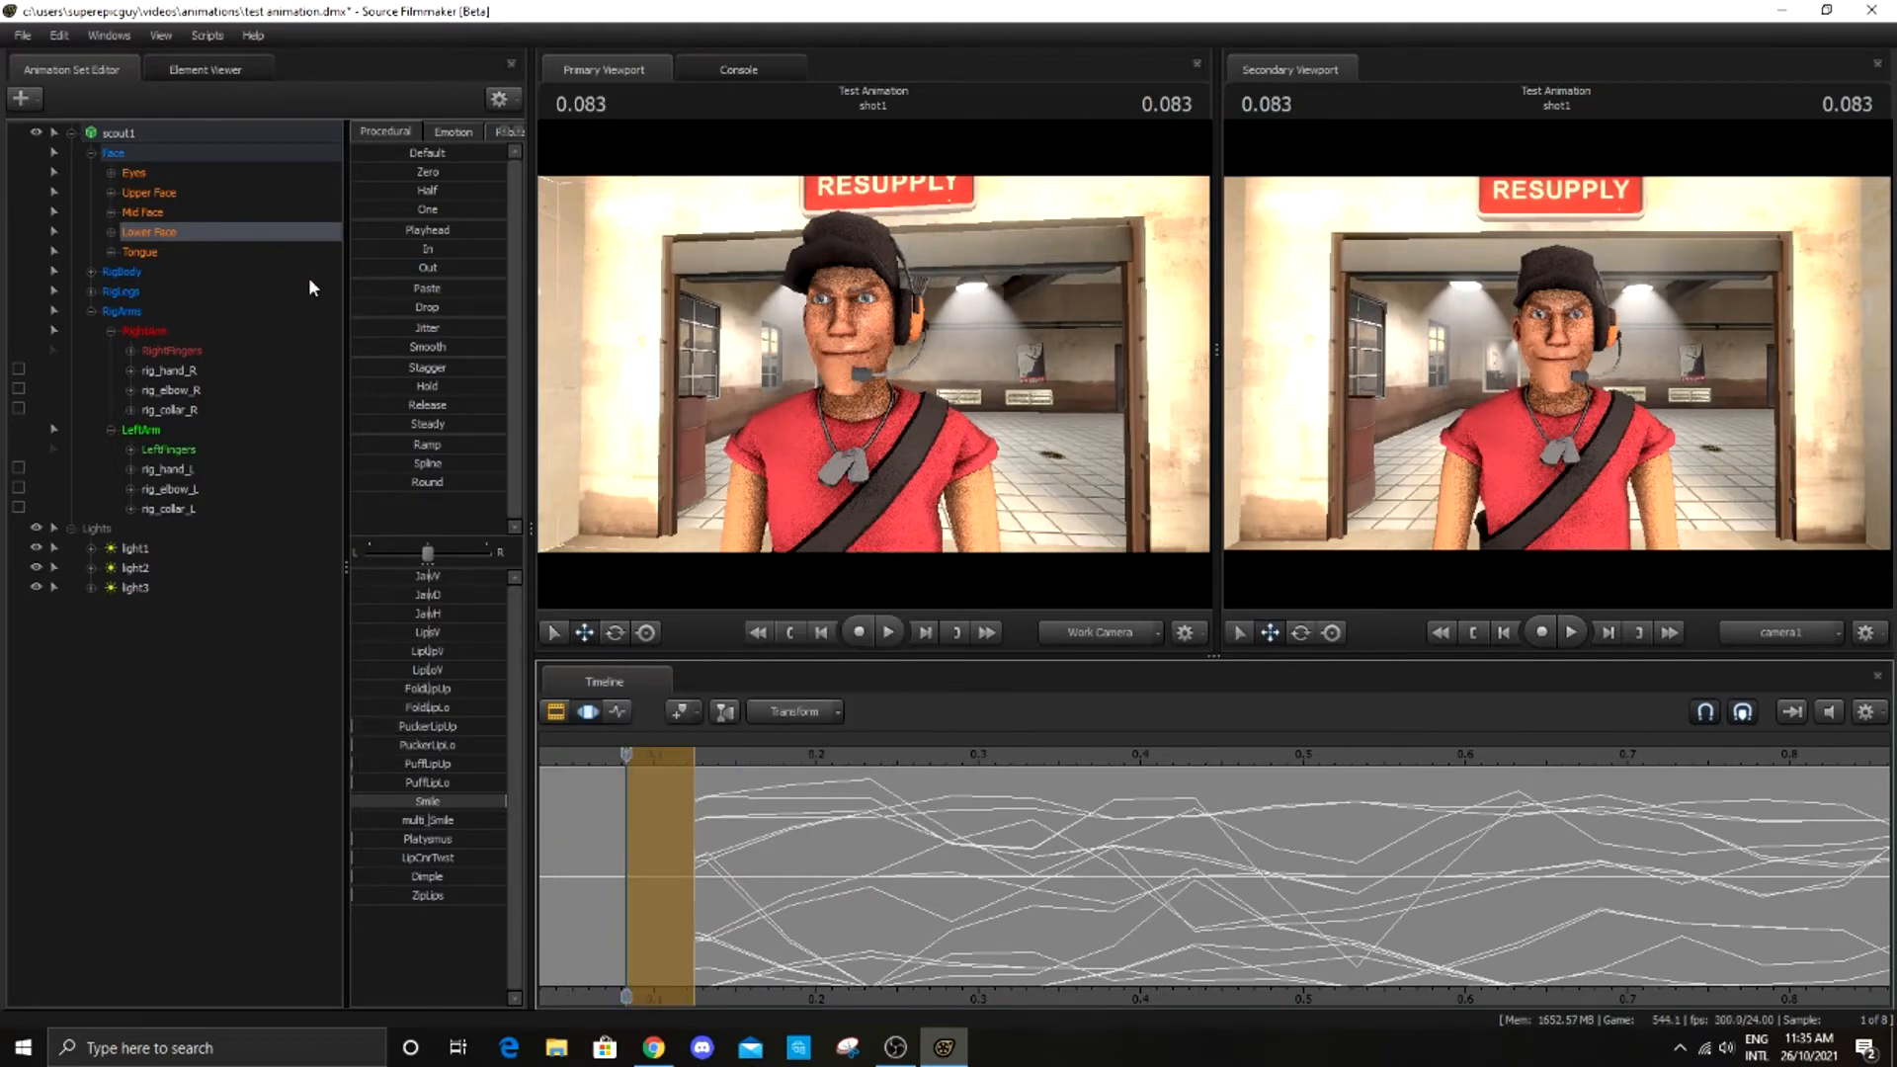
Move the playhead to 0.125 seconds, start the time selection there, and blend the OO viseme preset into Lower Face
{"action": "scroll", "coordinate": [665, 804], "scroll_direction": "down", "scroll_amount": 2}
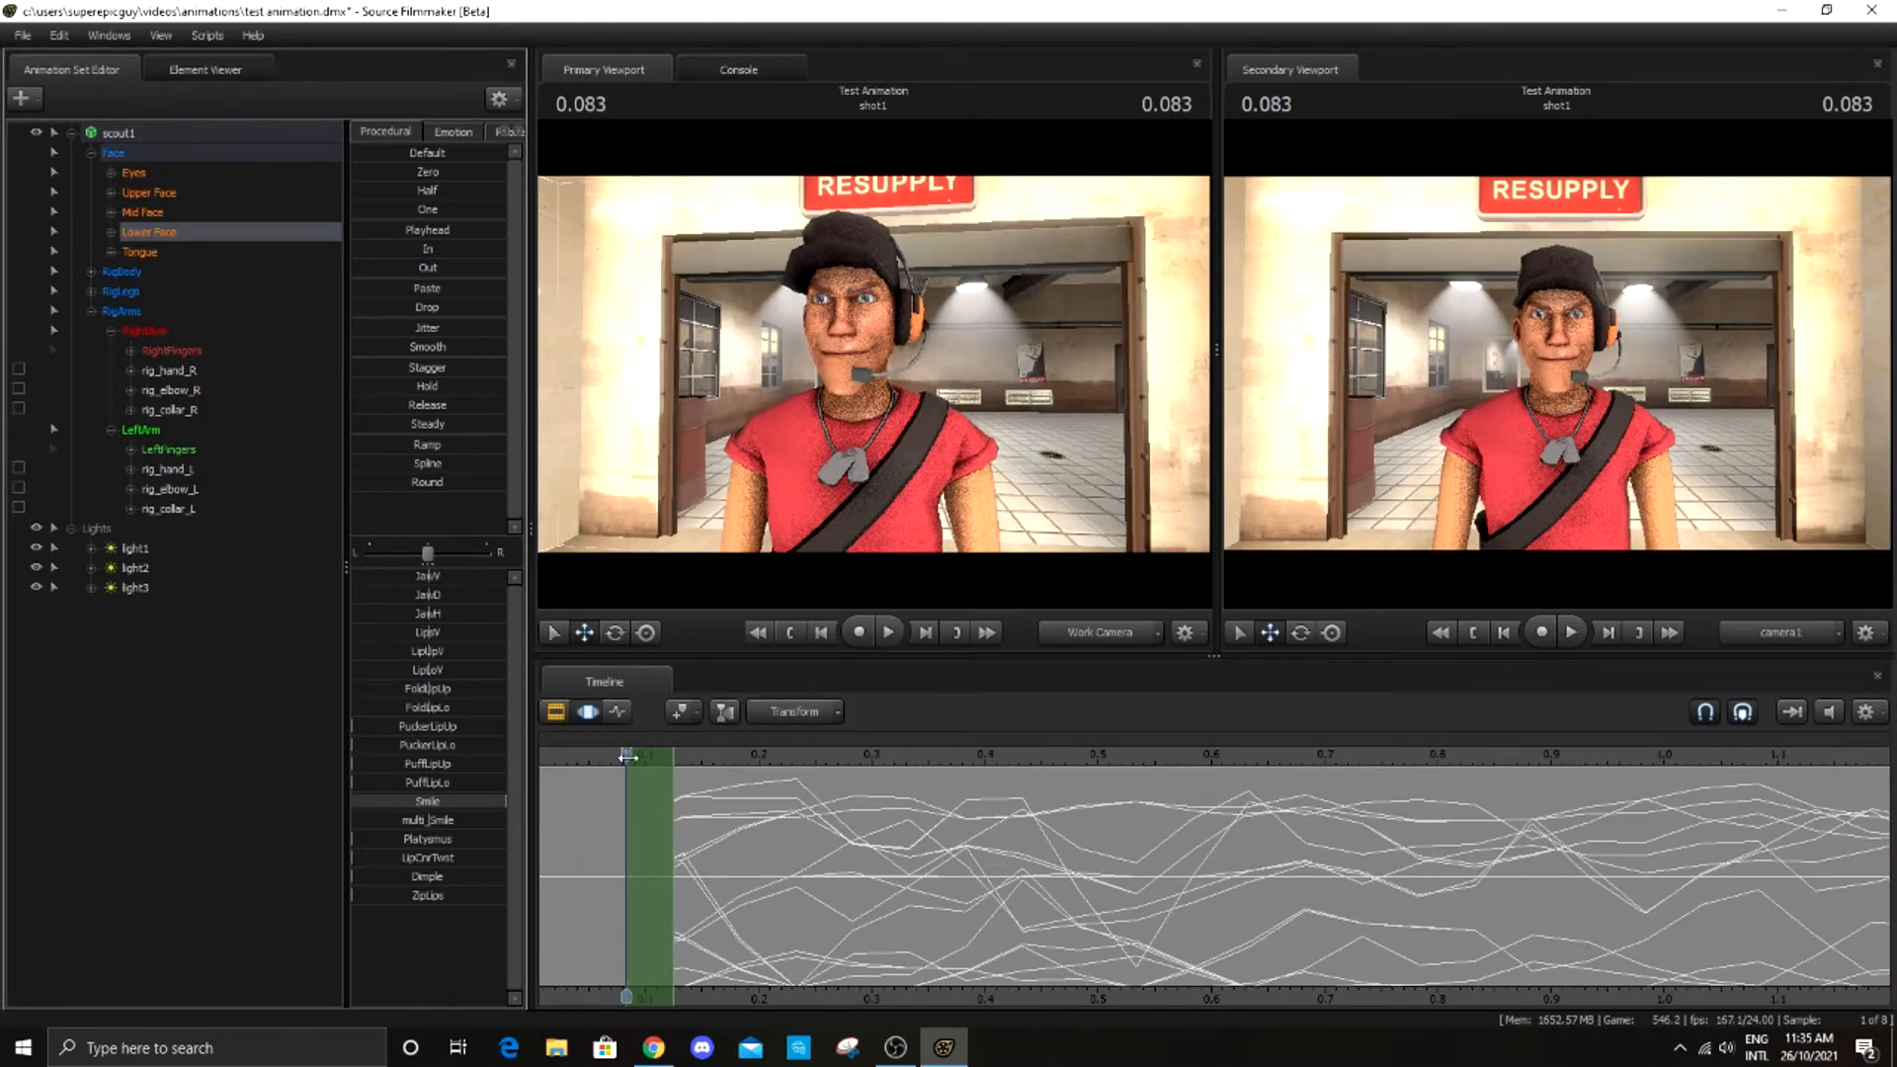
{"action": "left_click", "coordinate": [553, 795]}
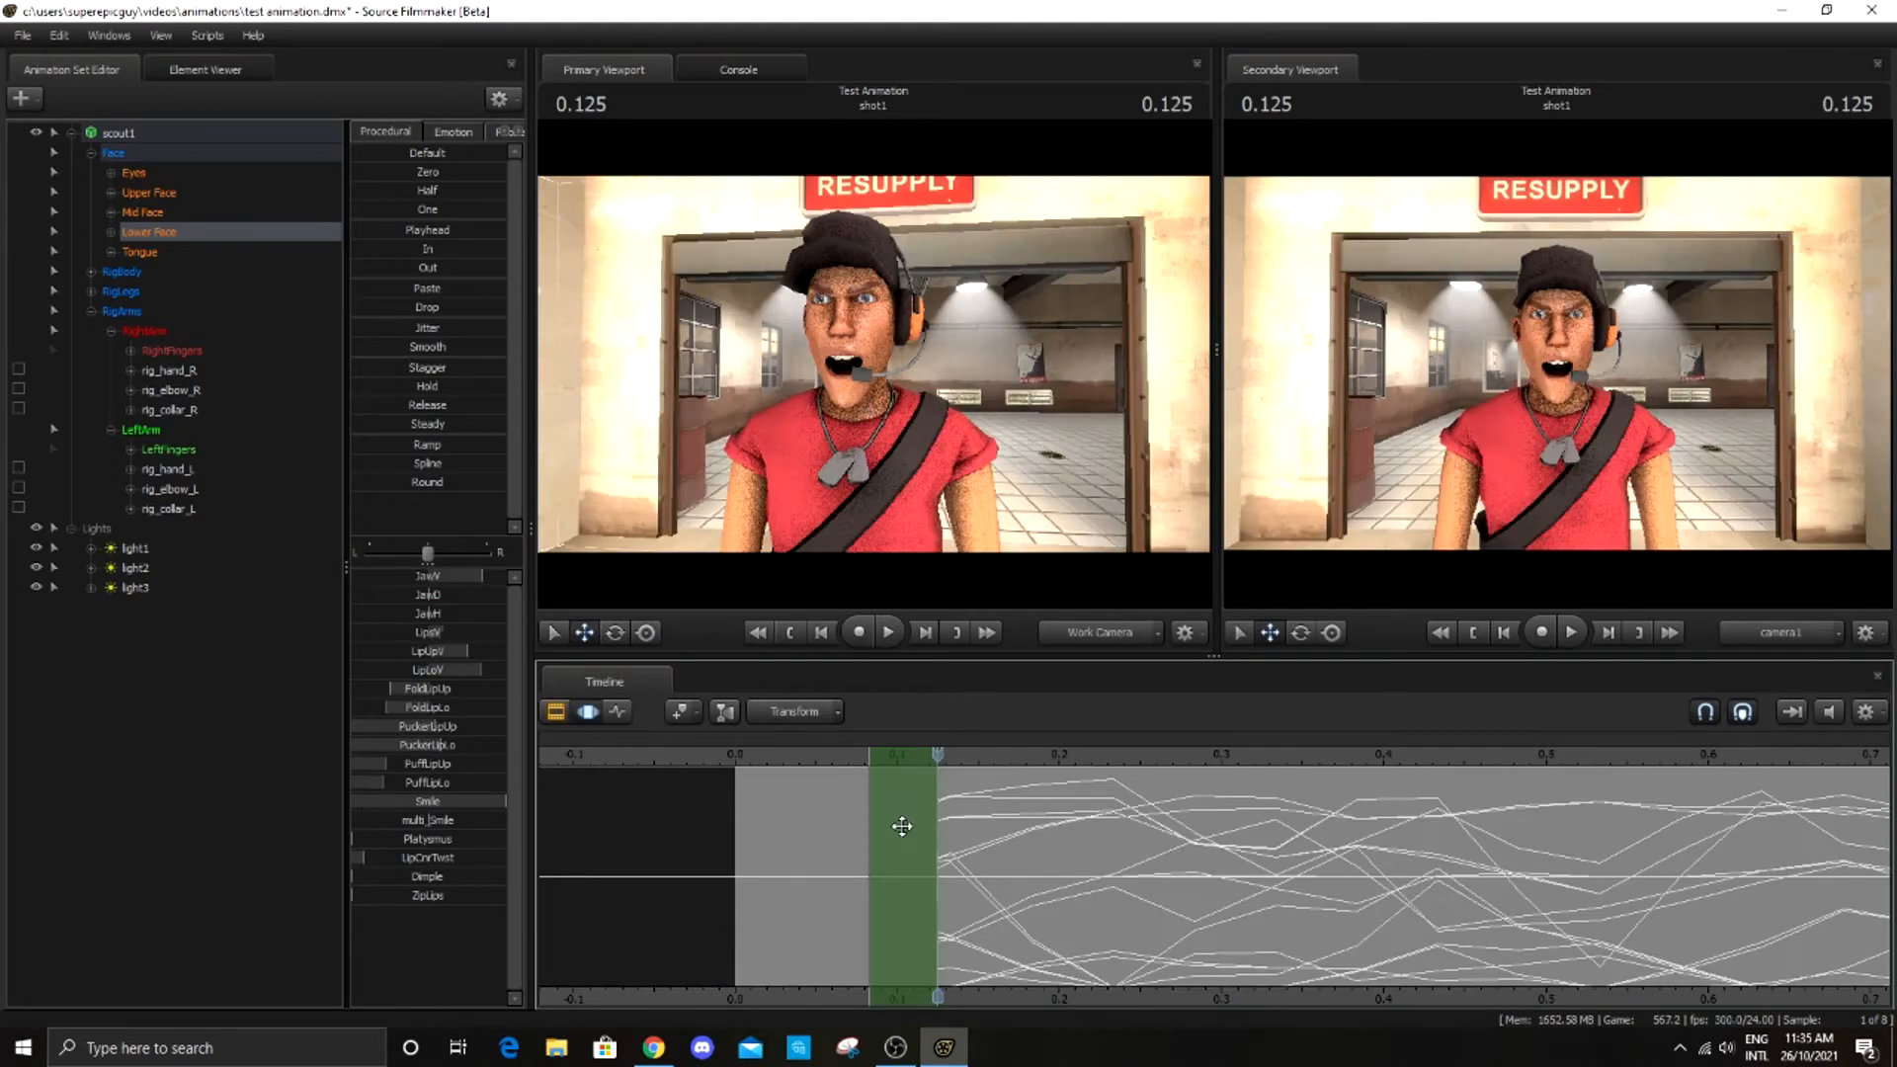
{"action": "left_click_drag", "start_coordinate": [901, 826], "coordinate": [966, 849]}
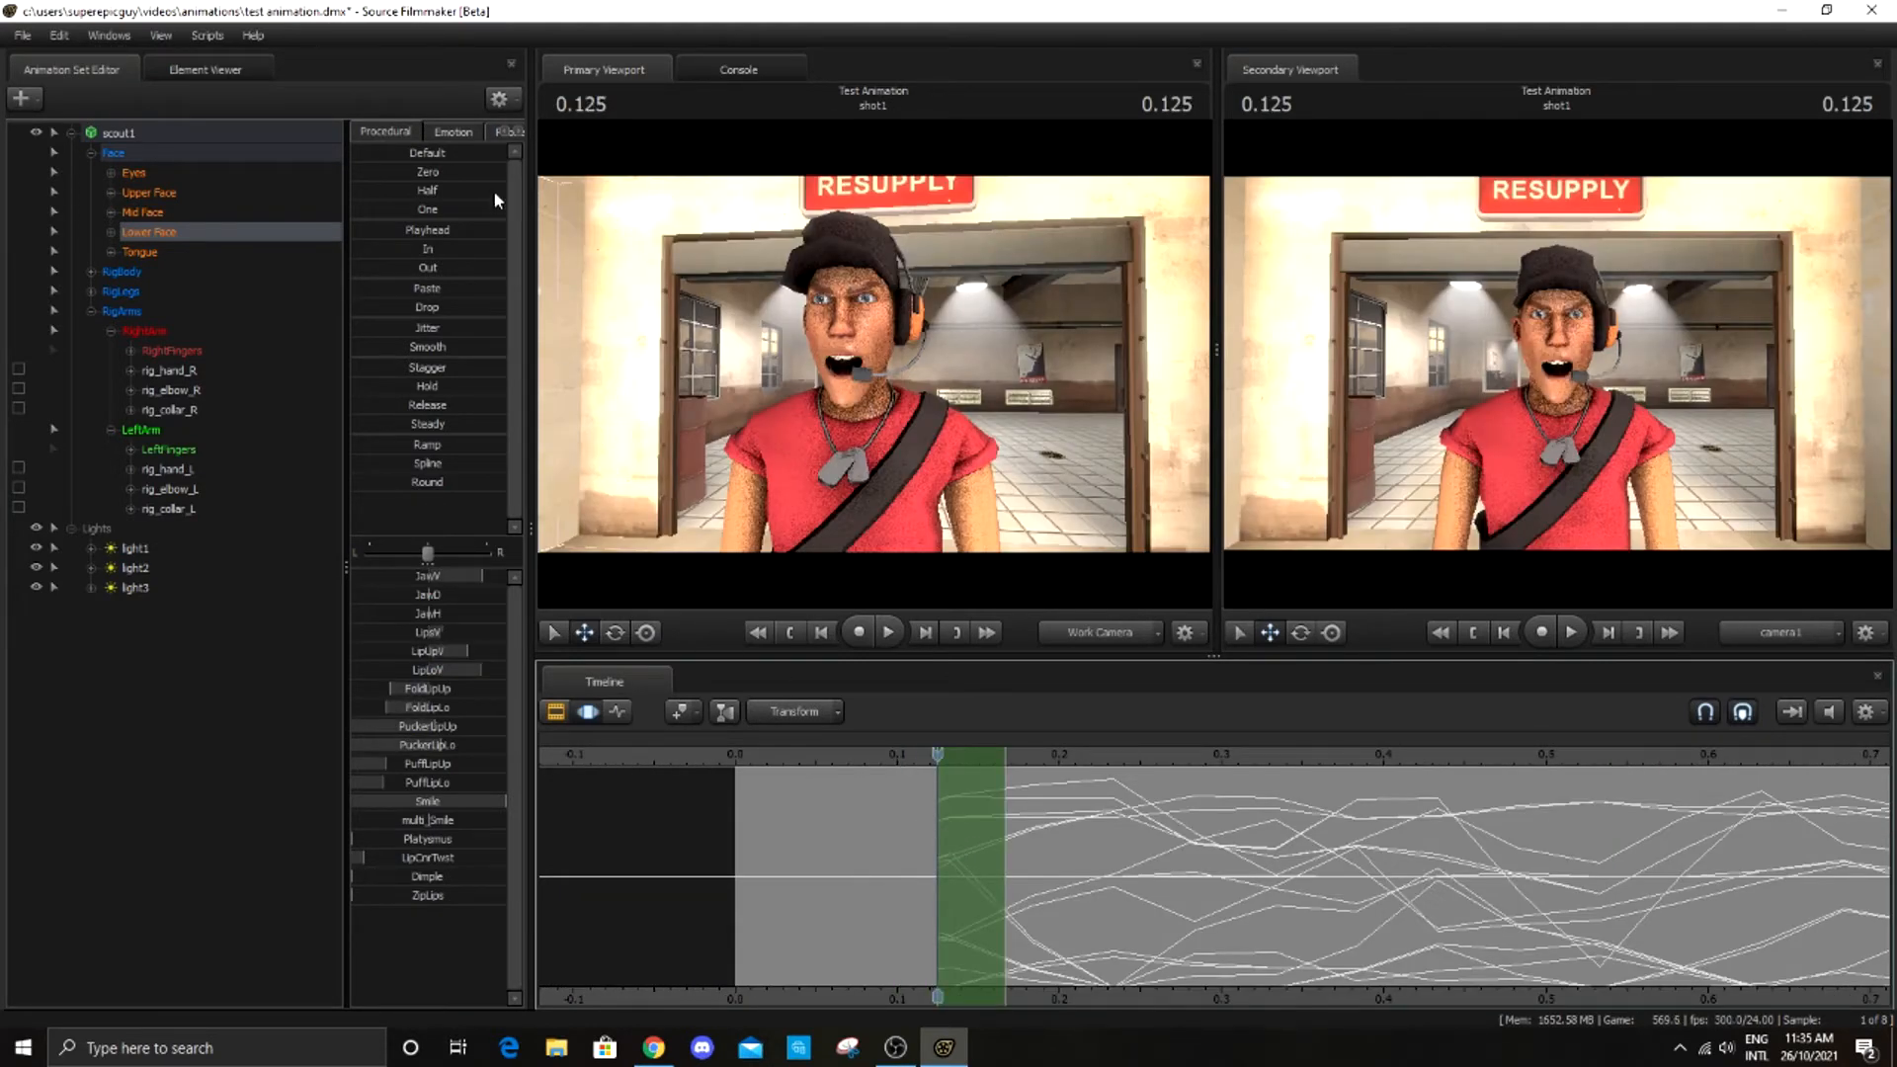
{"action": "left_click", "coordinate": [516, 132]}
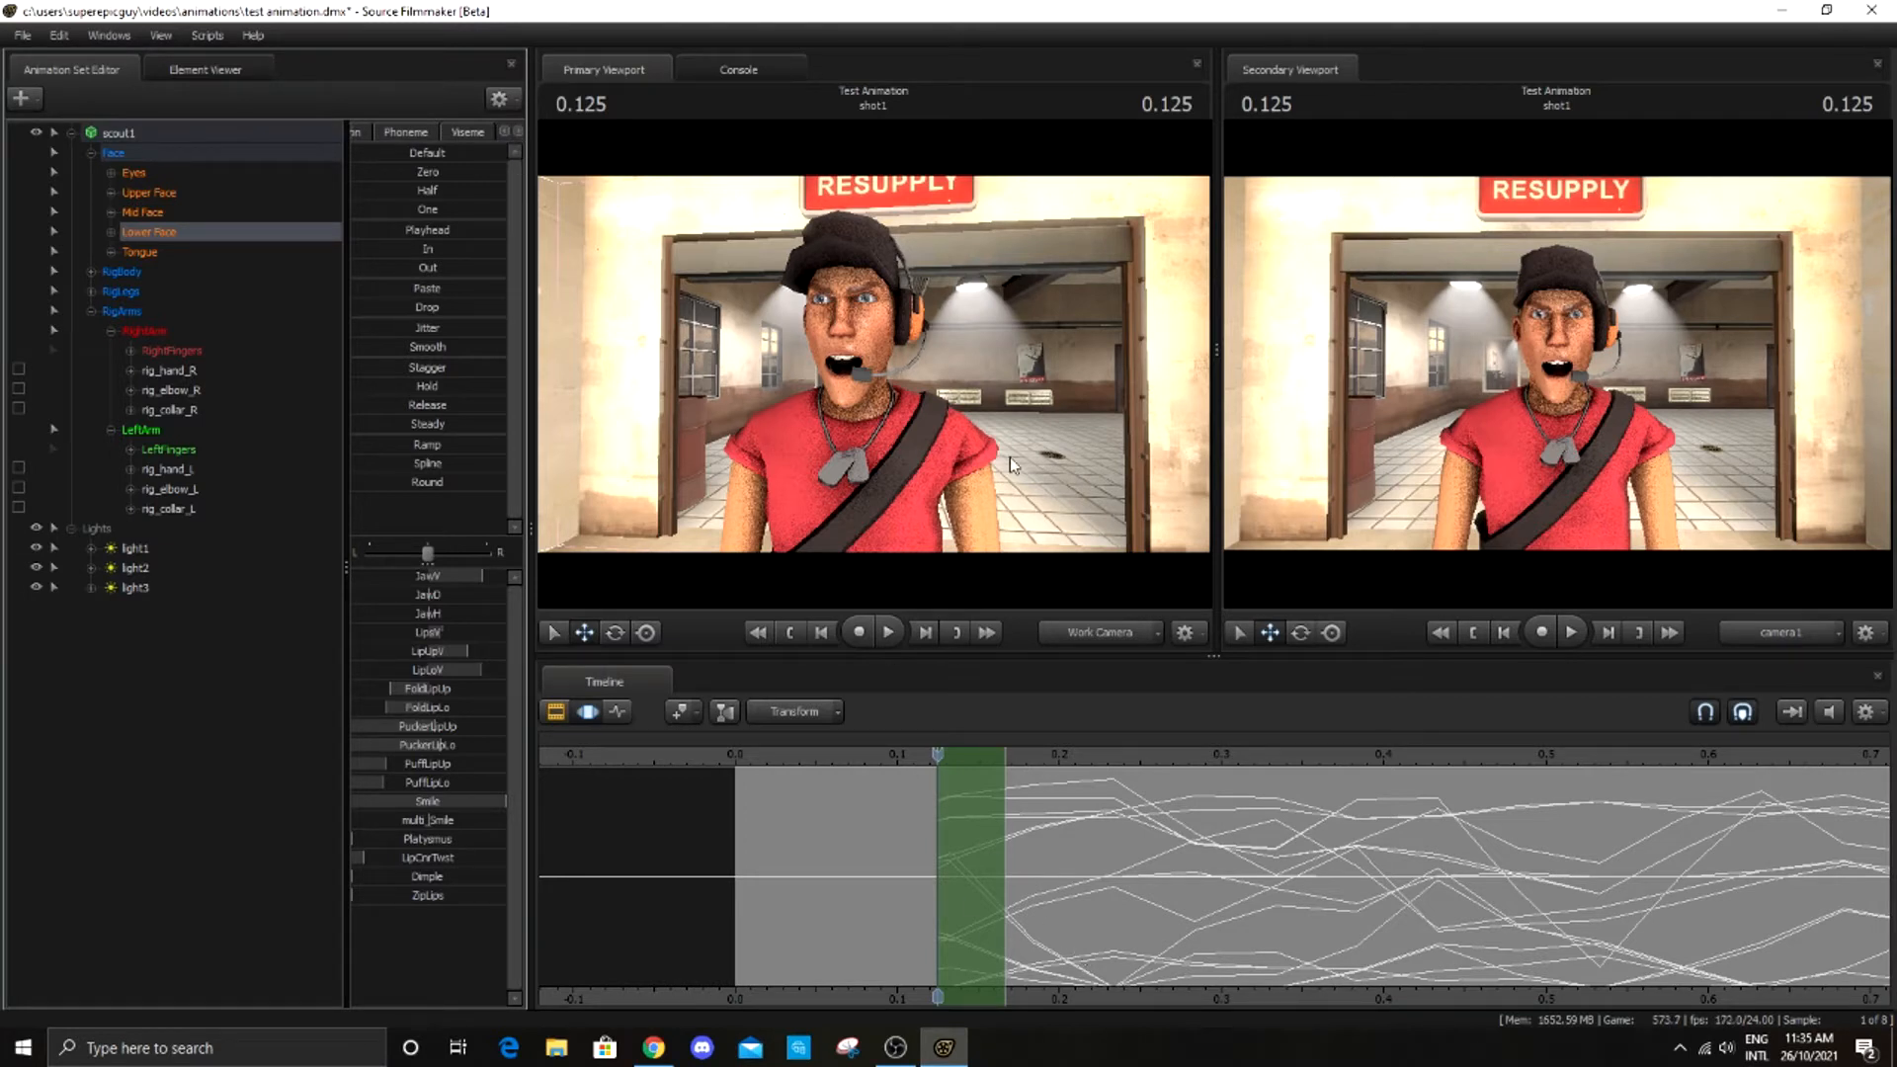
{"action": "left_click", "coordinate": [427, 133]}
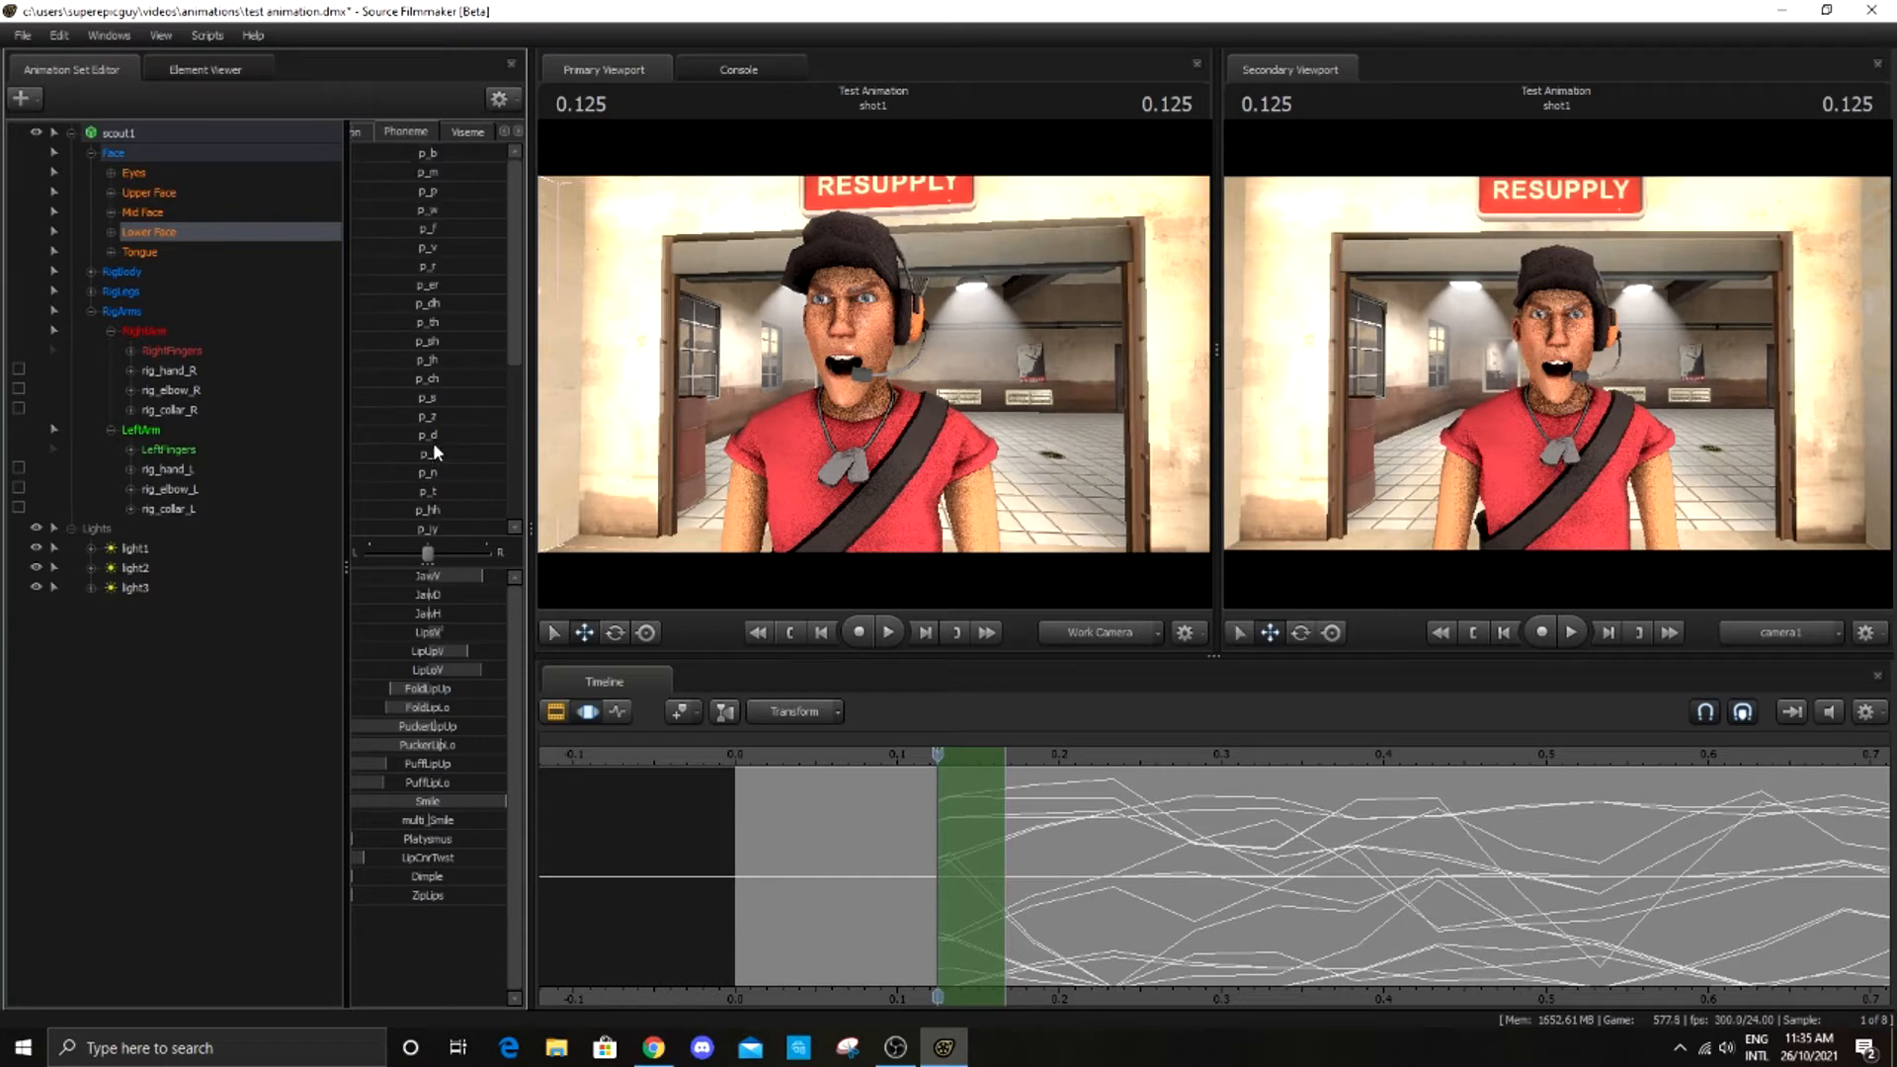
{"action": "left_click", "coordinate": [476, 138]}
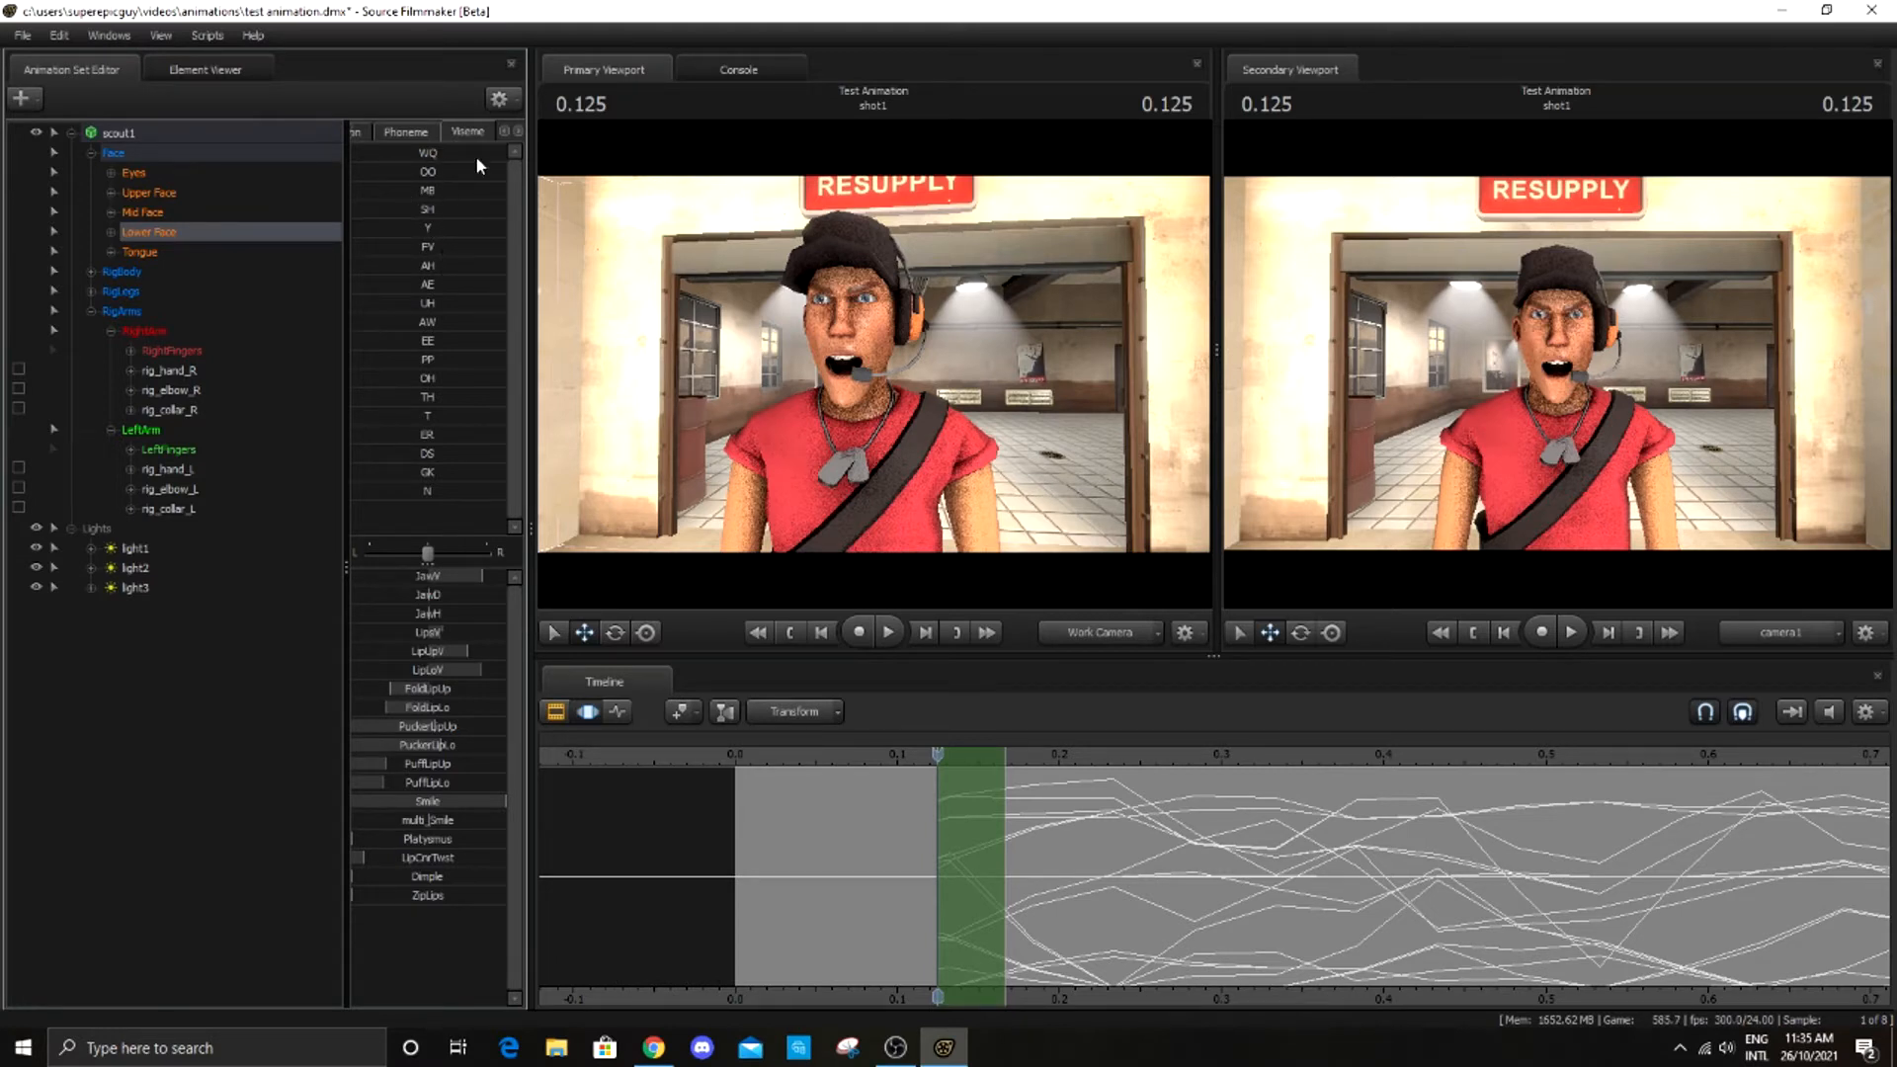
{"action": "left_click_drag", "start_coordinate": [393, 178], "coordinate": [866, 206]}
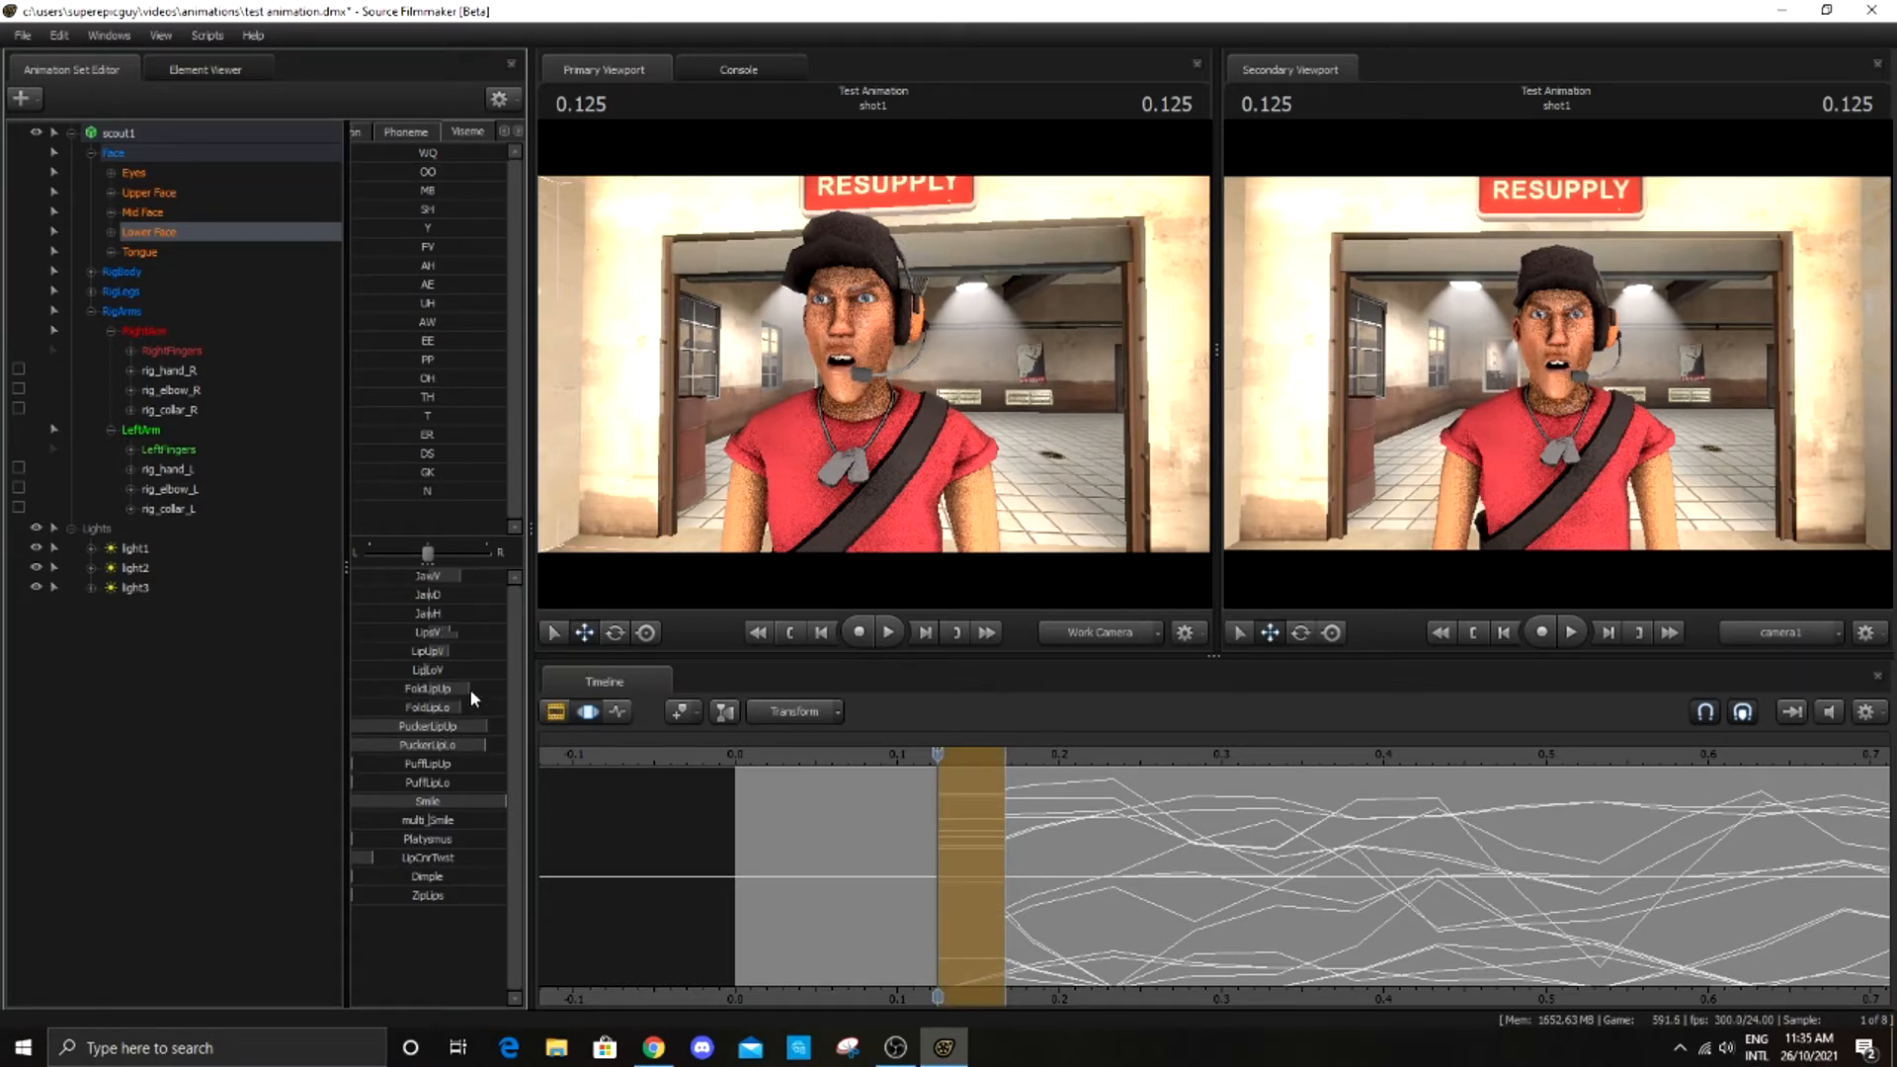
Slightly reduce the upper-lip controls of this mouth shape and apply the change to the time selection
{"action": "mouse_move", "coordinate": [470, 691]}
{"action": "left_mouse_down"}
{"action": "mouse_move", "coordinate": [432, 690]}
{"action": "mouse_move", "coordinate": [466, 707]}
{"action": "mouse_move", "coordinate": [461, 654]}
{"action": "left_mouse_up"}
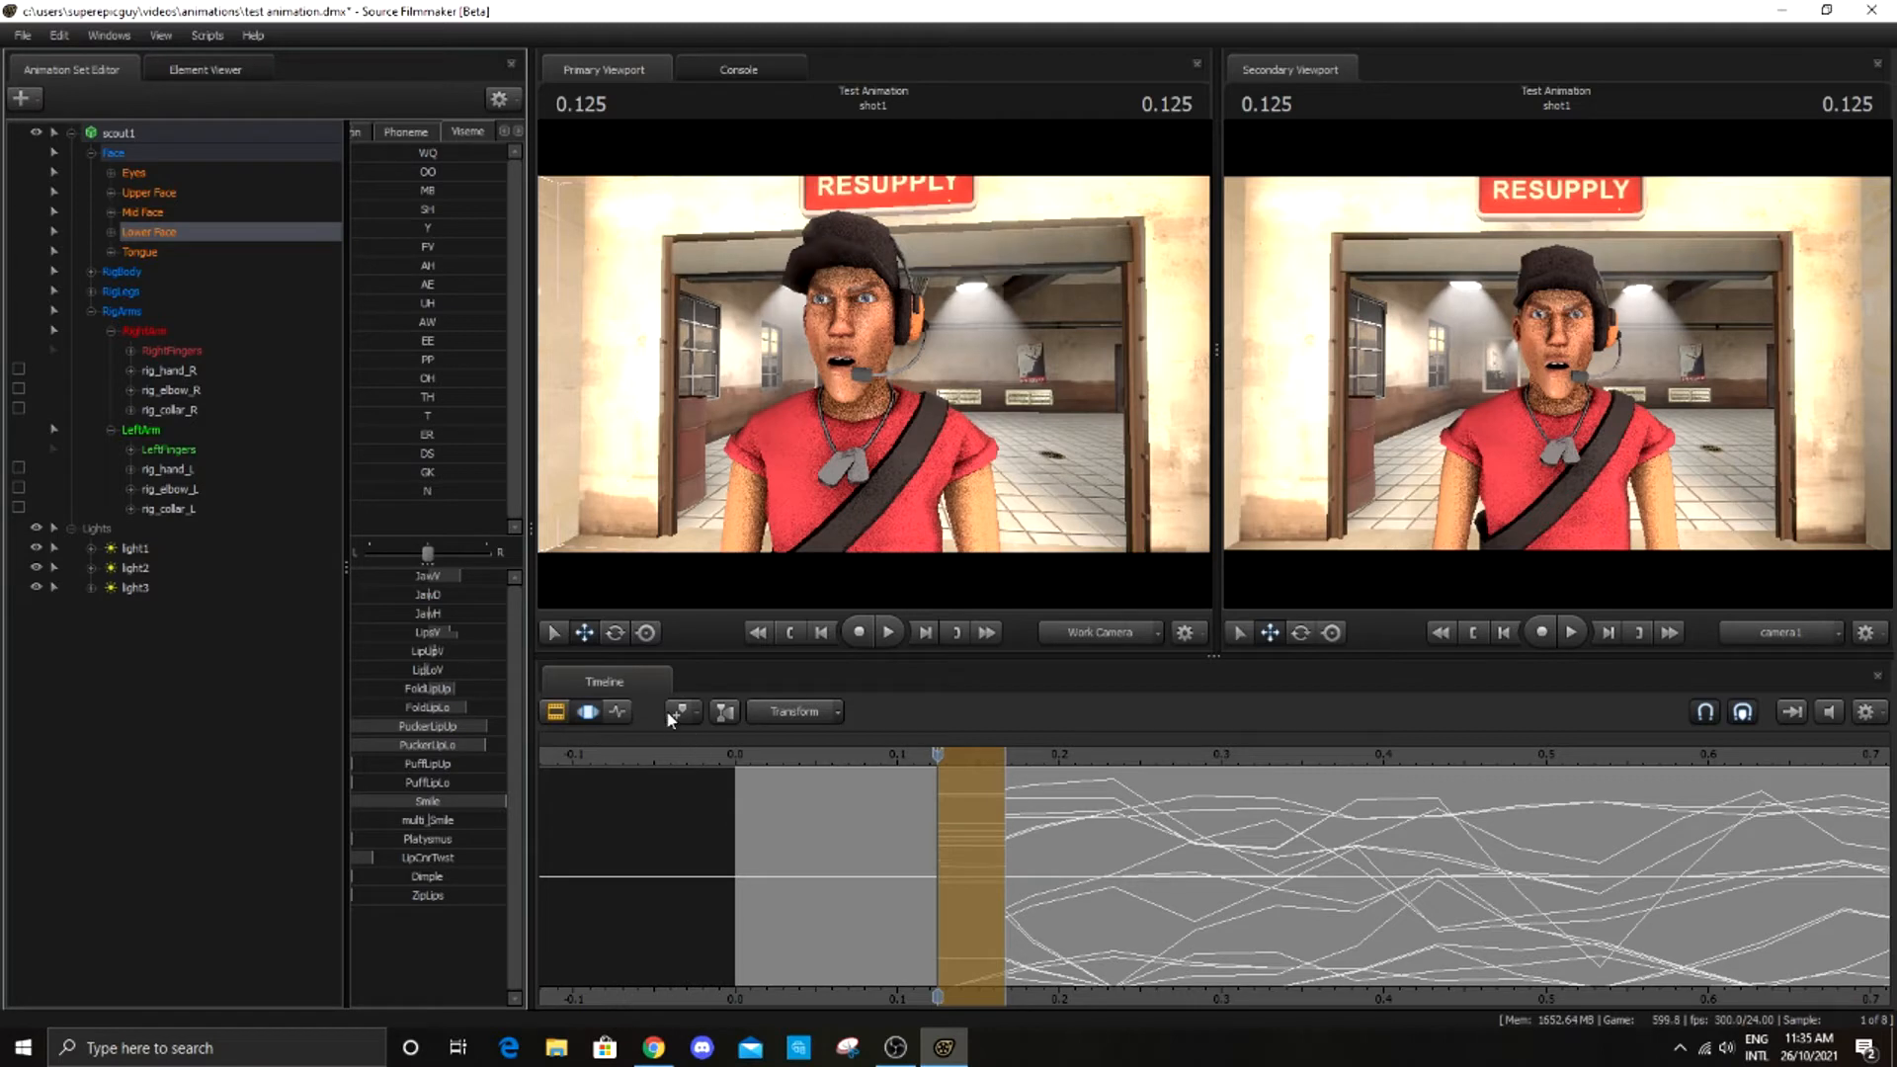
{"action": "key", "text": "Return"}
{"action": "scroll", "coordinate": [974, 910], "scroll_direction": "down", "scroll_amount": 1}
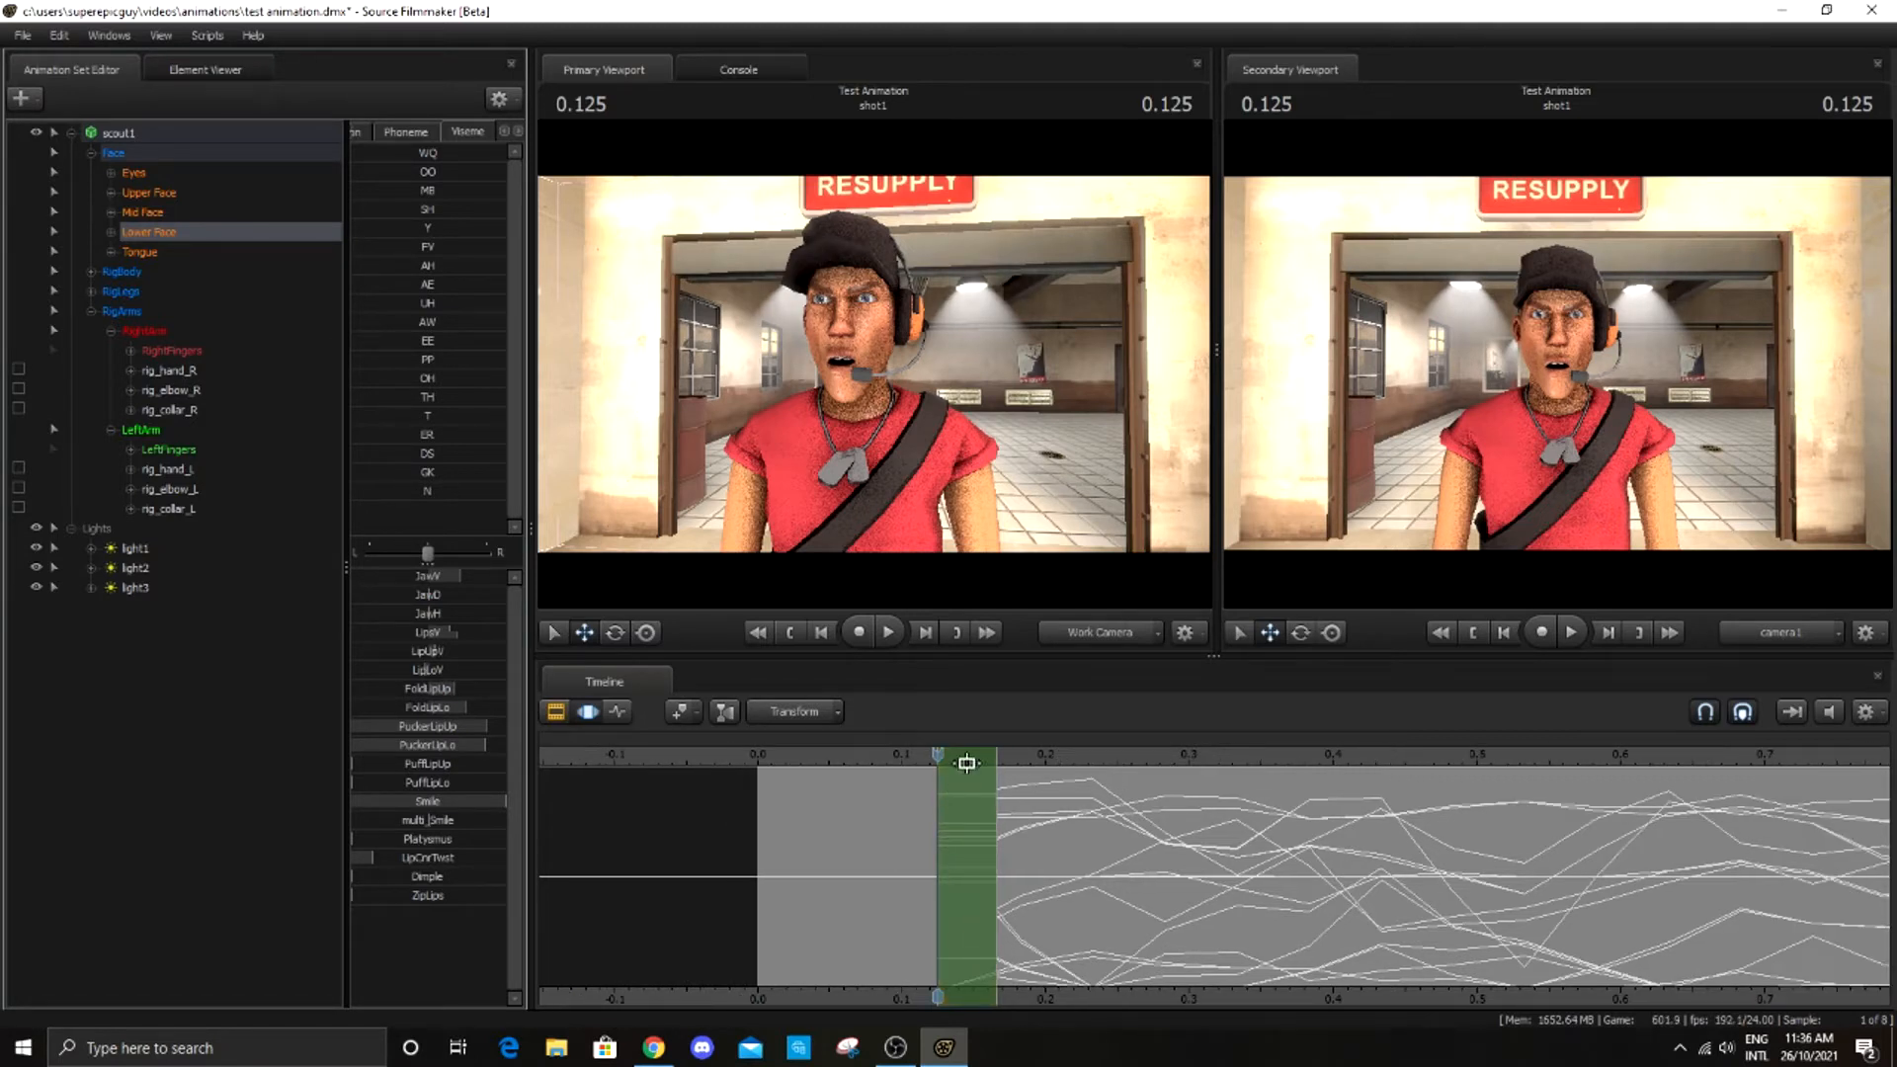
Shift the short time selection along the dialog line and blend the OO viseme preset into the next Lower Face mouth shape
{"action": "left_click_drag", "start_coordinate": [962, 782], "coordinate": [1029, 795]}
{"action": "left_click_drag", "start_coordinate": [385, 172], "coordinate": [457, 172]}
{"action": "left_click_drag", "start_coordinate": [1013, 777], "coordinate": [1223, 790]}
{"action": "left_click", "coordinate": [155, 229]}
{"action": "left_click_drag", "start_coordinate": [1028, 825], "coordinate": [1263, 839]}
{"action": "scroll", "coordinate": [1249, 759], "scroll_direction": "down", "scroll_amount": 1}
{"action": "left_click_drag", "start_coordinate": [1241, 760], "coordinate": [1394, 790]}
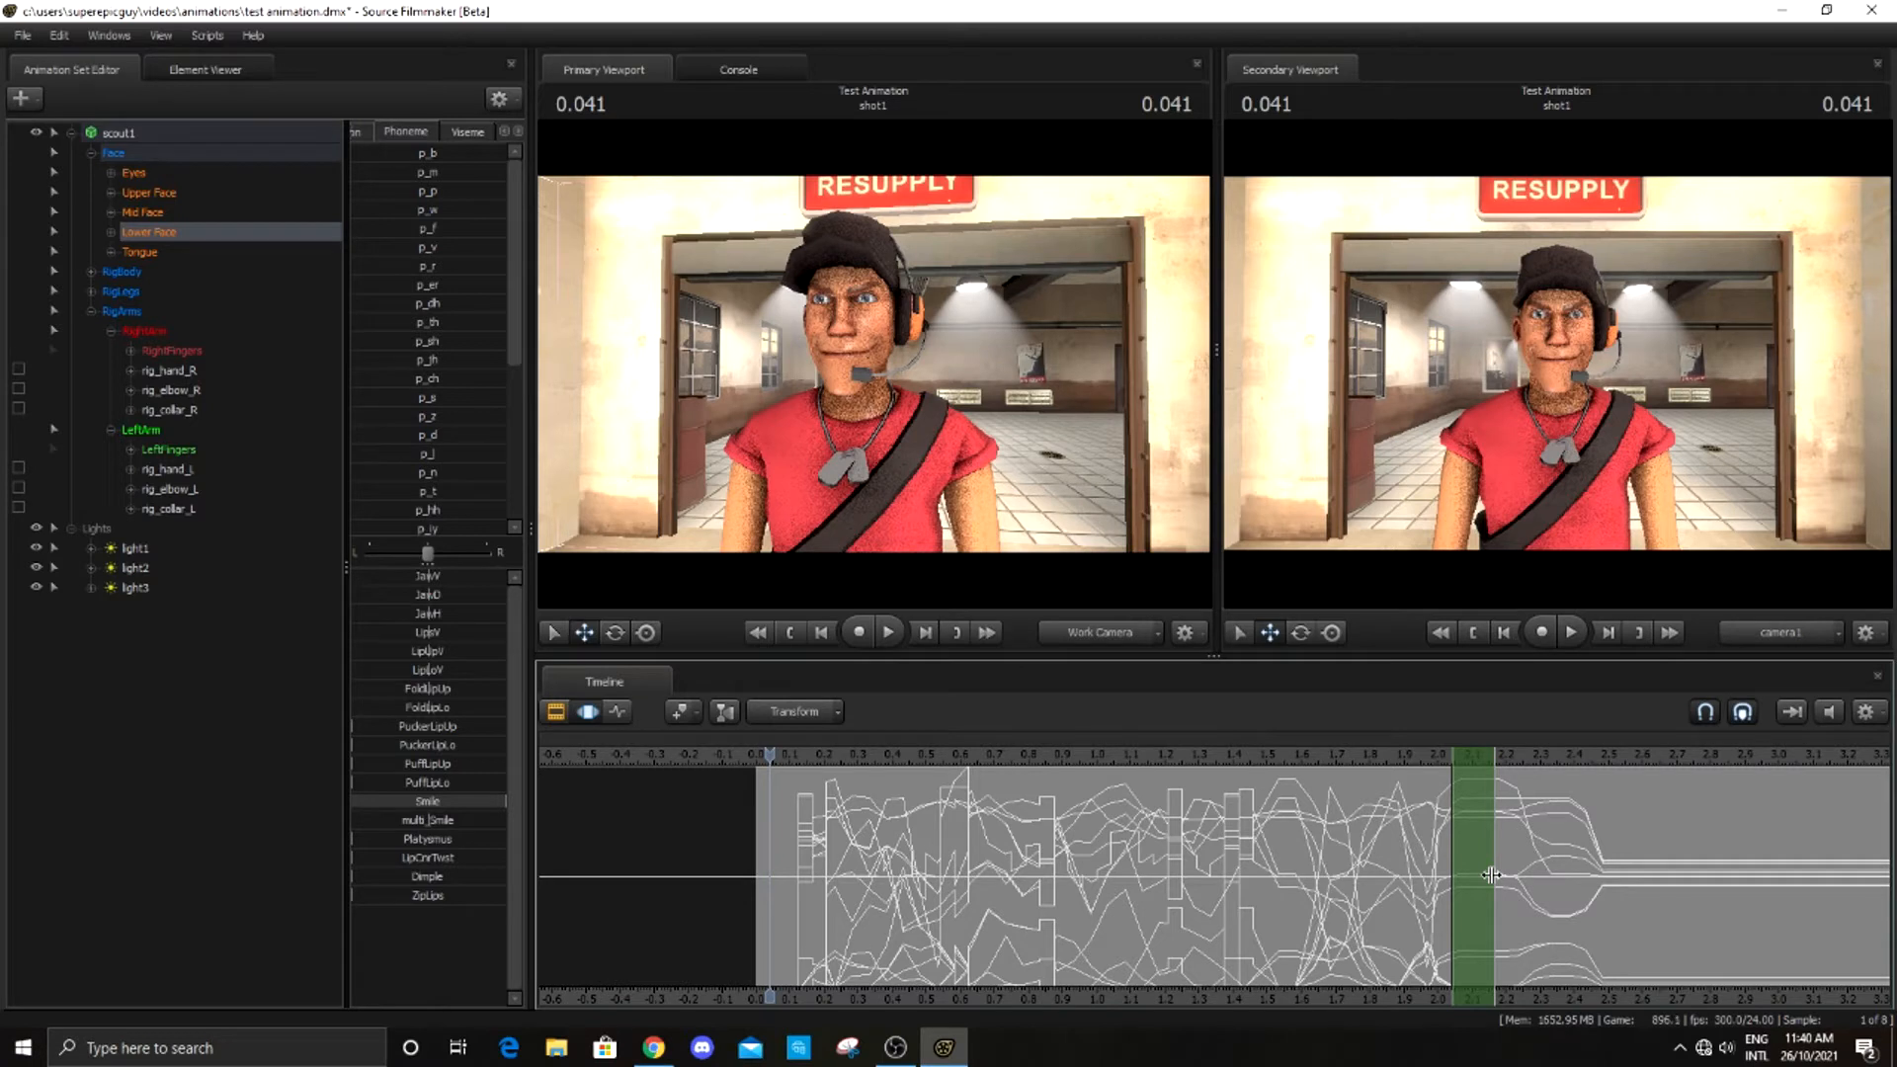
Stretch the time selection over the whole dialog line, from about 0.08 to 2.5 seconds, with a short falloff at both ends
{"action": "left_click_drag", "start_coordinate": [1491, 874], "coordinate": [1572, 880]}
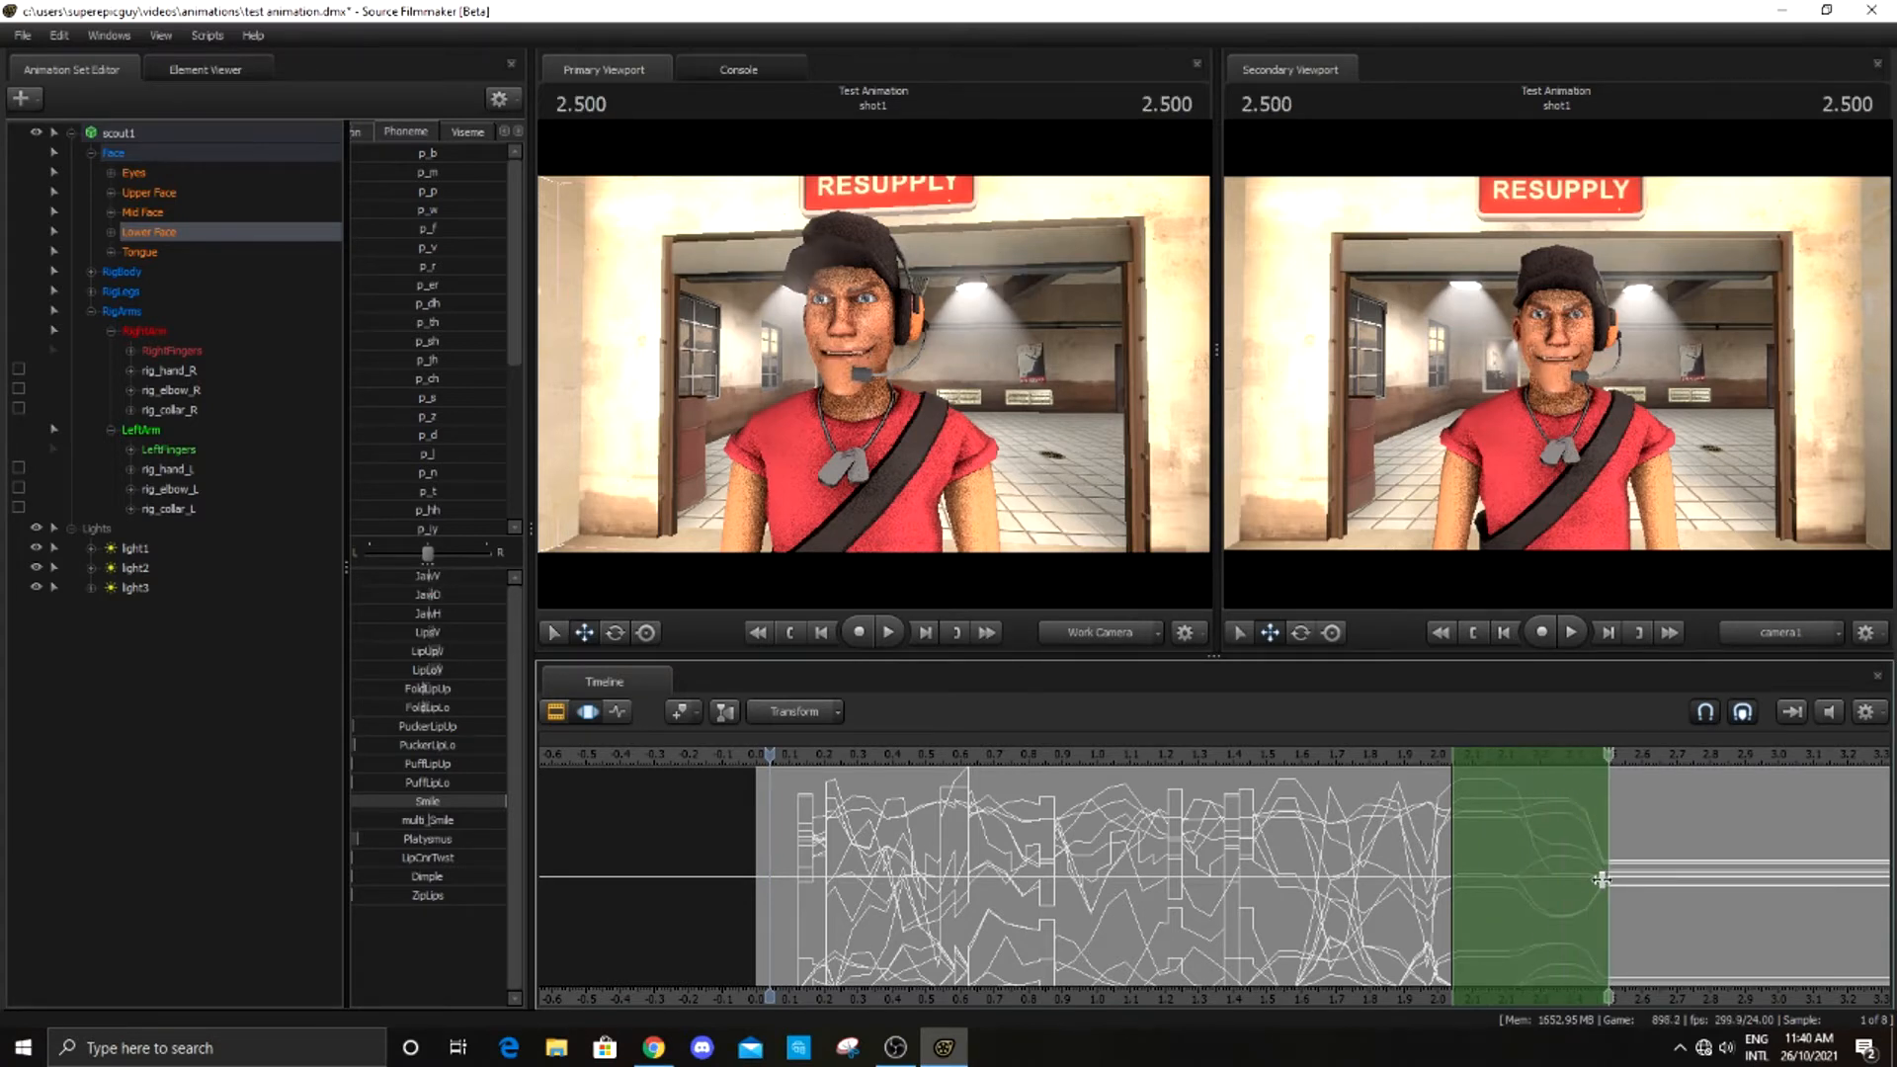
{"action": "left_click_drag", "start_coordinate": [1601, 879], "coordinate": [1601, 879]}
{"action": "left_click_drag", "start_coordinate": [1449, 855], "coordinate": [783, 879]}
{"action": "scroll", "coordinate": [920, 896], "scroll_direction": "up", "scroll_amount": 2}
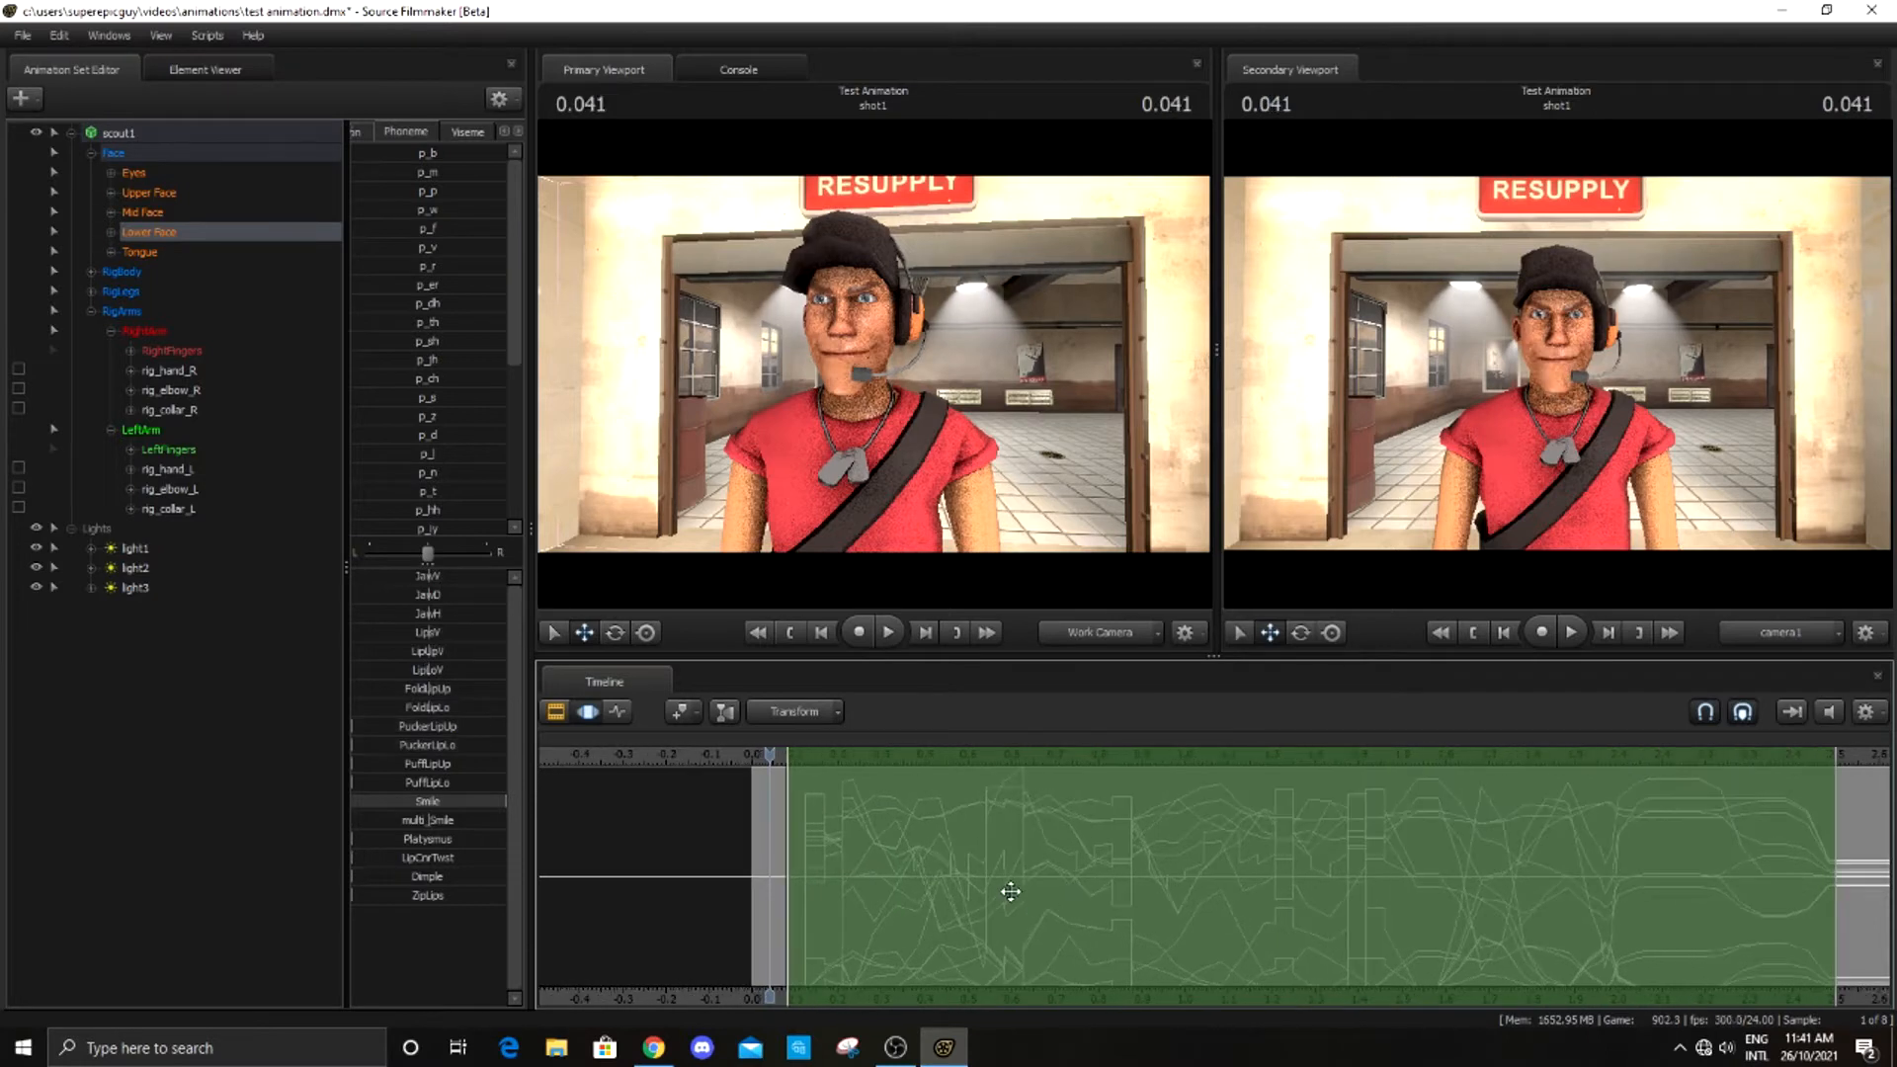
{"action": "left_click_drag", "start_coordinate": [763, 752], "coordinate": [995, 835]}
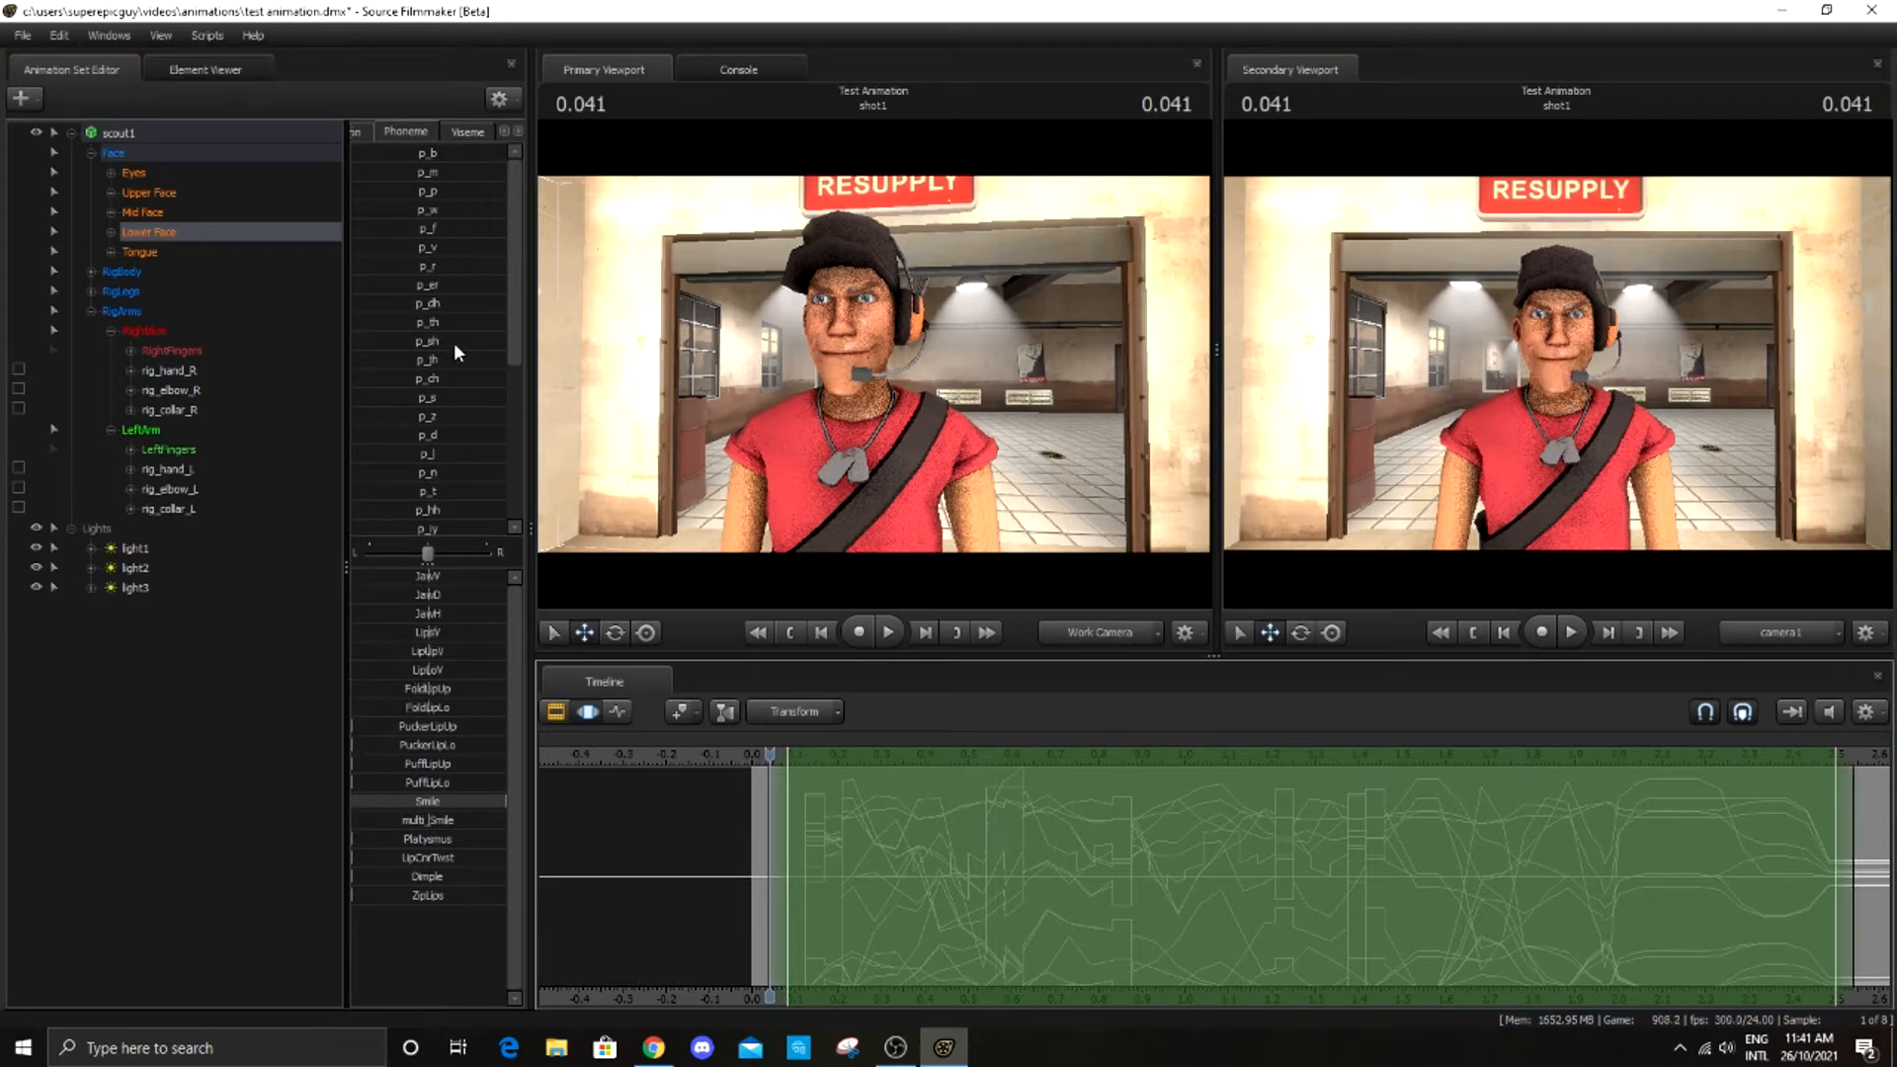
Move the playhead to 0.125 seconds and apply the Smooth procedural preset to Lower Face across the dialog-line time selection
{"action": "left_click", "coordinate": [353, 136]}
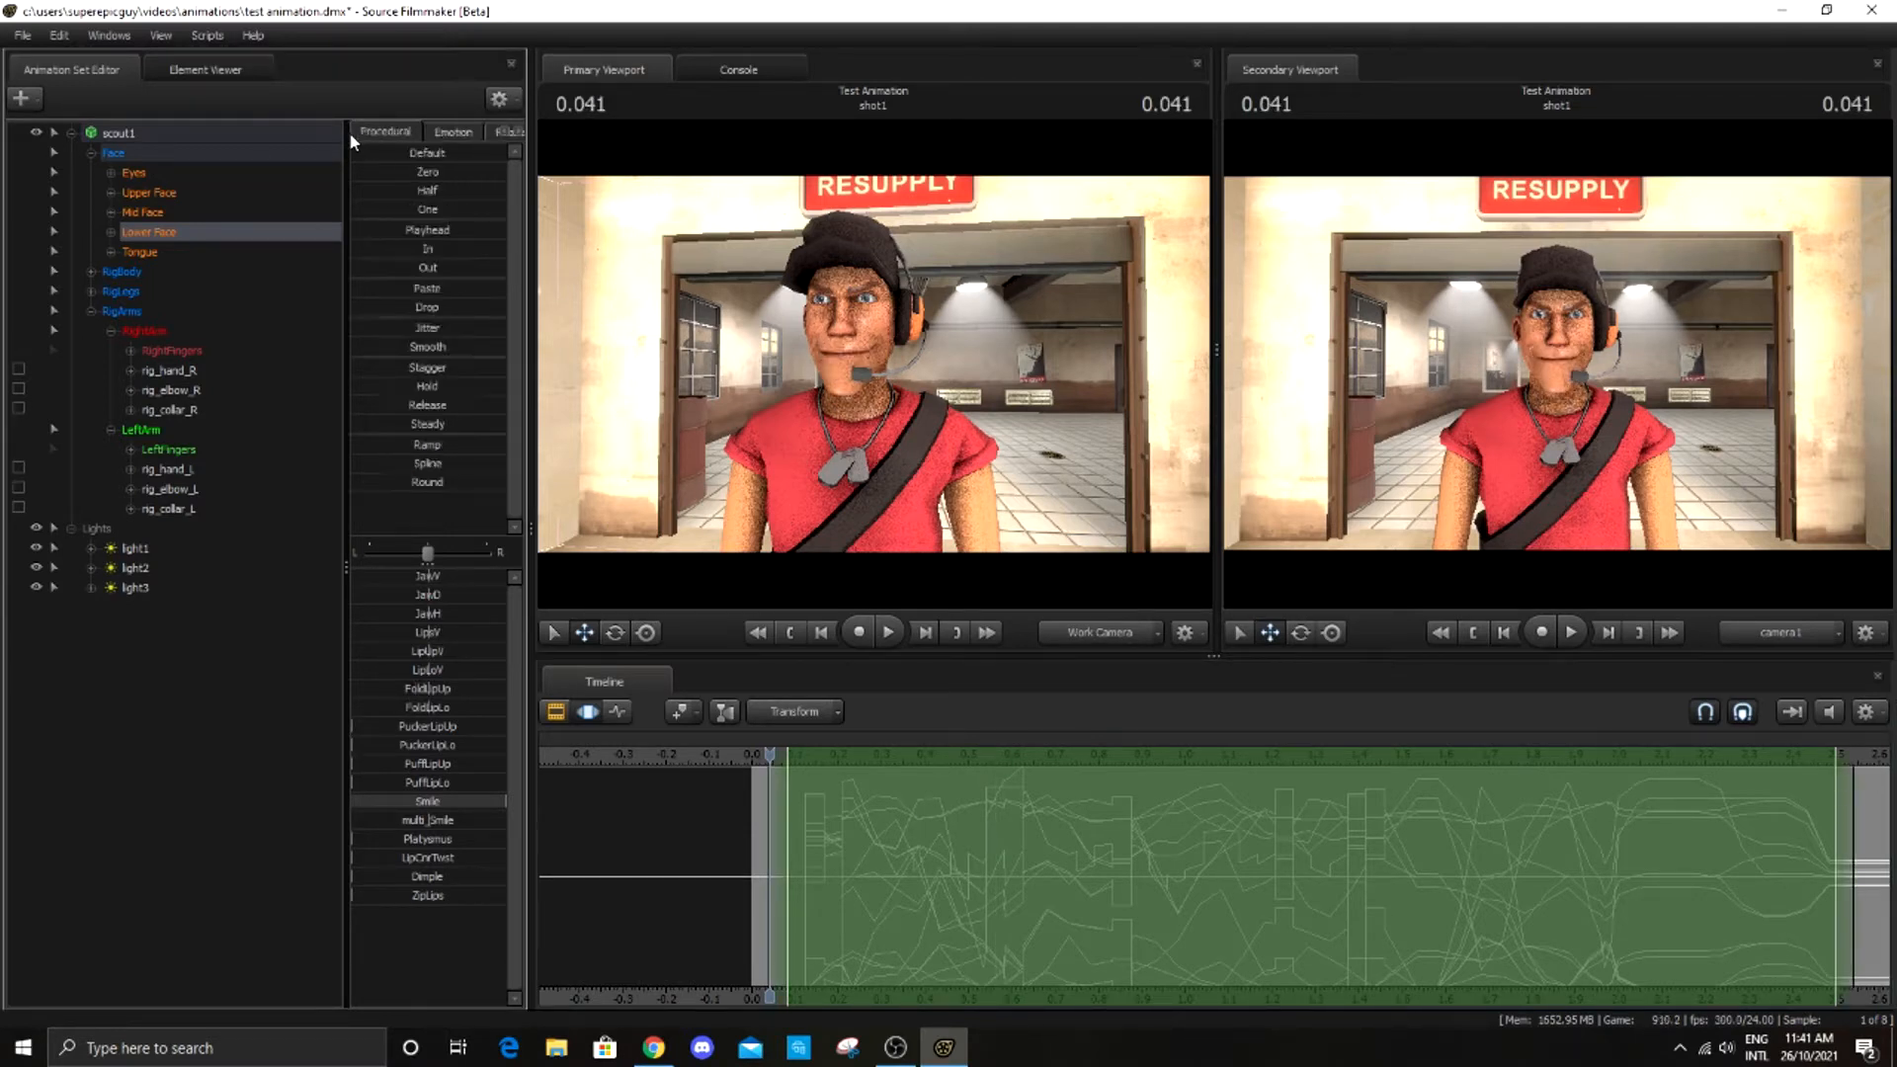
{"action": "scroll", "coordinate": [1065, 911], "scroll_direction": "up", "scroll_amount": 3}
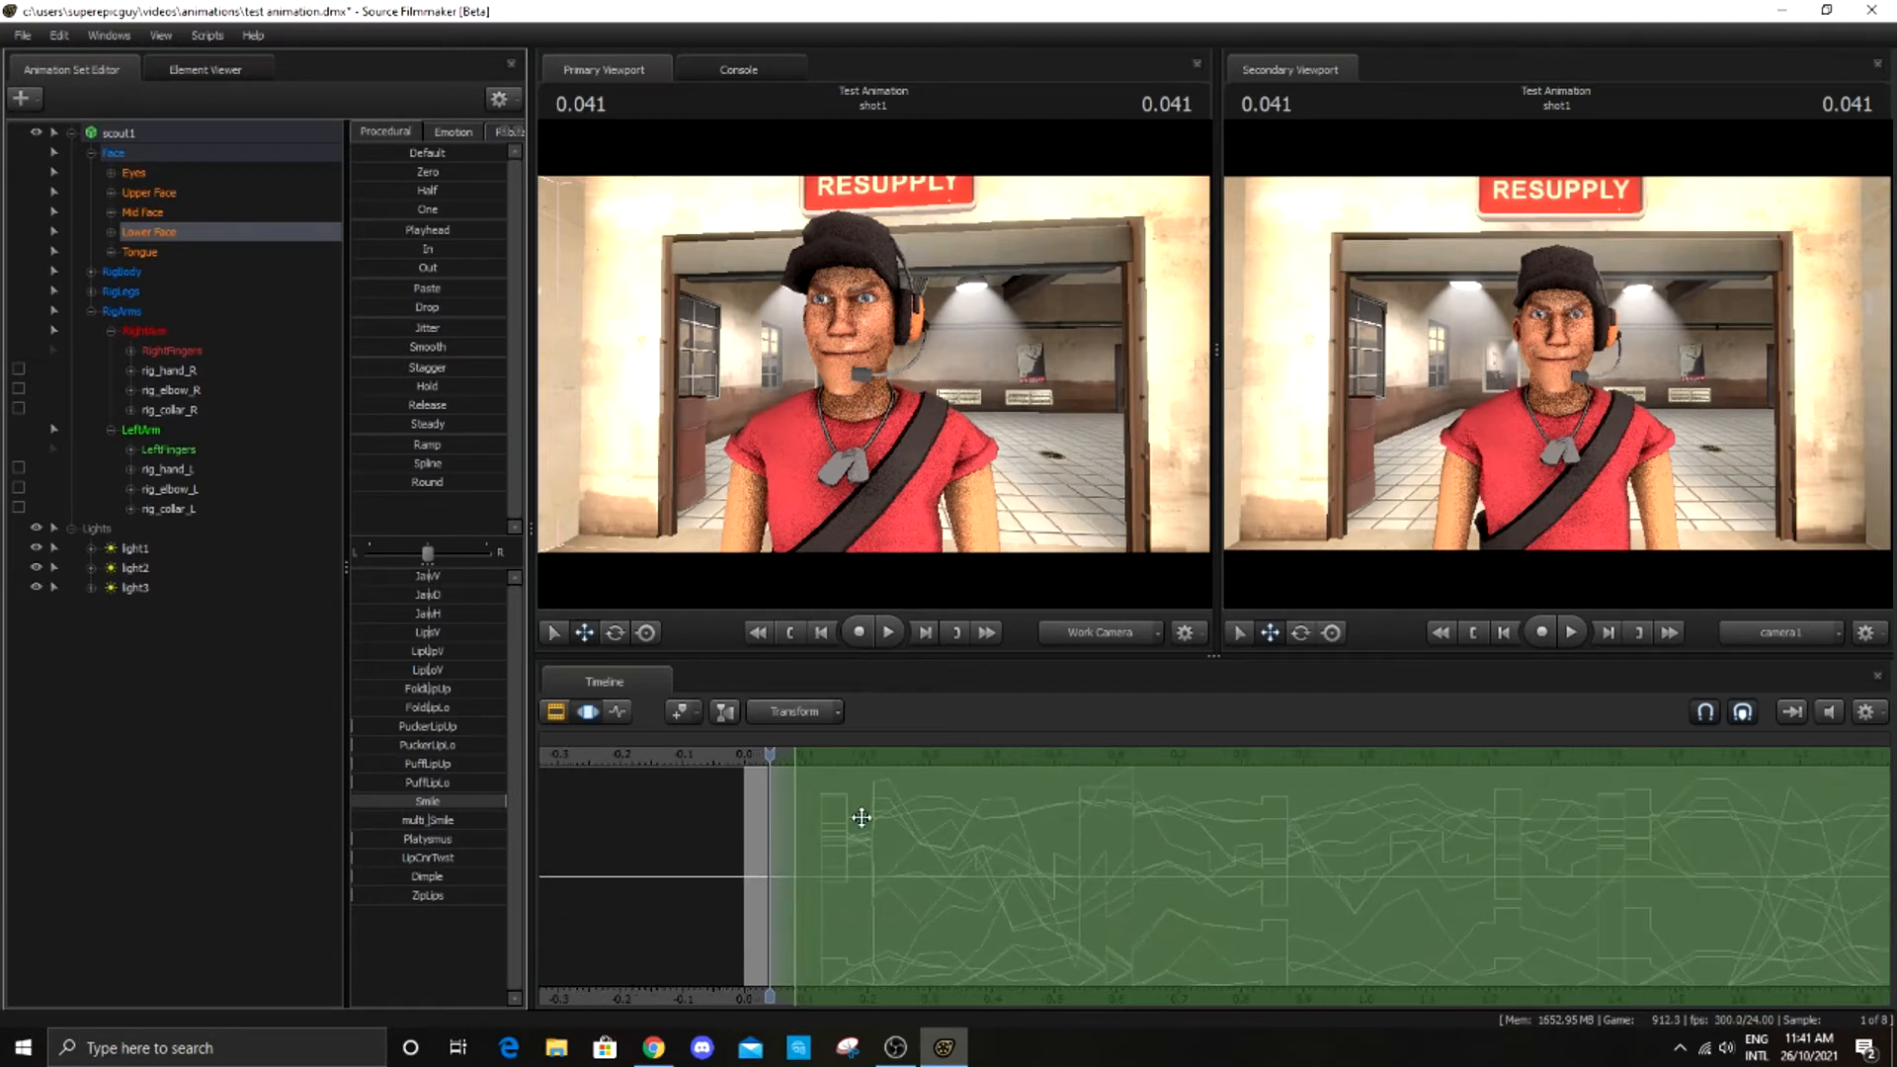
{"action": "left_click_drag", "start_coordinate": [769, 755], "coordinate": [840, 776]}
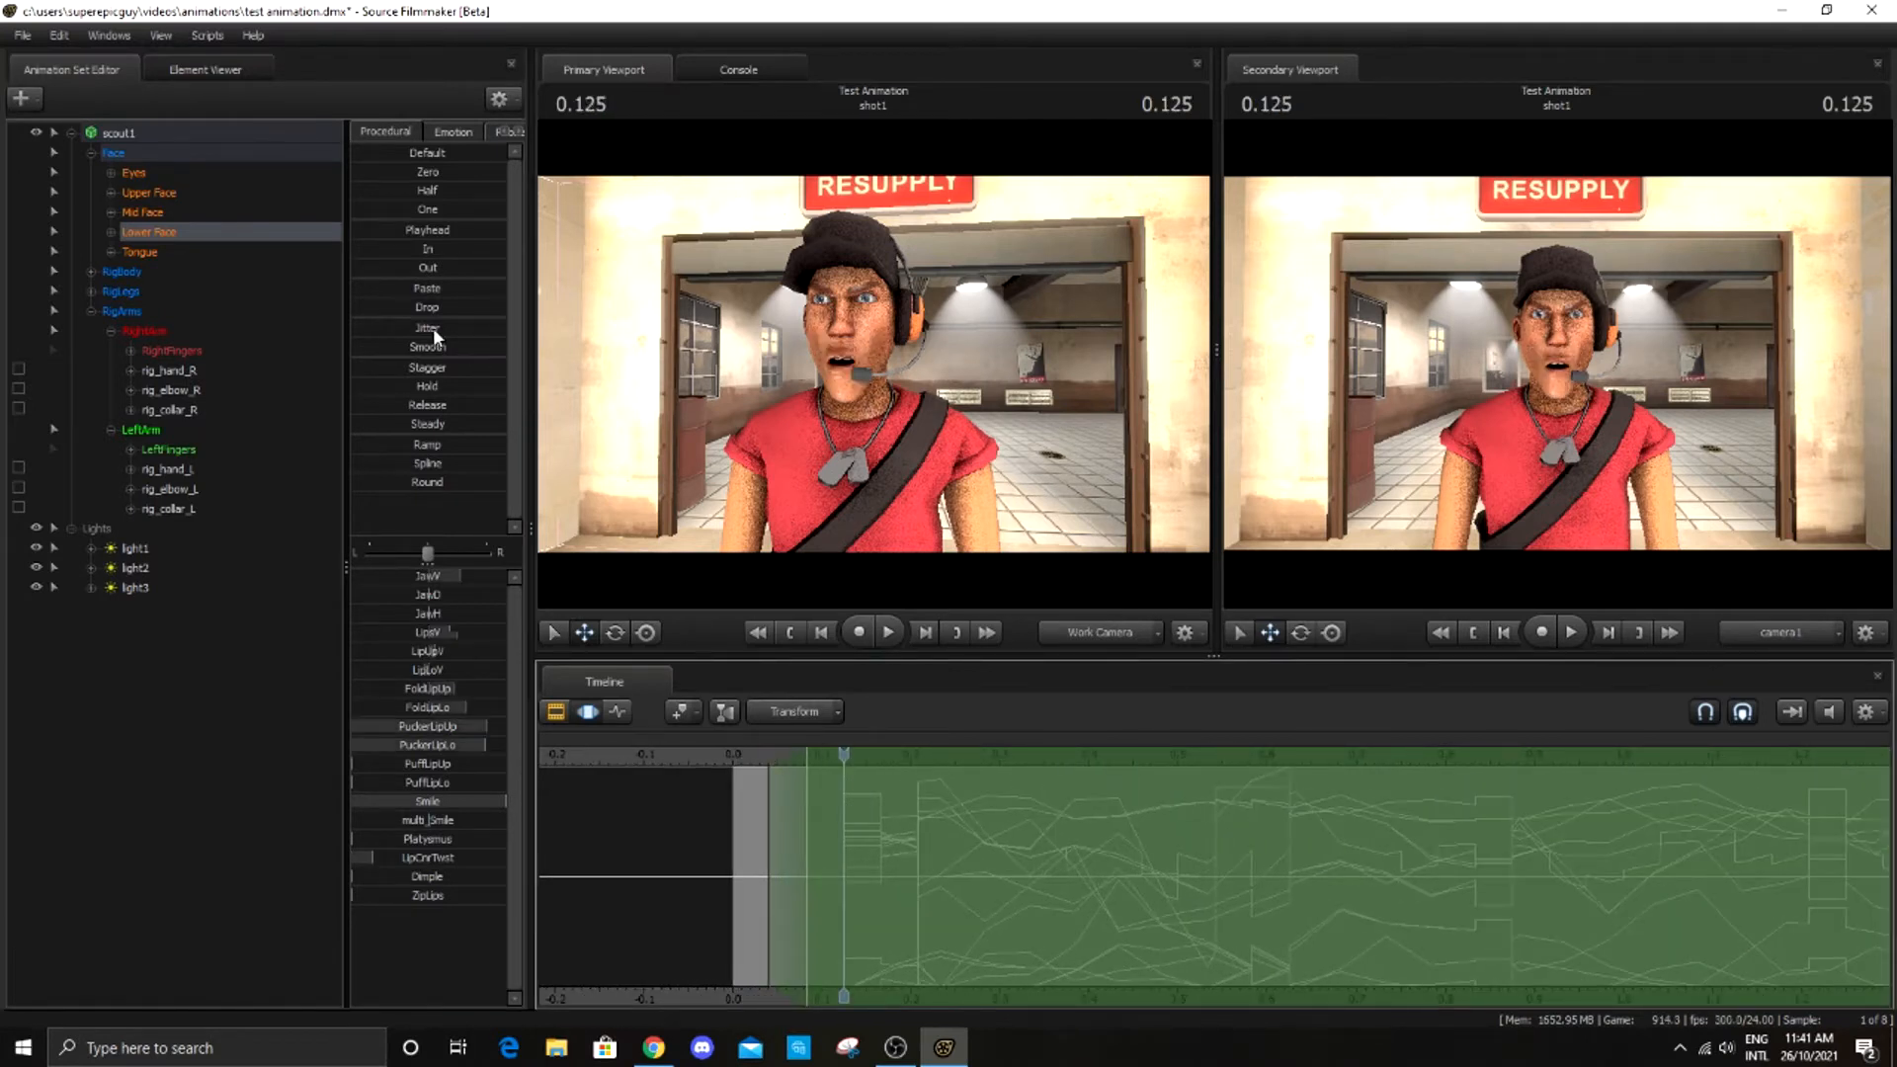
{"action": "left_click_drag", "start_coordinate": [380, 354], "coordinate": [425, 368]}
{"action": "scroll", "coordinate": [1014, 831], "scroll_direction": "down", "scroll_amount": 3}
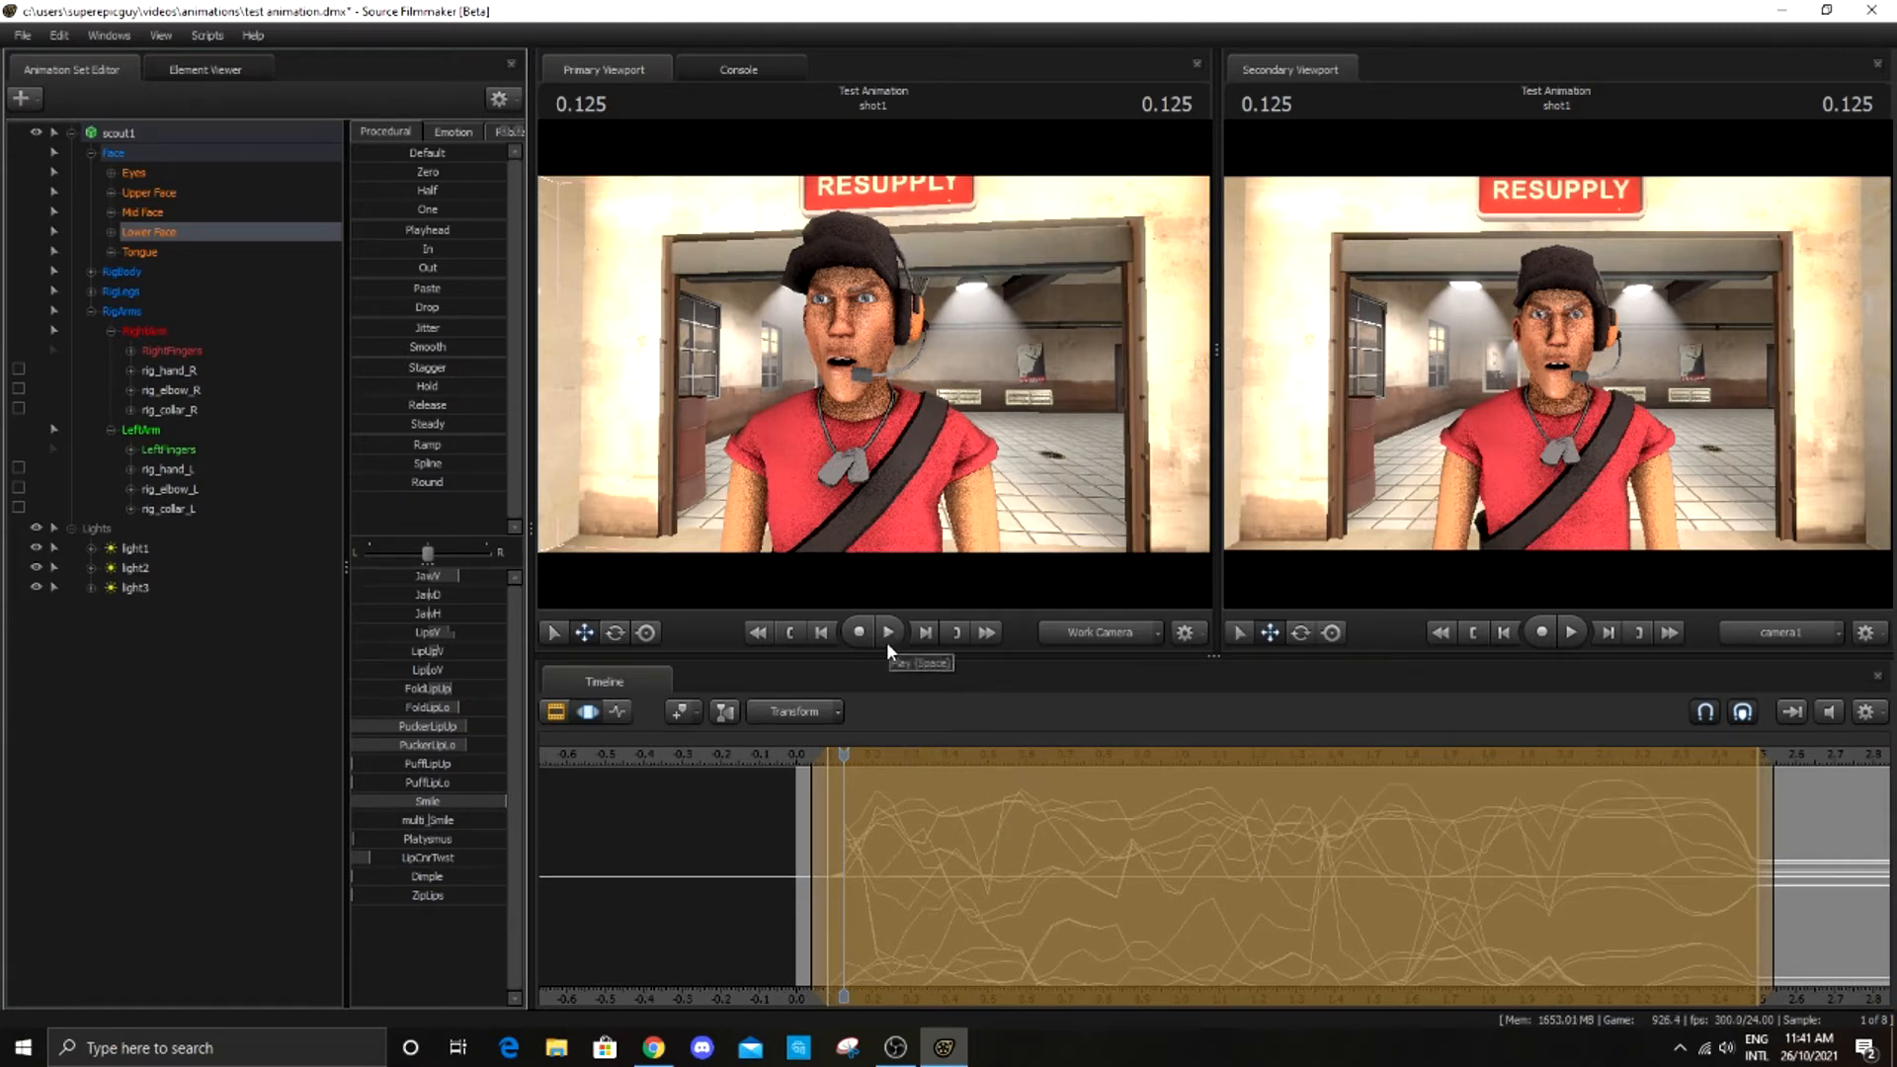
Narrow the time selection to the first mouth opening, from about 0.083 to 0.166 seconds
{"action": "scroll", "coordinate": [927, 830], "scroll_direction": "up", "scroll_amount": 5}
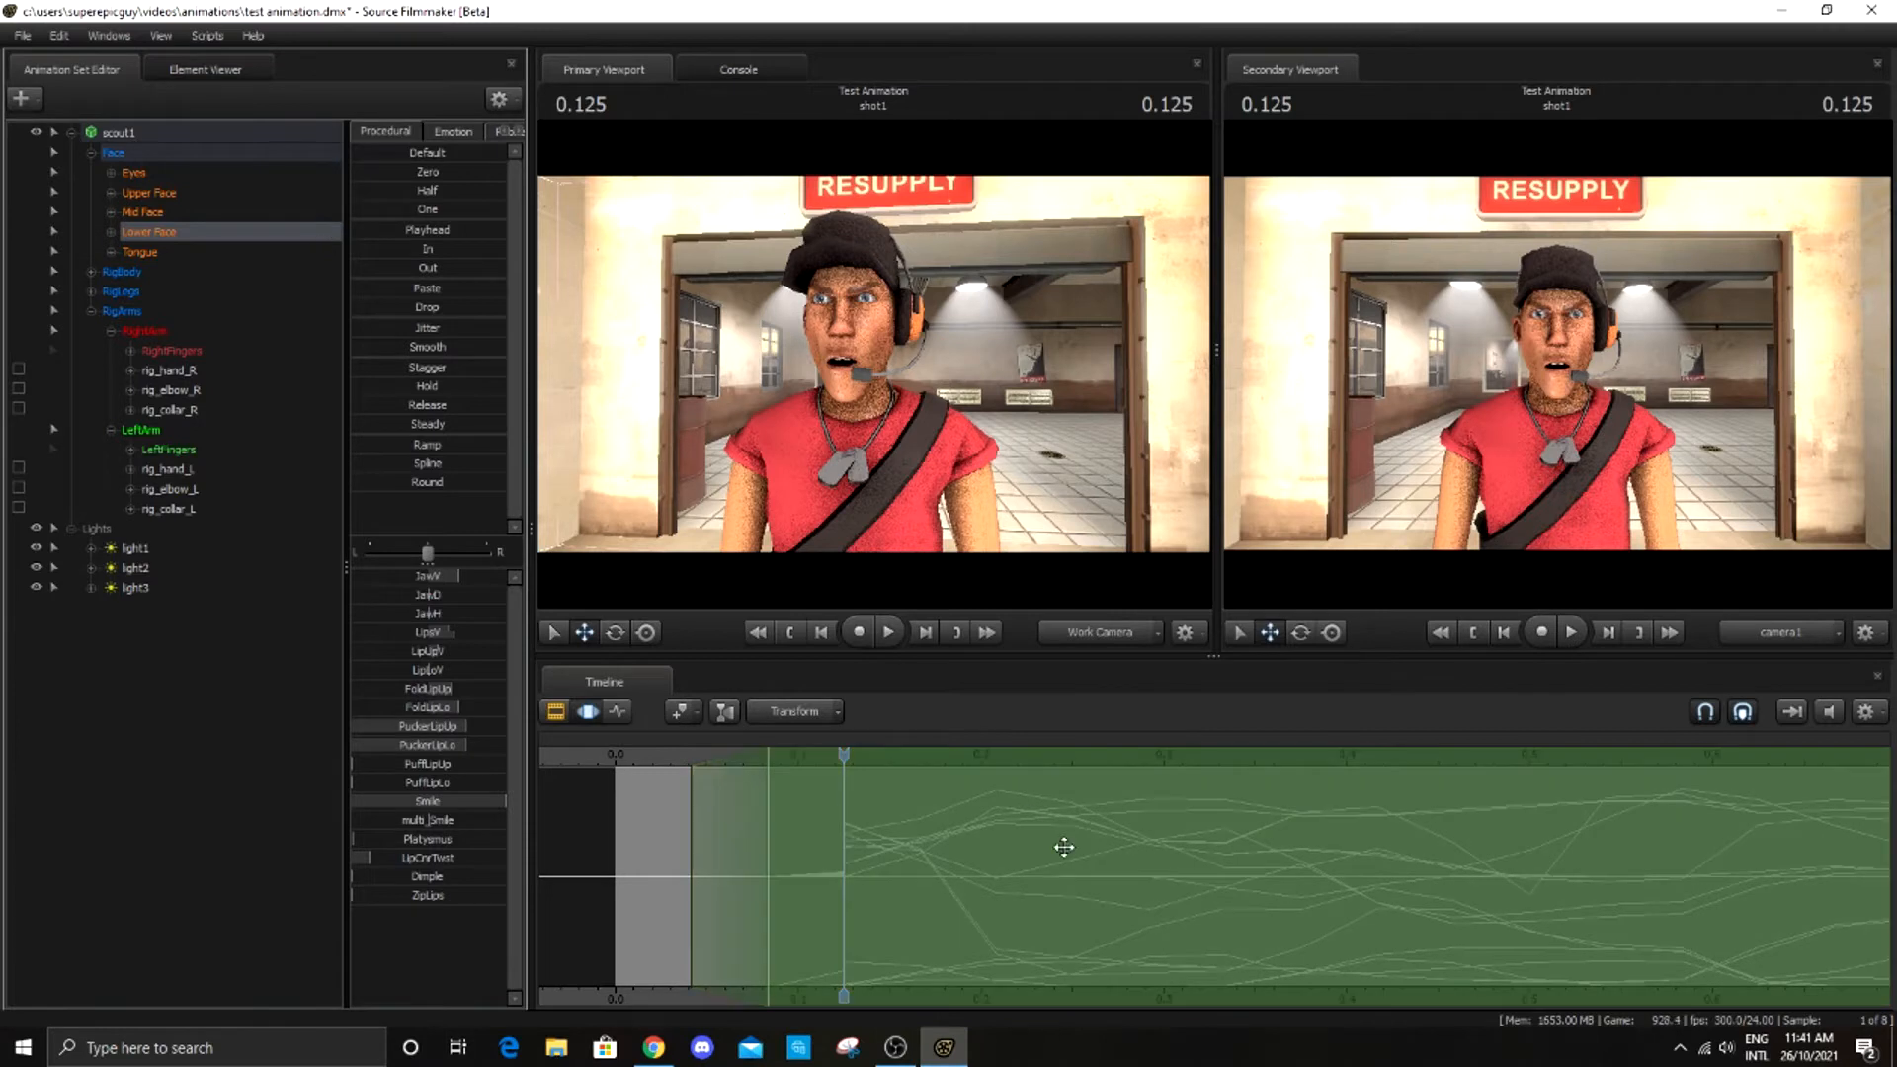
{"action": "scroll", "coordinate": [1060, 843], "scroll_direction": "up", "scroll_amount": 2}
{"action": "key", "text": "Right"}
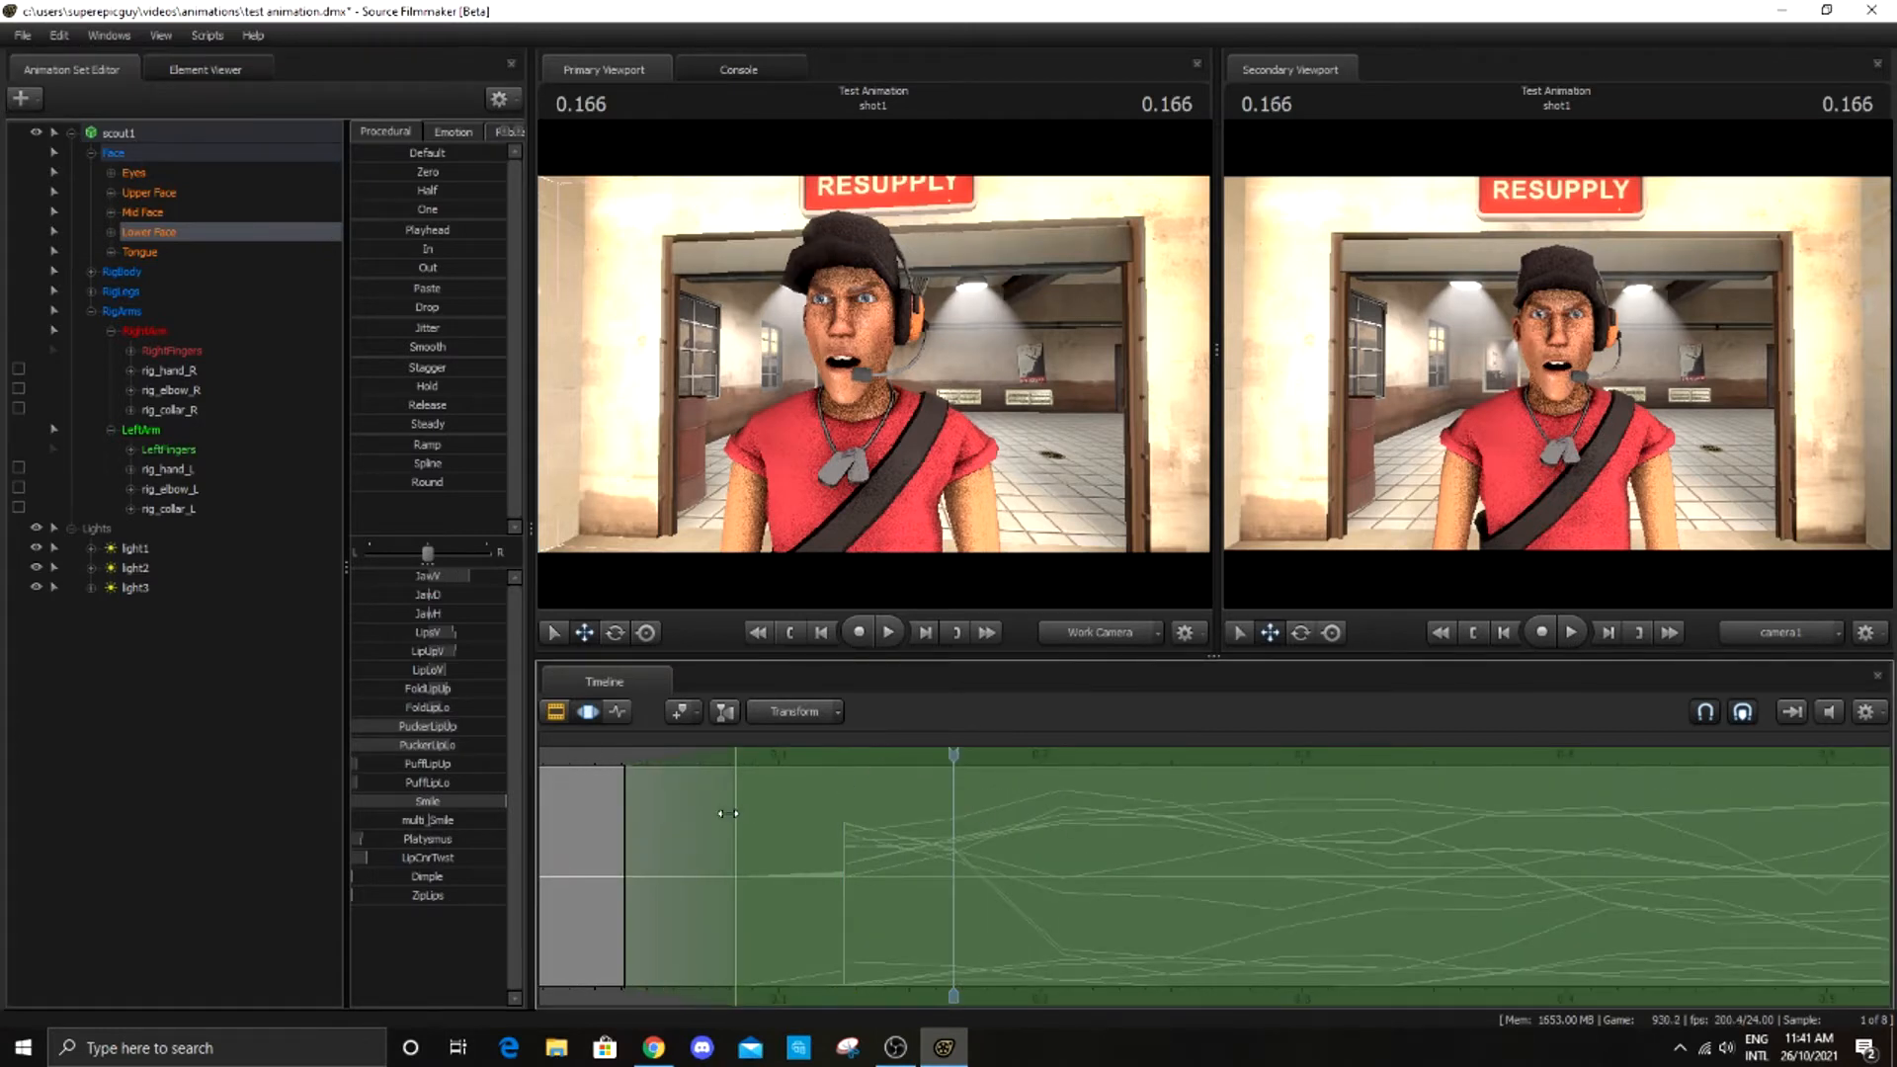
{"action": "scroll", "coordinate": [1113, 837], "scroll_direction": "down", "scroll_amount": 5}
{"action": "key", "text": "space"}
{"action": "key", "text": "space"}
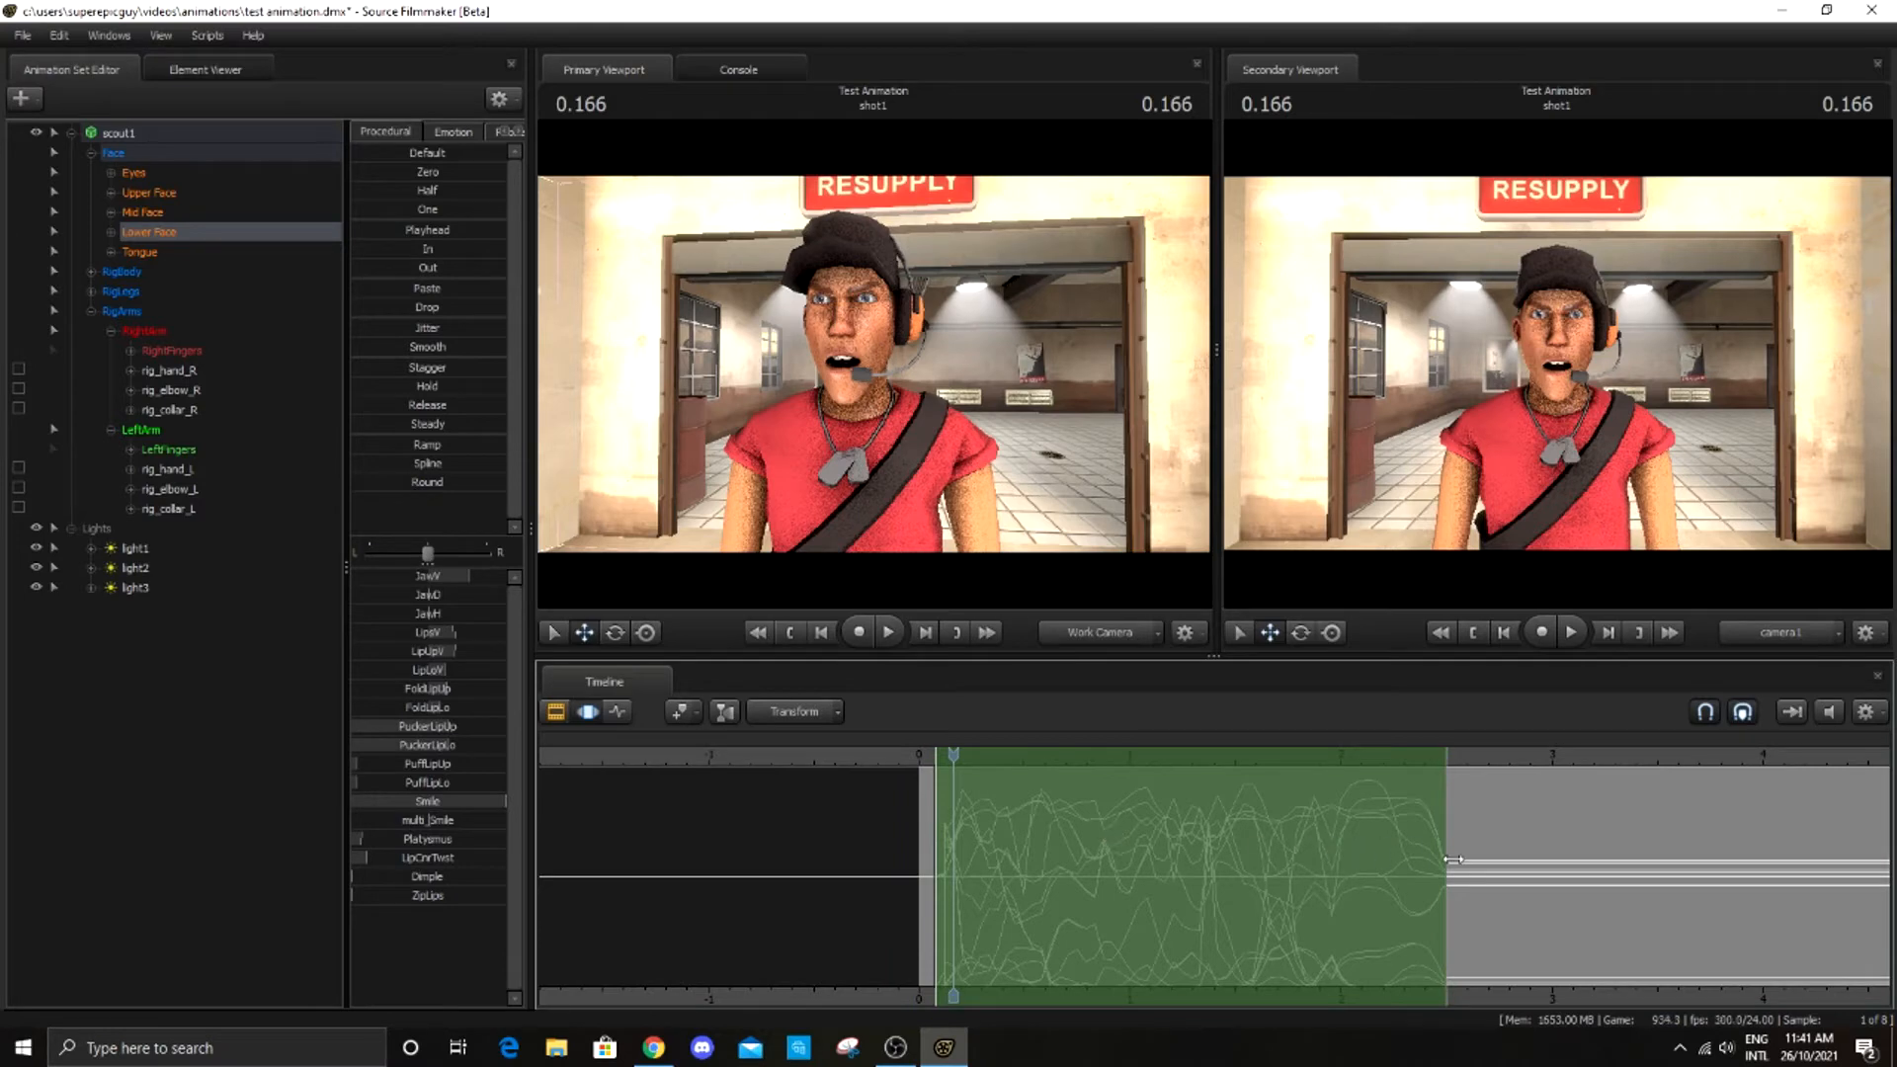
{"action": "left_click_drag", "start_coordinate": [1447, 857], "coordinate": [953, 869]}
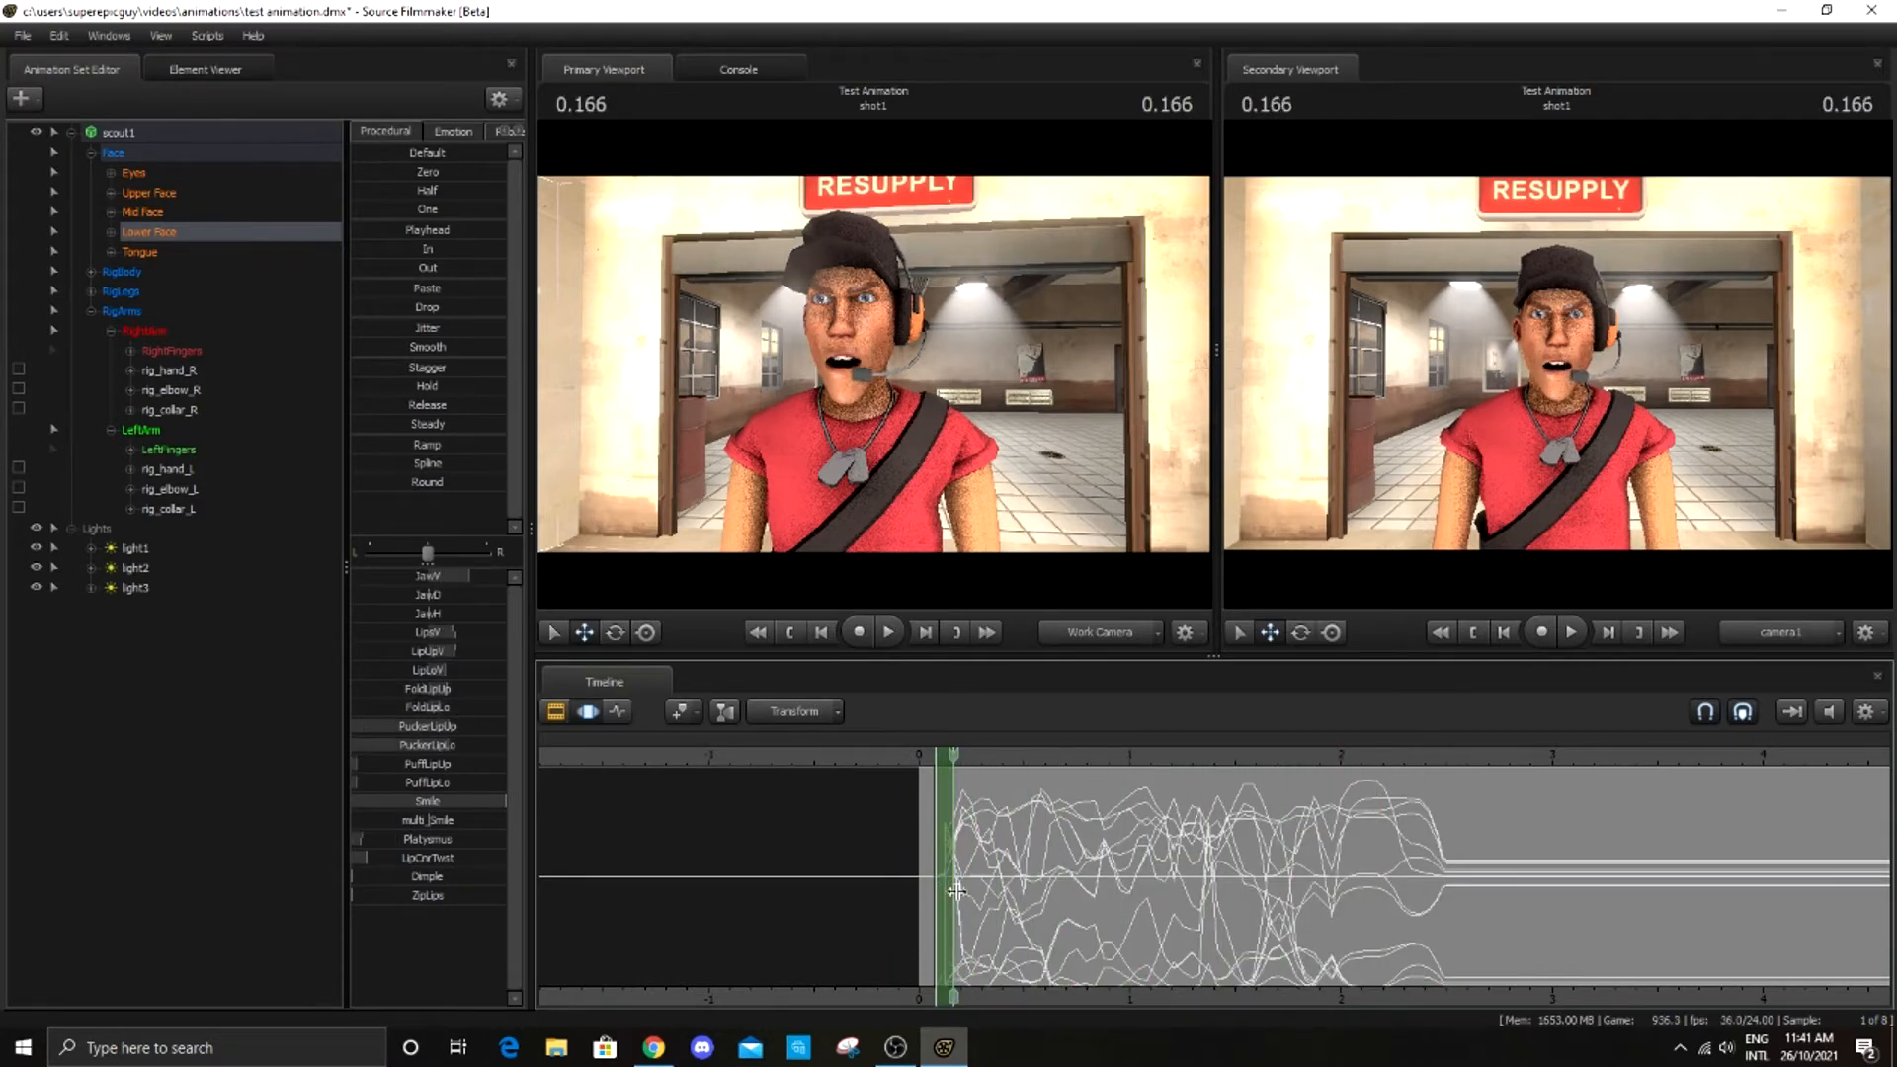
{"action": "scroll", "coordinate": [966, 752], "scroll_direction": "up", "scroll_amount": 5}
{"action": "left_click", "coordinate": [868, 787]}
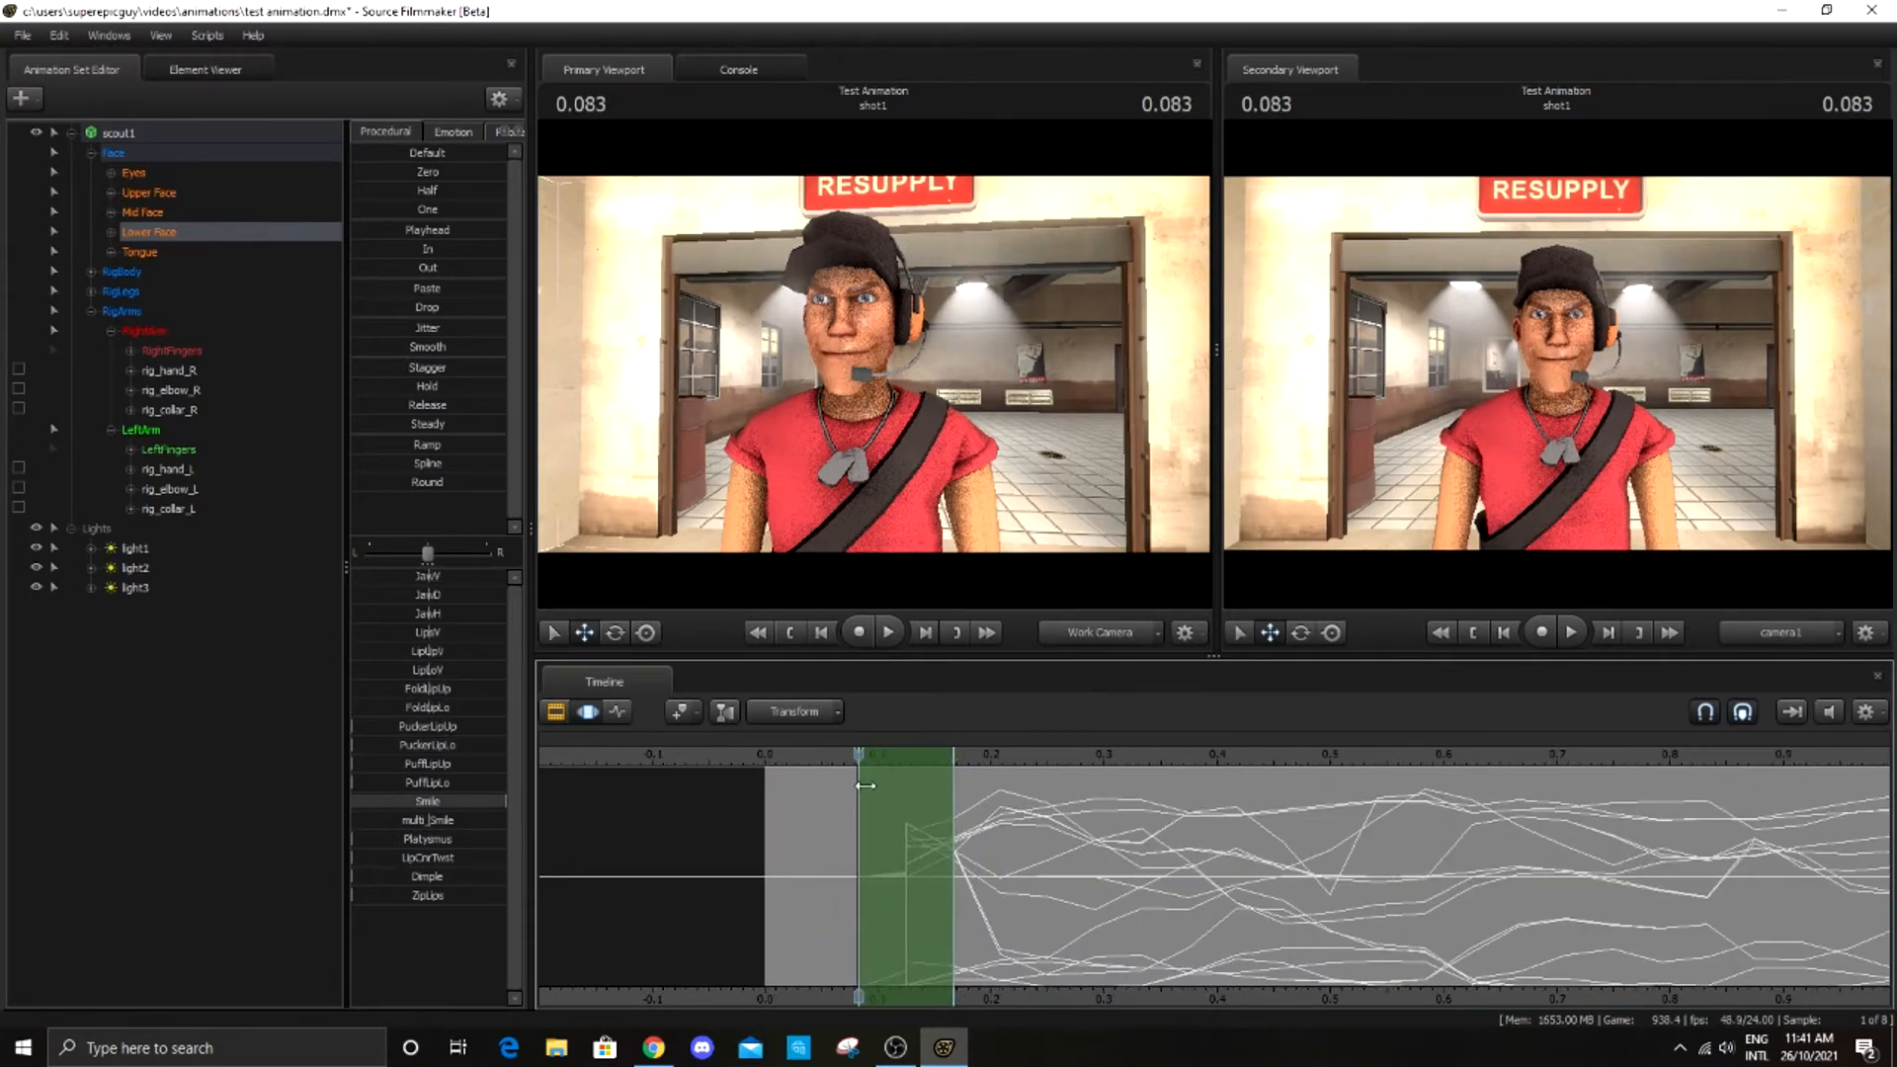
Add a short falloff to both ends of the time selection and smooth the Lower Face motion there
{"action": "scroll", "coordinate": [963, 818], "scroll_direction": "up", "scroll_amount": 4}
{"action": "left_click", "coordinate": [1014, 847]}
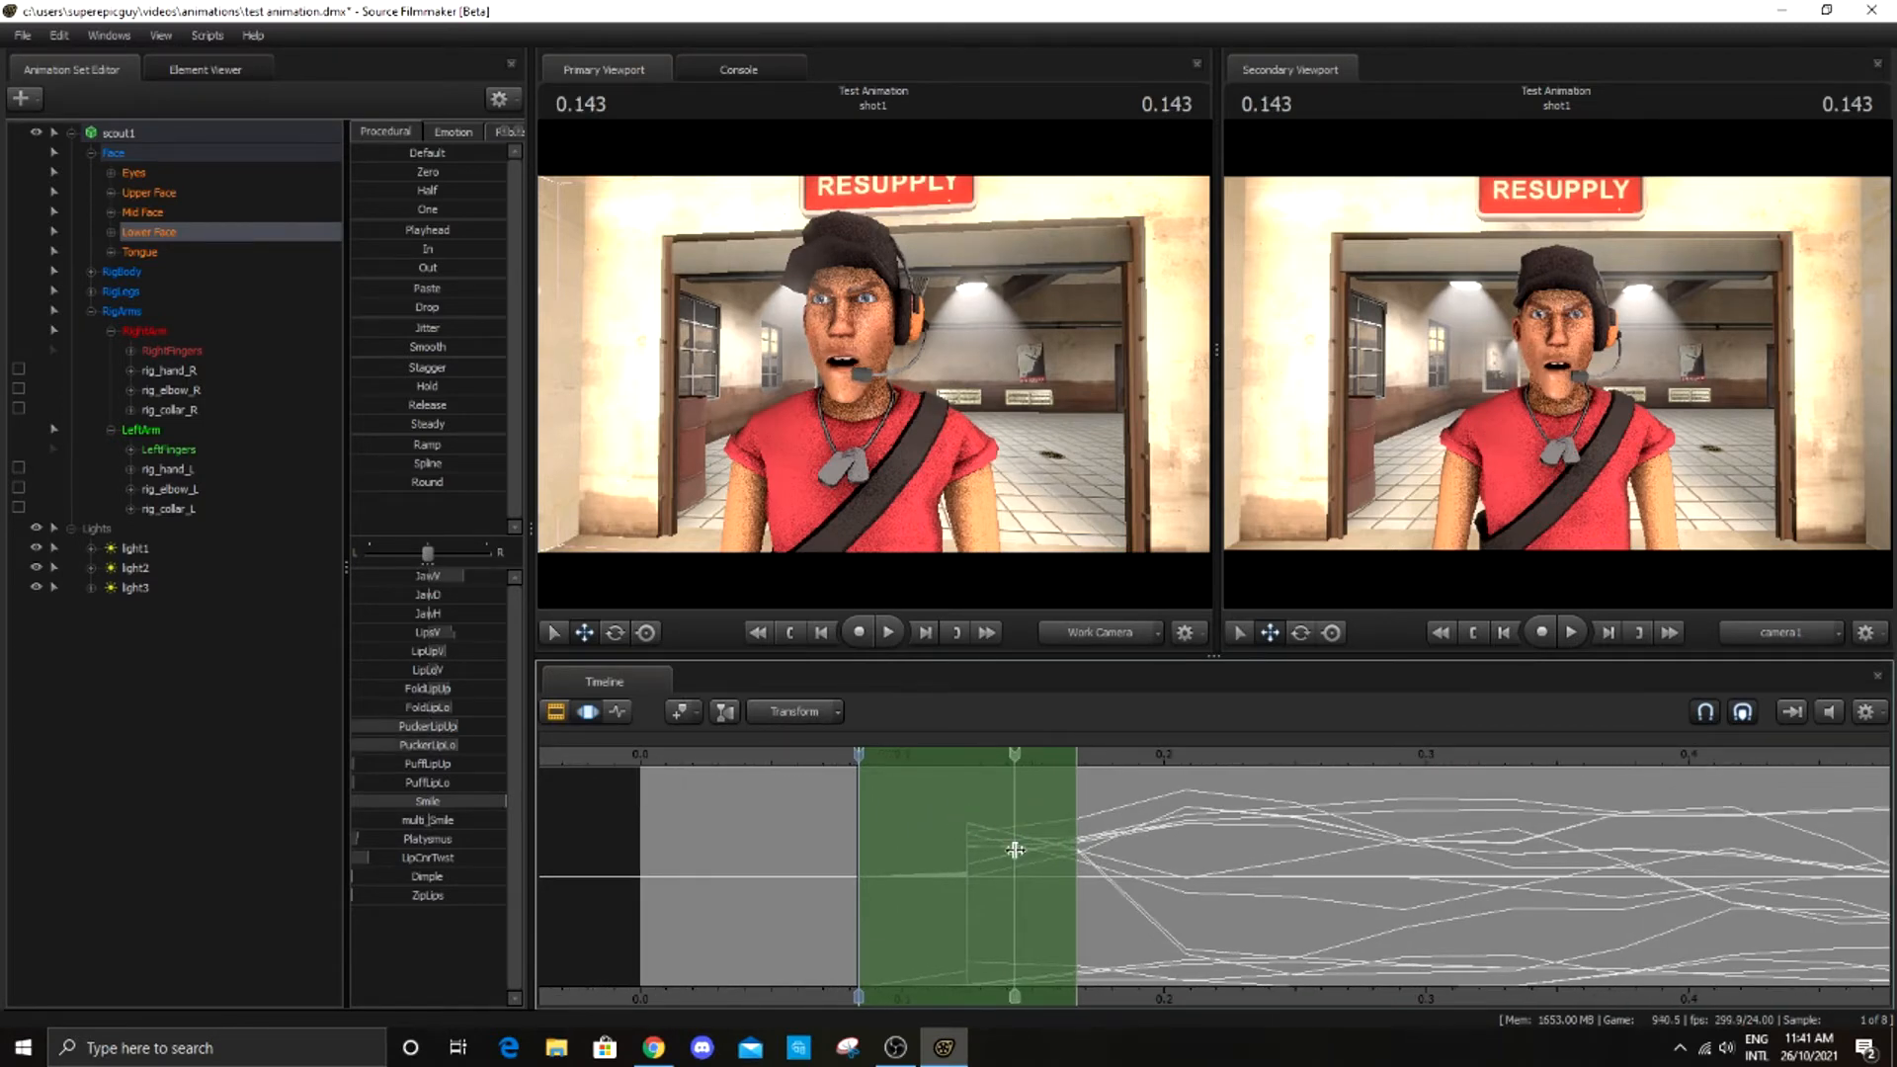
{"action": "scroll", "coordinate": [1014, 849], "scroll_direction": "up", "scroll_amount": 1, "text": "shift"}
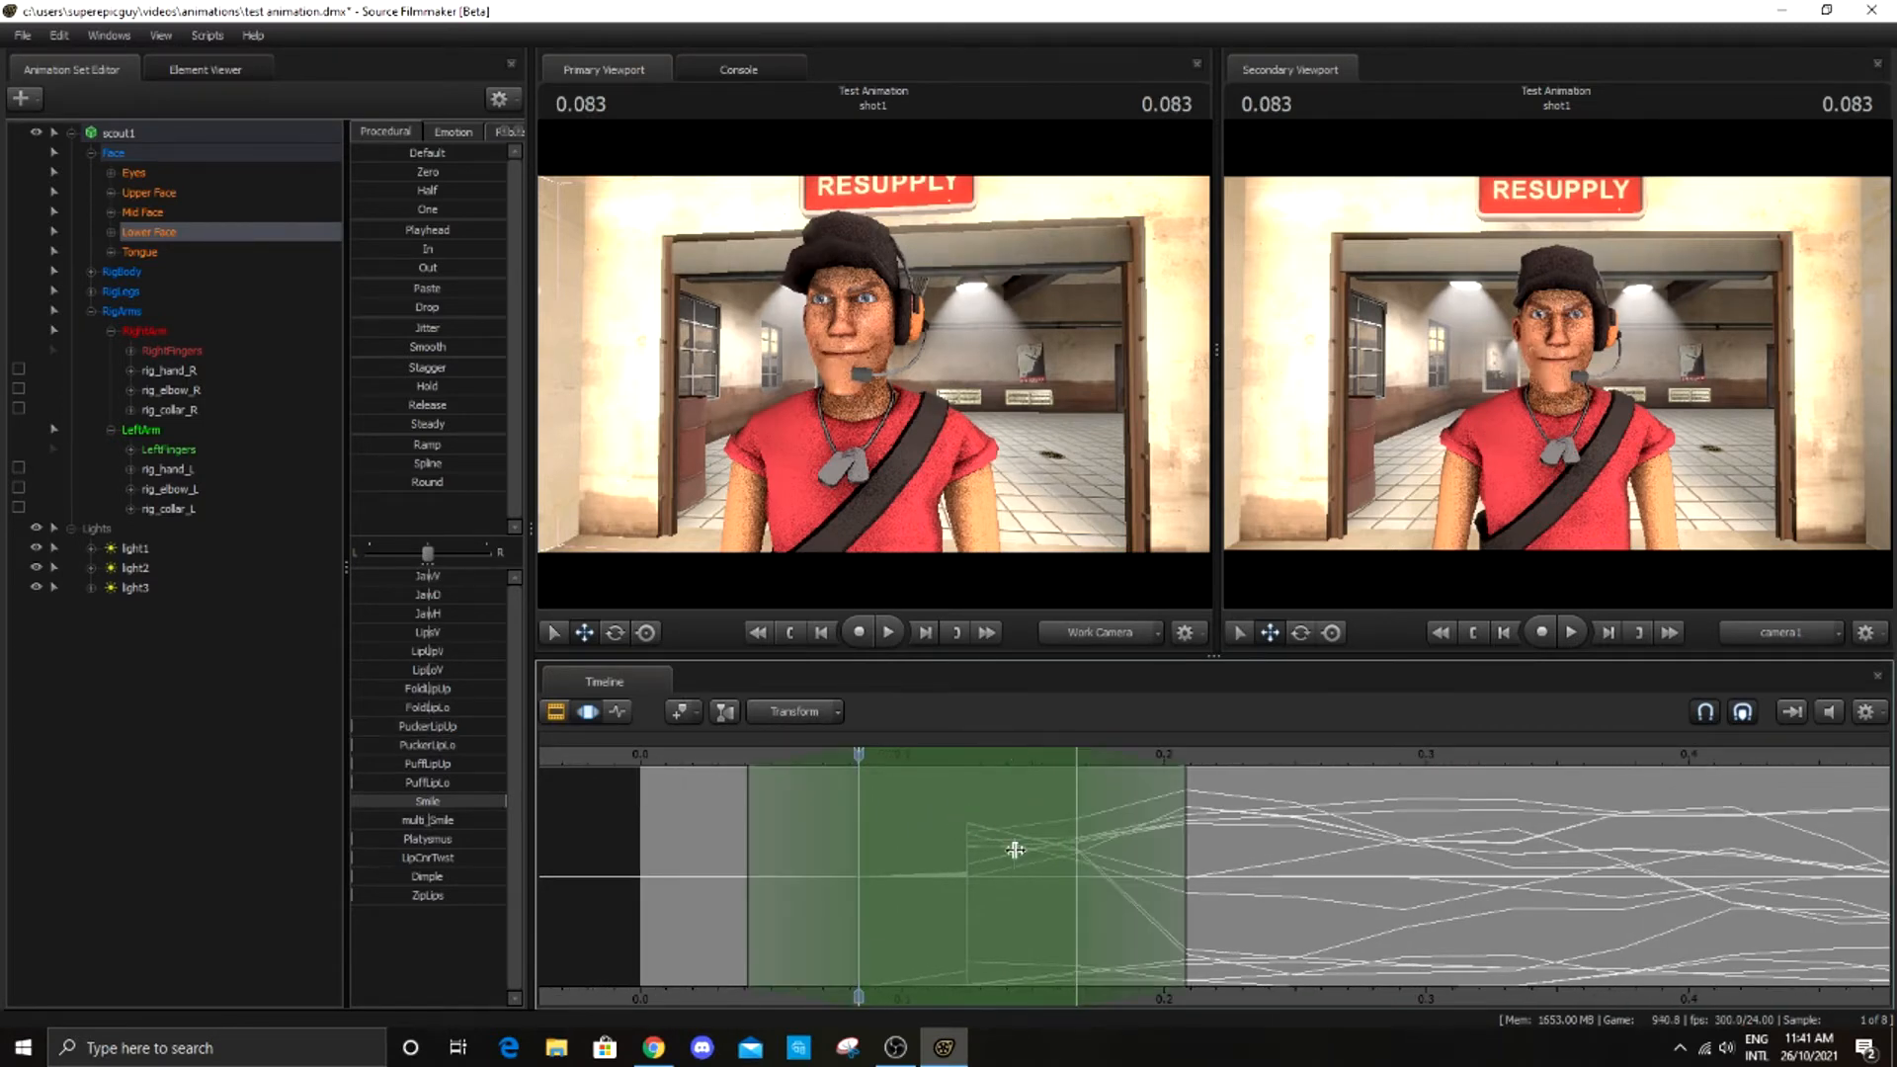
{"action": "left_click", "coordinate": [423, 346]}
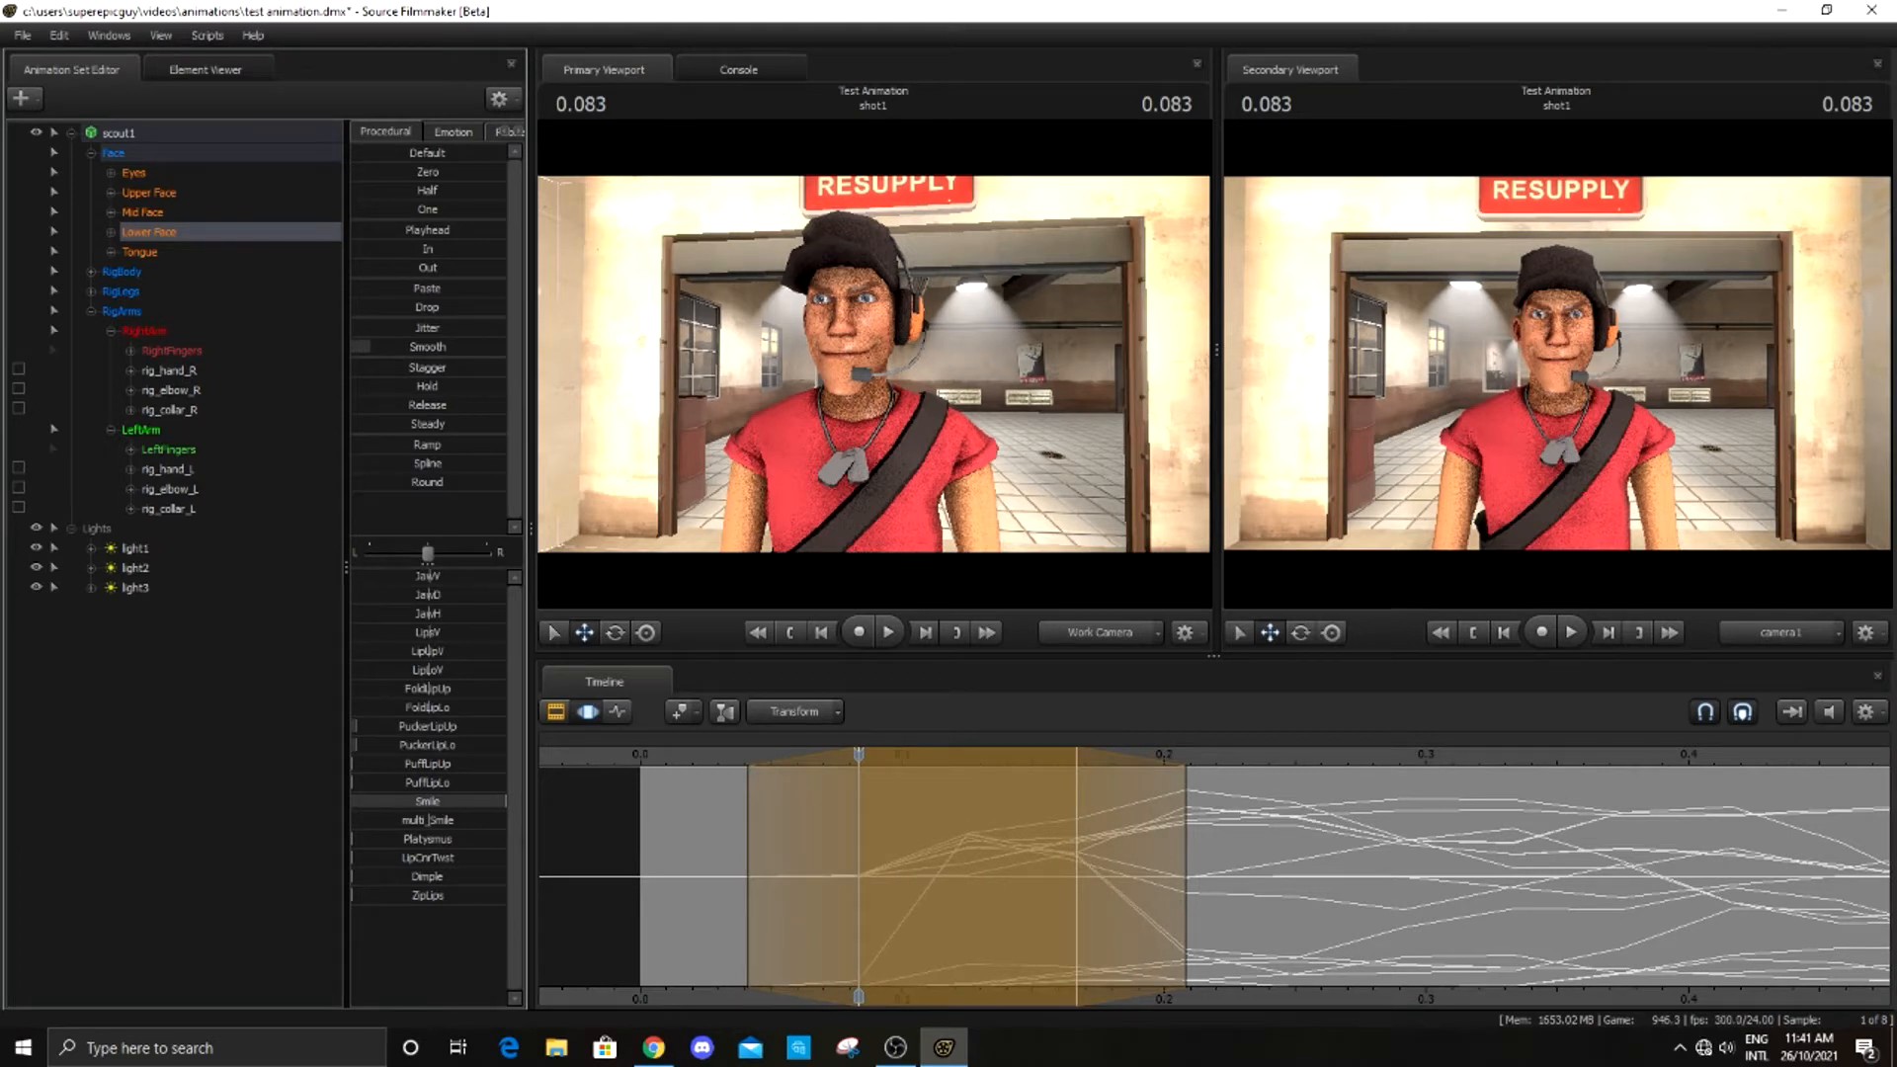
{"action": "scroll", "coordinate": [834, 802], "scroll_direction": "down", "scroll_amount": 2}
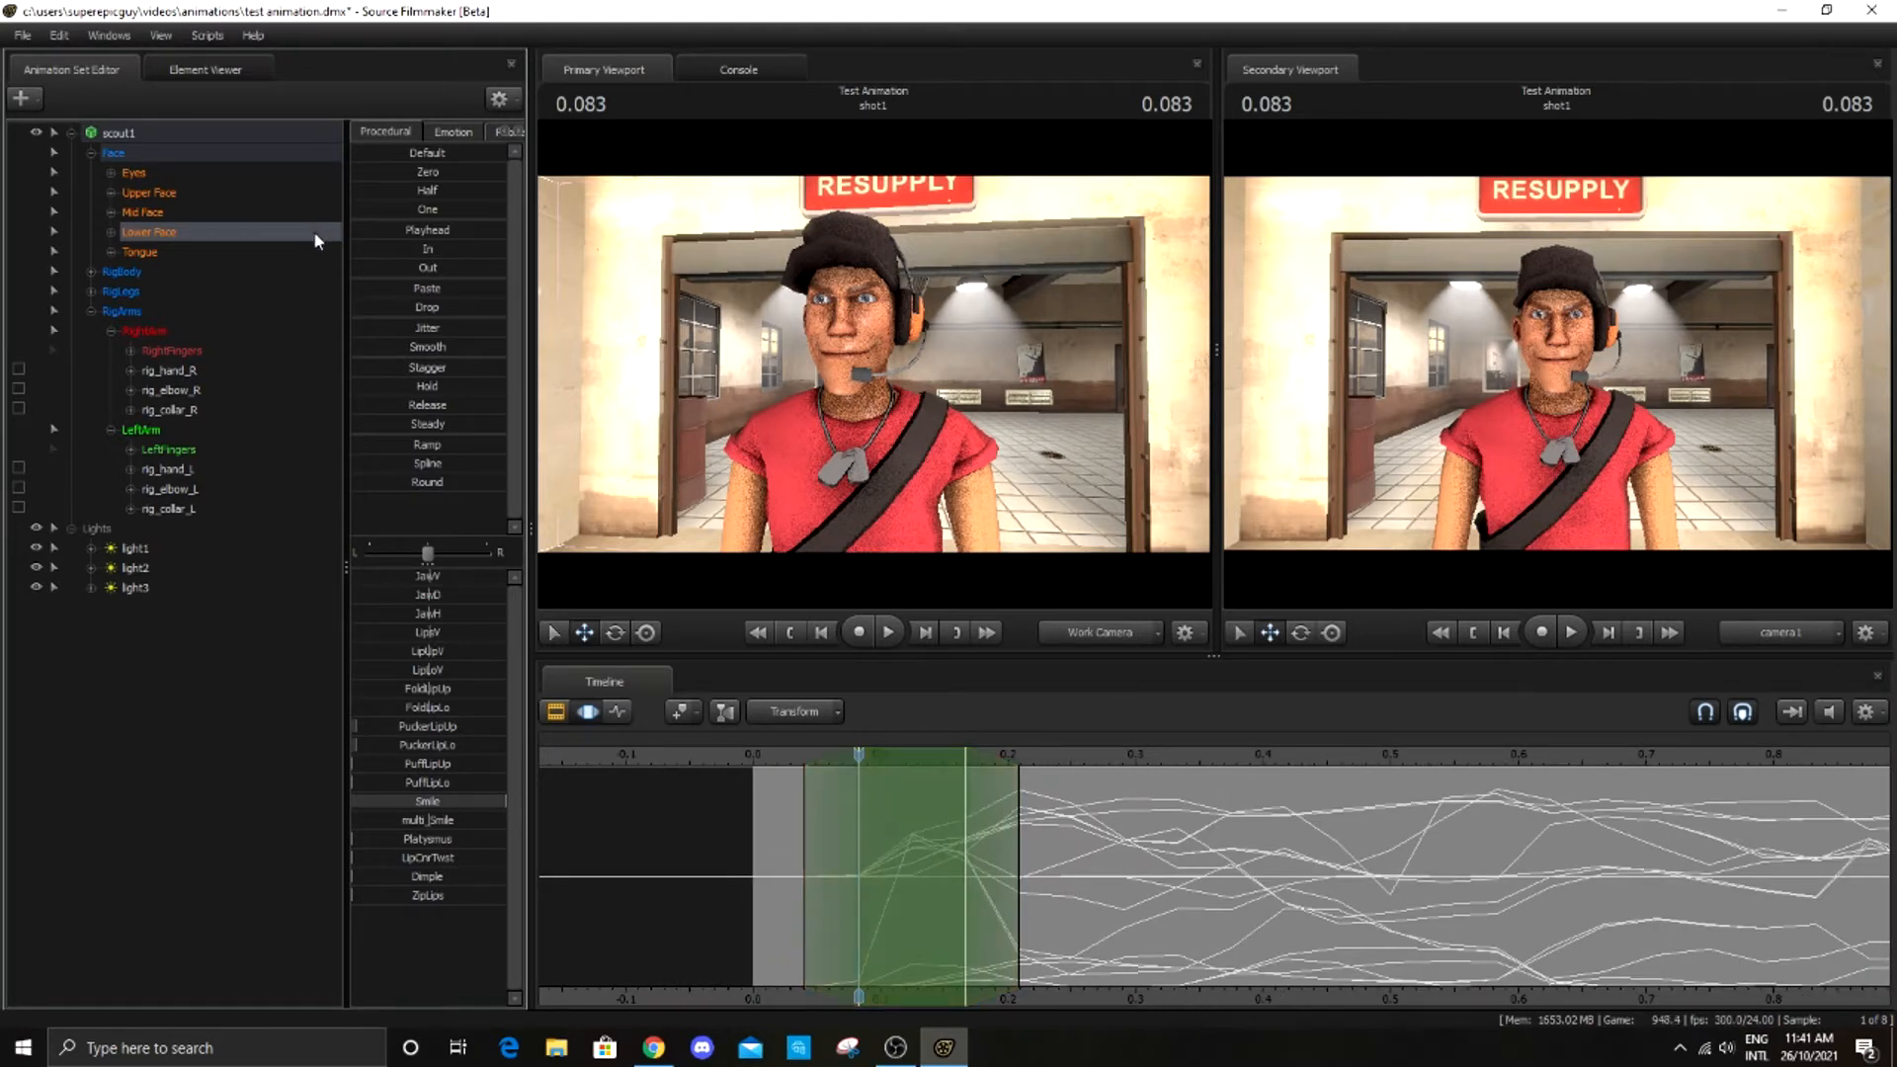
{"action": "scroll", "coordinate": [928, 825], "scroll_direction": "down", "scroll_amount": 2}
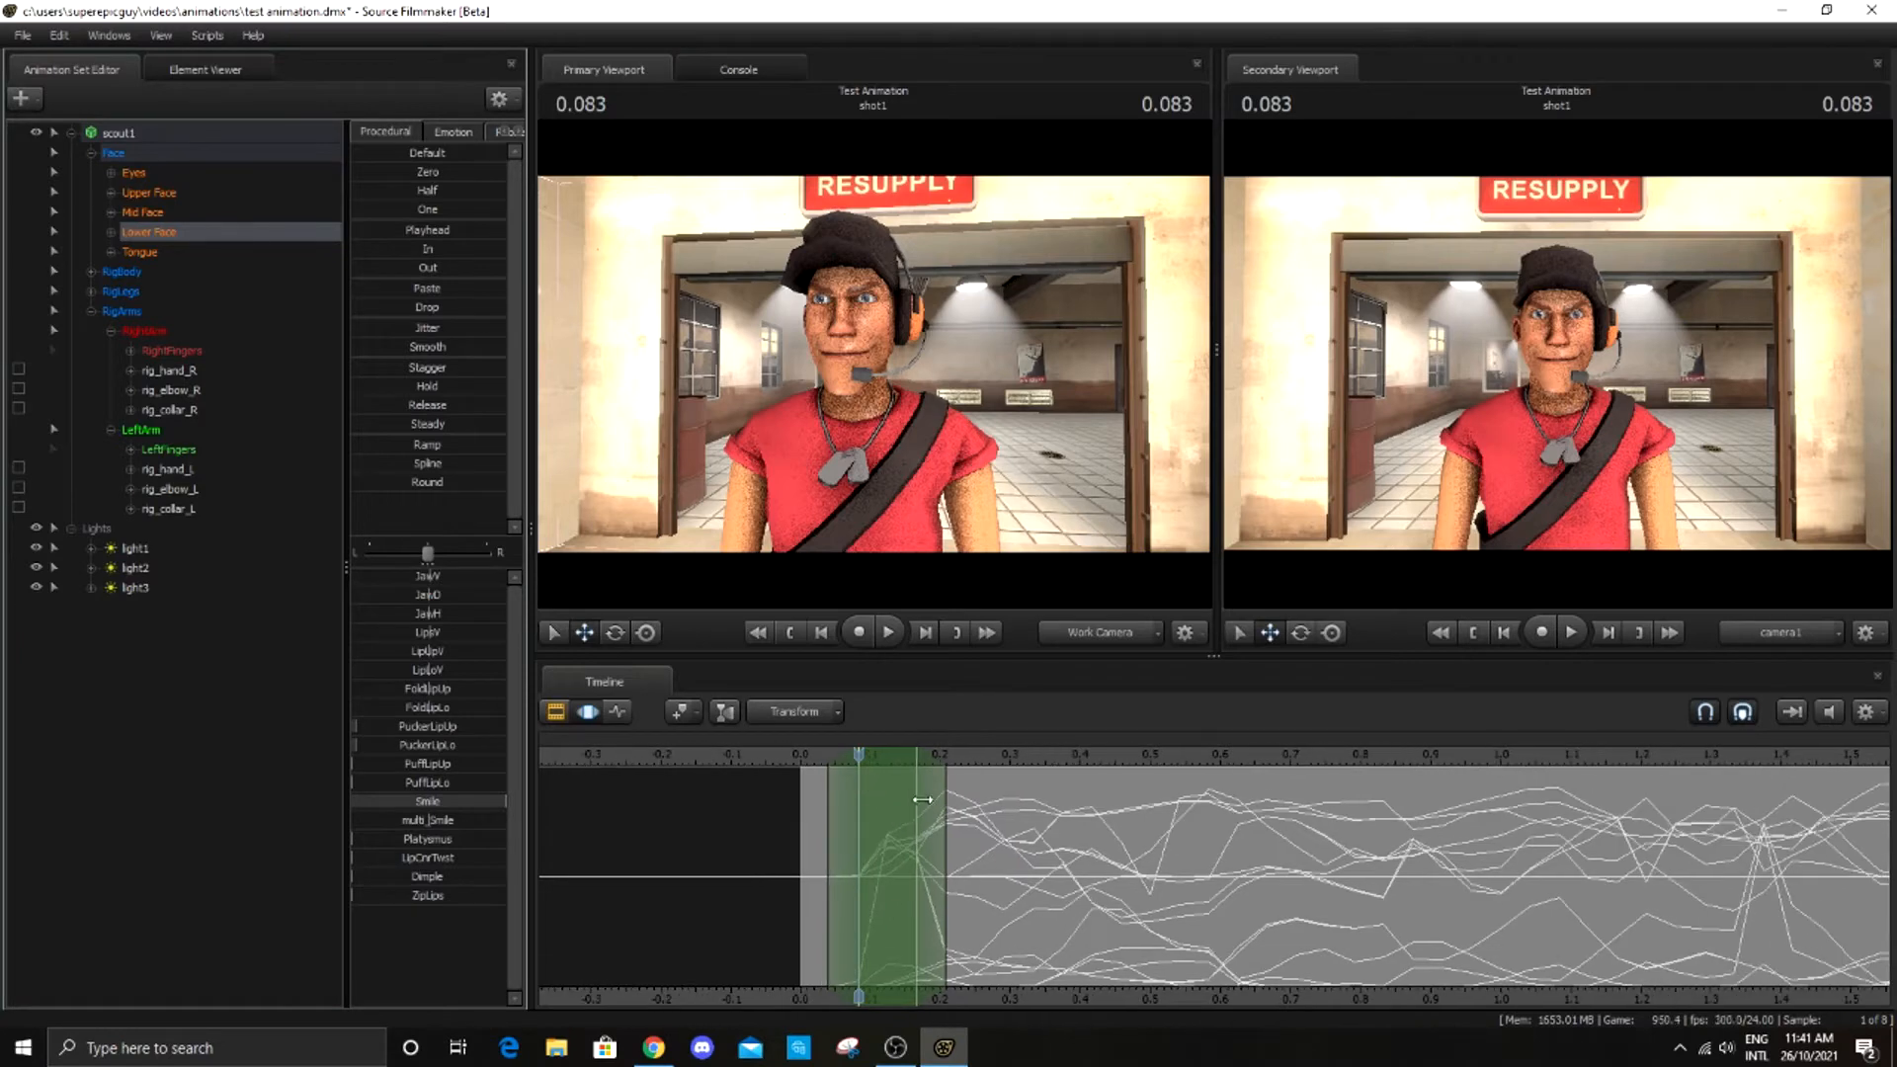
Play the dialog line from 0.041 seconds to review the lip sync, and return the playhead to 0.041 seconds
{"action": "mouse_move", "coordinate": [859, 754]}
{"action": "left_mouse_down"}
{"action": "mouse_move", "coordinate": [1004, 757]}
{"action": "mouse_move", "coordinate": [829, 757]}
{"action": "left_mouse_up"}
{"action": "scroll", "coordinate": [998, 805], "scroll_direction": "down", "scroll_amount": 3}
{"action": "scroll", "coordinate": [998, 805], "scroll_direction": "up", "scroll_amount": 1}
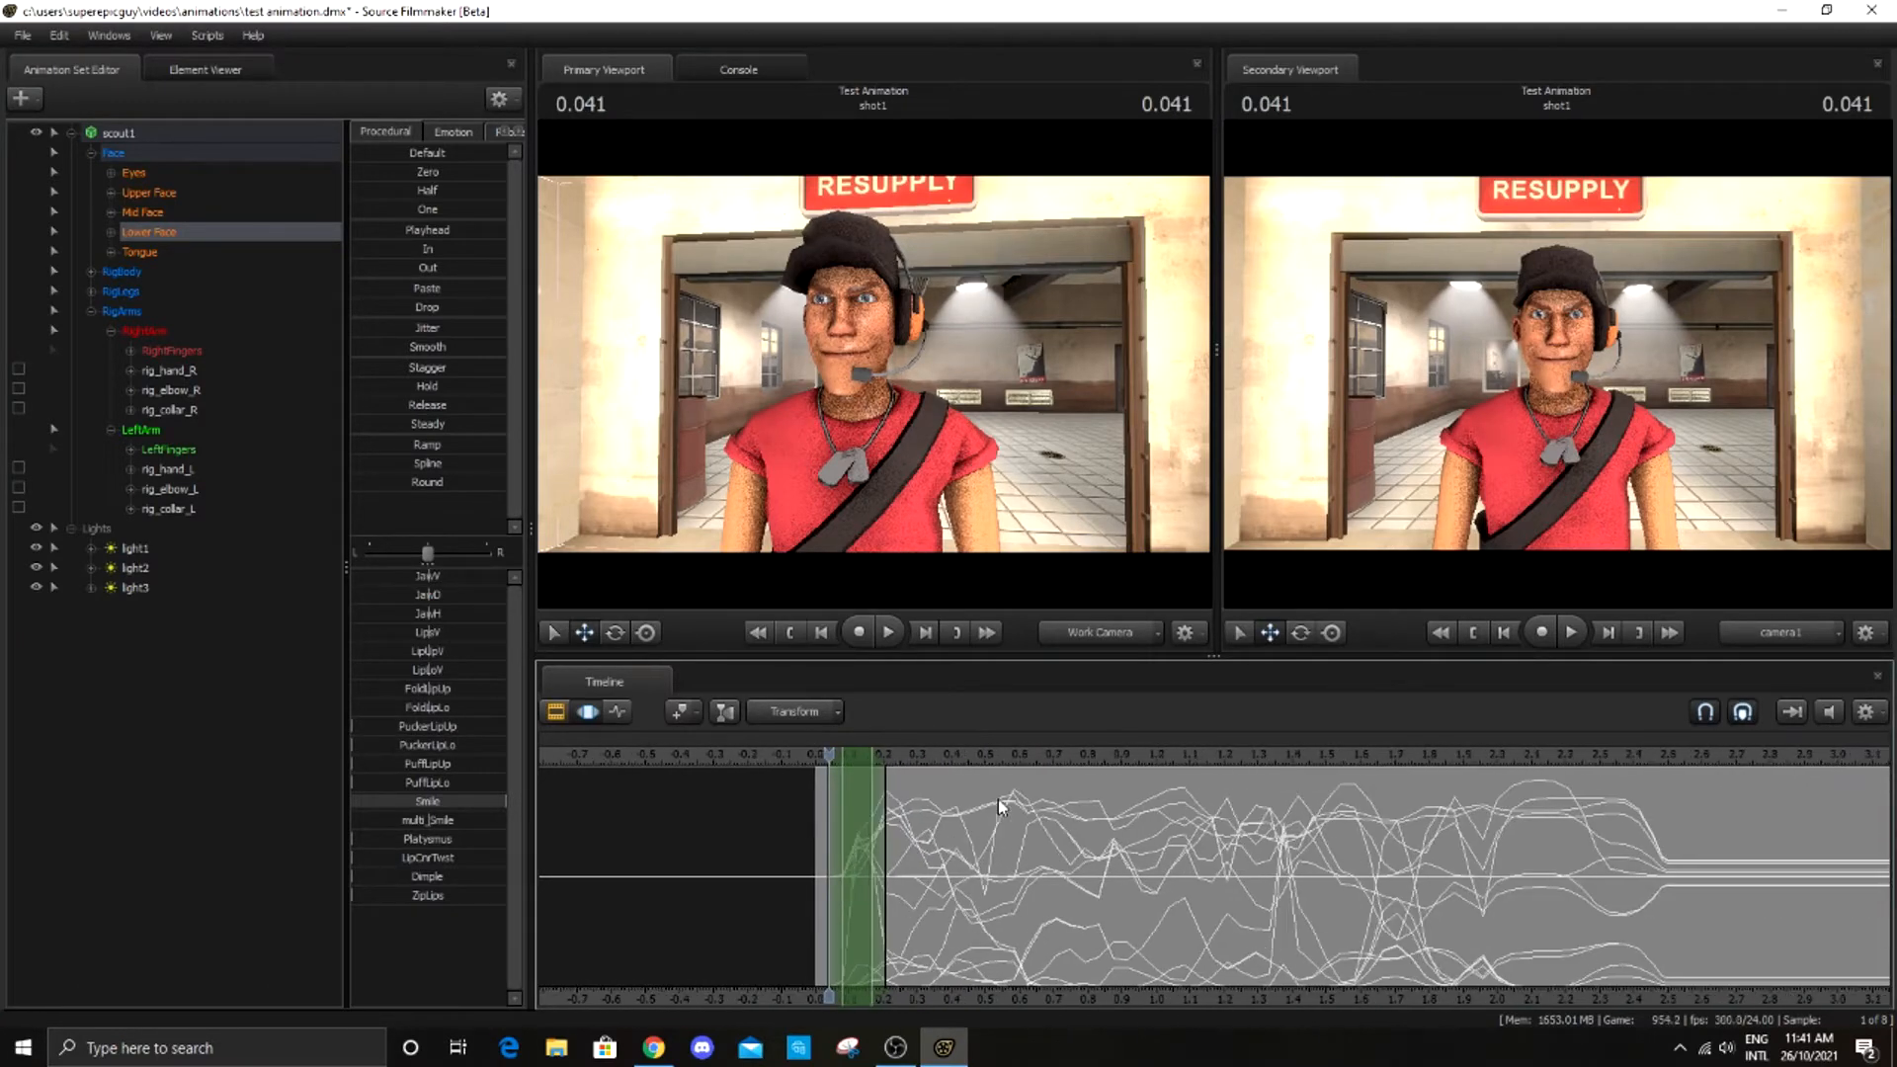
{"action": "left_click", "coordinate": [888, 632]}
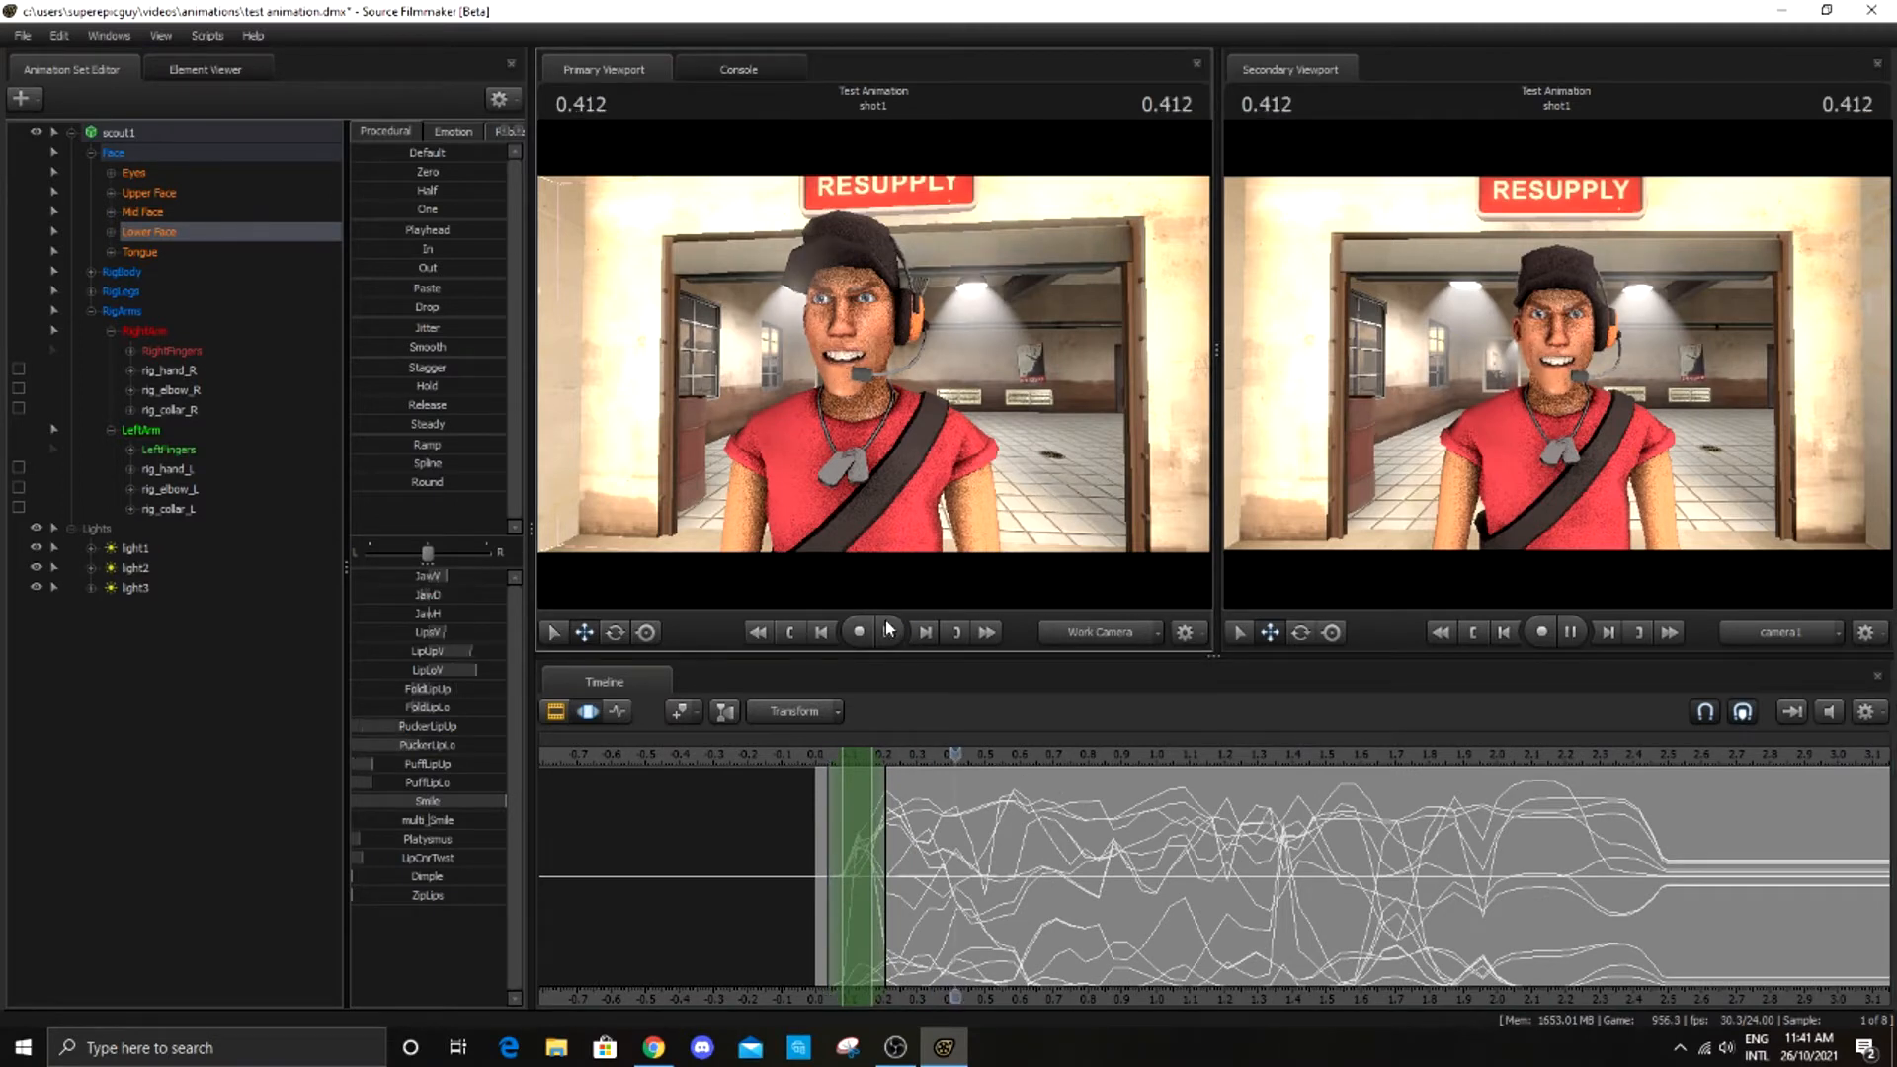
{"action": "left_click", "coordinate": [889, 632]}
{"action": "scroll", "coordinate": [1807, 822], "scroll_direction": "up", "scroll_amount": 1}
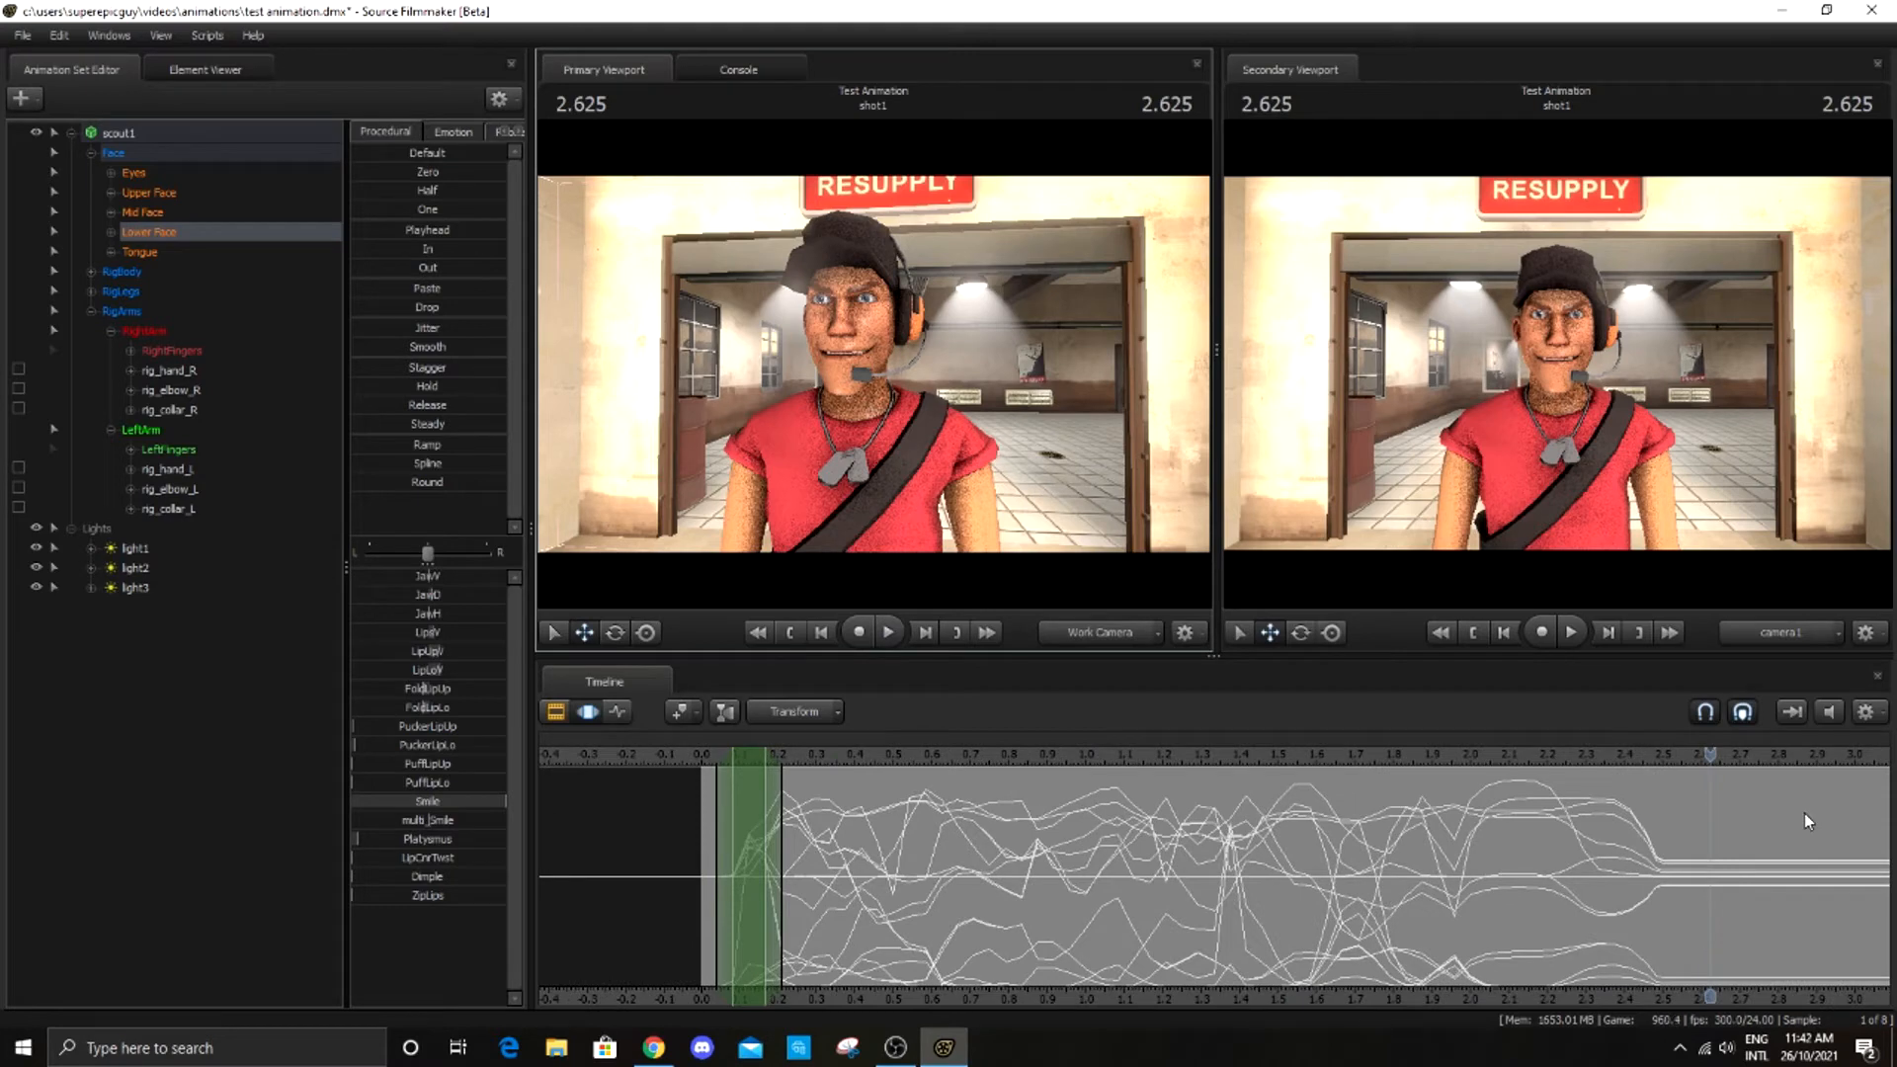
{"action": "left_click", "coordinate": [713, 754]}
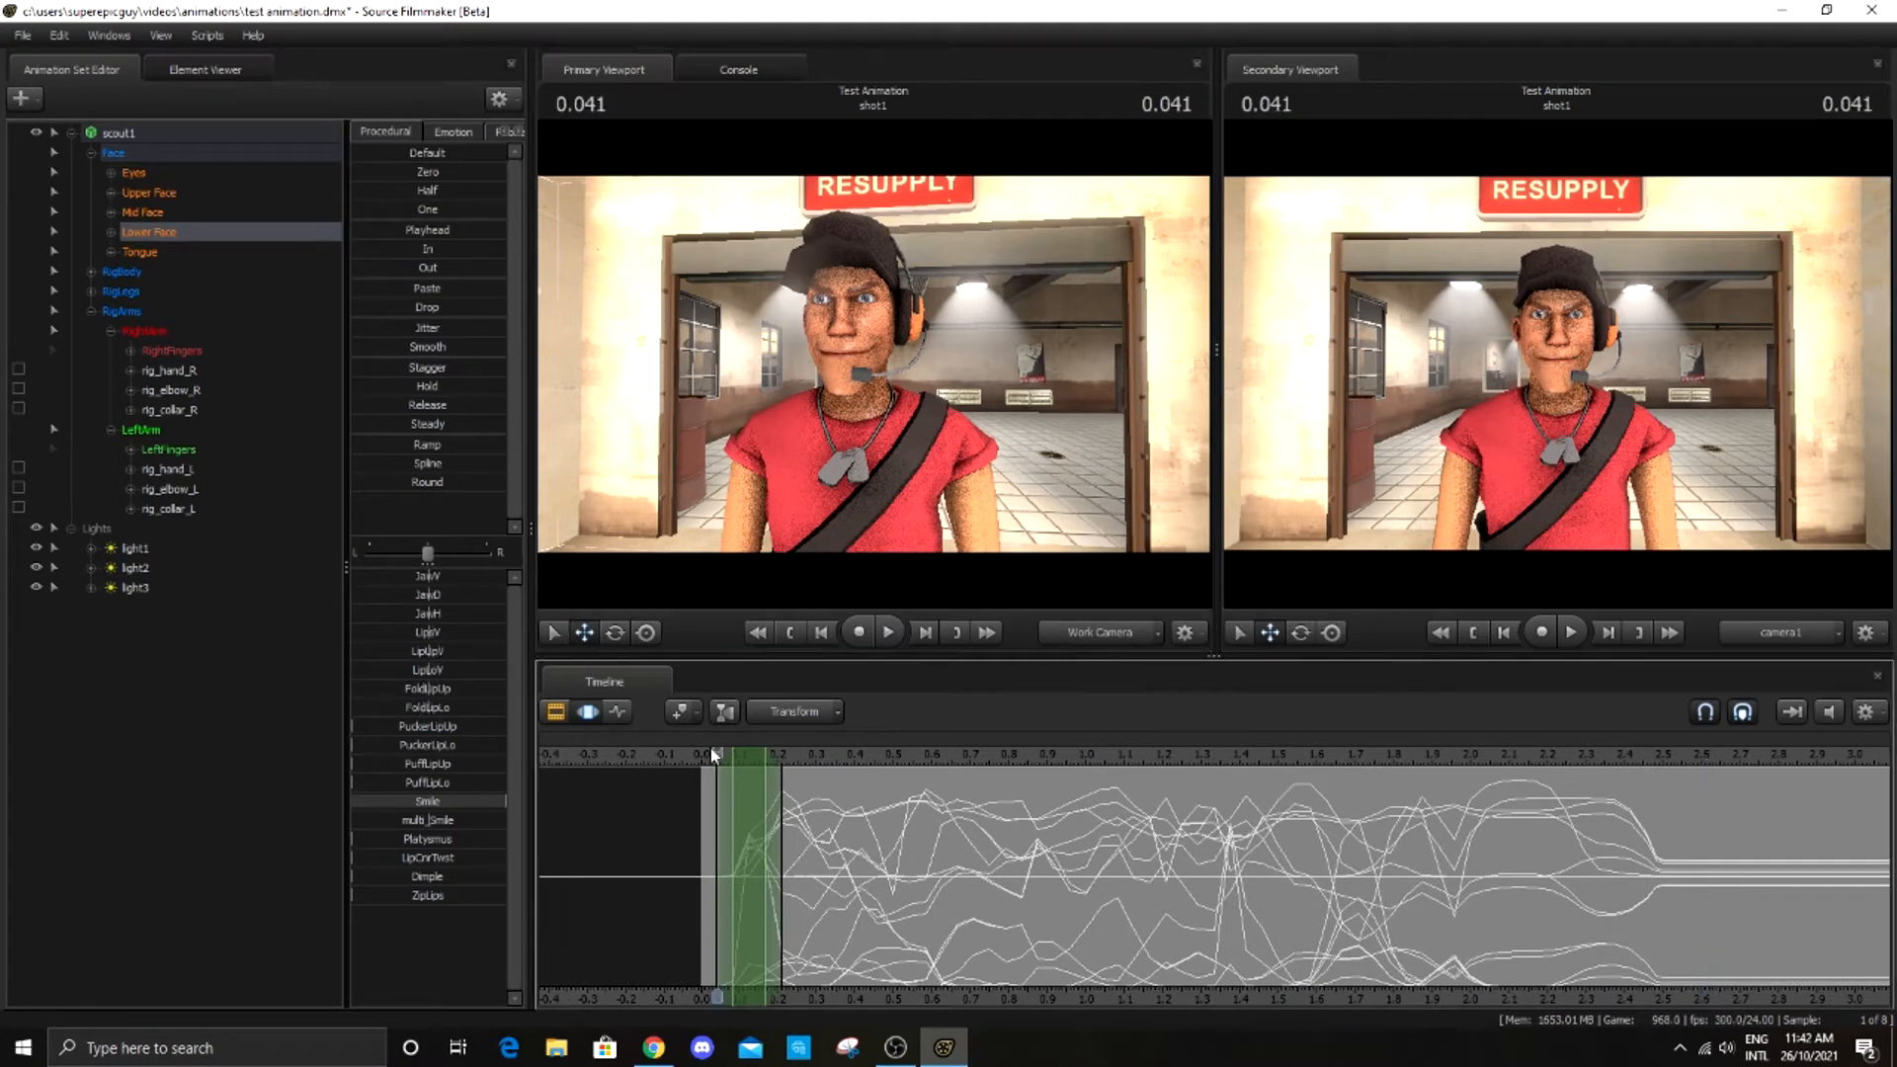
Frame Scout's torso in the work camera and show the rig_spine_1 curves from RigBody in the Graph Editor
{"action": "left_click_drag", "start_coordinate": [973, 452], "coordinate": [968, 499]}
{"action": "key", "text": "s"}
{"action": "key", "text": "w"}
{"action": "key", "text": "s"}
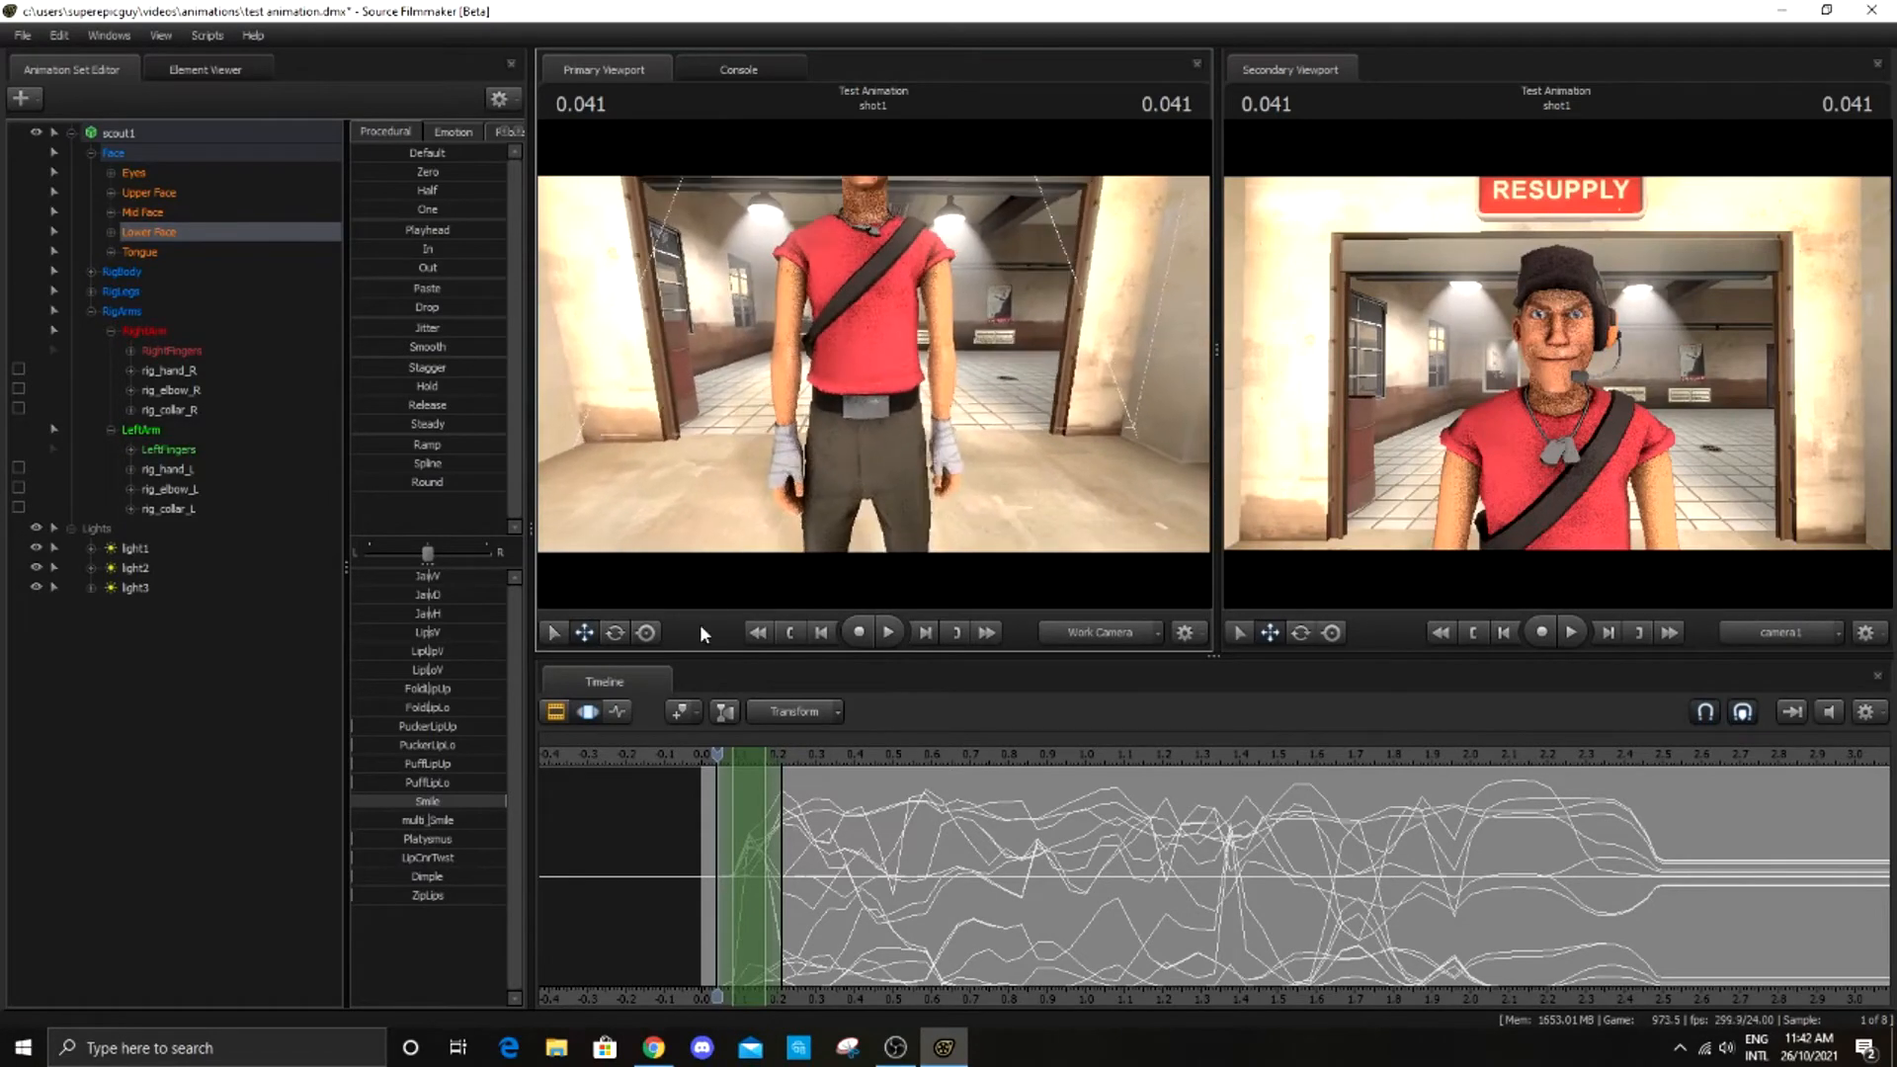
{"action": "left_click", "coordinate": [613, 712]}
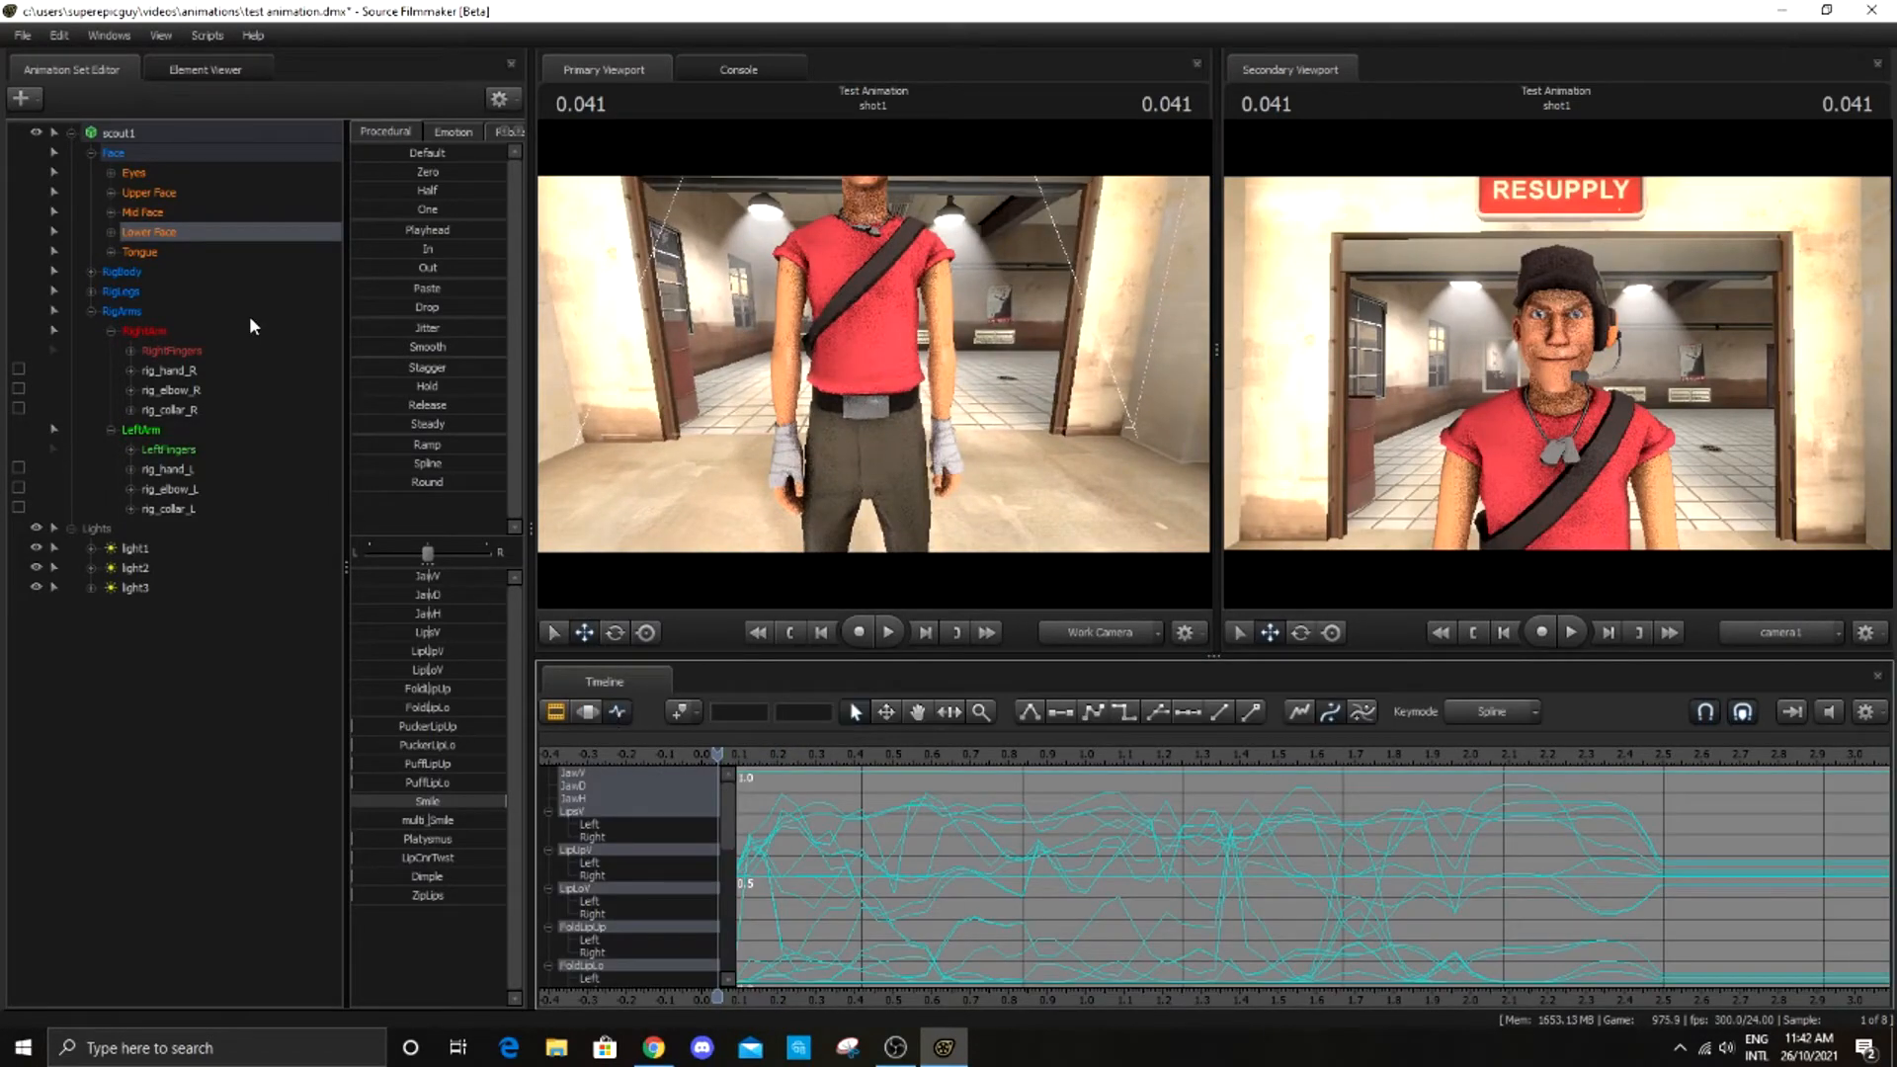
{"action": "left_click", "coordinate": [91, 270]}
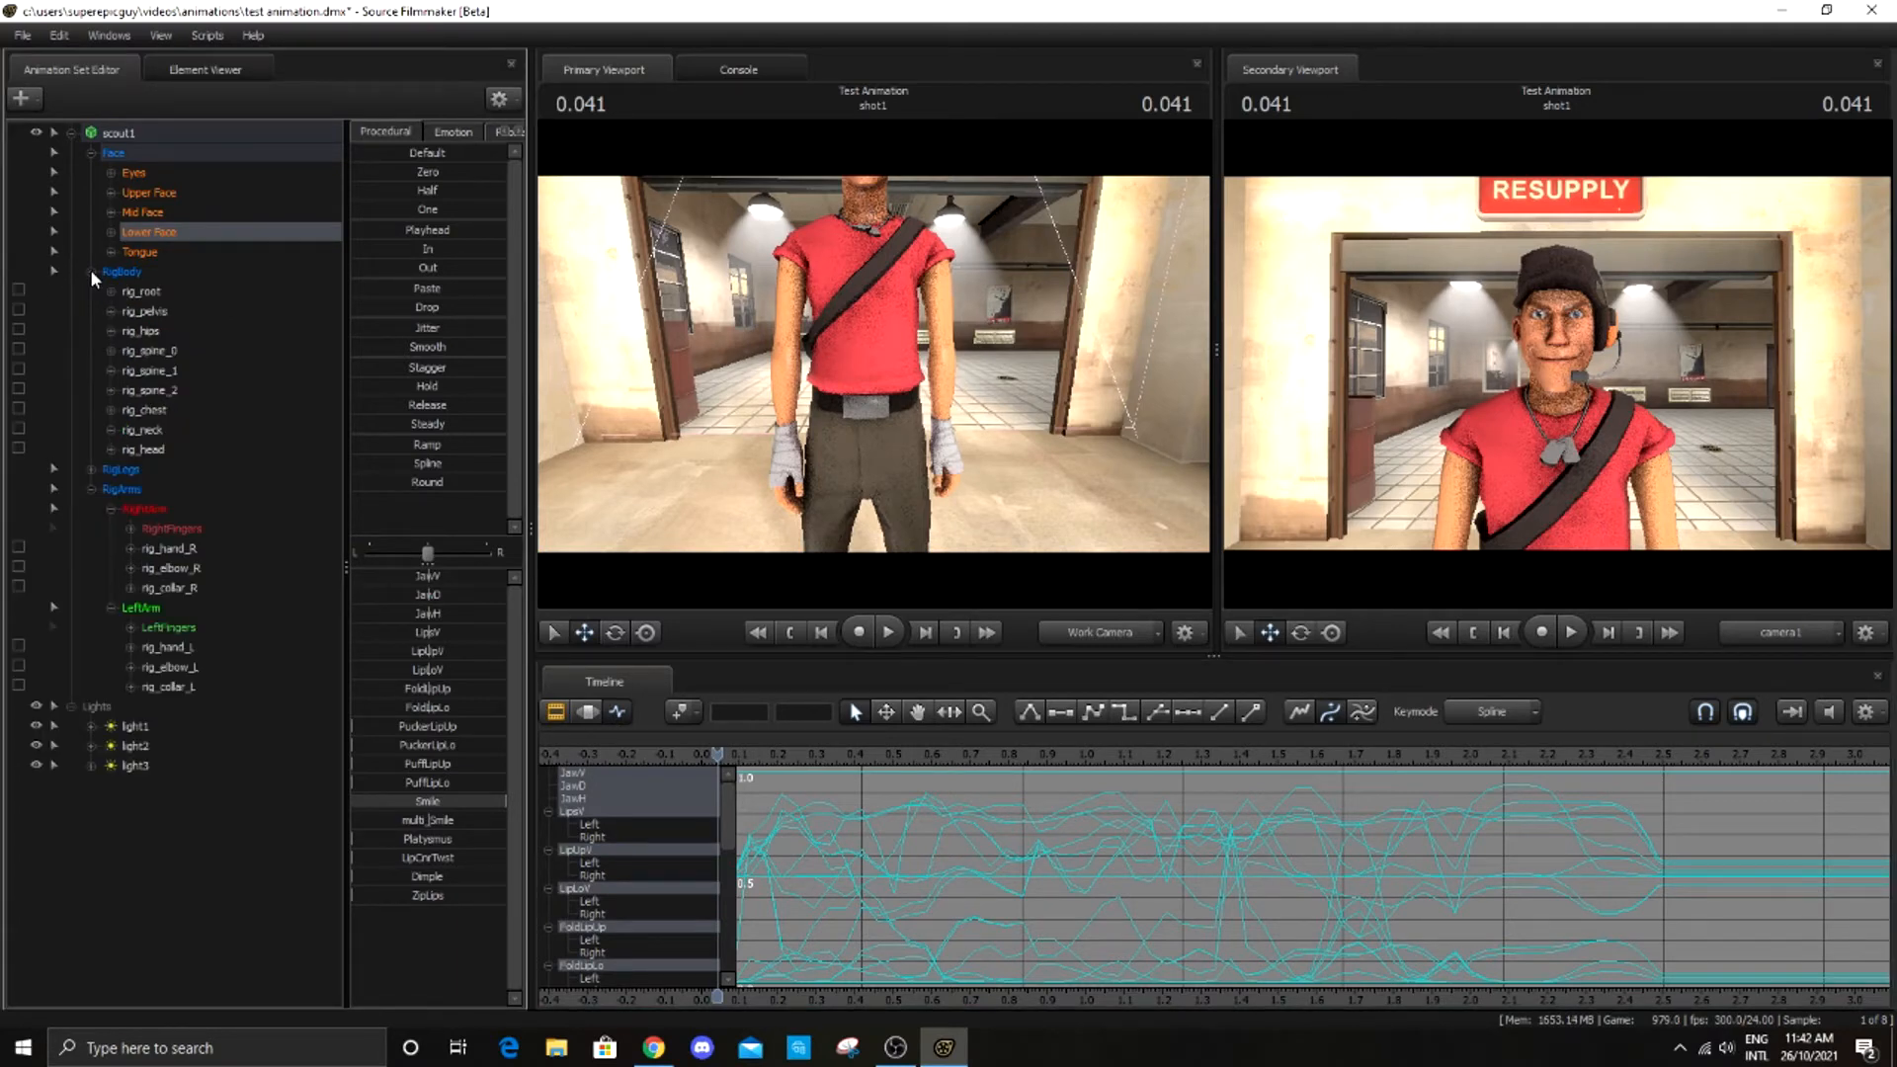
{"action": "left_click", "coordinate": [178, 373]}
Add keyframes to rig_spine_1 at 0.208 and 0.416 seconds
{"action": "scroll", "coordinate": [752, 794], "scroll_direction": "up", "scroll_amount": 2}
{"action": "left_click_drag", "start_coordinate": [718, 760], "coordinate": [809, 776]}
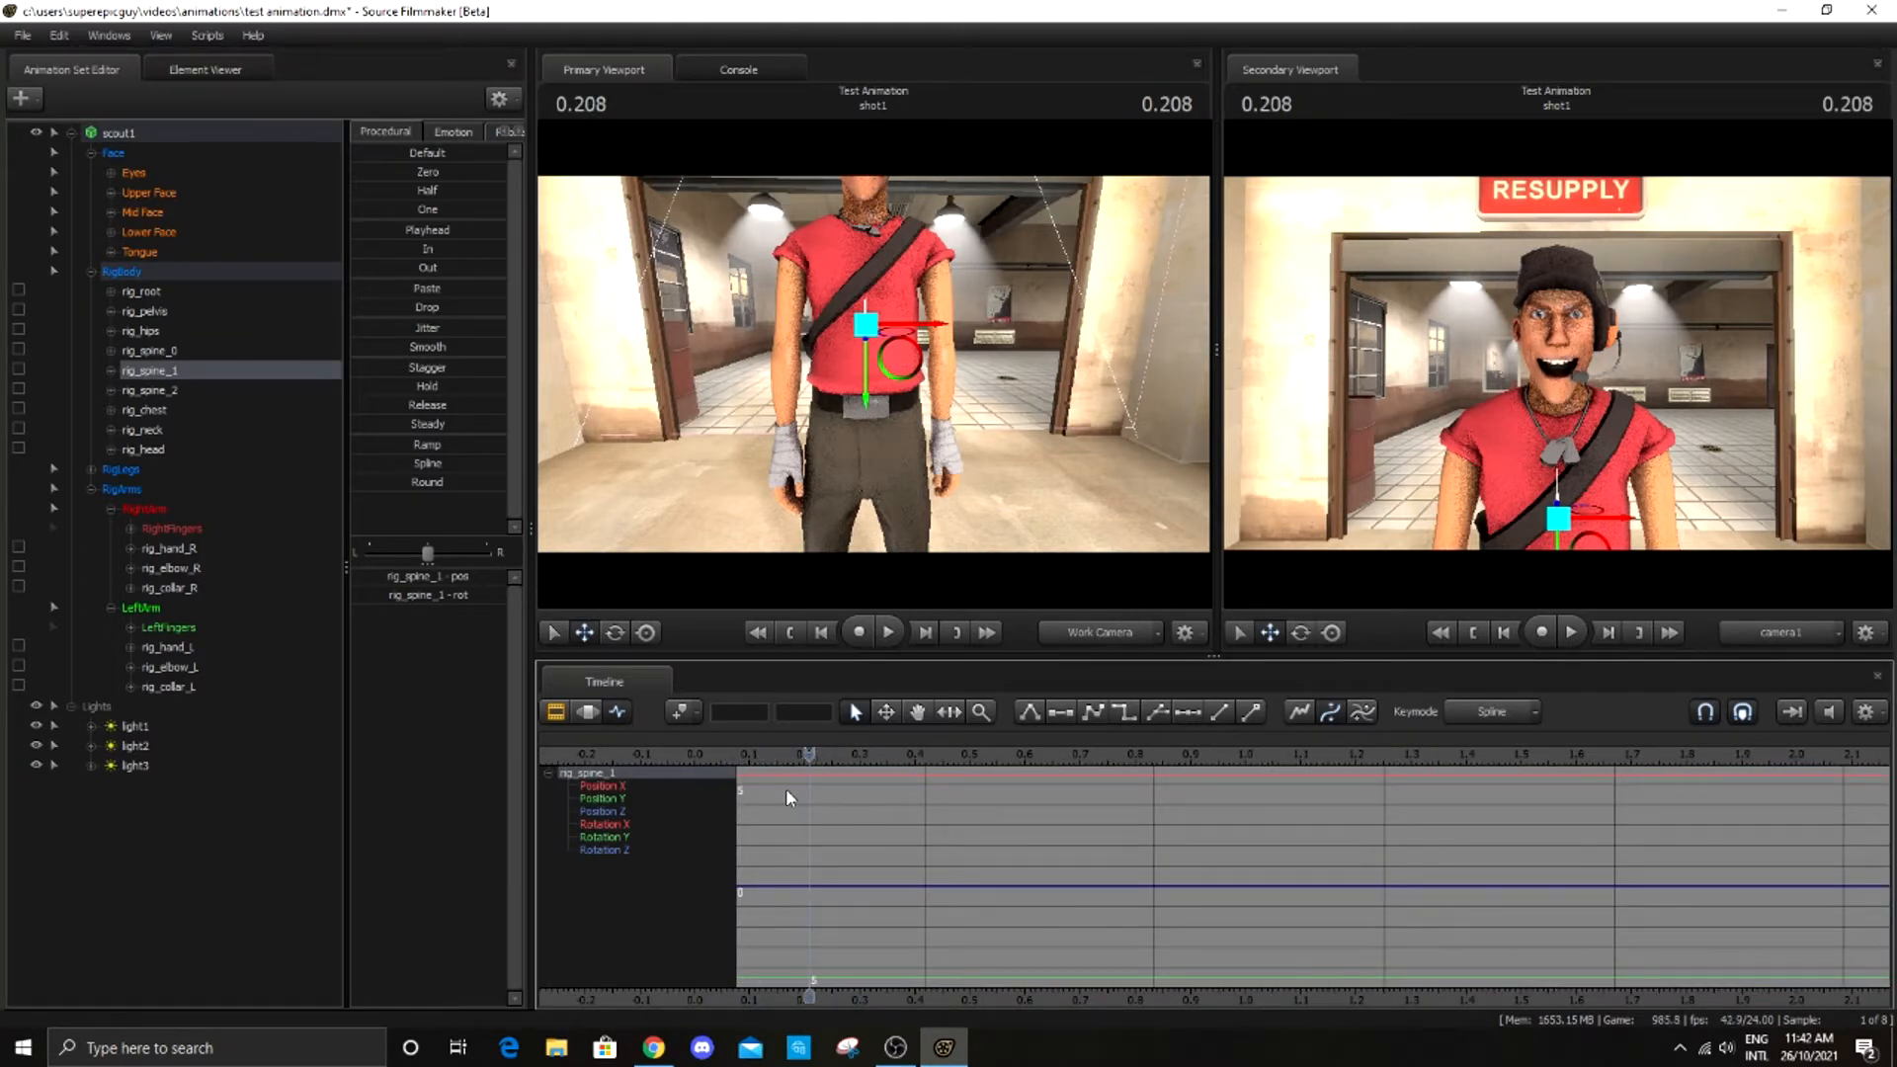
{"action": "left_click", "coordinate": [678, 709]}
{"action": "left_click_drag", "start_coordinate": [807, 752], "coordinate": [924, 754]}
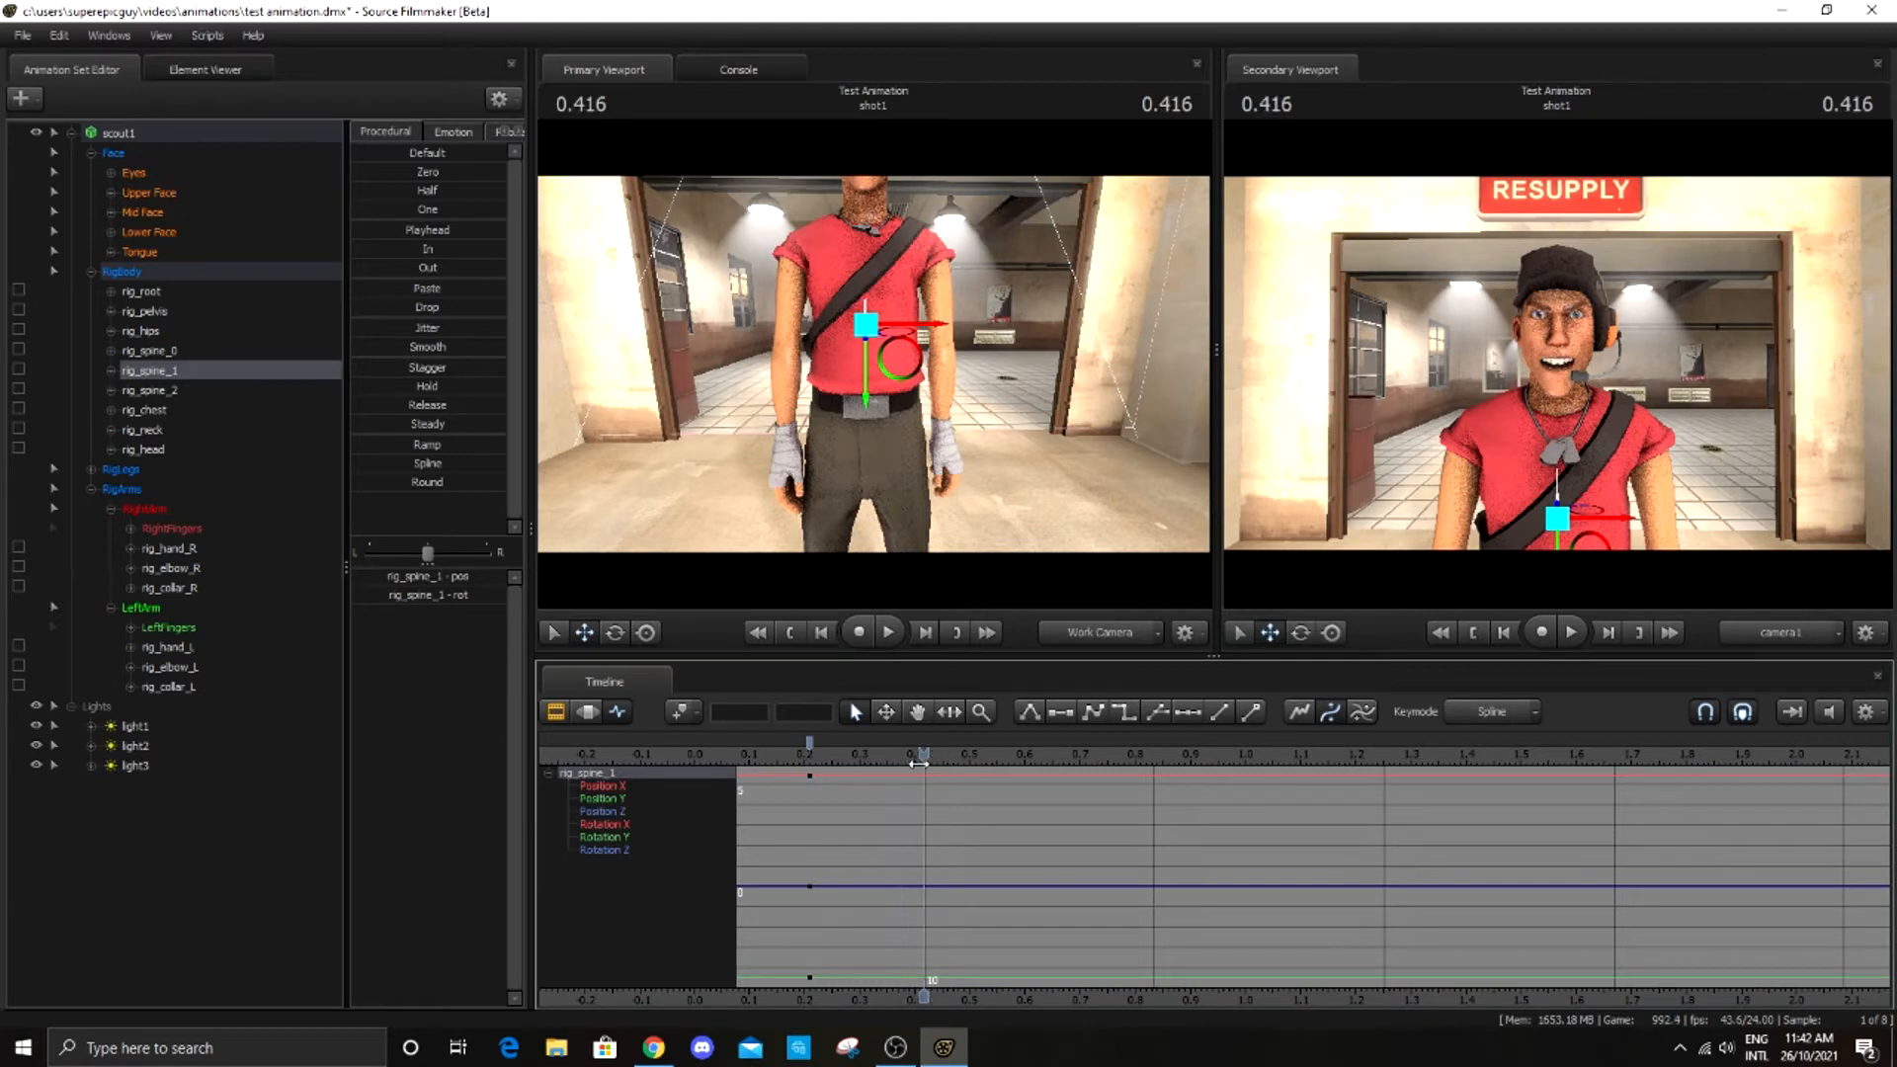
{"action": "left_click", "coordinate": [680, 708]}
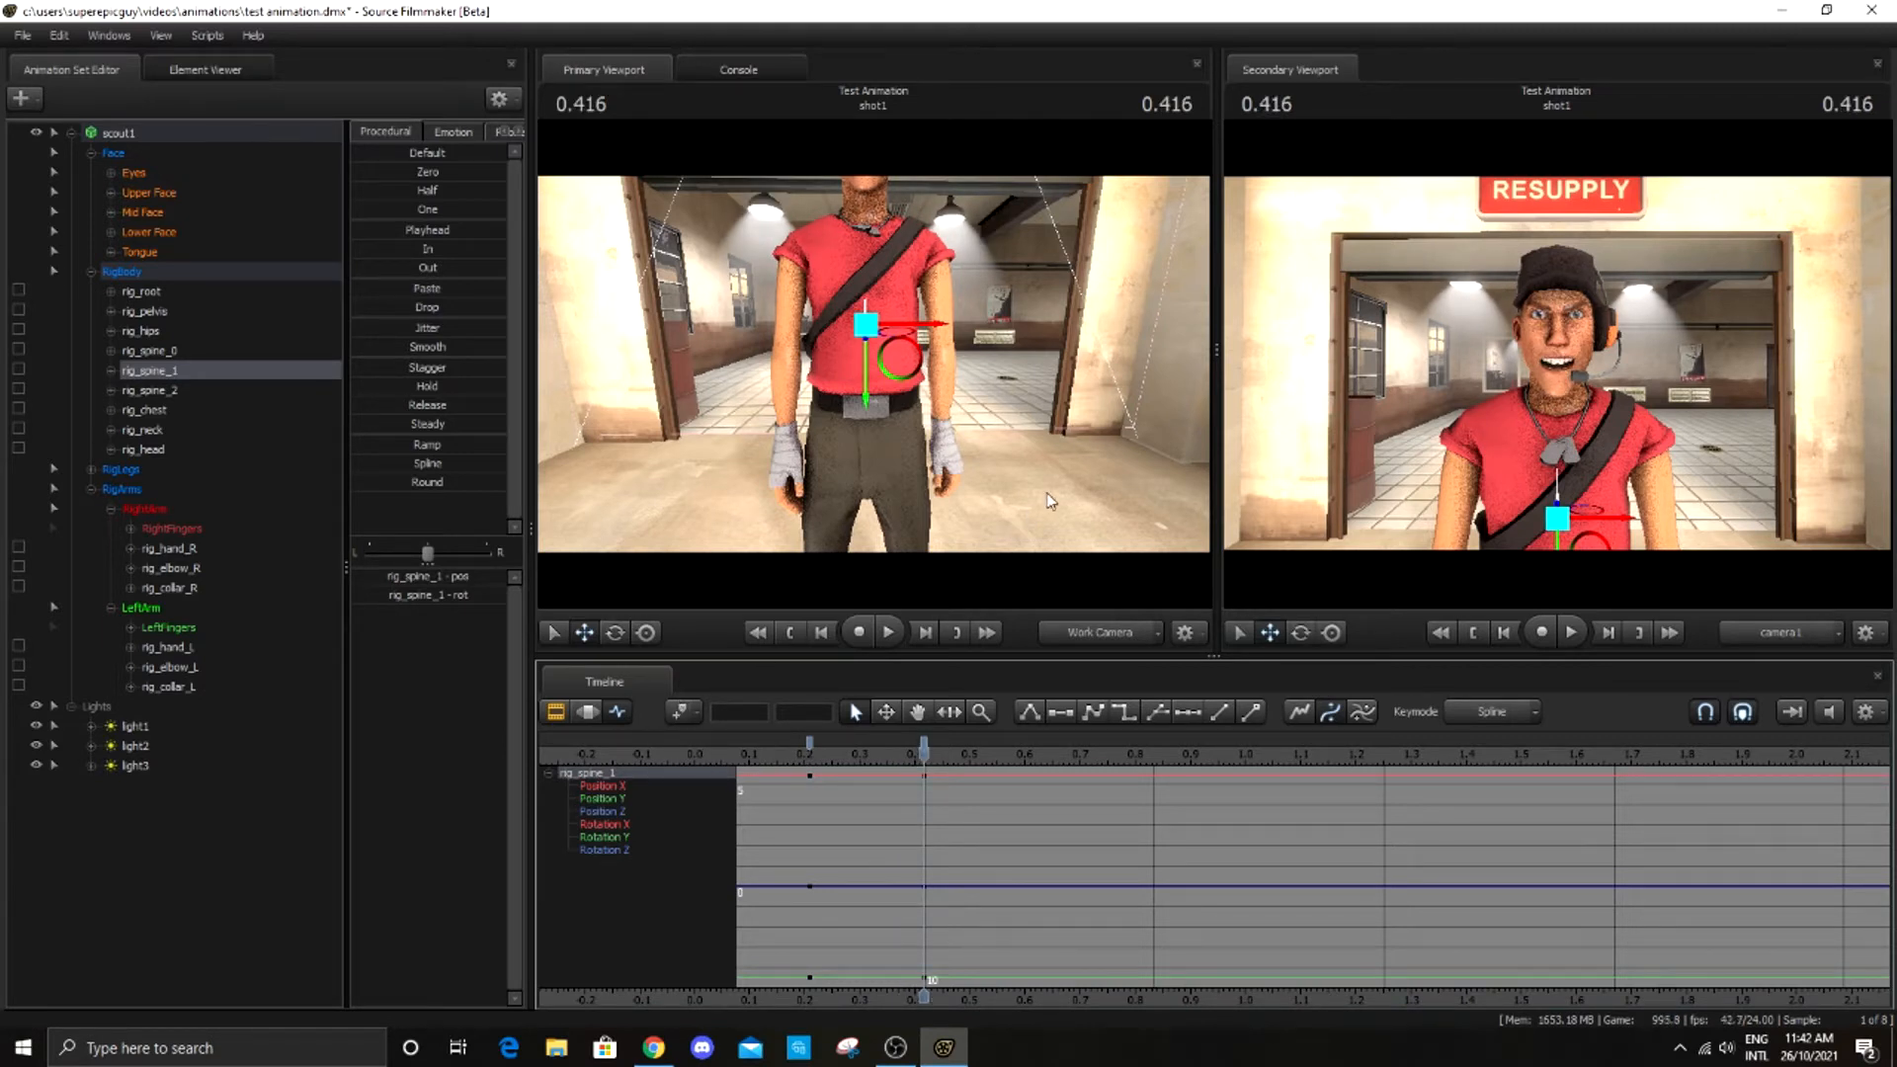
Rotate rig_spine_1 at 0.416 seconds so that Scout's upper body leans slightly toward his right side
{"action": "key", "text": "w"}
{"action": "left_click_drag", "start_coordinate": [1077, 465], "coordinate": [1047, 435]}
{"action": "left_click", "coordinate": [615, 633]}
{"action": "left_click_drag", "start_coordinate": [840, 474], "coordinate": [840, 450]}
{"action": "key", "text": "w"}
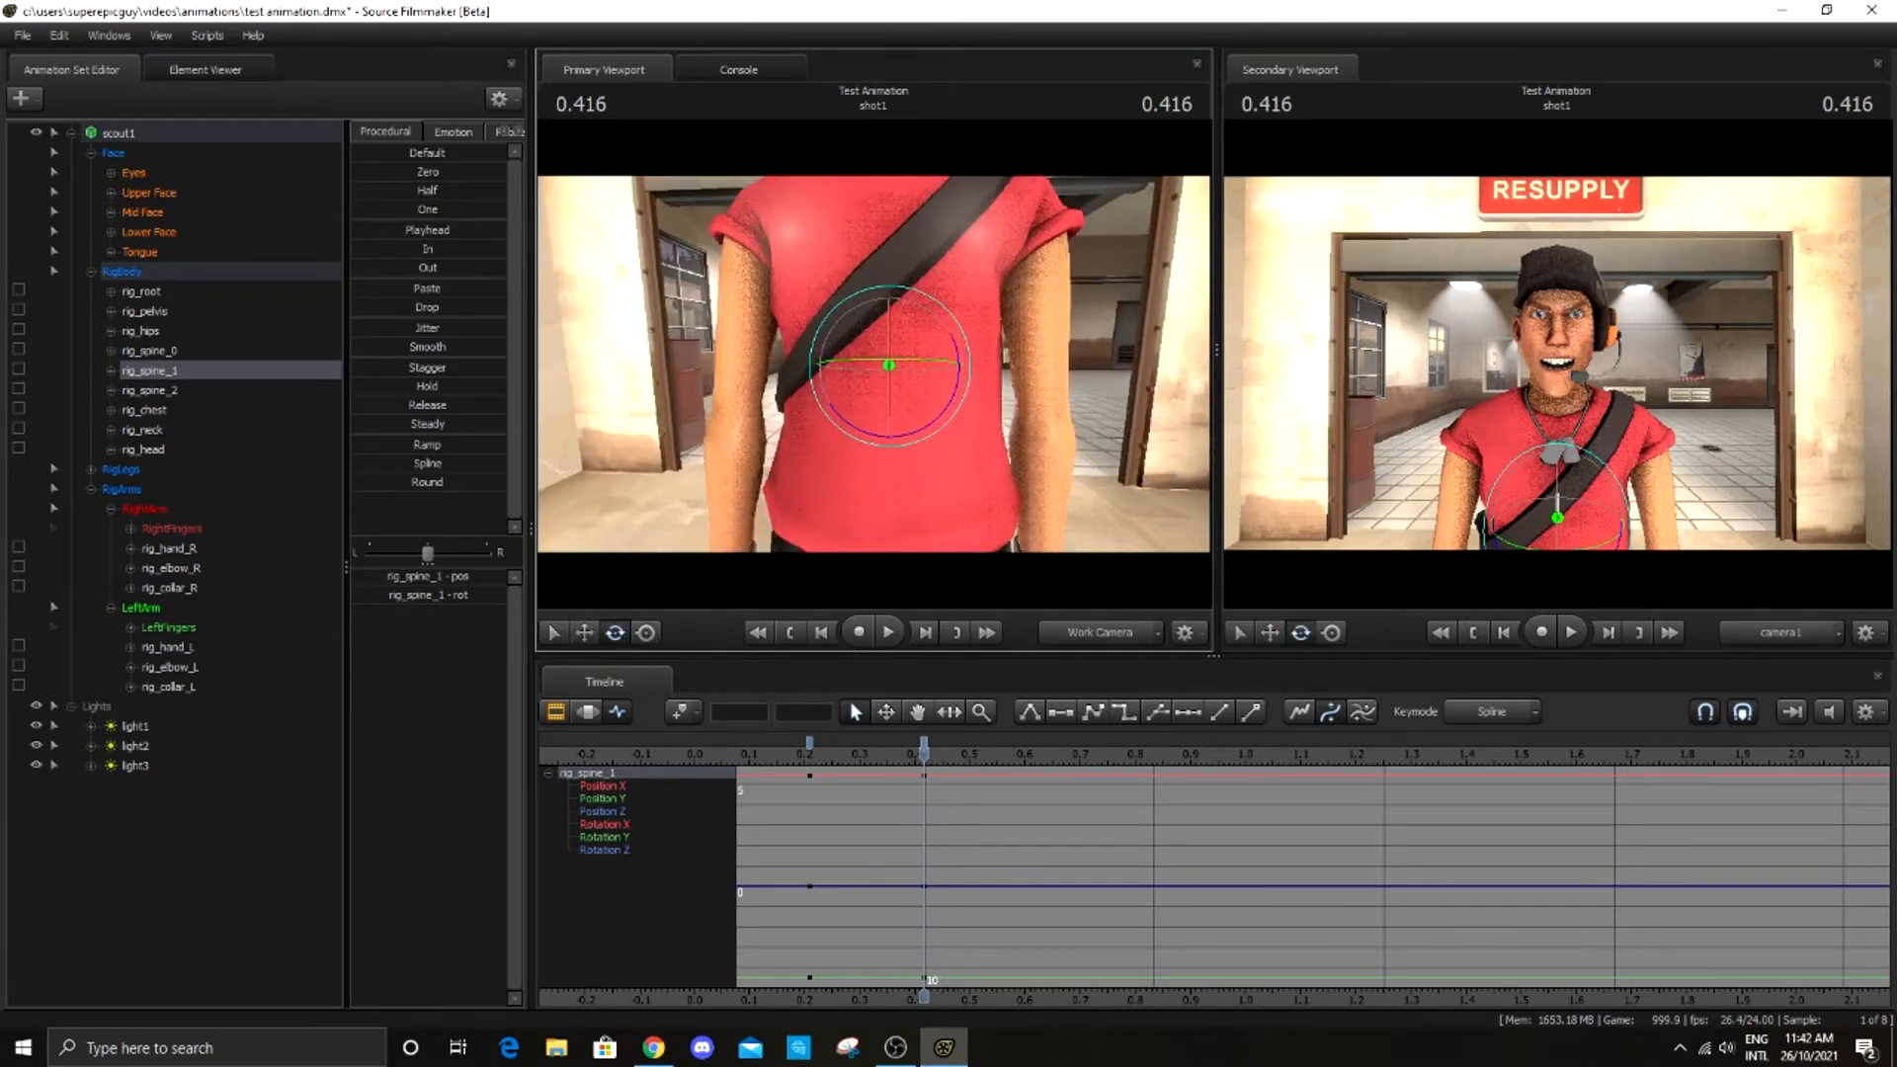
{"action": "left_click_drag", "start_coordinate": [841, 420], "coordinate": [838, 430]}
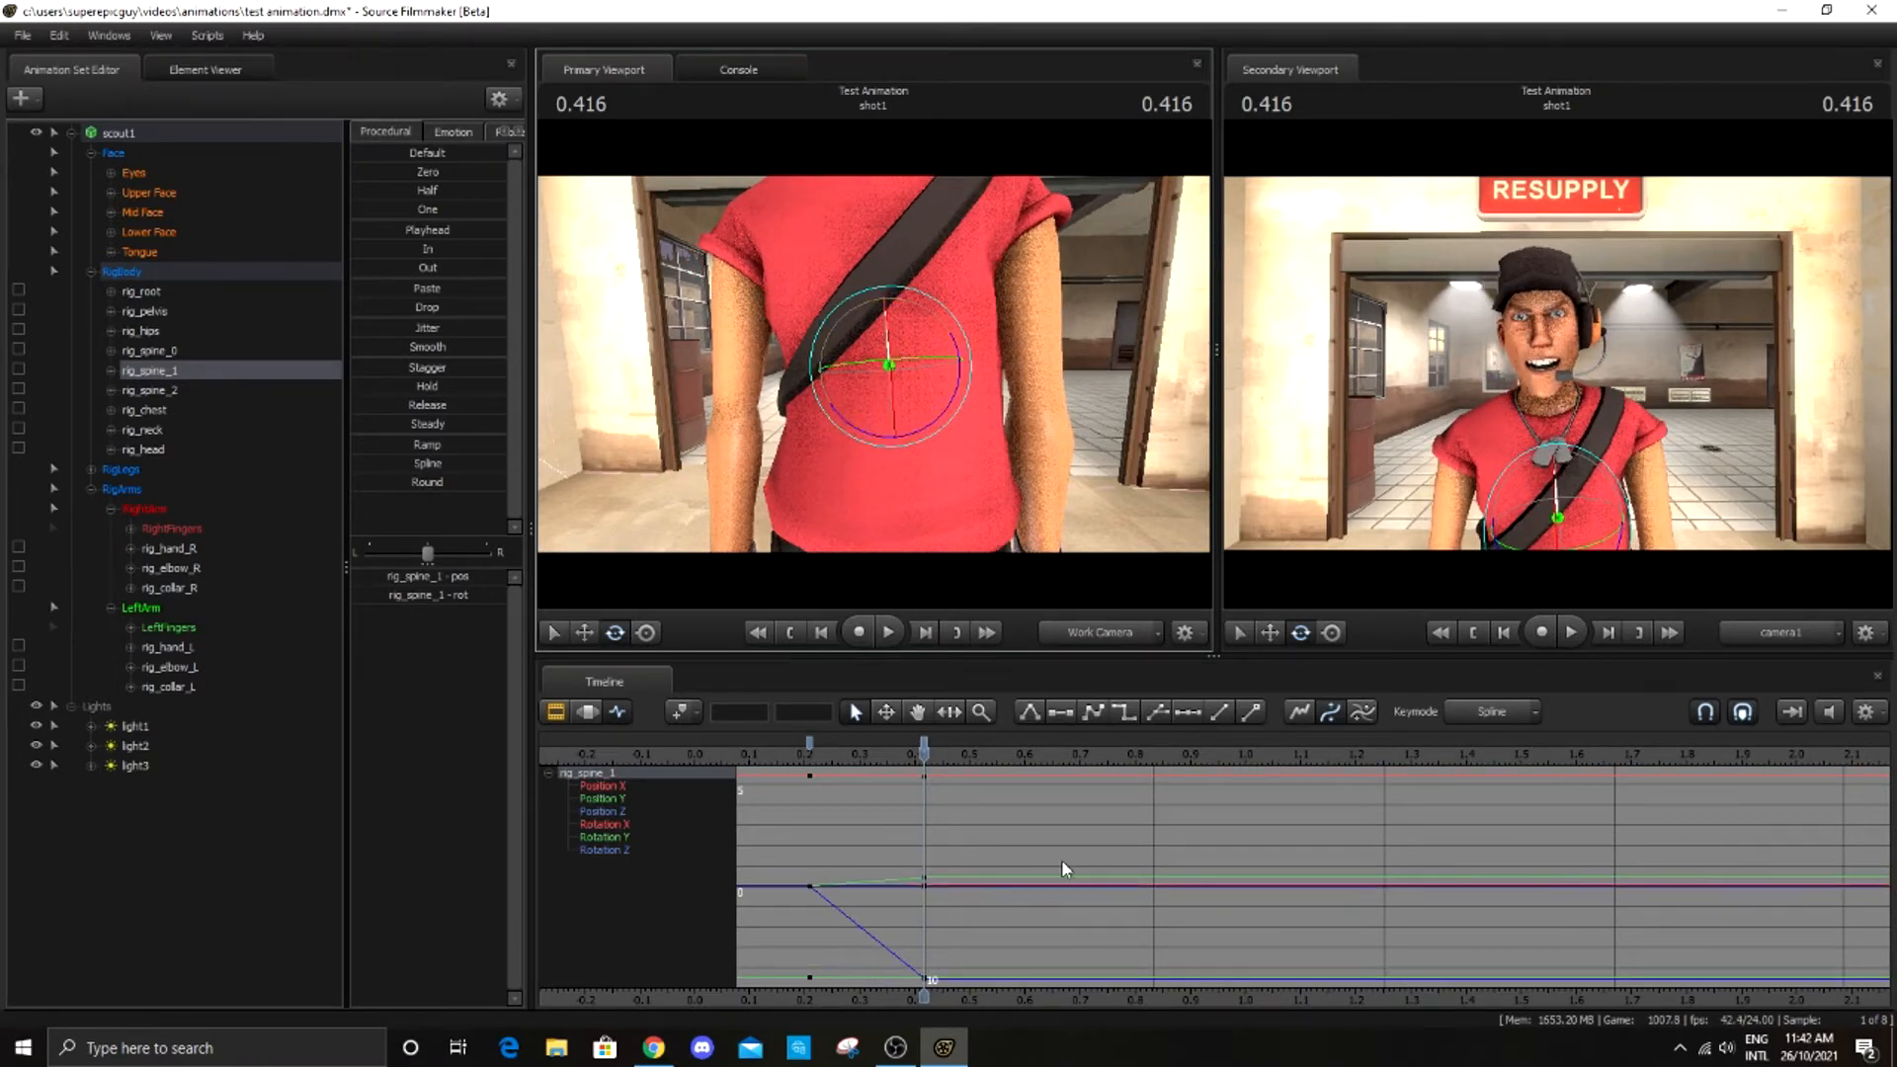
Add further rig_spine_1 keyframes at 1.791 and 2.000 seconds
{"action": "scroll", "coordinate": [1059, 855], "scroll_direction": "down", "scroll_amount": 3}
{"action": "scroll", "coordinate": [1057, 850], "scroll_direction": "down", "scroll_amount": 1}
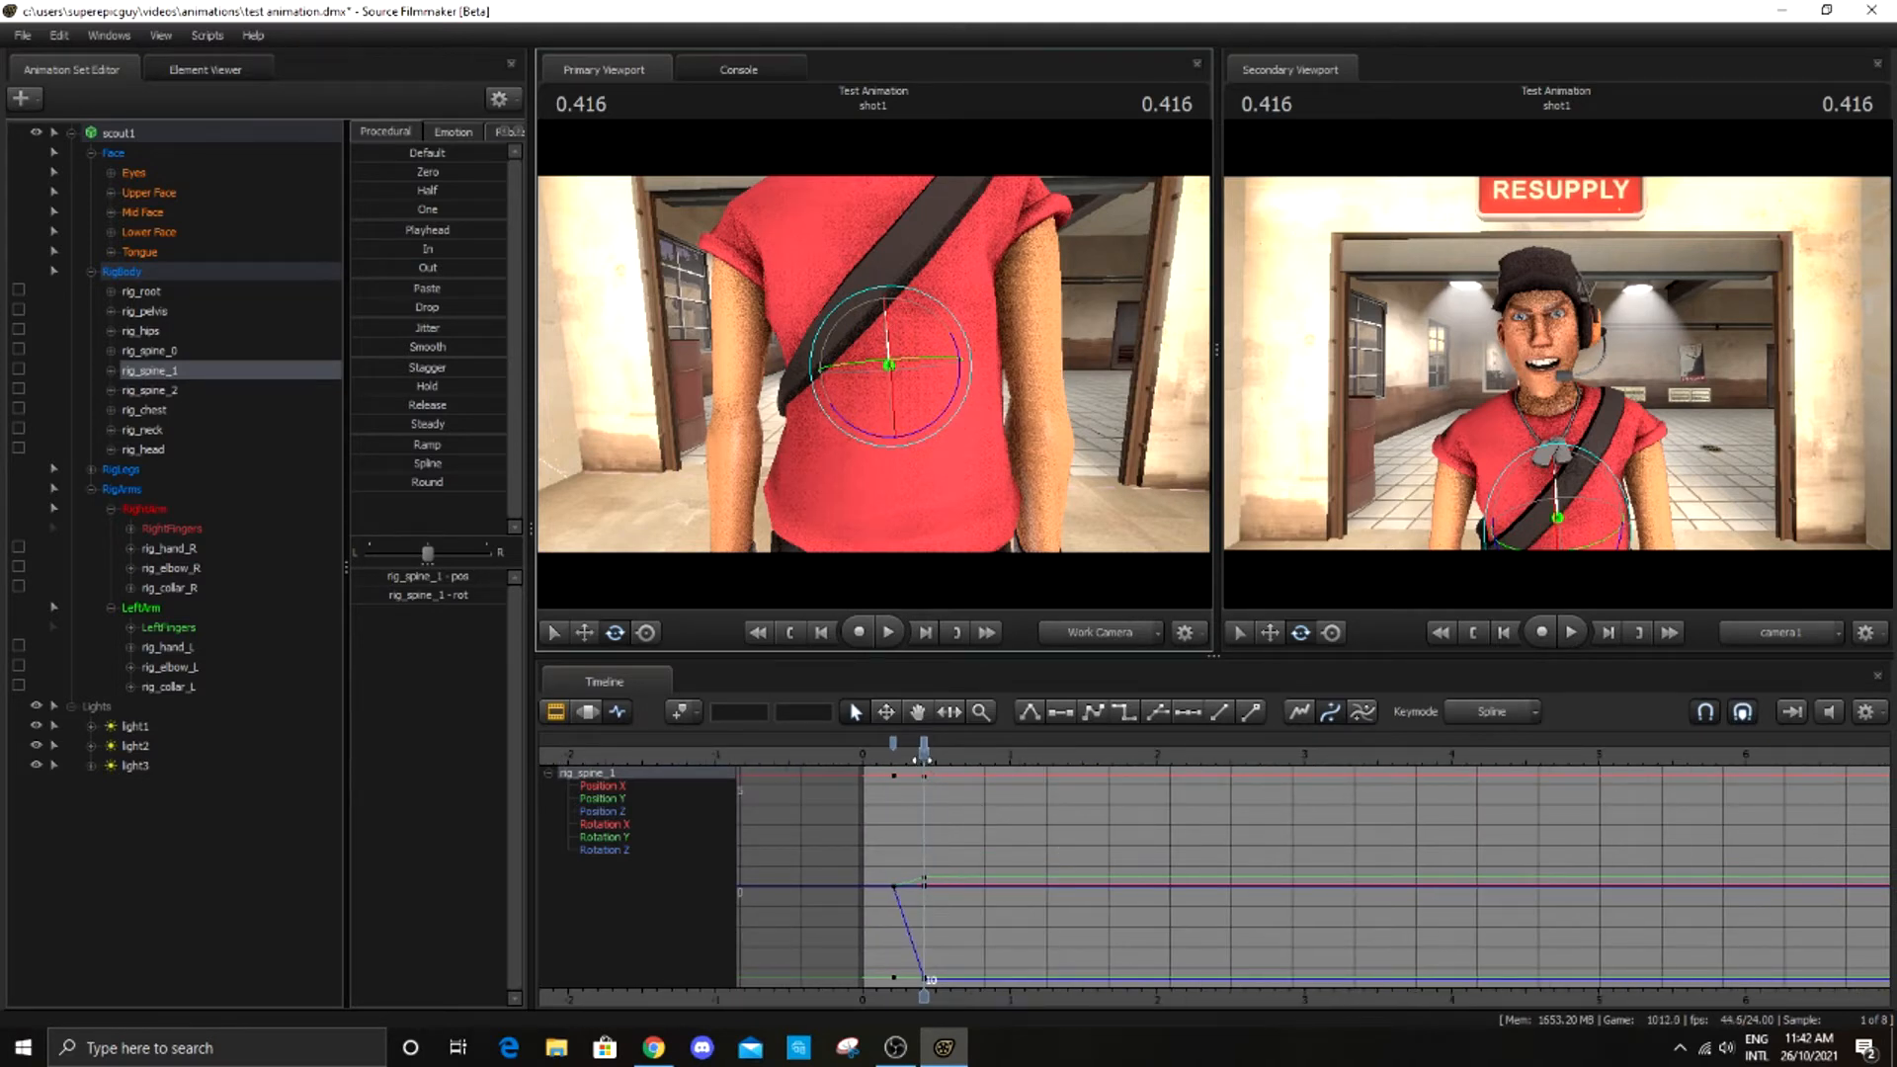
{"action": "left_click_drag", "start_coordinate": [924, 756], "coordinate": [1254, 776]}
{"action": "scroll", "coordinate": [1255, 775], "scroll_direction": "up", "scroll_amount": 3}
{"action": "scroll", "coordinate": [1255, 776], "scroll_direction": "down", "scroll_amount": 2}
{"action": "left_click_drag", "start_coordinate": [1256, 756], "coordinate": [1072, 783]}
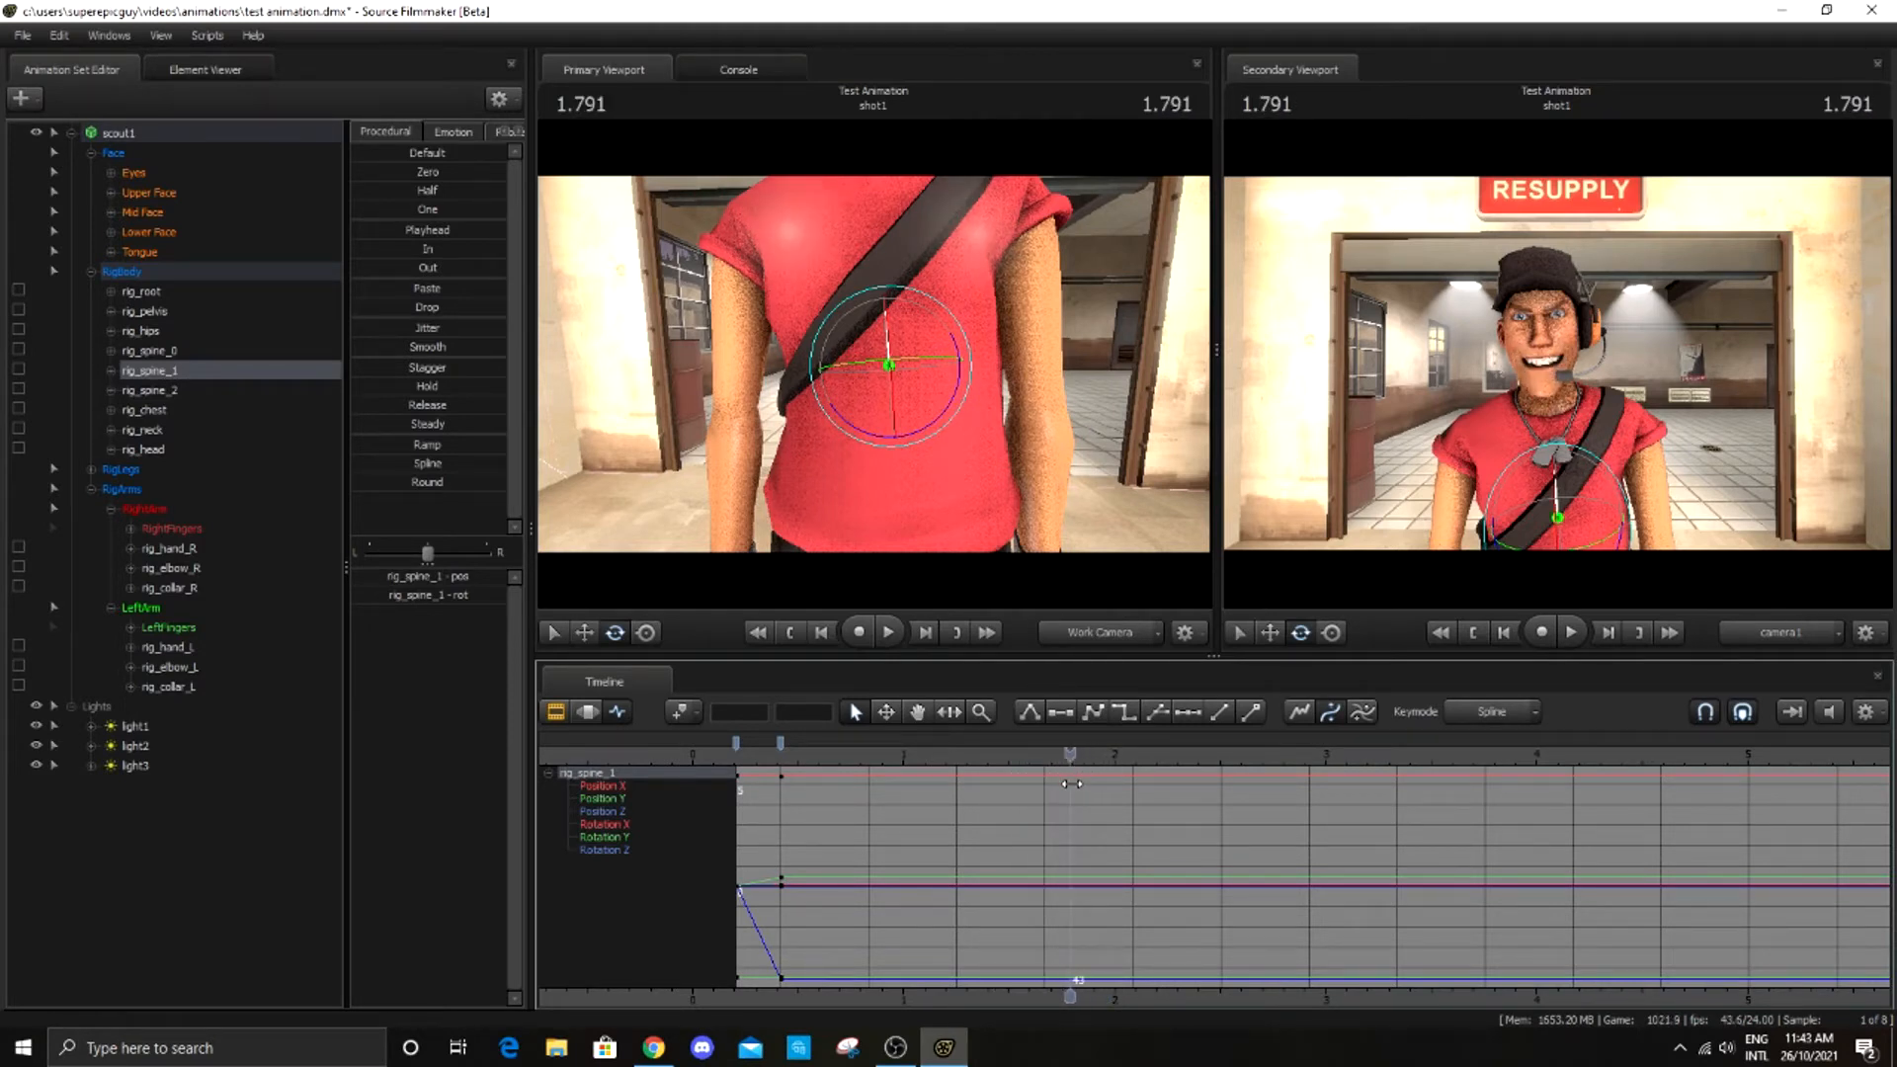
{"action": "left_click", "coordinate": [679, 713]}
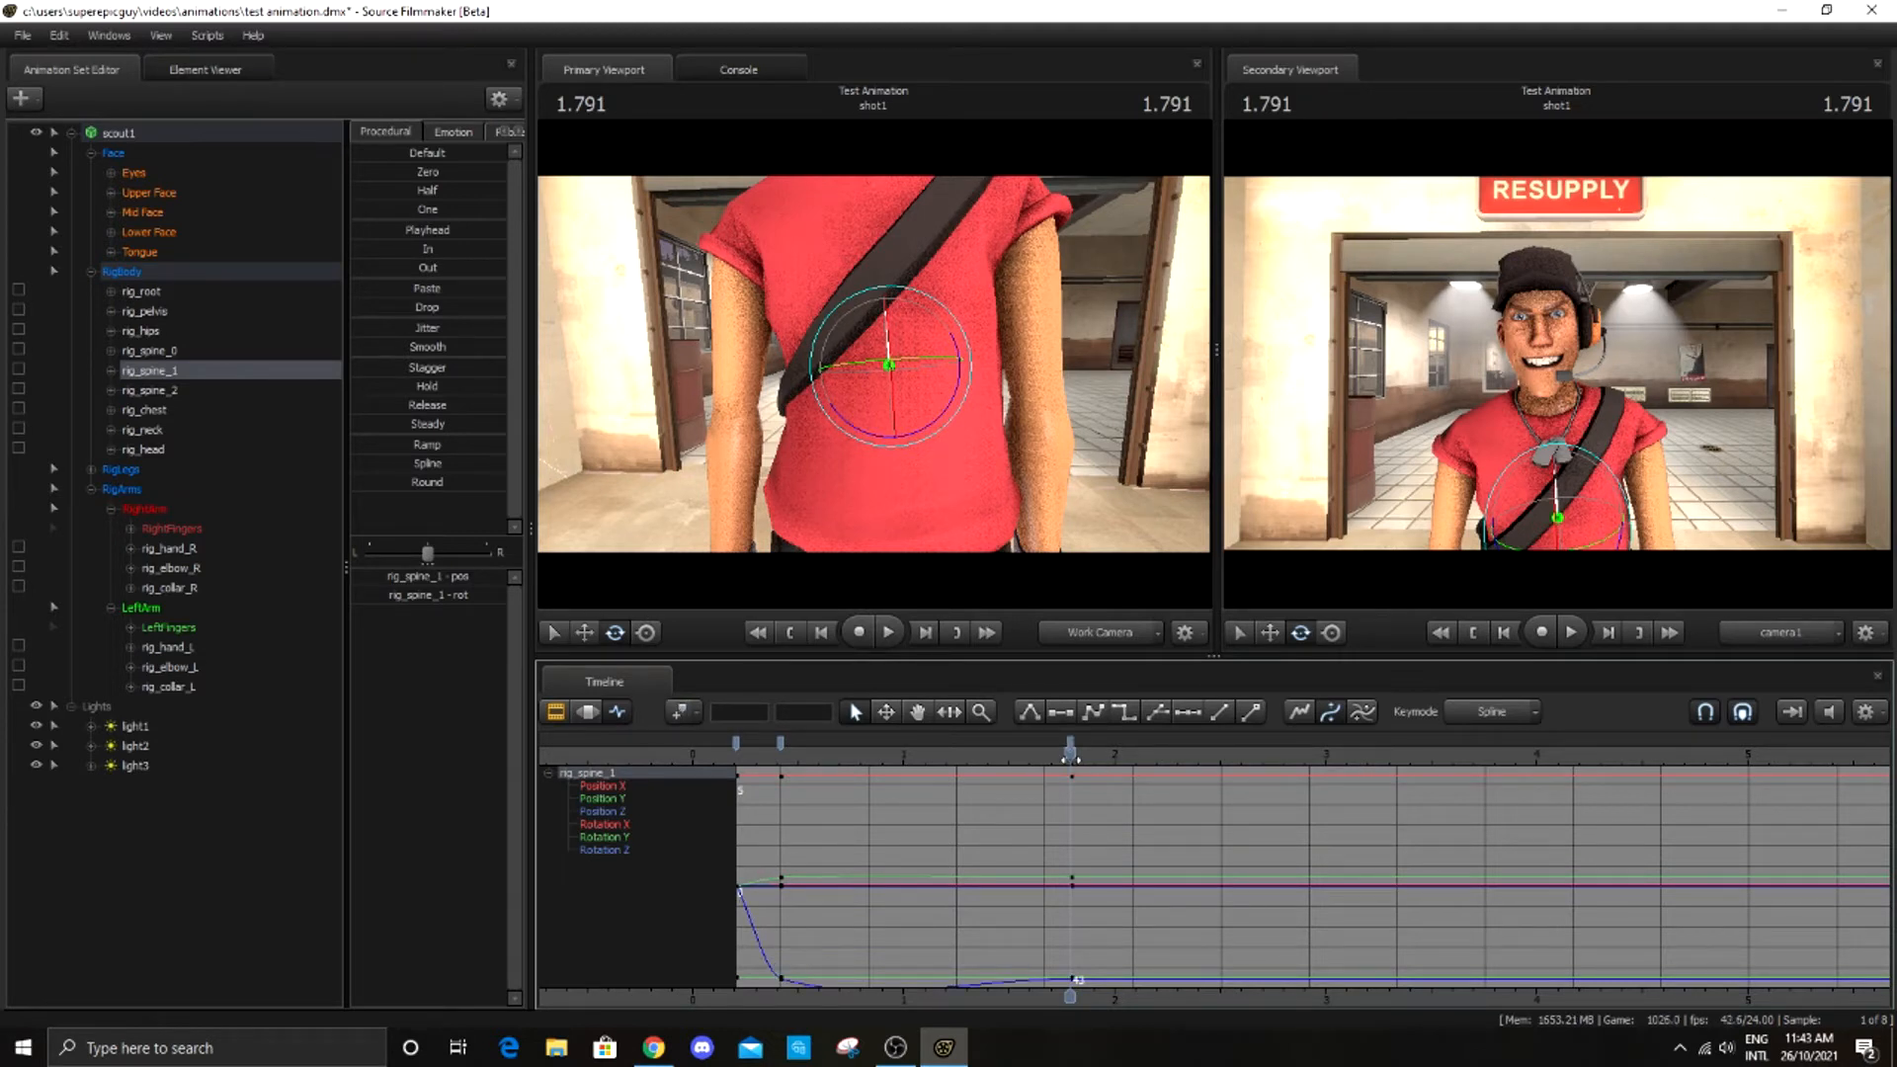
{"action": "left_click_drag", "start_coordinate": [1071, 759], "coordinate": [1113, 756]}
{"action": "left_click", "coordinate": [679, 712]}
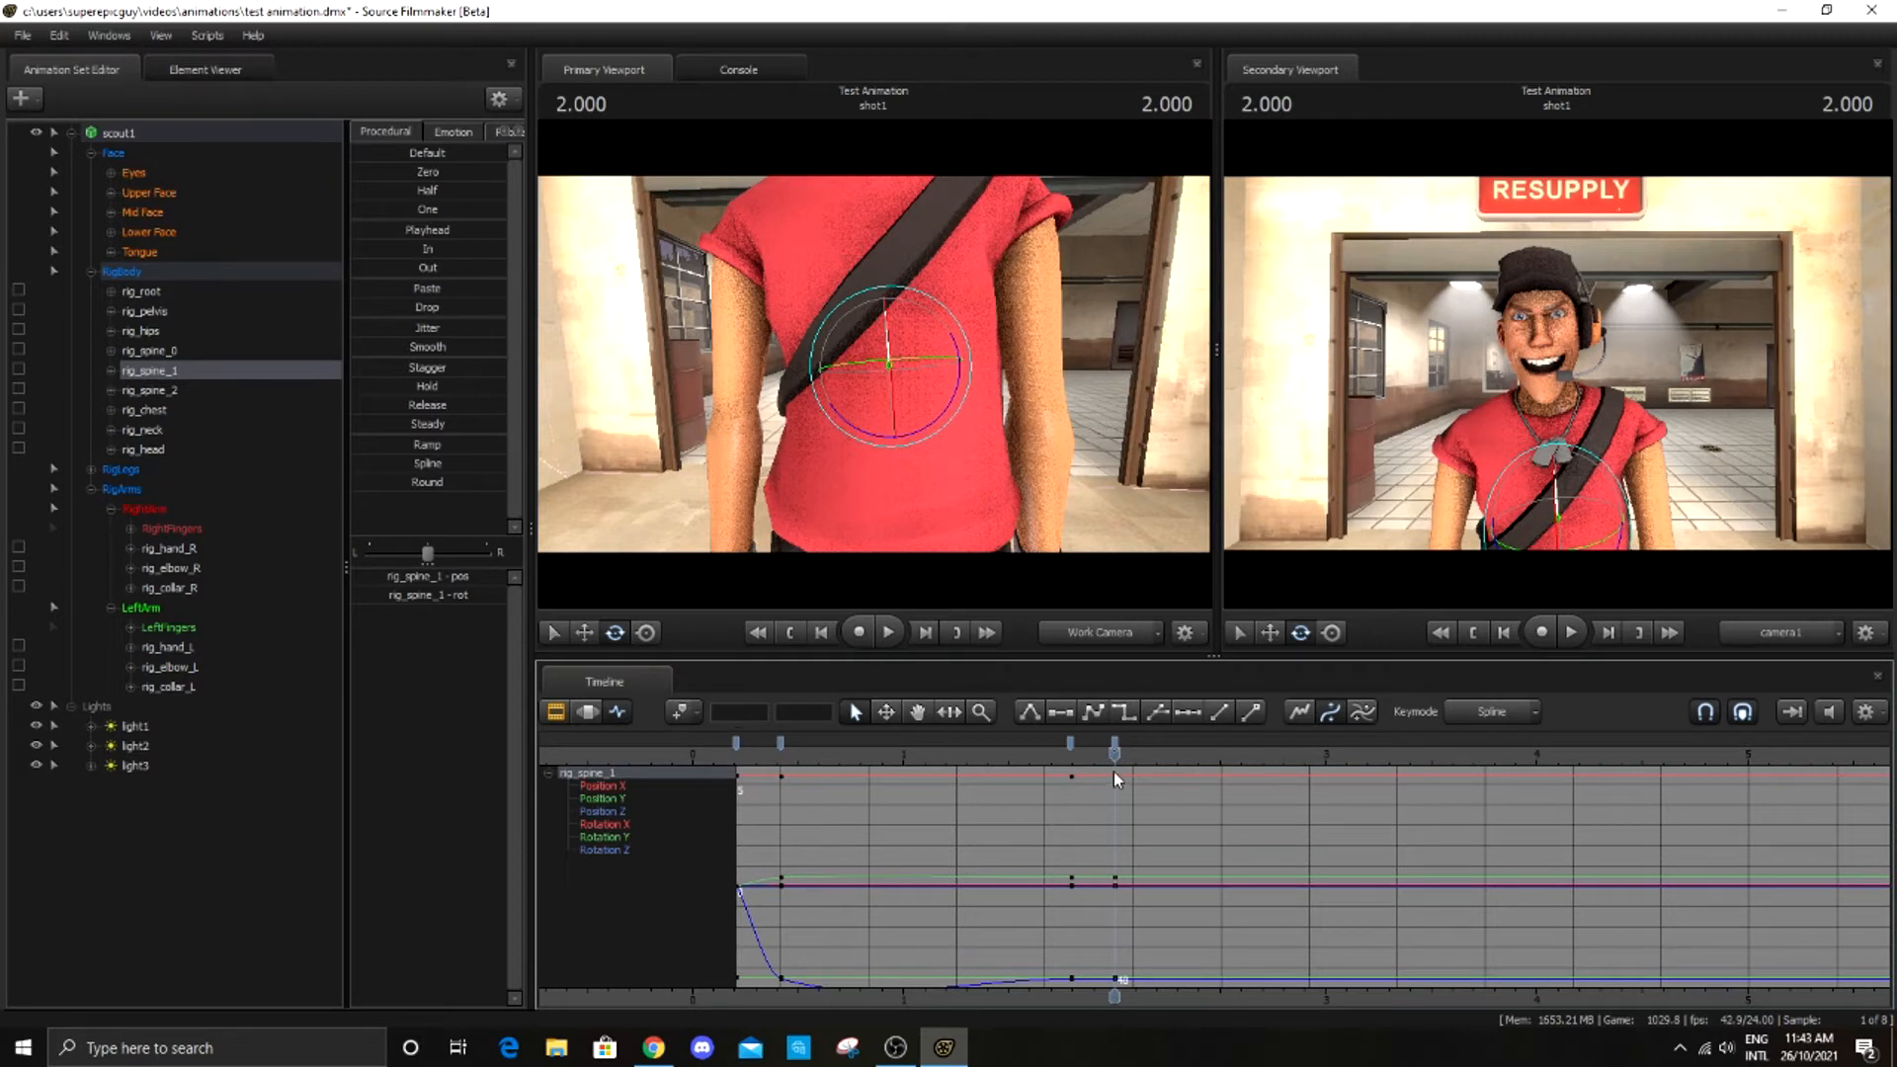
Return the playhead to 0.416 seconds and, in the Motion Editor, place a time selection without falloff from about 0.45 to 1.37 seconds
{"action": "left_click_drag", "start_coordinate": [1115, 759], "coordinate": [781, 758]}
{"action": "scroll", "coordinate": [929, 839], "scroll_direction": "up", "scroll_amount": 3}
{"action": "left_click", "coordinate": [587, 711]}
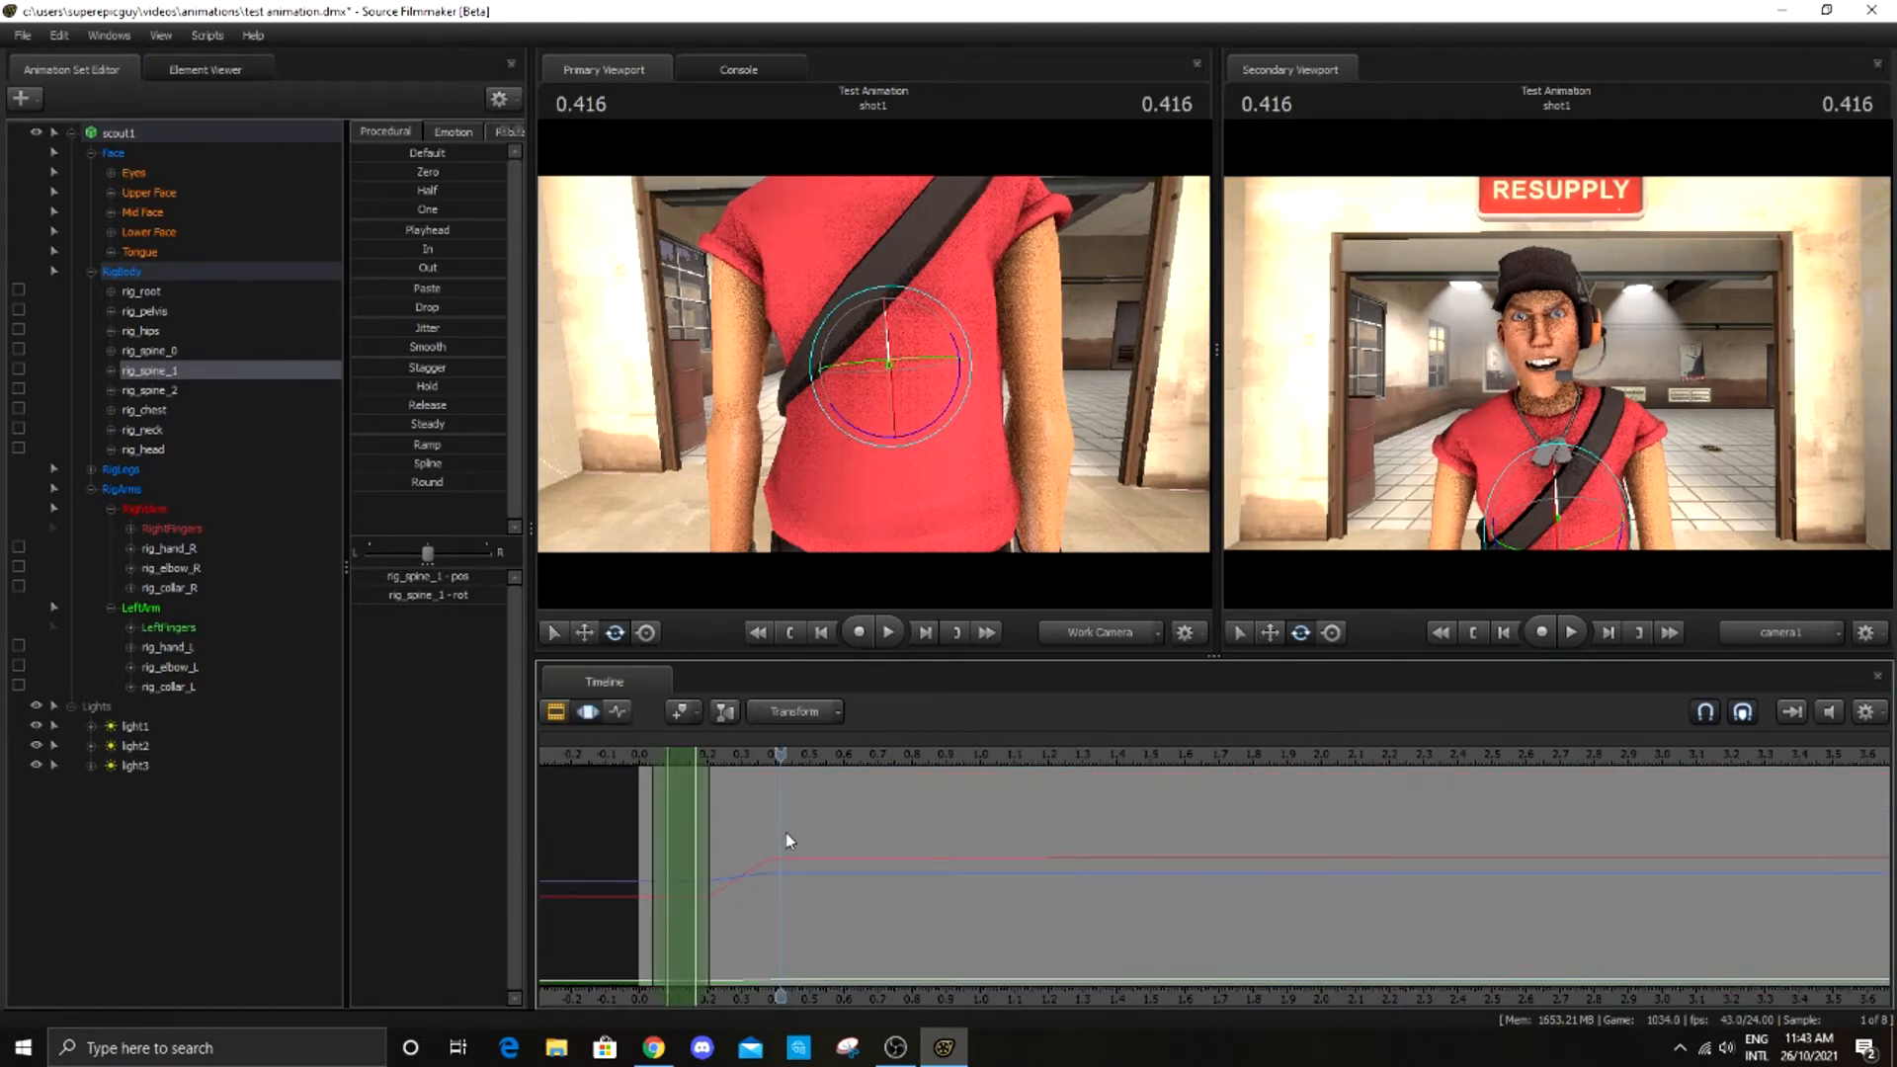
{"action": "left_click", "coordinate": [619, 711]}
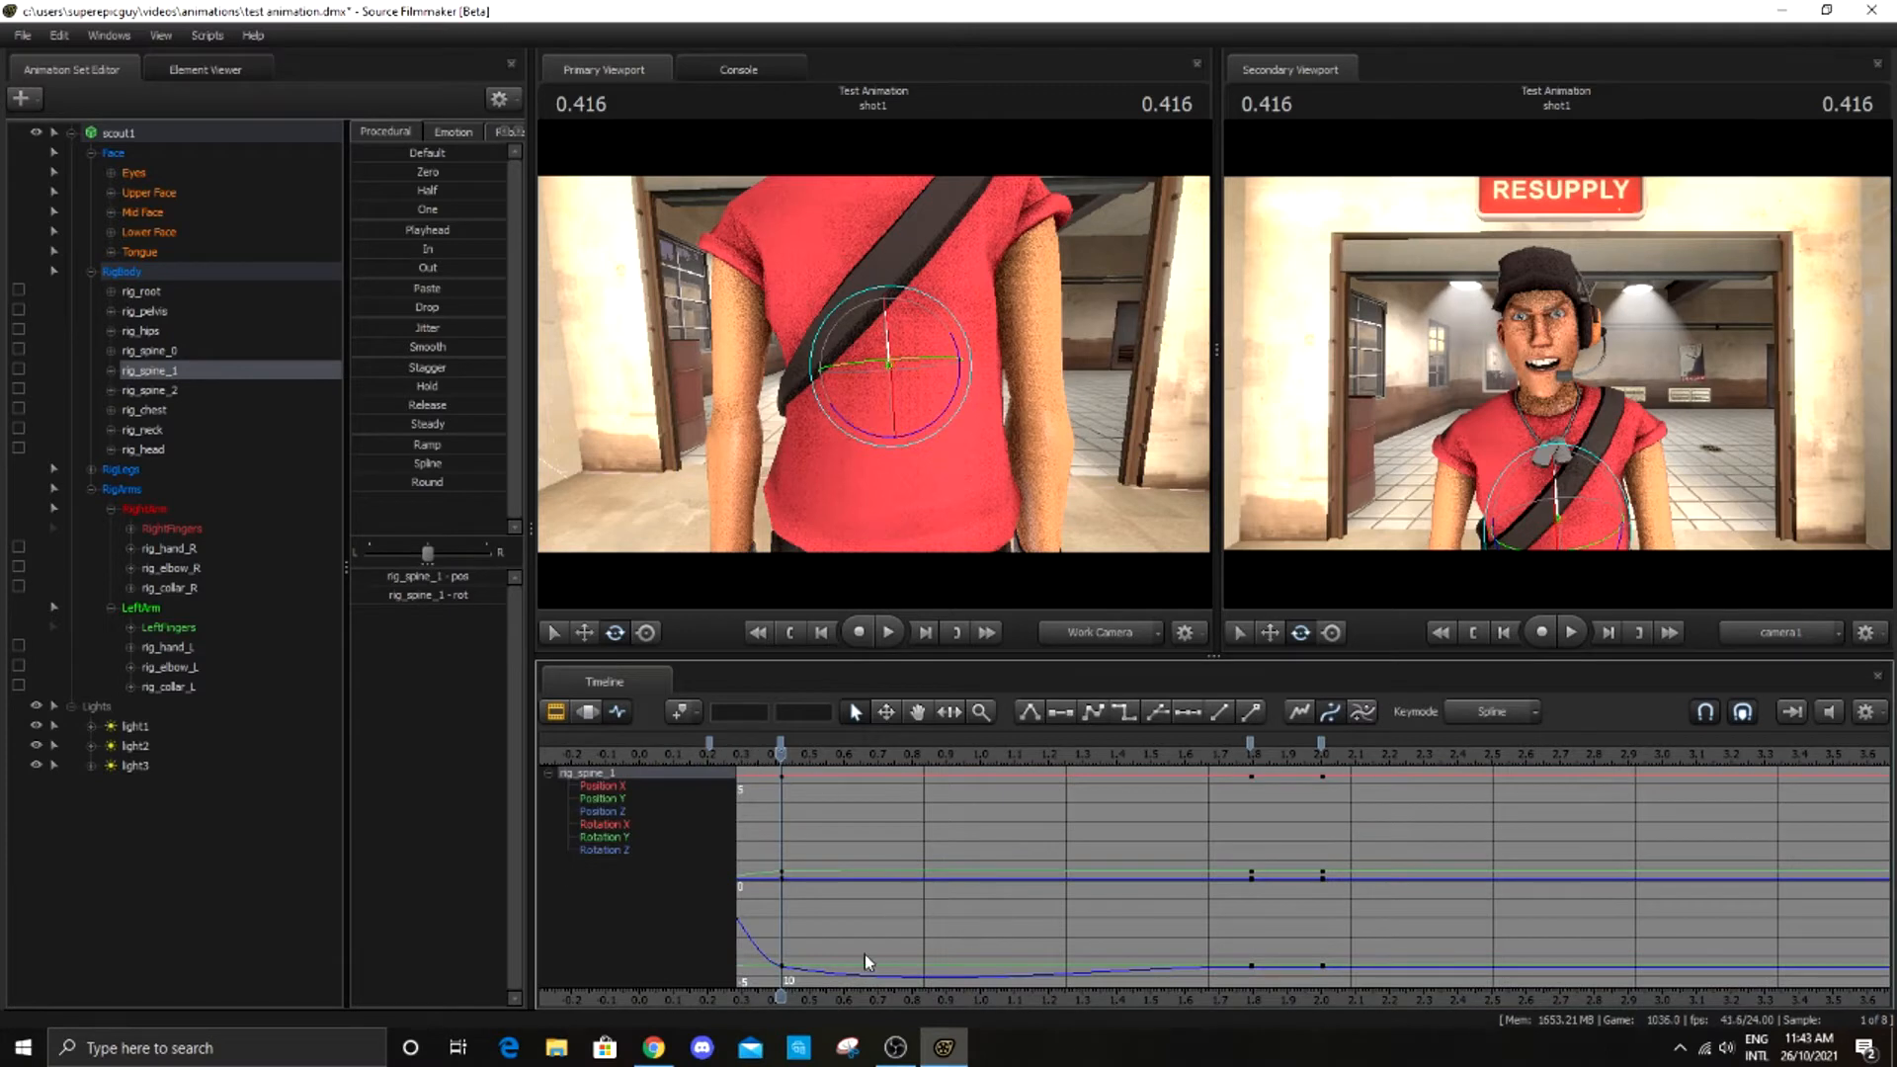
{"action": "left_click", "coordinate": [587, 711]}
{"action": "left_click", "coordinate": [681, 837]}
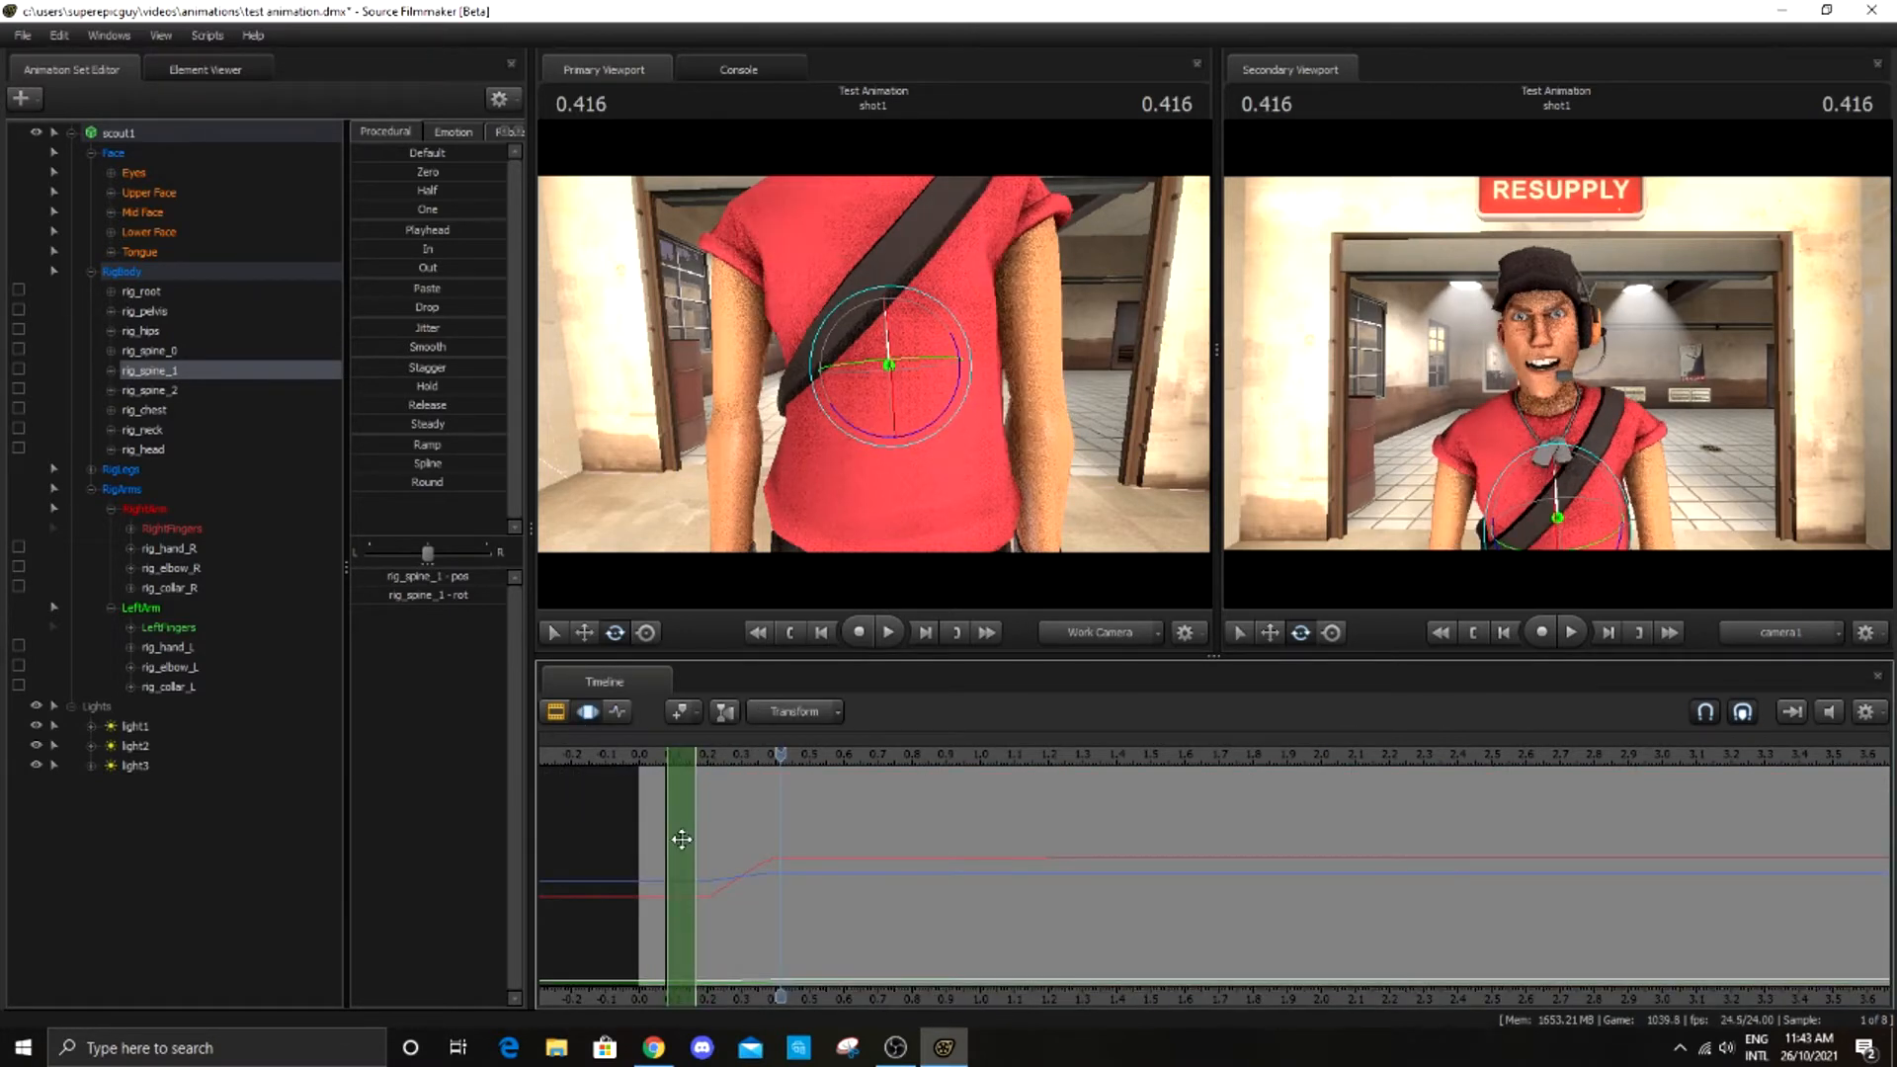
{"action": "left_click_drag", "start_coordinate": [682, 839], "coordinate": [1249, 890]}
{"action": "scroll", "coordinate": [894, 865], "scroll_direction": "up", "scroll_amount": 3}
{"action": "scroll", "coordinate": [845, 860], "scroll_direction": "down", "scroll_amount": 2}
Move the playhead to the 1.791-second spine key and extend the time selection to about 1.75 seconds, with a short falloff at both ends
{"action": "left_click", "coordinate": [617, 712]}
{"action": "left_click_drag", "start_coordinate": [772, 770], "coordinate": [1455, 825]}
{"action": "left_click", "coordinate": [618, 712]}
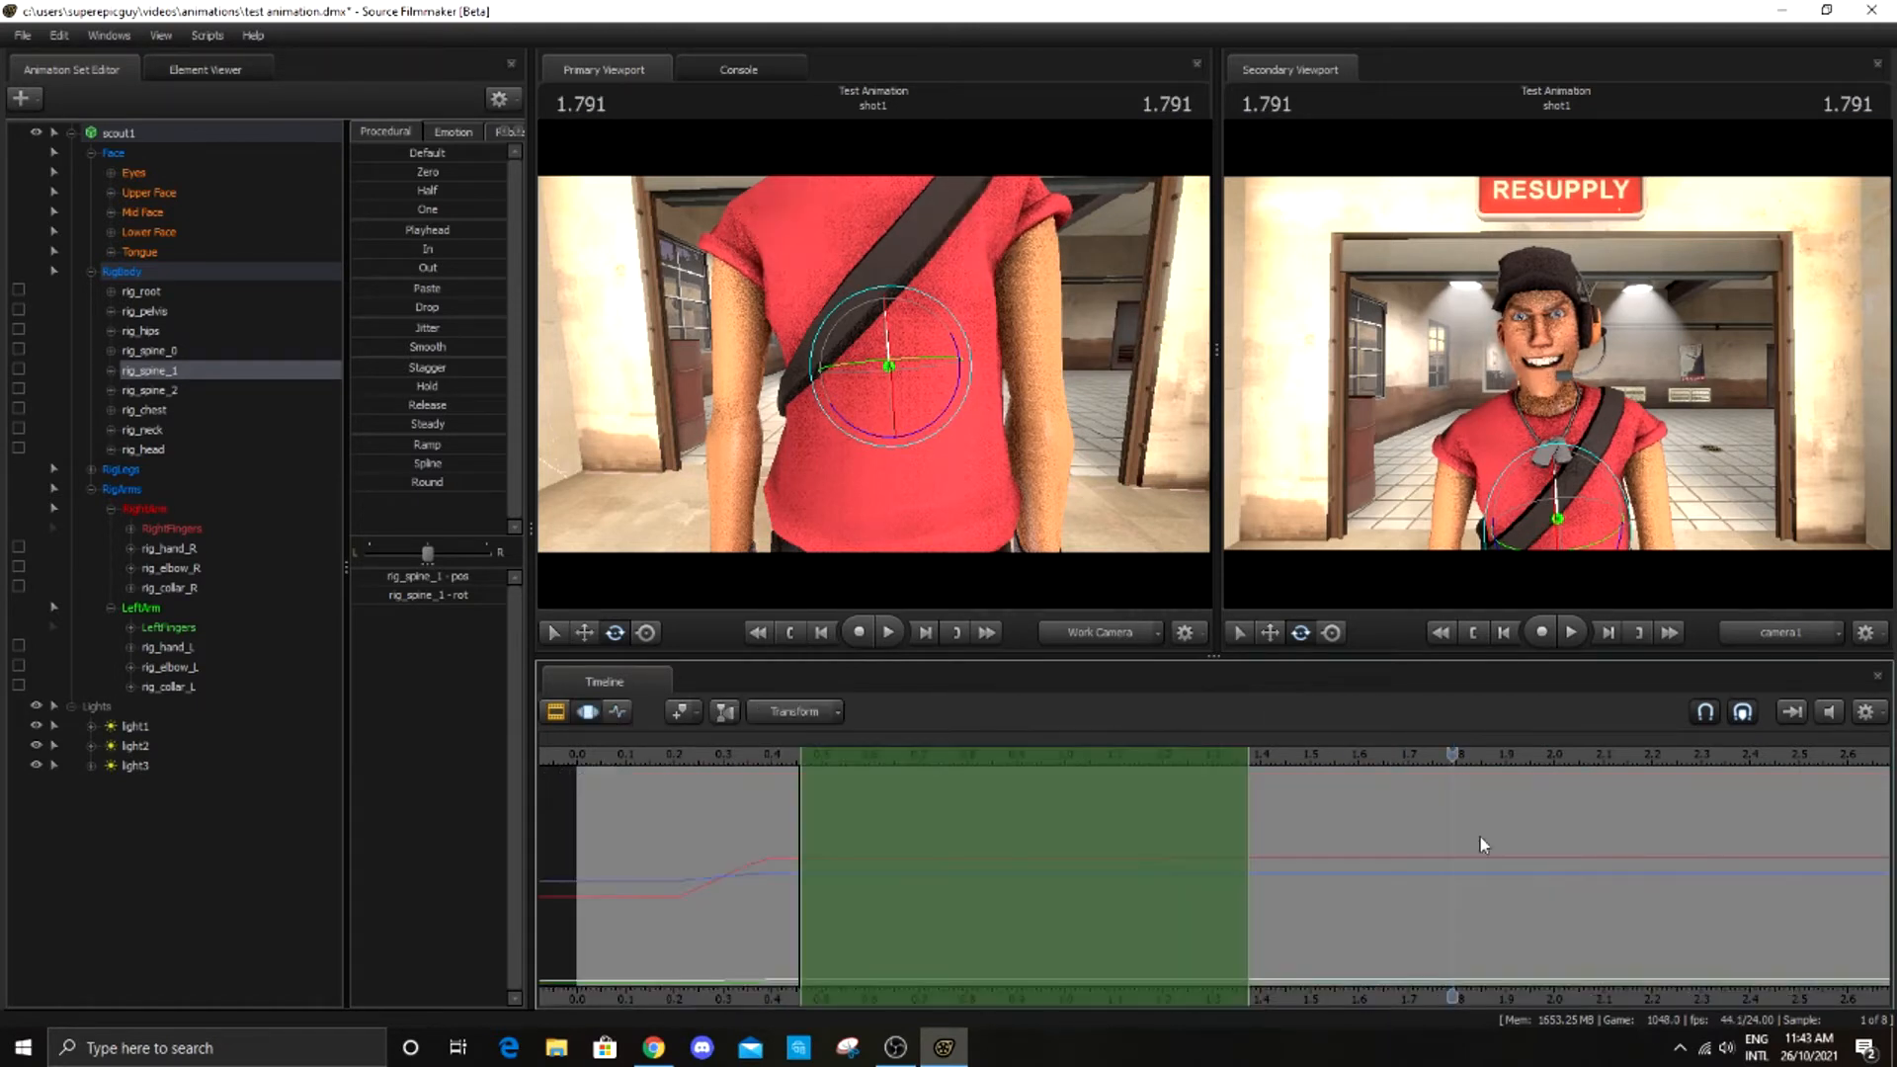
{"action": "left_click_drag", "start_coordinate": [1250, 837], "coordinate": [1432, 837]}
{"action": "scroll", "coordinate": [1165, 862], "scroll_direction": "up", "scroll_amount": 1, "text": "shift"}
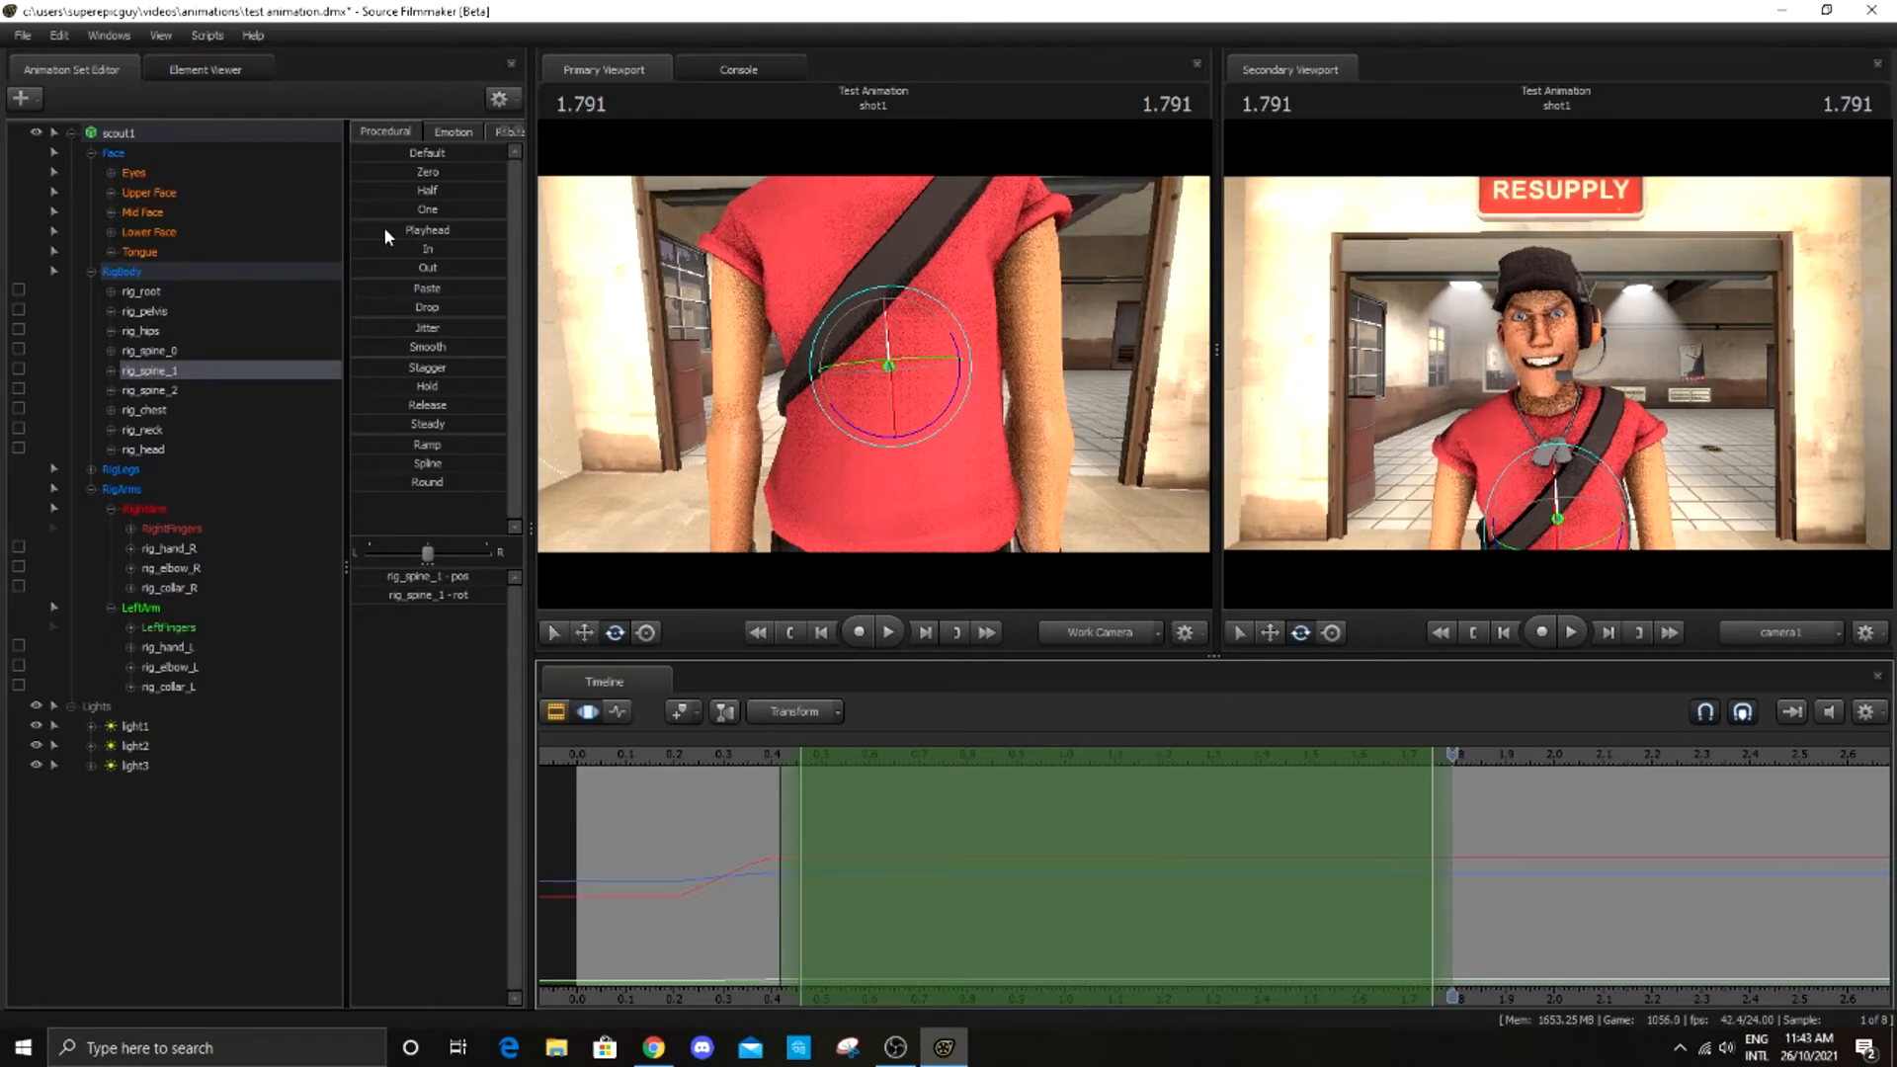
Apply the Playhead preset to rig_spine_1 across the time selection and switch the timeline to the Graph Editor
{"action": "mouse_move", "coordinate": [383, 227]}
{"action": "left_mouse_down"}
{"action": "mouse_move", "coordinate": [505, 227]}
{"action": "mouse_move", "coordinate": [565, 492]}
{"action": "left_mouse_up"}
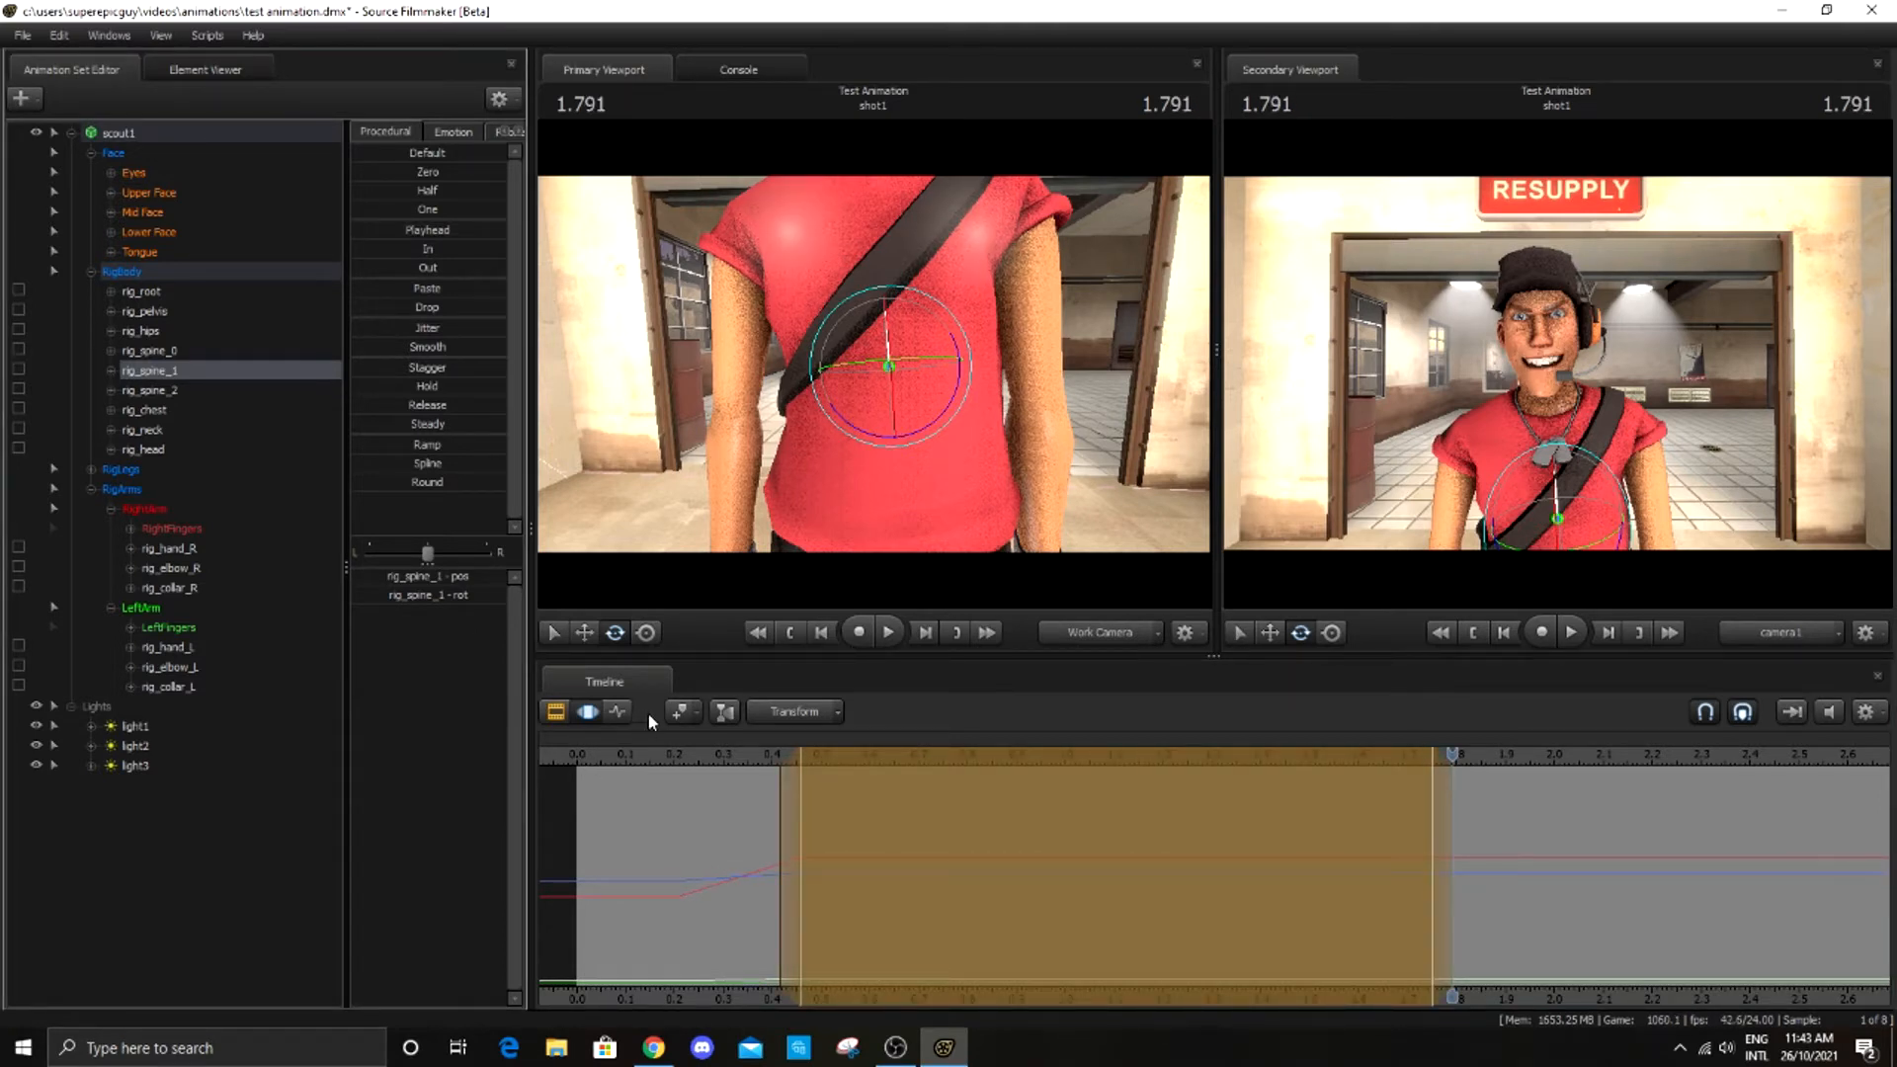
{"action": "left_click", "coordinate": [618, 711]}
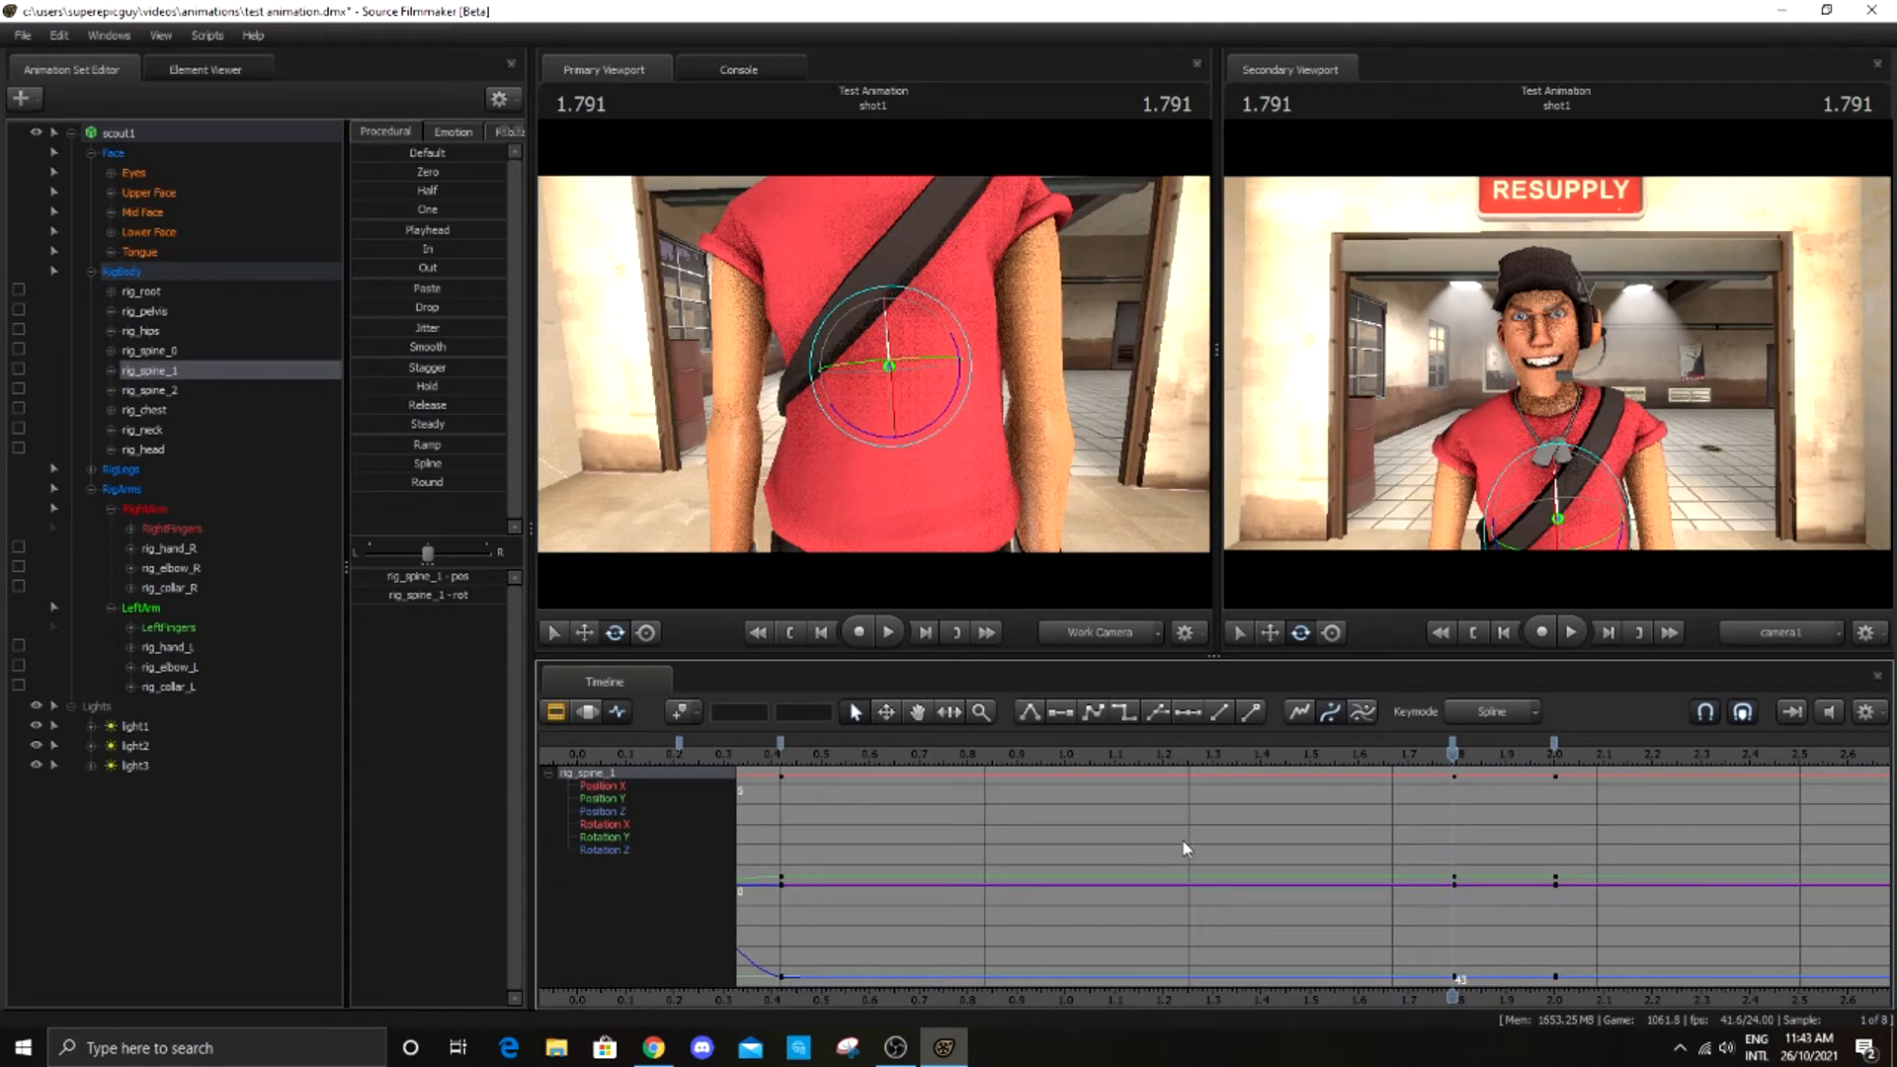
Select the rig_spine_1 key at 2.000 seconds and rotate the spine so that Scout's upper body is upright again
{"action": "scroll", "coordinate": [1495, 874], "scroll_direction": "up", "scroll_amount": 4}
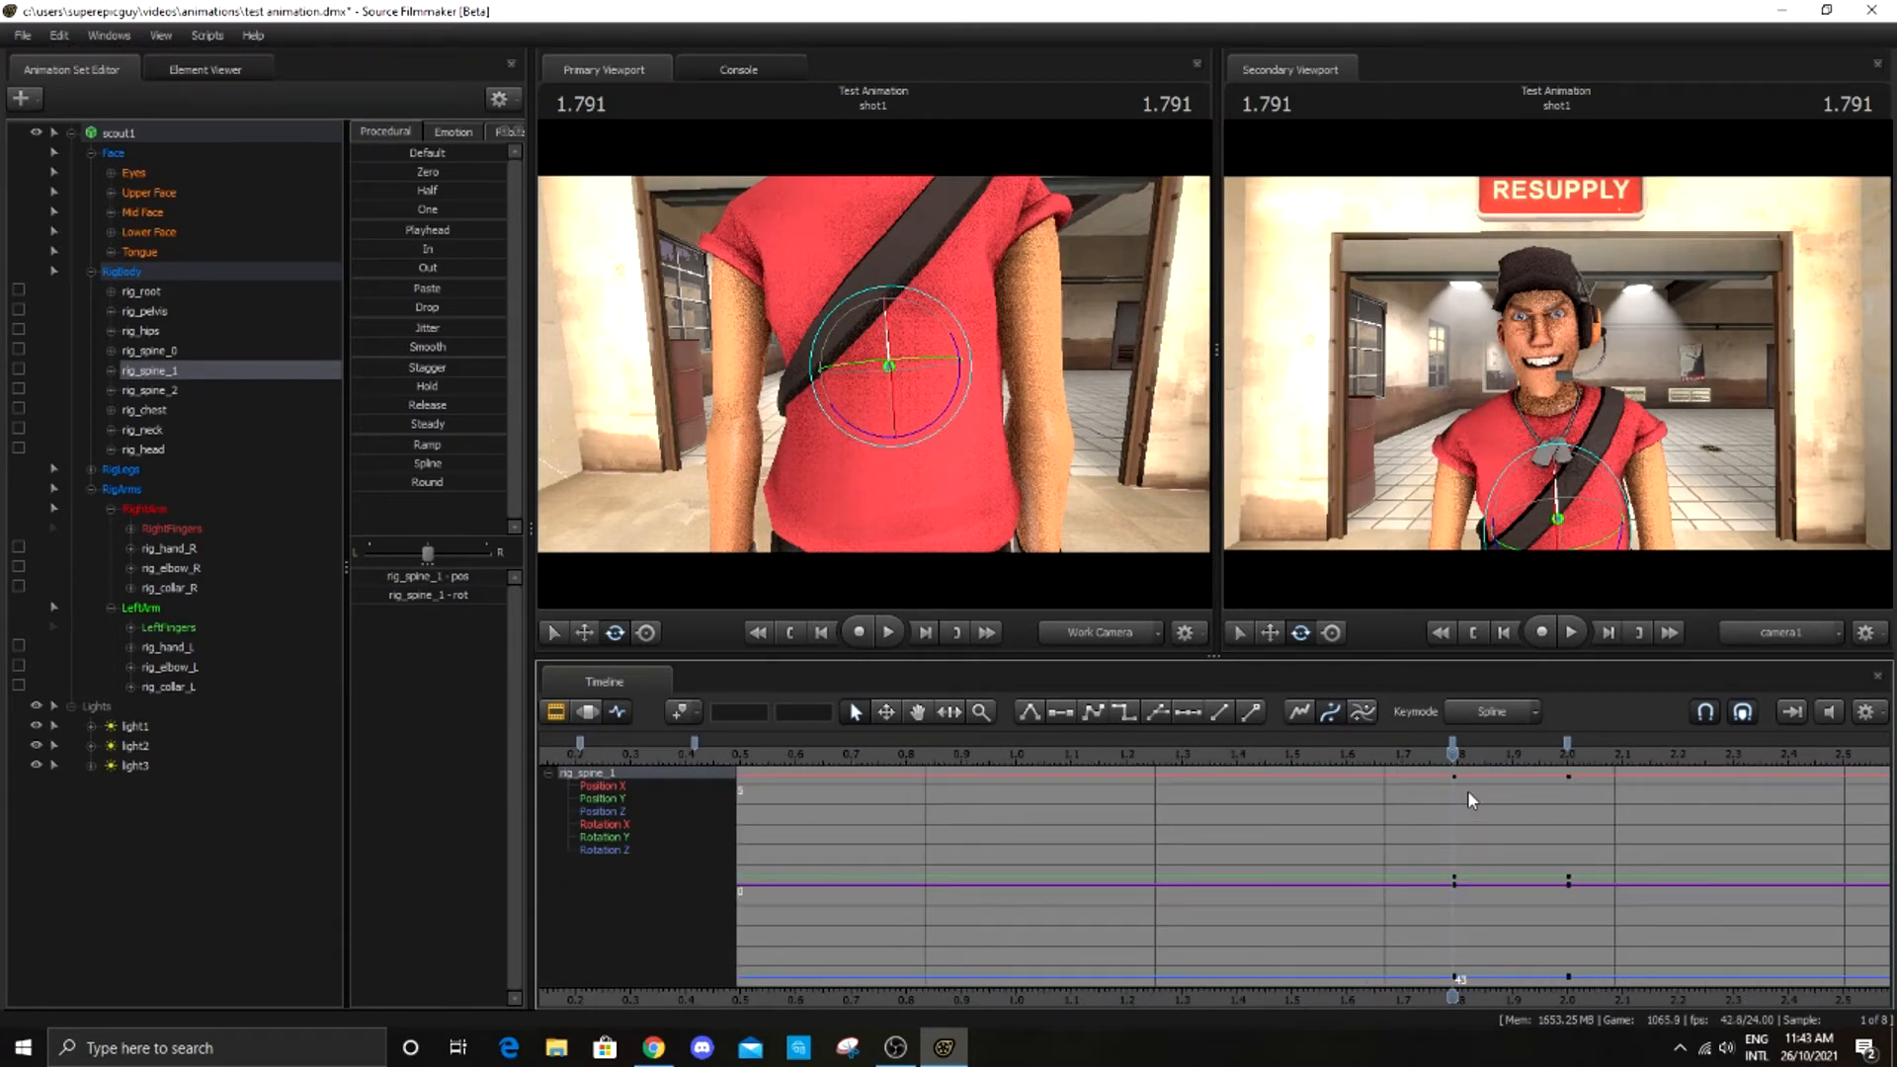
{"action": "left_click_drag", "start_coordinate": [1454, 752], "coordinate": [1566, 760]}
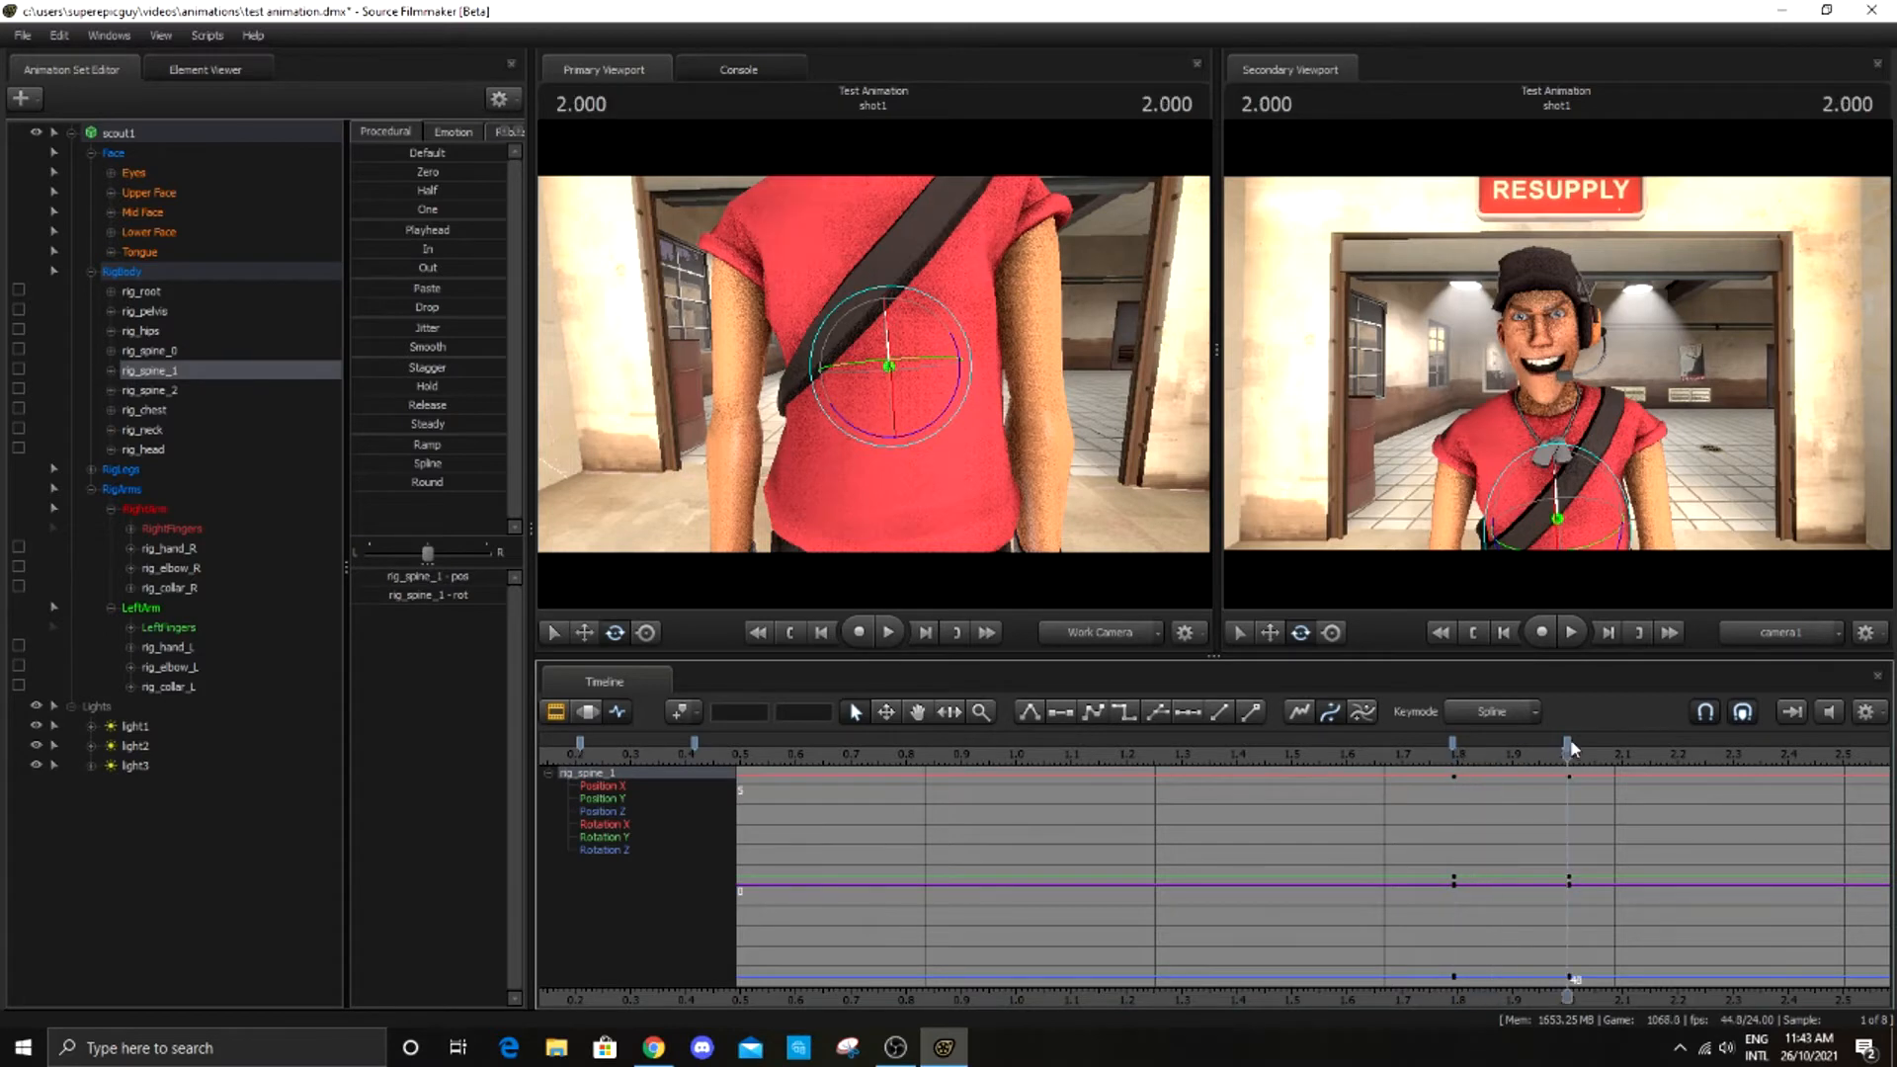
{"action": "left_click", "coordinate": [1570, 743]}
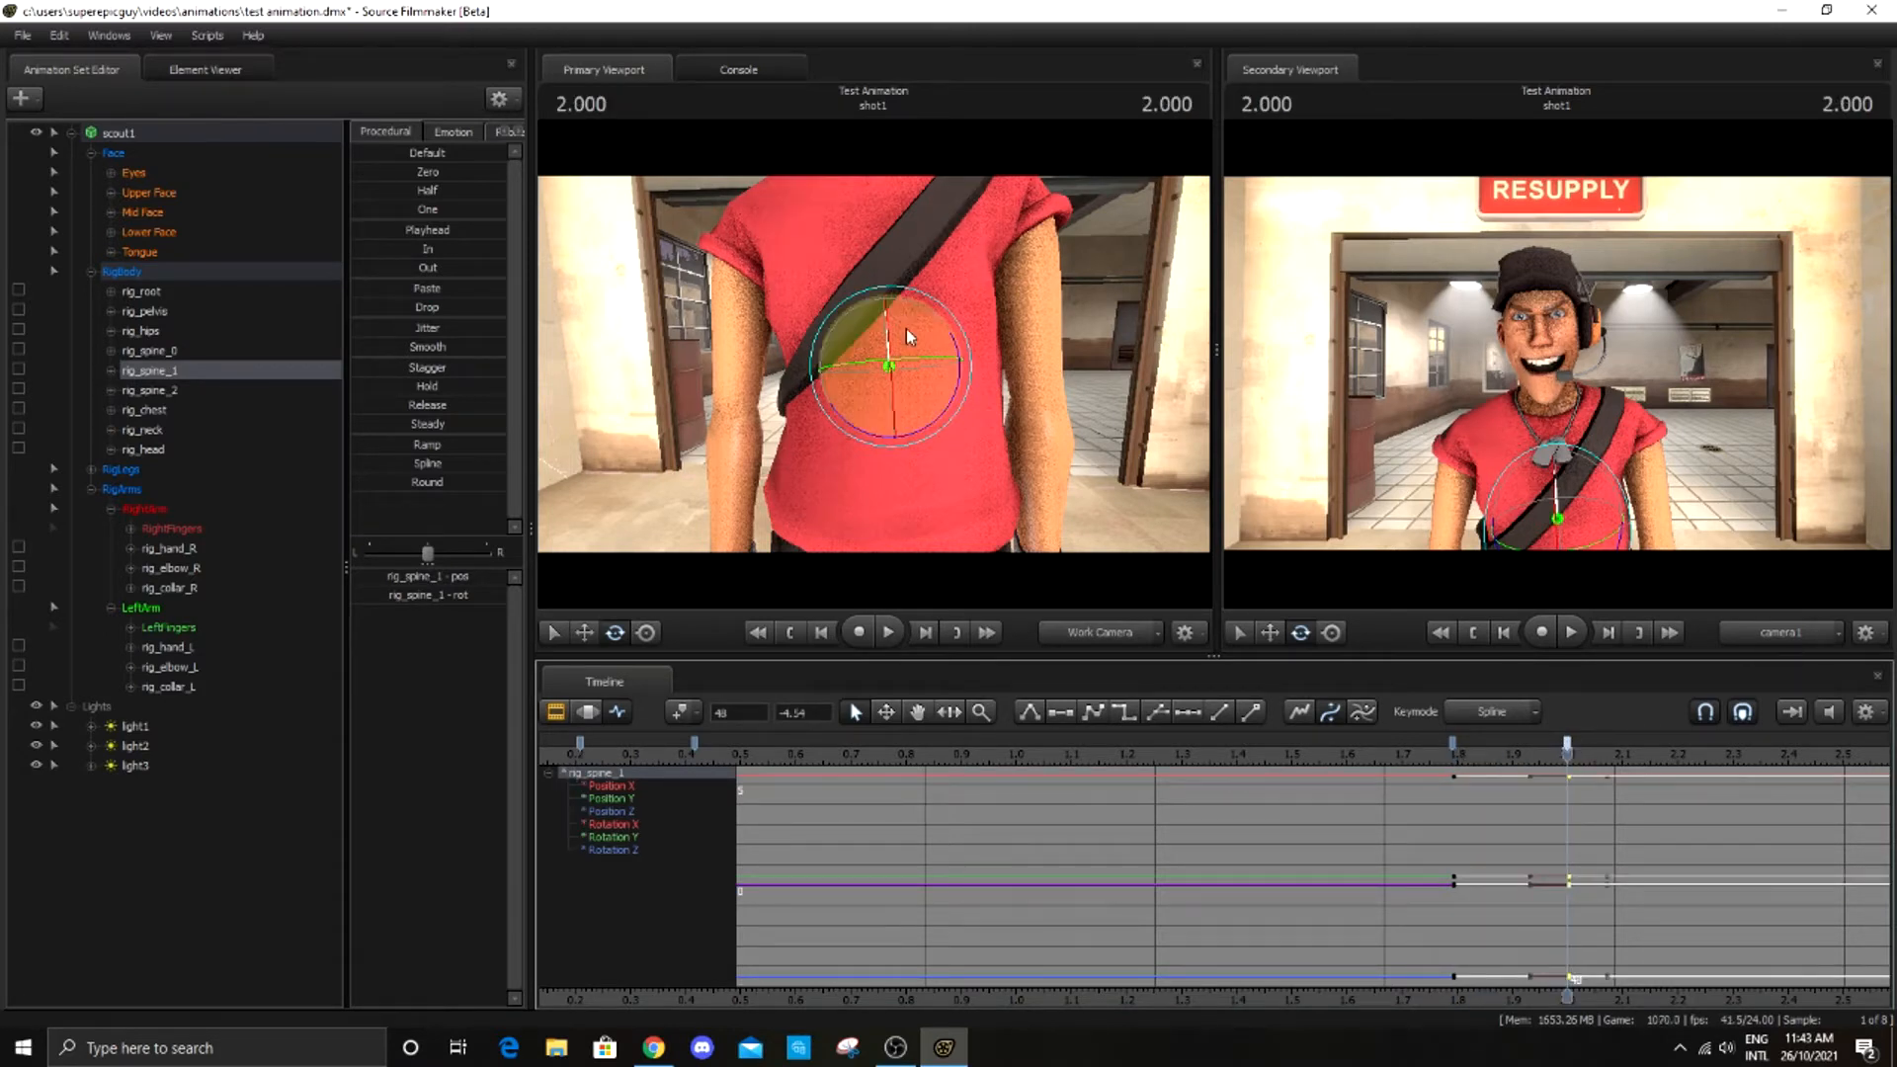
{"action": "left_click_drag", "start_coordinate": [953, 400], "coordinate": [952, 407]}
{"action": "scroll", "coordinate": [1420, 790], "scroll_direction": "down", "scroll_amount": 4}
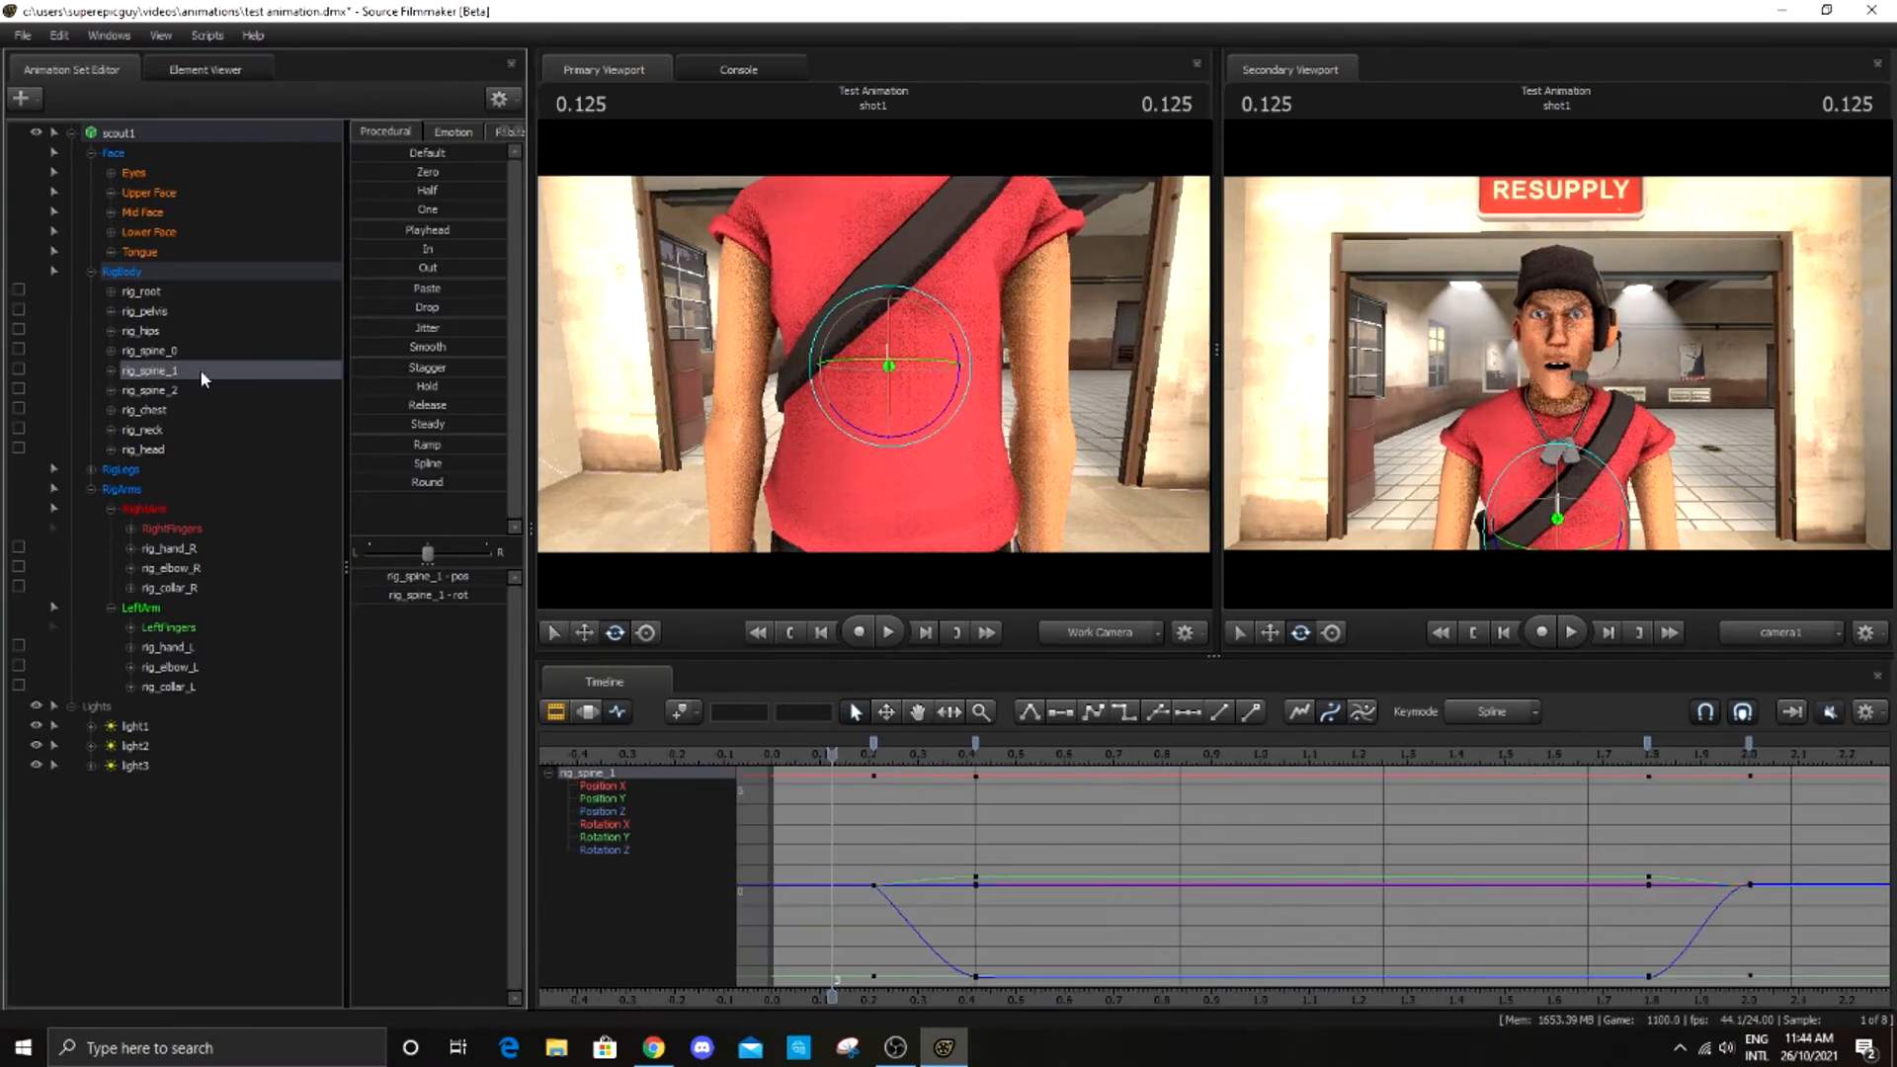
{"action": "scroll", "coordinate": [1034, 964], "scroll_direction": "up", "scroll_amount": 1}
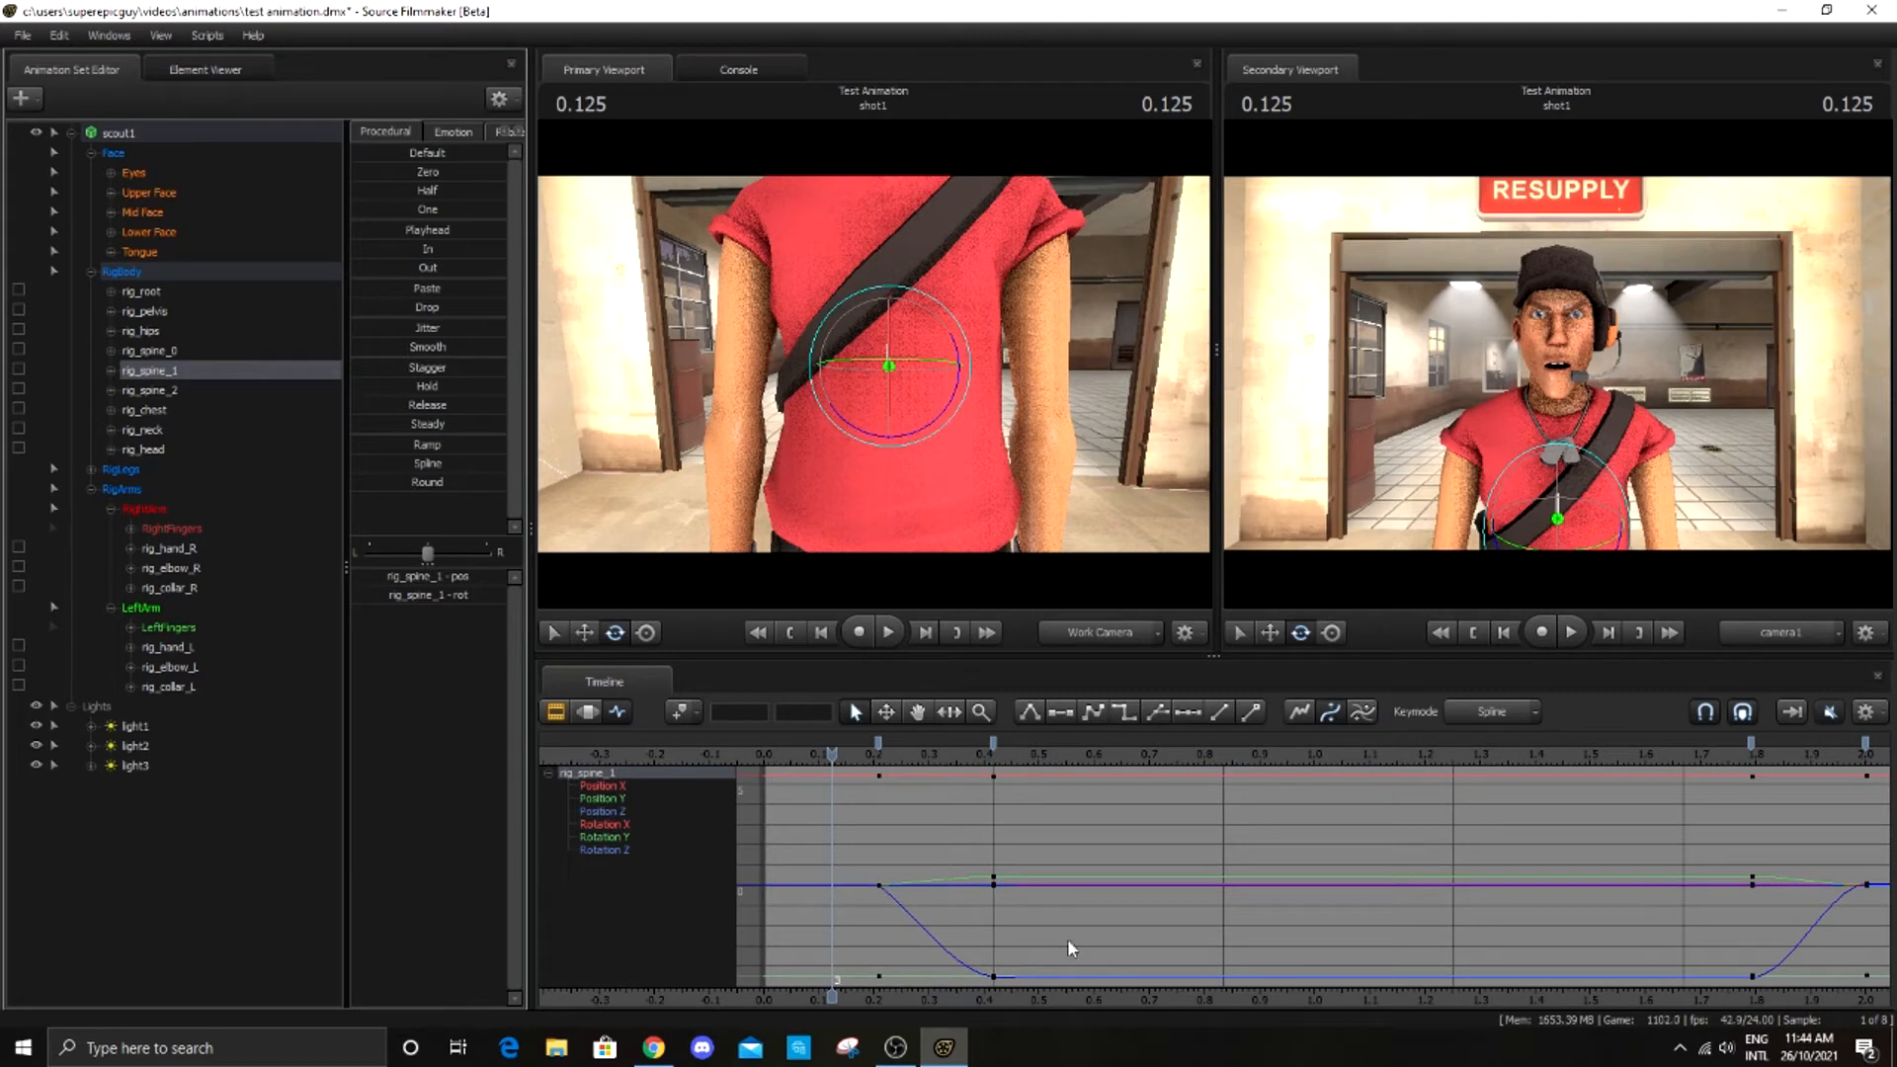
Add rig_hand_L keyframes at 0.125 and 0.291 seconds and select both for stepped tangents
{"action": "left_click", "coordinate": [215, 644]}
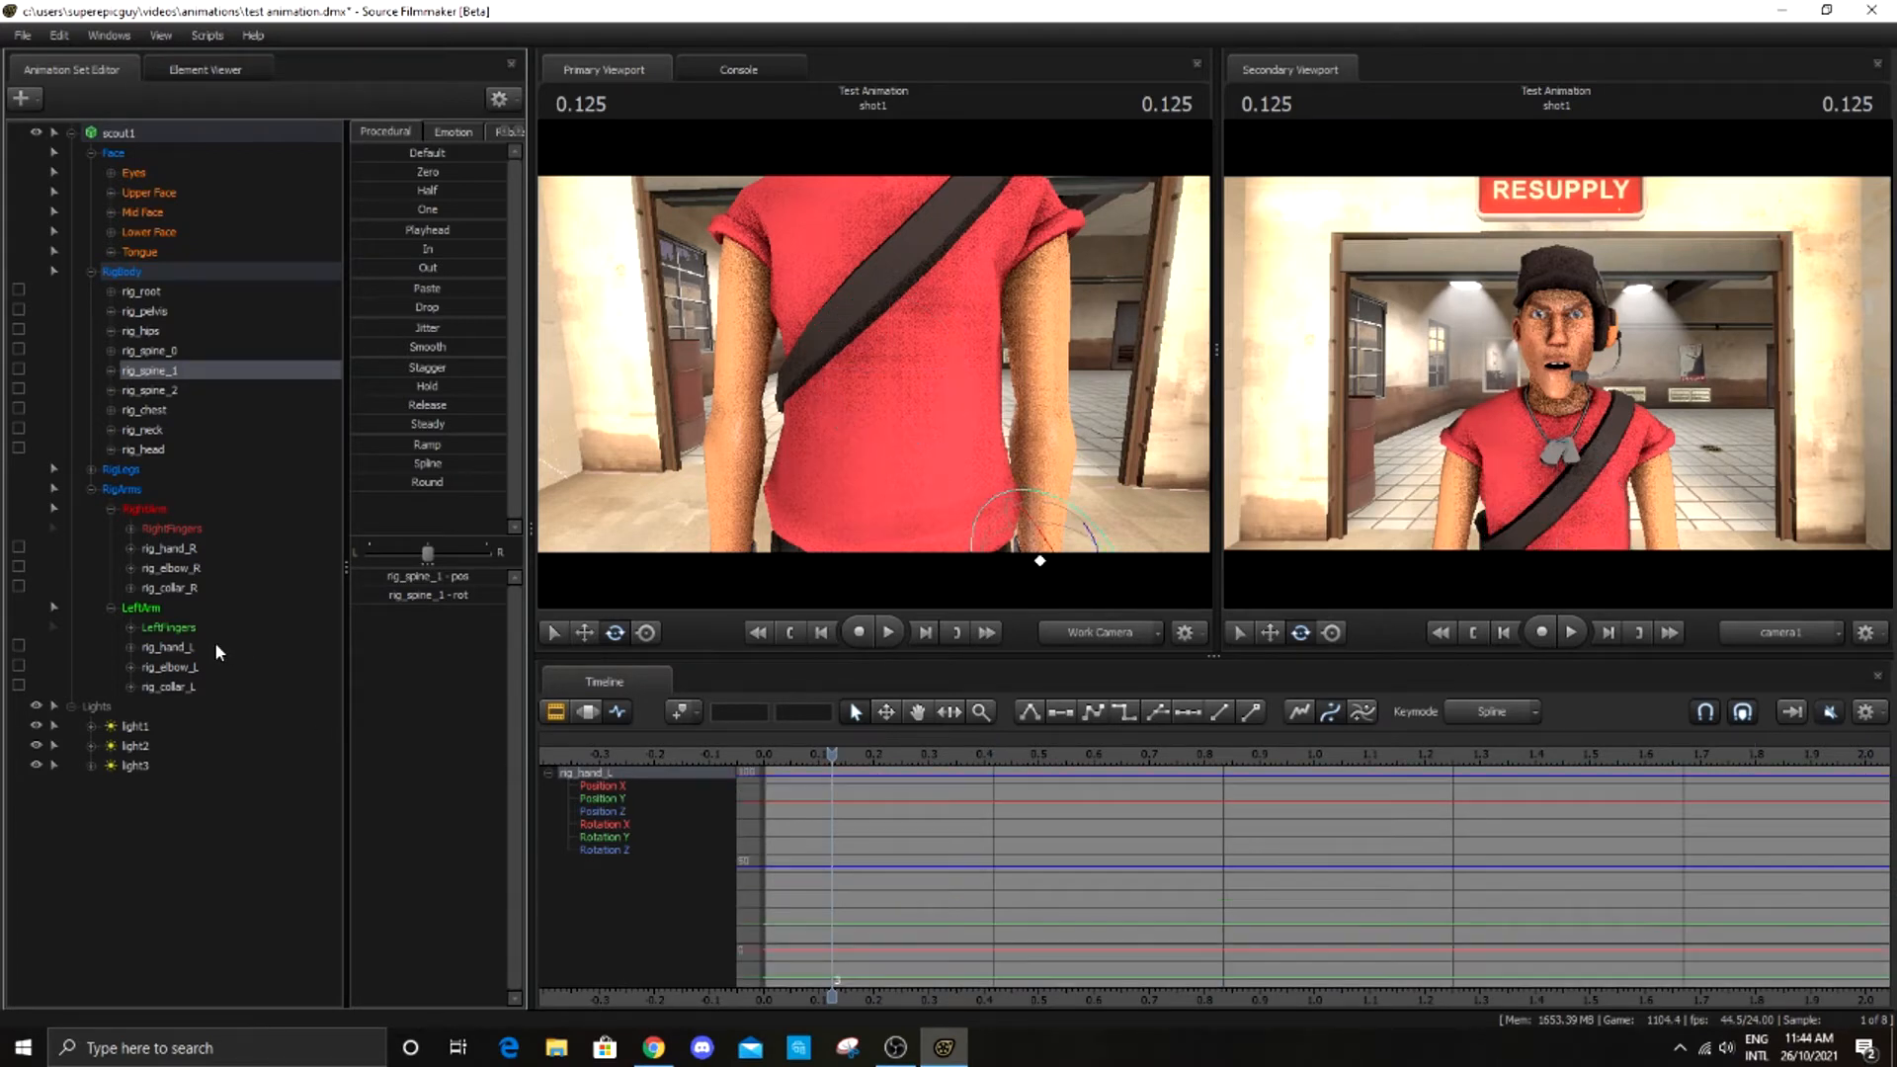
{"action": "left_click", "coordinate": [673, 709]}
{"action": "scroll", "coordinate": [880, 803], "scroll_direction": "up", "scroll_amount": 1}
{"action": "scroll", "coordinate": [880, 803], "scroll_direction": "up", "scroll_amount": 1}
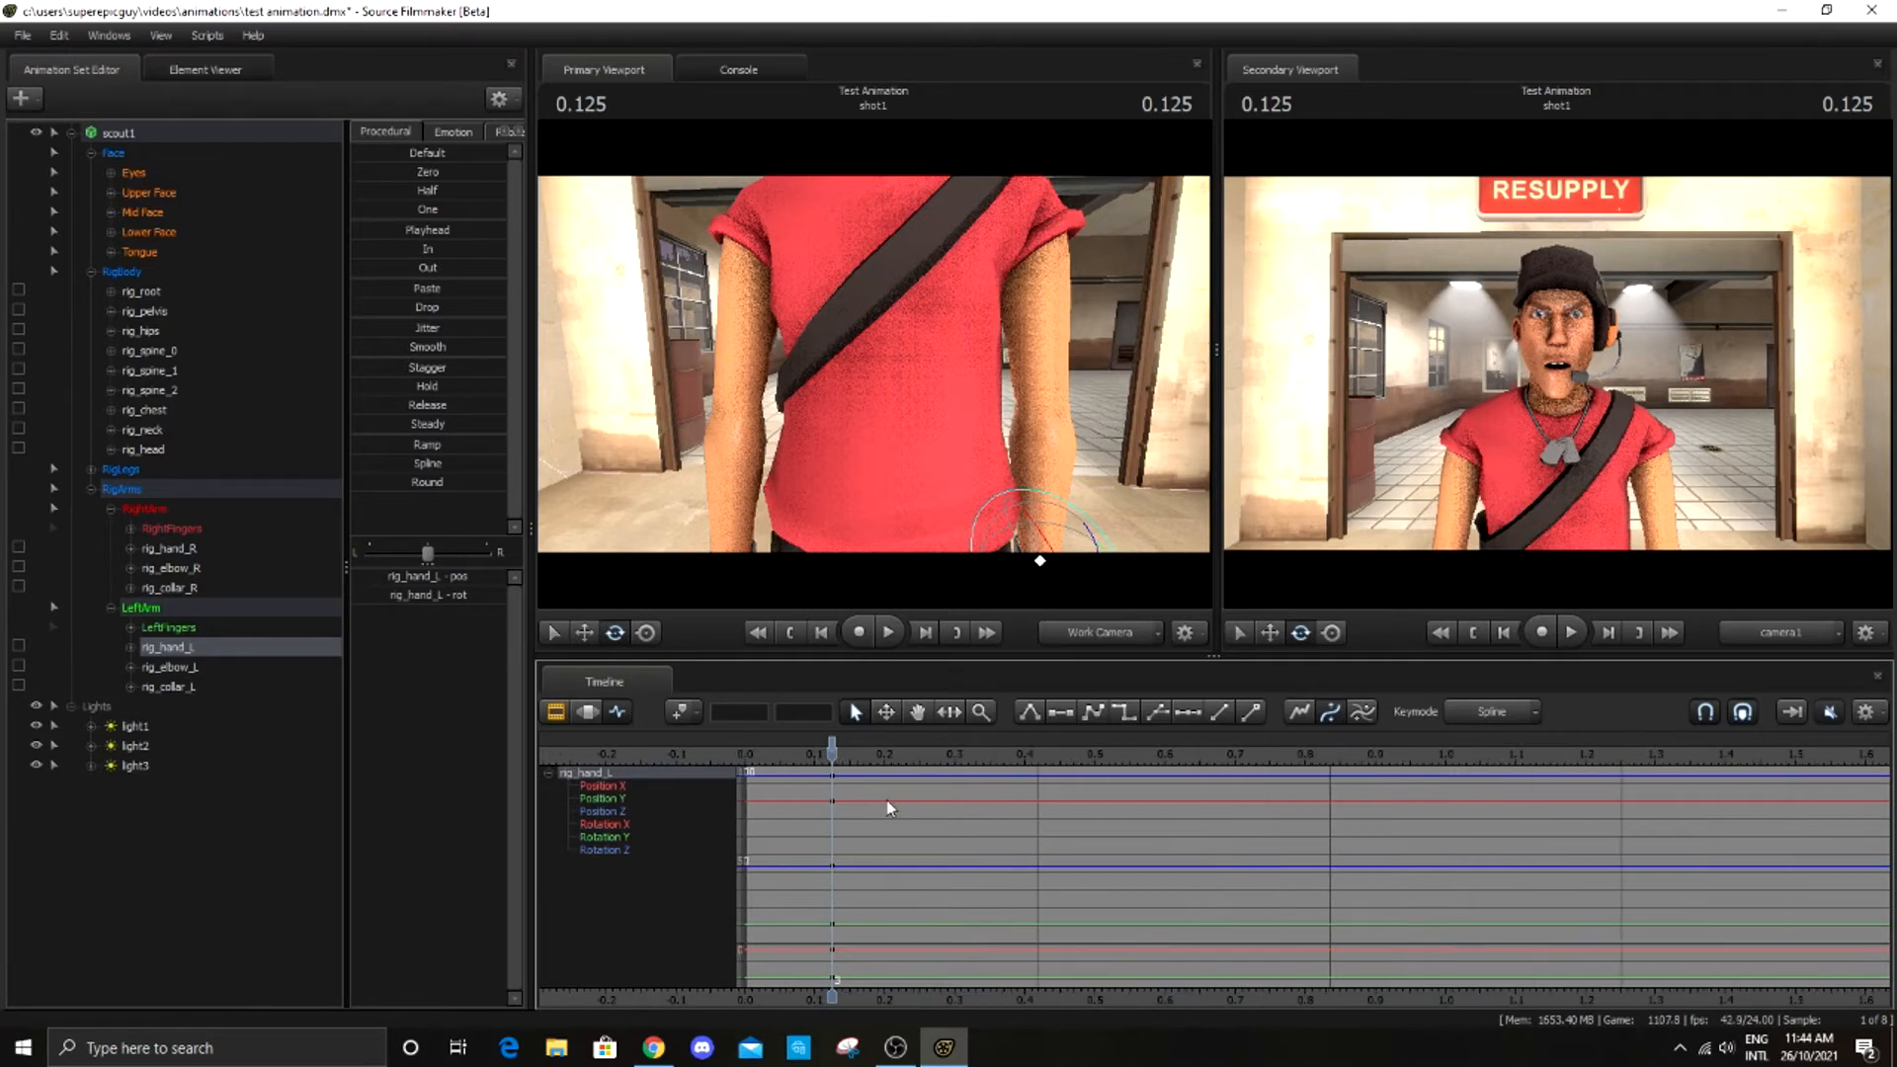
{"action": "left_click_drag", "start_coordinate": [825, 758], "coordinate": [942, 757]}
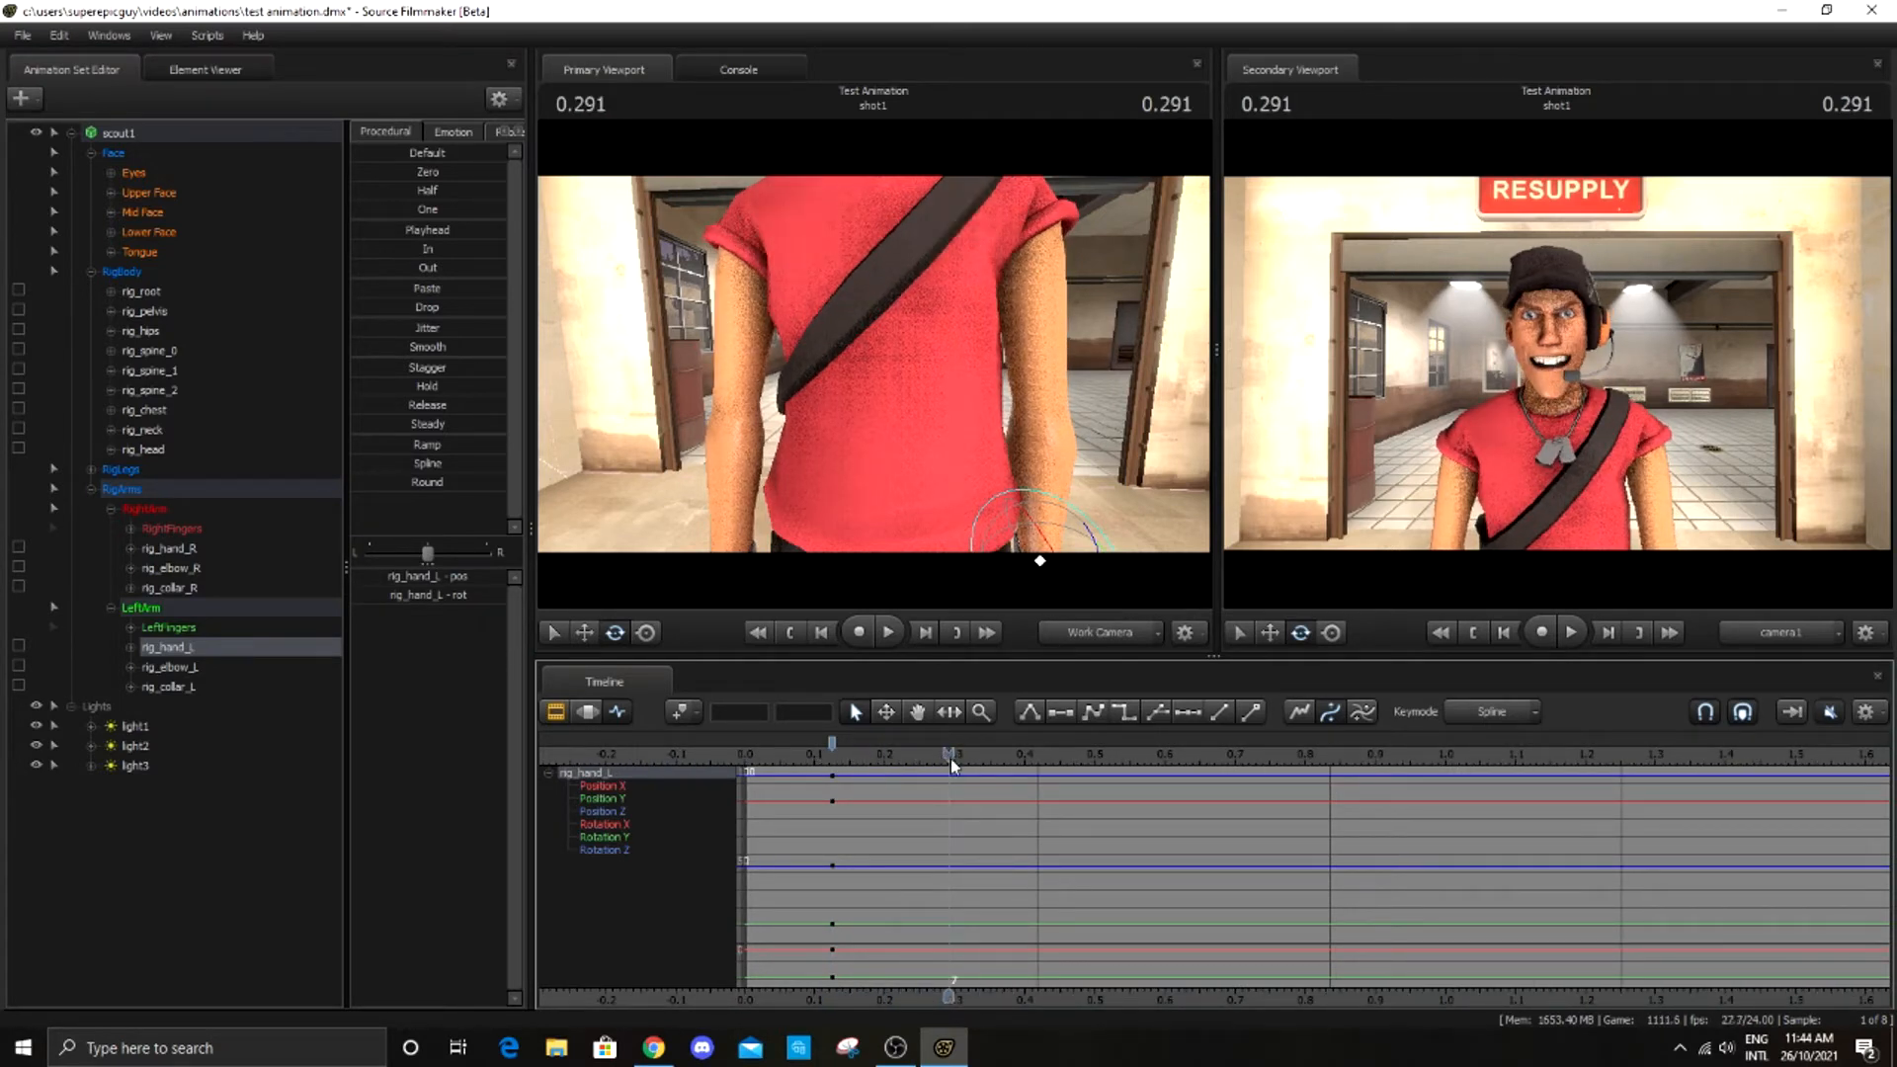
{"action": "left_click", "coordinate": [680, 714]}
{"action": "left_click_drag", "start_coordinate": [1007, 769], "coordinate": [804, 992]}
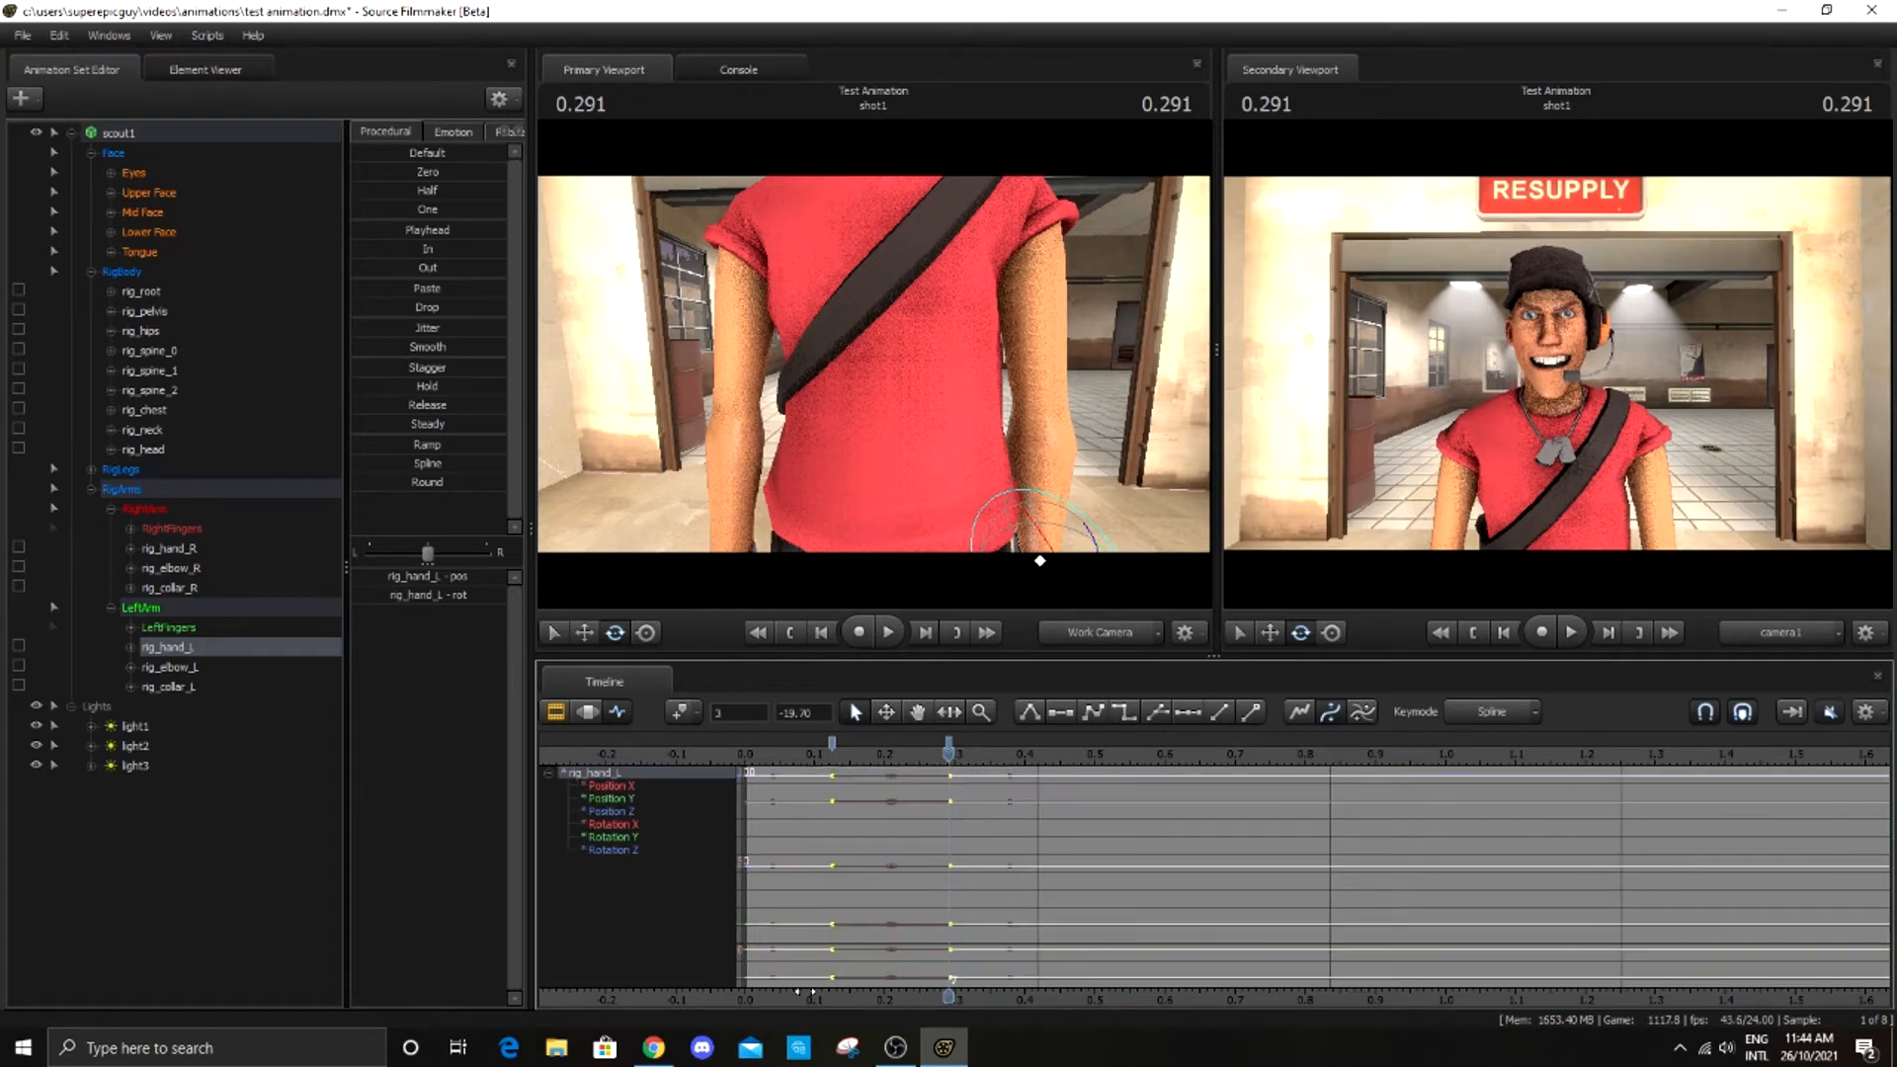
Move and rotate rig_hand_L at 0.291 seconds so that Scout's left arm stretches straight out to his side
{"action": "left_click_drag", "start_coordinate": [802, 524], "coordinate": [958, 514]}
{"action": "left_click_drag", "start_coordinate": [887, 354], "coordinate": [919, 297]}
{"action": "left_click_drag", "start_coordinate": [853, 478], "coordinate": [856, 479]}
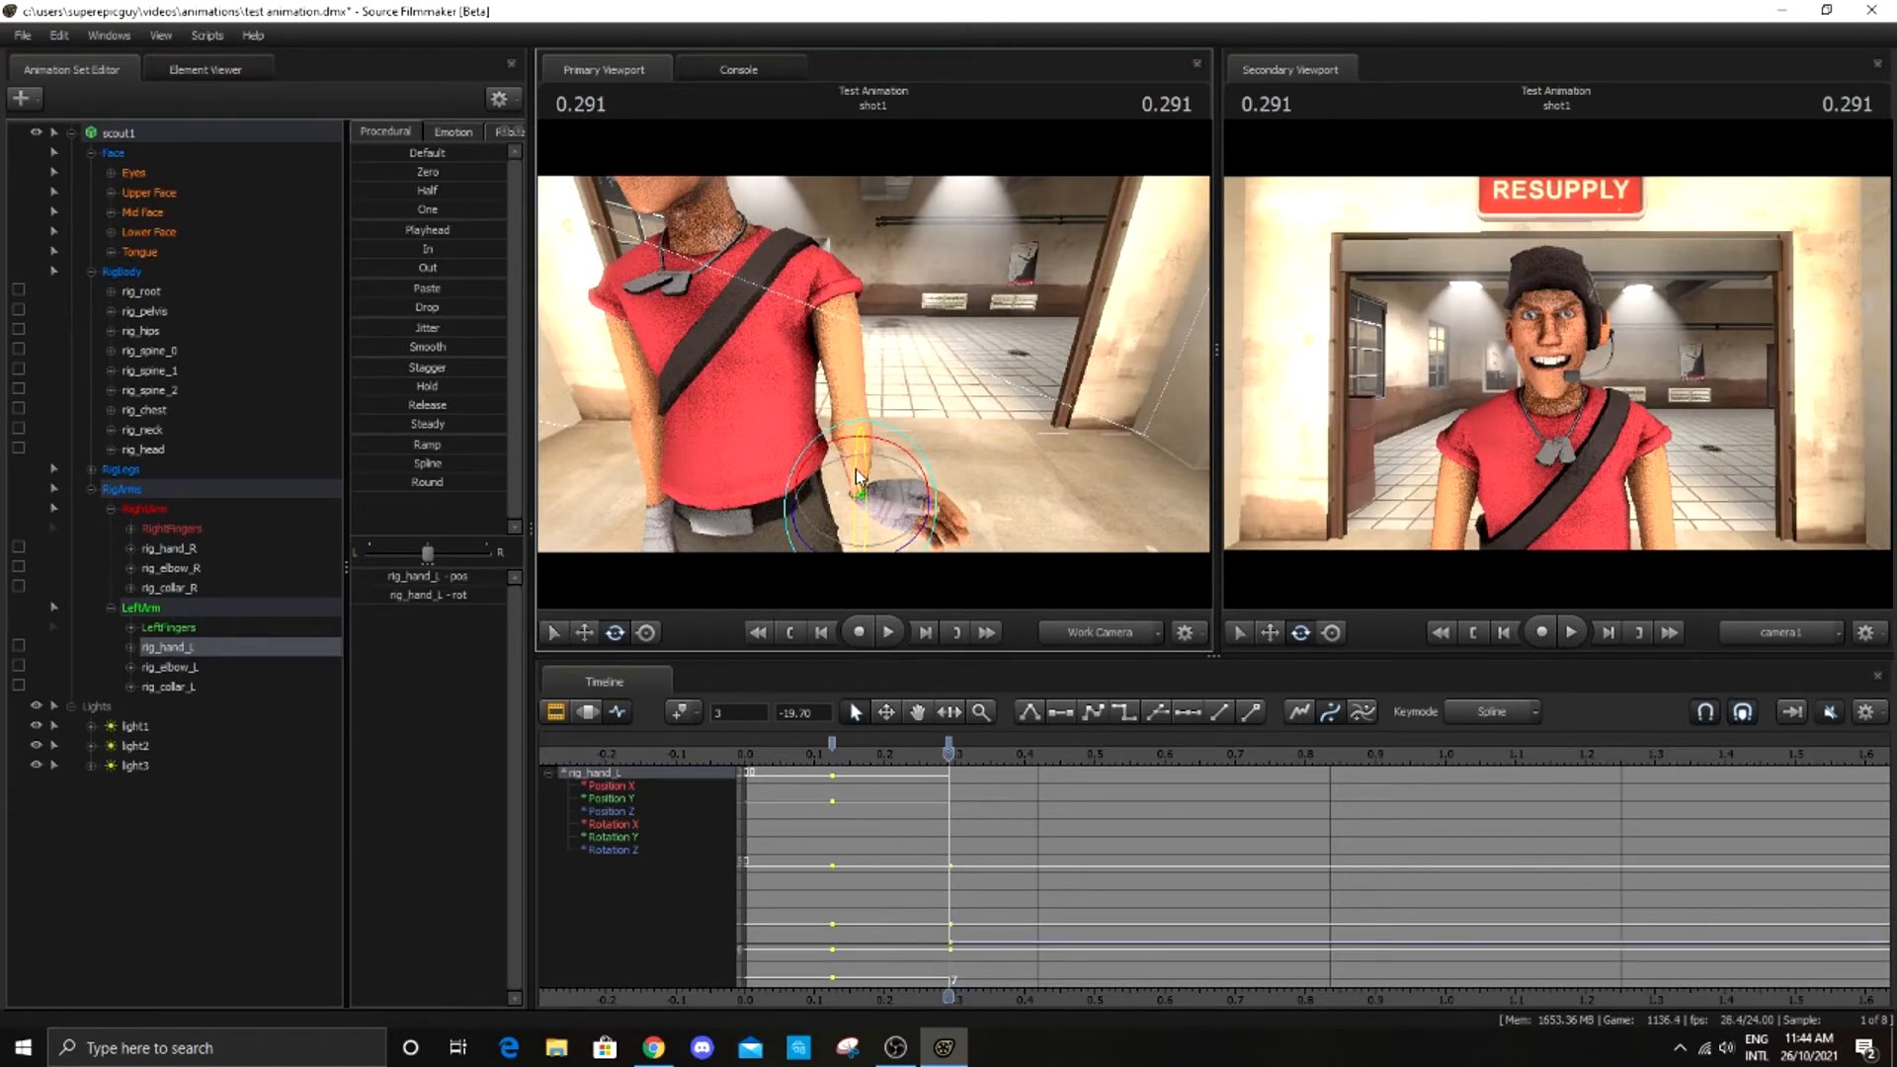
{"action": "left_click", "coordinate": [584, 632]}
{"action": "left_click_drag", "start_coordinate": [906, 468], "coordinate": [1039, 266]}
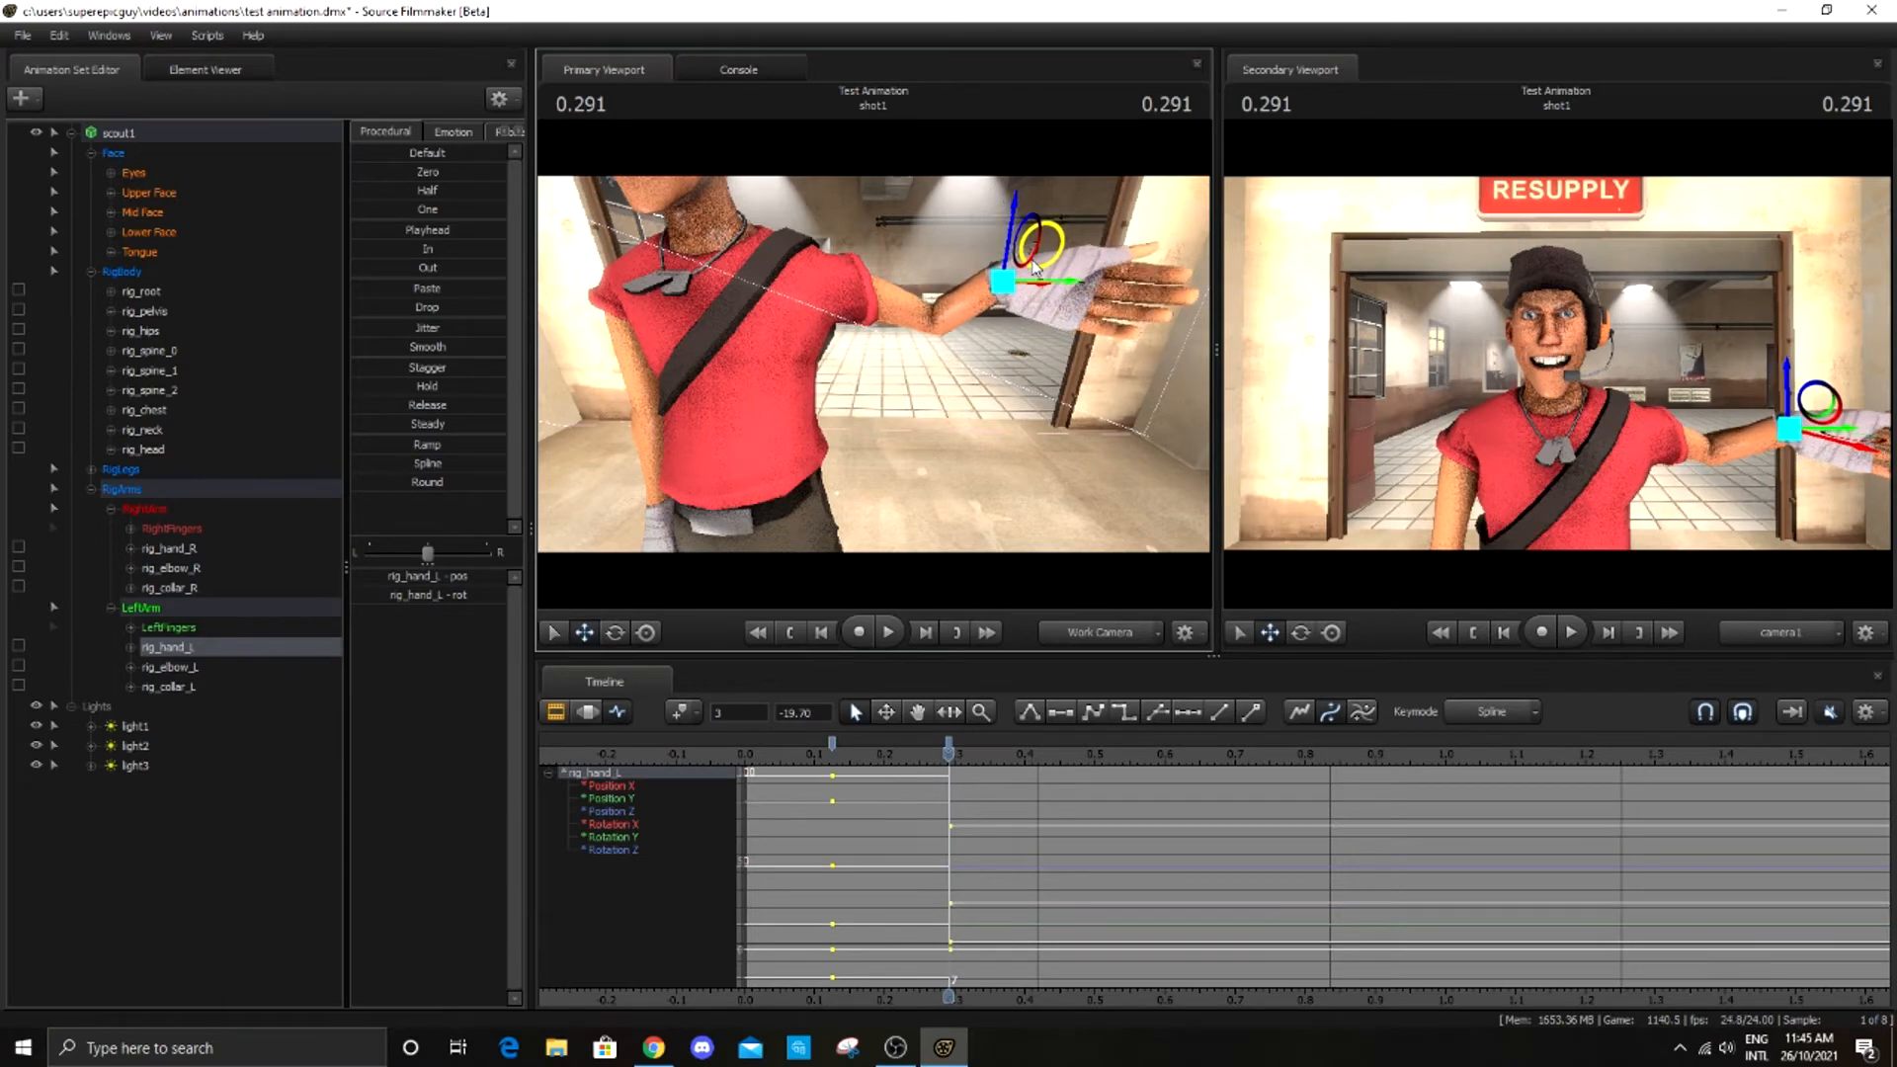
{"action": "left_click_drag", "start_coordinate": [949, 395], "coordinate": [893, 356]}
{"action": "left_click", "coordinate": [614, 632]}
{"action": "key", "text": "s"}
{"action": "key", "text": "w"}
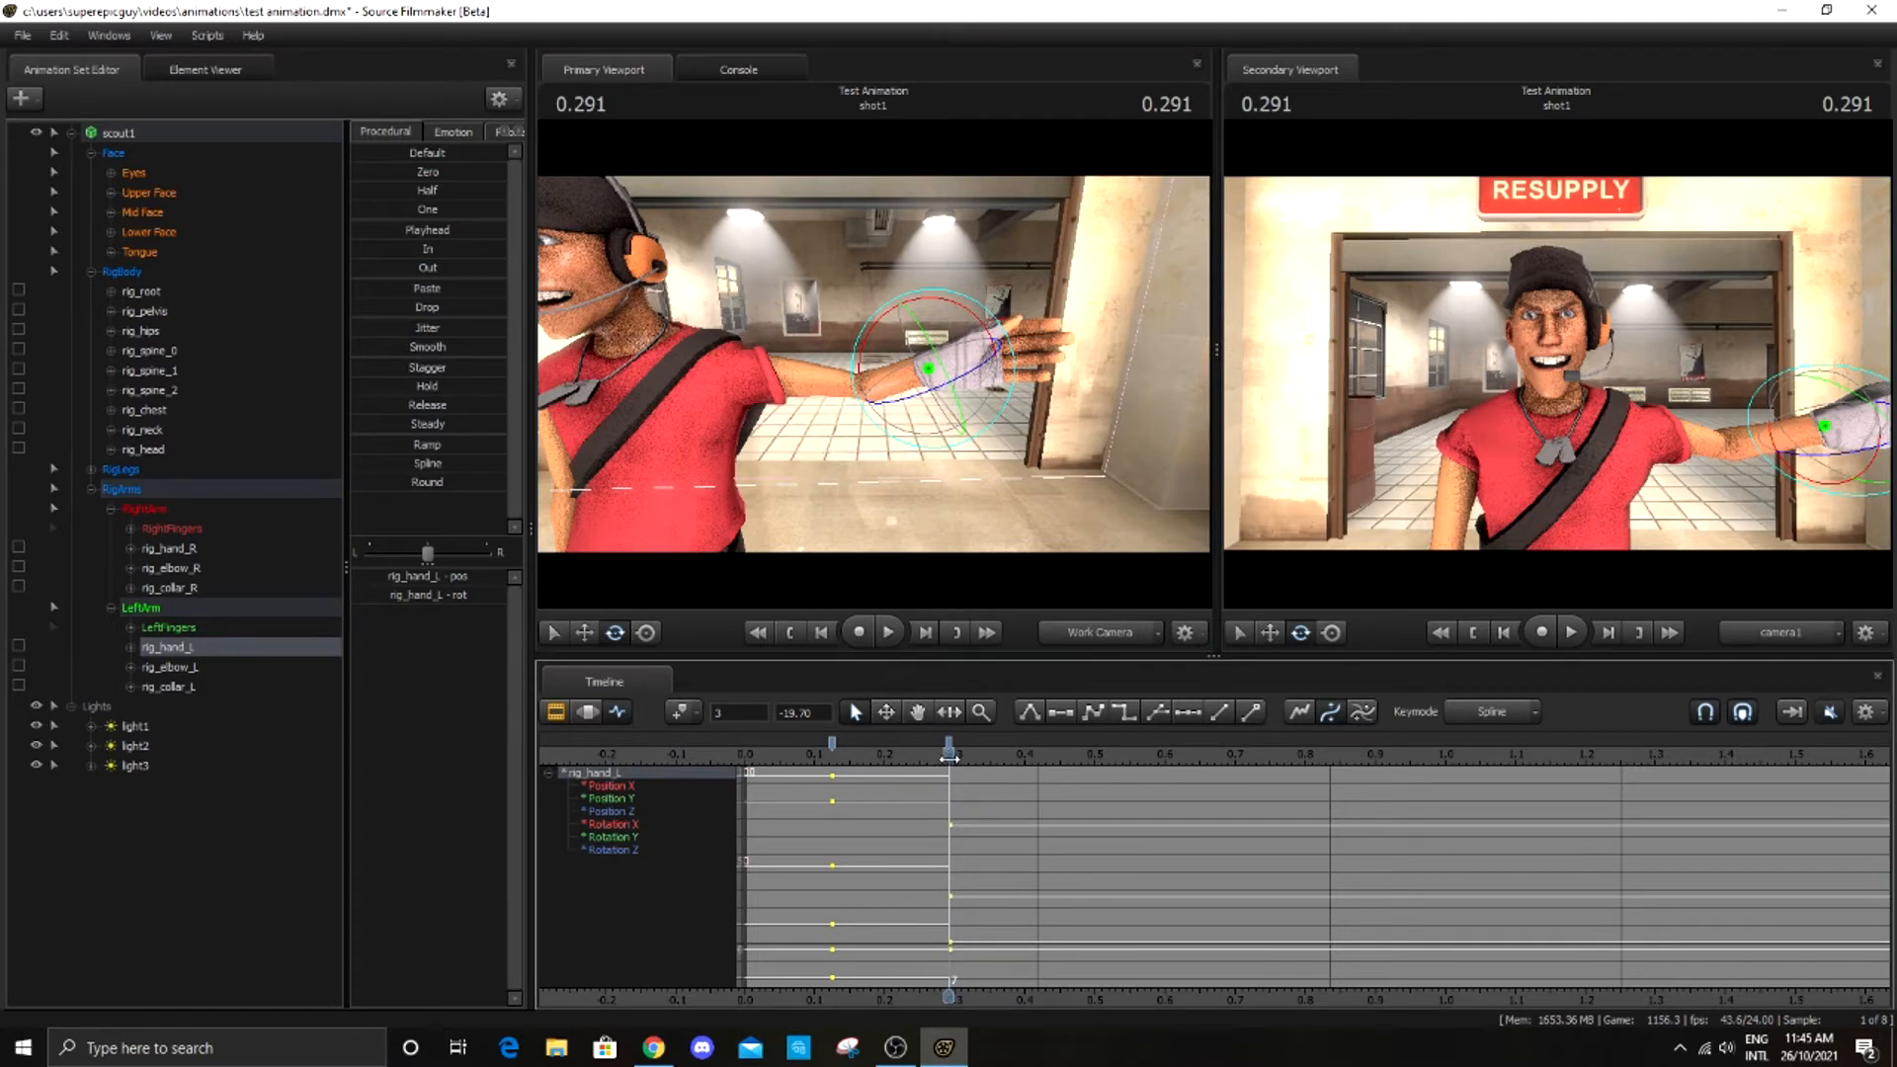
Add a rig_hand_L keyframe at 0.500 seconds and rotate the hand so that its fingers point up
{"action": "left_click_drag", "start_coordinate": [947, 755], "coordinate": [1067, 756]}
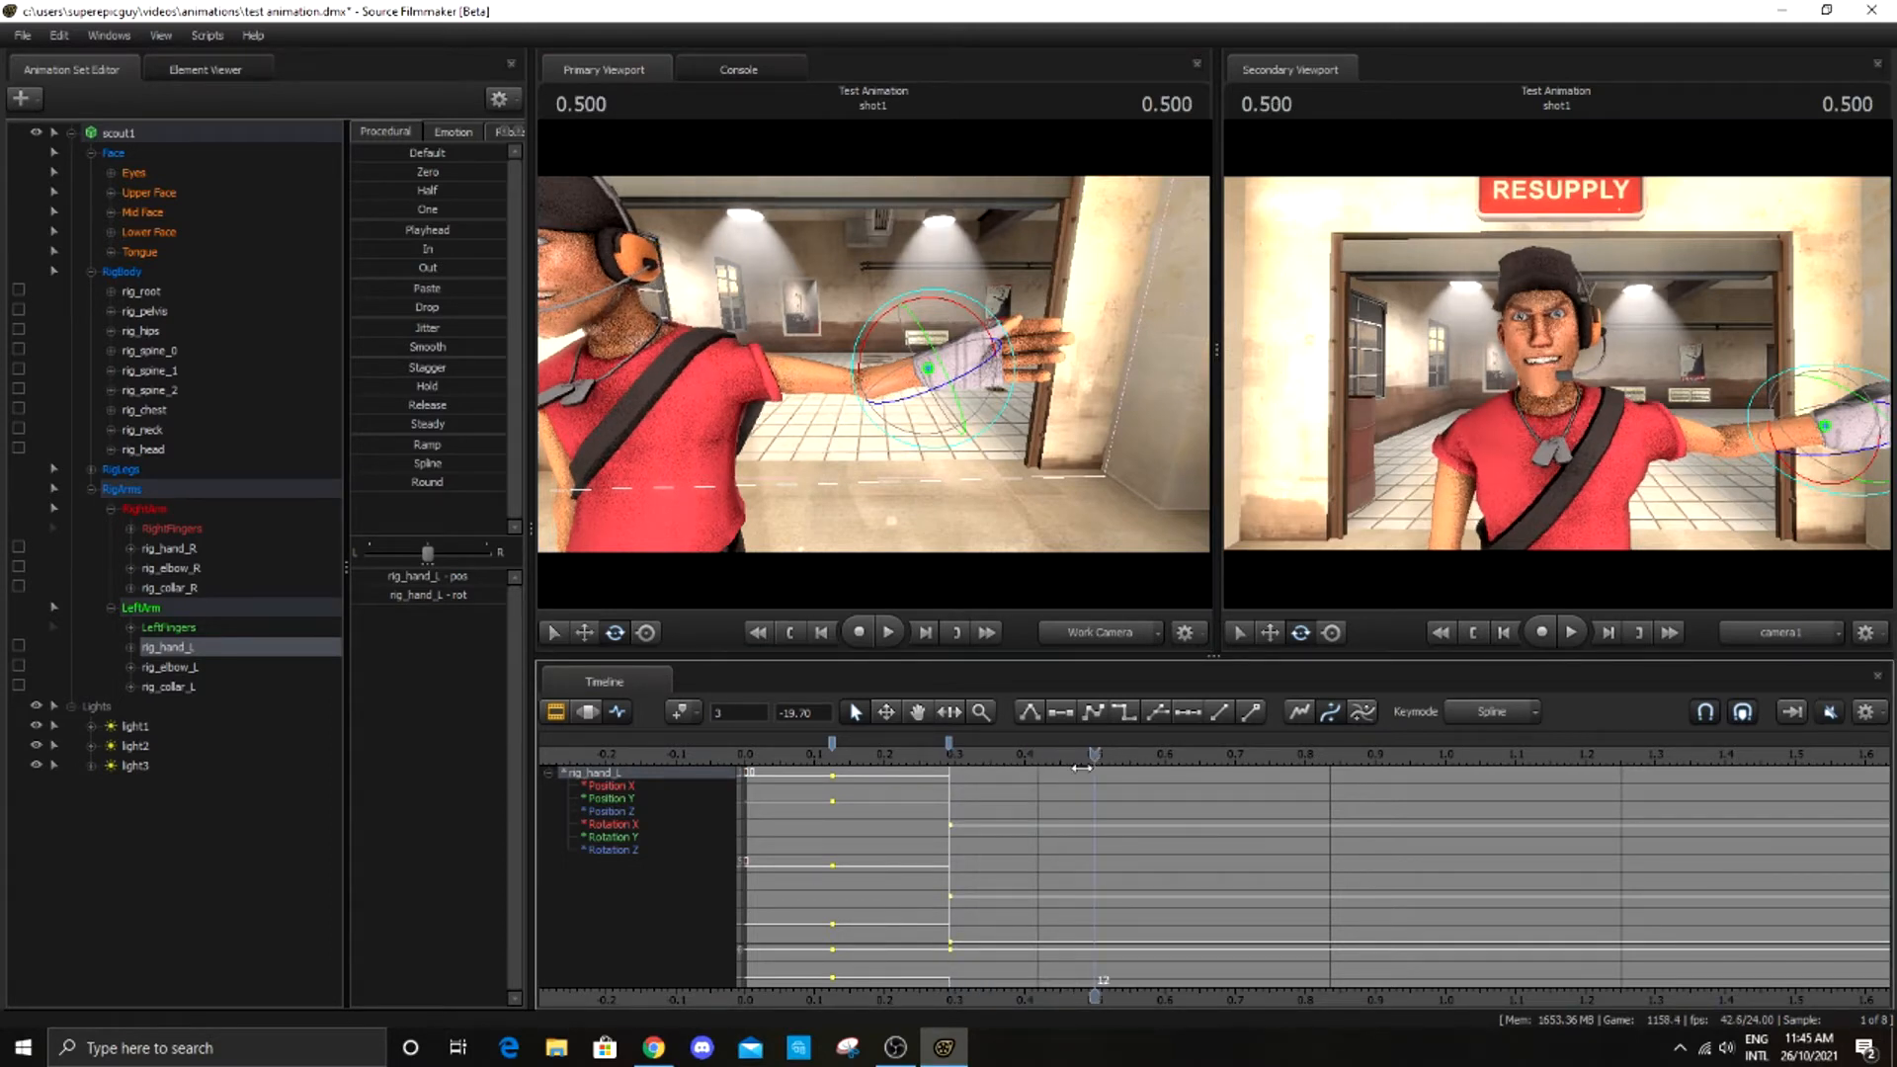
{"action": "left_click_drag", "start_coordinate": [1053, 754], "coordinate": [1095, 753]}
{"action": "left_click", "coordinate": [680, 711]}
{"action": "left_click_drag", "start_coordinate": [978, 340], "coordinate": [973, 423]}
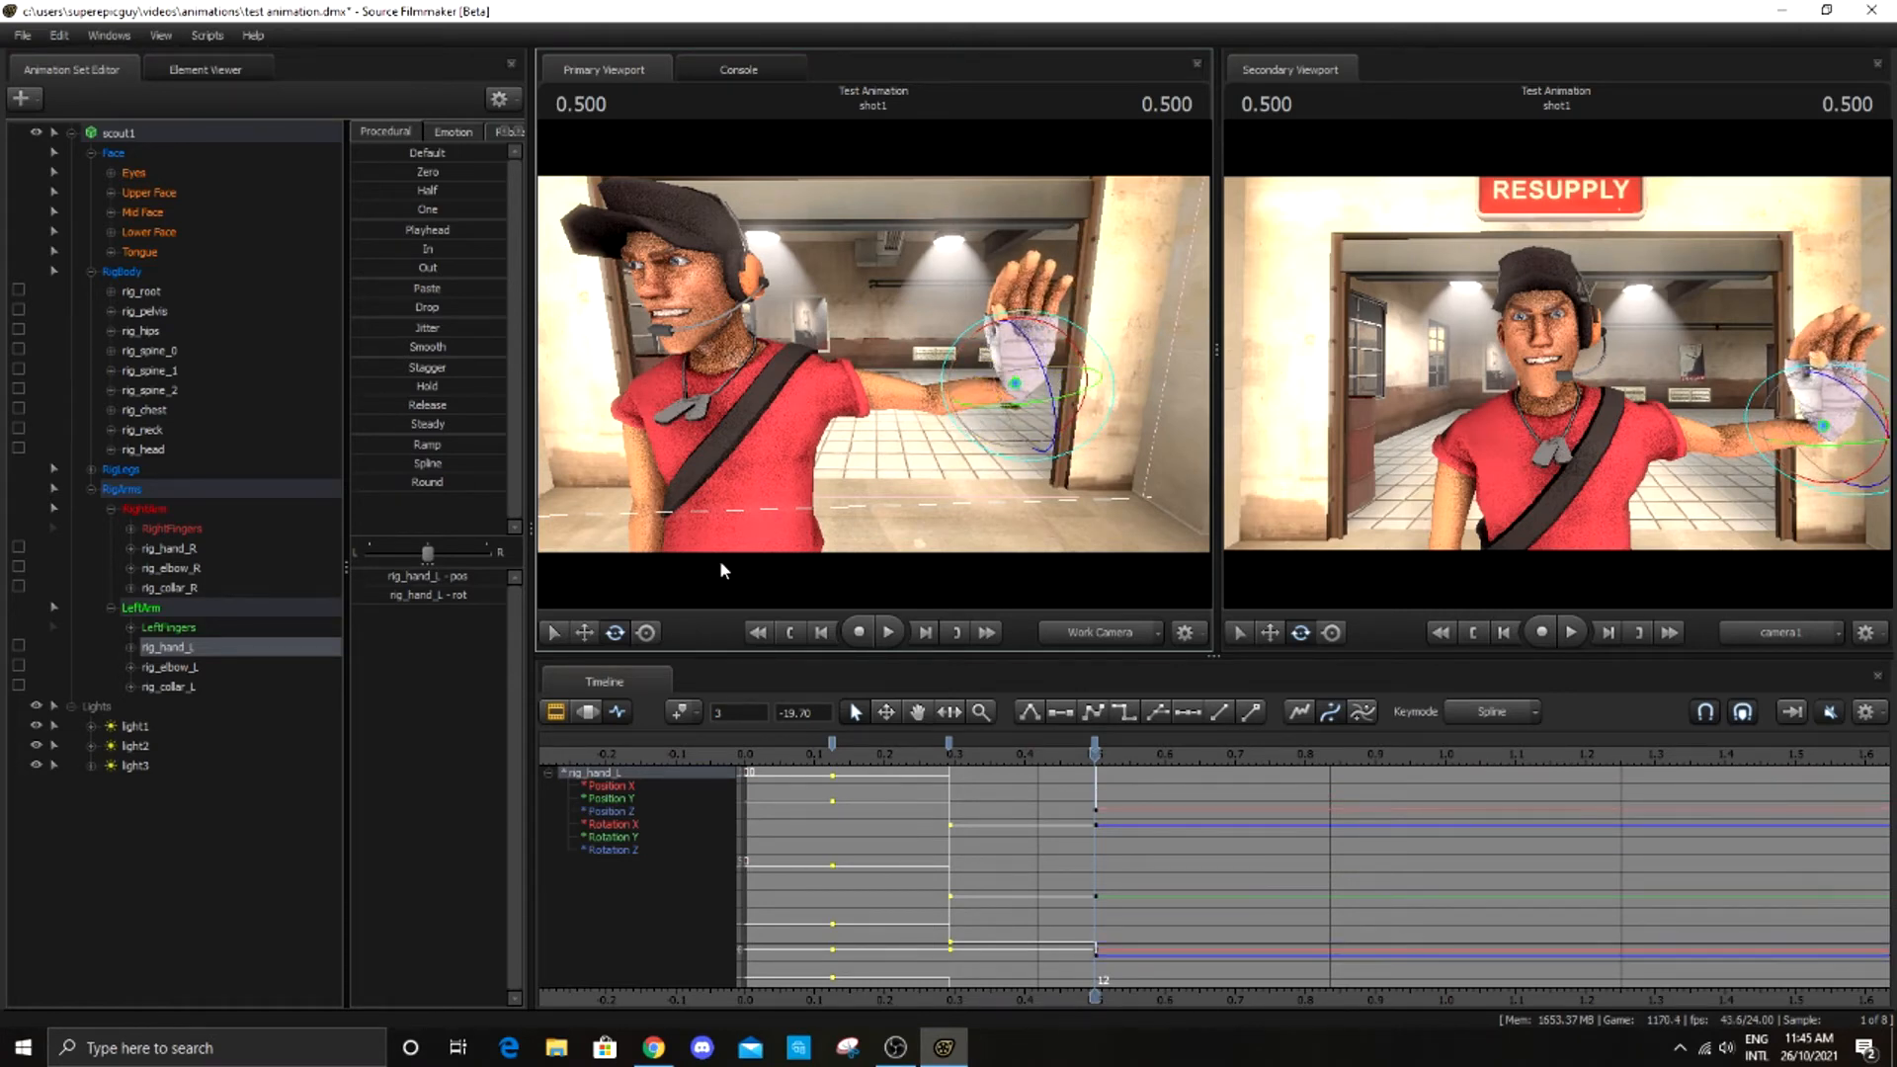
Move rig_hand_L at 0.500 seconds up beside and above Scout's head and tilt the hand inward over his cap
{"action": "left_click", "coordinate": [585, 632]}
{"action": "left_click_drag", "start_coordinate": [1075, 364], "coordinate": [873, 178]}
{"action": "mouse_move", "coordinate": [873, 363]}
{"action": "left_mouse_down"}
{"action": "mouse_move", "coordinate": [871, 348]}
{"action": "mouse_move", "coordinate": [882, 362]}
{"action": "left_mouse_up"}
{"action": "left_click", "coordinate": [614, 633]}
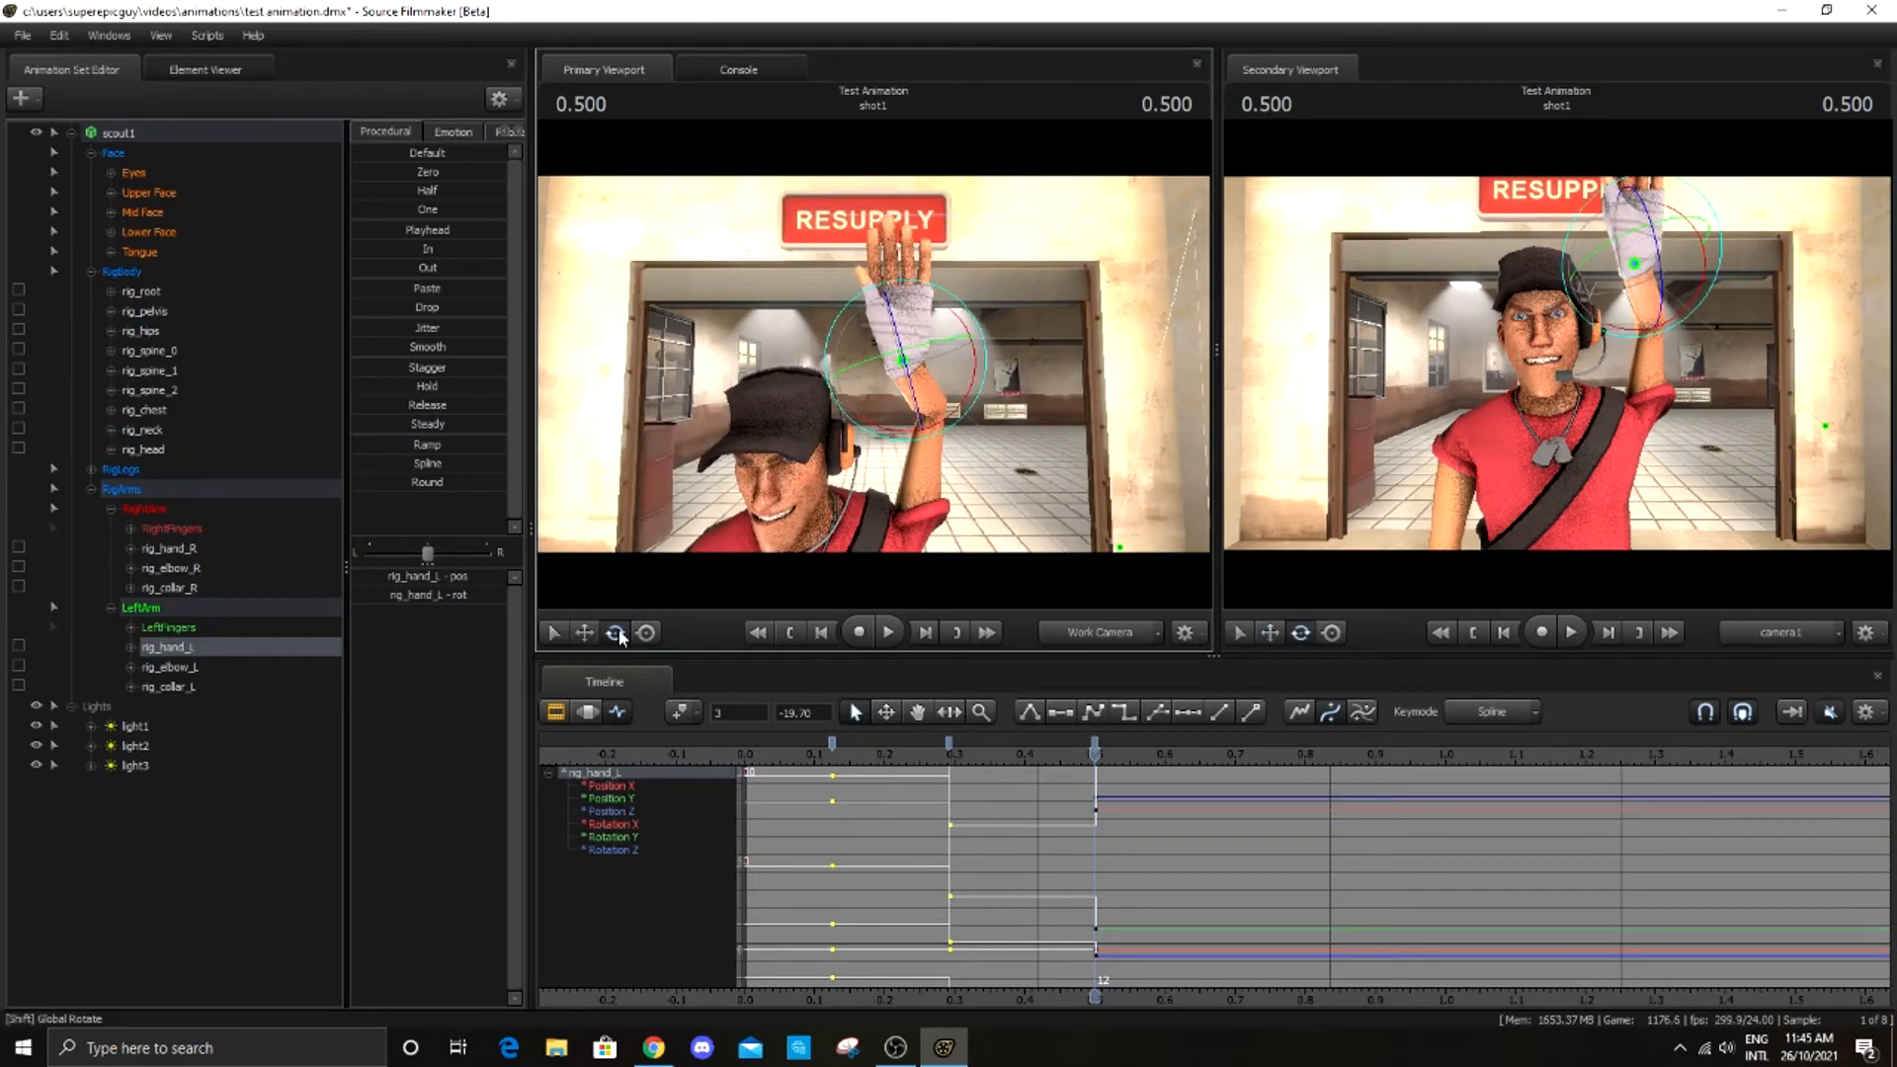
{"action": "left_click_drag", "start_coordinate": [963, 420], "coordinate": [996, 468]}
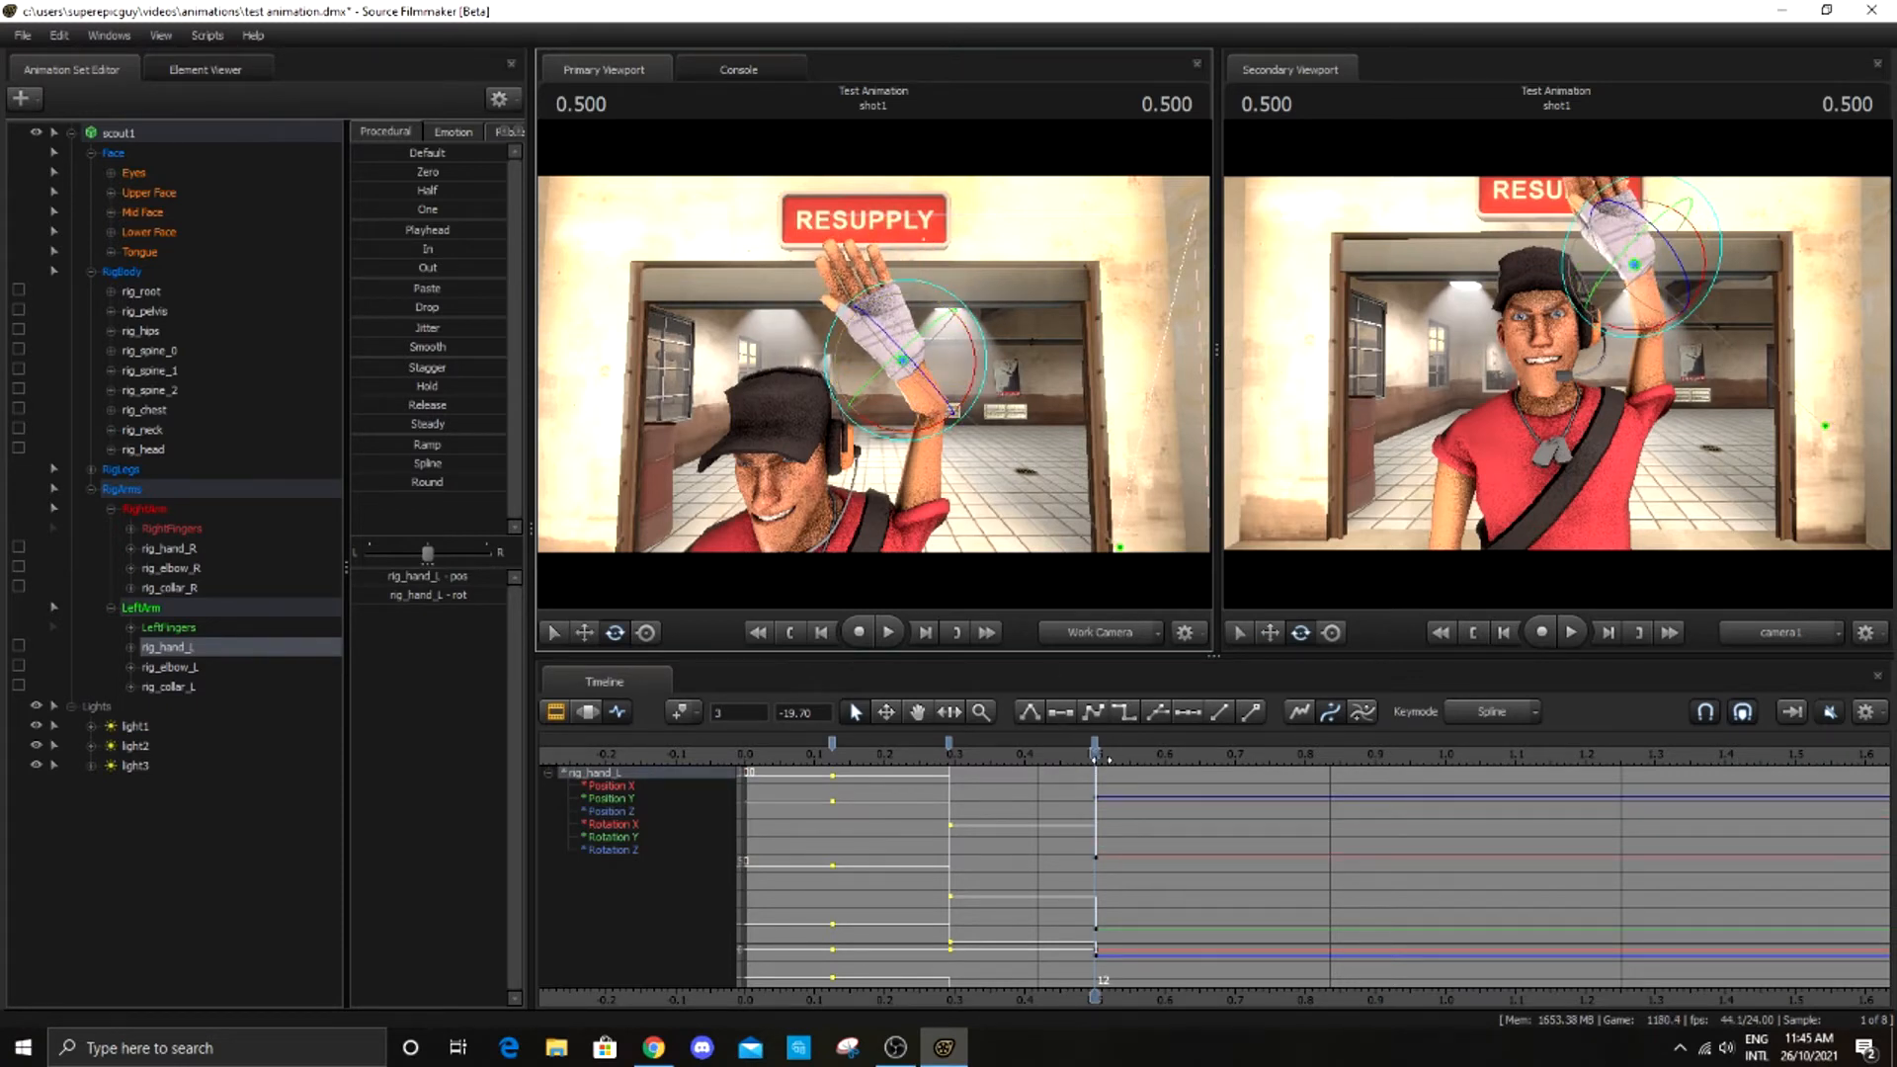
Add rig_elbow_L keyframes at 0.291 and 0.500 seconds, and move the elbow control outward at 0.500 so the raised arm bends sideways
{"action": "left_click_drag", "start_coordinate": [1094, 756], "coordinate": [949, 756]}
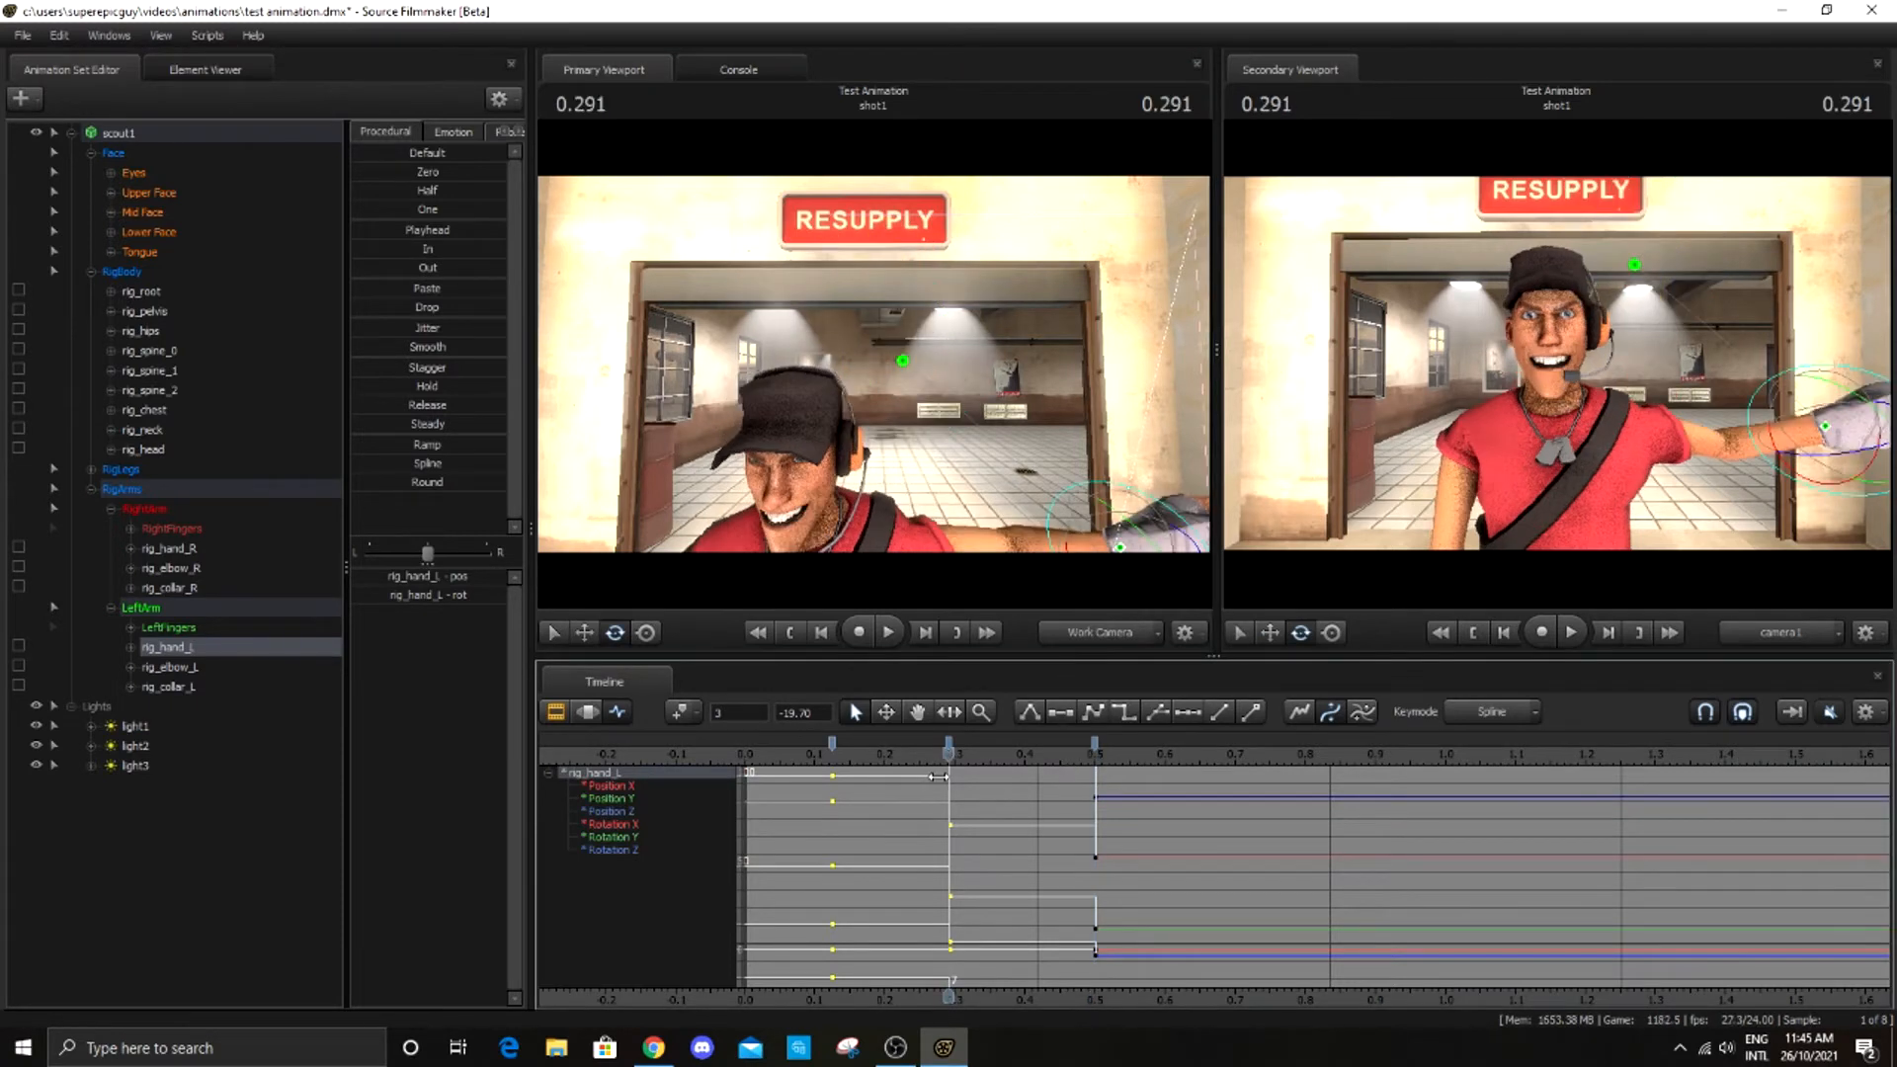
{"action": "left_click", "coordinate": [211, 670]}
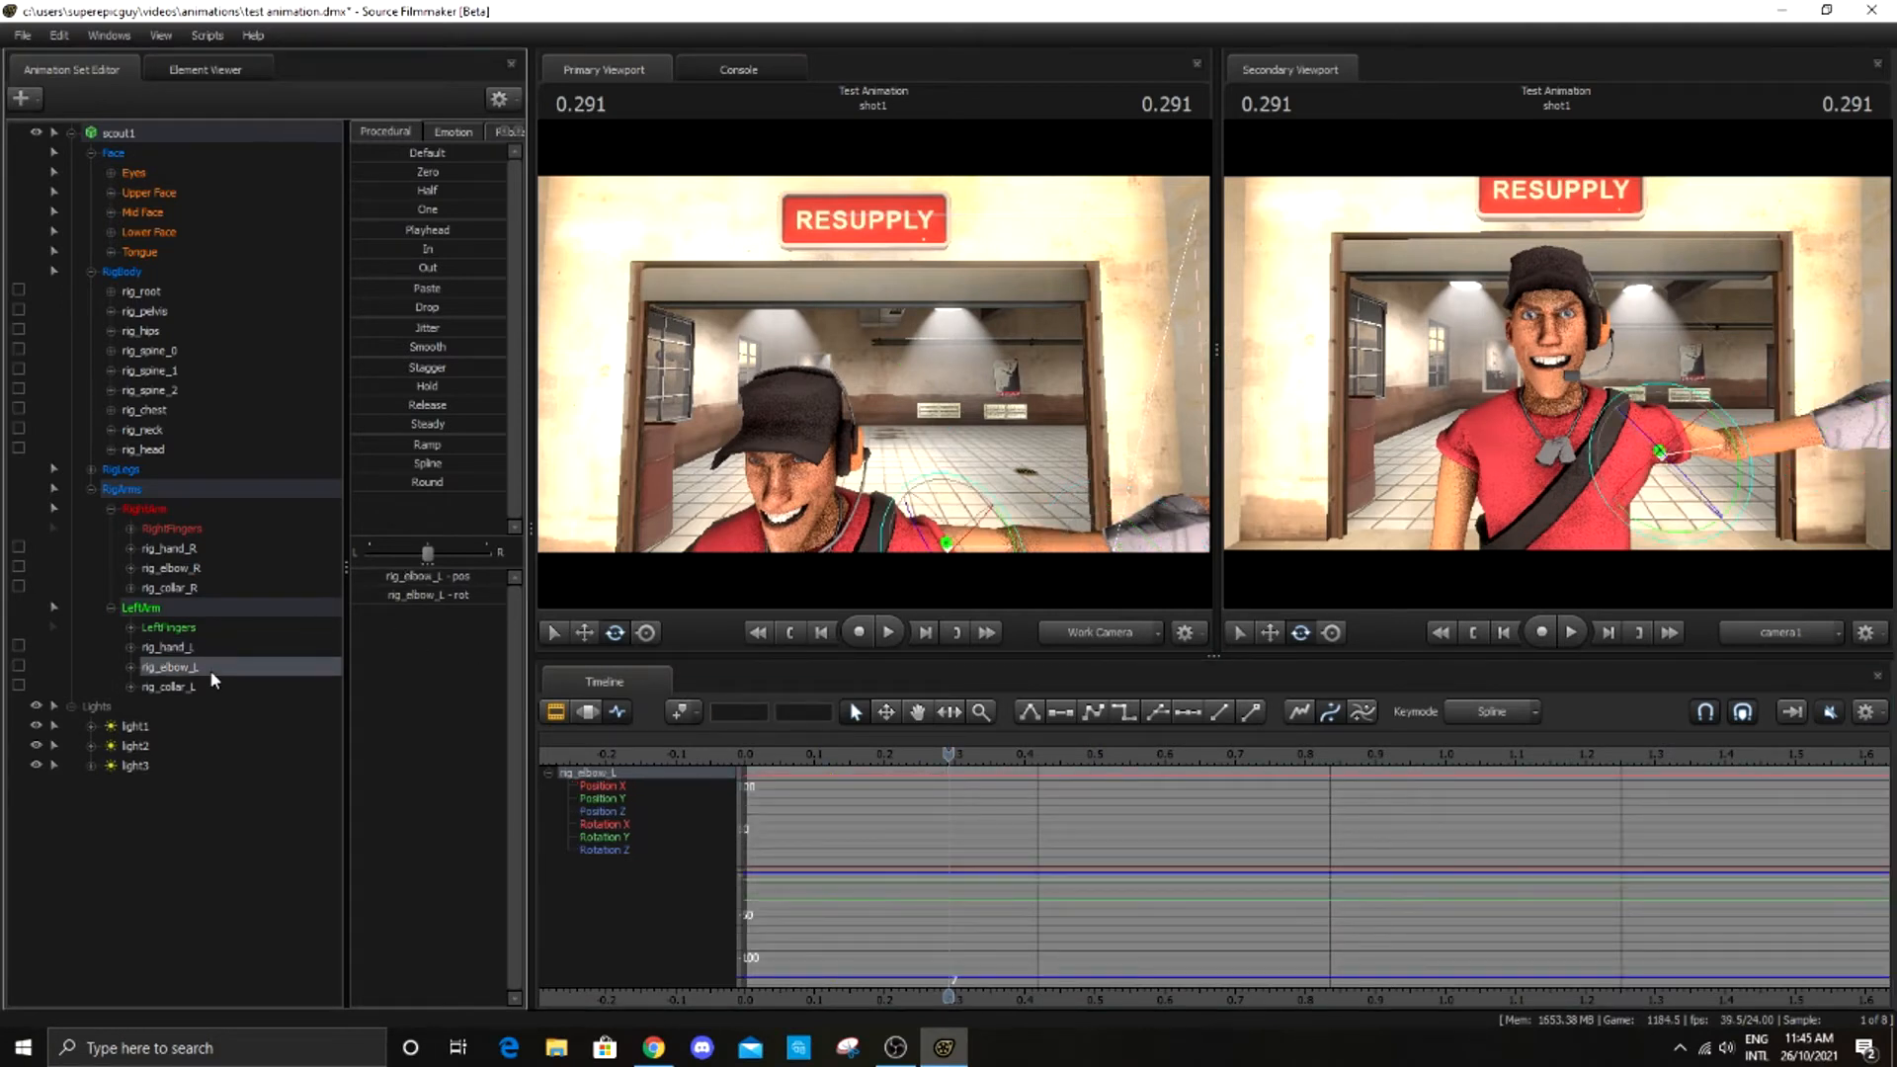
{"action": "left_click", "coordinate": [681, 712]}
{"action": "left_click_drag", "start_coordinate": [951, 755], "coordinate": [1087, 758]}
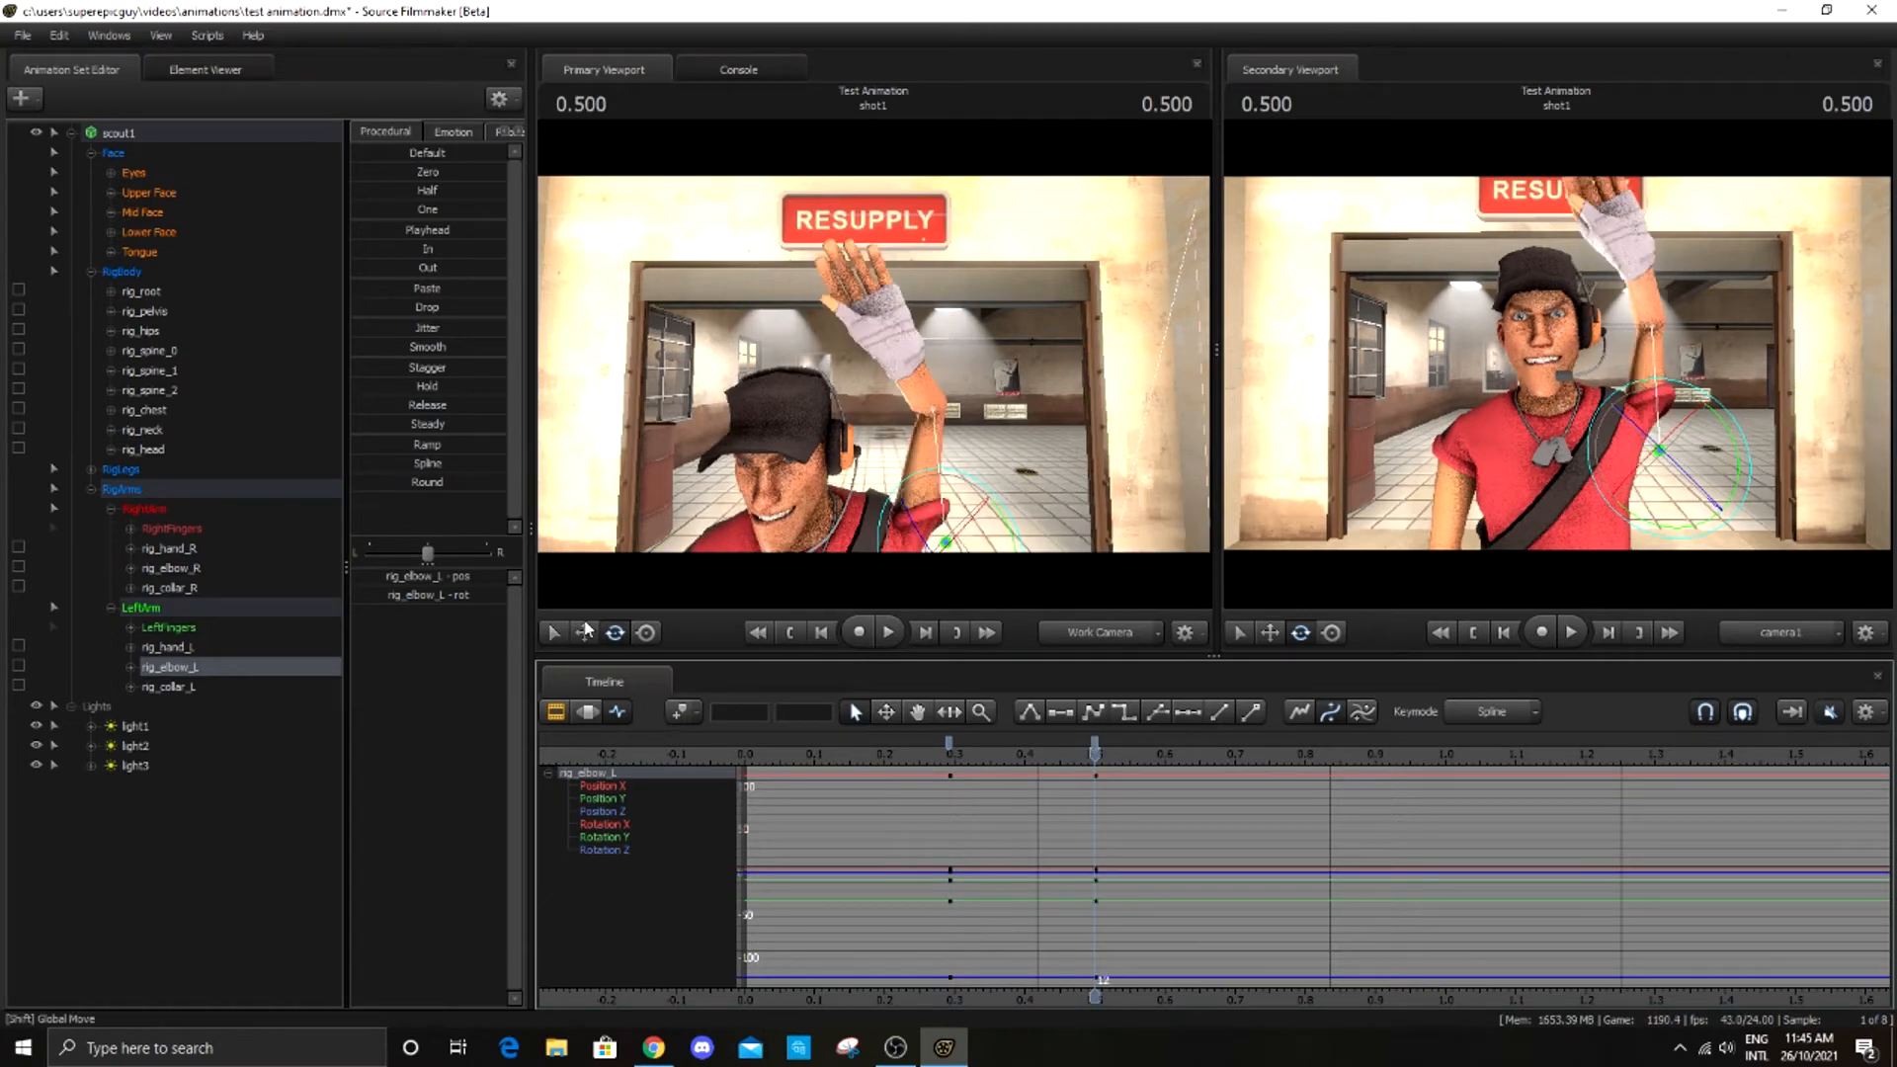
{"action": "left_click", "coordinate": [585, 632]}
{"action": "left_click_drag", "start_coordinate": [933, 444], "coordinate": [816, 460]}
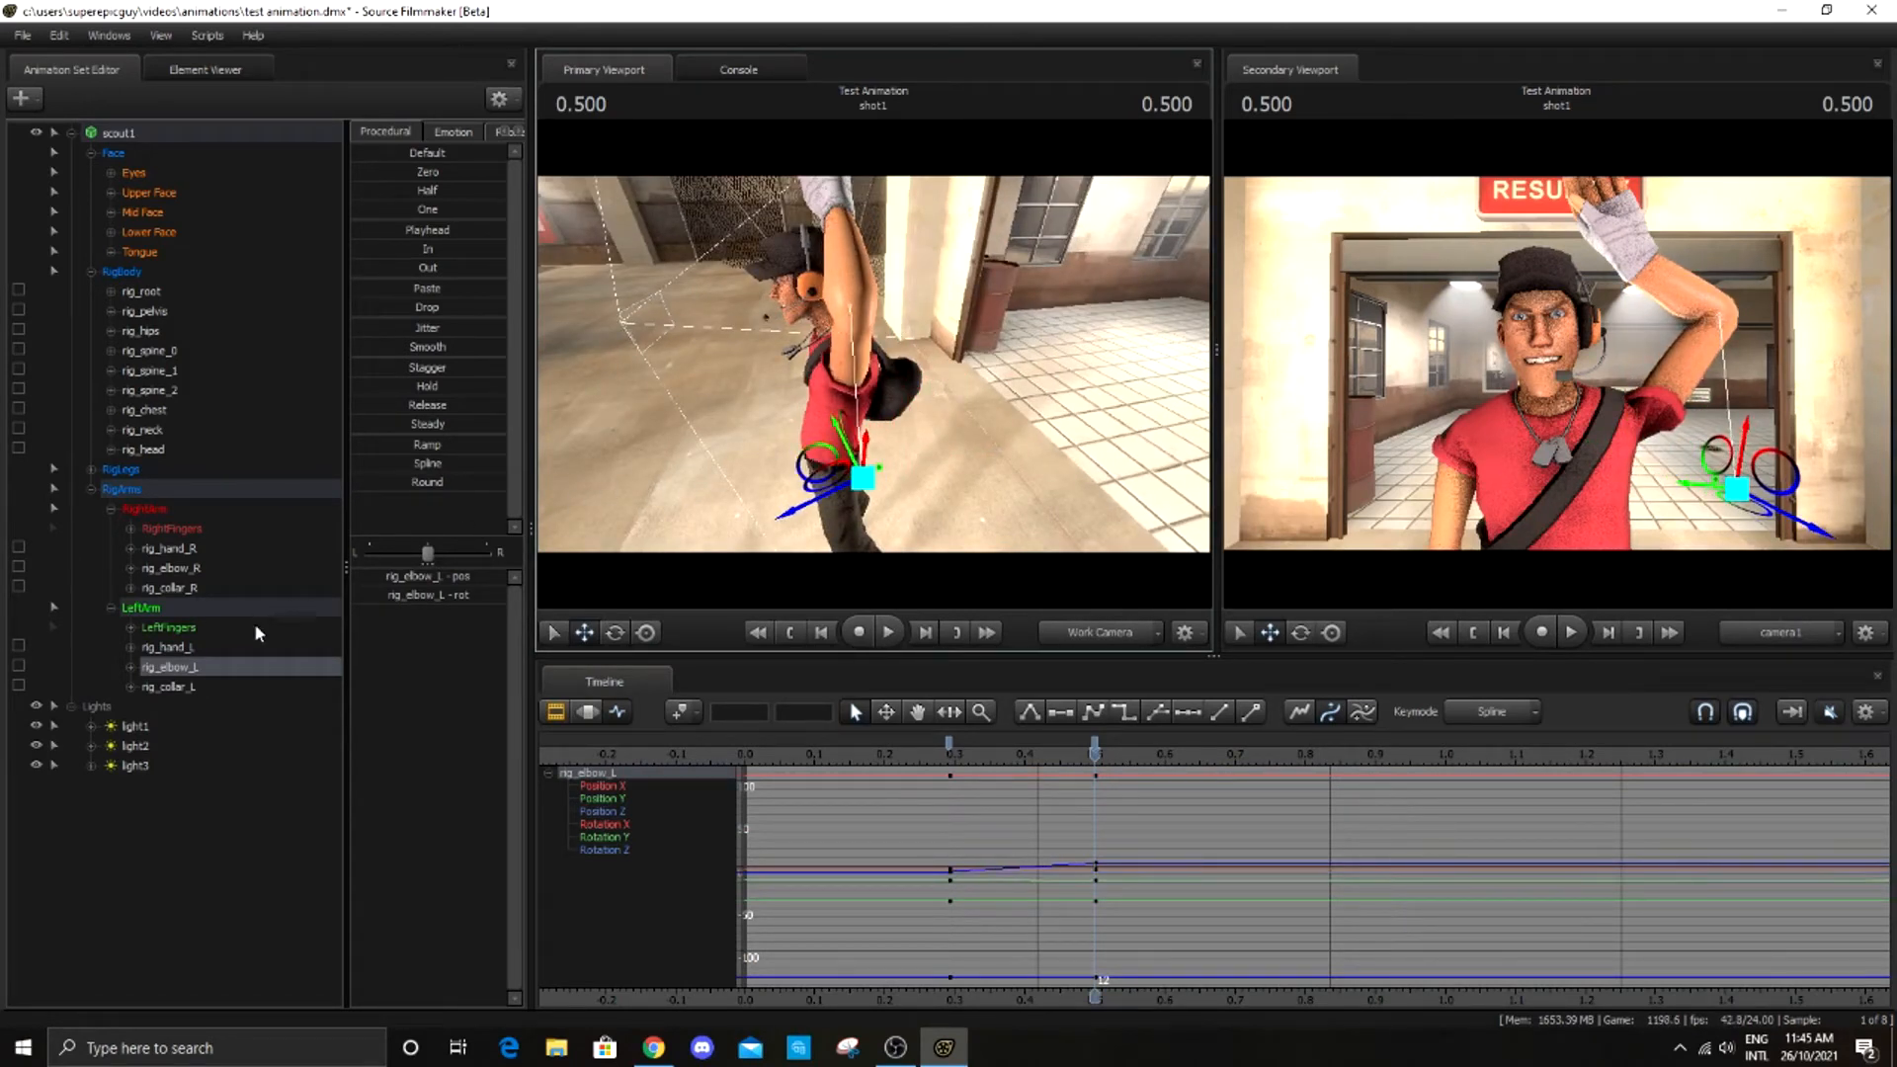
Shift rig_hand_L slightly outward at 0.500 seconds and add hand keyframes at 0.625 and 0.833 seconds
{"action": "left_click", "coordinate": [228, 649]}
{"action": "left_click_drag", "start_coordinate": [850, 395], "coordinate": [952, 293]}
{"action": "key", "text": "w"}
{"action": "left_click_drag", "start_coordinate": [1100, 754], "coordinate": [1185, 755]}
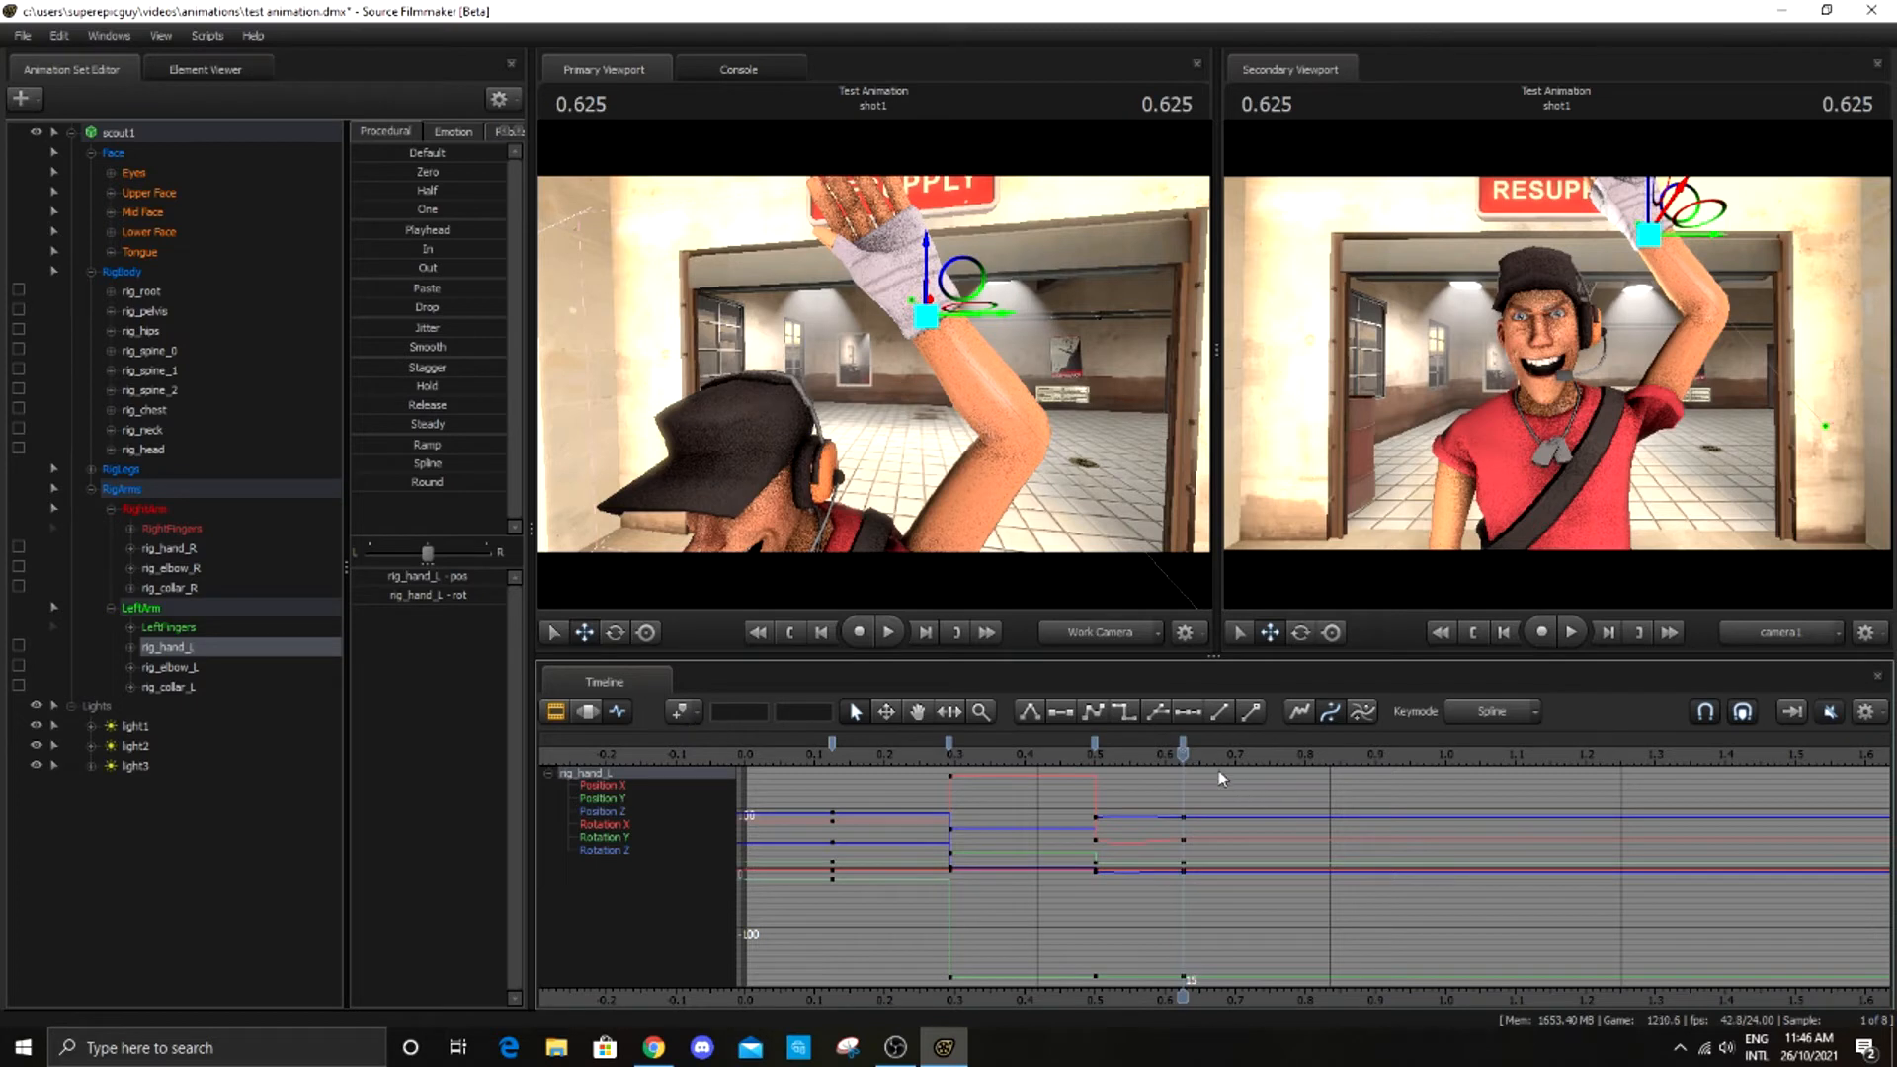
{"action": "left_click_drag", "start_coordinate": [1182, 756], "coordinate": [1329, 756]}
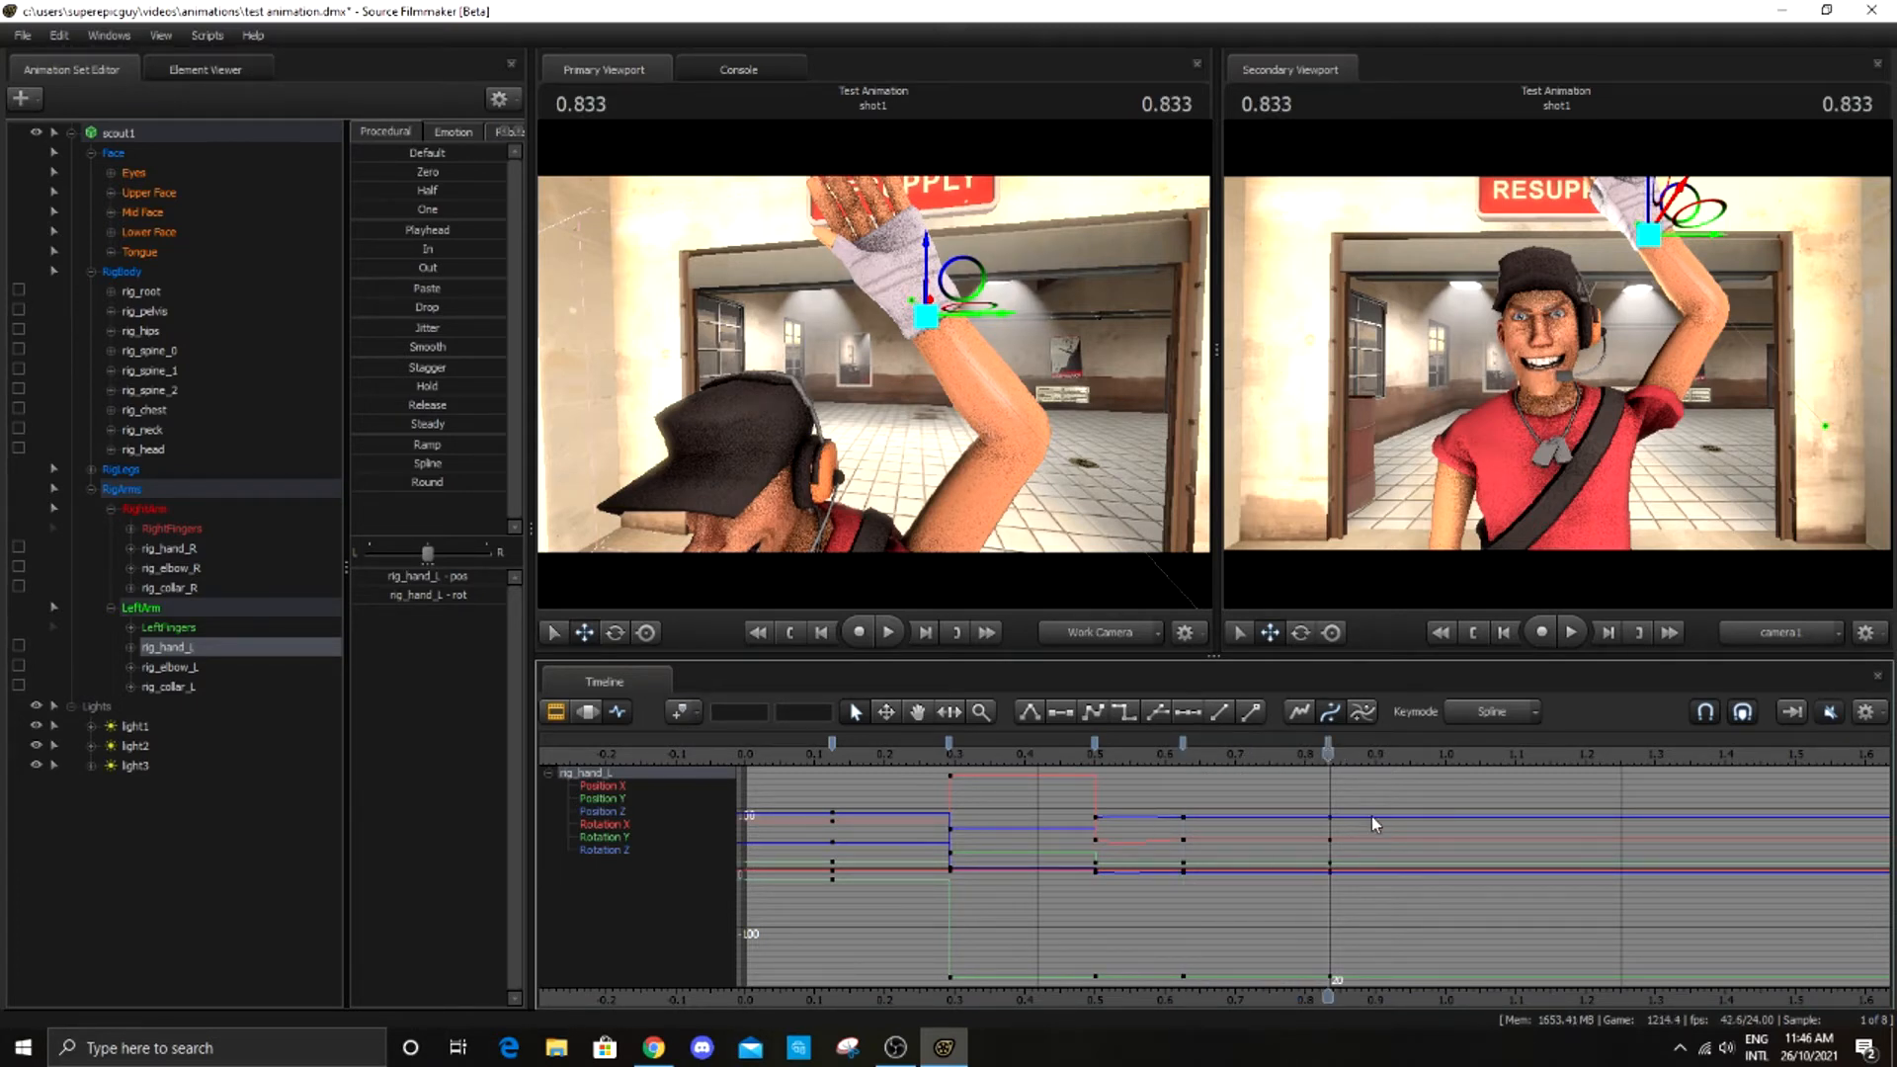
Make the 0.625 and 0.833-second hand keys stepped, and at 0.833 move rig_hand_L outward and rotate it upright for the wave
{"action": "left_click_drag", "start_coordinate": [1410, 770], "coordinate": [1144, 1011]}
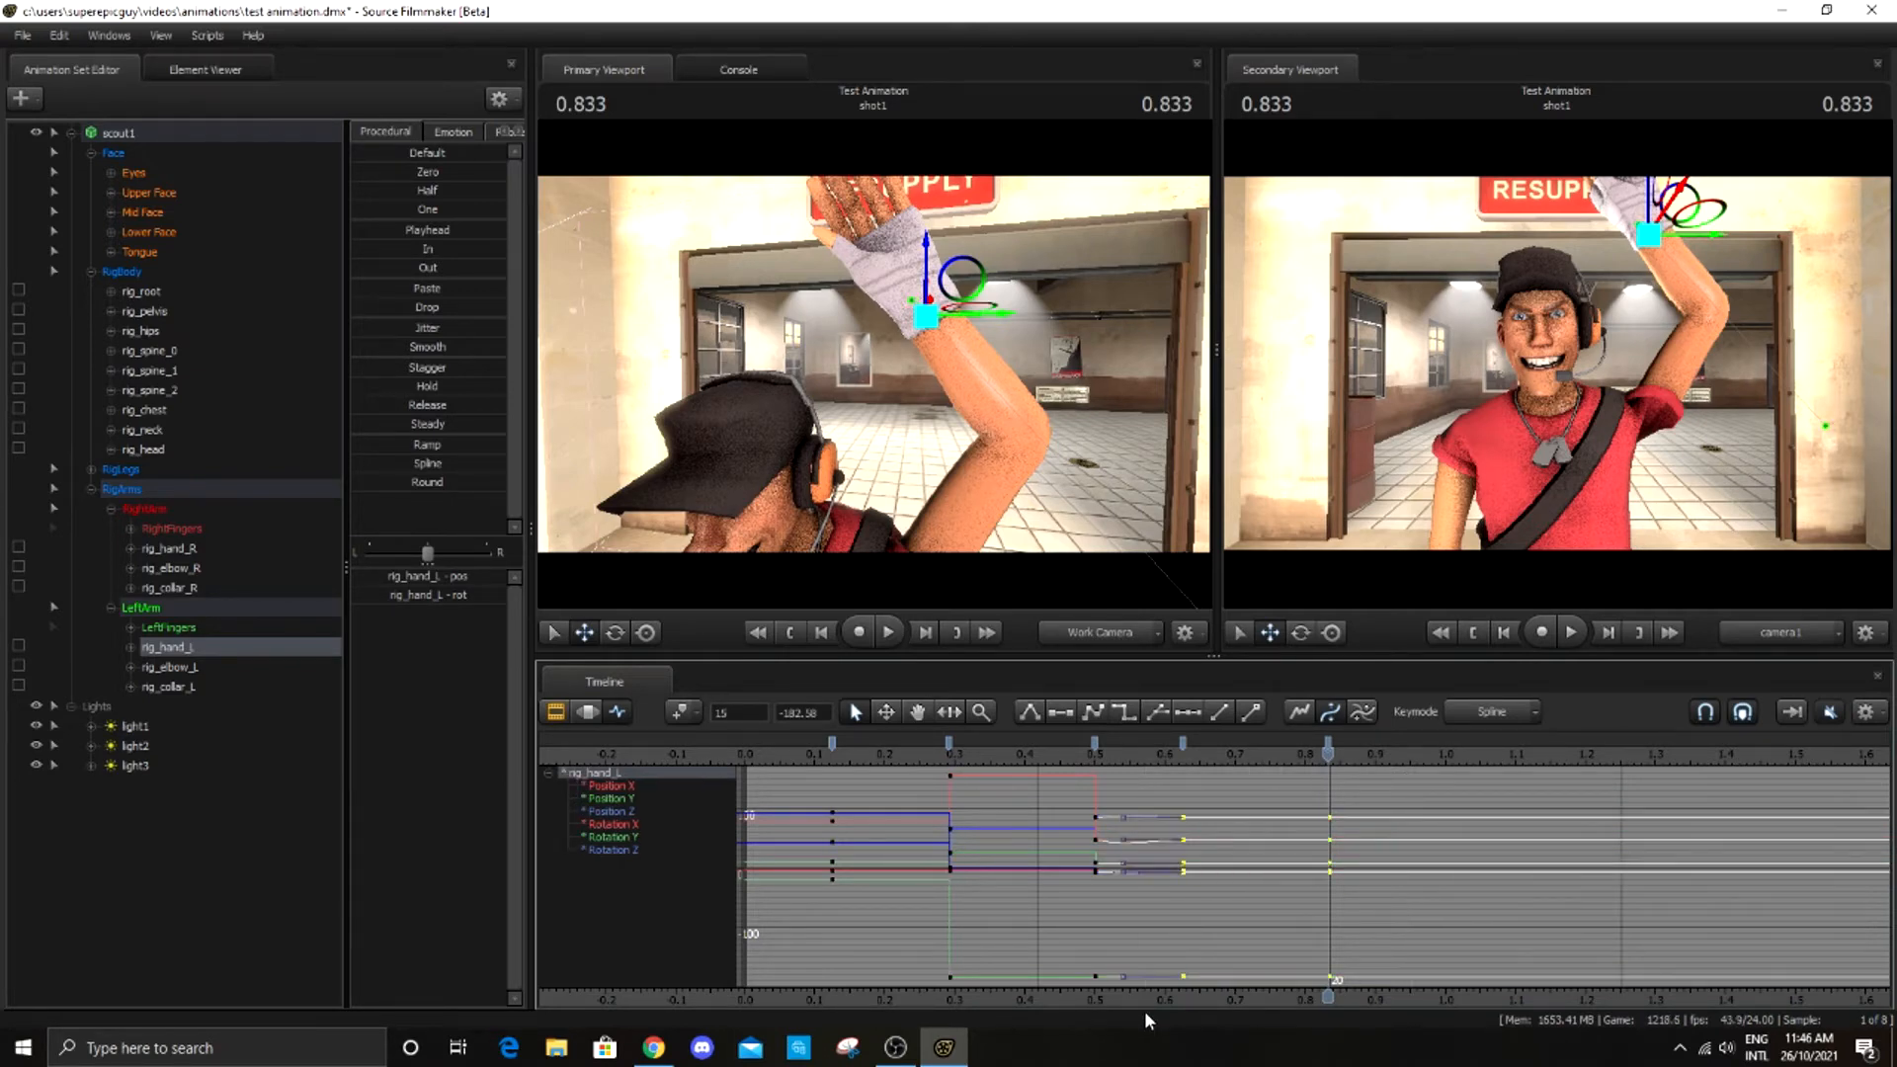
{"action": "left_click_drag", "start_coordinate": [1136, 408], "coordinate": [1170, 418]}
{"action": "key", "text": "s"}
{"action": "left_click_drag", "start_coordinate": [873, 363], "coordinate": [687, 581]}
{"action": "left_click", "coordinate": [615, 632]}
{"action": "key", "text": "d"}
{"action": "key", "text": "w"}
{"action": "left_click", "coordinate": [587, 634]}
{"action": "mouse_move", "coordinate": [923, 332]}
{"action": "left_mouse_down"}
{"action": "mouse_move", "coordinate": [965, 347]}
{"action": "mouse_move", "coordinate": [885, 364]}
{"action": "mouse_move", "coordinate": [969, 361]}
{"action": "mouse_move", "coordinate": [953, 355]}
{"action": "left_mouse_up"}
{"action": "key", "text": "d"}
{"action": "key", "text": "a"}
{"action": "key", "text": "s"}
{"action": "key", "text": "w"}
{"action": "key", "text": "d"}
{"action": "key", "text": "w"}
{"action": "key", "text": "s"}
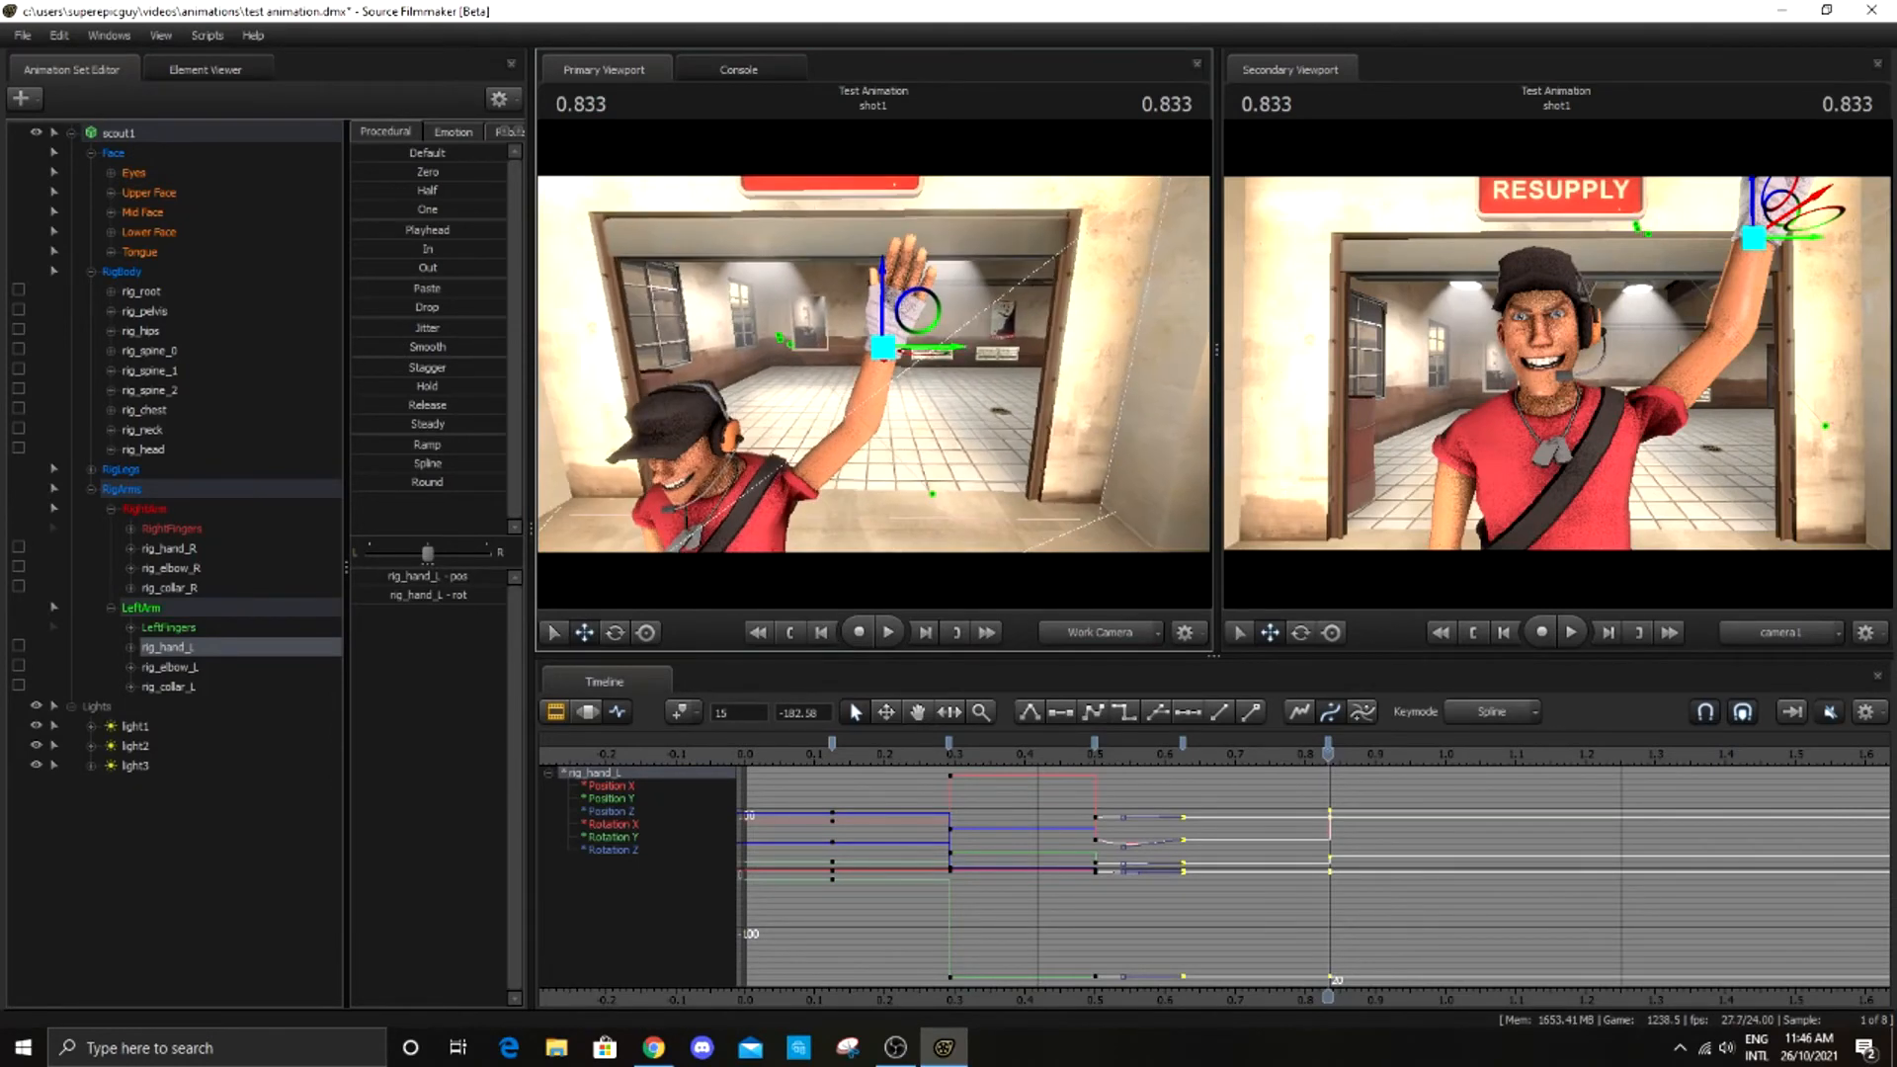
Add a rig_hand_L keyframe at 1.041 seconds, moving the hand back toward the head and tilting it inward
{"action": "left_click_drag", "start_coordinate": [1329, 754], "coordinate": [1464, 758]}
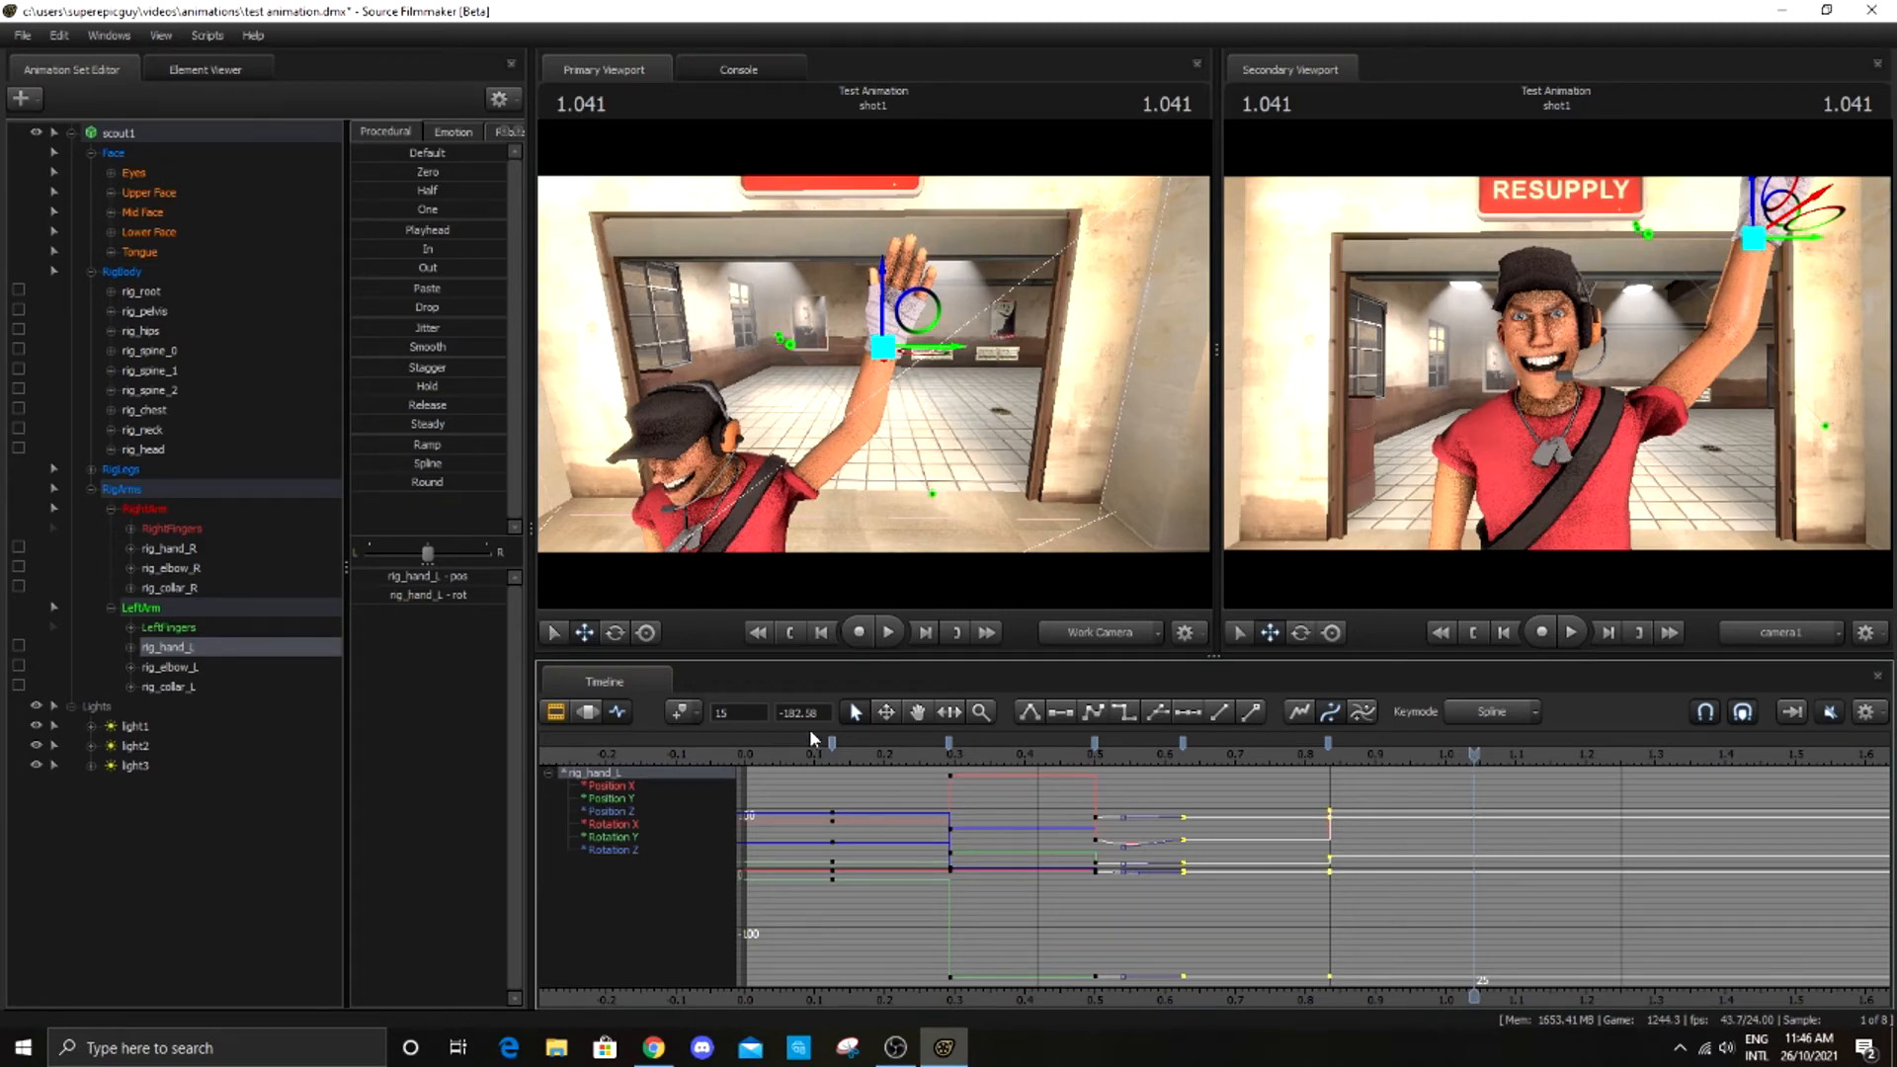
{"action": "left_click", "coordinate": [679, 714]}
{"action": "left_click_drag", "start_coordinate": [931, 514], "coordinate": [950, 504]}
{"action": "left_click_drag", "start_coordinate": [1042, 346], "coordinate": [882, 404]}
{"action": "left_click", "coordinate": [614, 632]}
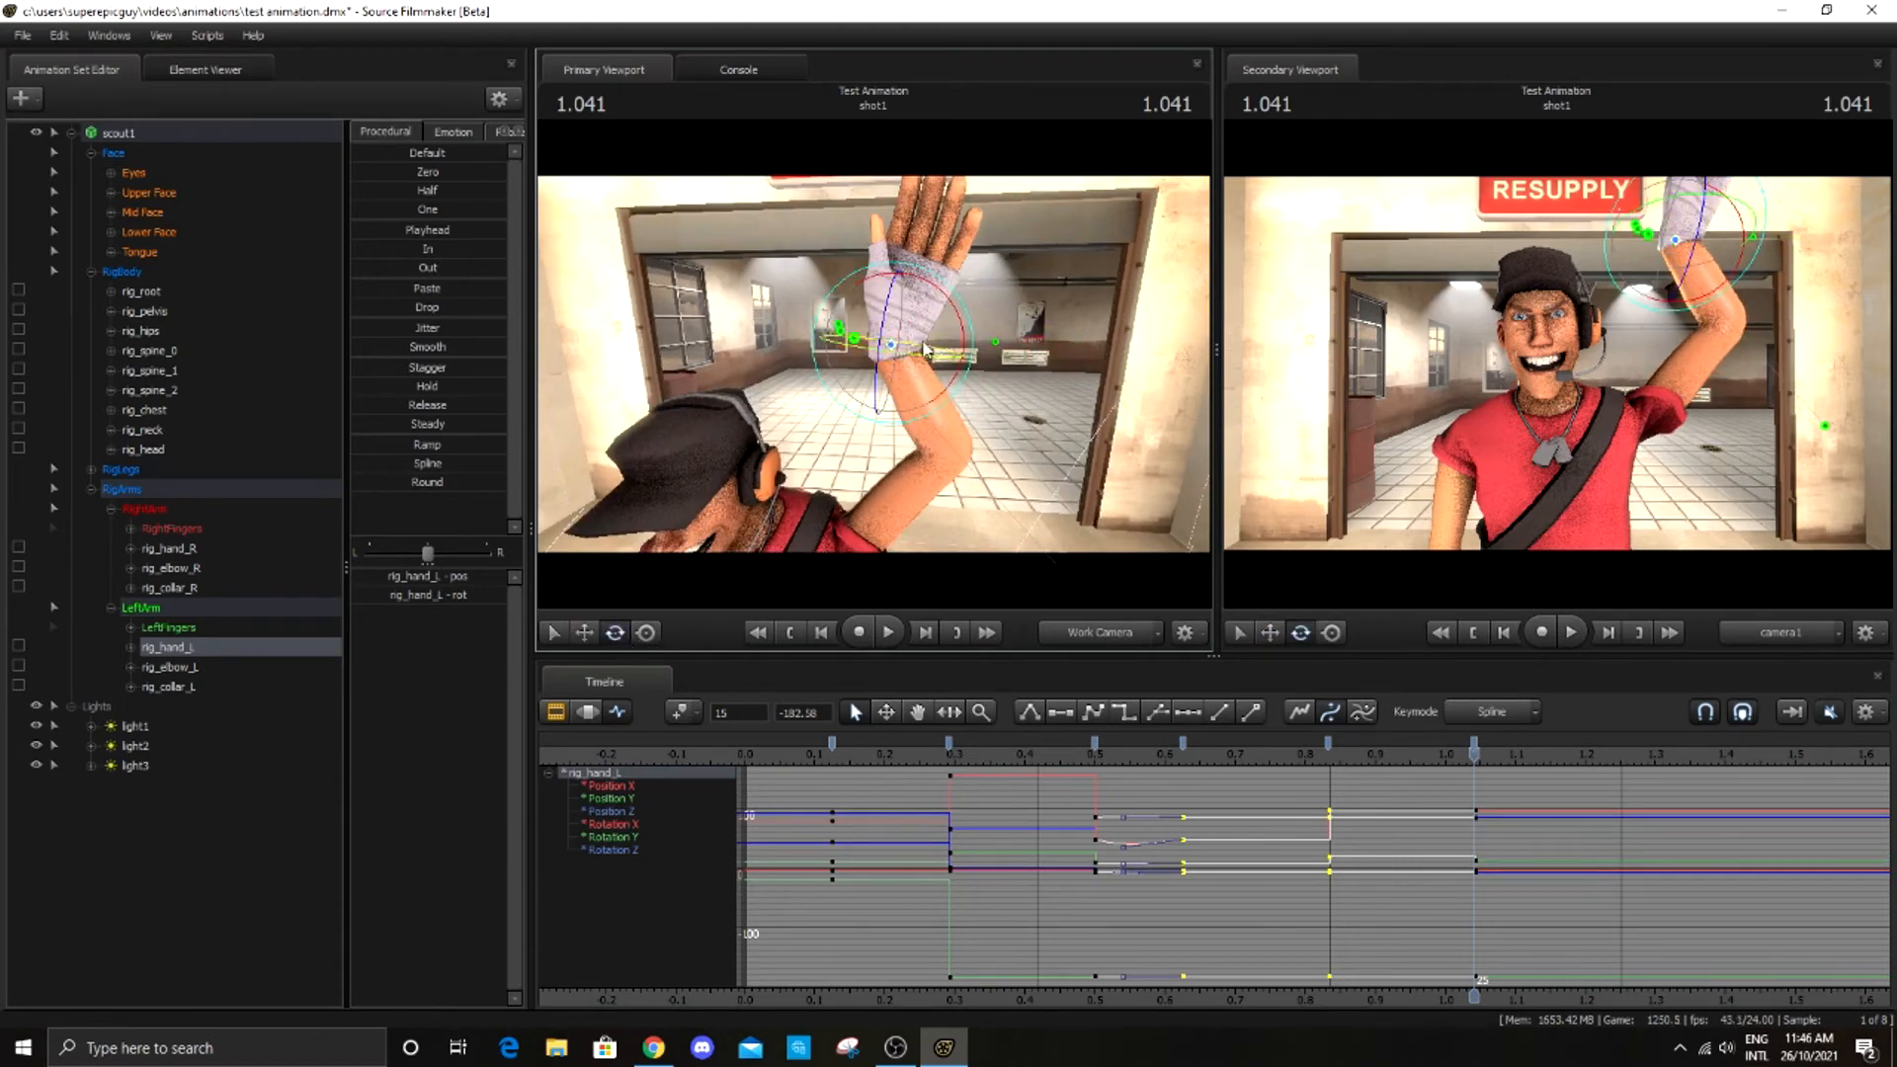
{"action": "left_click_drag", "start_coordinate": [948, 297], "coordinate": [886, 287]}
Add a rig_hand_L key at 1.250 seconds, make it and the 1.041 key stepped, and pose the hand outward and upright
{"action": "left_click_drag", "start_coordinate": [1477, 758], "coordinate": [1635, 765]}
{"action": "left_click", "coordinate": [679, 714]}
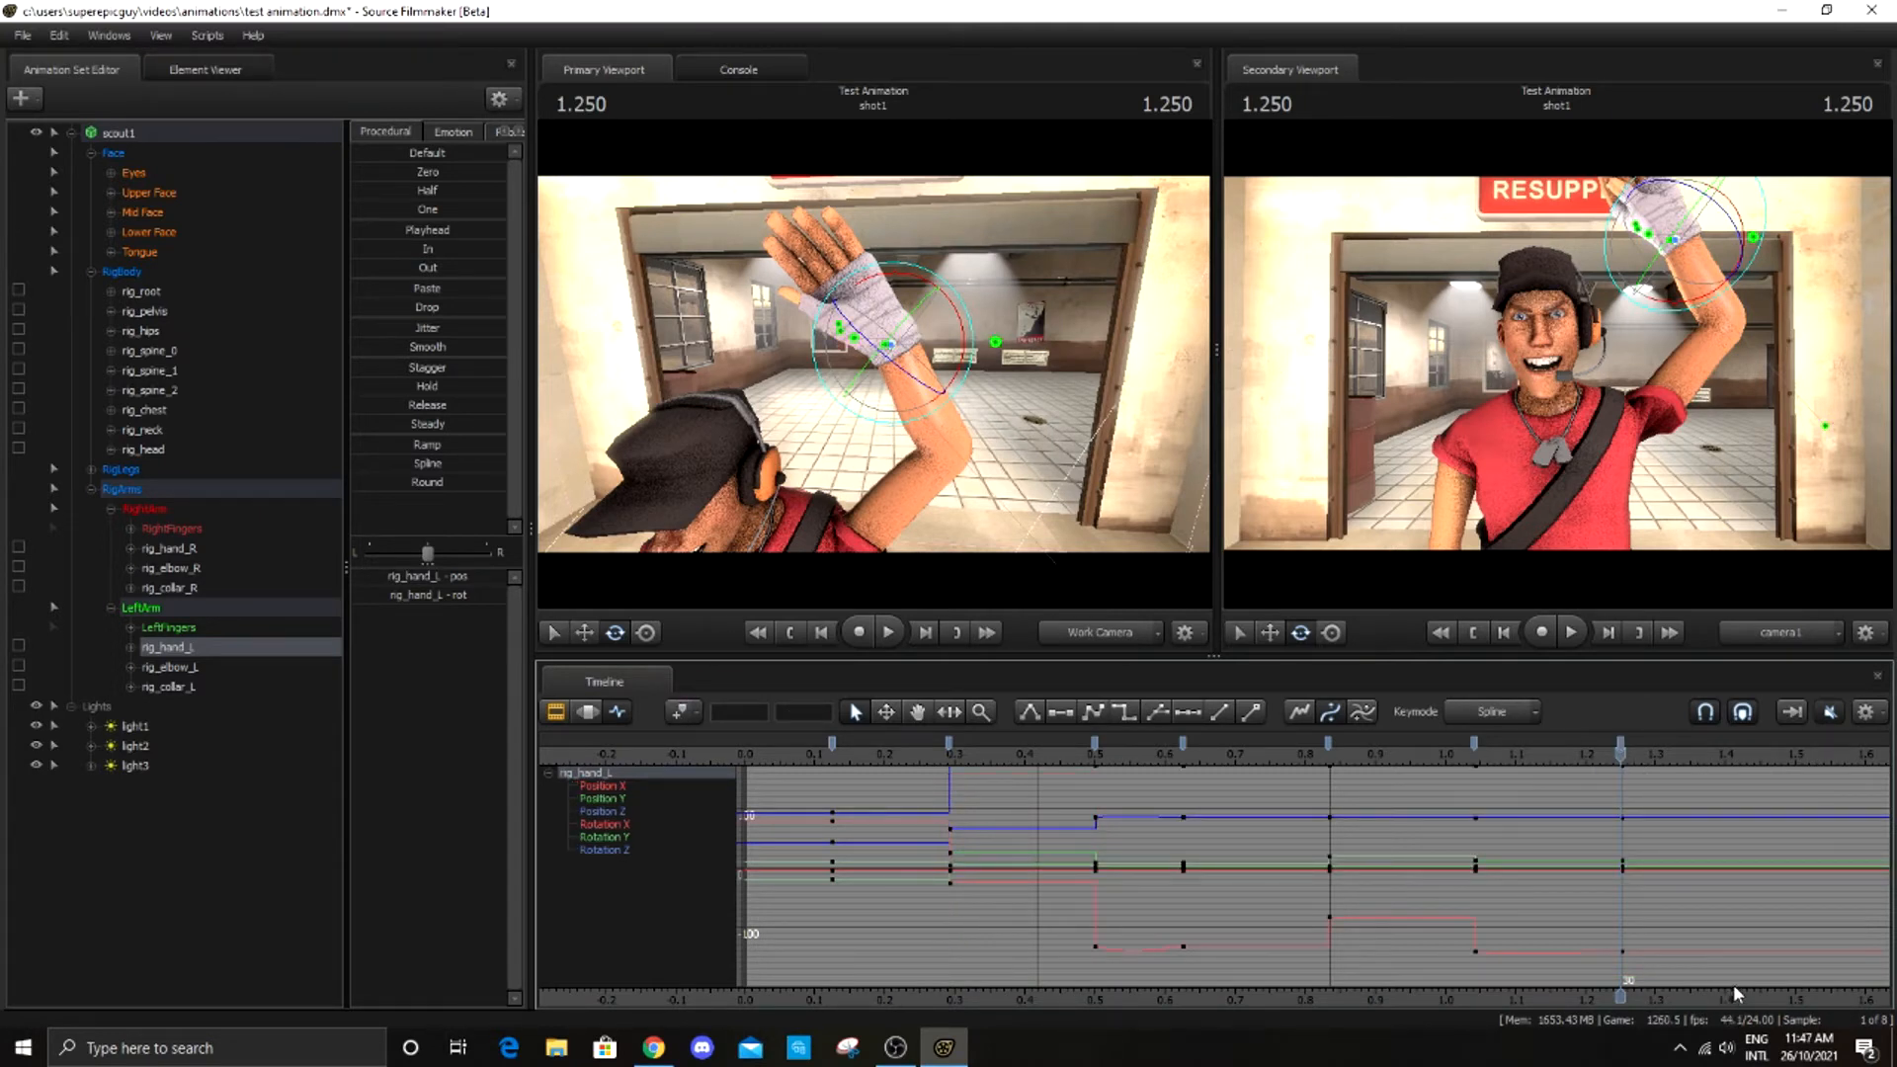
{"action": "left_click_drag", "start_coordinate": [1439, 743], "coordinate": [1439, 743]}
{"action": "key", "text": "4"}
{"action": "left_click_drag", "start_coordinate": [1047, 433], "coordinate": [1097, 405]}
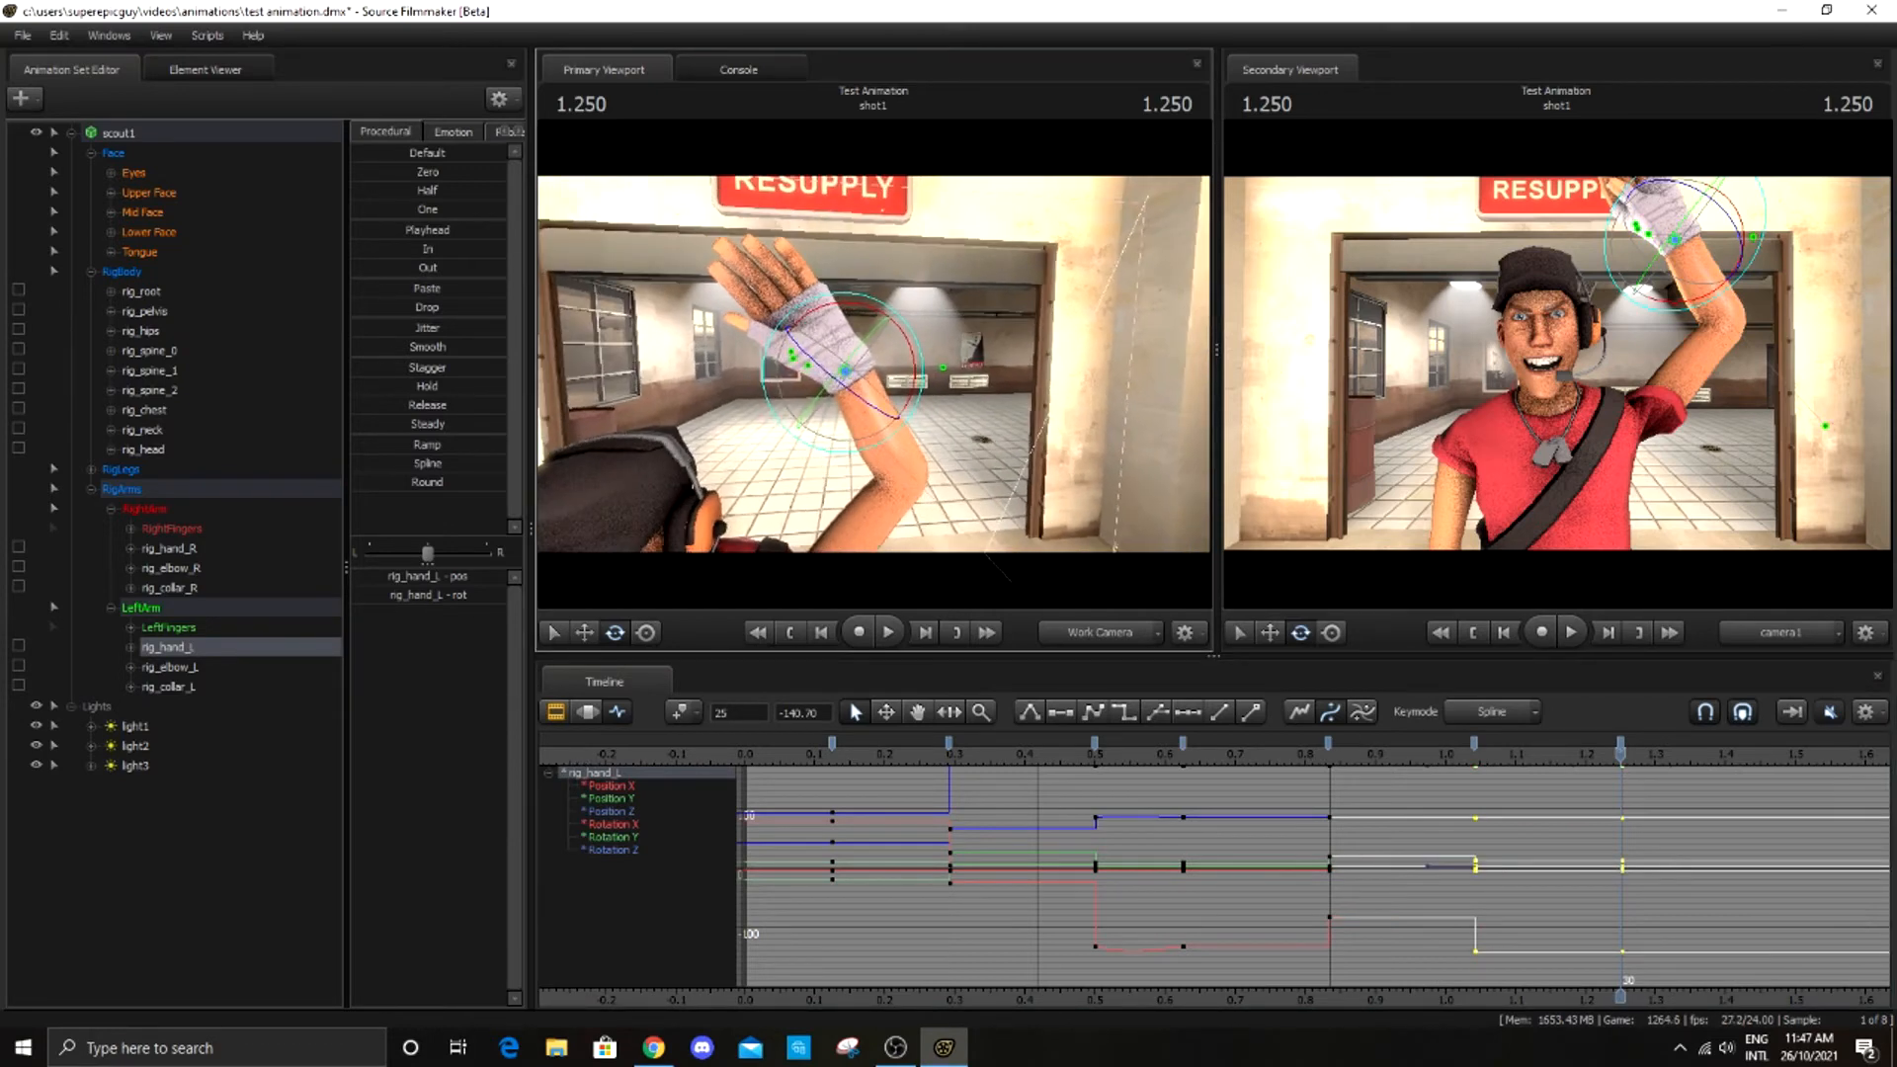
{"action": "left_click_drag", "start_coordinate": [907, 338], "coordinate": [919, 413]}
{"action": "left_click", "coordinate": [584, 633]}
{"action": "key", "text": "w"}
{"action": "left_click_drag", "start_coordinate": [820, 361], "coordinate": [924, 359]}
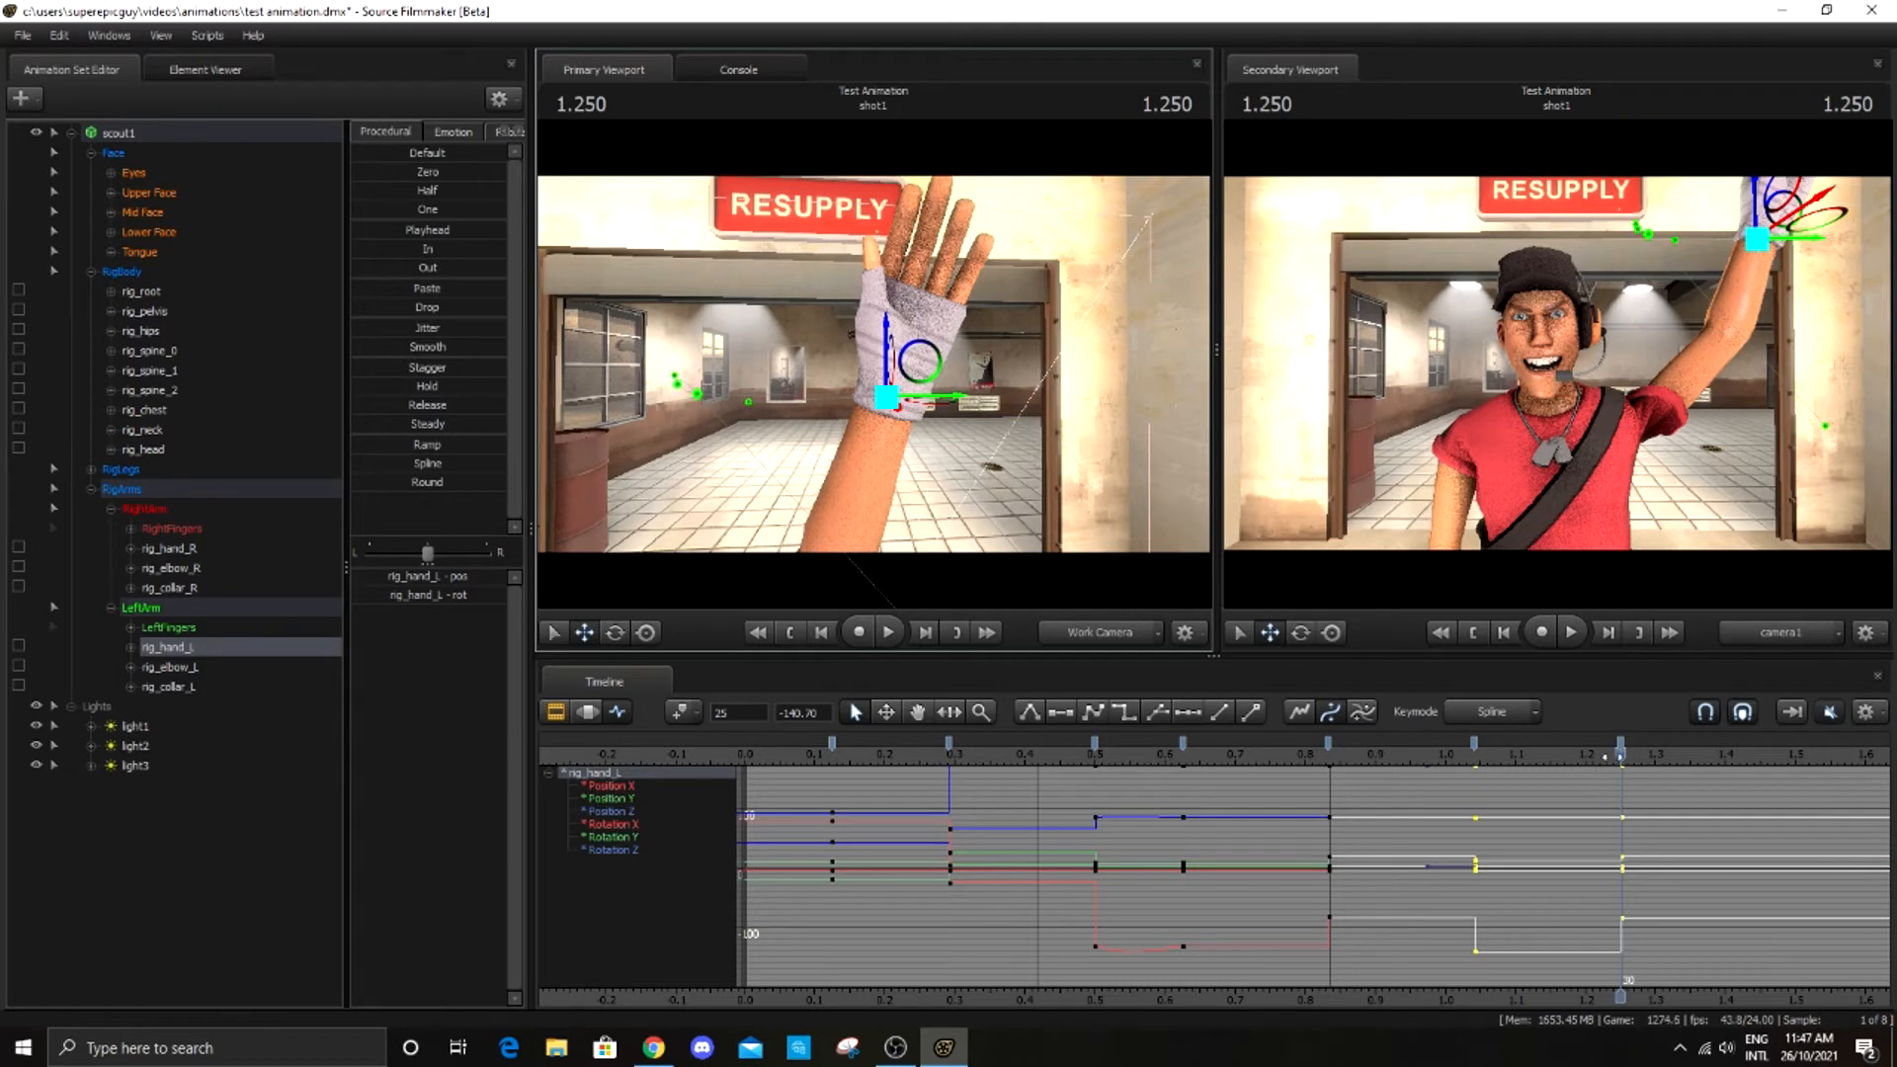
Add a rig_hand_L keyframe at 1.500 seconds with the hand moved back toward the head and tilted inward
{"action": "scroll", "coordinate": [1619, 754], "scroll_direction": "down", "scroll_amount": 3}
{"action": "left_click_drag", "start_coordinate": [1620, 755], "coordinate": [1861, 873]}
{"action": "scroll", "coordinate": [1653, 881], "scroll_direction": "down", "scroll_amount": 3}
{"action": "scroll", "coordinate": [1862, 872], "scroll_direction": "up", "scroll_amount": 5}
{"action": "left_click_drag", "start_coordinate": [1861, 763], "coordinate": [1302, 761]}
{"action": "key", "text": "s"}
{"action": "mouse_move", "coordinate": [874, 364]}
{"action": "left_mouse_down"}
{"action": "mouse_move", "coordinate": [839, 371]}
{"action": "mouse_move", "coordinate": [873, 367]}
{"action": "left_mouse_up"}
{"action": "left_click_drag", "start_coordinate": [970, 326], "coordinate": [862, 284]}
{"action": "left_click", "coordinate": [614, 633]}
{"action": "scroll", "coordinate": [1342, 798], "scroll_direction": "down", "scroll_amount": 4}
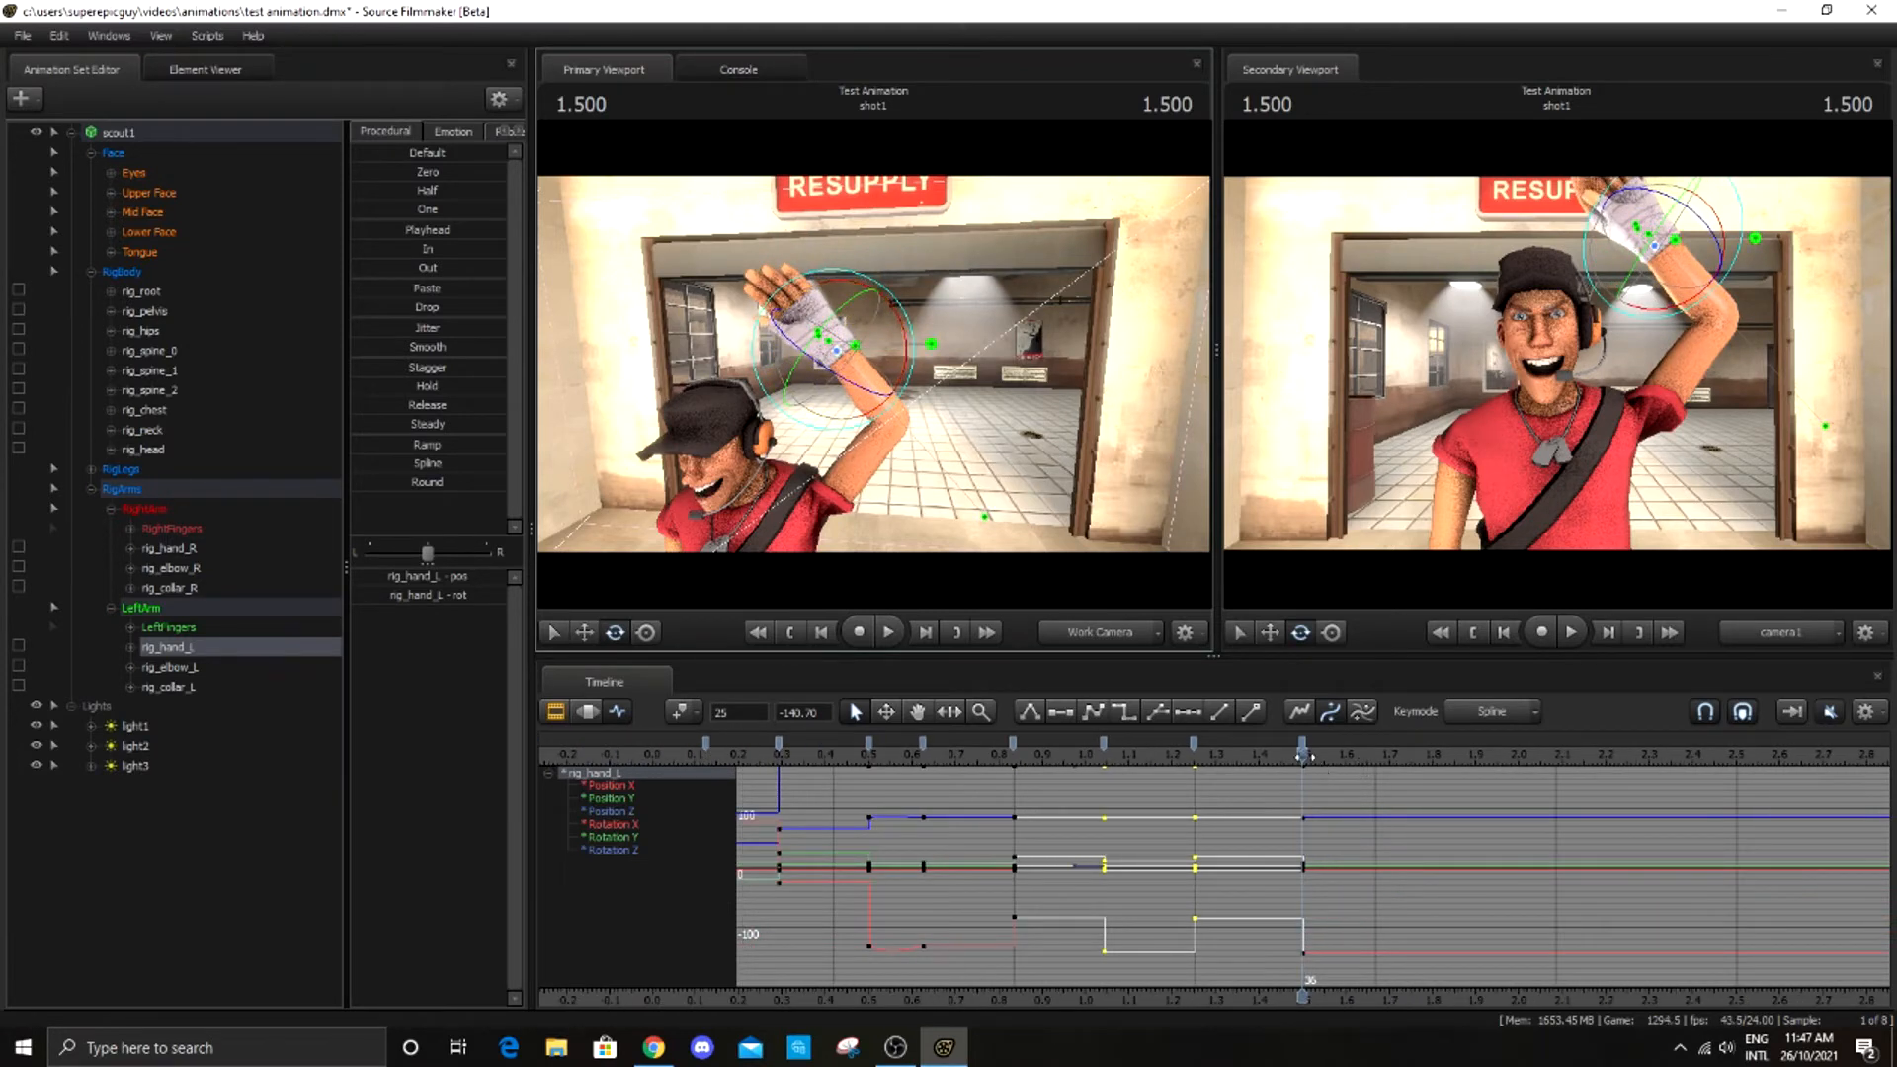
Add a rig_hand_L key at 1.750 seconds, make it and the 1.500 key stepped, and pose the hand outward and upright
{"action": "left_click_drag", "start_coordinate": [1304, 756], "coordinate": [1415, 765]}
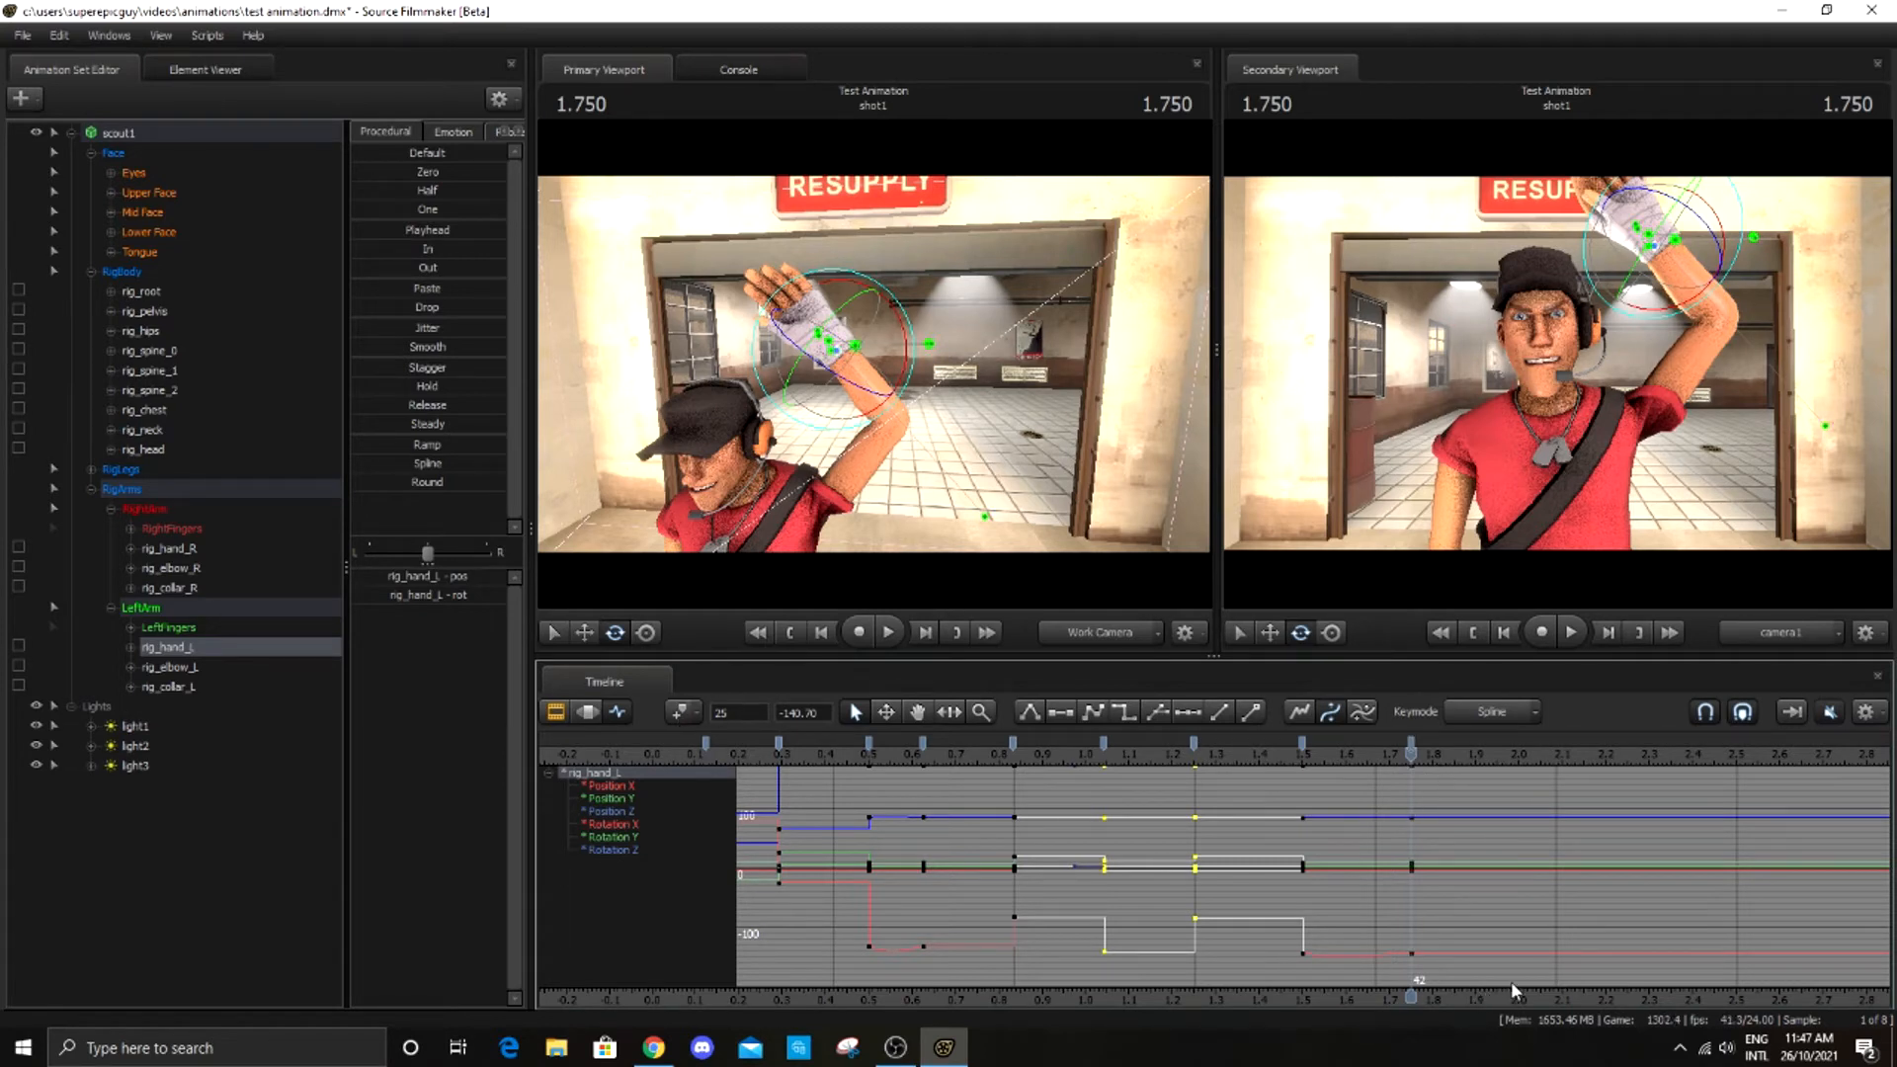
{"action": "left_click_drag", "start_coordinate": [1260, 731], "coordinate": [1263, 729]}
{"action": "left_click_drag", "start_coordinate": [1004, 432], "coordinate": [982, 481]}
{"action": "key", "text": "w"}
{"action": "key", "text": "a"}
{"action": "key", "text": "w"}
{"action": "key", "text": "s"}
{"action": "left_click_drag", "start_coordinate": [956, 314], "coordinate": [1008, 269]}
{"action": "left_click", "coordinate": [581, 632]}
{"action": "left_click_drag", "start_coordinate": [839, 405], "coordinate": [852, 395]}
{"action": "key", "text": "s"}
{"action": "left_click_drag", "start_coordinate": [863, 327], "coordinate": [972, 328]}
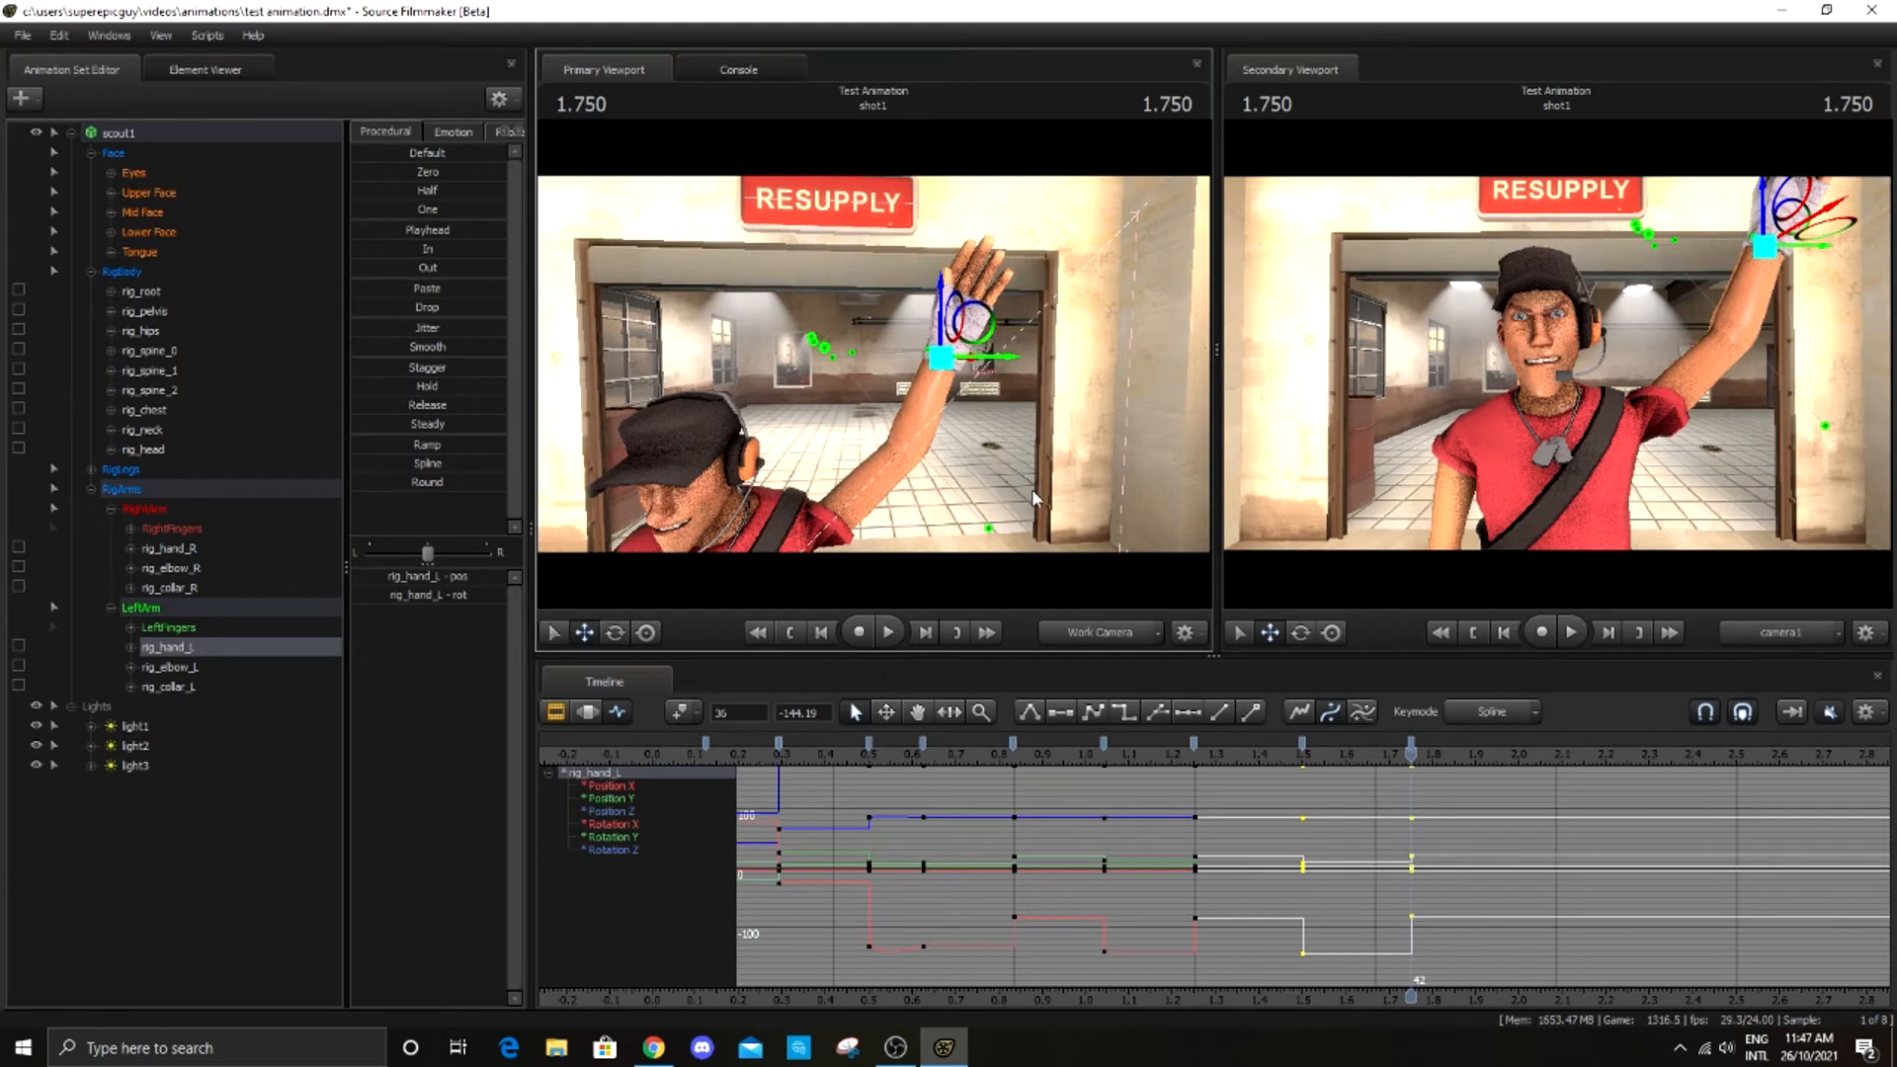
Play back the left-hand wave from about 0.6 seconds to check its motion and timing
{"action": "left_click_drag", "start_coordinate": [1410, 751], "coordinate": [918, 770]}
{"action": "key", "text": "space"}
{"action": "key", "text": "space"}
{"action": "scroll", "coordinate": [1253, 771], "scroll_direction": "up", "scroll_amount": 2}
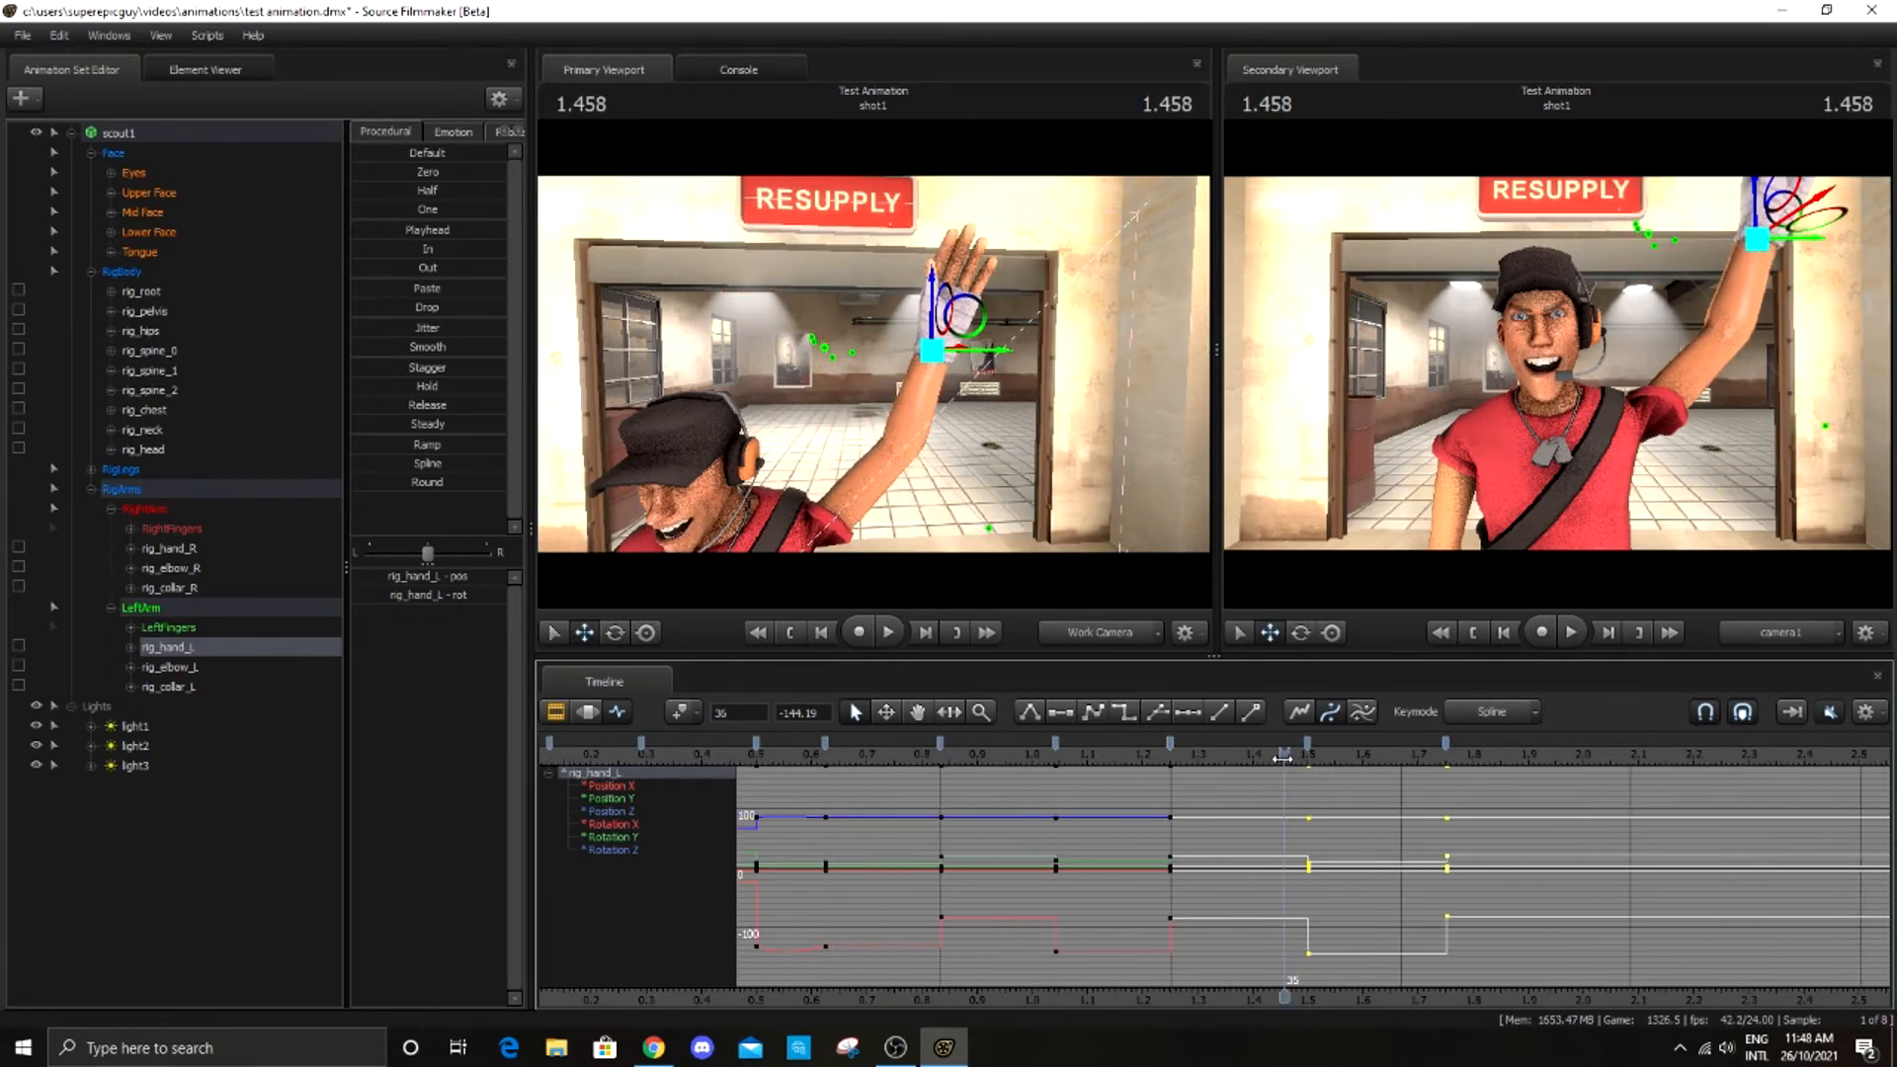
Add a rig_hand_L keyframe at 1.833 seconds
{"action": "left_click_drag", "start_coordinate": [1281, 758], "coordinate": [1489, 761]}
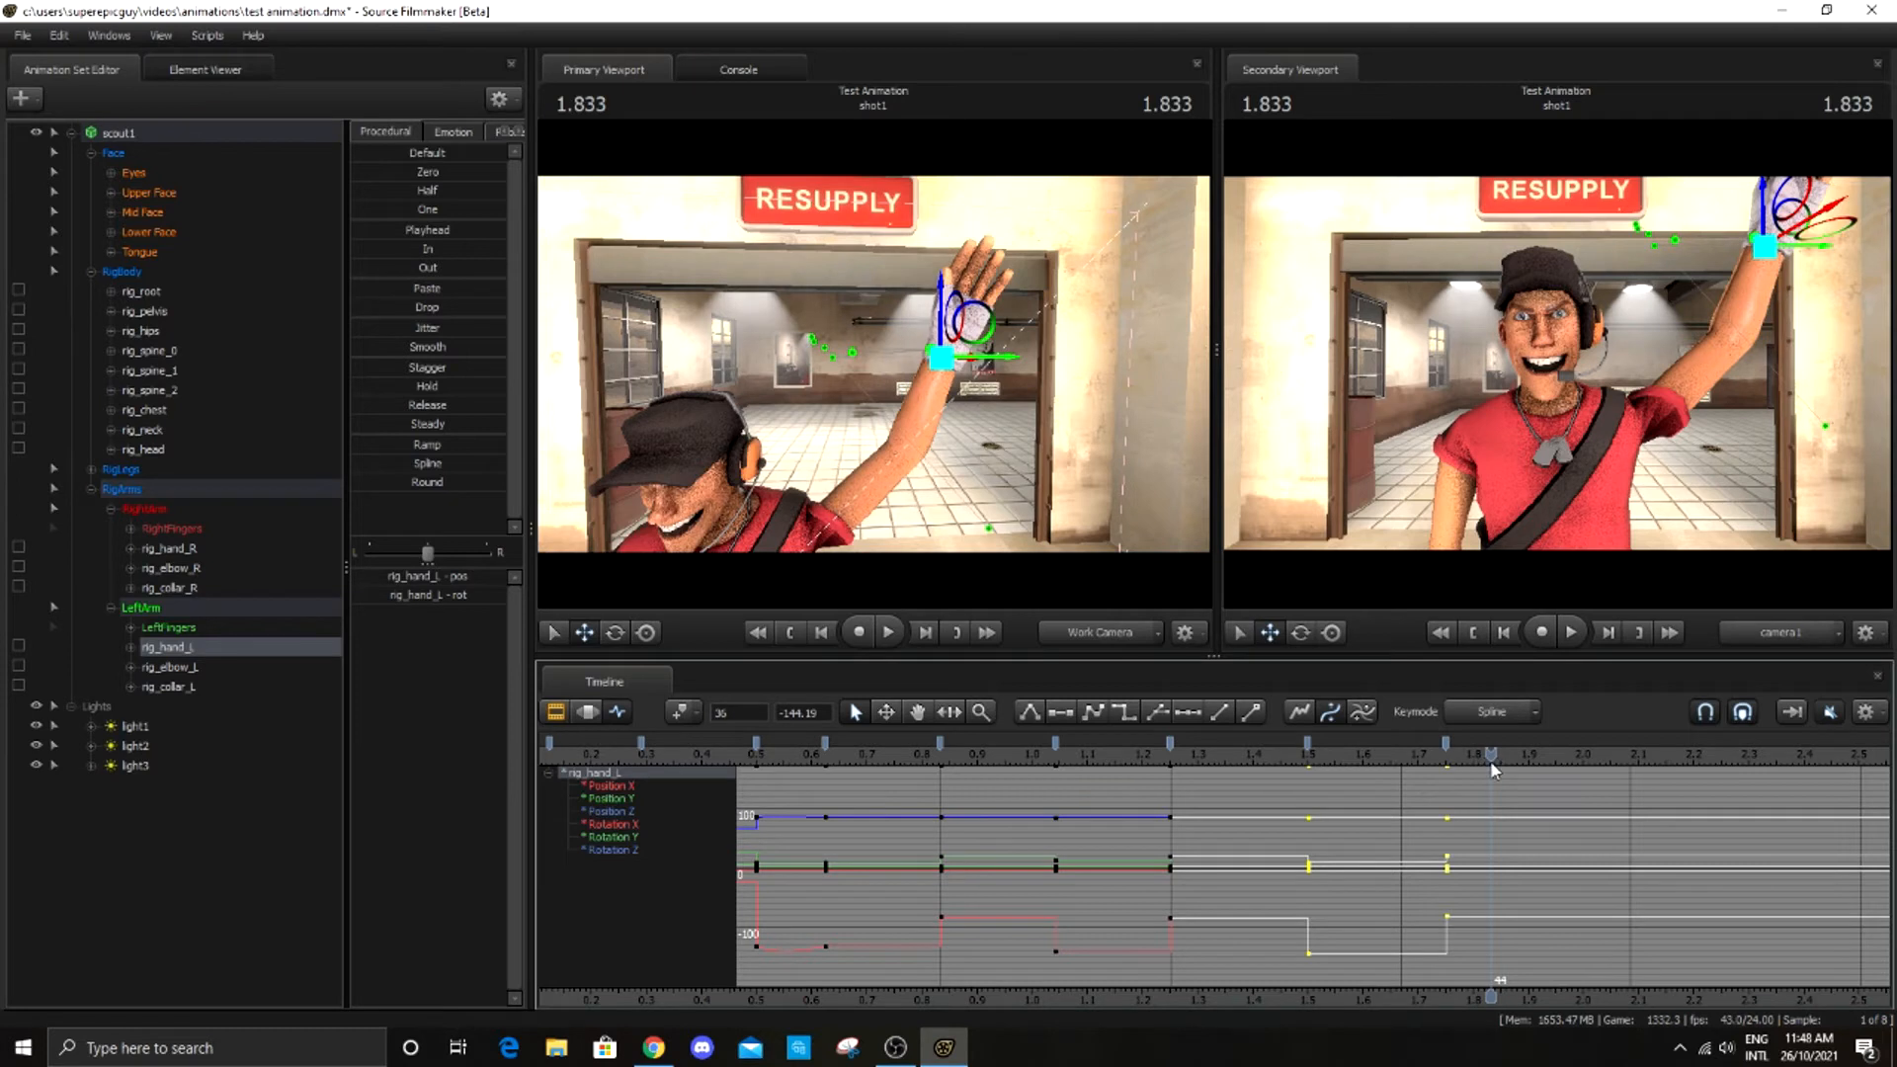
{"action": "left_click", "coordinate": [686, 713]}
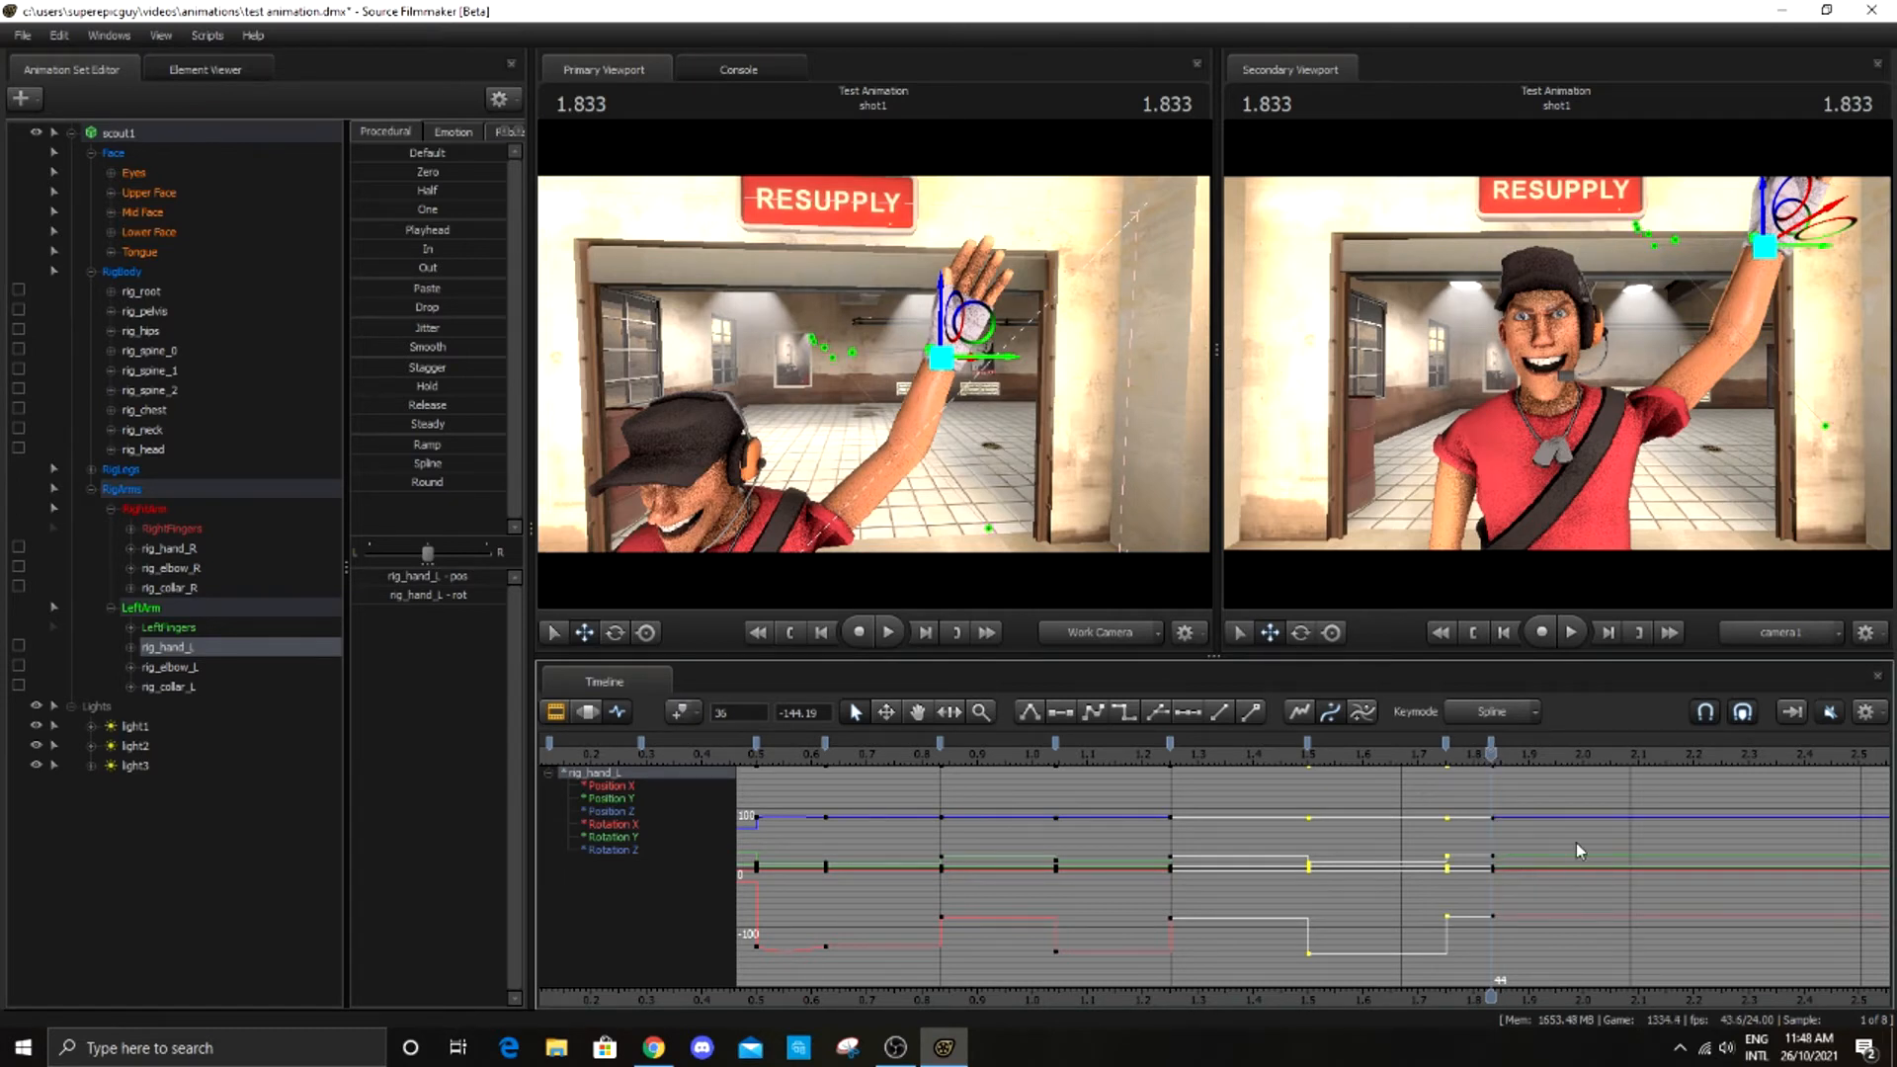
{"action": "scroll", "coordinate": [1575, 844], "scroll_direction": "down", "scroll_amount": 3}
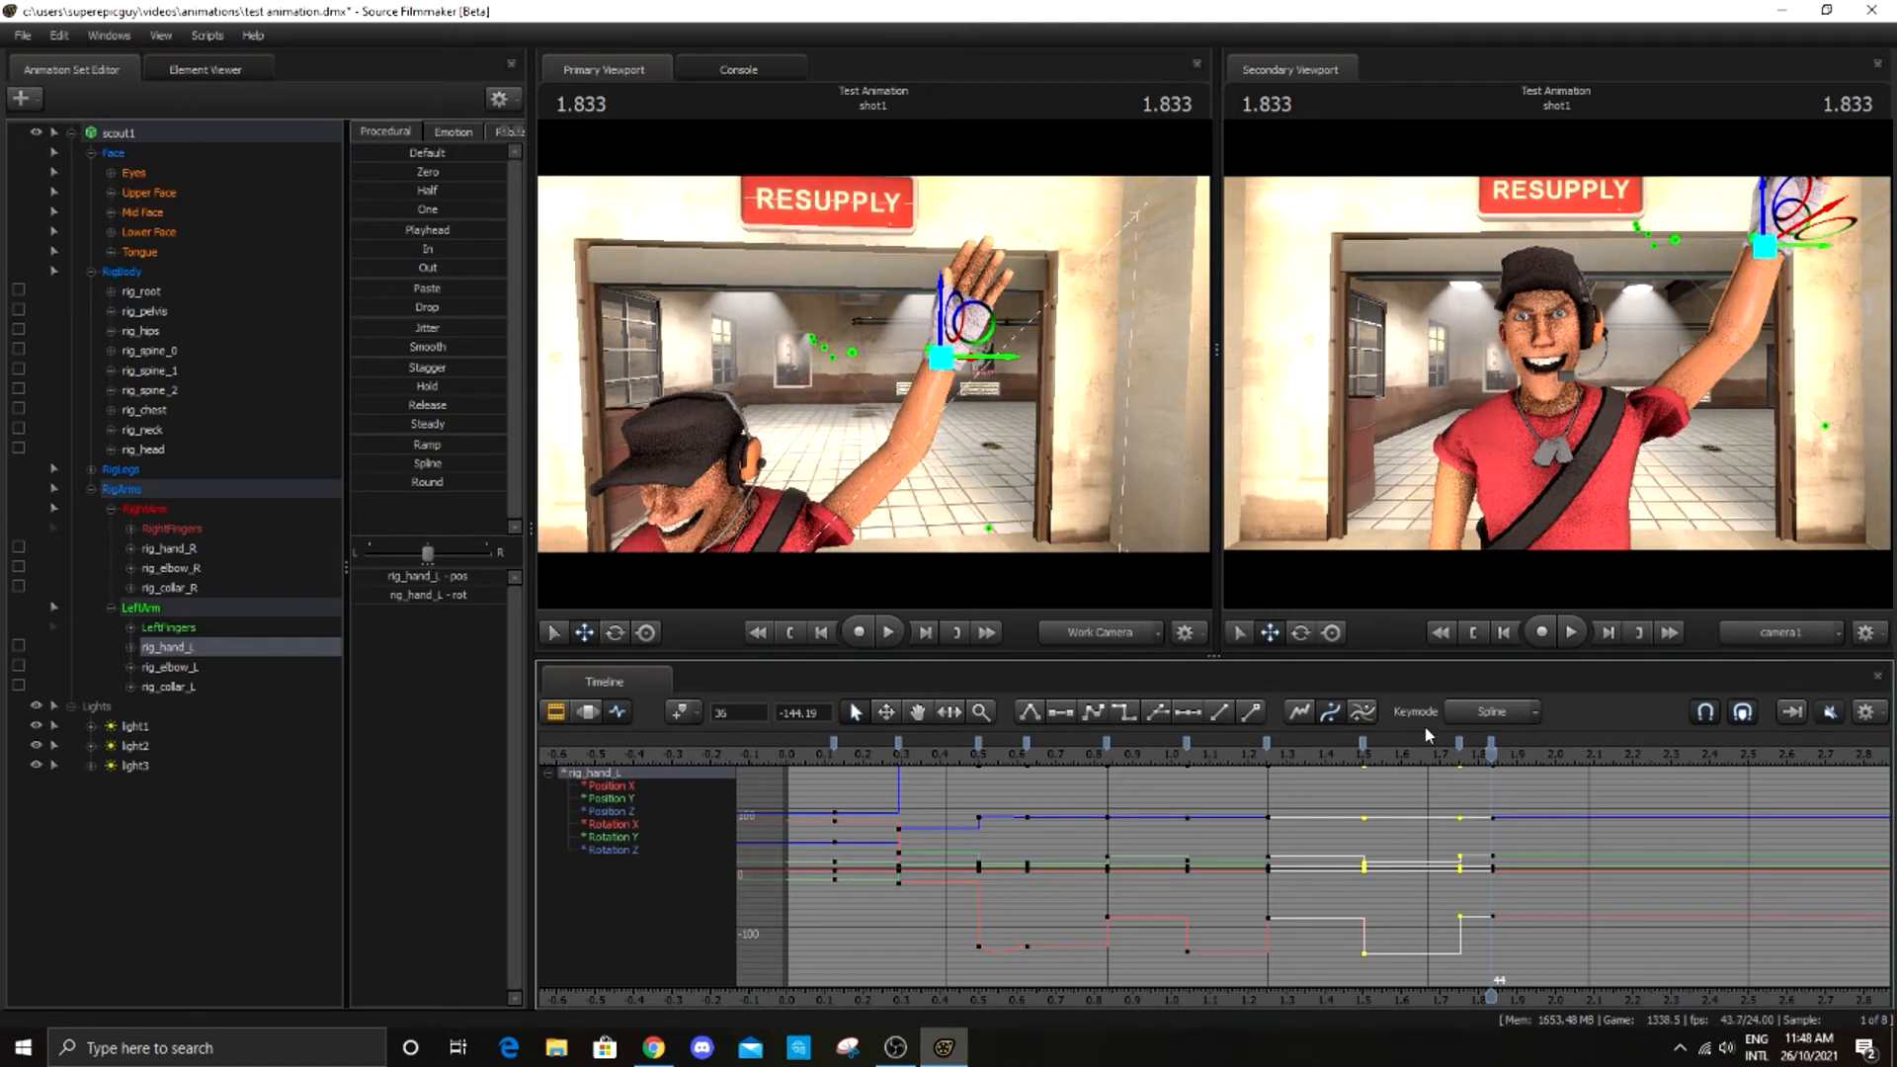
Add keyframes for the whole LeftFingers group at 0.250 and 0.500 seconds
{"action": "left_click_drag", "start_coordinate": [1496, 763], "coordinate": [836, 762]}
{"action": "scroll", "coordinate": [973, 846], "scroll_direction": "up", "scroll_amount": 1}
{"action": "scroll", "coordinate": [973, 847], "scroll_direction": "up", "scroll_amount": 3}
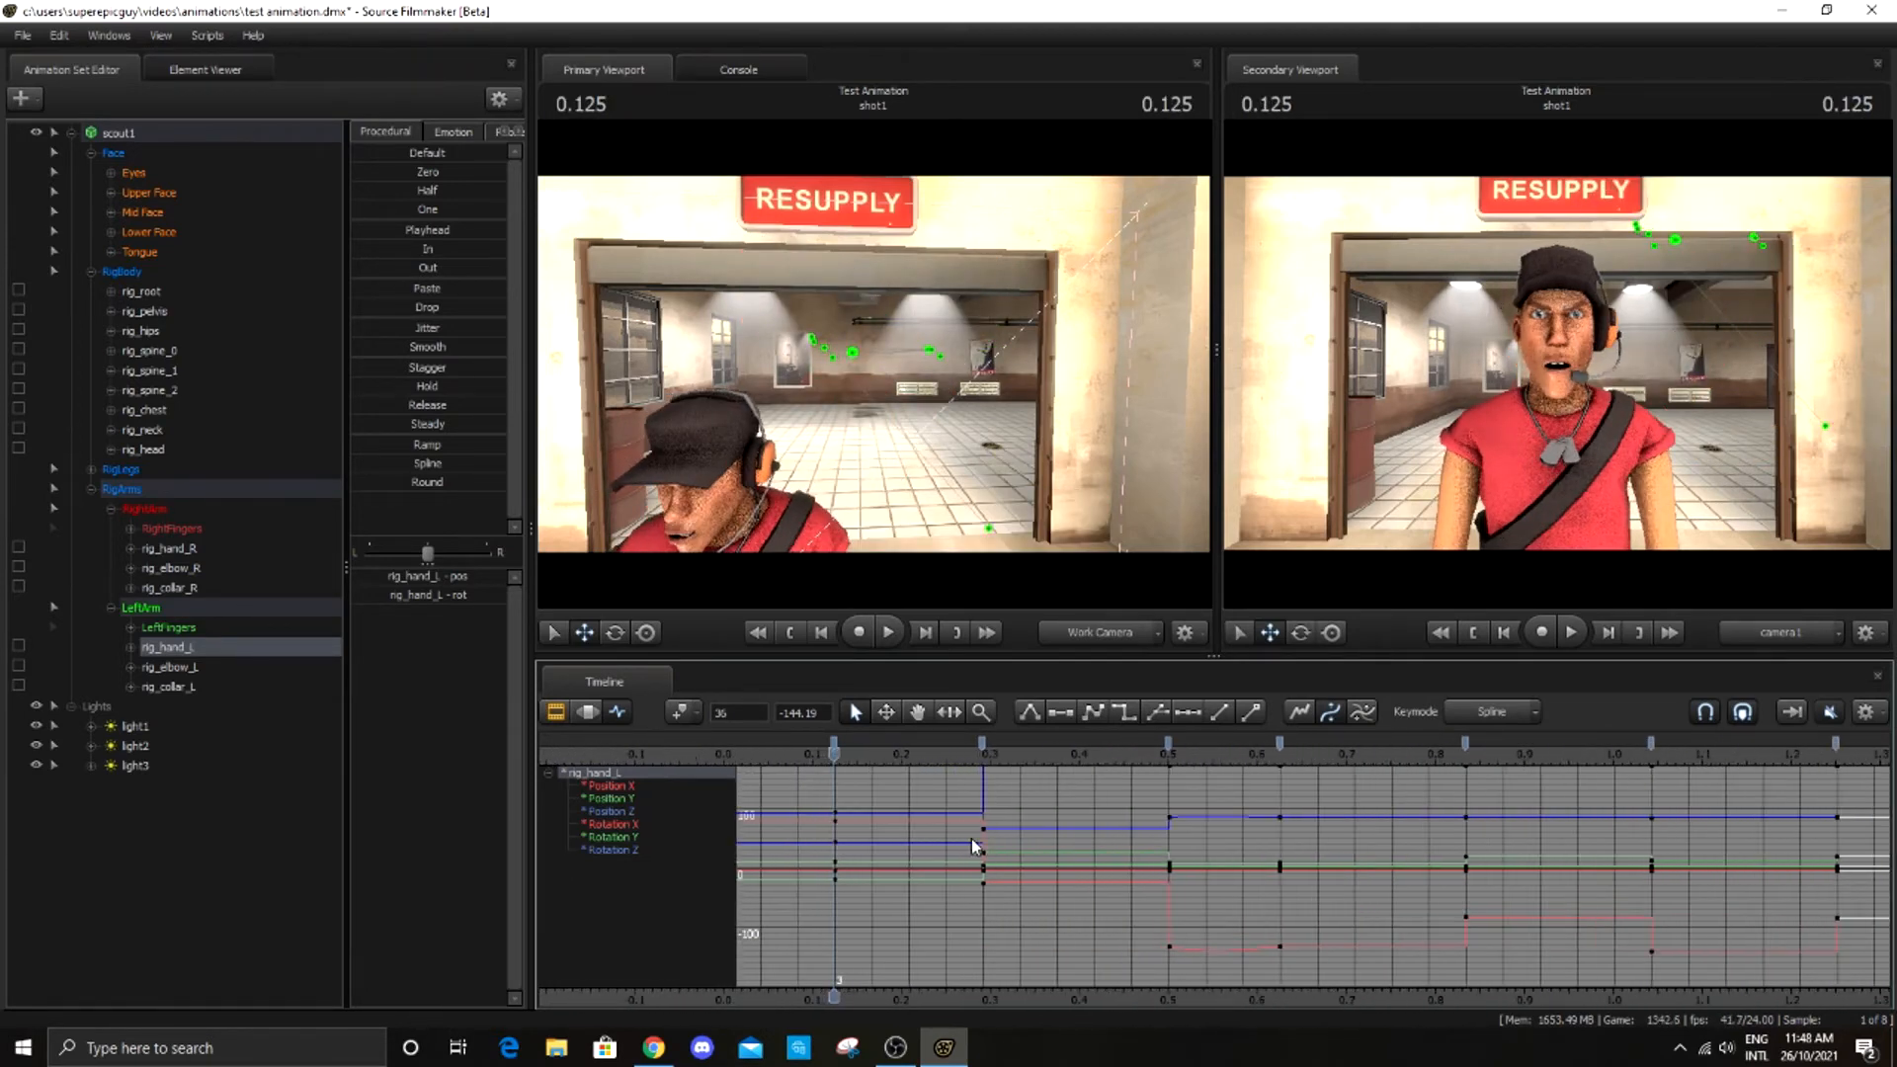
{"action": "left_click", "coordinate": [160, 628]}
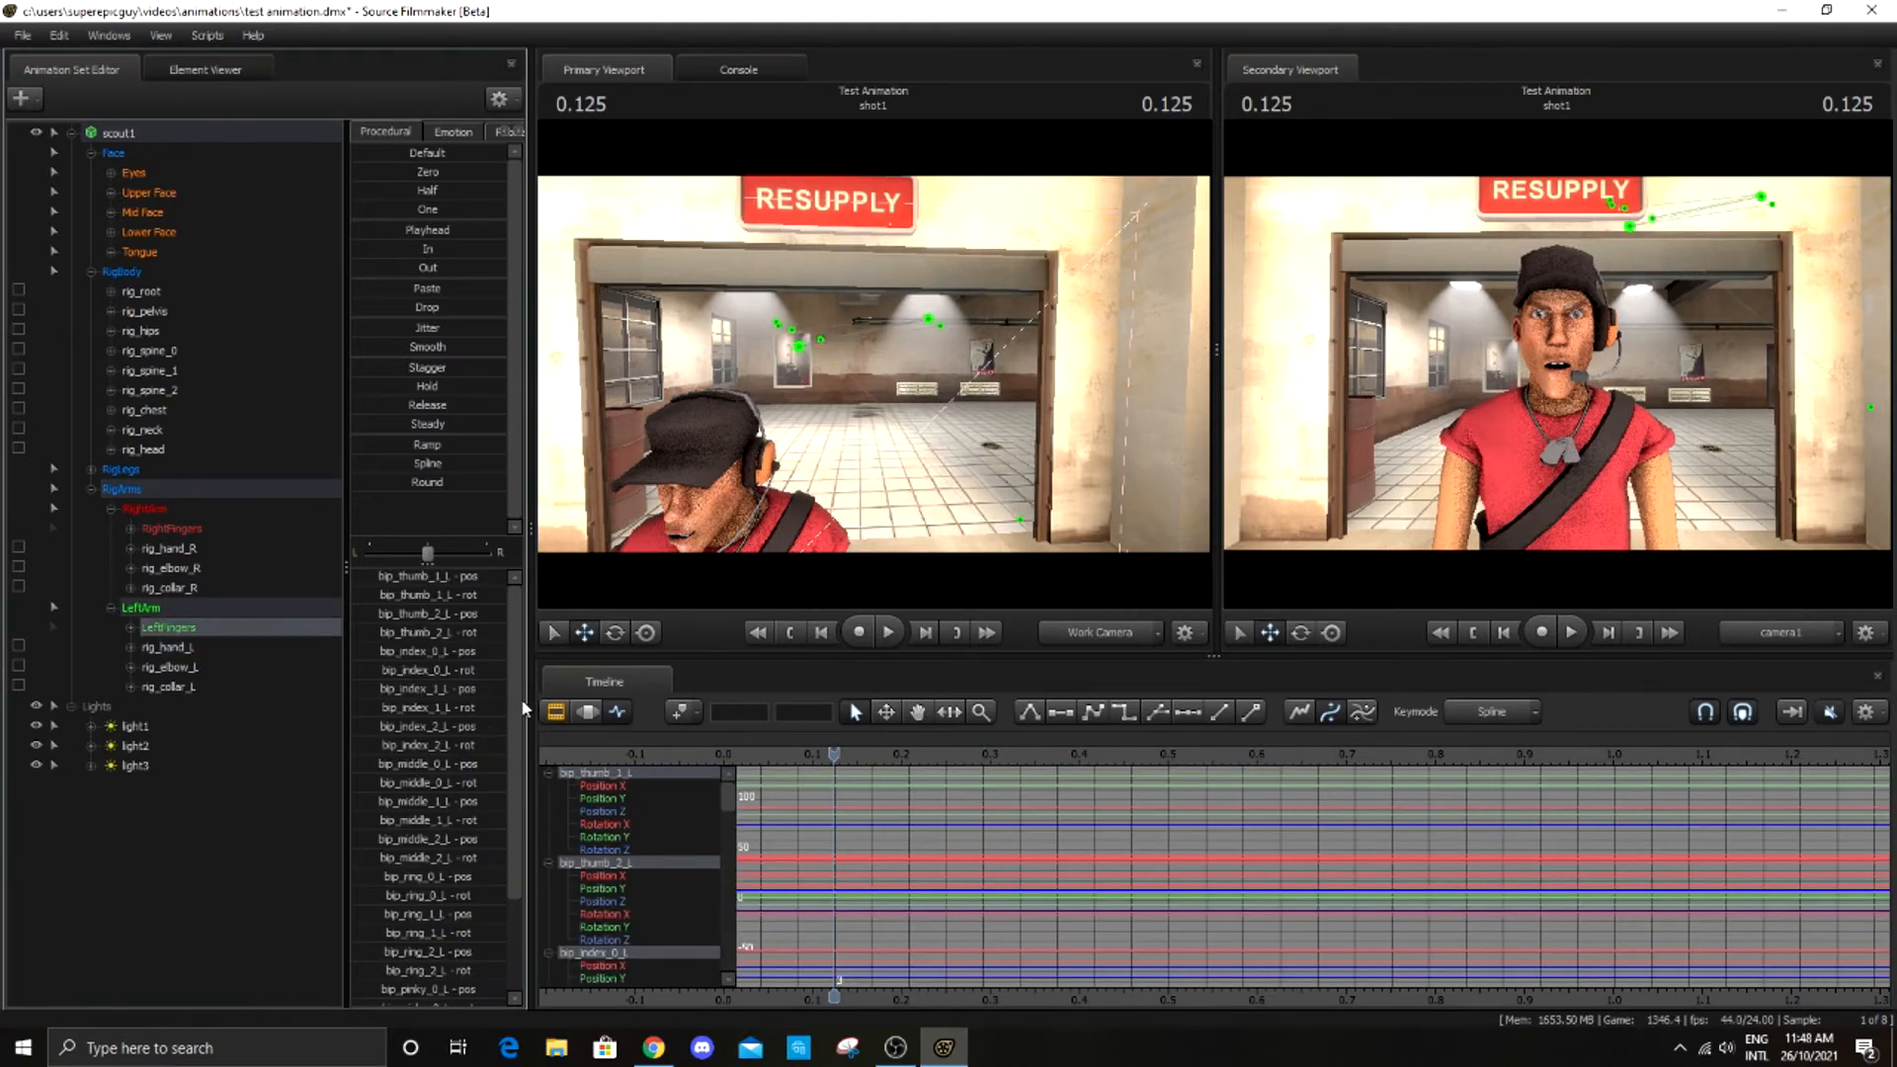
{"action": "left_click_drag", "start_coordinate": [836, 757], "coordinate": [949, 764]}
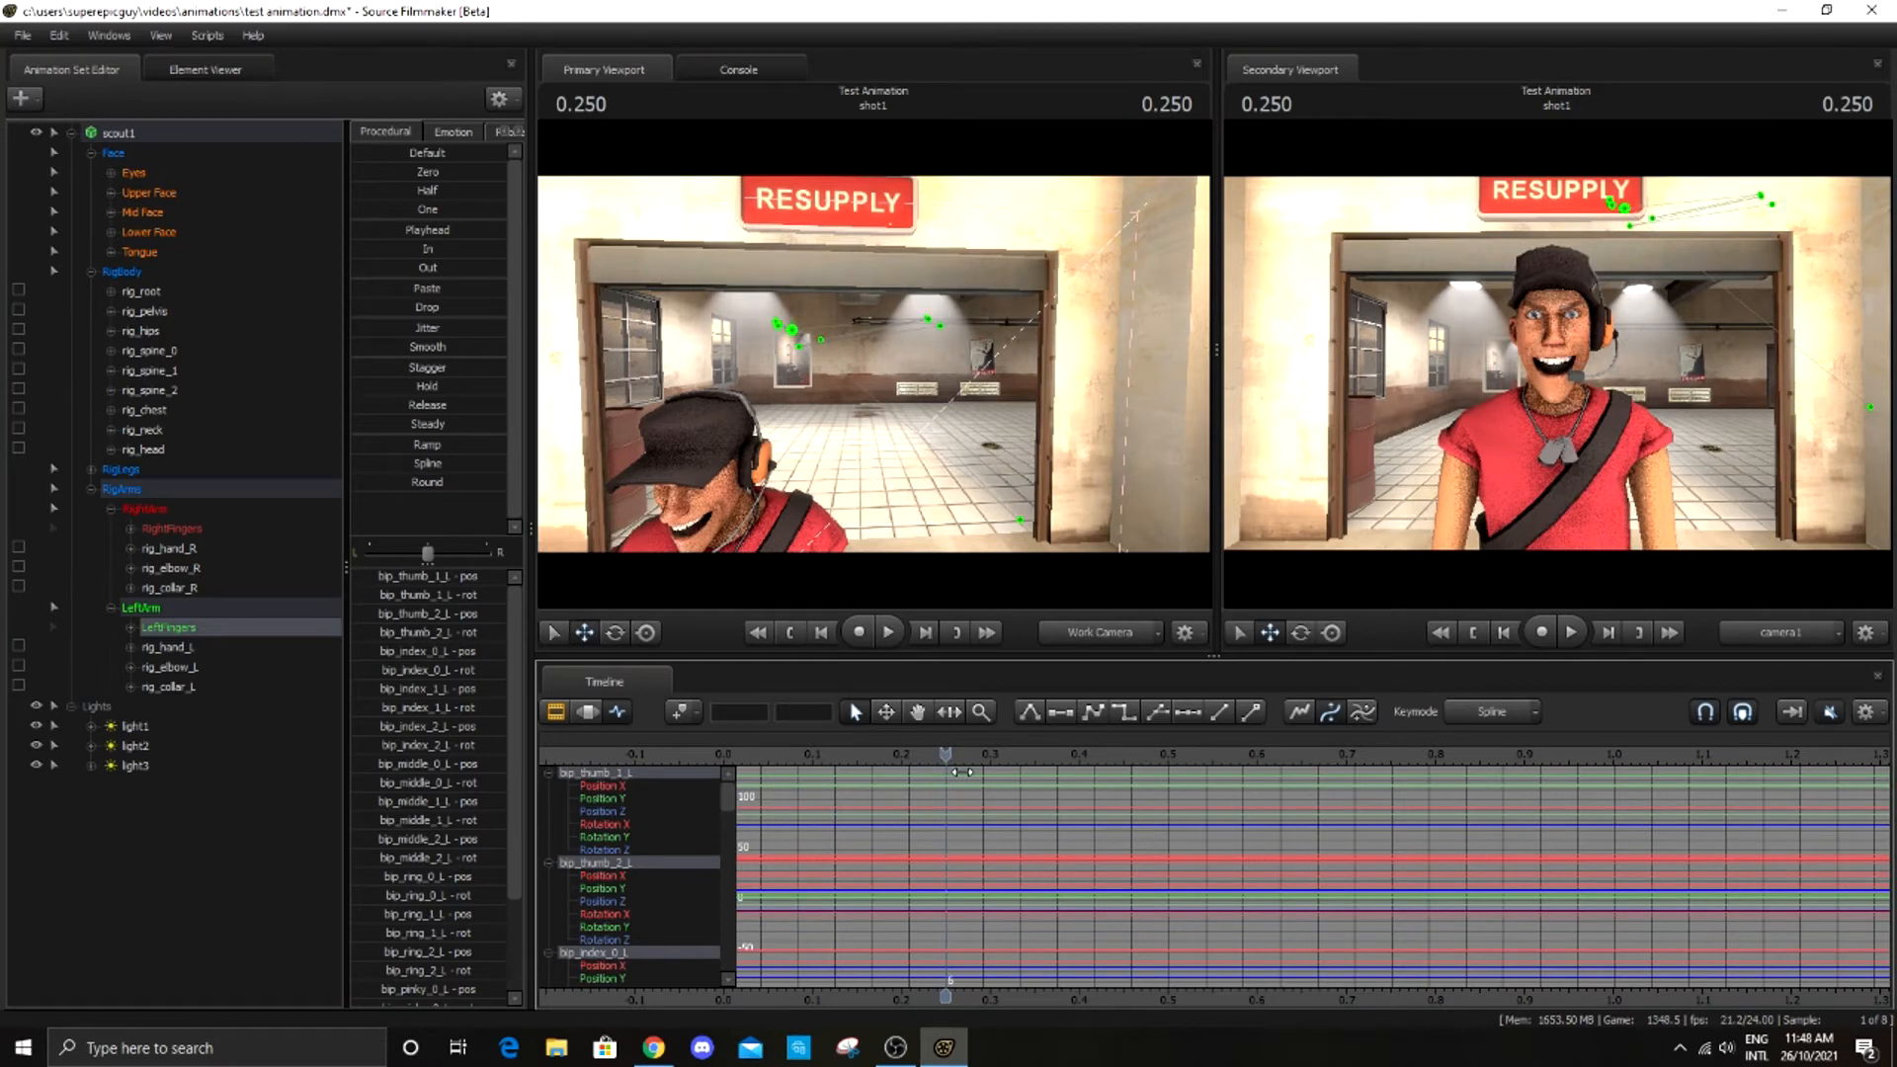
{"action": "left_click", "coordinate": [682, 713]}
{"action": "scroll", "coordinate": [988, 781], "scroll_direction": "down", "scroll_amount": 2}
{"action": "left_click_drag", "start_coordinate": [946, 754], "coordinate": [1080, 765]}
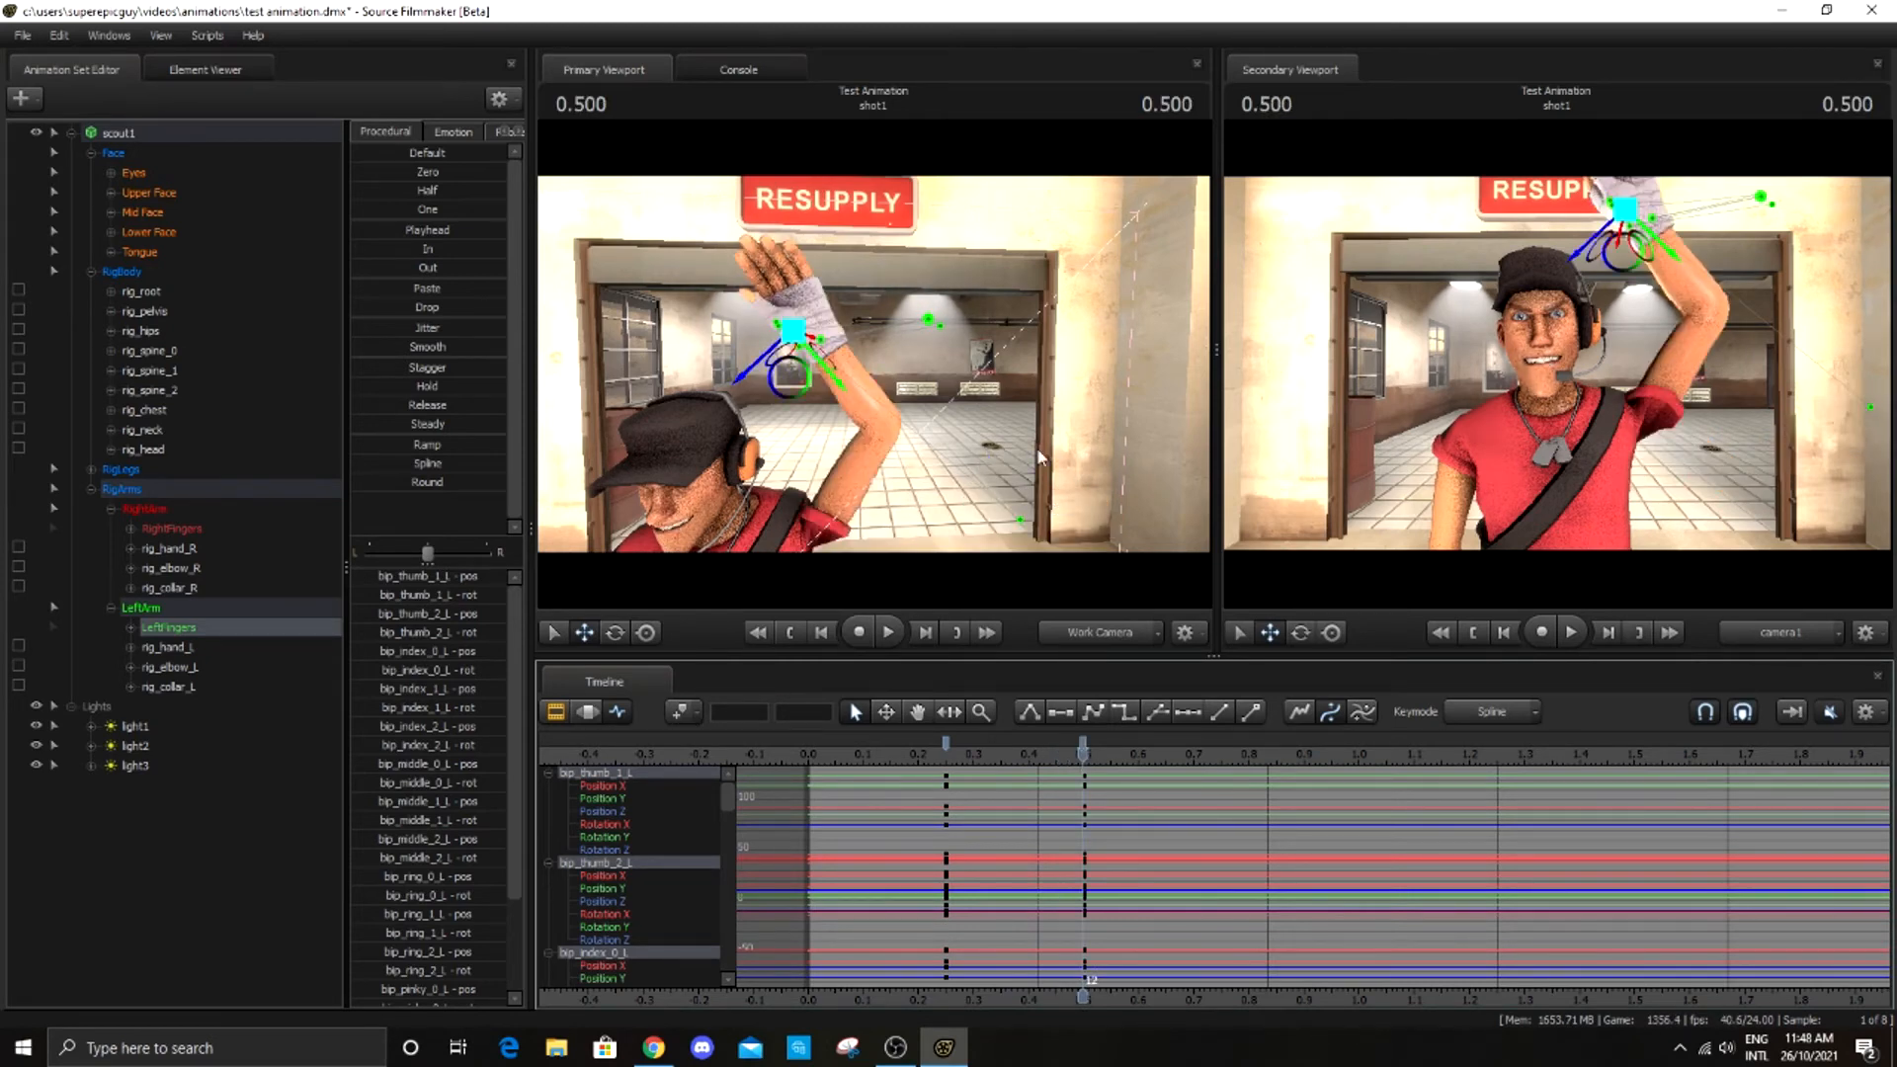
Exclude the three left thumb bones from the LeftFingers selection, keeping the index, middle, ring and pinky bones selected
{"action": "left_click_drag", "start_coordinate": [1044, 466], "coordinate": [635, 449]}
{"action": "key", "text": "w"}
{"action": "left_click", "coordinate": [129, 629]}
{"action": "scroll", "coordinate": [129, 630], "scroll_direction": "down", "scroll_amount": 2}
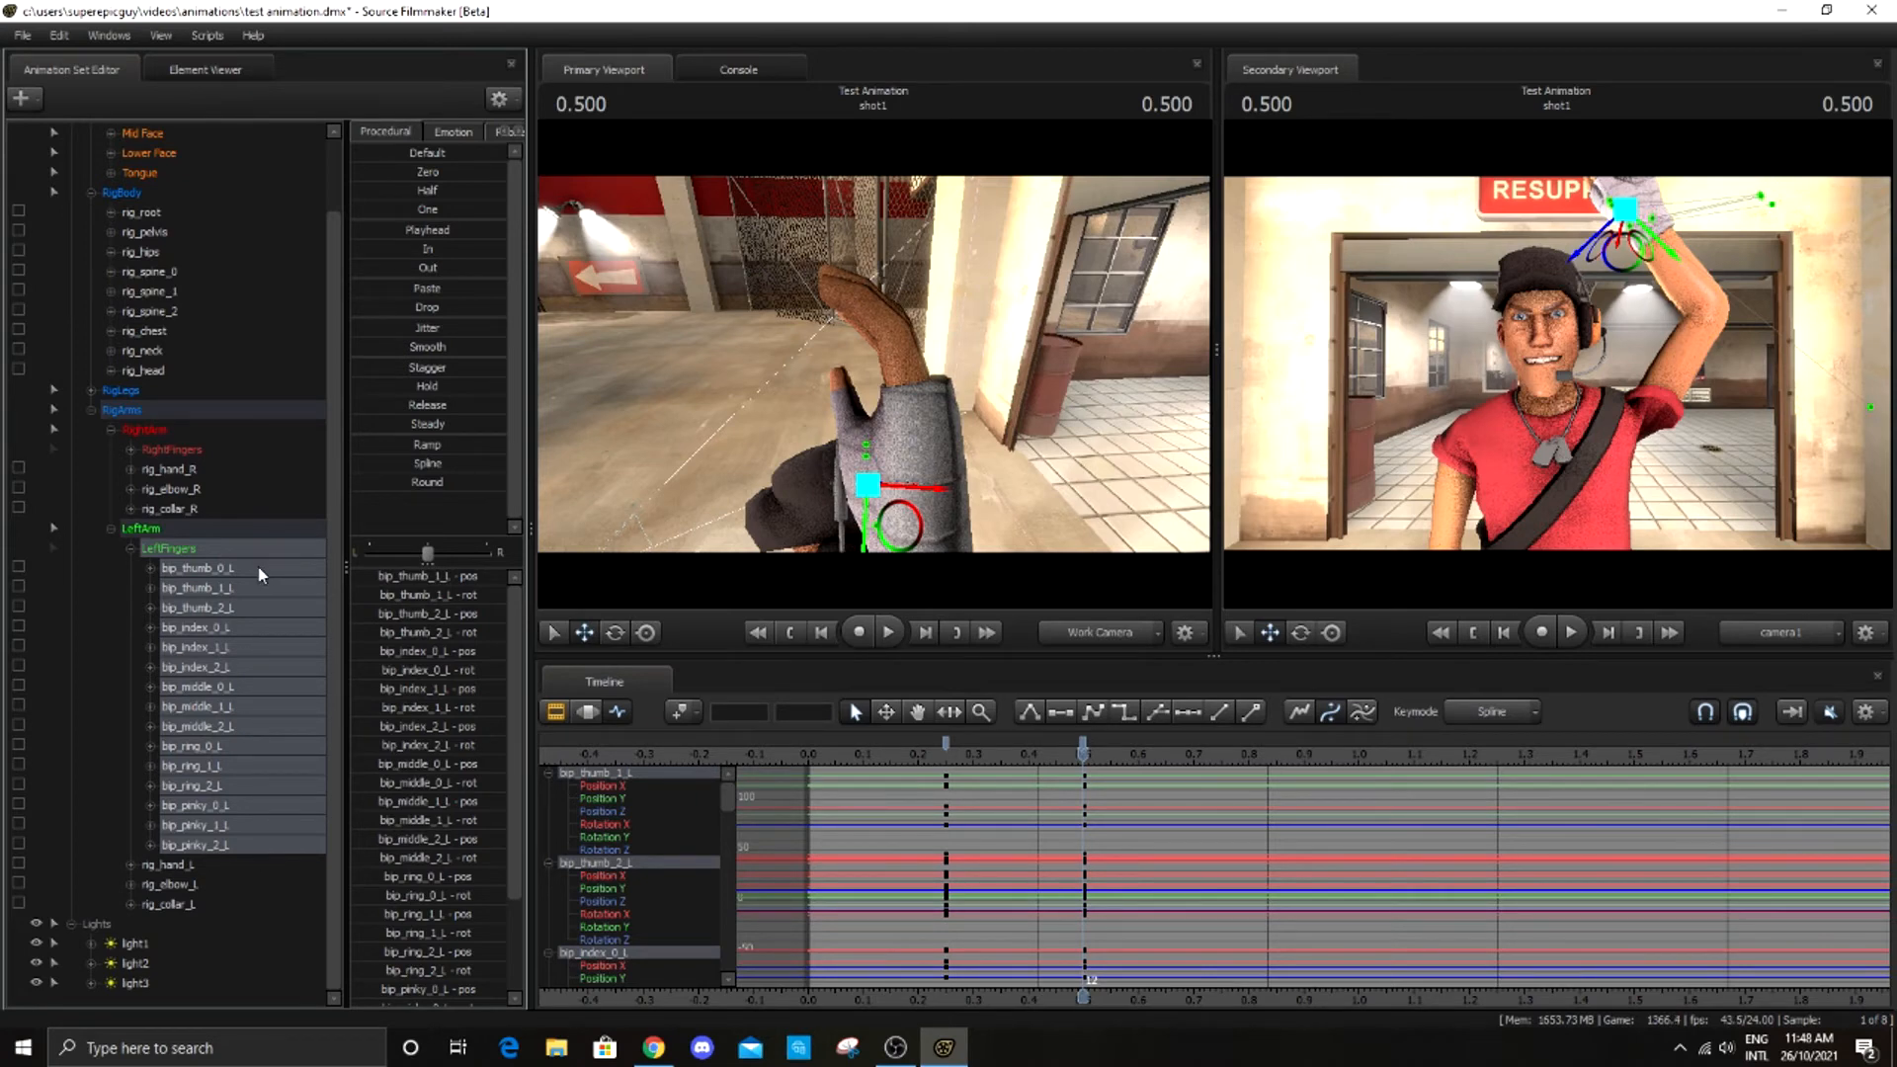
{"action": "left_click", "coordinate": [259, 568], "text": "ctrl"}
{"action": "left_click", "coordinate": [243, 582], "text": "ctrl"}
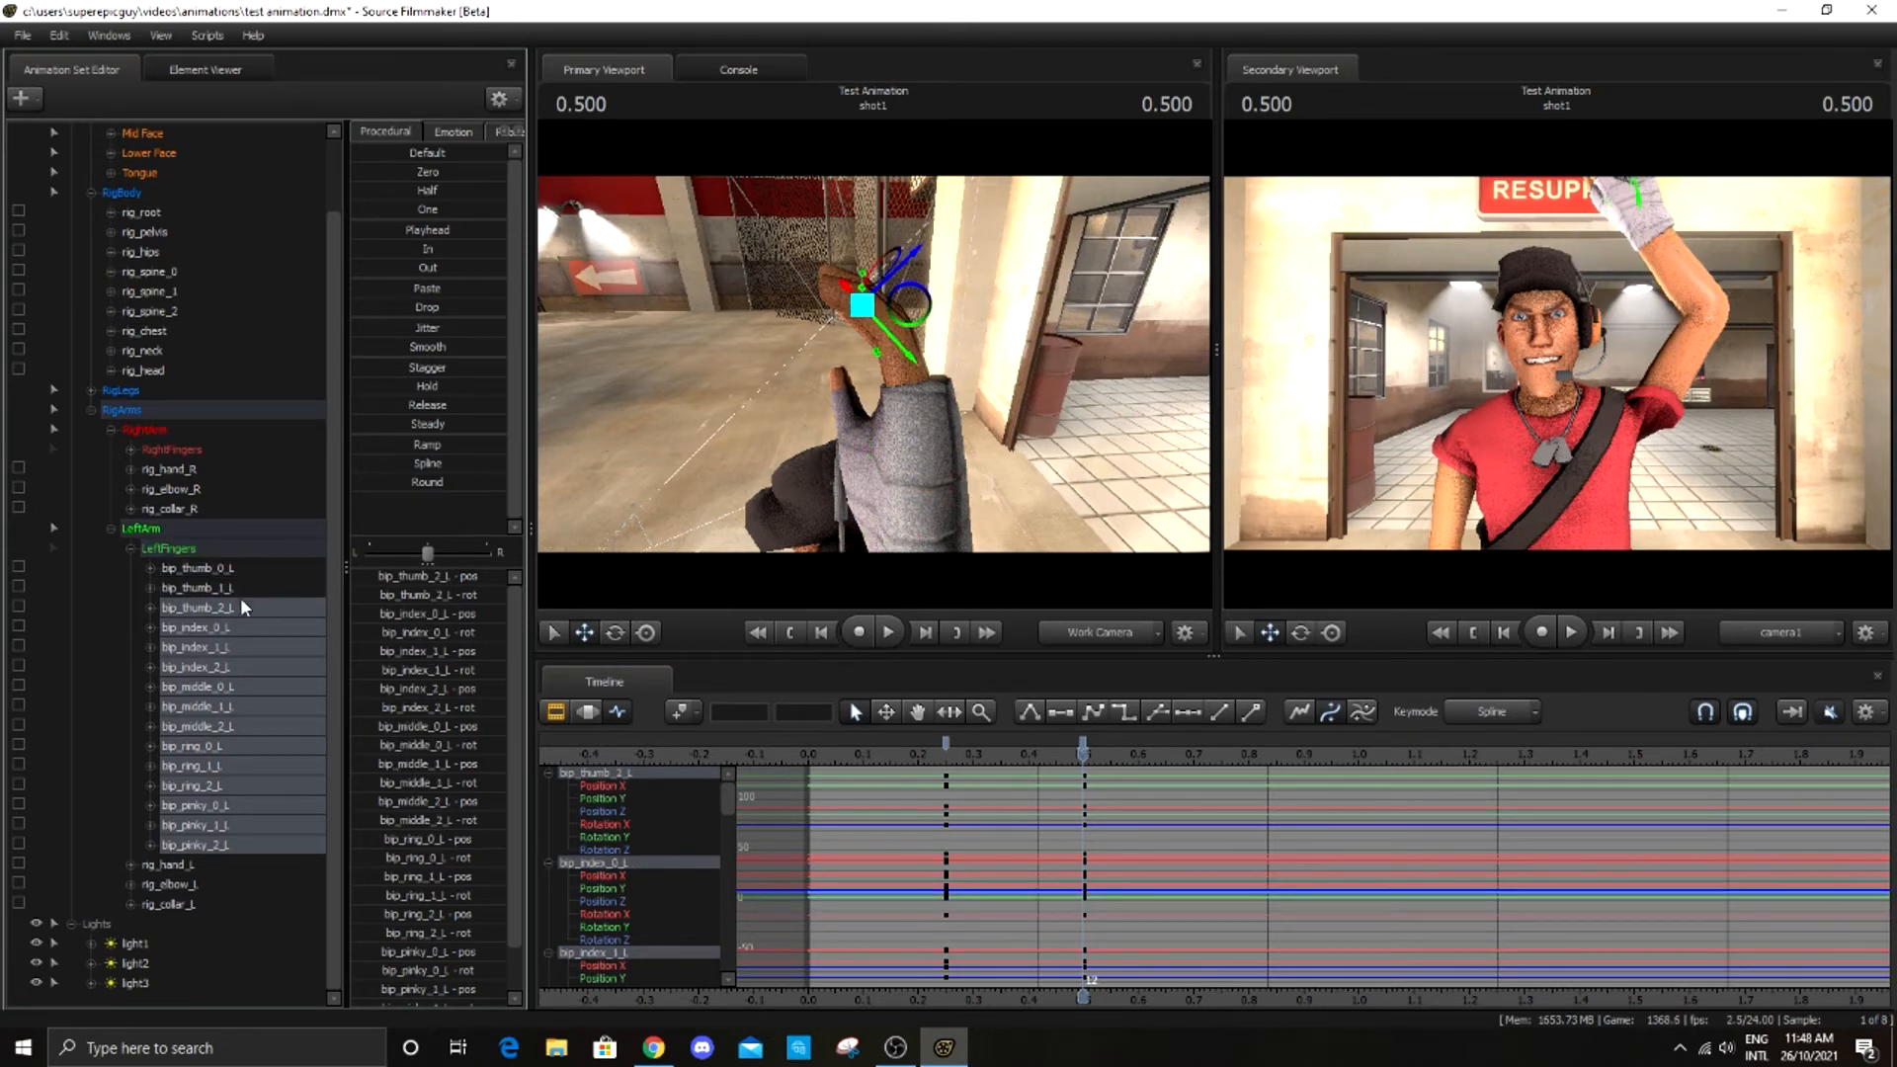
{"action": "left_click", "coordinate": [239, 606], "text": "ctrl"}
Set the rotation mode to Local and rotate the selected left fingers straighter at 0.500 seconds
{"action": "left_click_drag", "start_coordinate": [723, 443], "coordinate": [762, 407]}
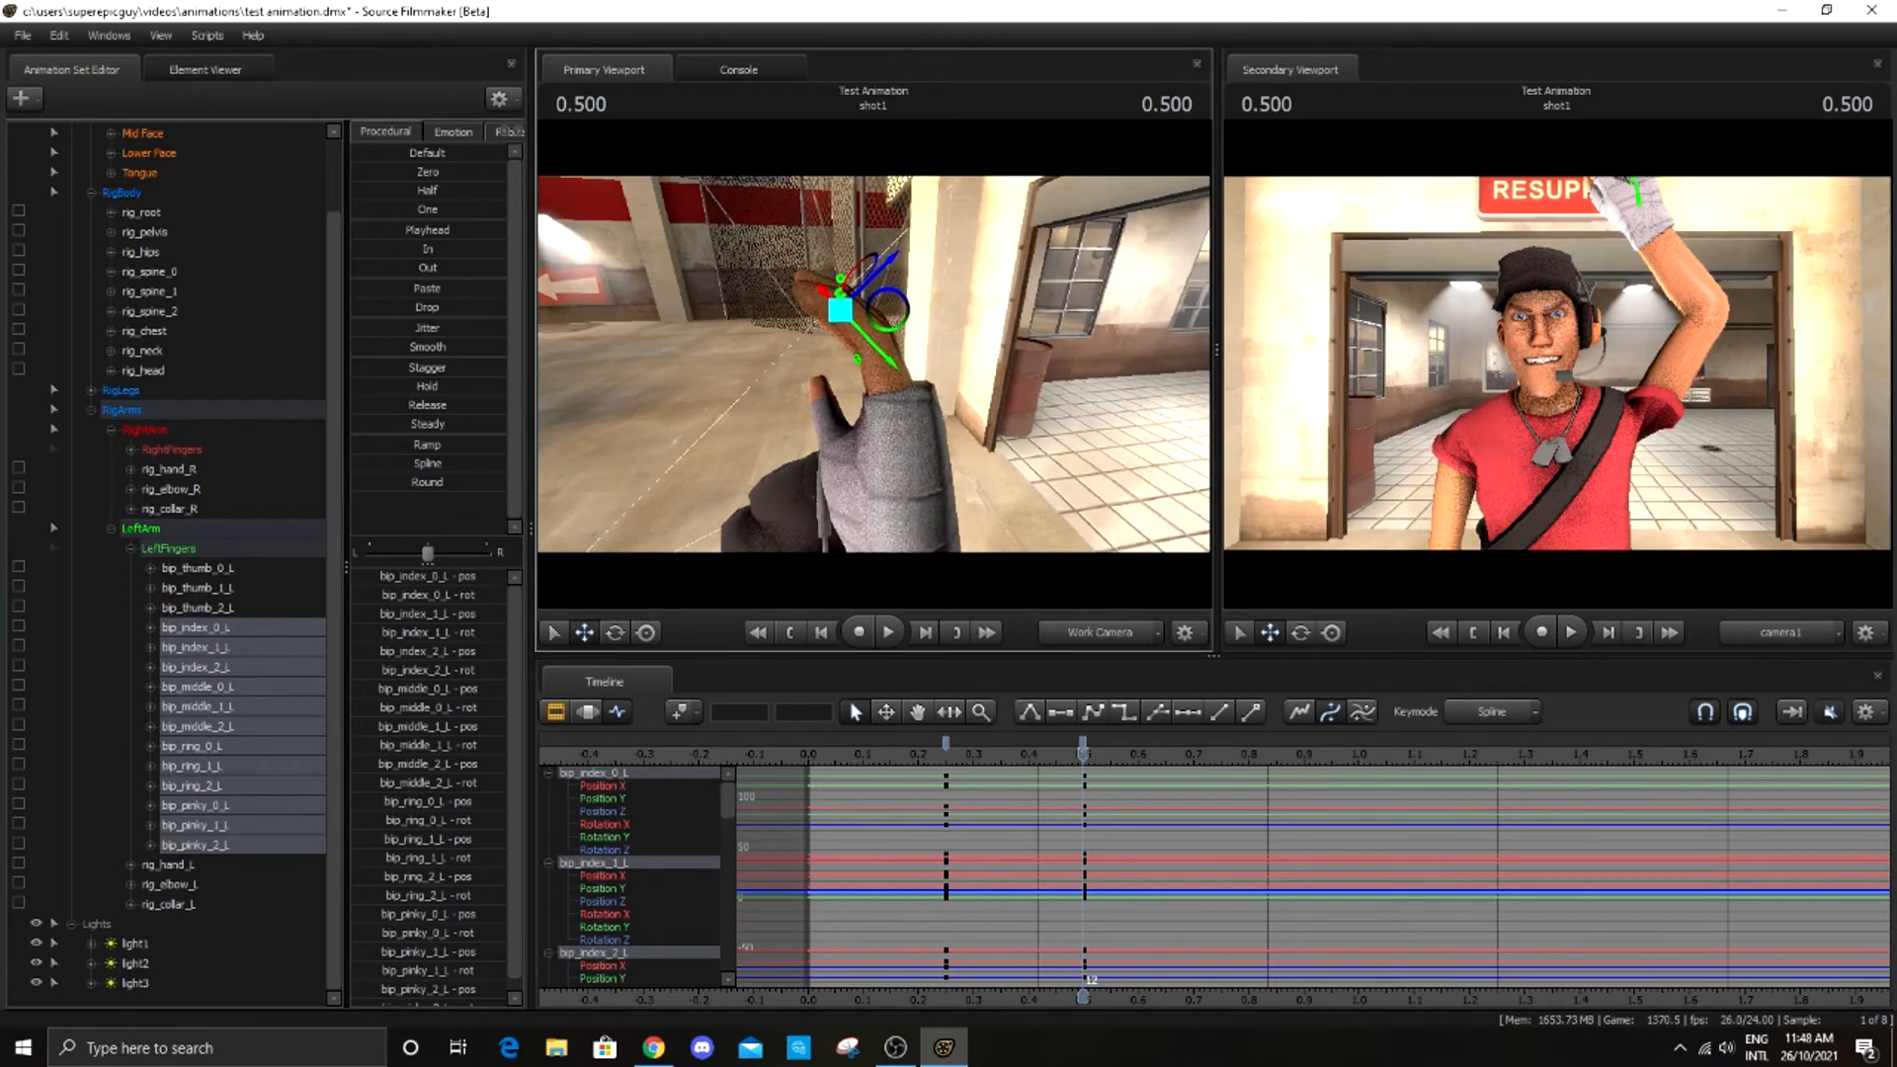
{"action": "key", "text": "e"}
{"action": "key", "text": "Tab"}
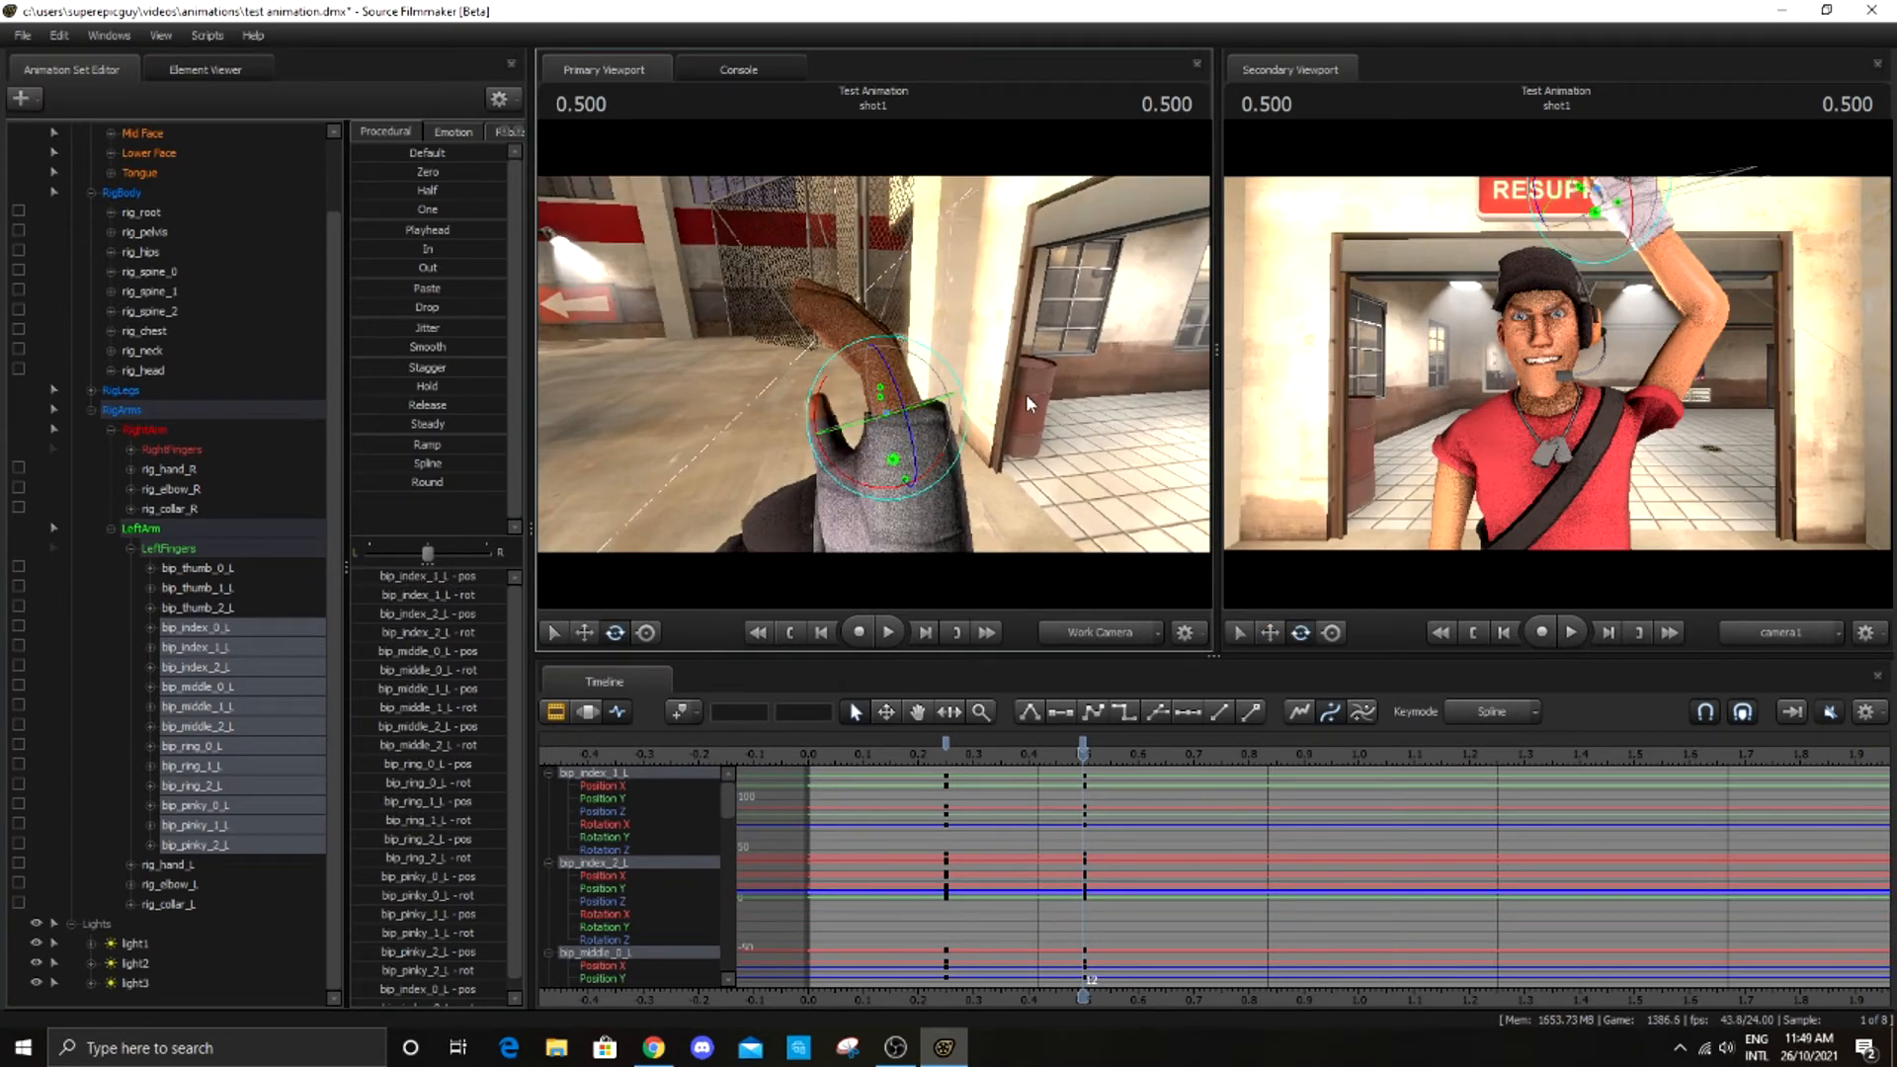
{"action": "right_click", "coordinate": [816, 413]}
{"action": "mouse_move", "coordinate": [895, 455]}
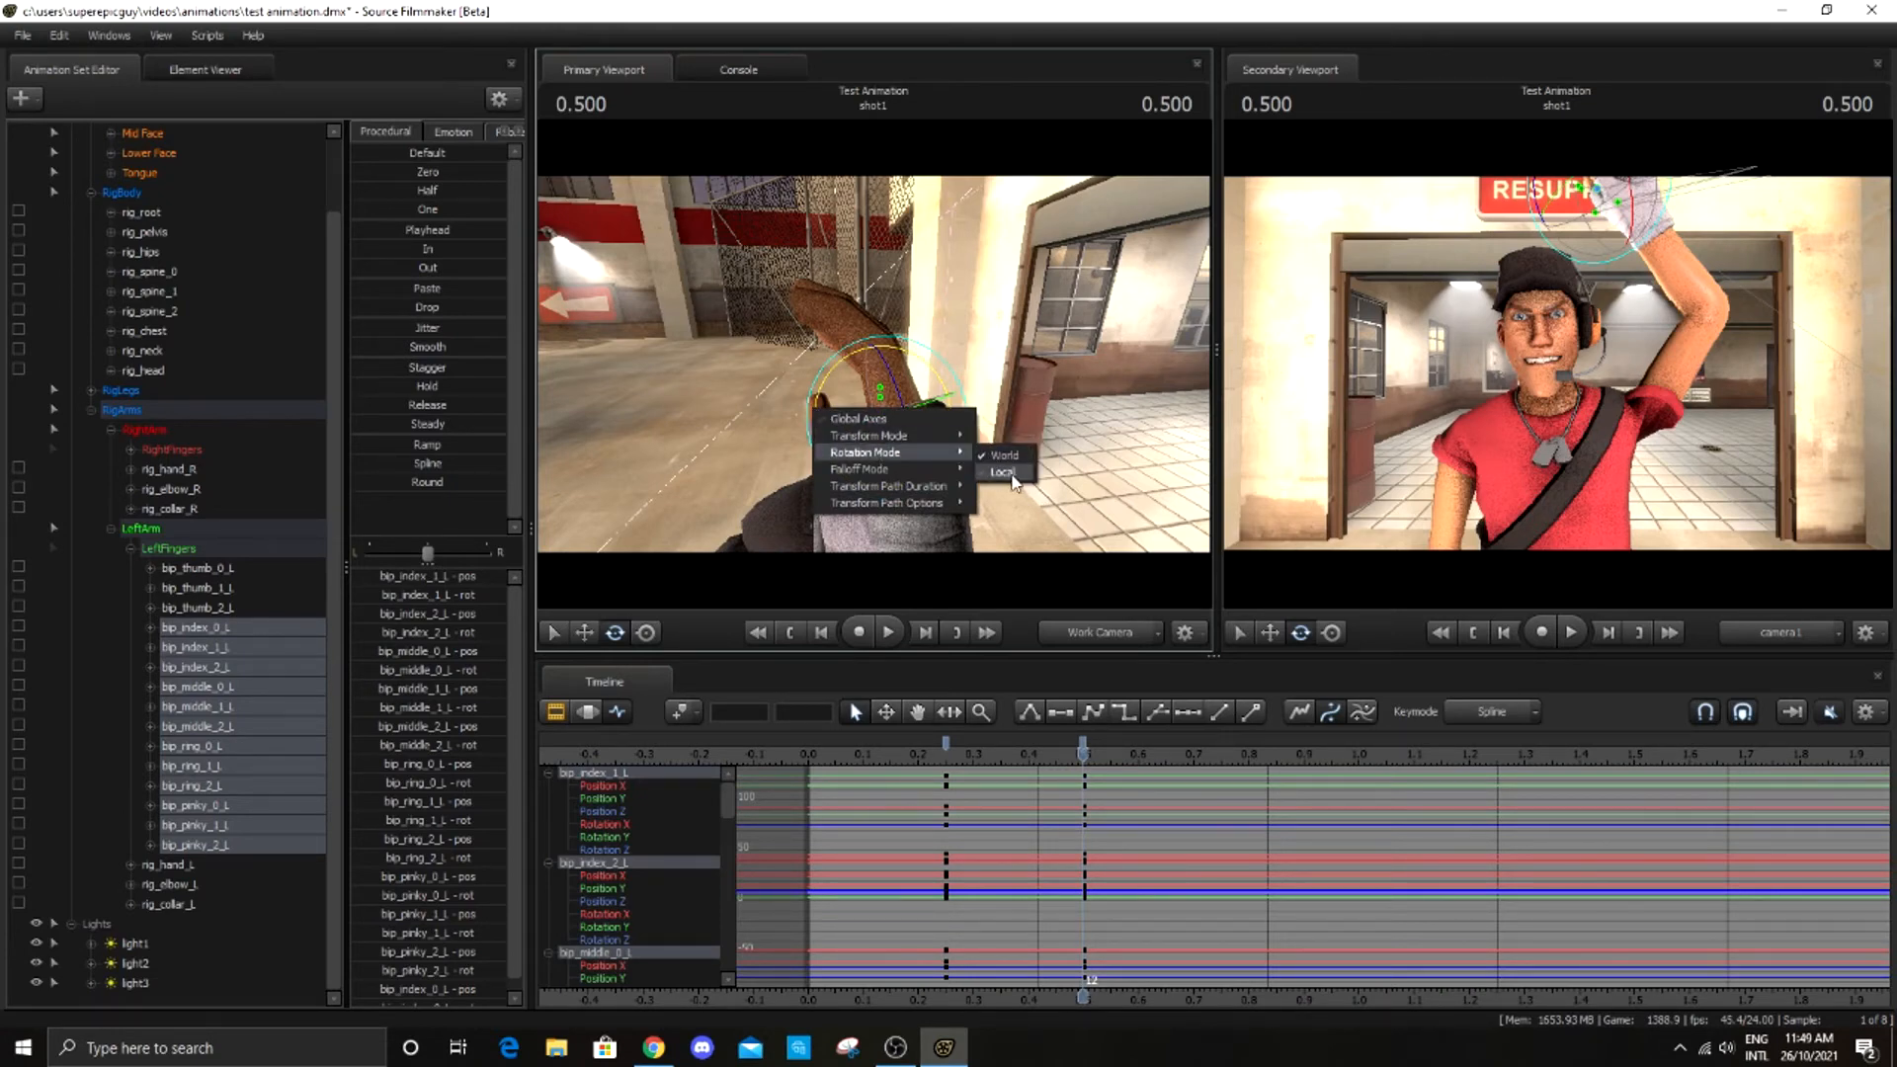
{"action": "left_click", "coordinate": [1002, 472]}
{"action": "left_click_drag", "start_coordinate": [884, 497], "coordinate": [863, 490]}
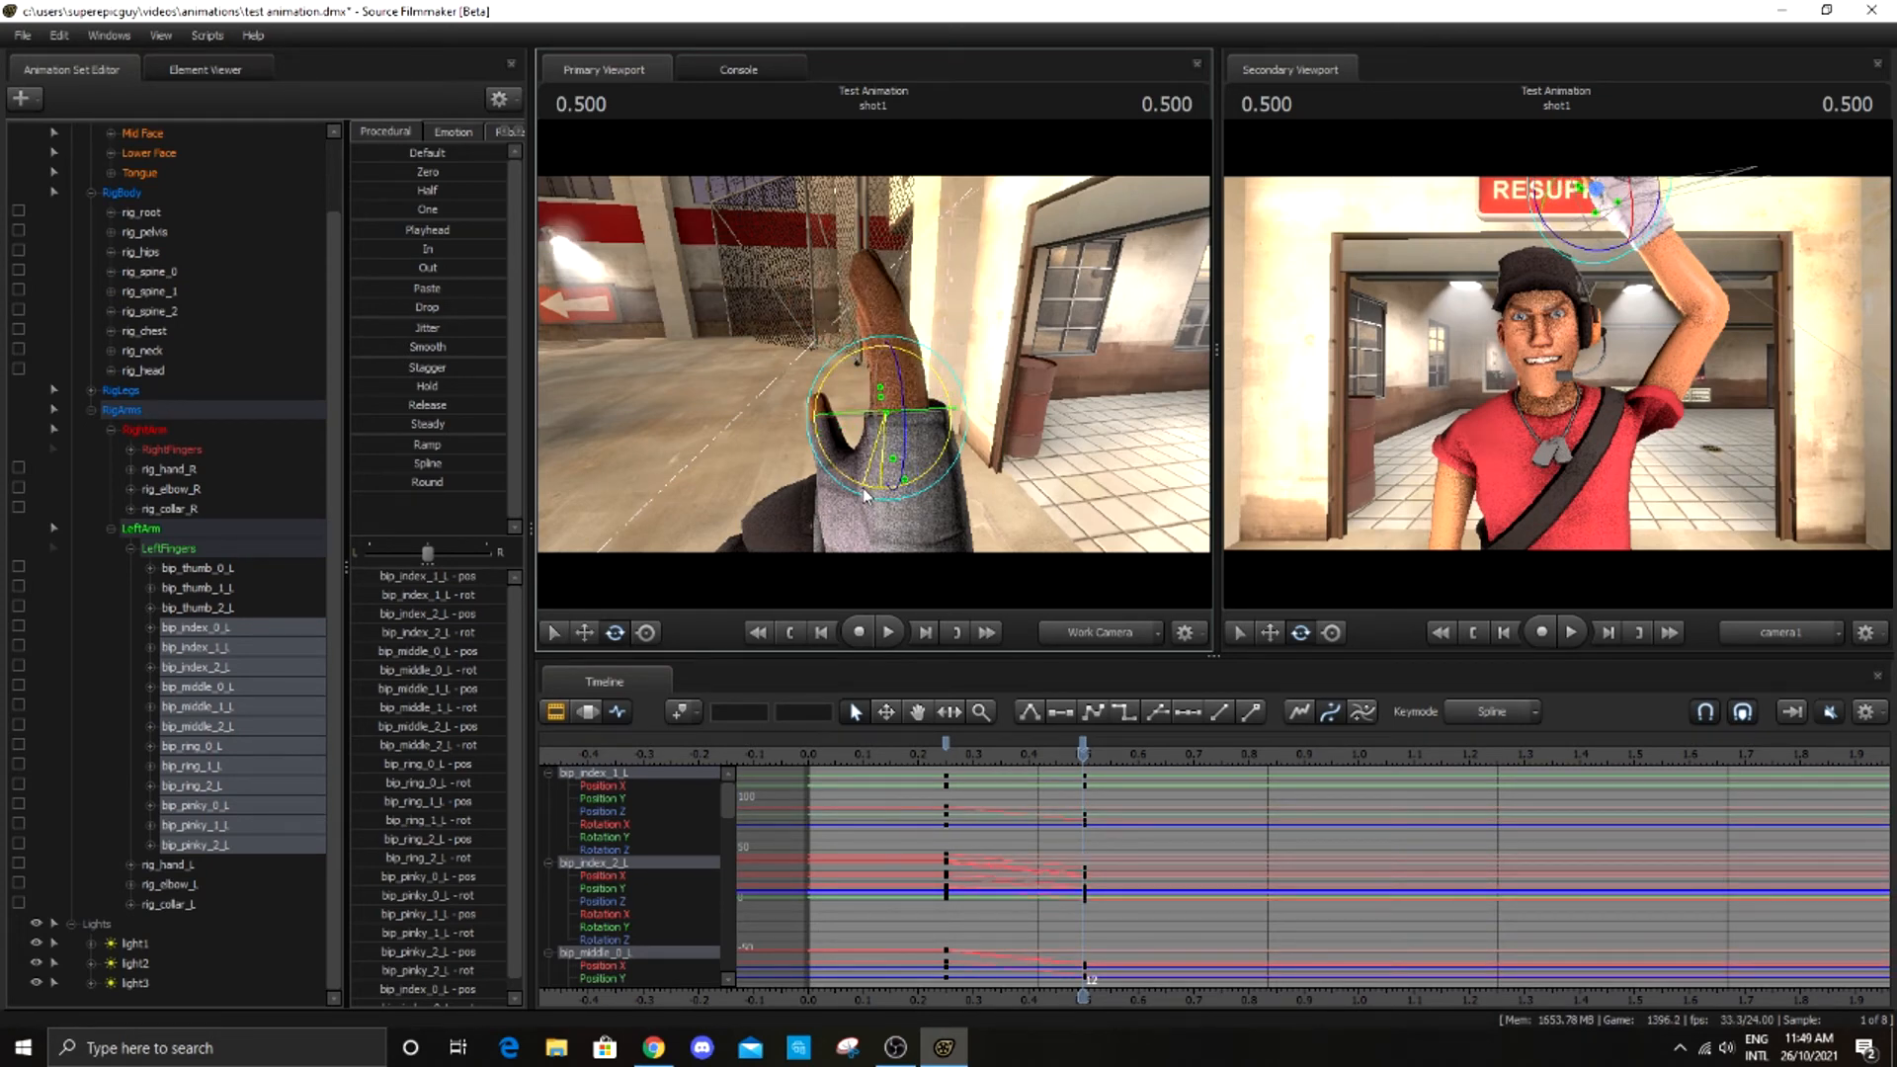
{"action": "left_click_drag", "start_coordinate": [937, 282], "coordinate": [874, 365], "text": "alt"}
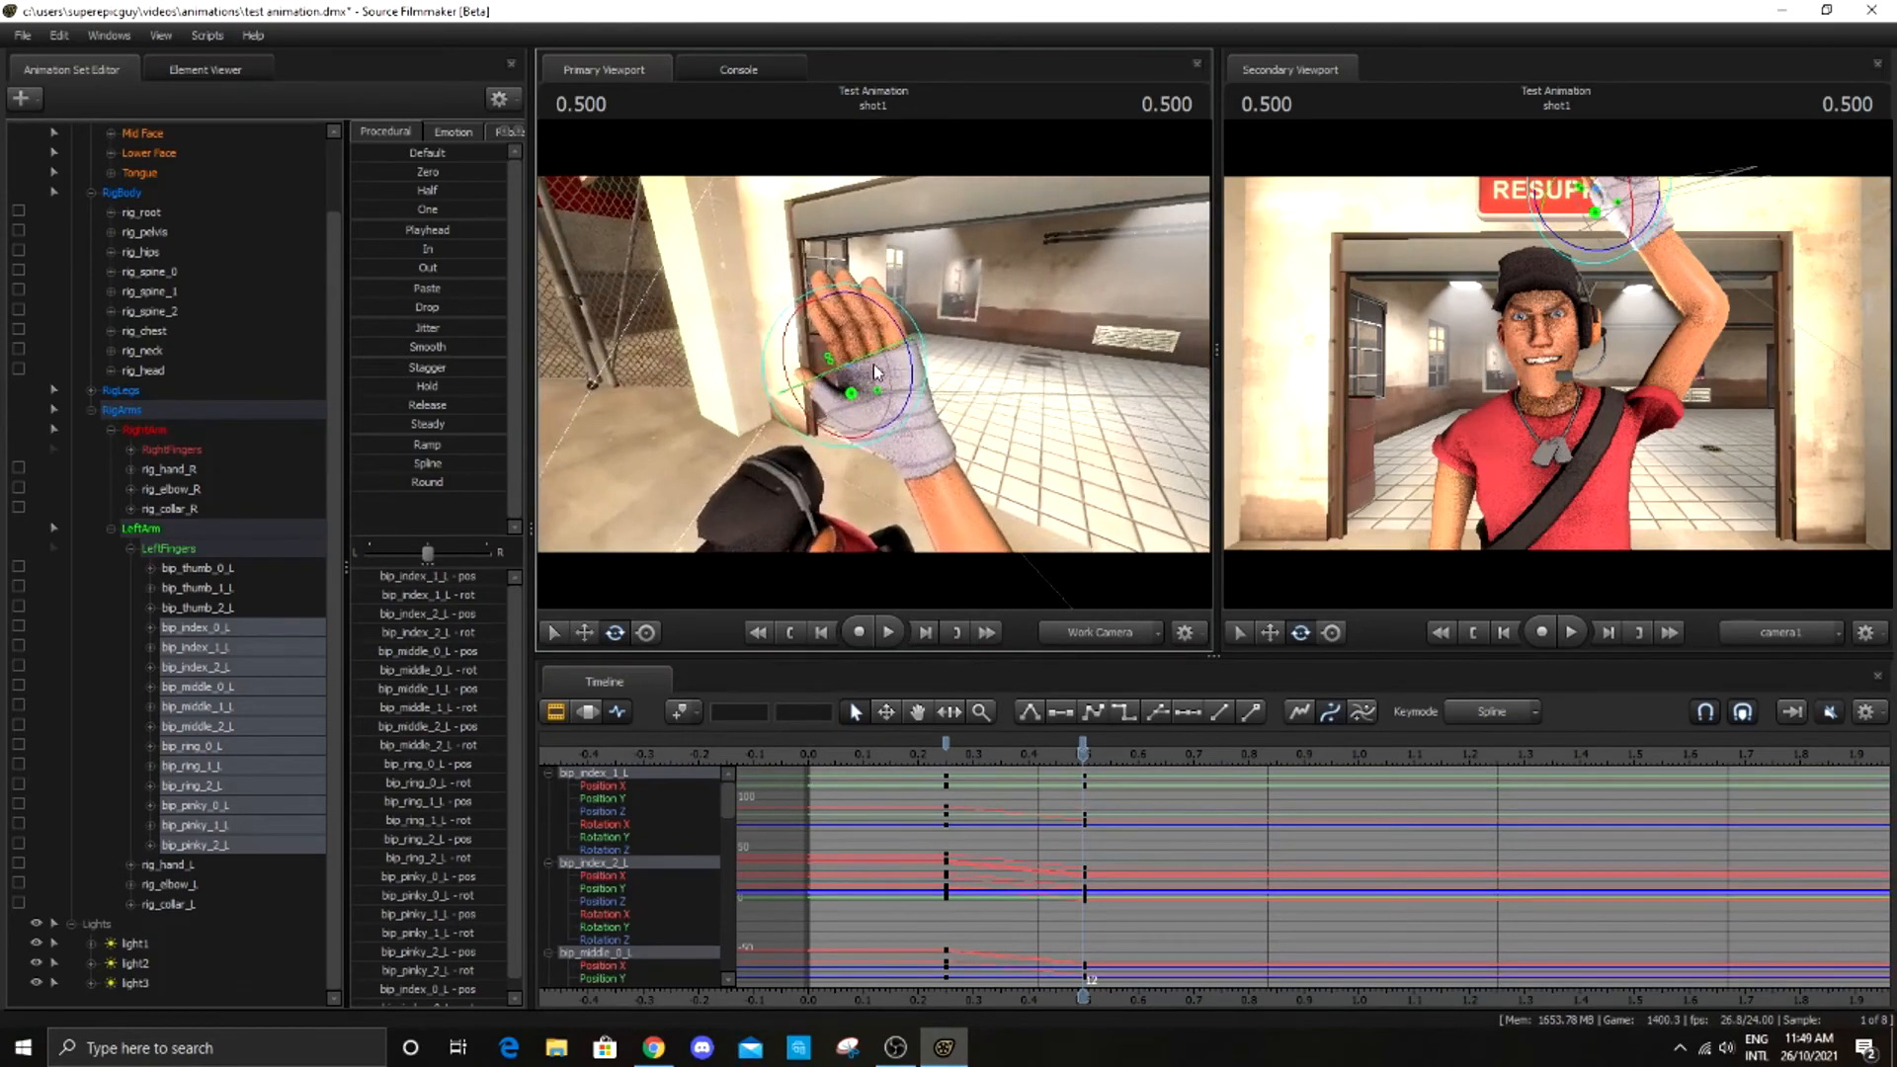
Add a rig_hand_L keyframe at 2.125 seconds
{"action": "left_click", "coordinate": [131, 548]}
{"action": "left_click", "coordinate": [211, 639]}
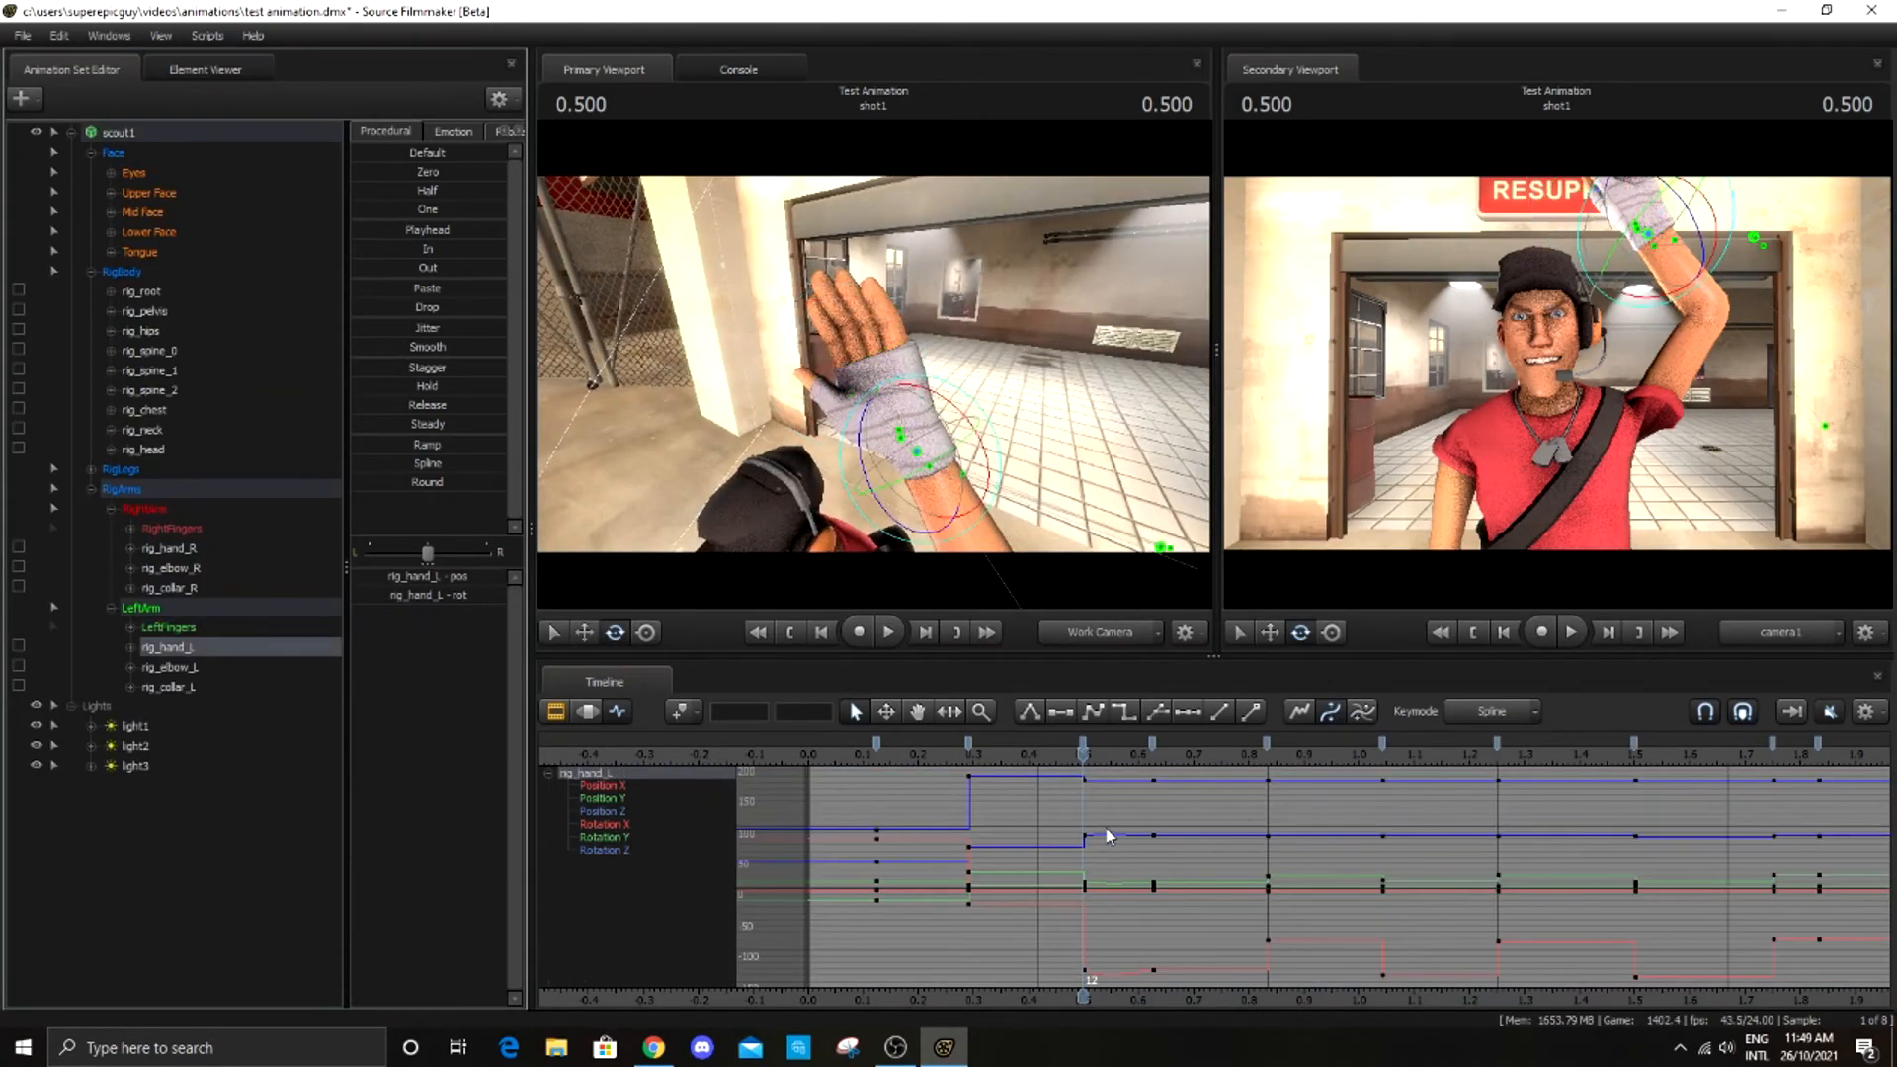
{"action": "left_click_drag", "start_coordinate": [1086, 756], "coordinate": [1562, 800]}
{"action": "scroll", "coordinate": [1608, 803], "scroll_direction": "up", "scroll_amount": 5}
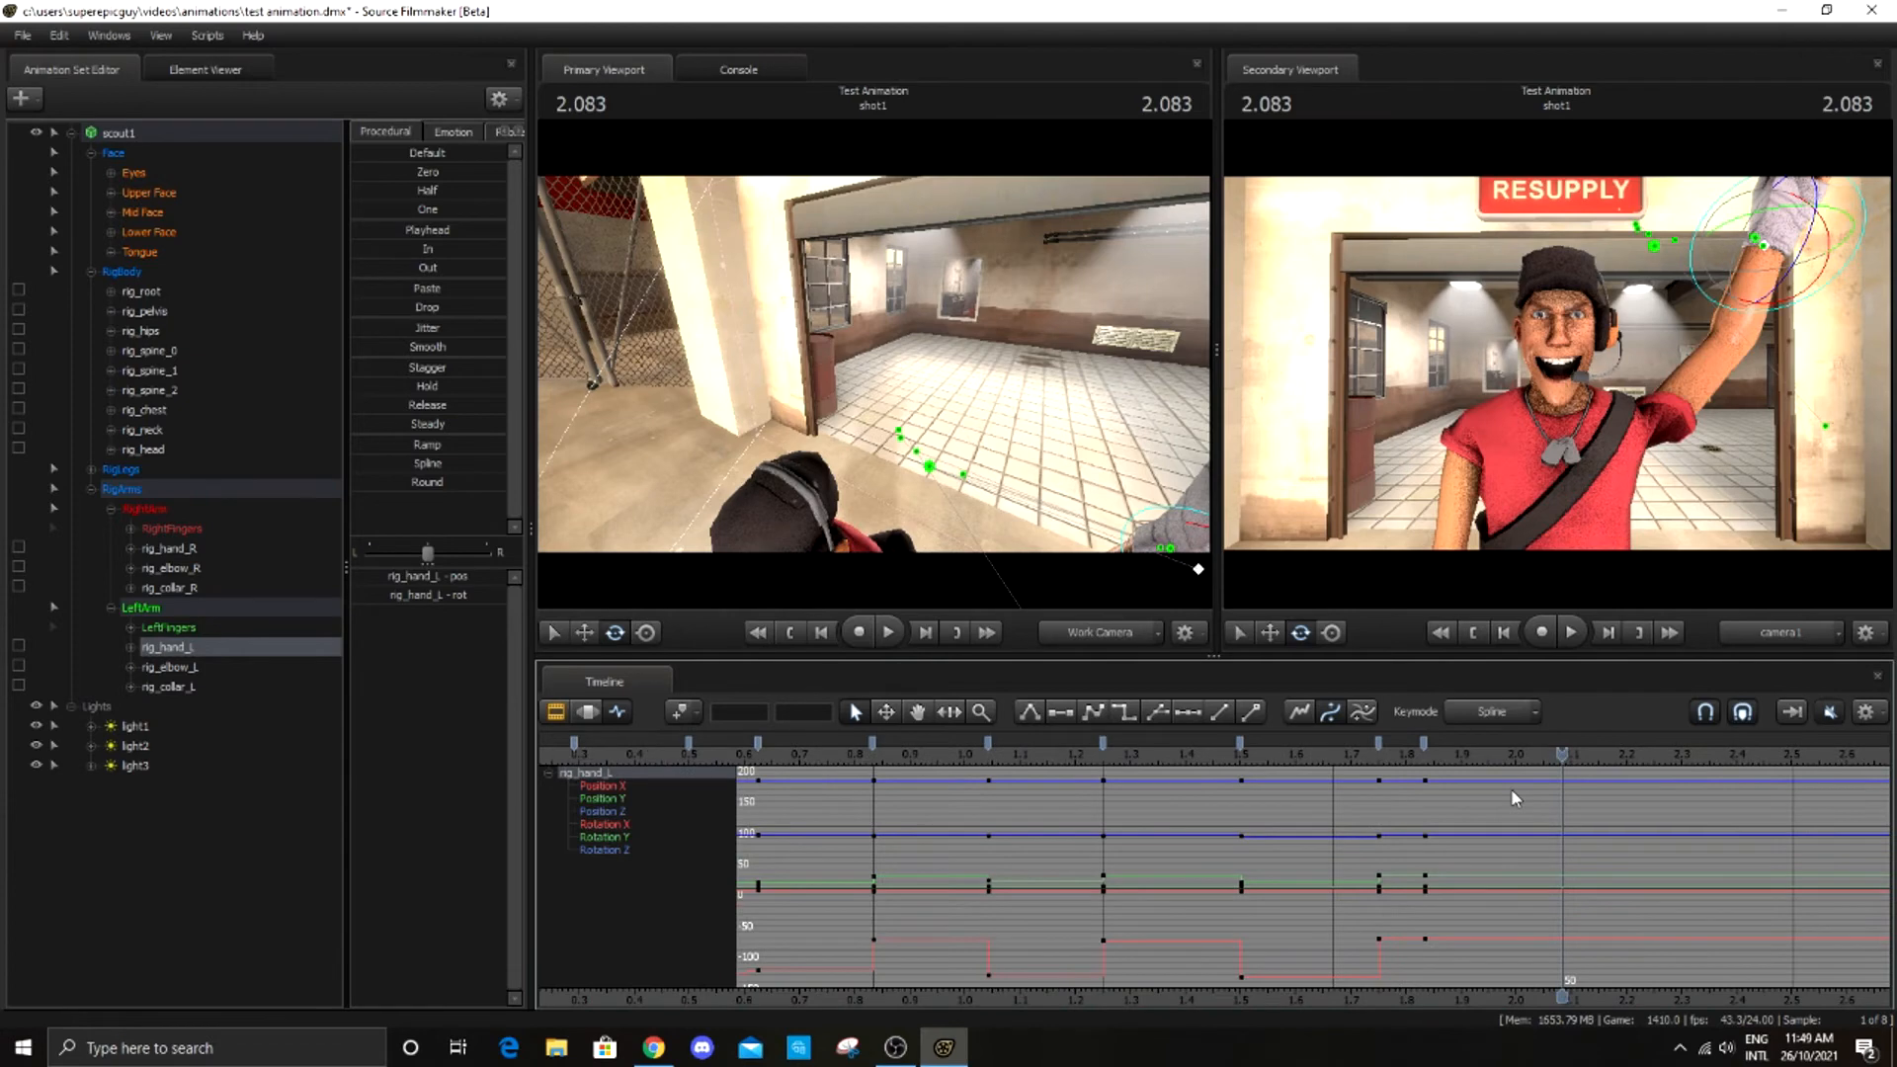
{"action": "left_click_drag", "start_coordinate": [1563, 756], "coordinate": [1590, 753]}
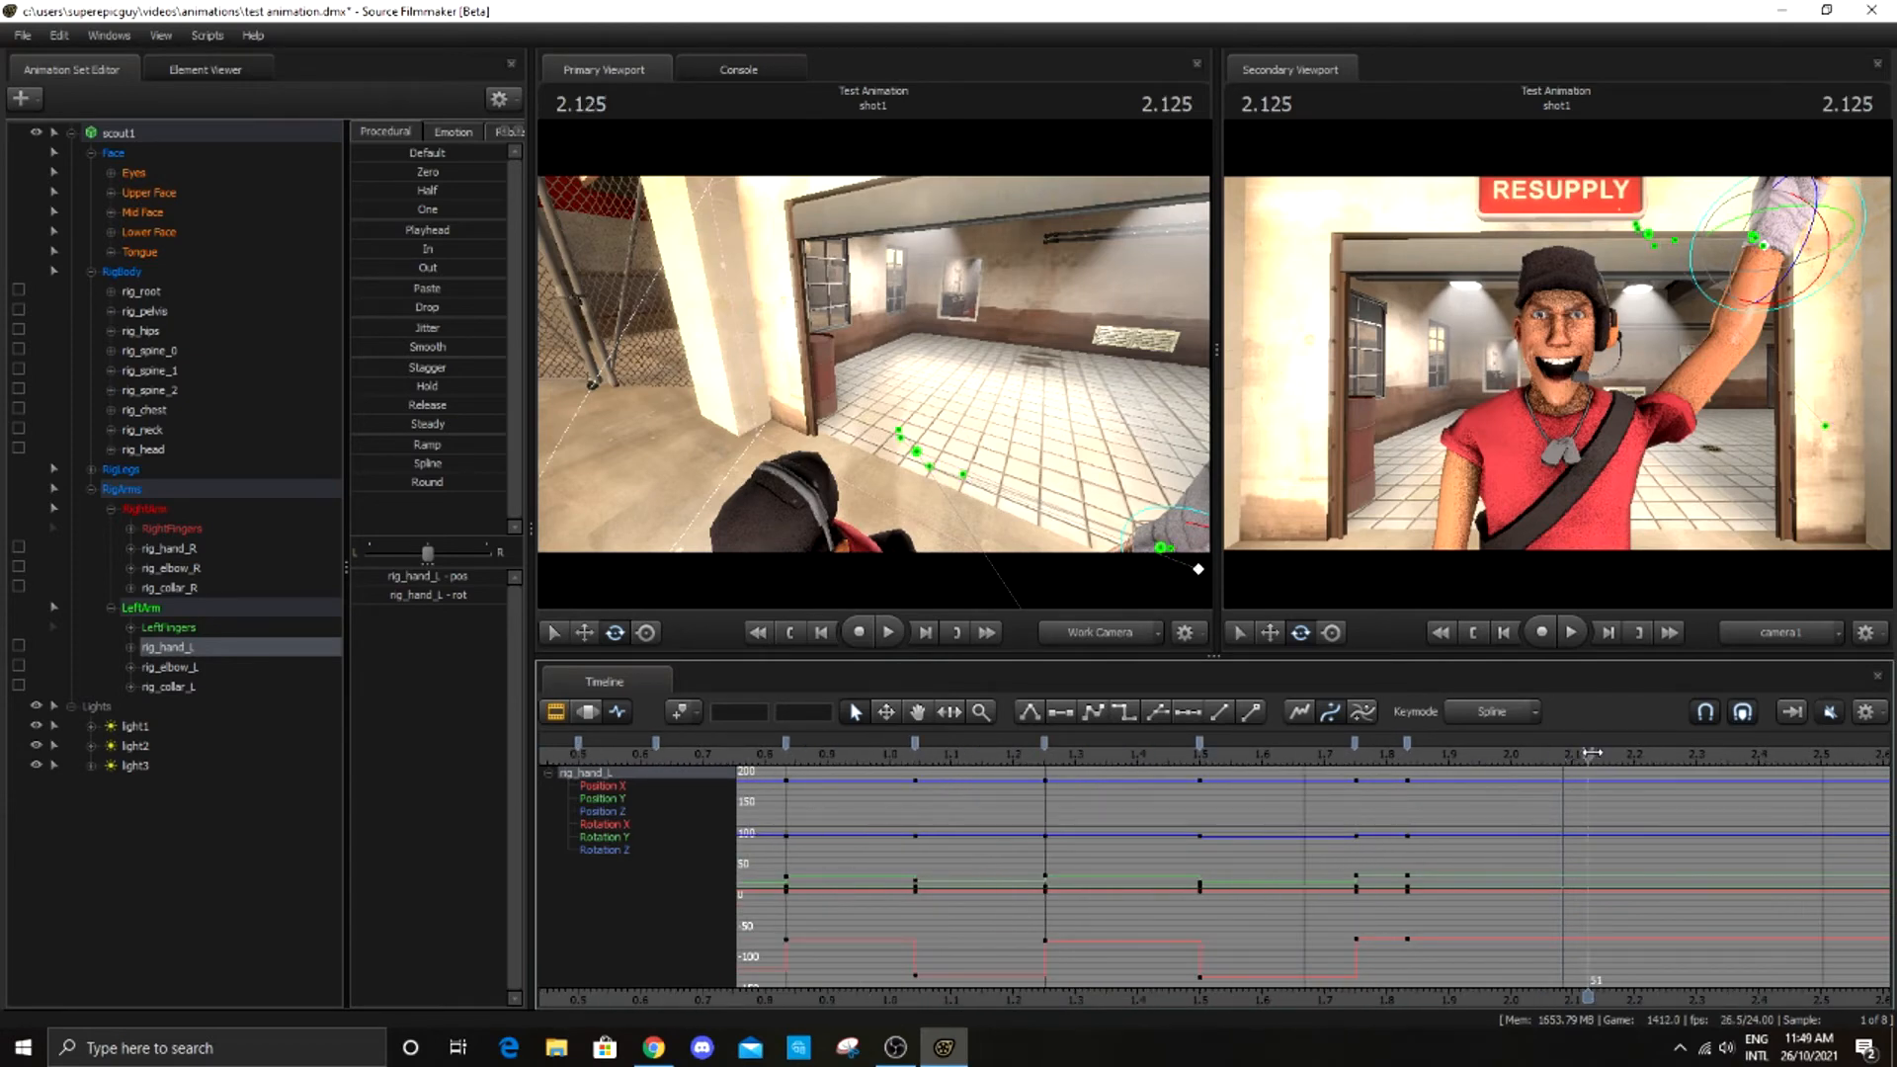
{"action": "left_click_drag", "start_coordinate": [929, 415], "coordinate": [1037, 444]}
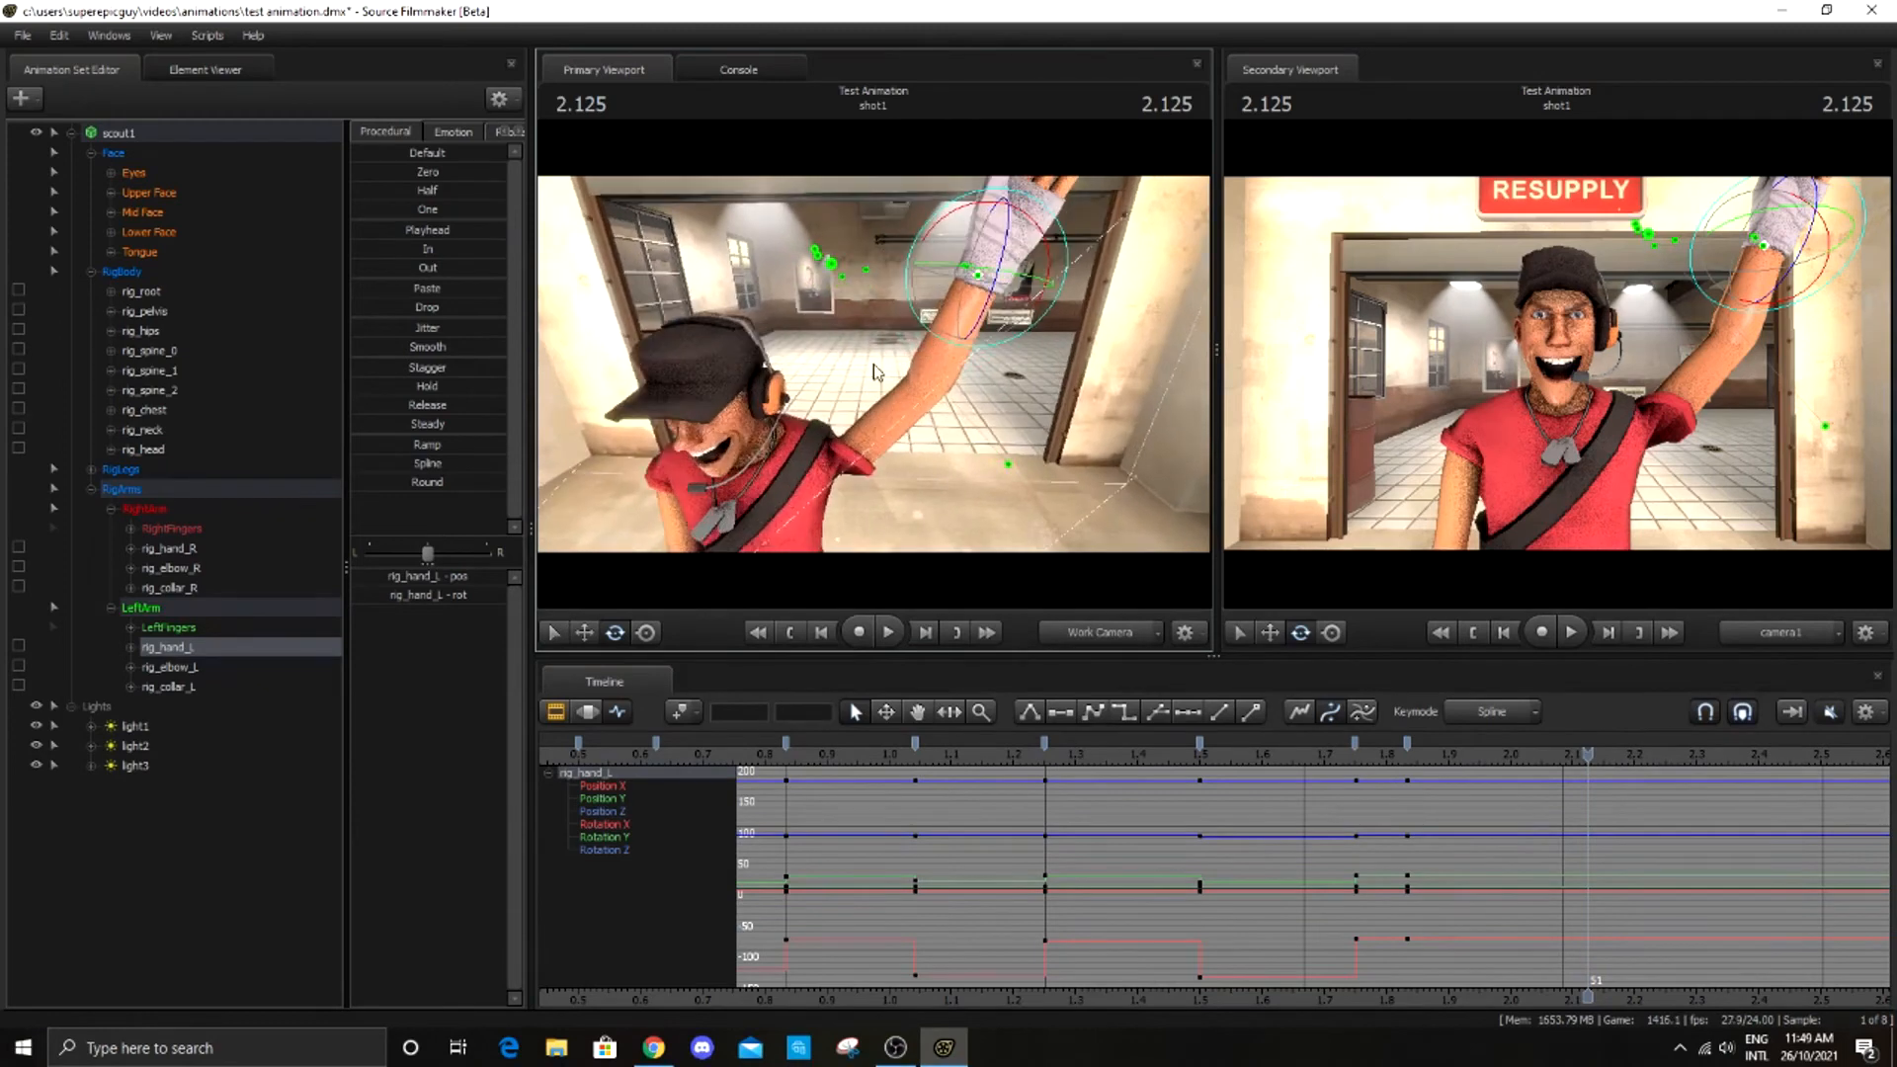
{"action": "left_click", "coordinate": [692, 713]}
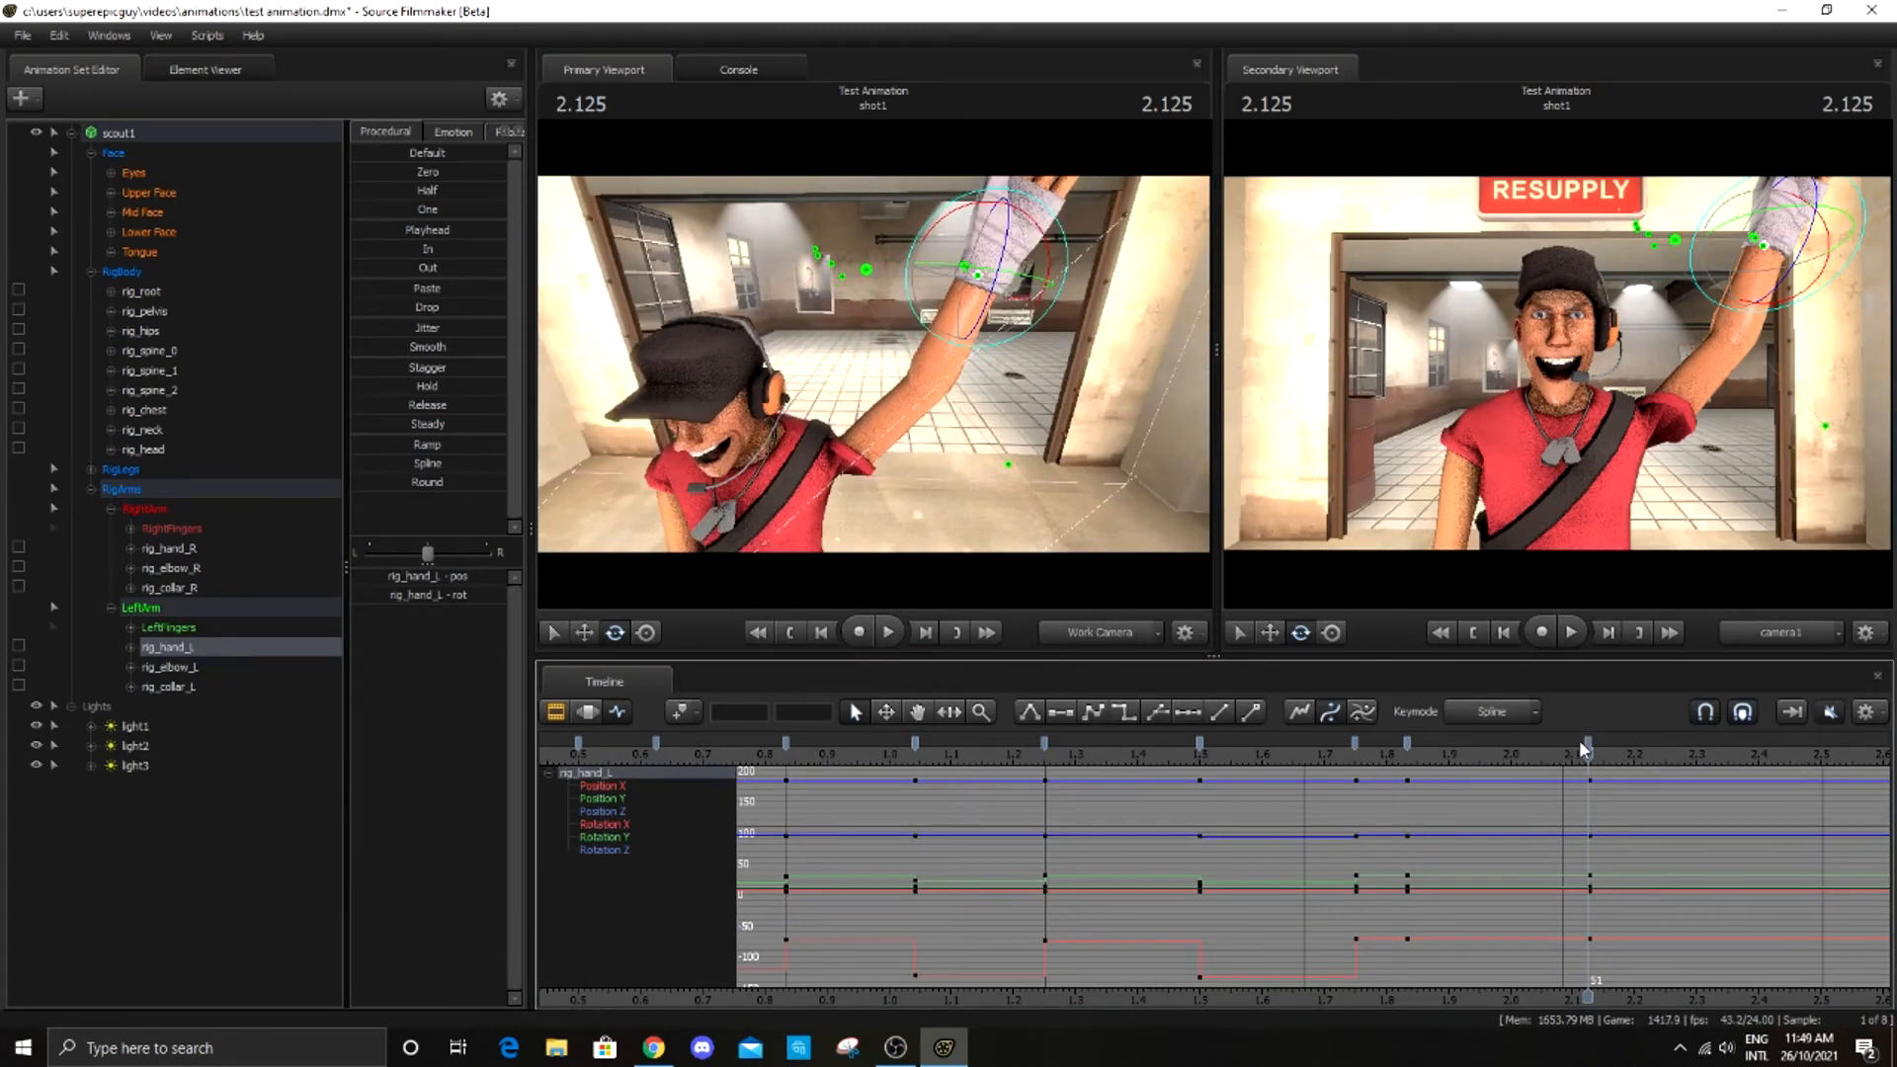
Make the rig_hand_L keys at 1.833 and 2.125 seconds stepped, and at 2.125 rotate the hand and lower it in front of the left shoulder
{"action": "left_click_drag", "start_coordinate": [1624, 772], "coordinate": [1386, 1035]}
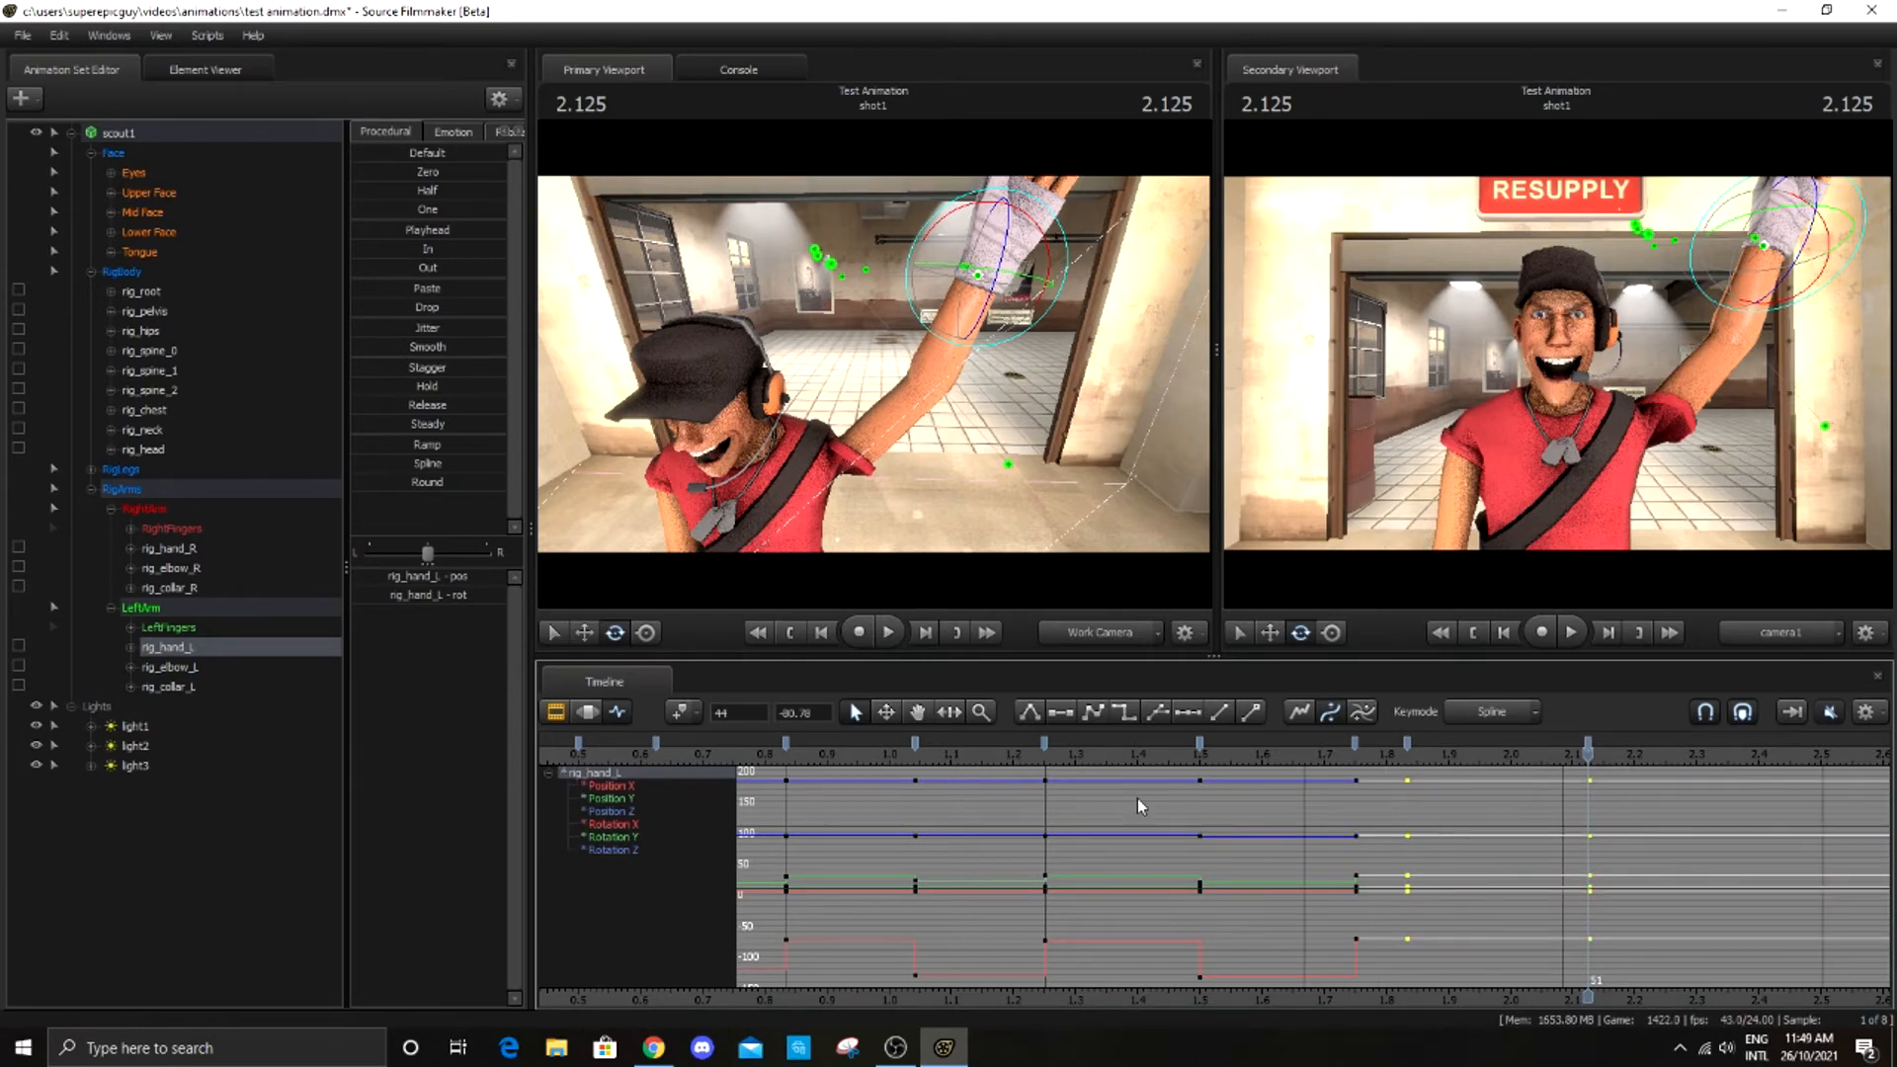
{"action": "left_click_drag", "start_coordinate": [1037, 469], "coordinate": [1003, 460]}
{"action": "left_click_drag", "start_coordinate": [945, 359], "coordinate": [685, 175]}
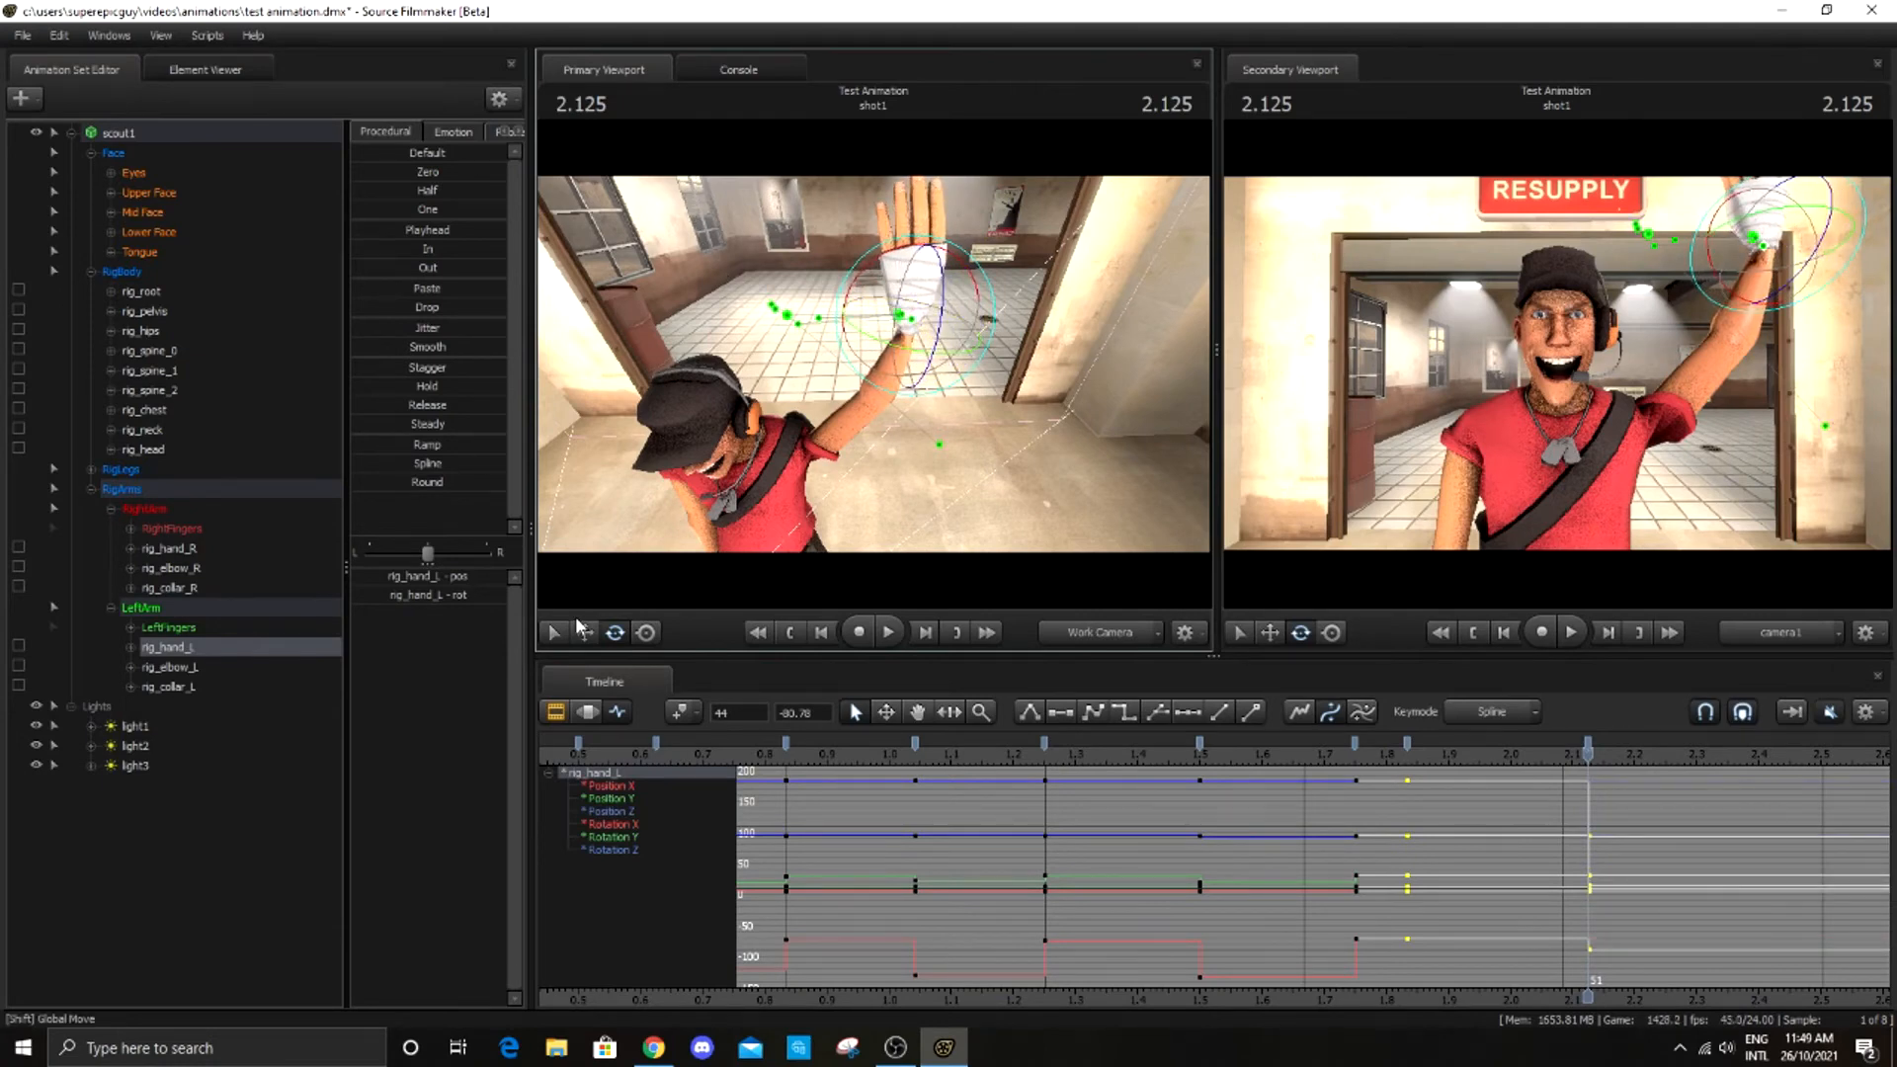
{"action": "left_click", "coordinate": [580, 626]}
{"action": "left_click_drag", "start_coordinate": [953, 346], "coordinate": [815, 311]}
{"action": "left_click_drag", "start_coordinate": [853, 251], "coordinate": [962, 587]}
{"action": "left_click", "coordinate": [615, 634]}
{"action": "left_click", "coordinate": [586, 633]}
{"action": "left_click_drag", "start_coordinate": [939, 511], "coordinate": [929, 525]}
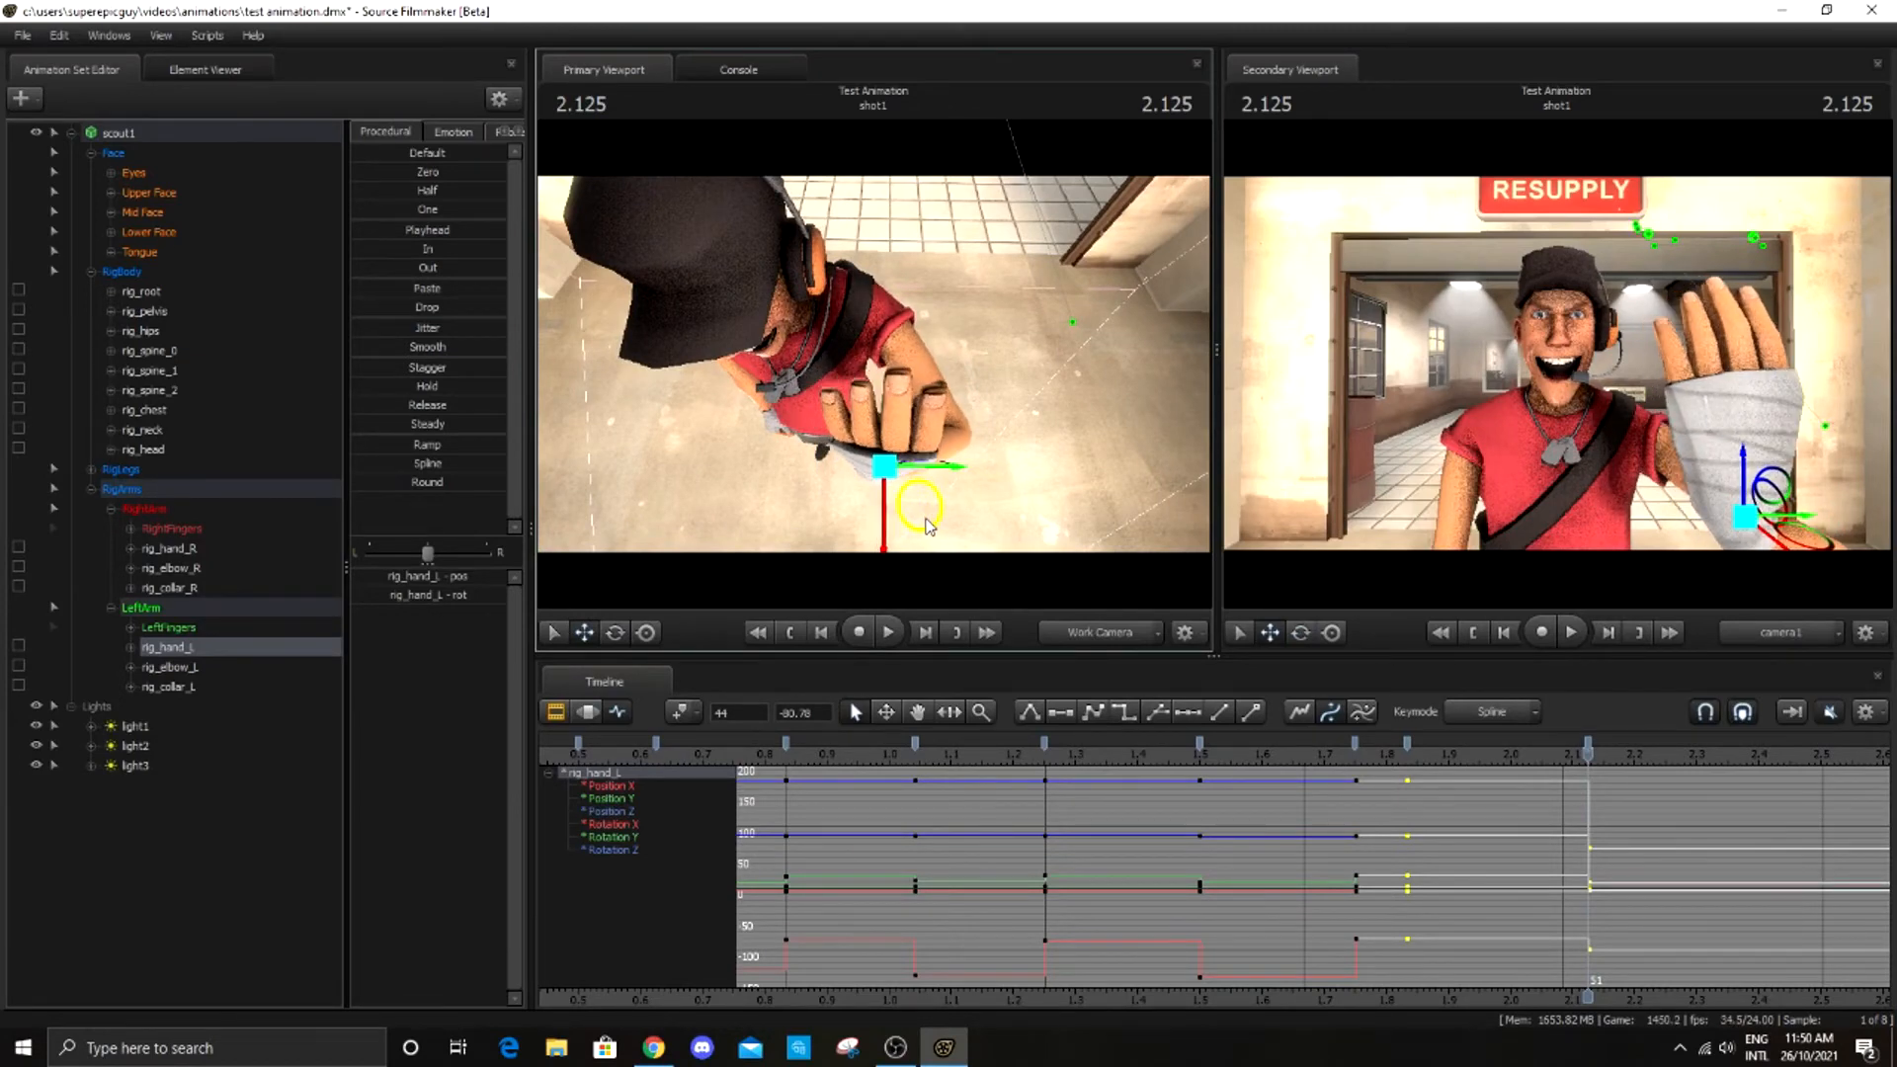
{"action": "left_click_drag", "start_coordinate": [1584, 504], "coordinate": [1530, 509]}
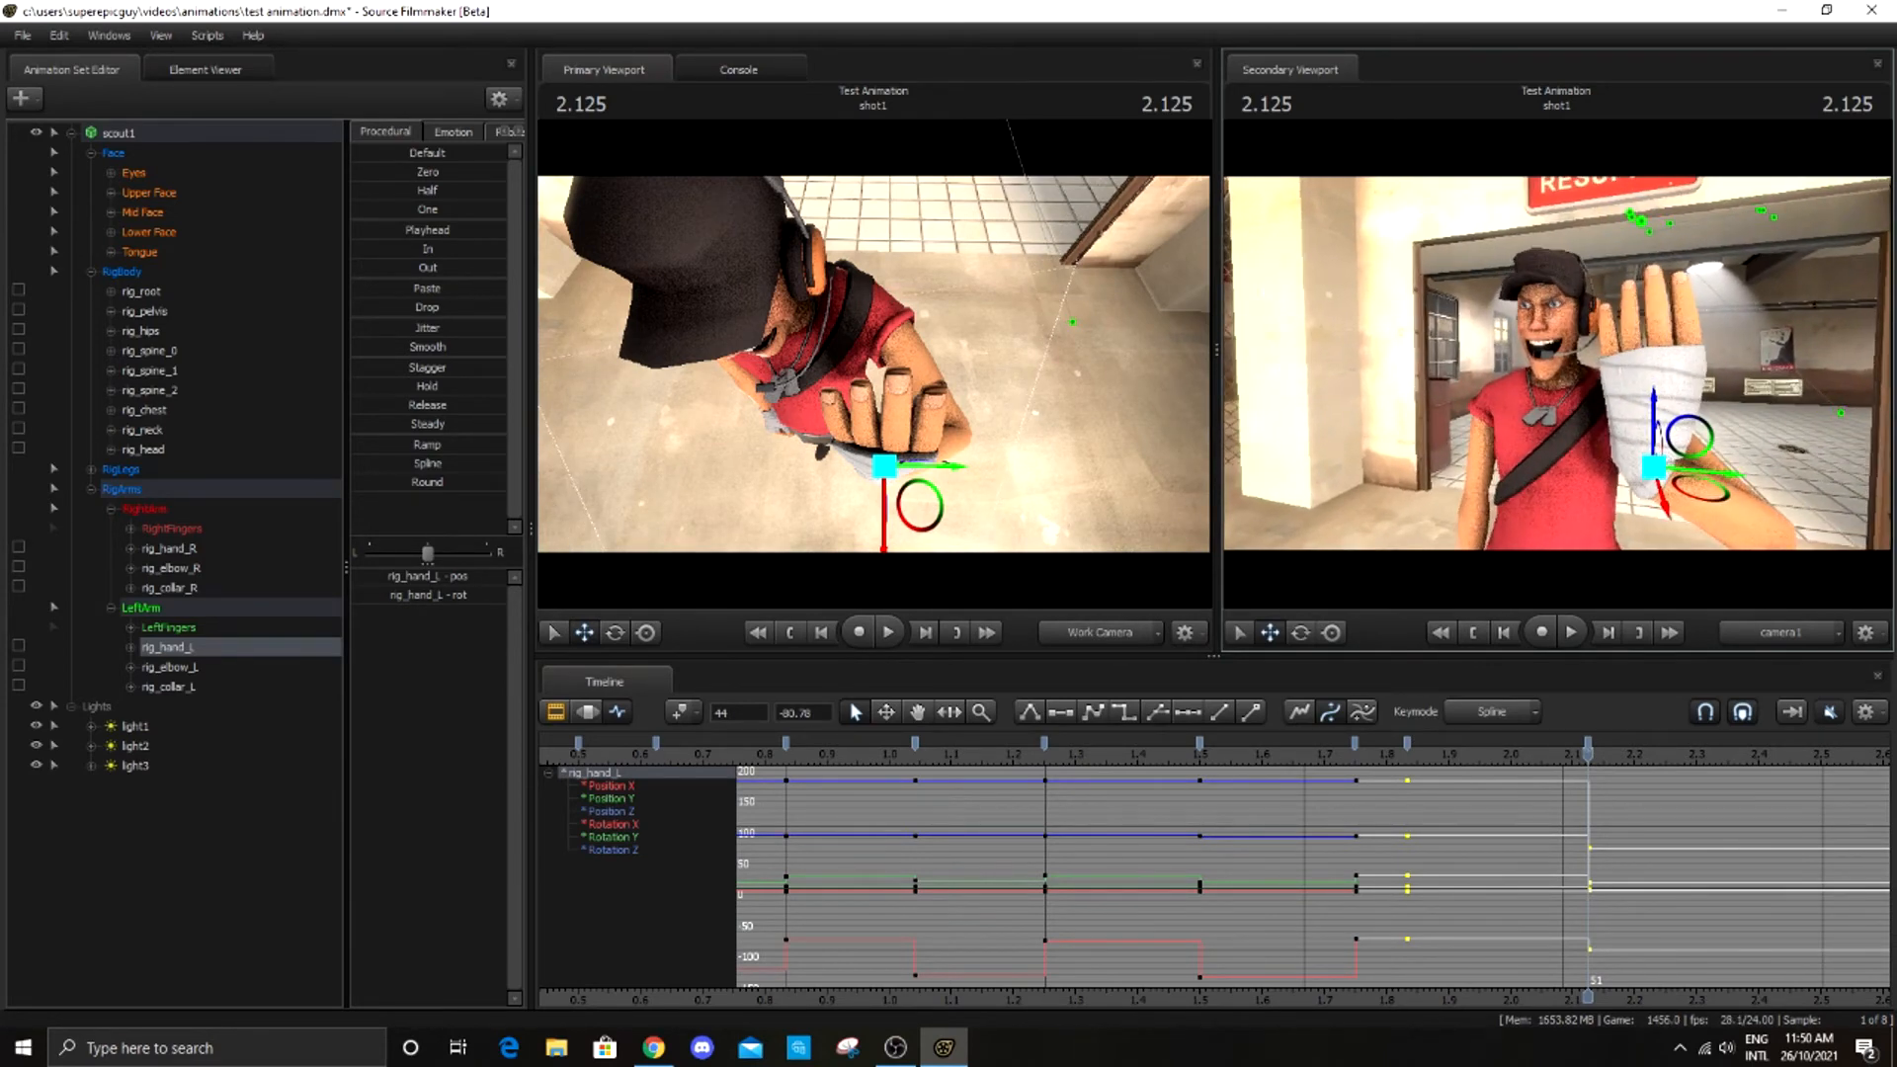
{"action": "left_click_drag", "start_coordinate": [1054, 432], "coordinate": [1043, 296]}
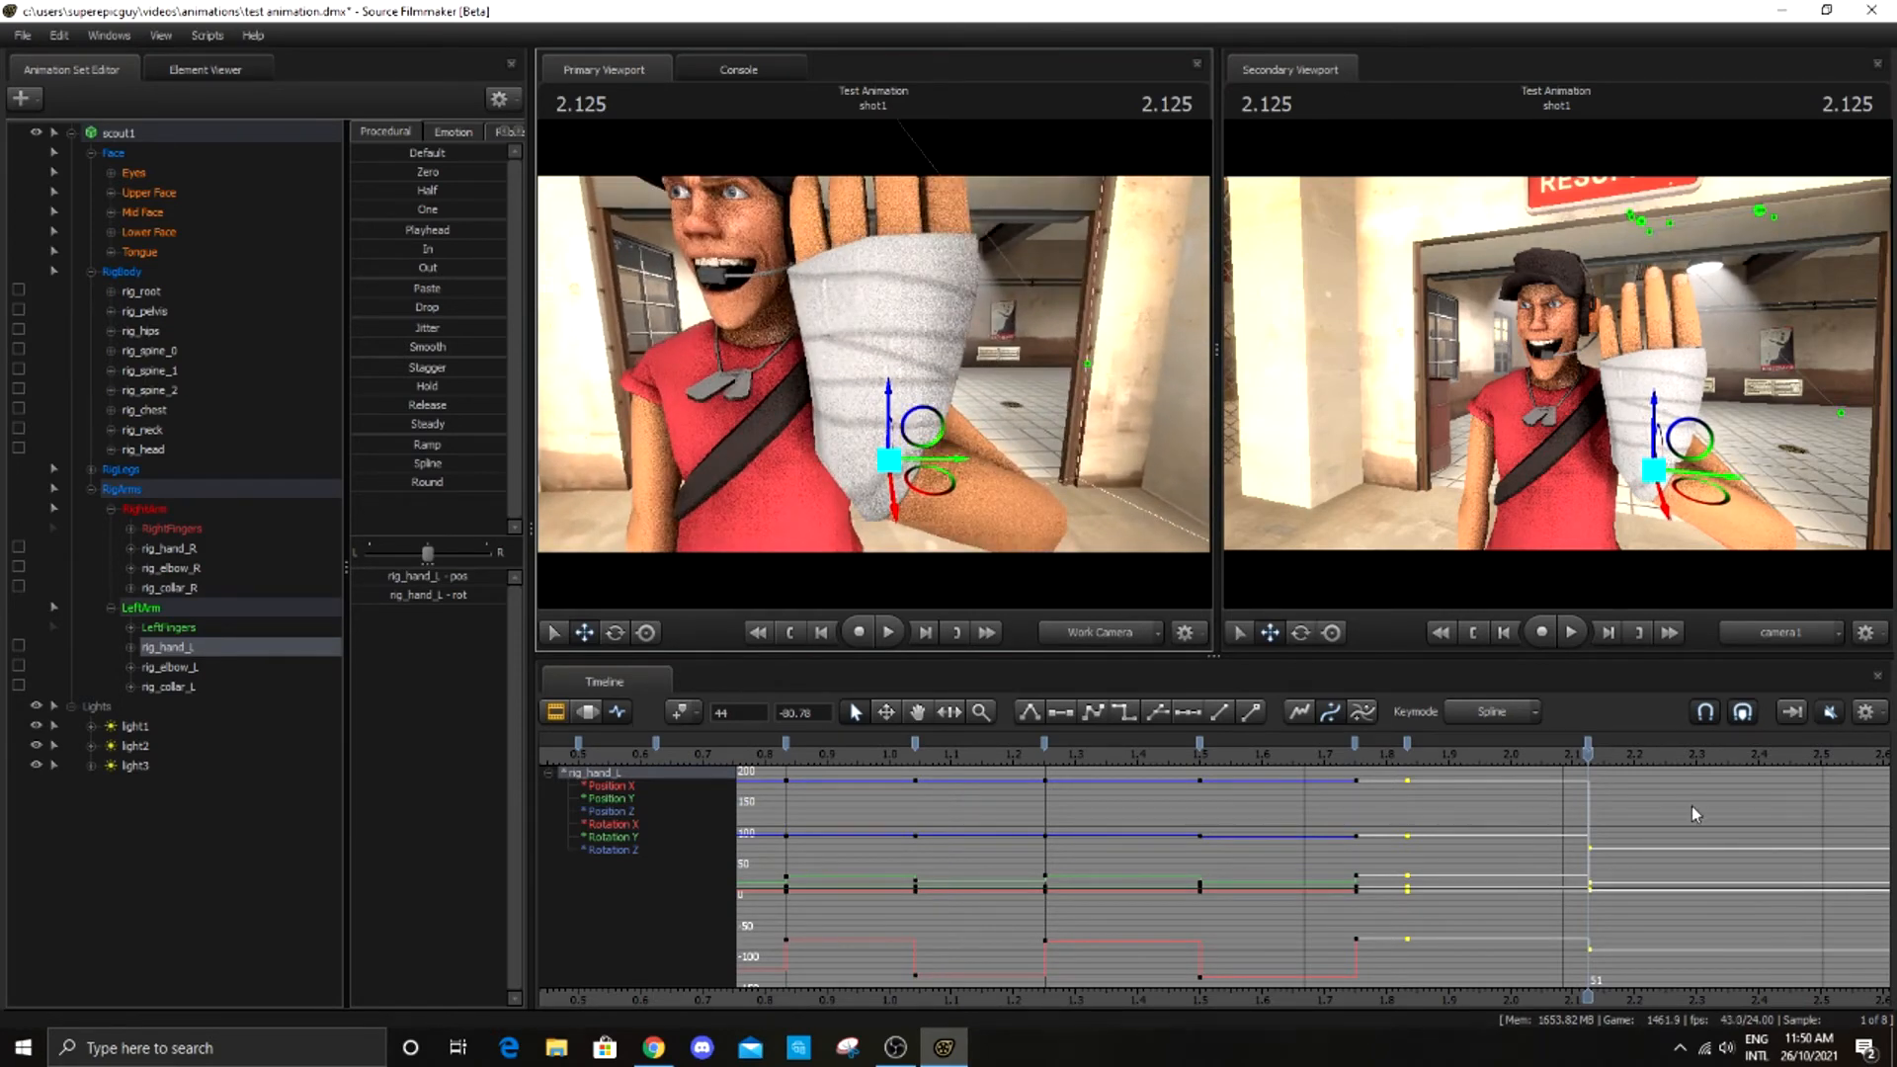
Add rig_elbow_L keyframes at 1.875 and 2.125 seconds, and at 2.125 move the elbow inward and down beneath the hand
{"action": "left_click_drag", "start_coordinate": [1592, 756], "coordinate": [1423, 784]}
{"action": "left_click", "coordinate": [220, 667]}
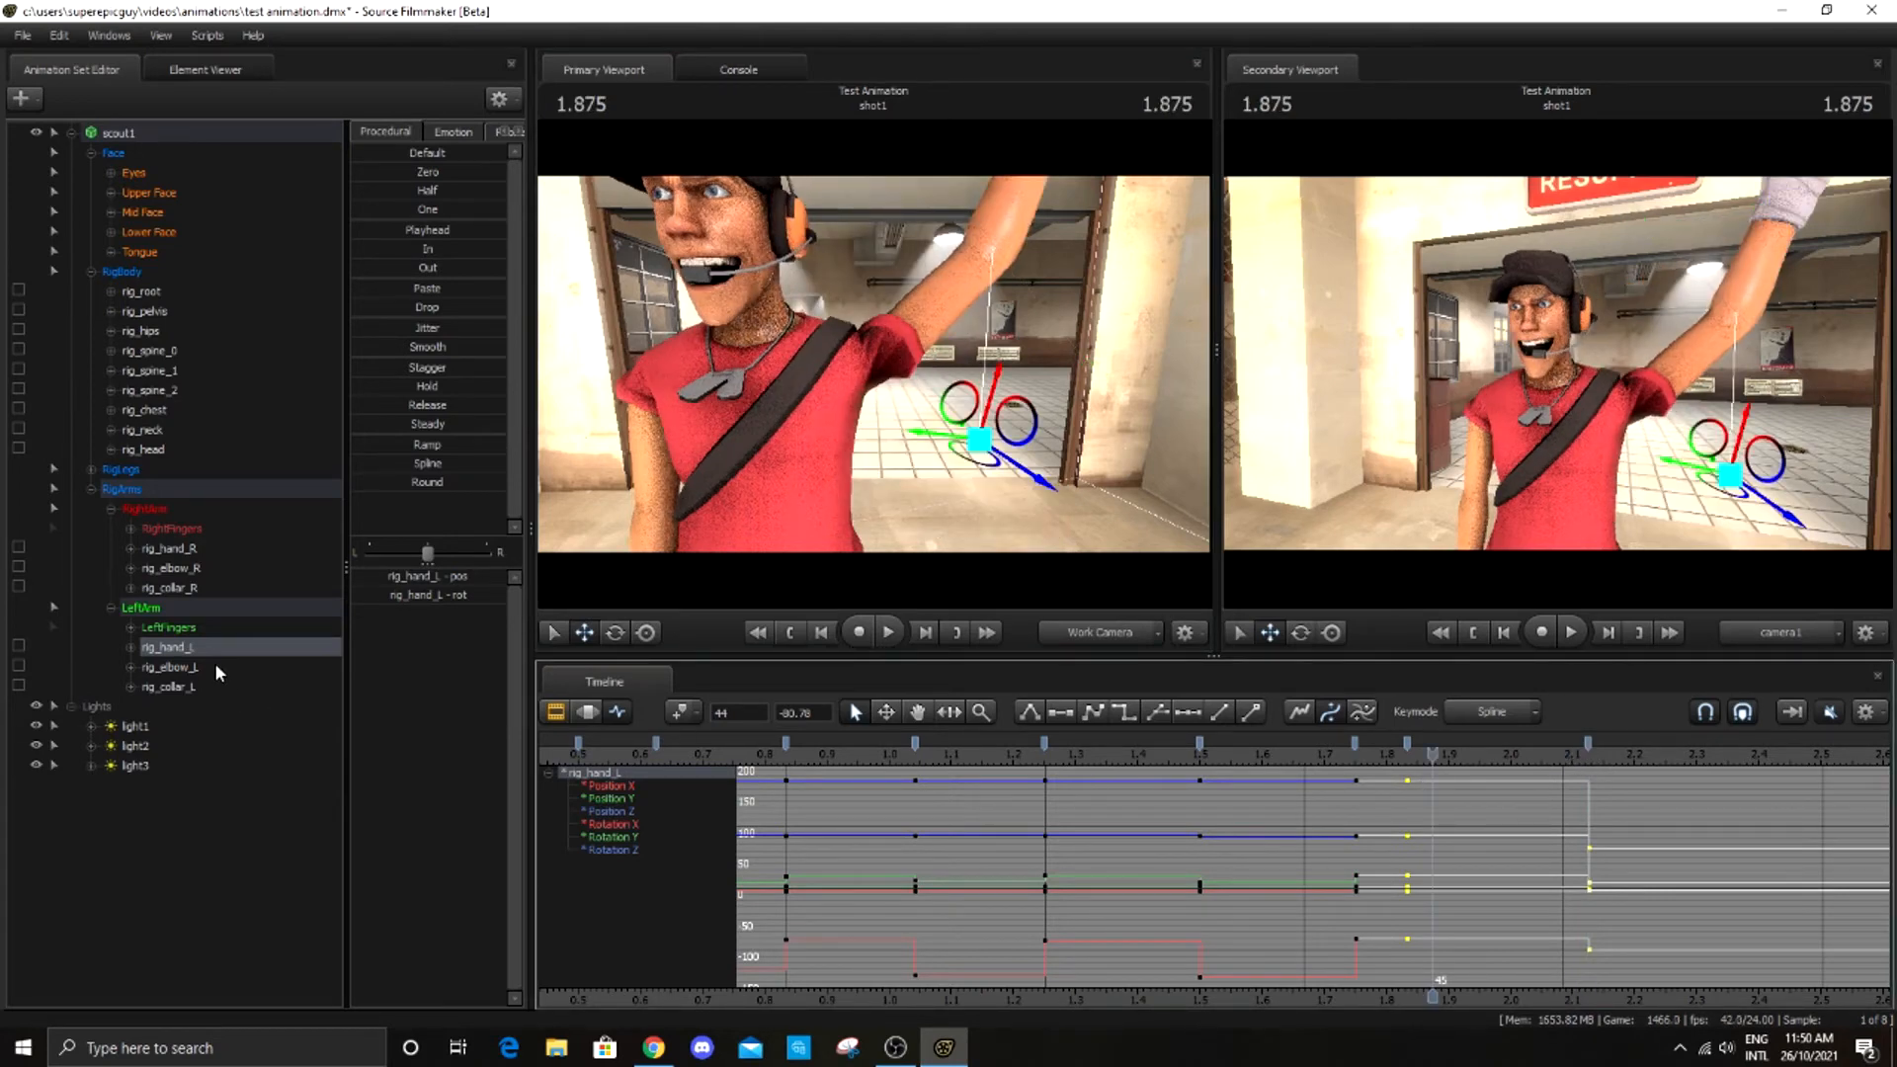
{"action": "left_click_drag", "start_coordinate": [1448, 757], "coordinate": [1579, 756]}
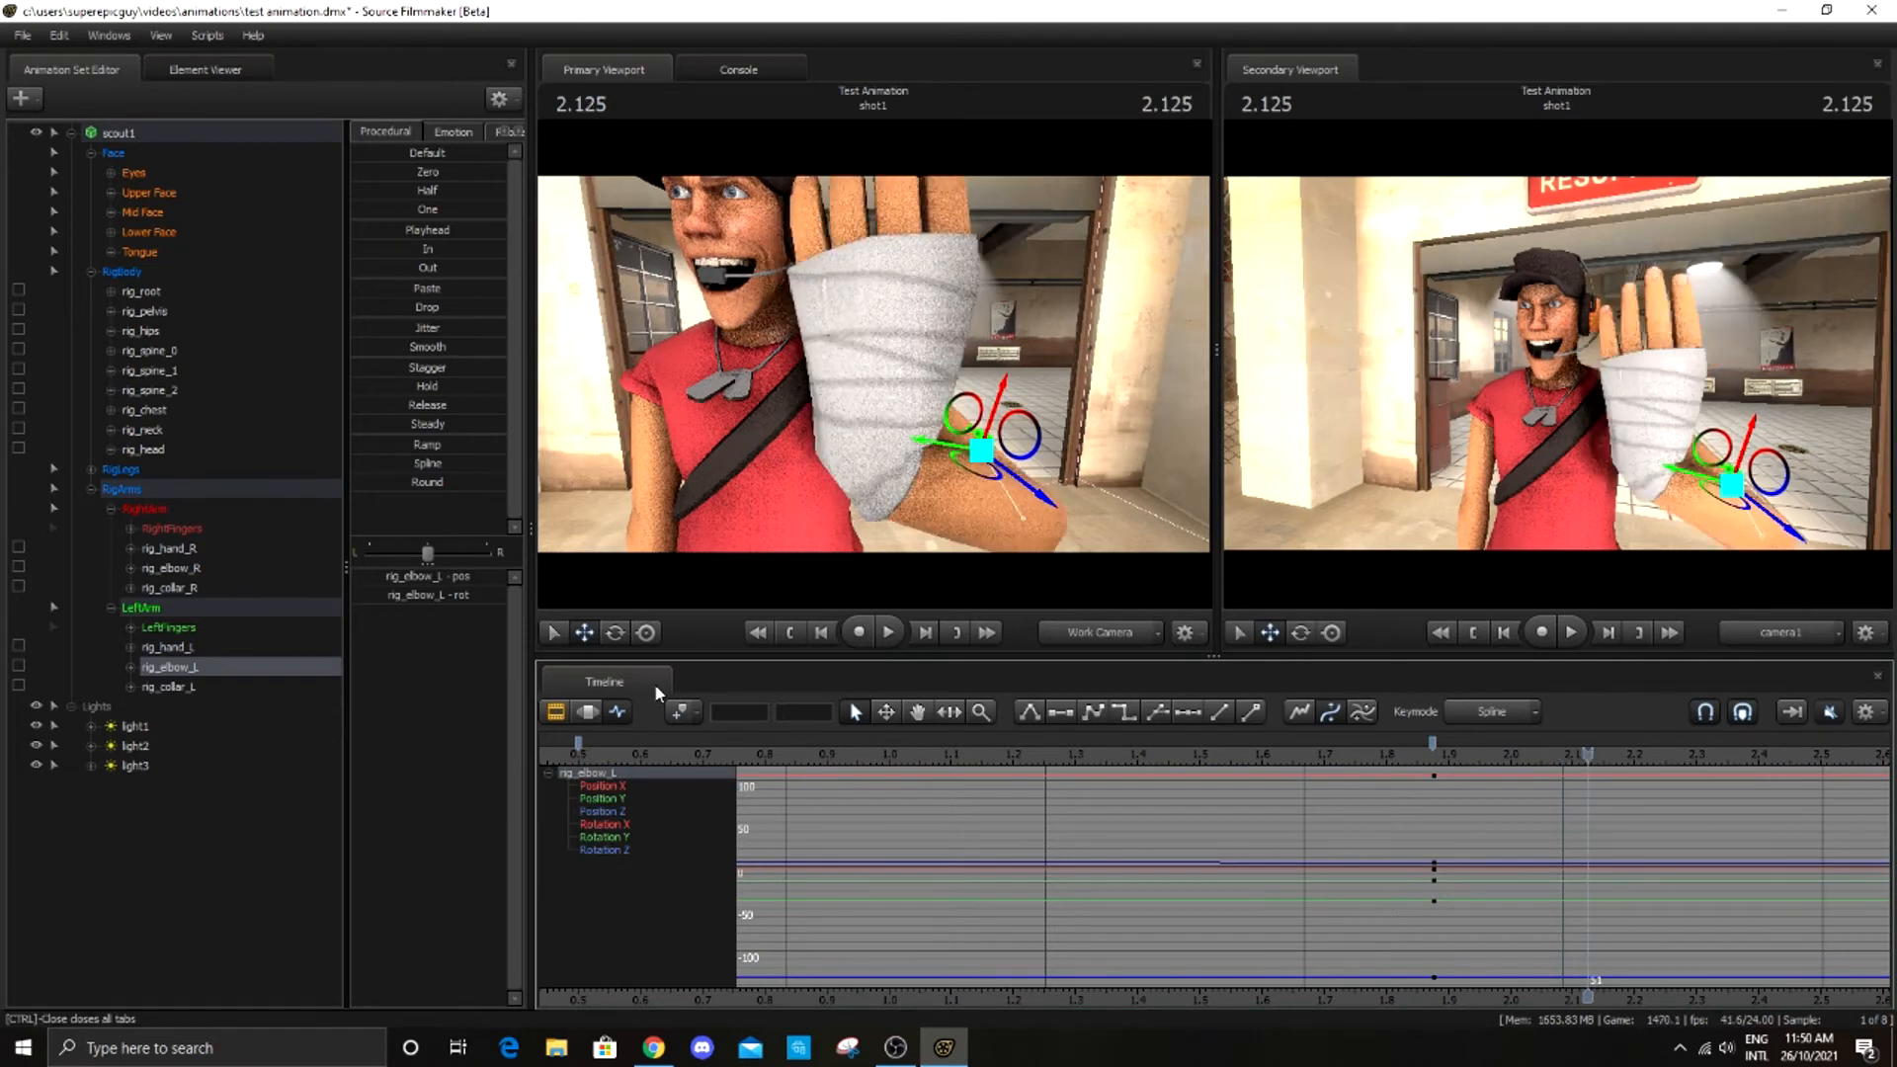
{"action": "left_click", "coordinate": [687, 716]}
{"action": "left_click_drag", "start_coordinate": [692, 533], "coordinate": [785, 519]}
{"action": "key", "text": "s"}
{"action": "left_click_drag", "start_coordinate": [944, 333], "coordinate": [873, 393]}
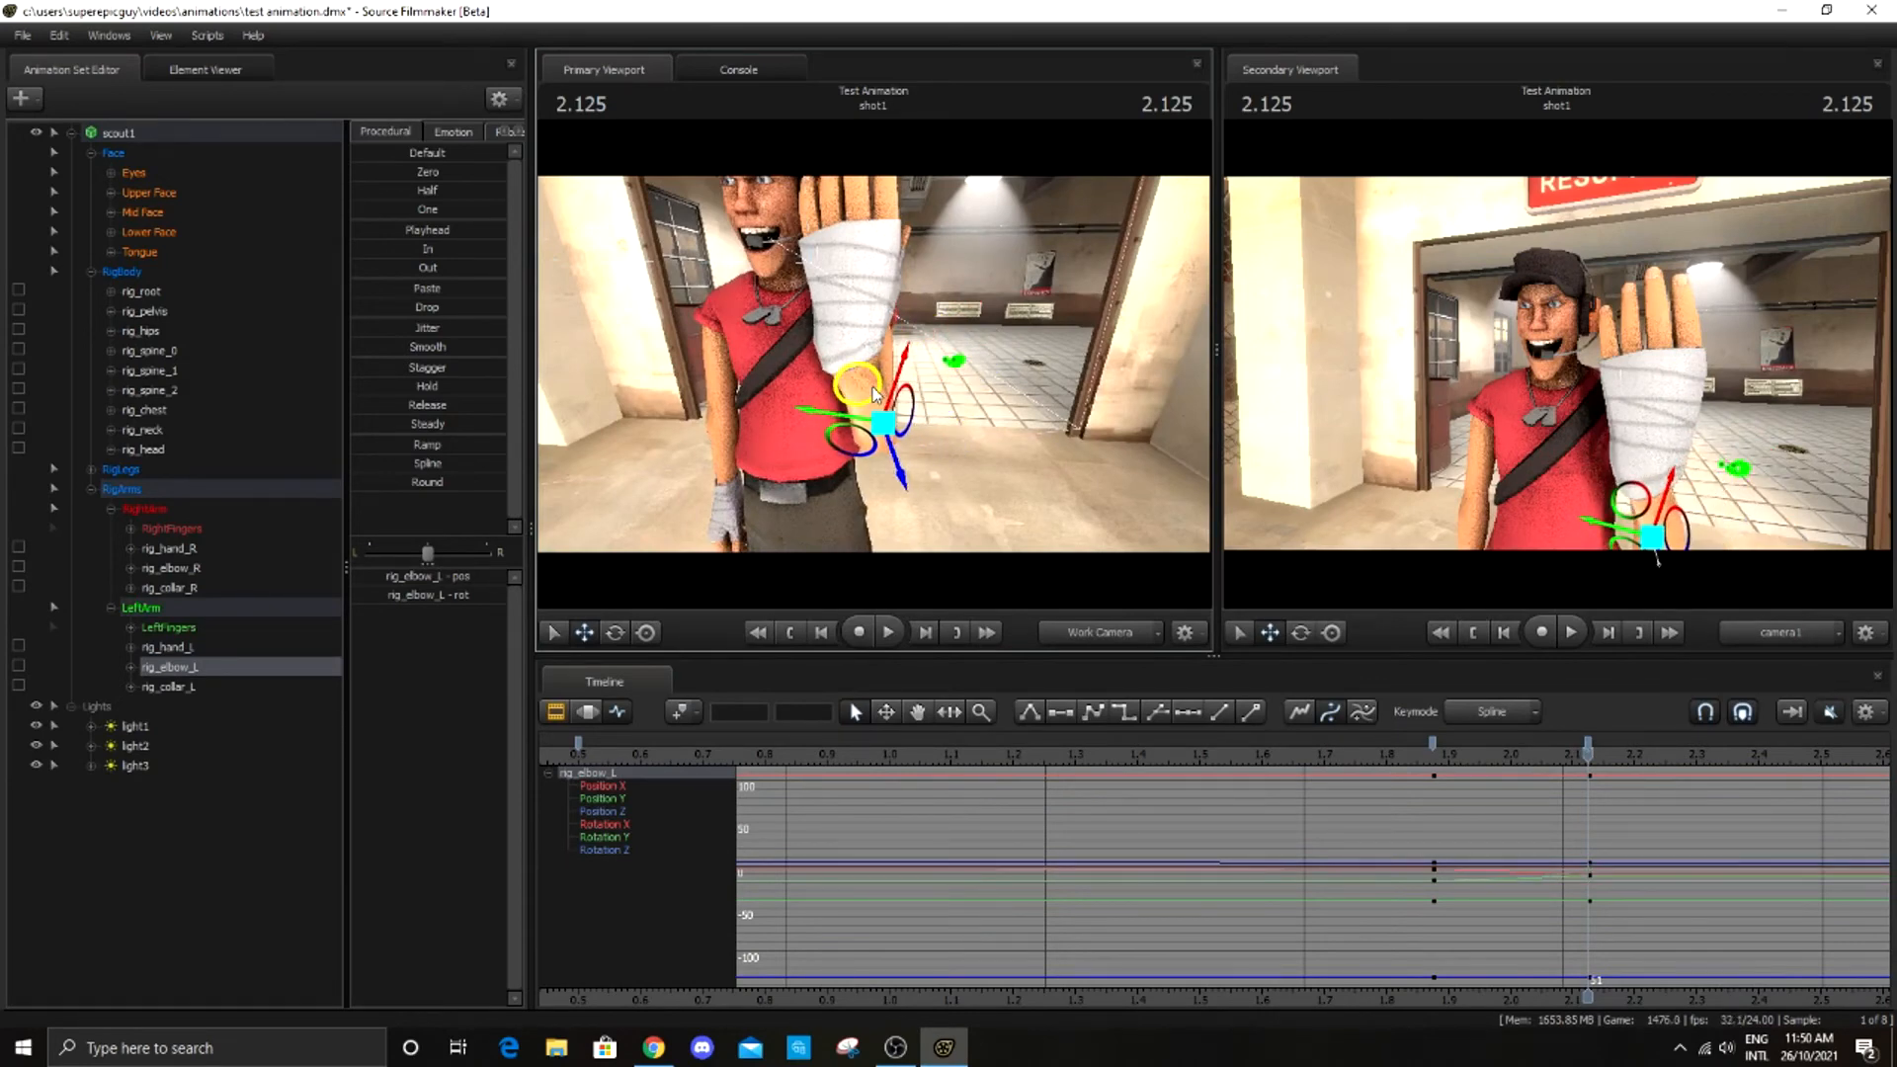
Add a rig_hand_L keyframe at 2.000 seconds and make the keys from 1.833 to 2.125 stepped
{"action": "left_click_drag", "start_coordinate": [1586, 756], "coordinate": [1458, 756]}
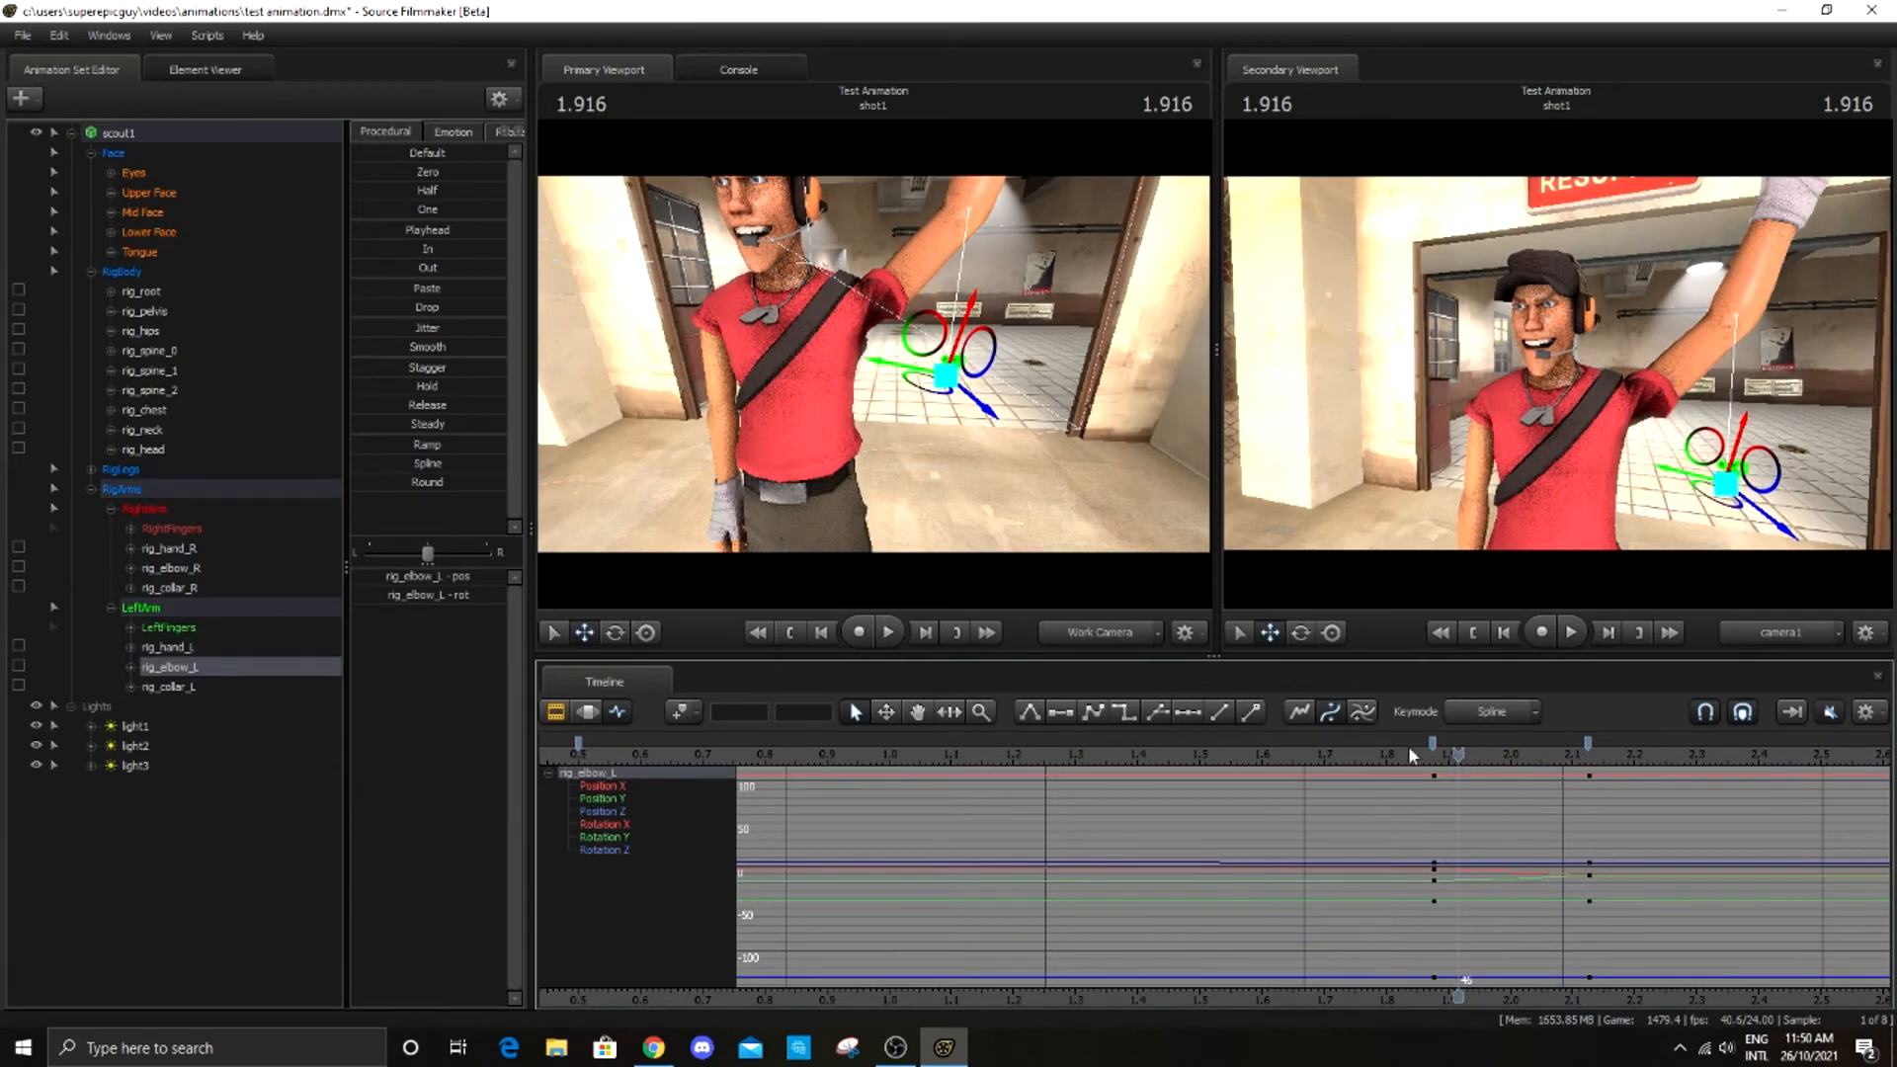
{"action": "left_click", "coordinate": [226, 648]}
{"action": "left_click_drag", "start_coordinate": [1458, 757], "coordinate": [1524, 757]}
{"action": "left_click_drag", "start_coordinate": [949, 423], "coordinate": [932, 480]}
{"action": "key", "text": "w"}
{"action": "left_click", "coordinate": [678, 712]}
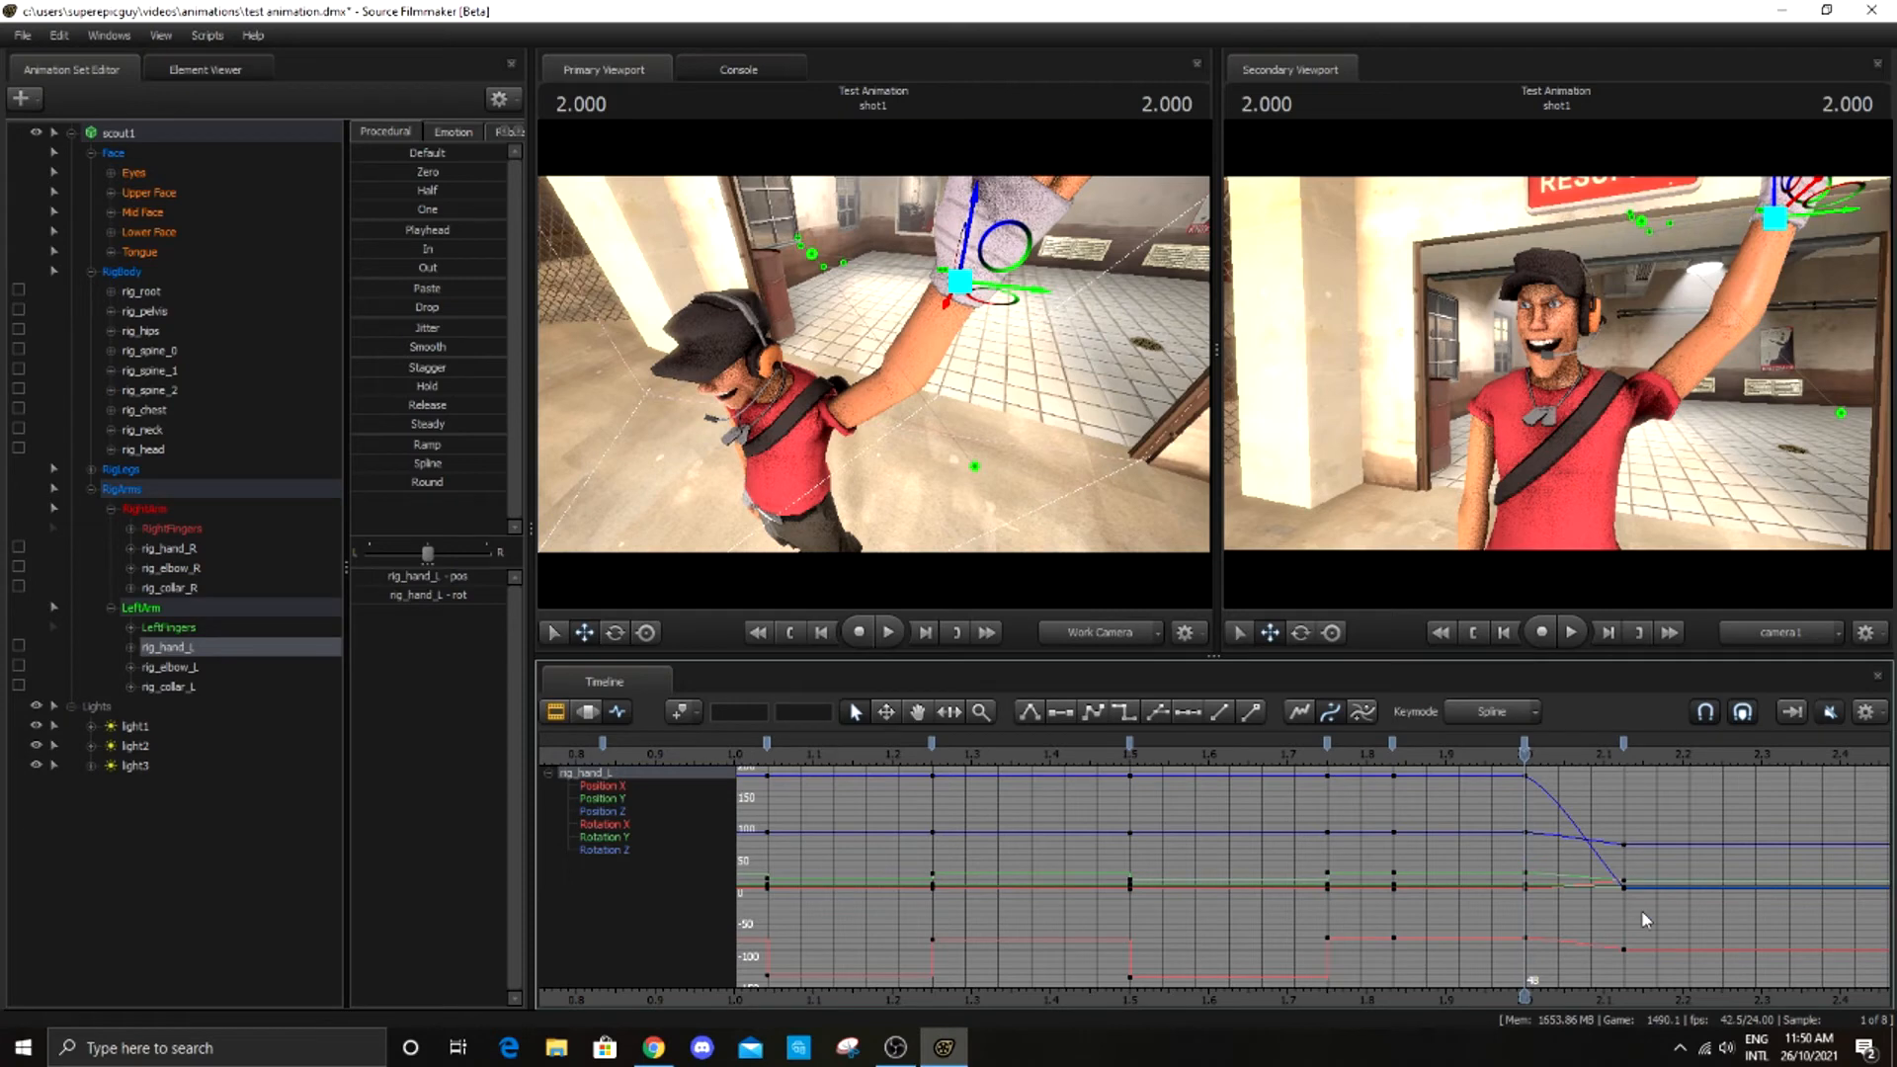
{"action": "left_click_drag", "start_coordinate": [1684, 986], "coordinate": [1382, 762]}
{"action": "key", "text": "4"}
At 2.000 seconds, lower the left hand, rotate it about its vertical axis, and move it inward to bend the arm
{"action": "key", "text": "d"}
{"action": "left_click_drag", "start_coordinate": [985, 399], "coordinate": [901, 366]}
{"action": "left_click_drag", "start_coordinate": [891, 268], "coordinate": [828, 434]}
{"action": "left_click_drag", "start_coordinate": [938, 463], "coordinate": [1027, 341]}
{"action": "key", "text": "a"}
{"action": "key", "text": "a"}
{"action": "key", "text": "s"}
{"action": "key", "text": "w"}
{"action": "key", "text": "s"}
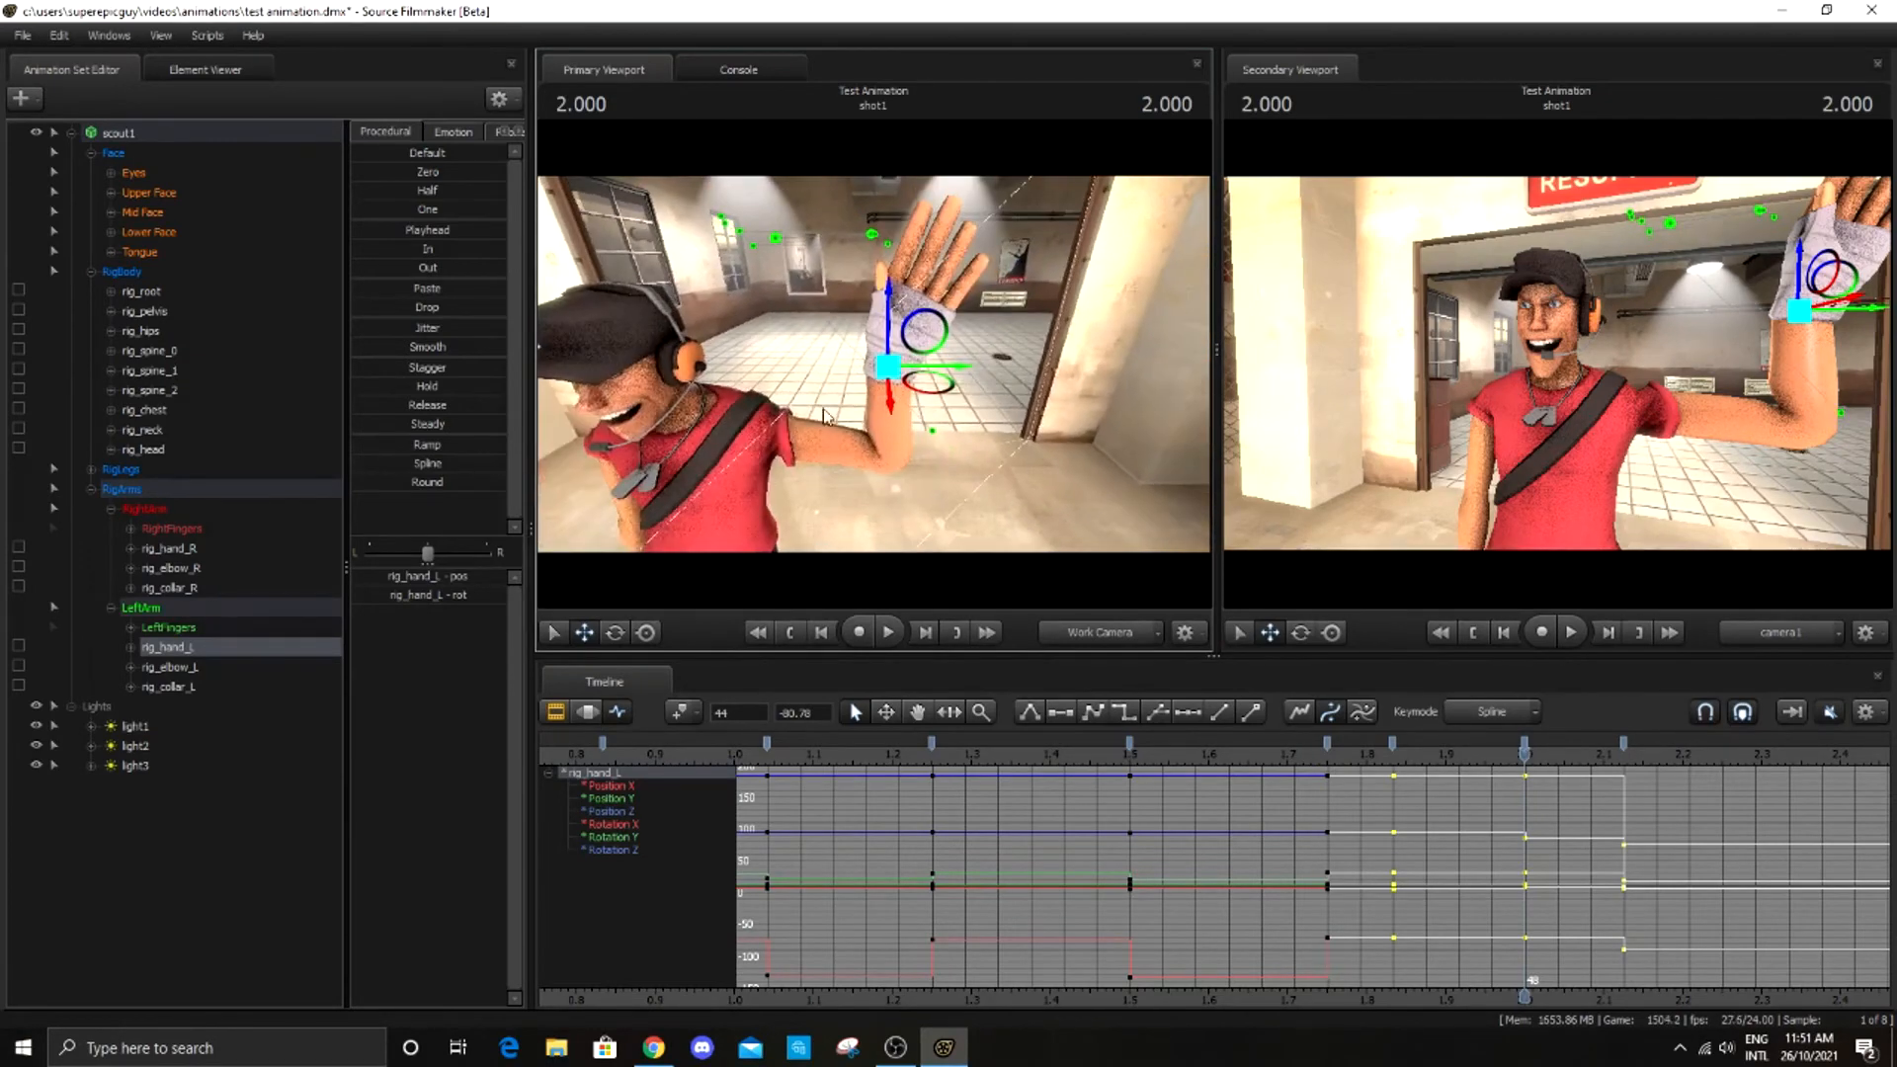
{"action": "left_click", "coordinate": [616, 633]}
{"action": "left_click_drag", "start_coordinate": [919, 408], "coordinate": [693, 366]}
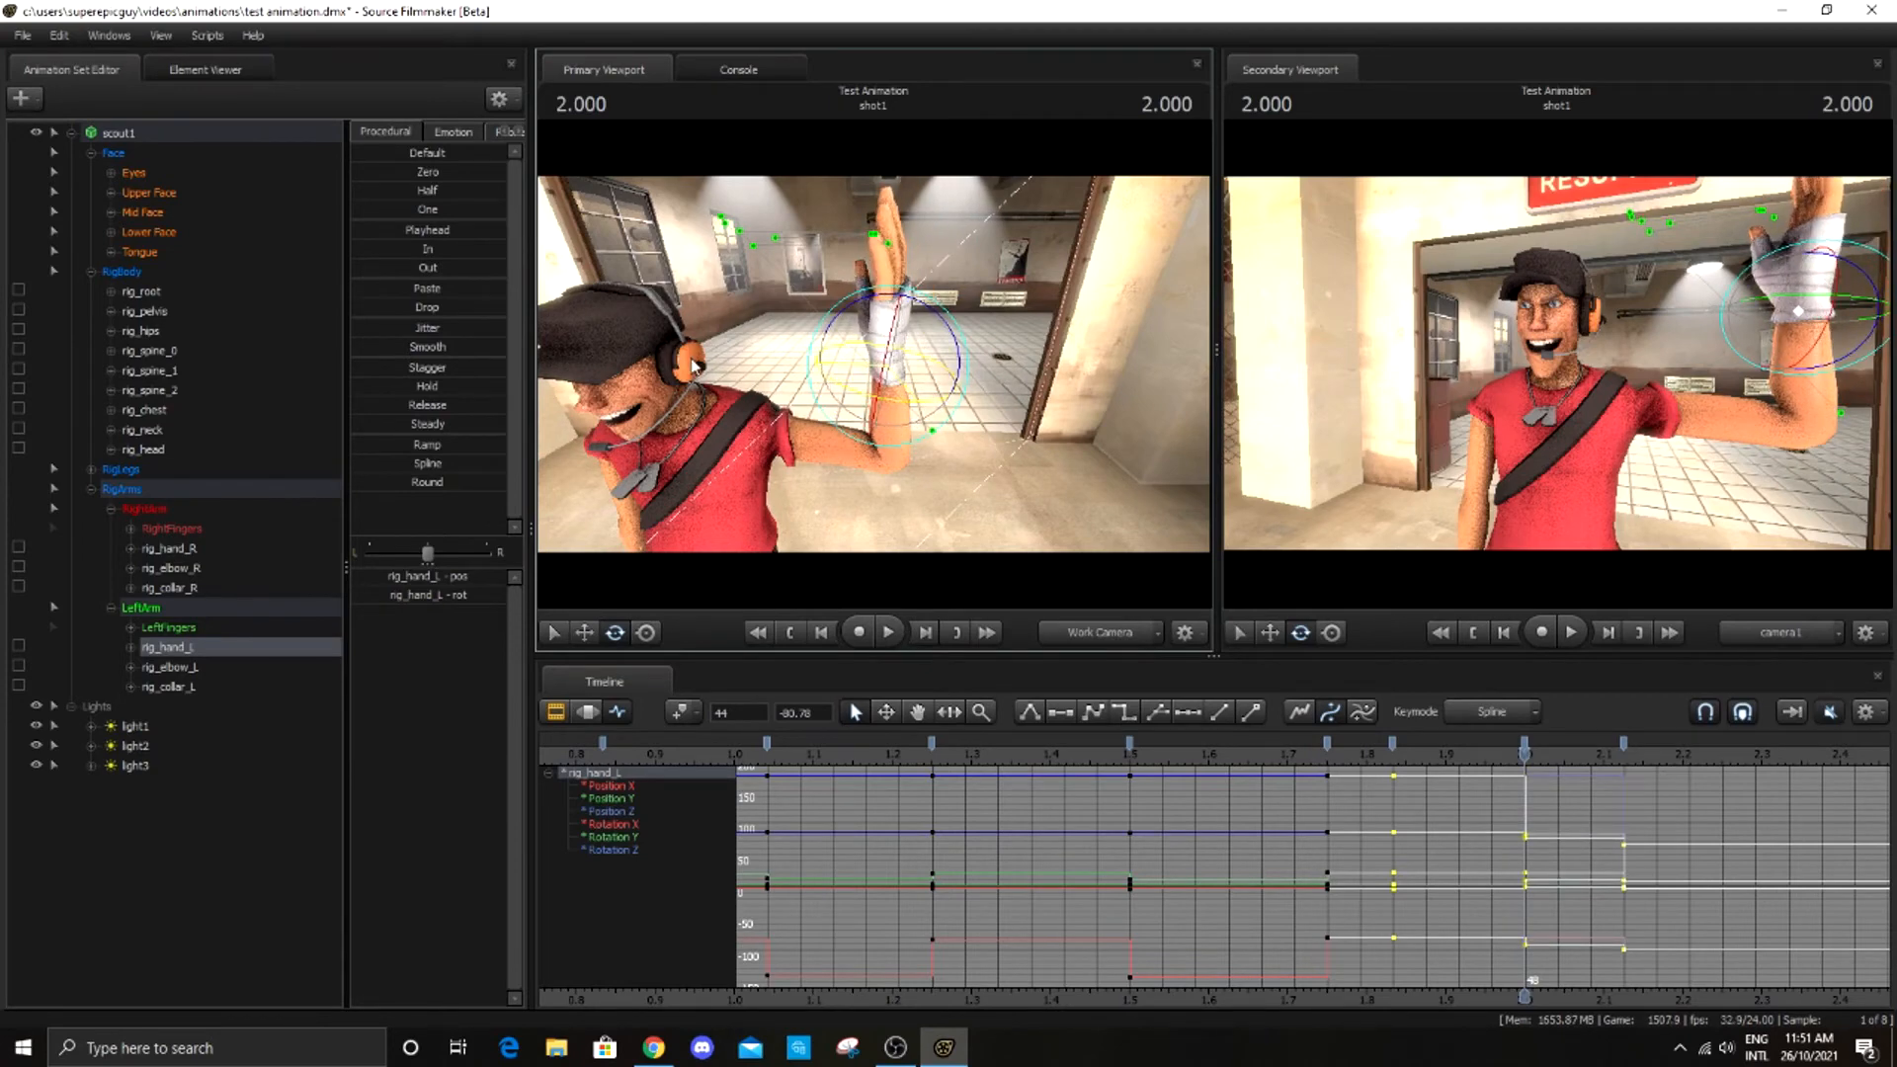
{"action": "left_click", "coordinate": [581, 632]}
{"action": "left_click_drag", "start_coordinate": [751, 475], "coordinate": [869, 415]}
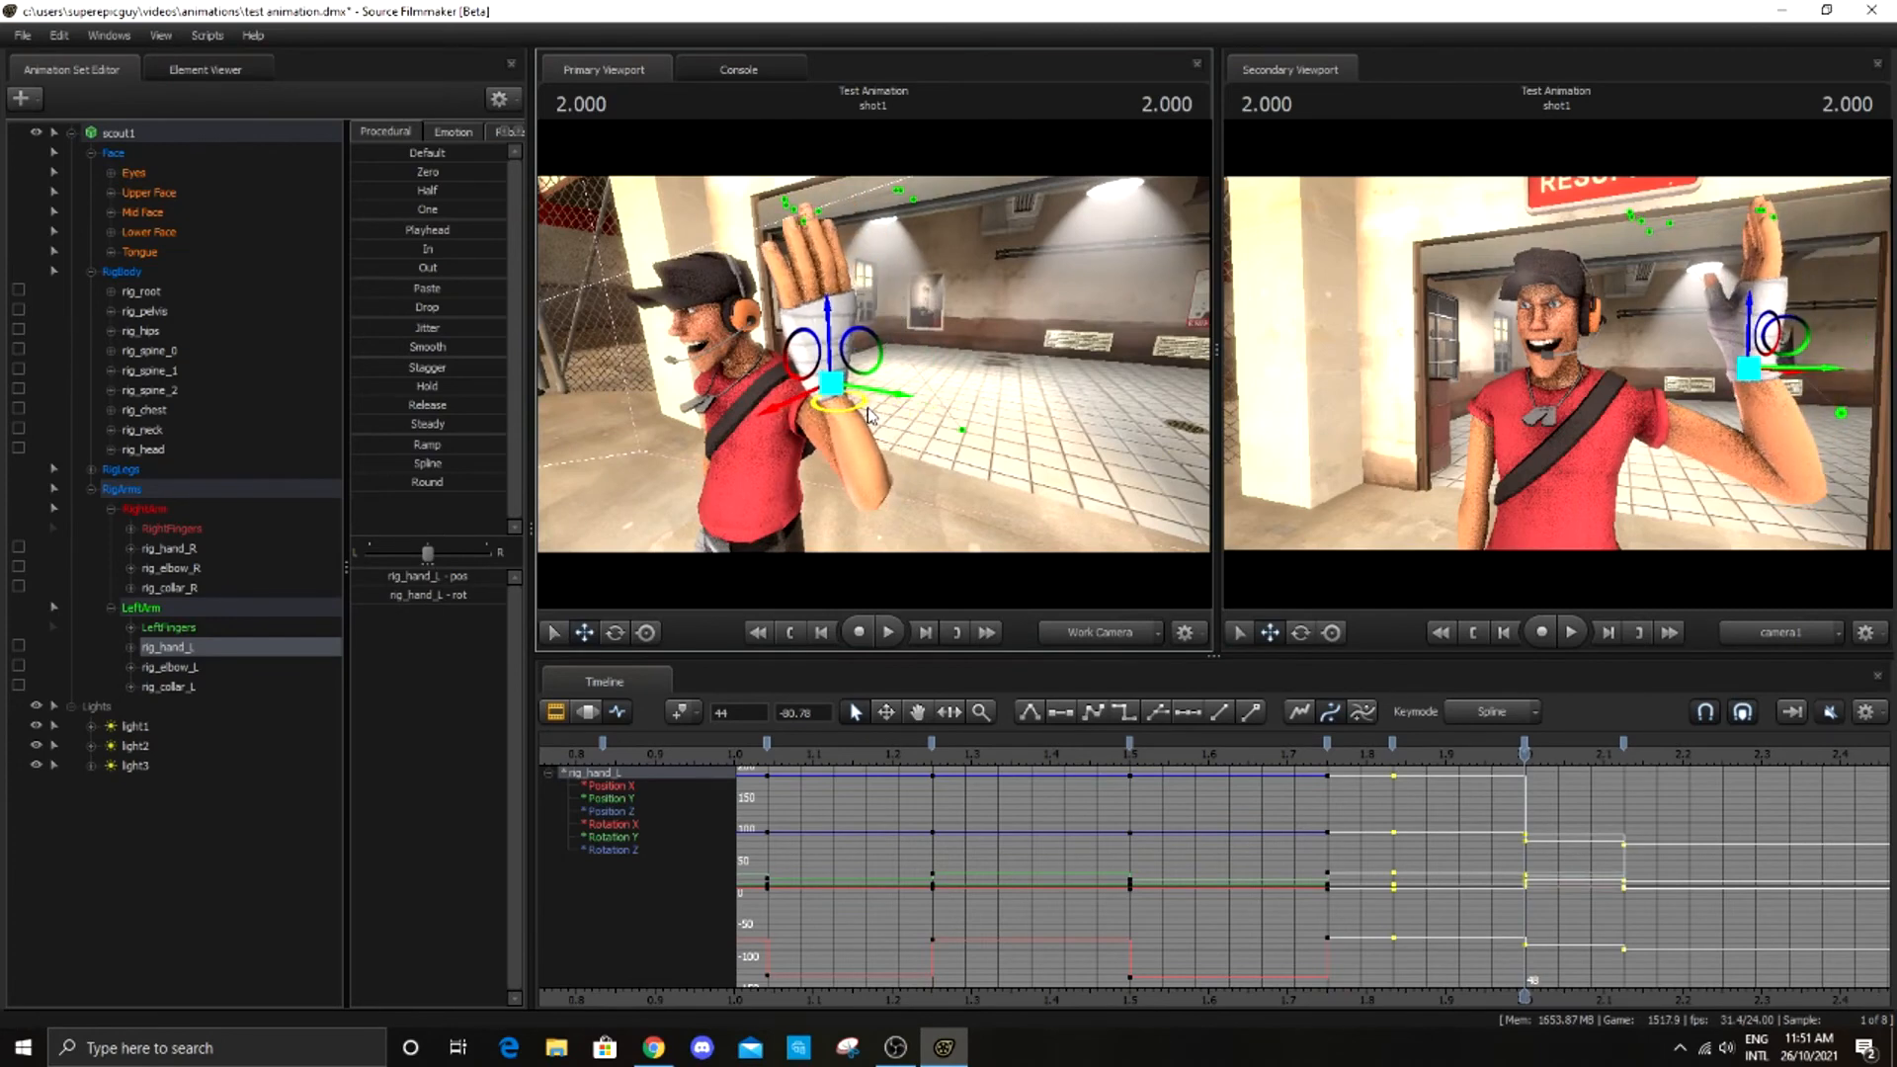
Refine the left hand's rotation and position at 2.000 seconds so it stands upright beside the head
{"action": "left_click_drag", "start_coordinate": [1524, 754], "coordinate": [1524, 797]}
{"action": "left_click_drag", "start_coordinate": [941, 423], "coordinate": [1106, 425]}
{"action": "key", "text": "a"}
{"action": "left_click", "coordinate": [614, 633]}
{"action": "left_click_drag", "start_coordinate": [898, 455], "coordinate": [899, 351]}
{"action": "left_click", "coordinate": [584, 634]}
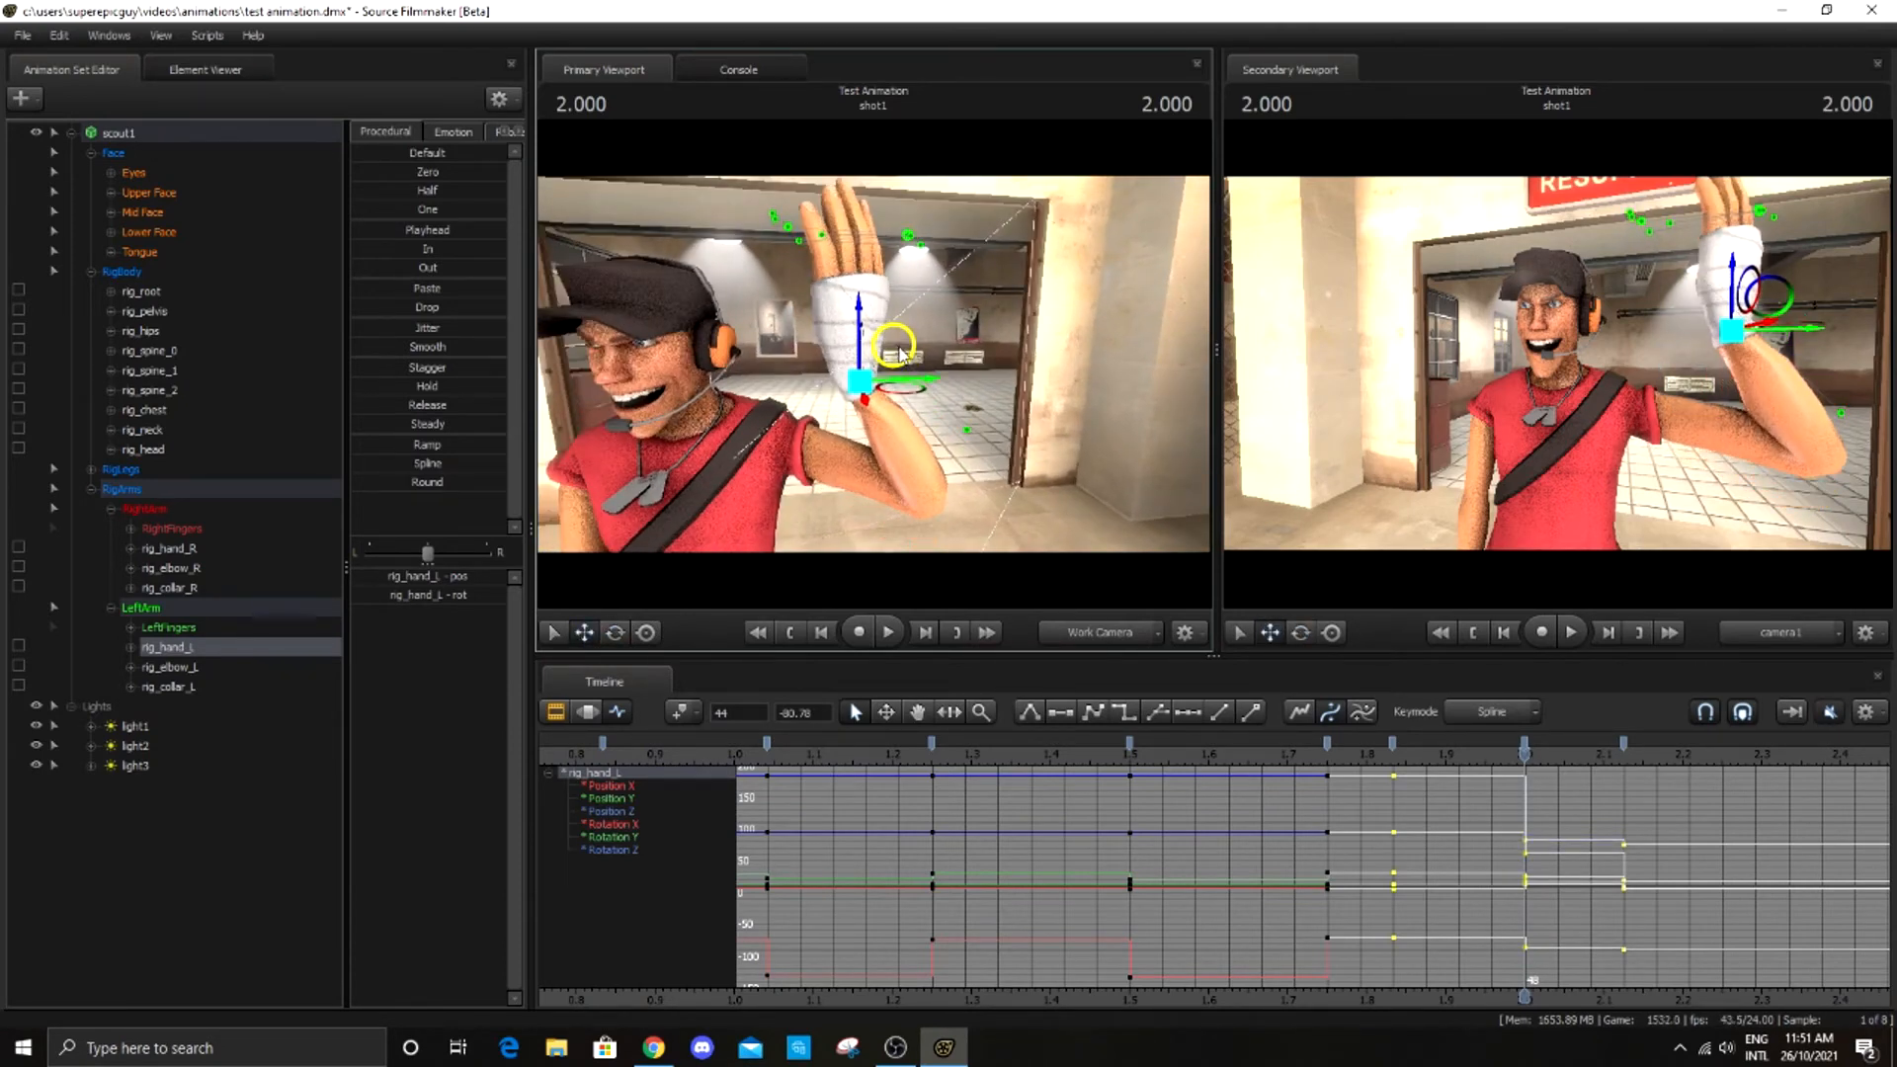
{"action": "mouse_move", "coordinate": [1512, 756]}
{"action": "left_mouse_down"}
{"action": "mouse_move", "coordinate": [1359, 756]}
{"action": "mouse_move", "coordinate": [1656, 757]}
{"action": "mouse_move", "coordinate": [1557, 757]}
{"action": "mouse_move", "coordinate": [1530, 783]}
{"action": "left_mouse_up"}
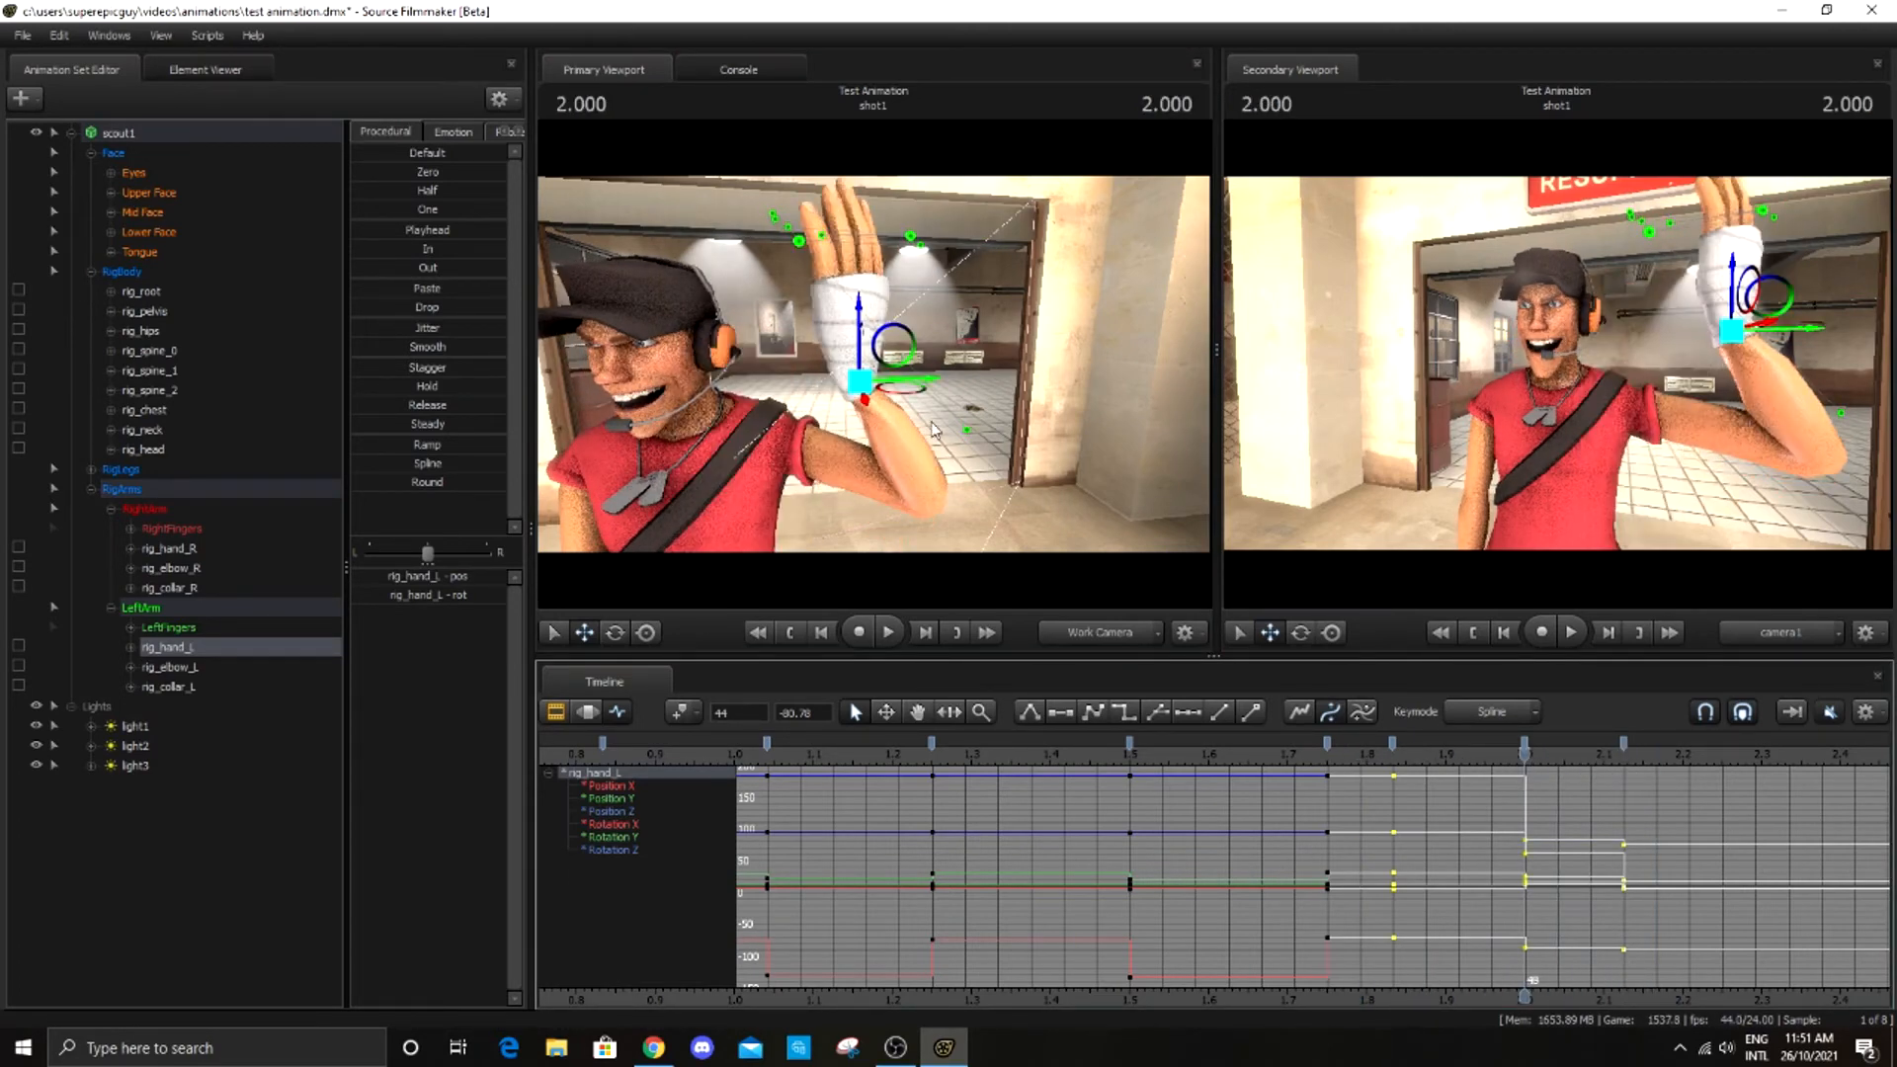
{"action": "left_click_drag", "start_coordinate": [899, 358], "coordinate": [899, 377]}
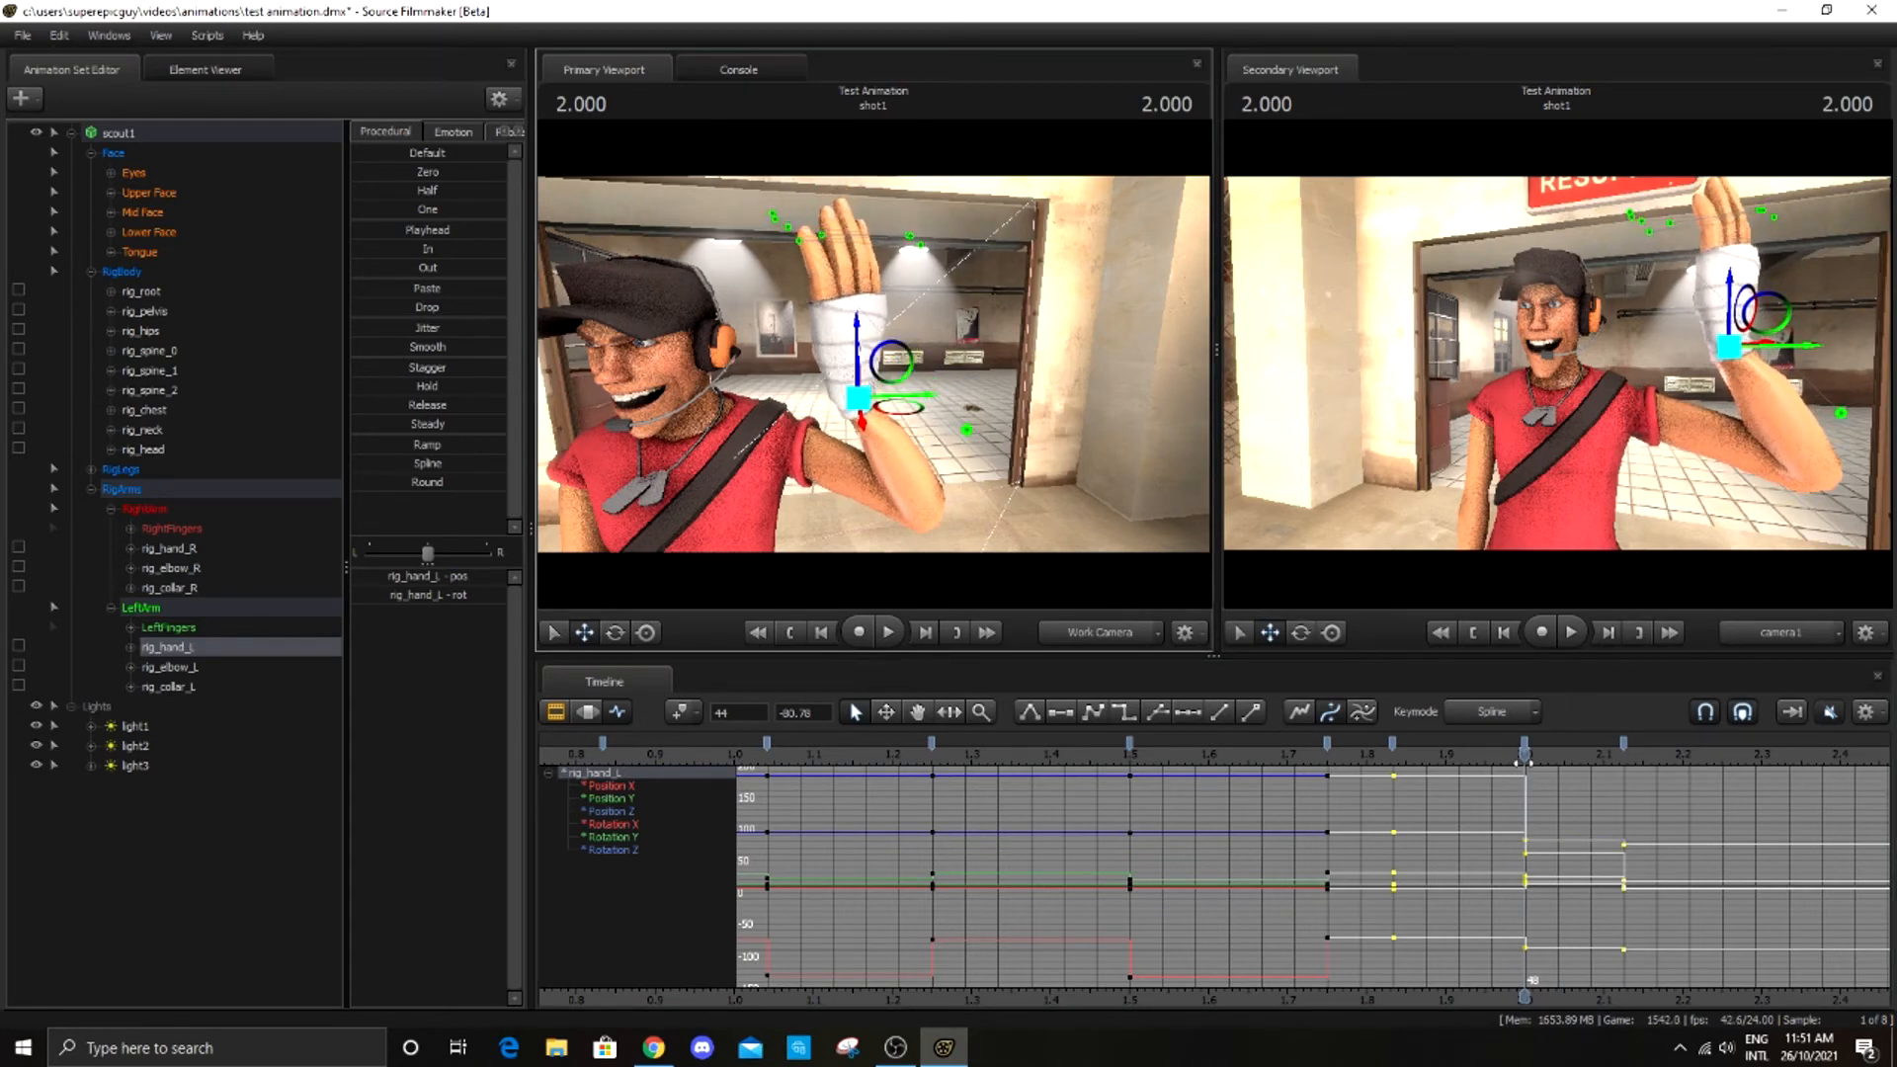
Add keyframes for all the LeftFingers bones at 1.875 and 2.125 seconds
{"action": "left_click_drag", "start_coordinate": [1526, 761], "coordinate": [1625, 777]}
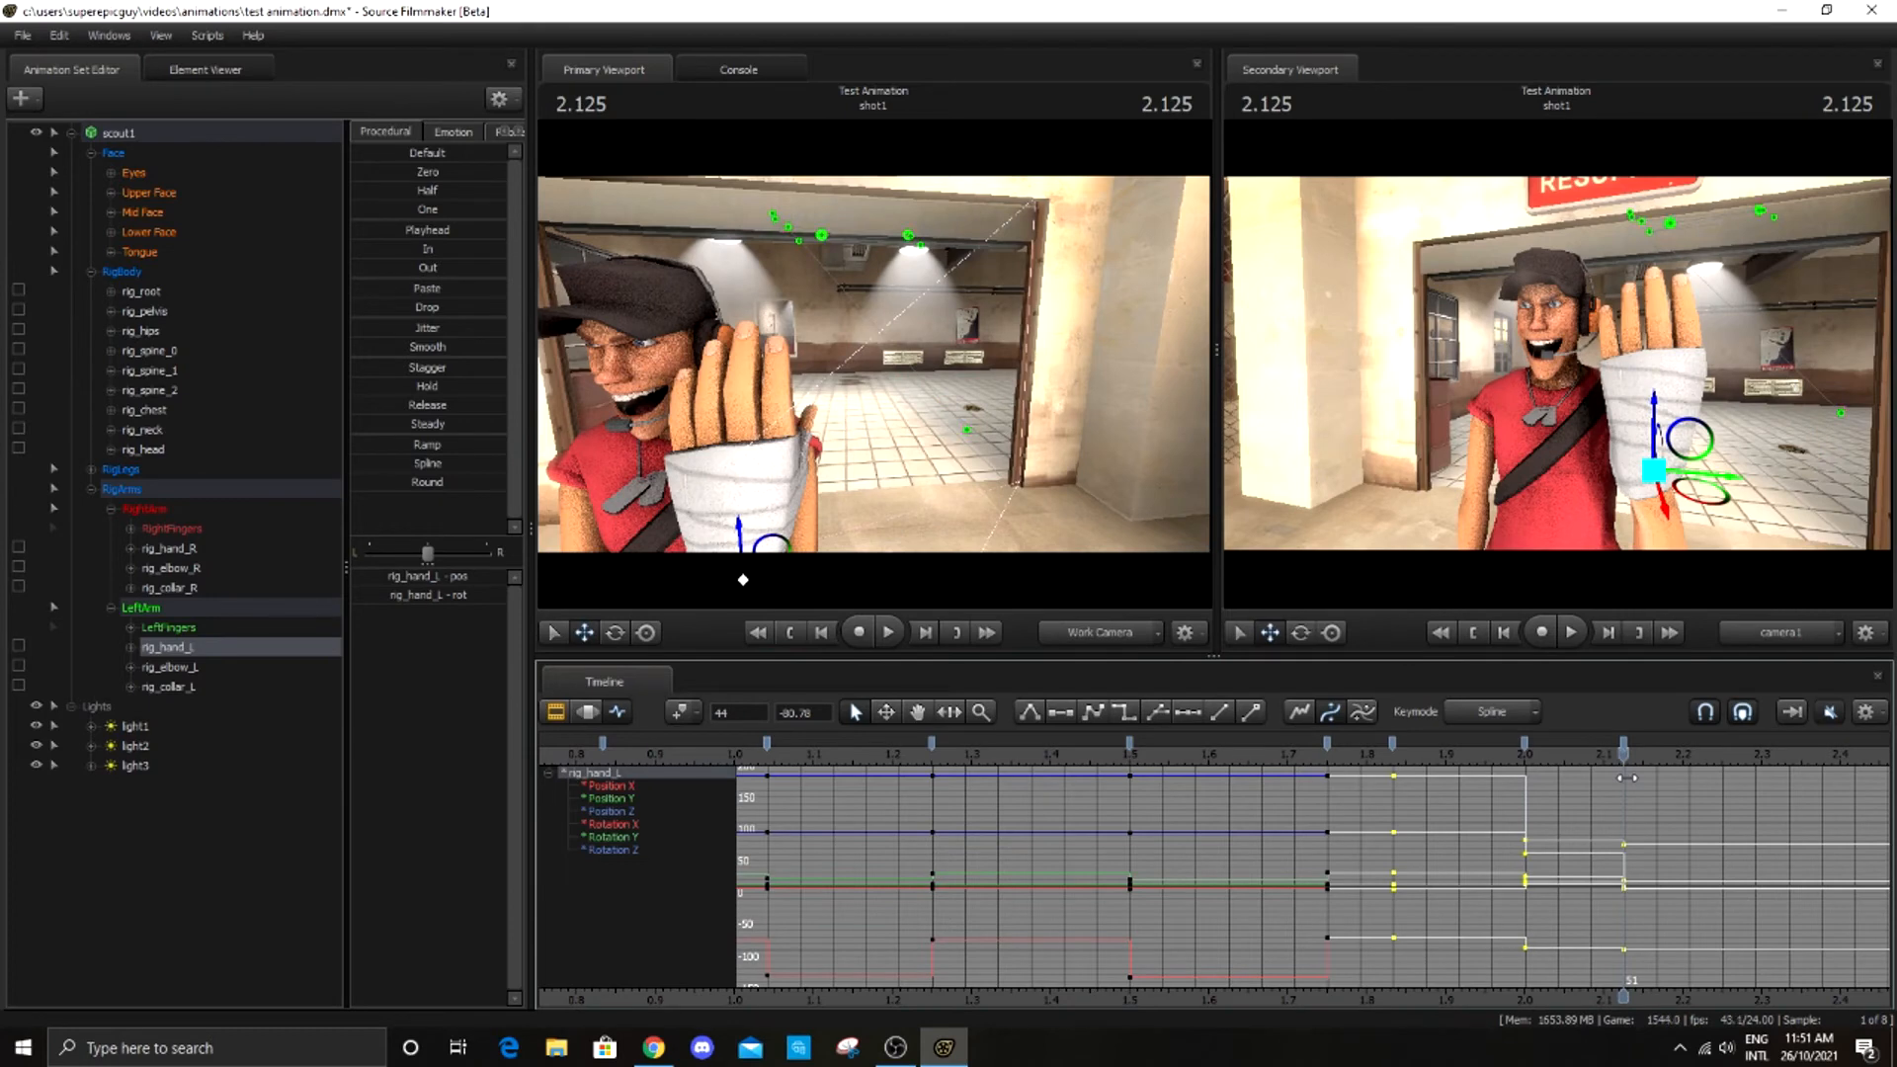
{"action": "left_click_drag", "start_coordinate": [1625, 777], "coordinate": [1444, 788]}
{"action": "left_click_drag", "start_coordinate": [1447, 788], "coordinate": [1428, 787]}
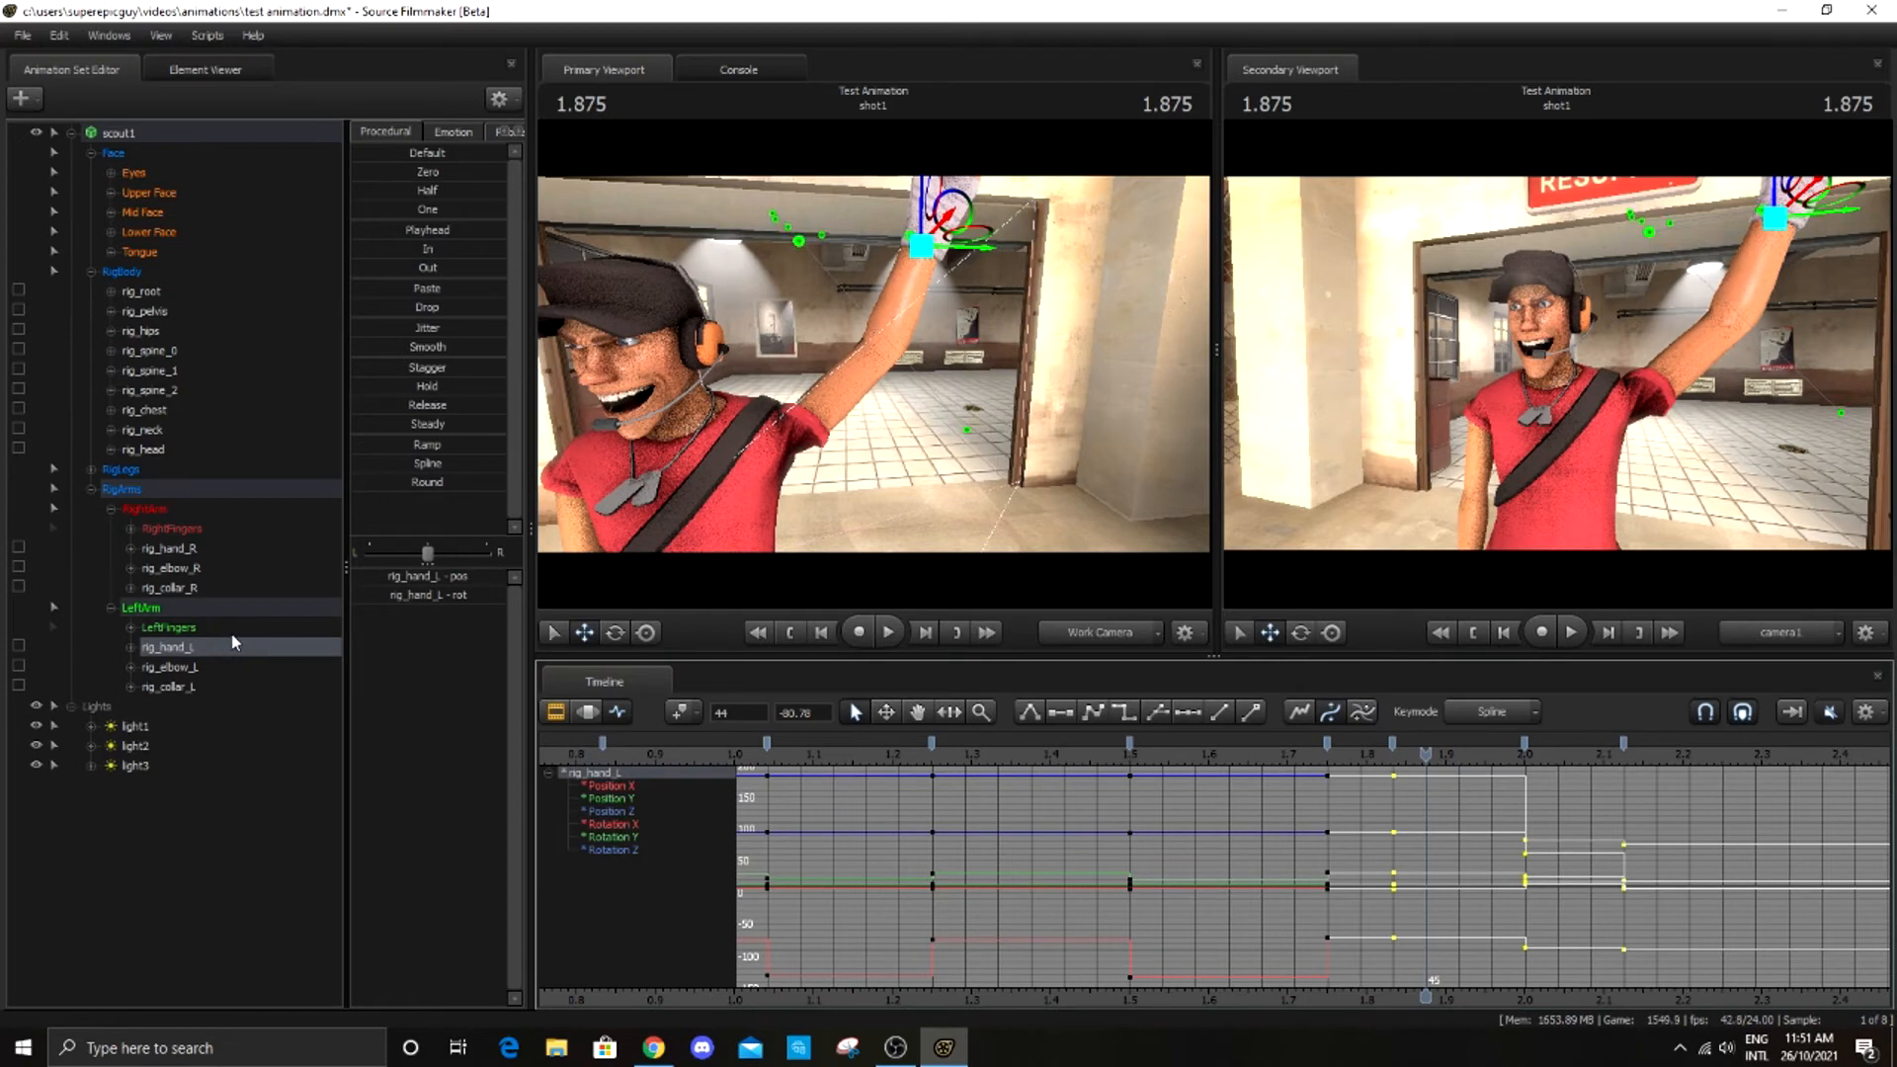
{"action": "left_click", "coordinate": [168, 628]}
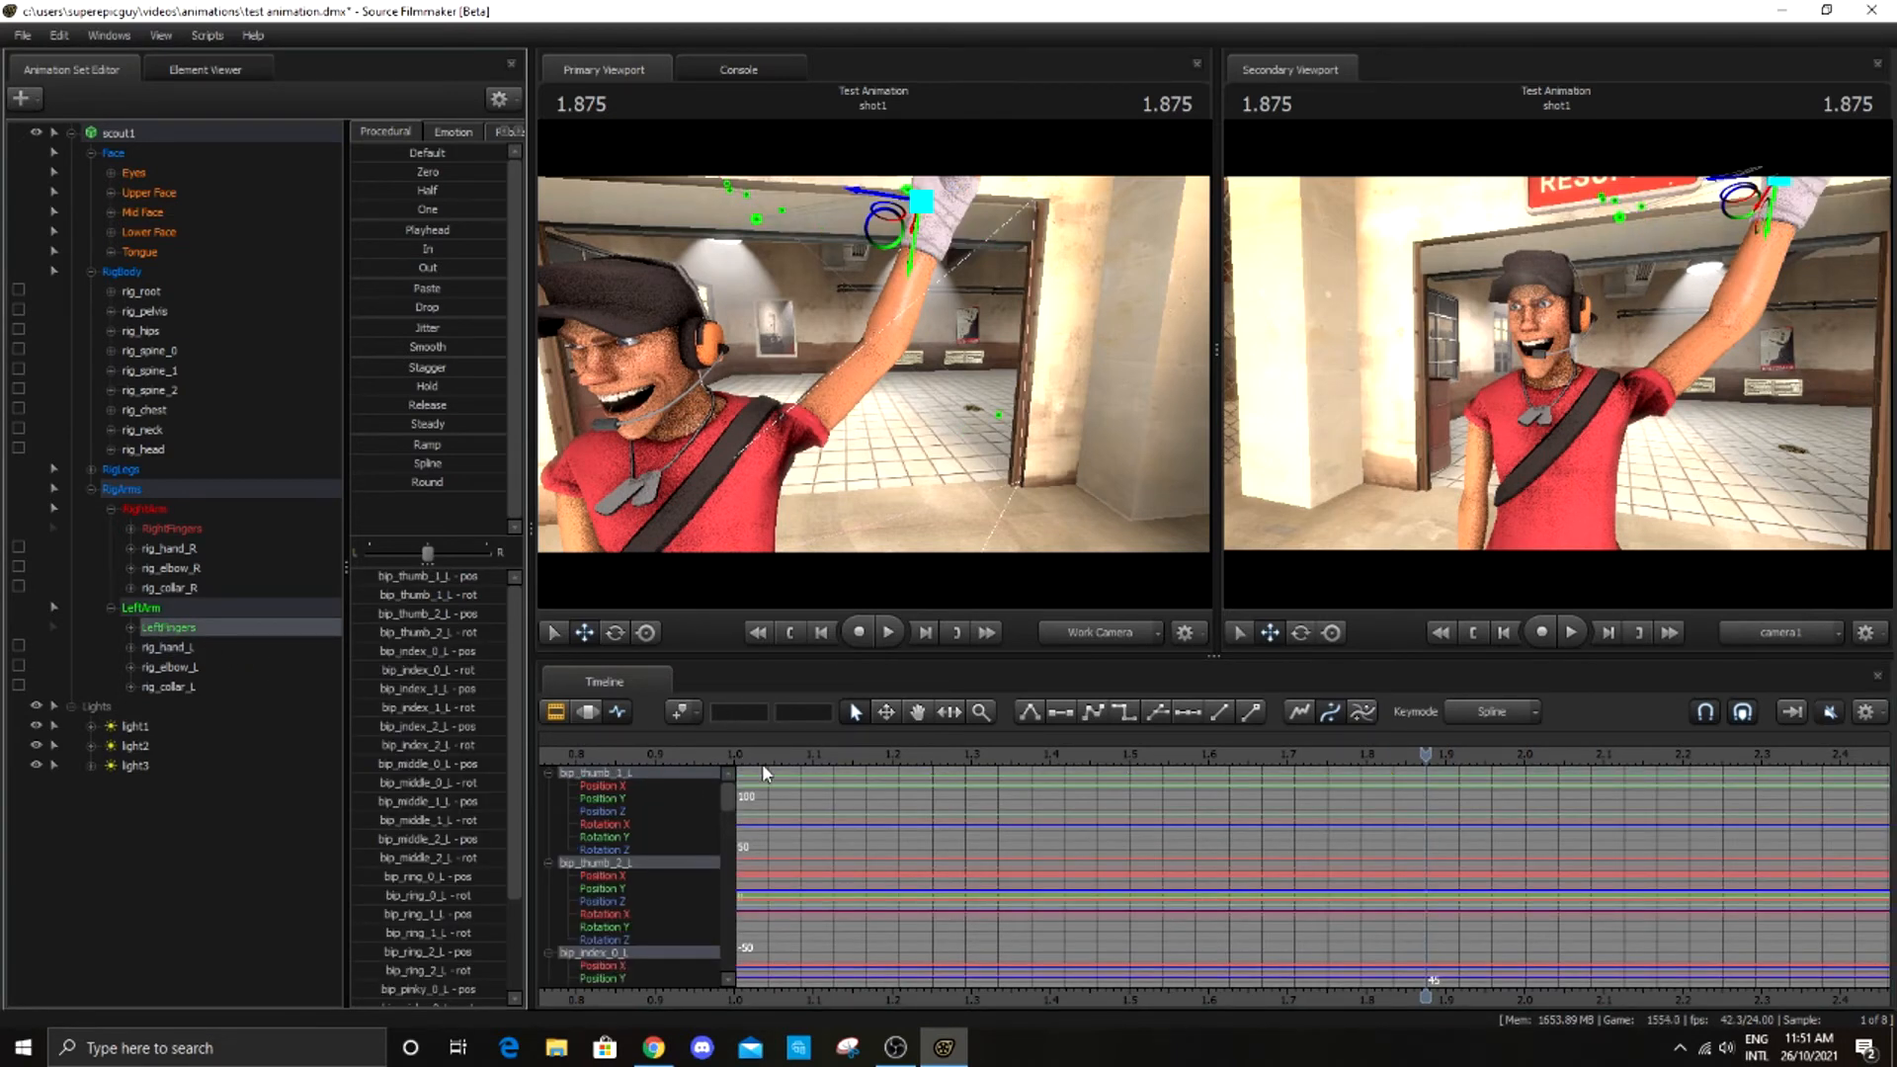
{"action": "left_click", "coordinate": [680, 714]}
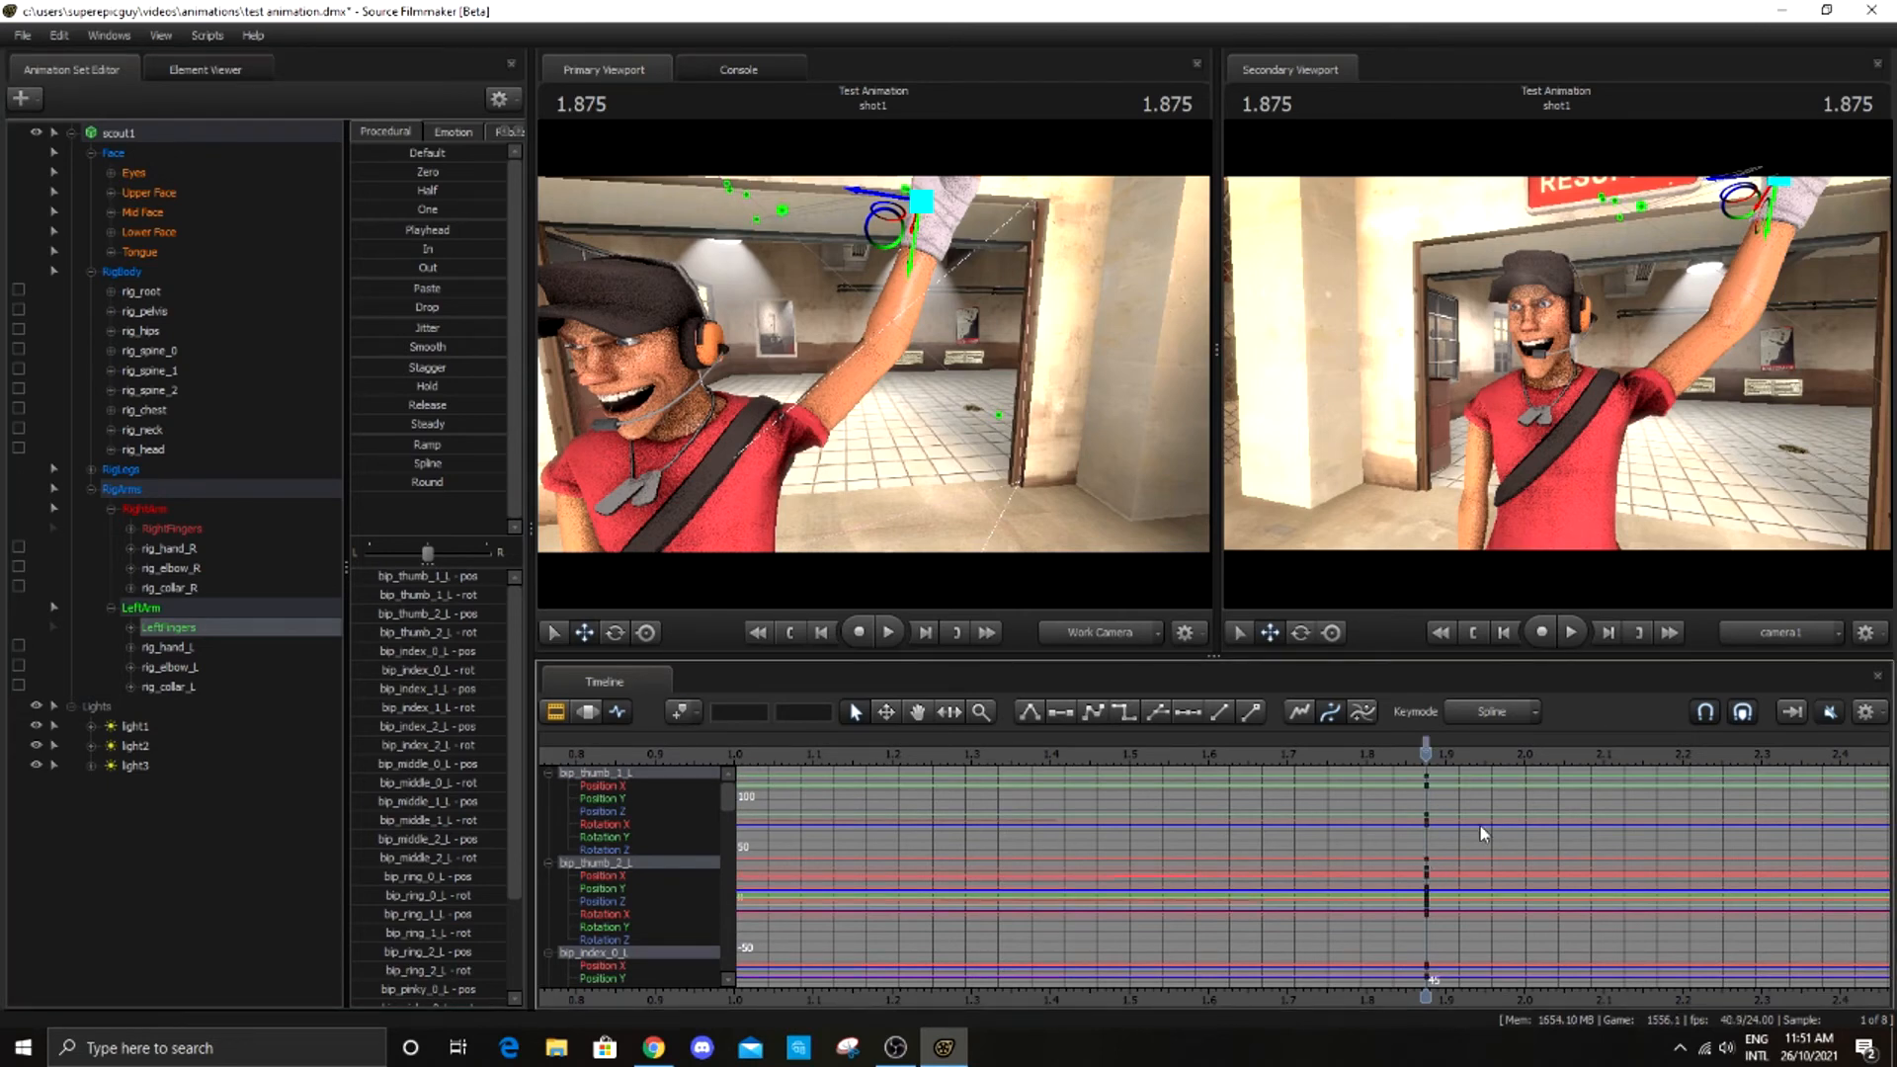
{"action": "scroll", "coordinate": [1448, 775], "scroll_direction": "up", "scroll_amount": 1}
{"action": "left_click_drag", "start_coordinate": [1432, 756], "coordinate": [1640, 755]}
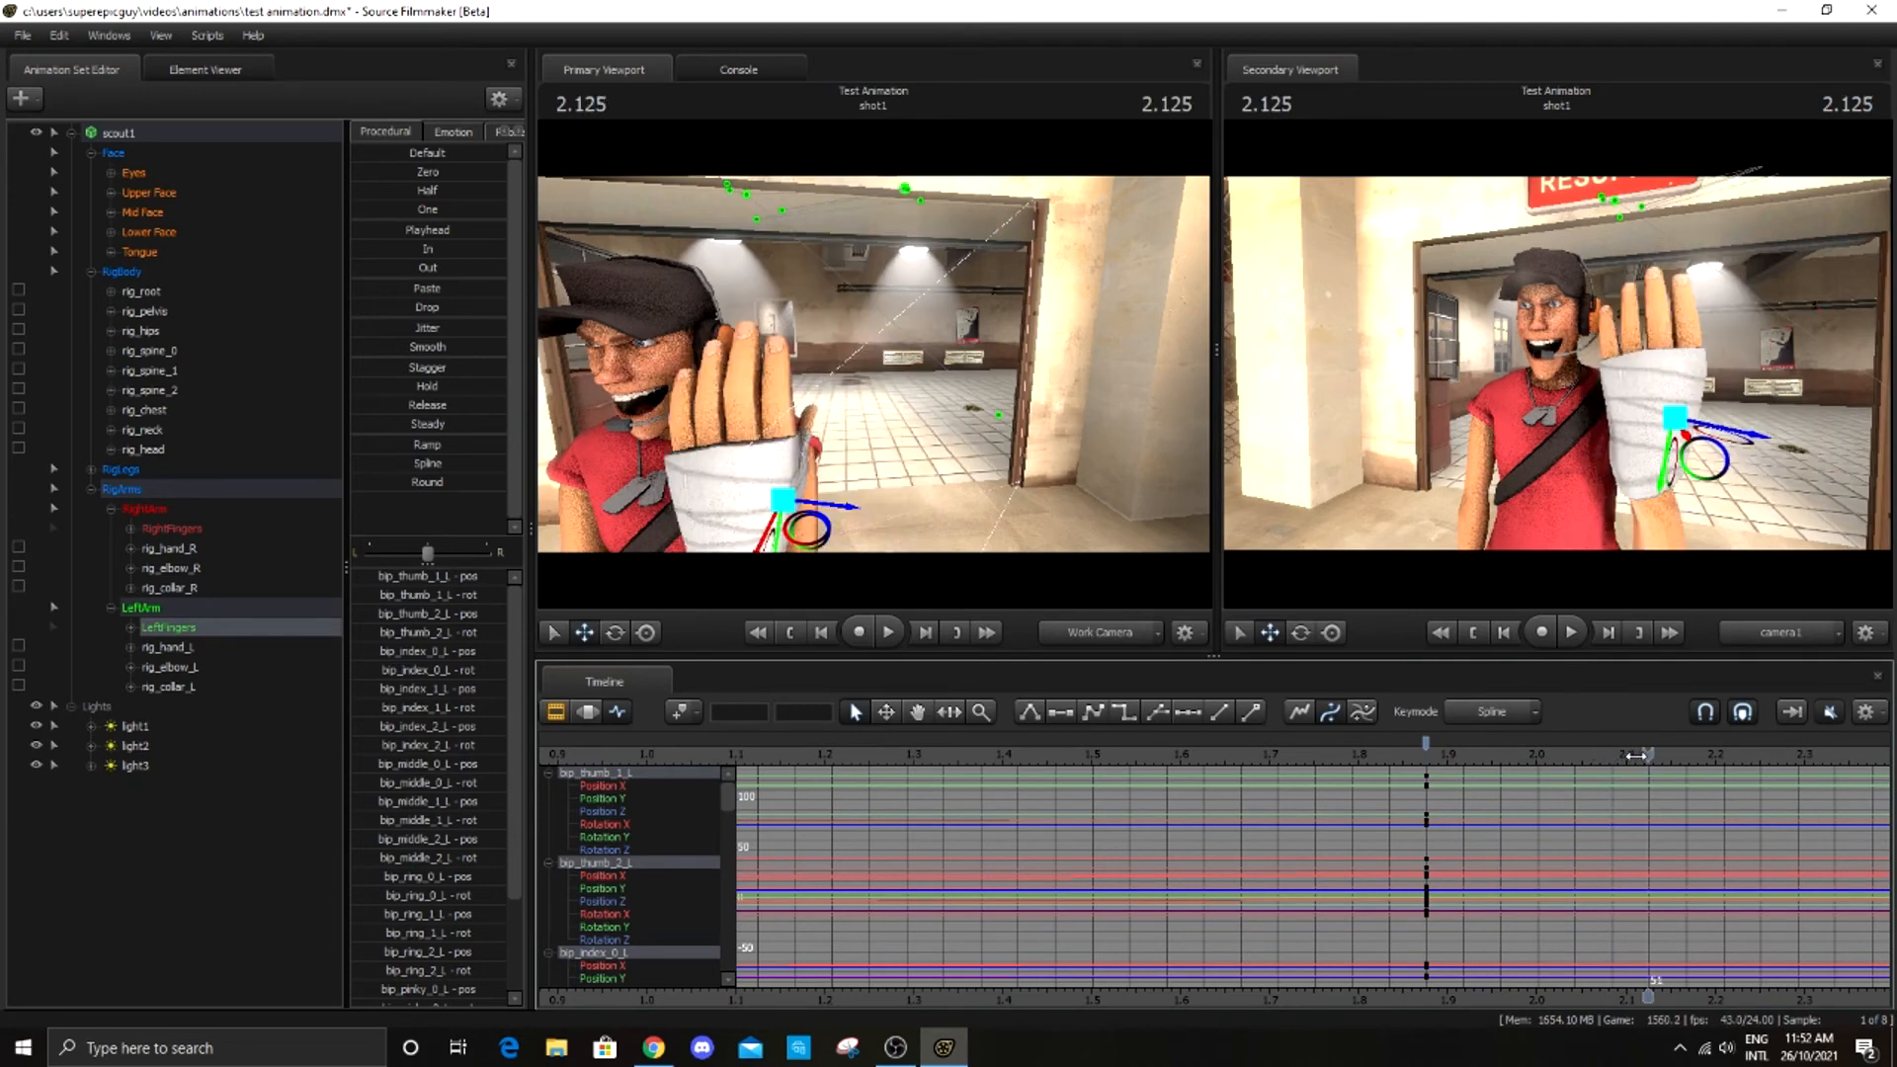
{"action": "left_click_drag", "start_coordinate": [851, 445], "coordinate": [320, 596]}
At 2.125 seconds, rotate the left hand's index, ring and pinky bones together to curl them into the palm, leaving out the thumb and middle finger
{"action": "left_click", "coordinate": [129, 628]}
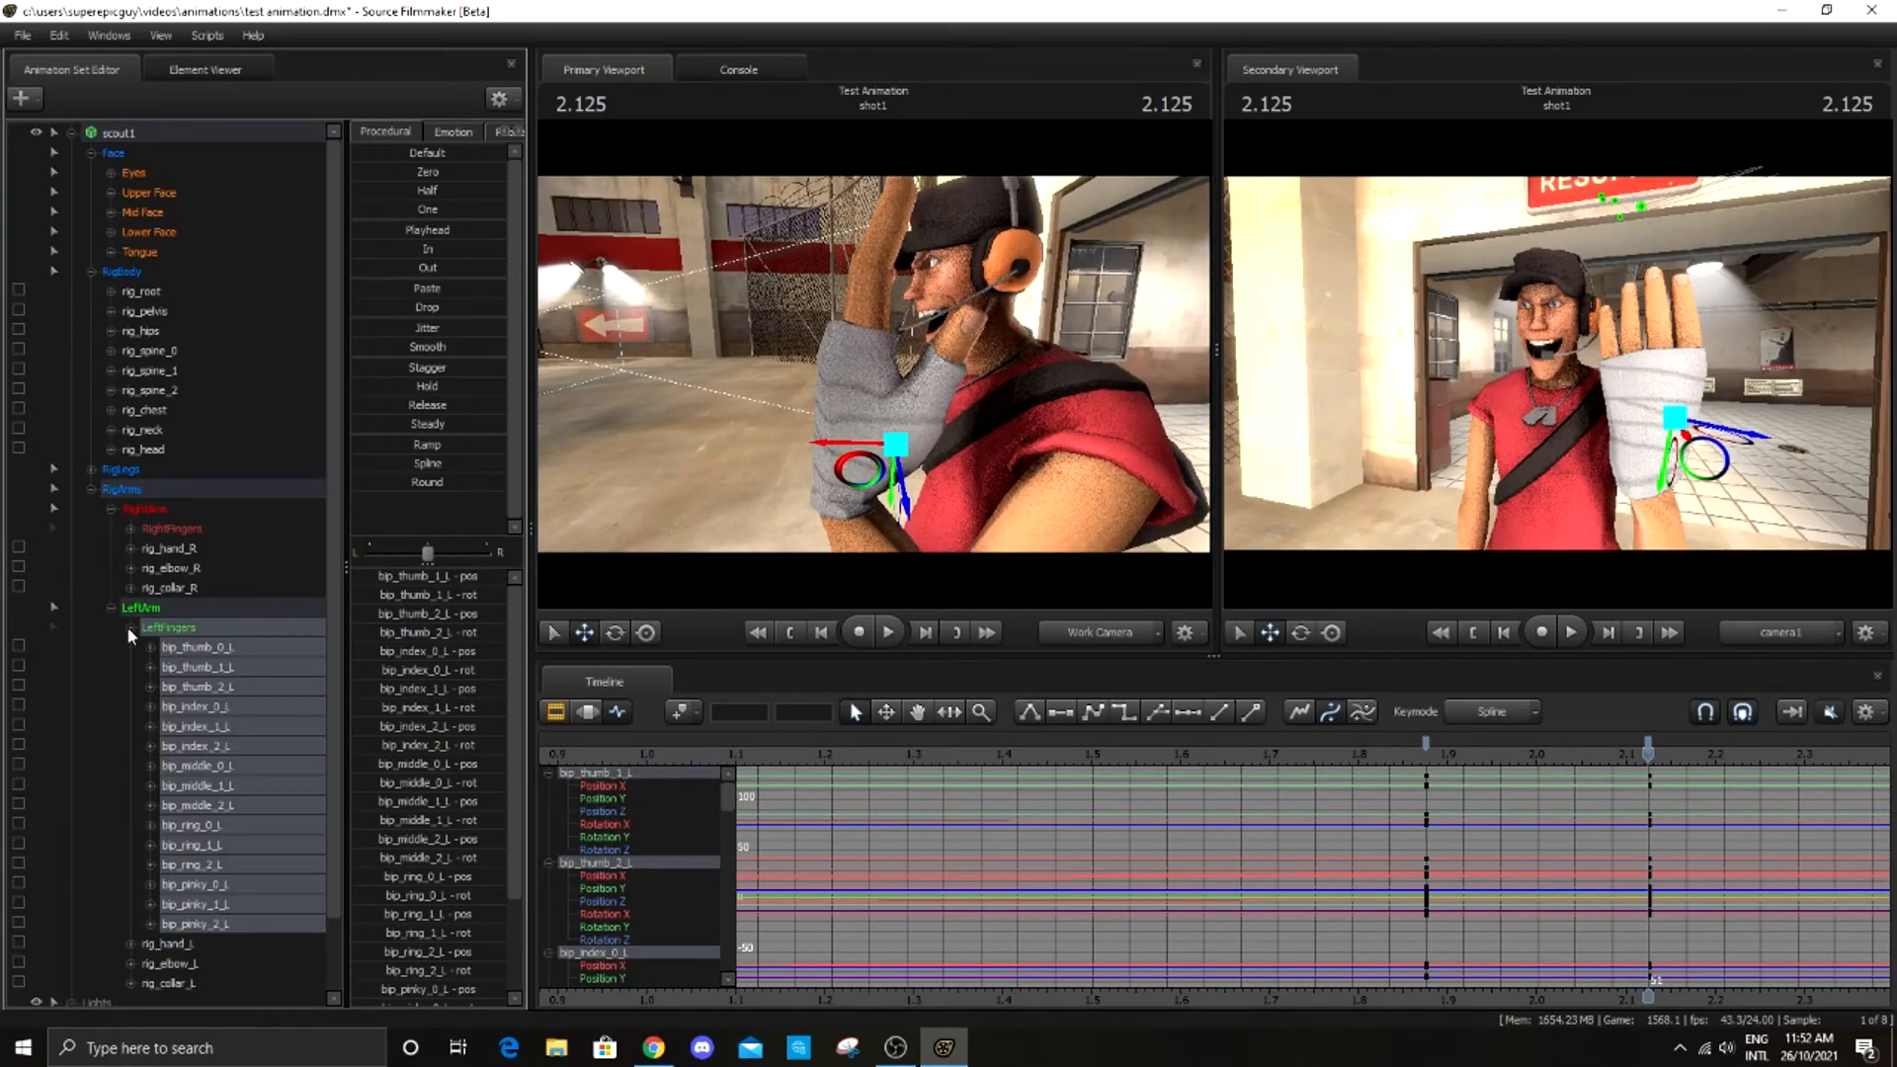
{"action": "scroll", "coordinate": [225, 711], "scroll_direction": "down", "scroll_amount": 2}
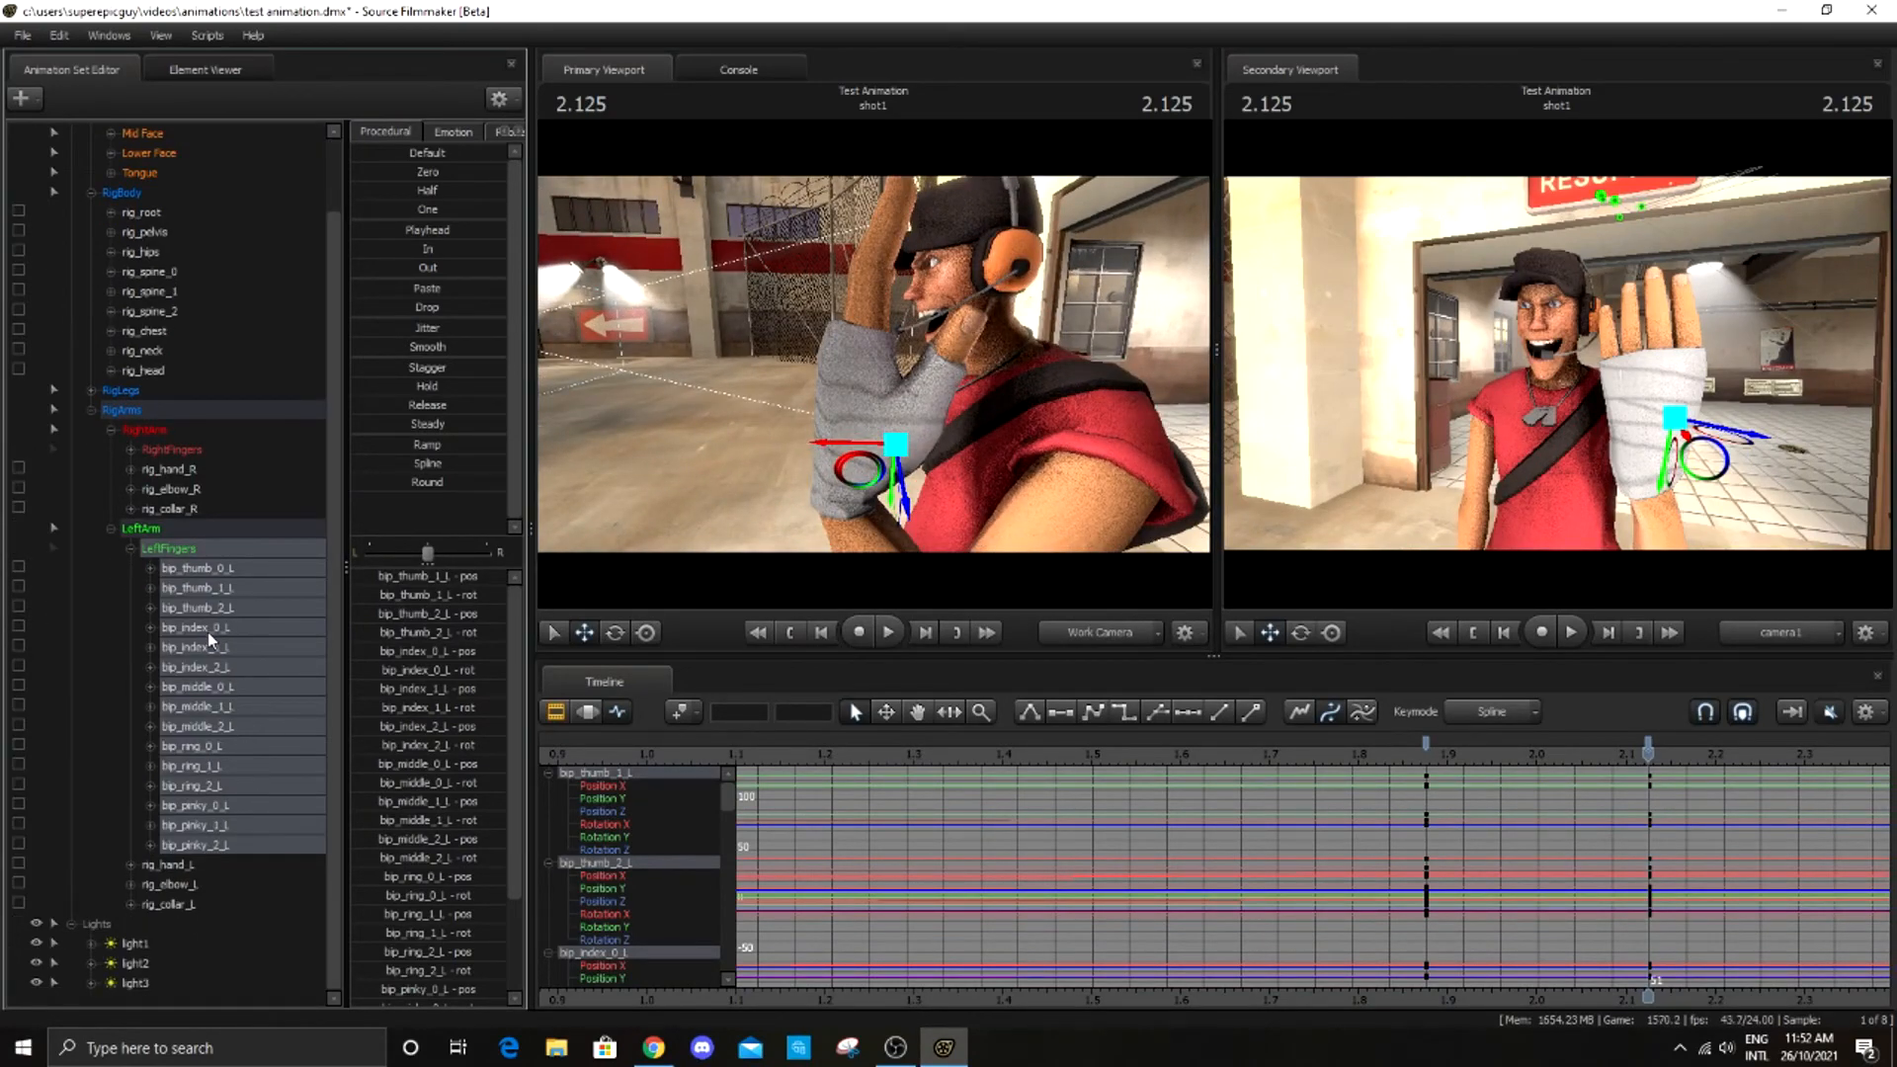
{"action": "left_click", "coordinate": [225, 567], "text": "ctrl"}
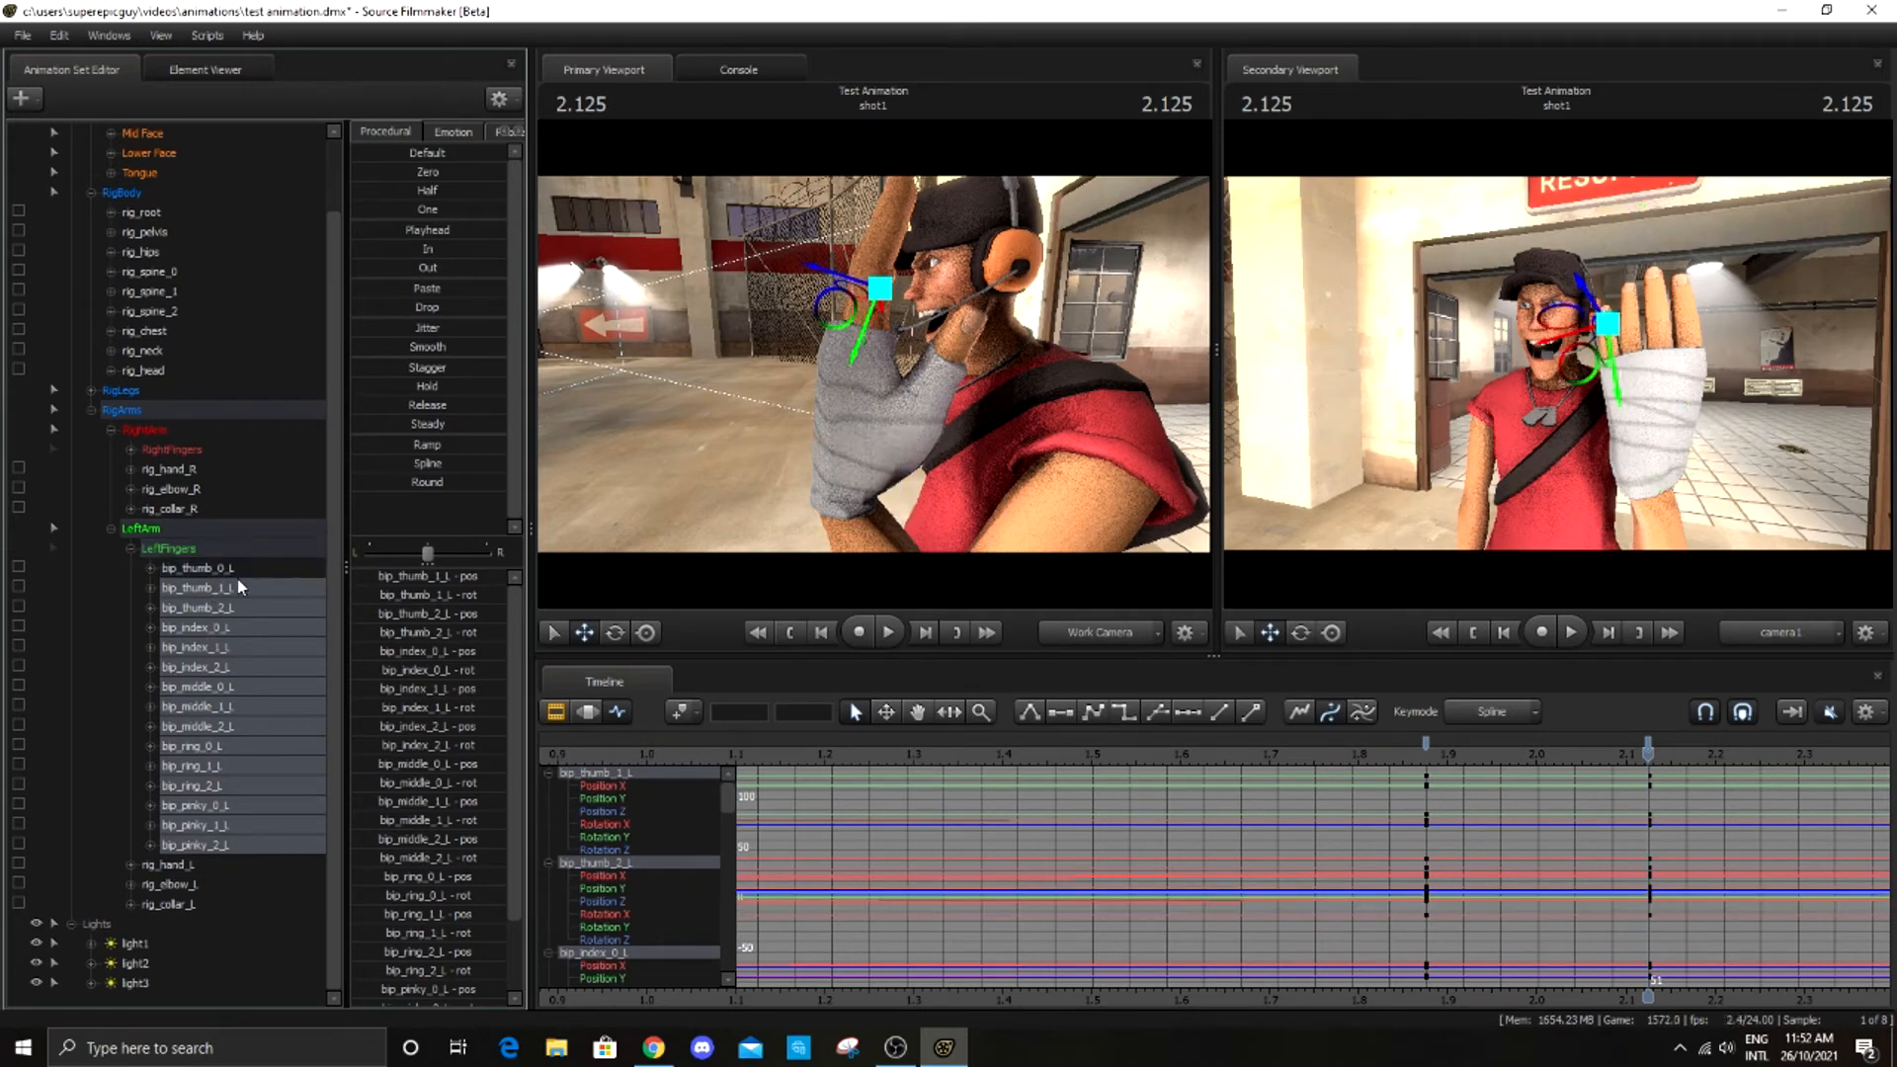
{"action": "left_click", "coordinate": [234, 593], "text": "ctrl"}
{"action": "left_click", "coordinate": [229, 603], "text": "ctrl"}
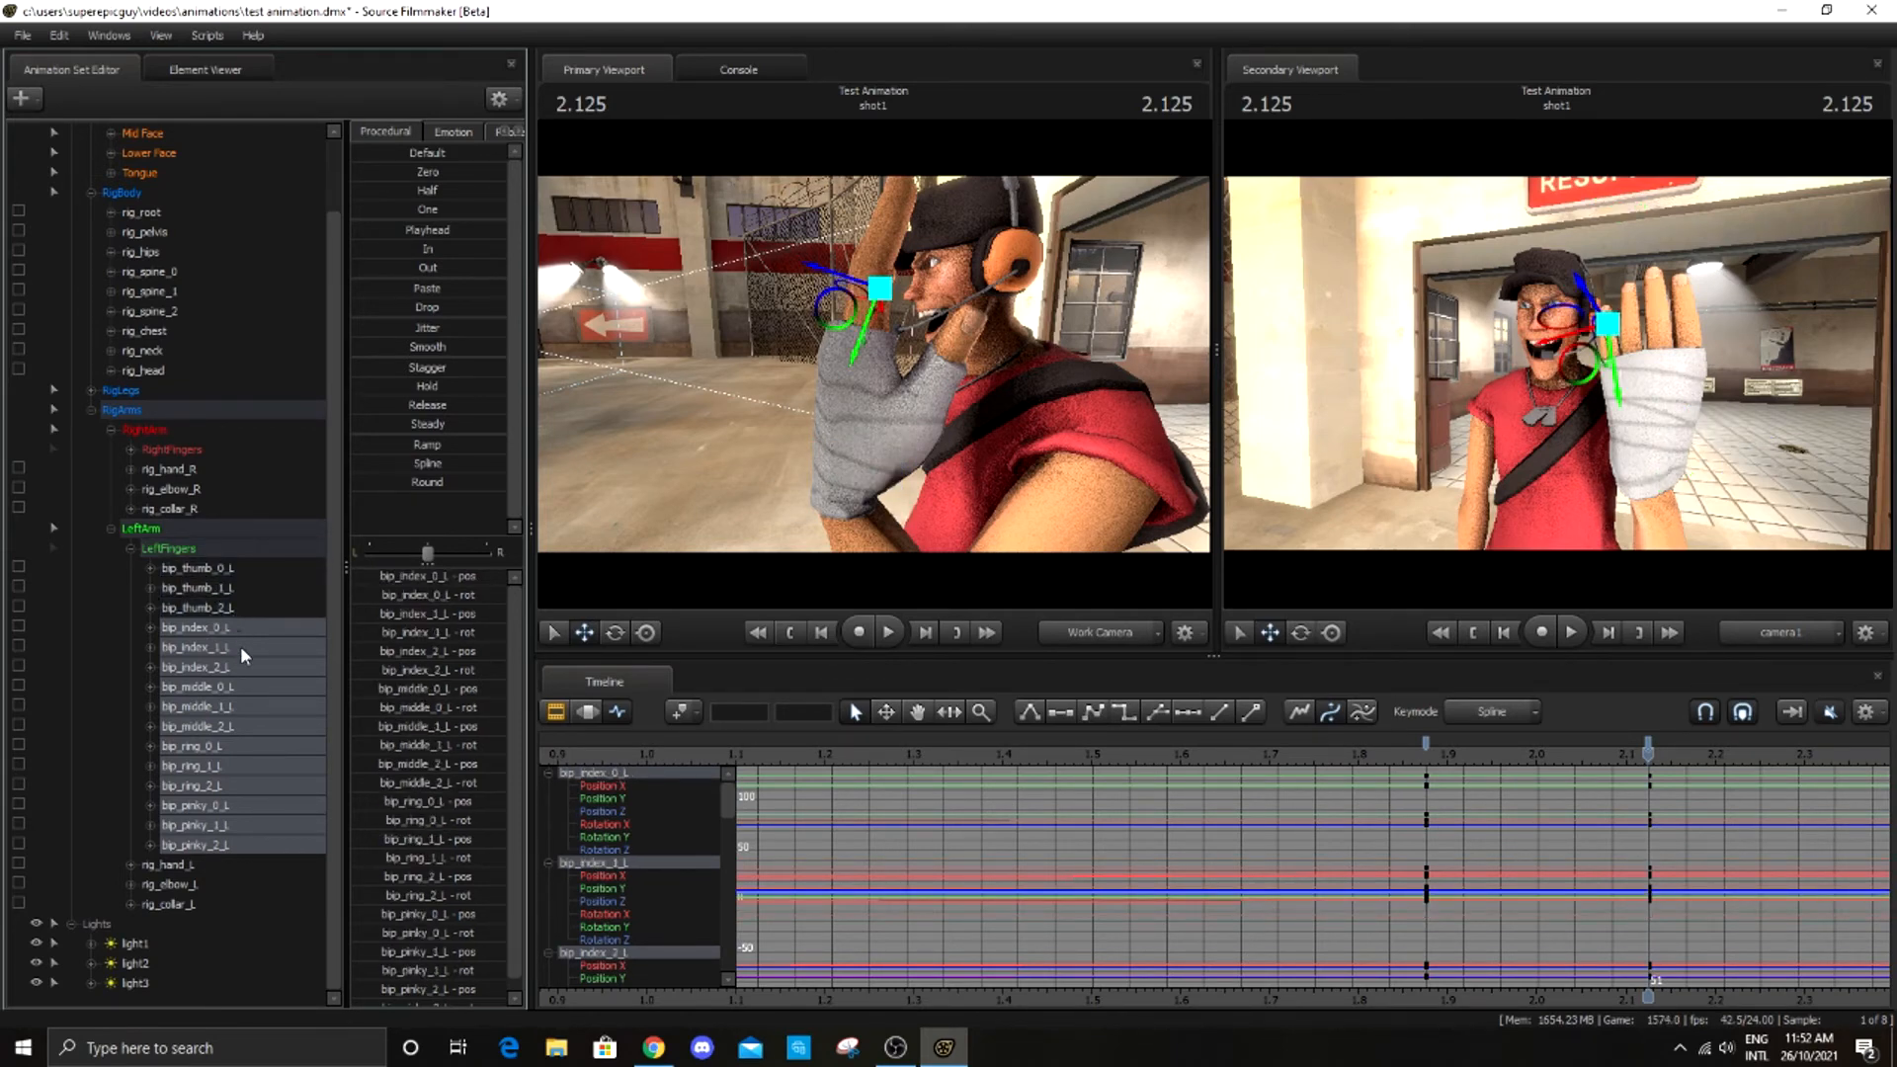
{"action": "left_click", "coordinate": [233, 712], "text": "ctrl"}
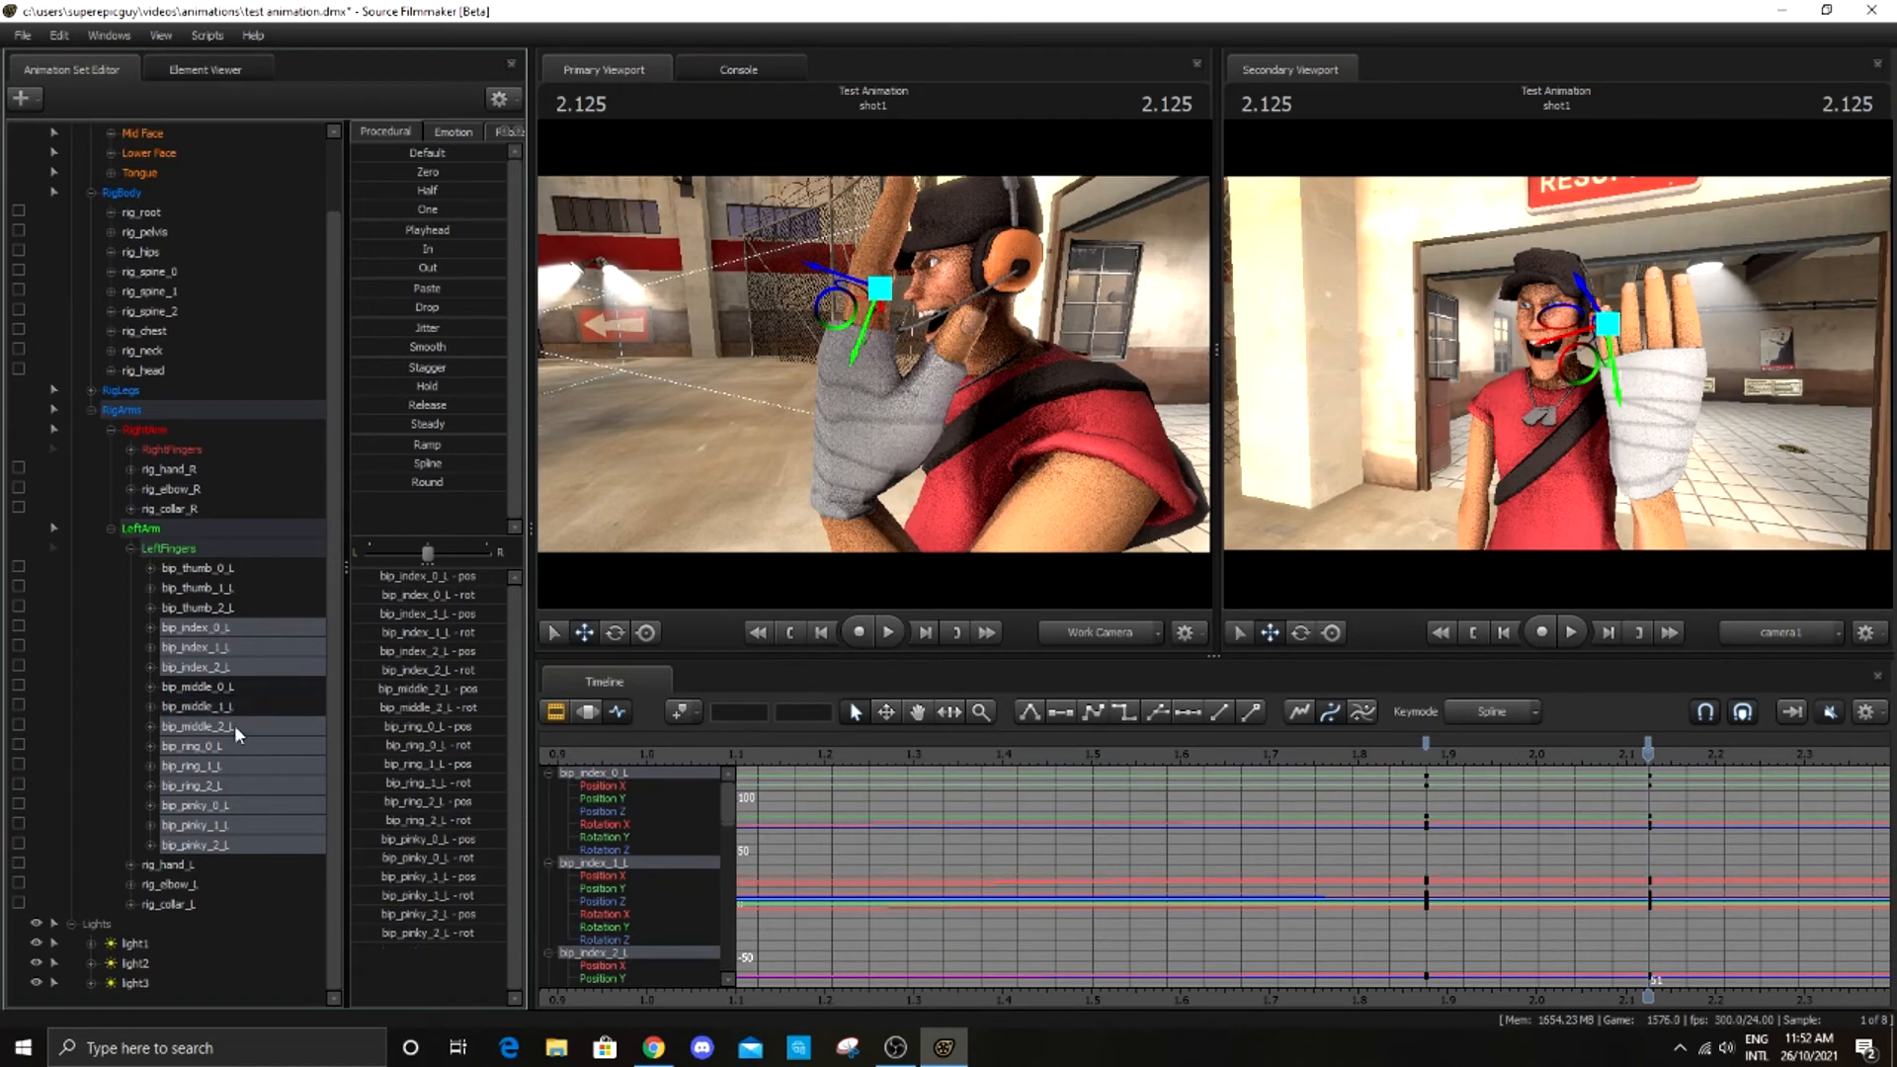
{"action": "left_click", "coordinate": [234, 725], "text": "ctrl"}
{"action": "left_click", "coordinate": [233, 686], "text": "ctrl"}
{"action": "left_click", "coordinate": [614, 632]}
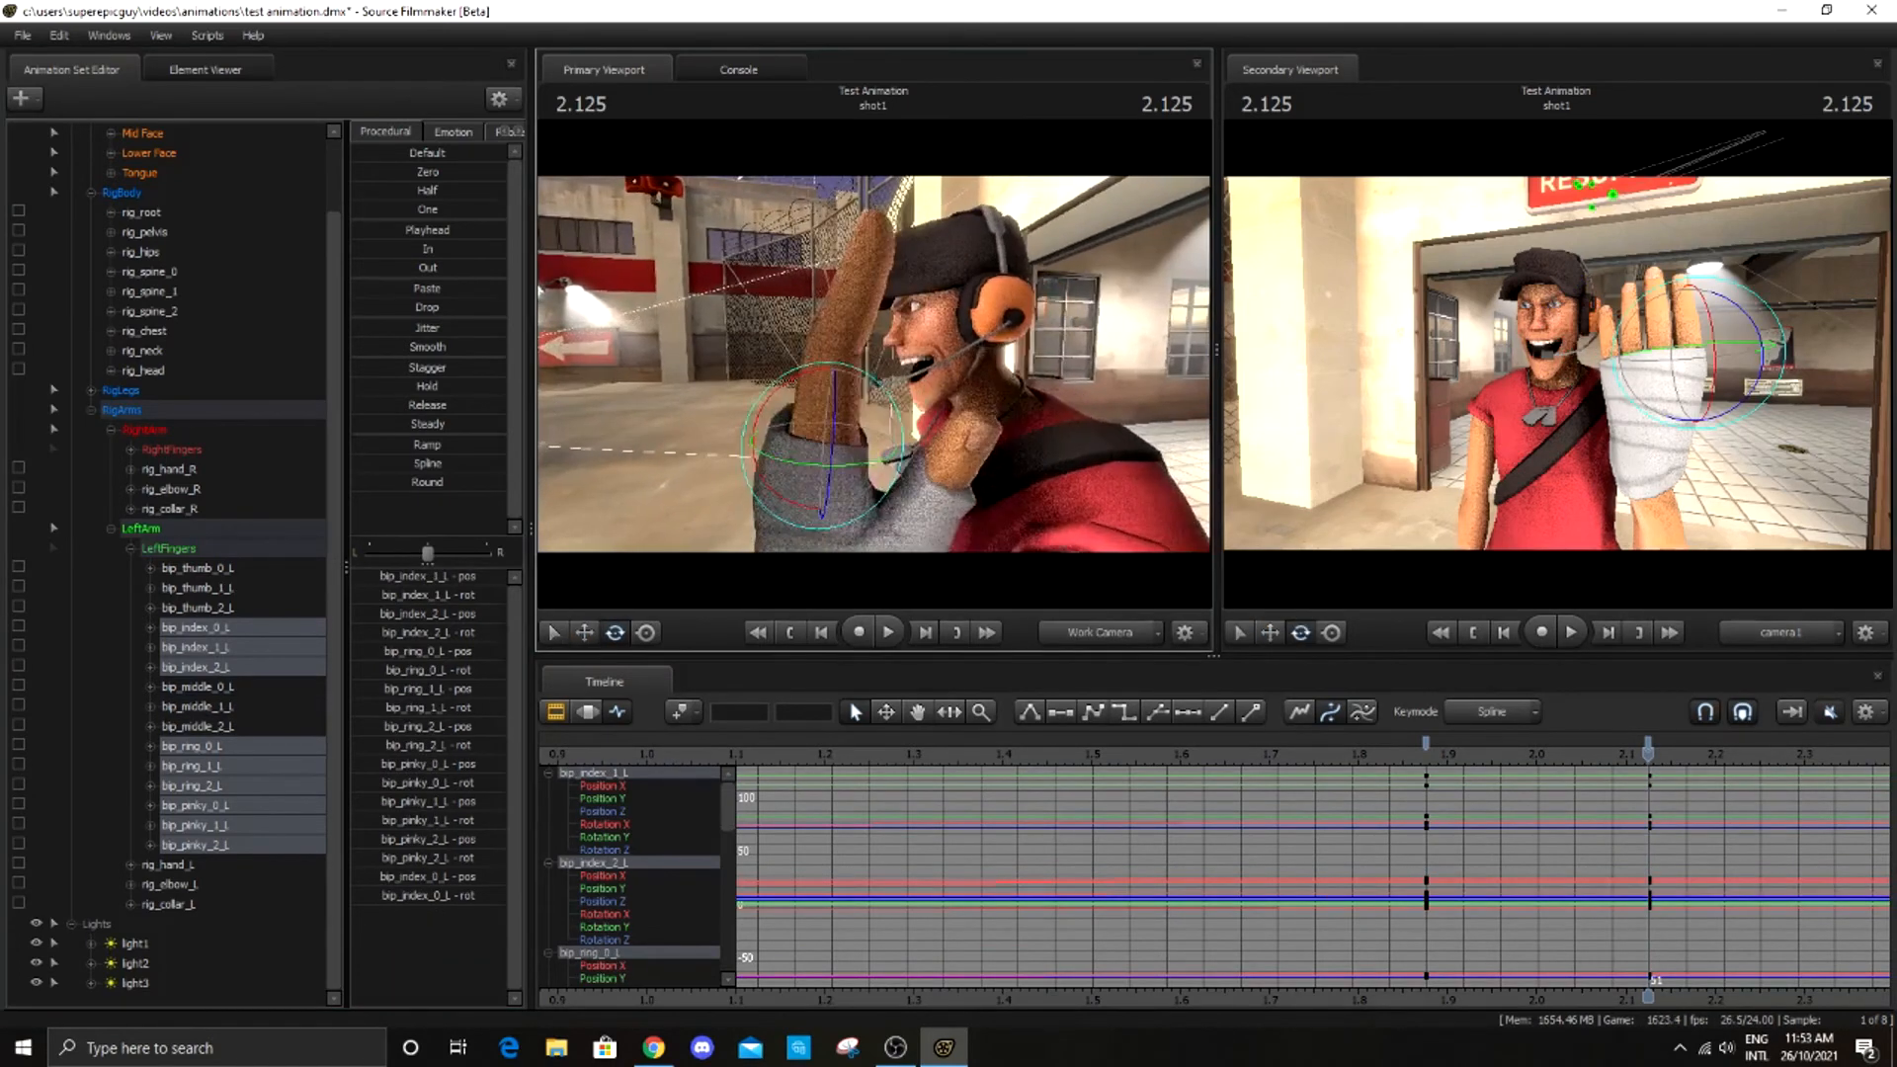
{"action": "left_click_drag", "start_coordinate": [802, 375], "coordinate": [902, 376]}
{"action": "left_click_drag", "start_coordinate": [948, 294], "coordinate": [948, 281]}
{"action": "key", "text": "s"}
{"action": "key", "text": "w"}
{"action": "key", "text": "z"}
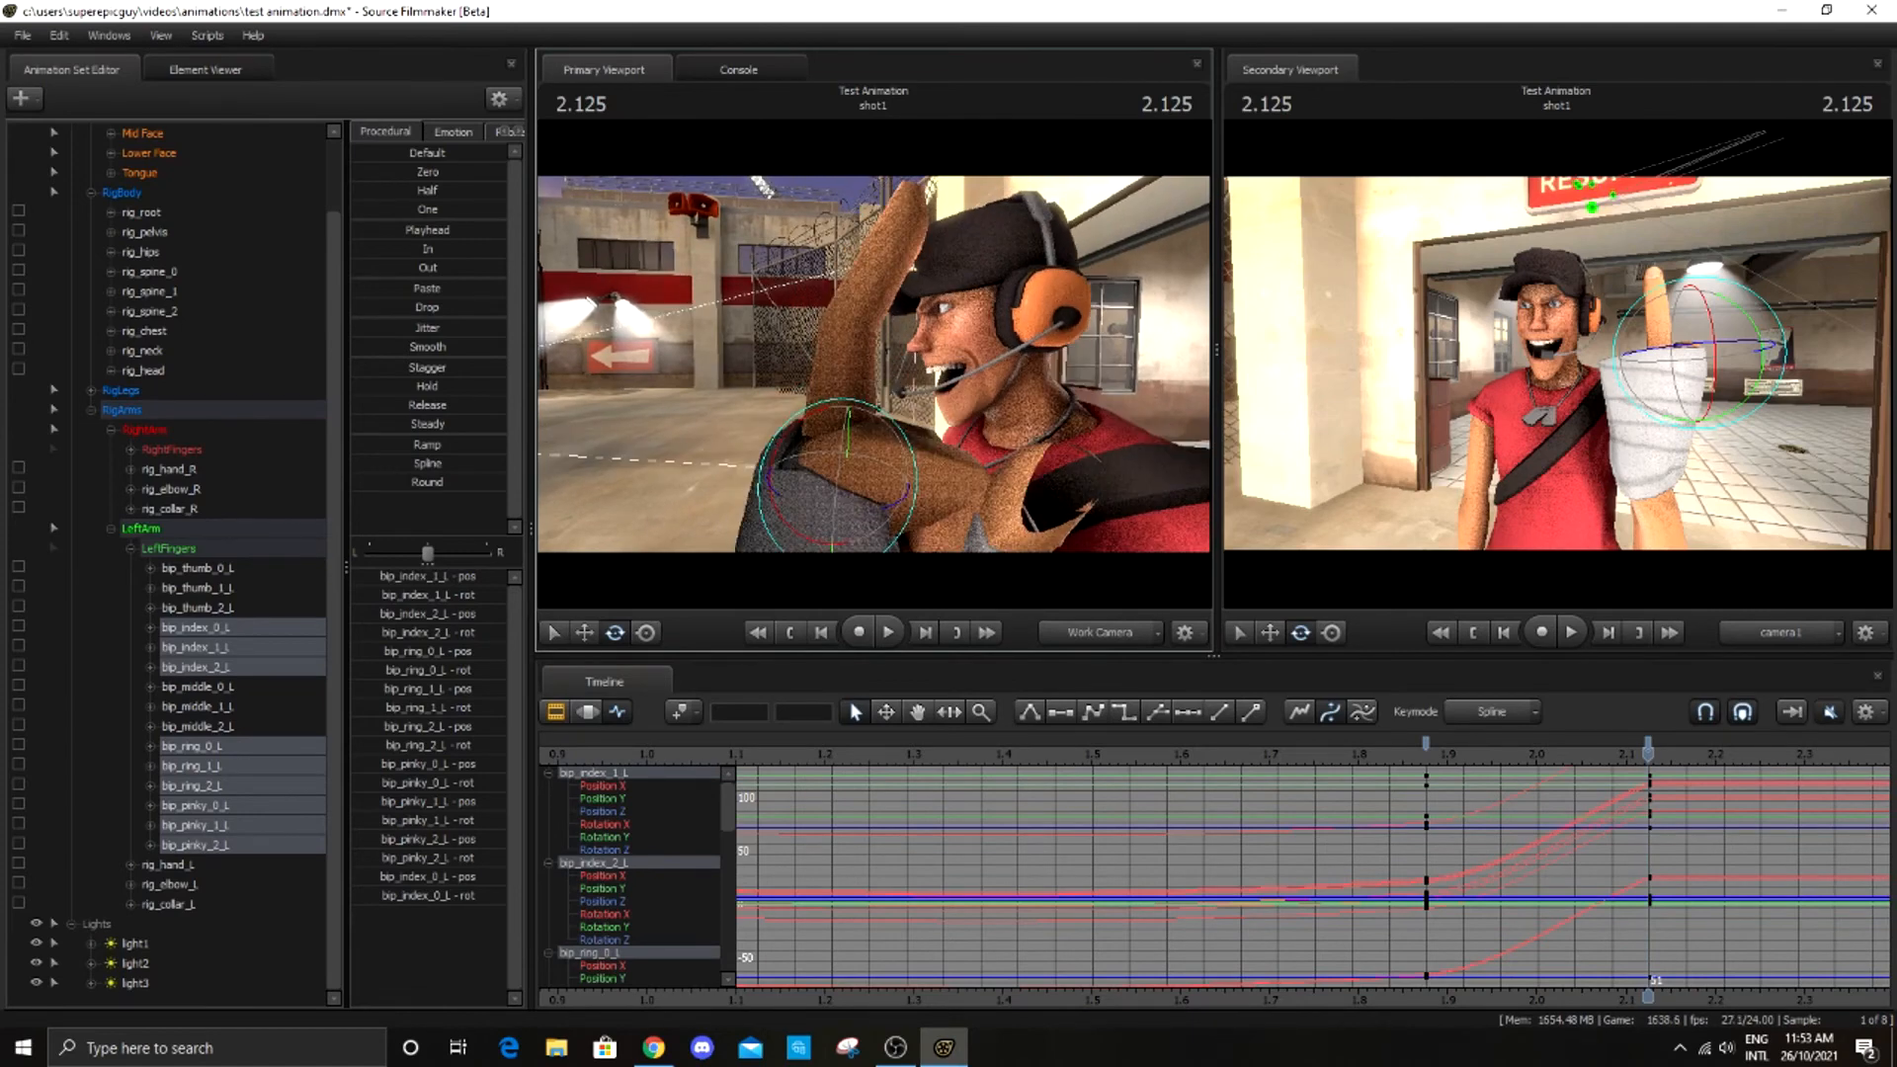
Rotate bip_middle_1_L at 2.125 seconds to straighten the left middle finger
{"action": "left_click", "coordinate": [211, 706]}
{"action": "left_click_drag", "start_coordinate": [800, 388], "coordinate": [815, 398]}
{"action": "scroll", "coordinate": [1230, 934], "scroll_direction": "down", "scroll_amount": 4}
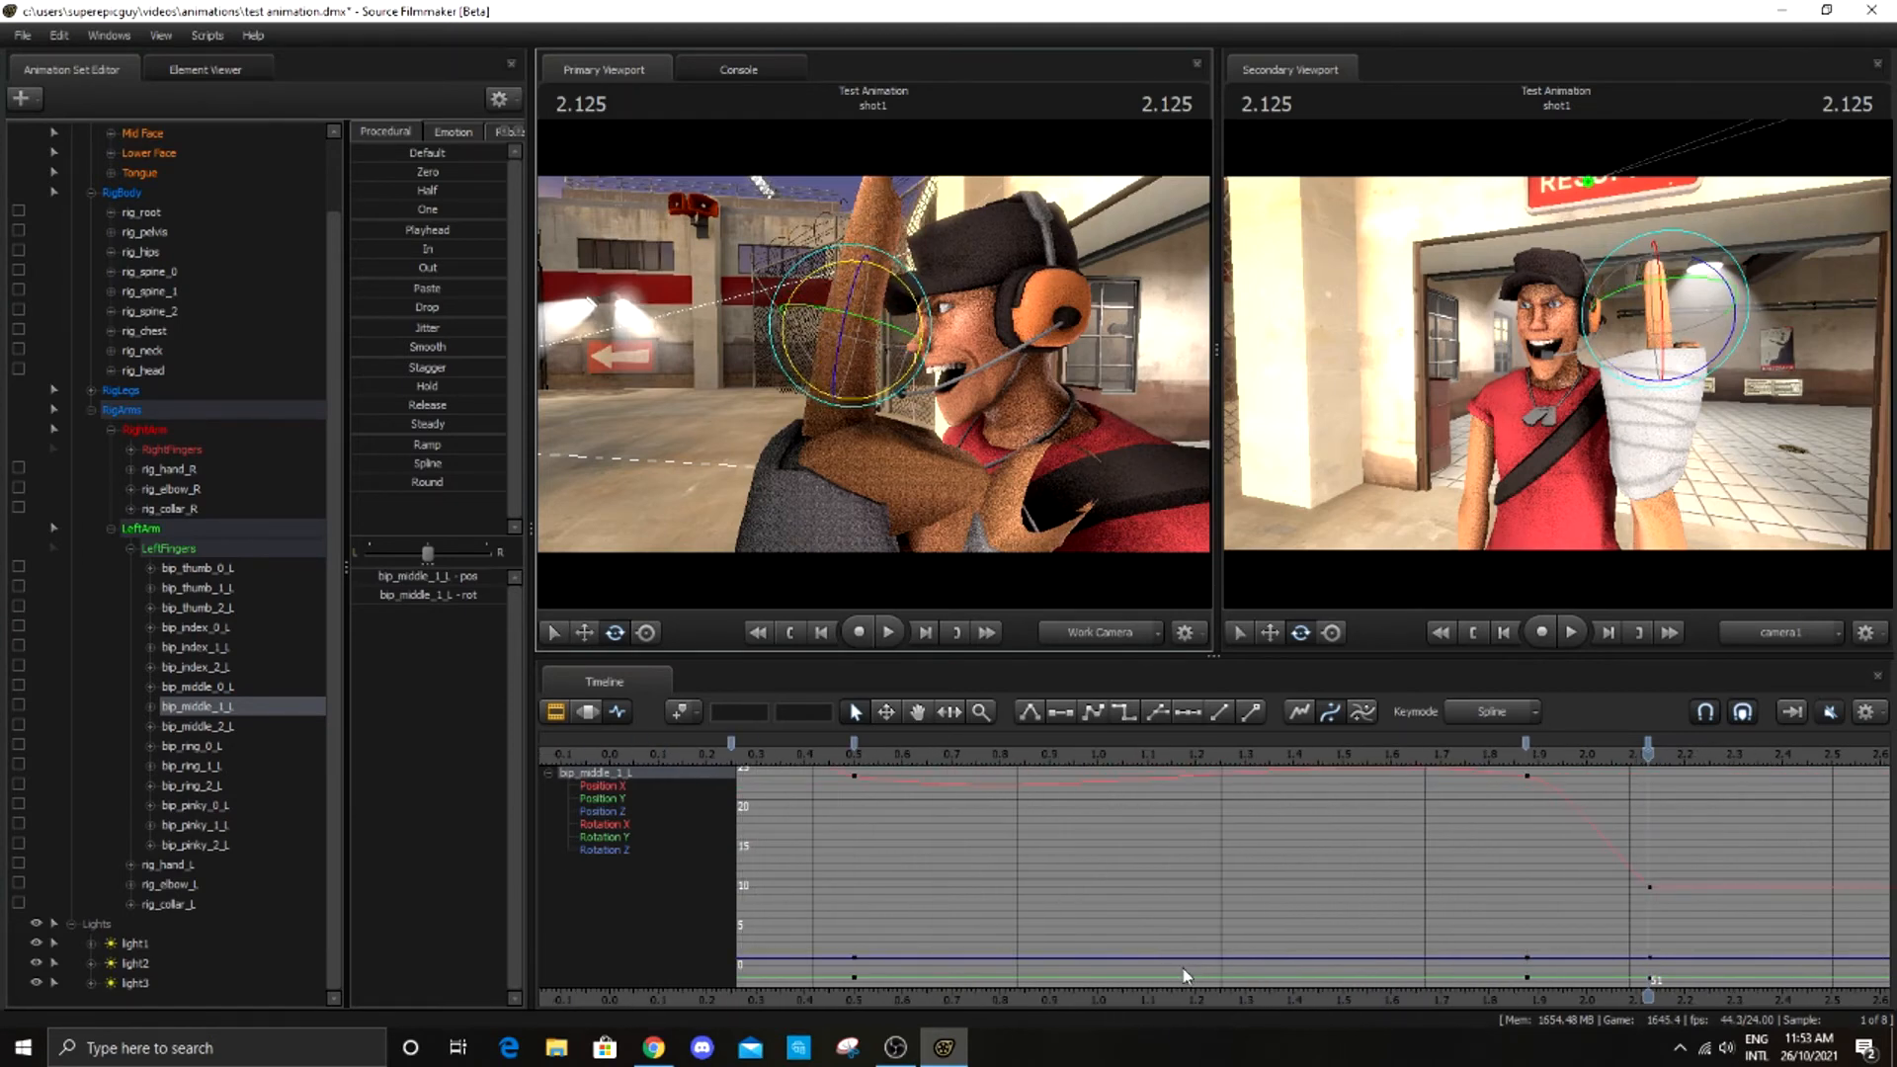
At 2.125 seconds, rotate bip_thumb_0_L, bip_thumb_1_L and bip_thumb_2_L to fold the left thumb in against the curled fingers
{"action": "left_click", "coordinate": [230, 571]}
{"action": "mouse_move", "coordinate": [874, 363]}
{"action": "left_mouse_down"}
{"action": "mouse_move", "coordinate": [796, 326]}
{"action": "mouse_move", "coordinate": [867, 358]}
{"action": "mouse_move", "coordinate": [882, 398]}
{"action": "left_mouse_up"}
{"action": "key", "text": "w"}
{"action": "left_click", "coordinate": [197, 588]}
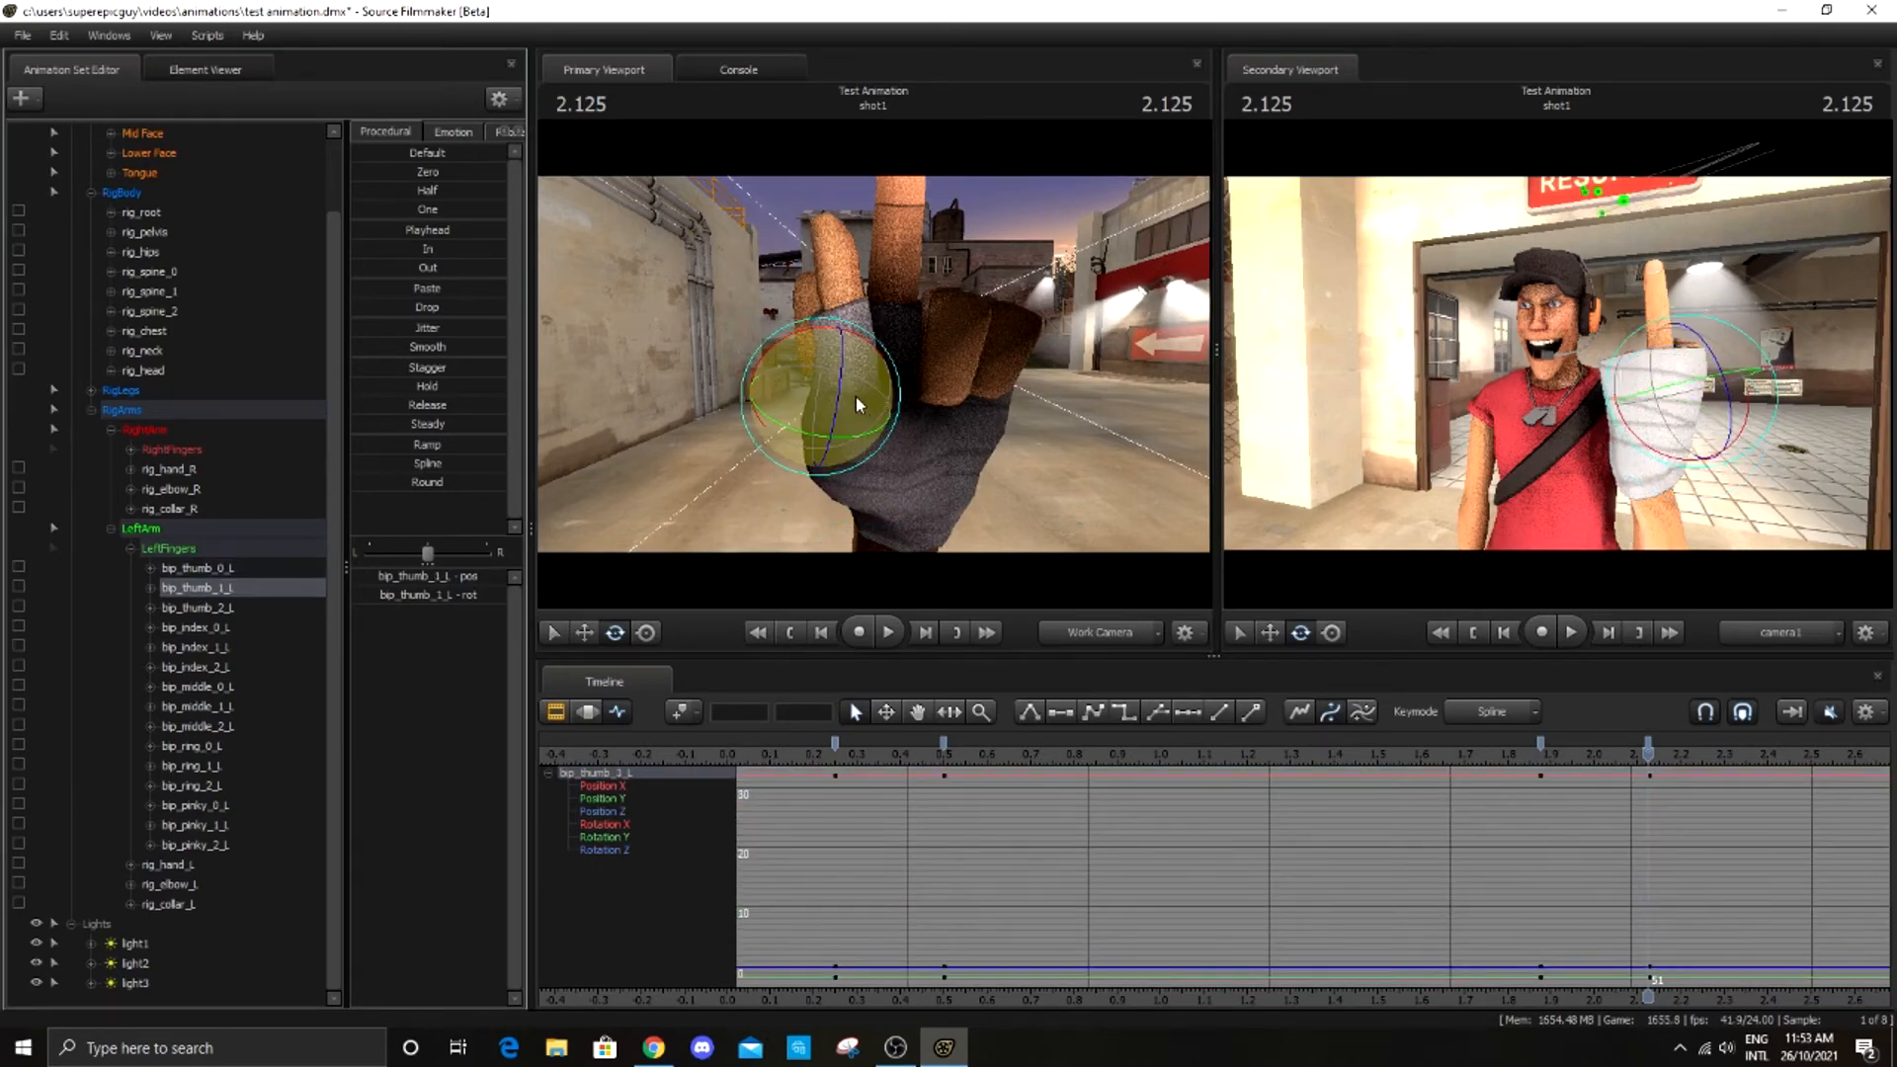
{"action": "left_click_drag", "start_coordinate": [851, 332], "coordinate": [890, 367]}
{"action": "left_click", "coordinate": [239, 606]}
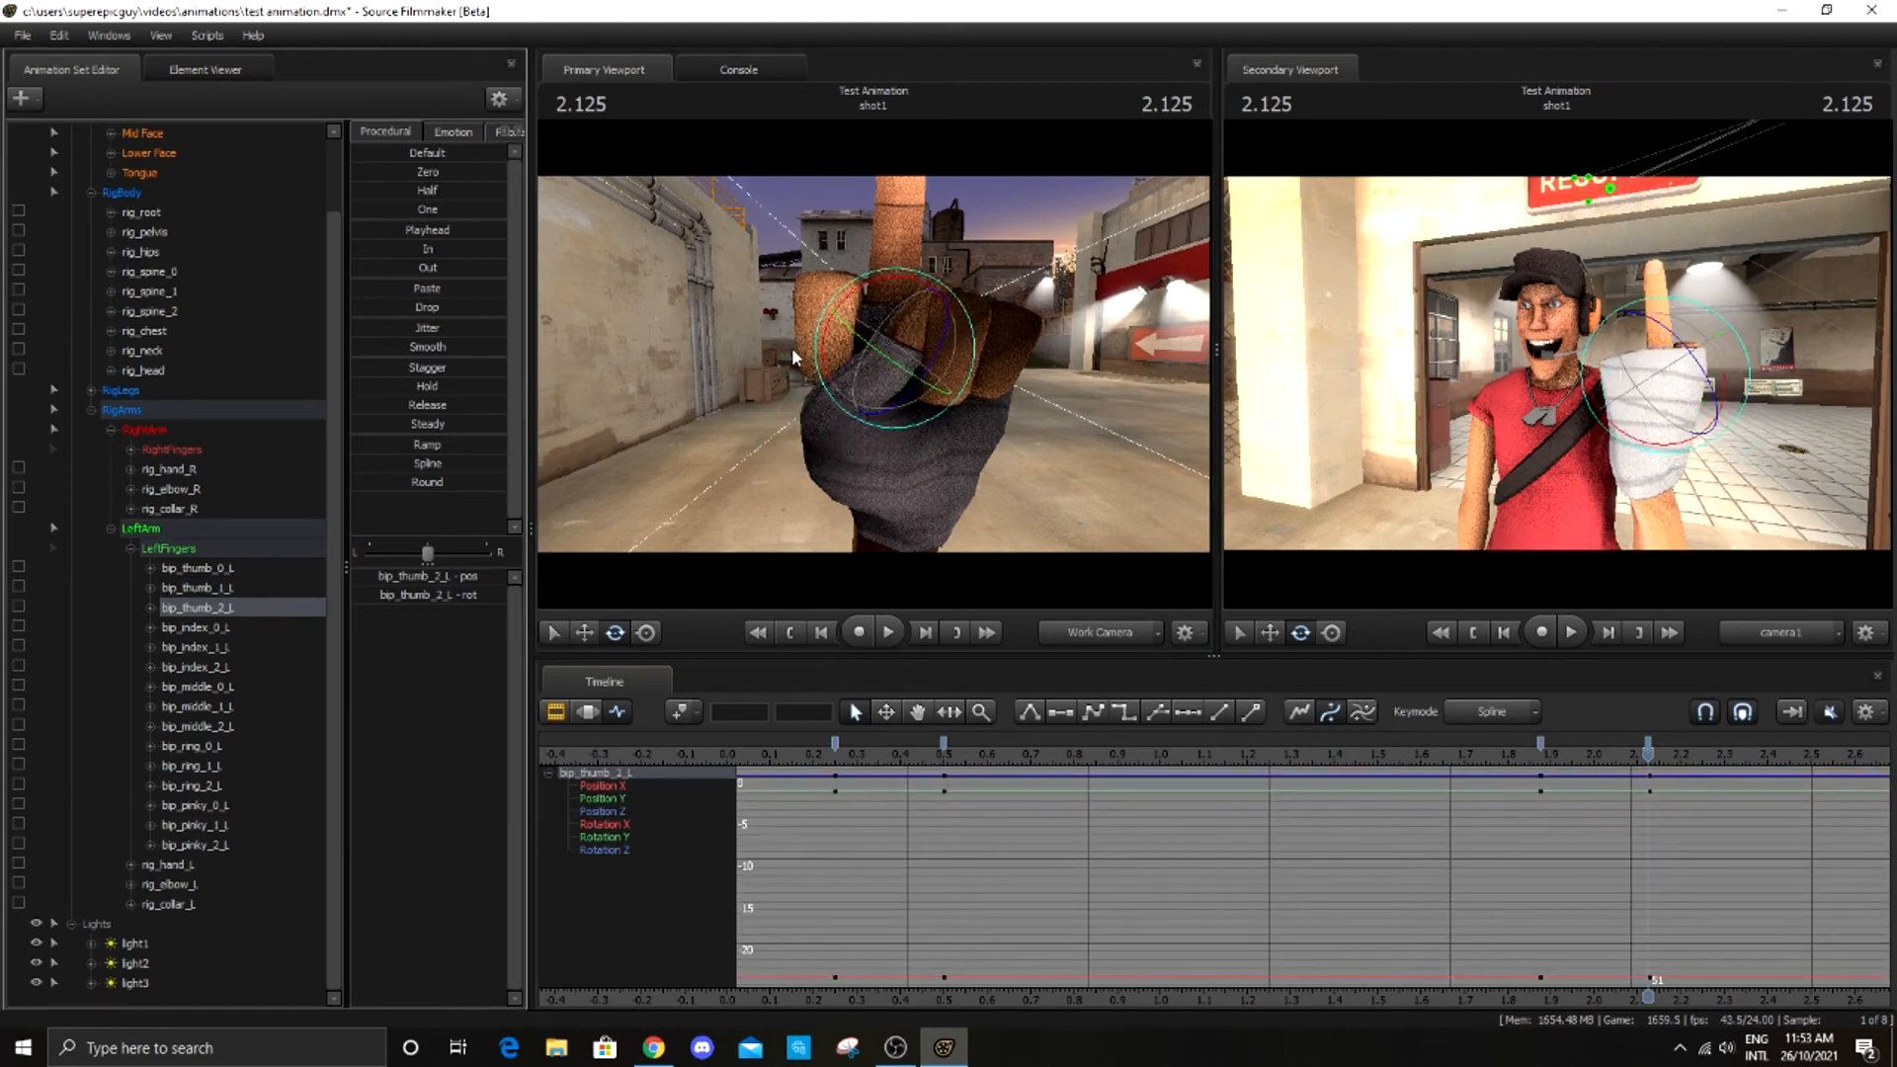
{"action": "left_click_drag", "start_coordinate": [889, 287], "coordinate": [904, 400]}
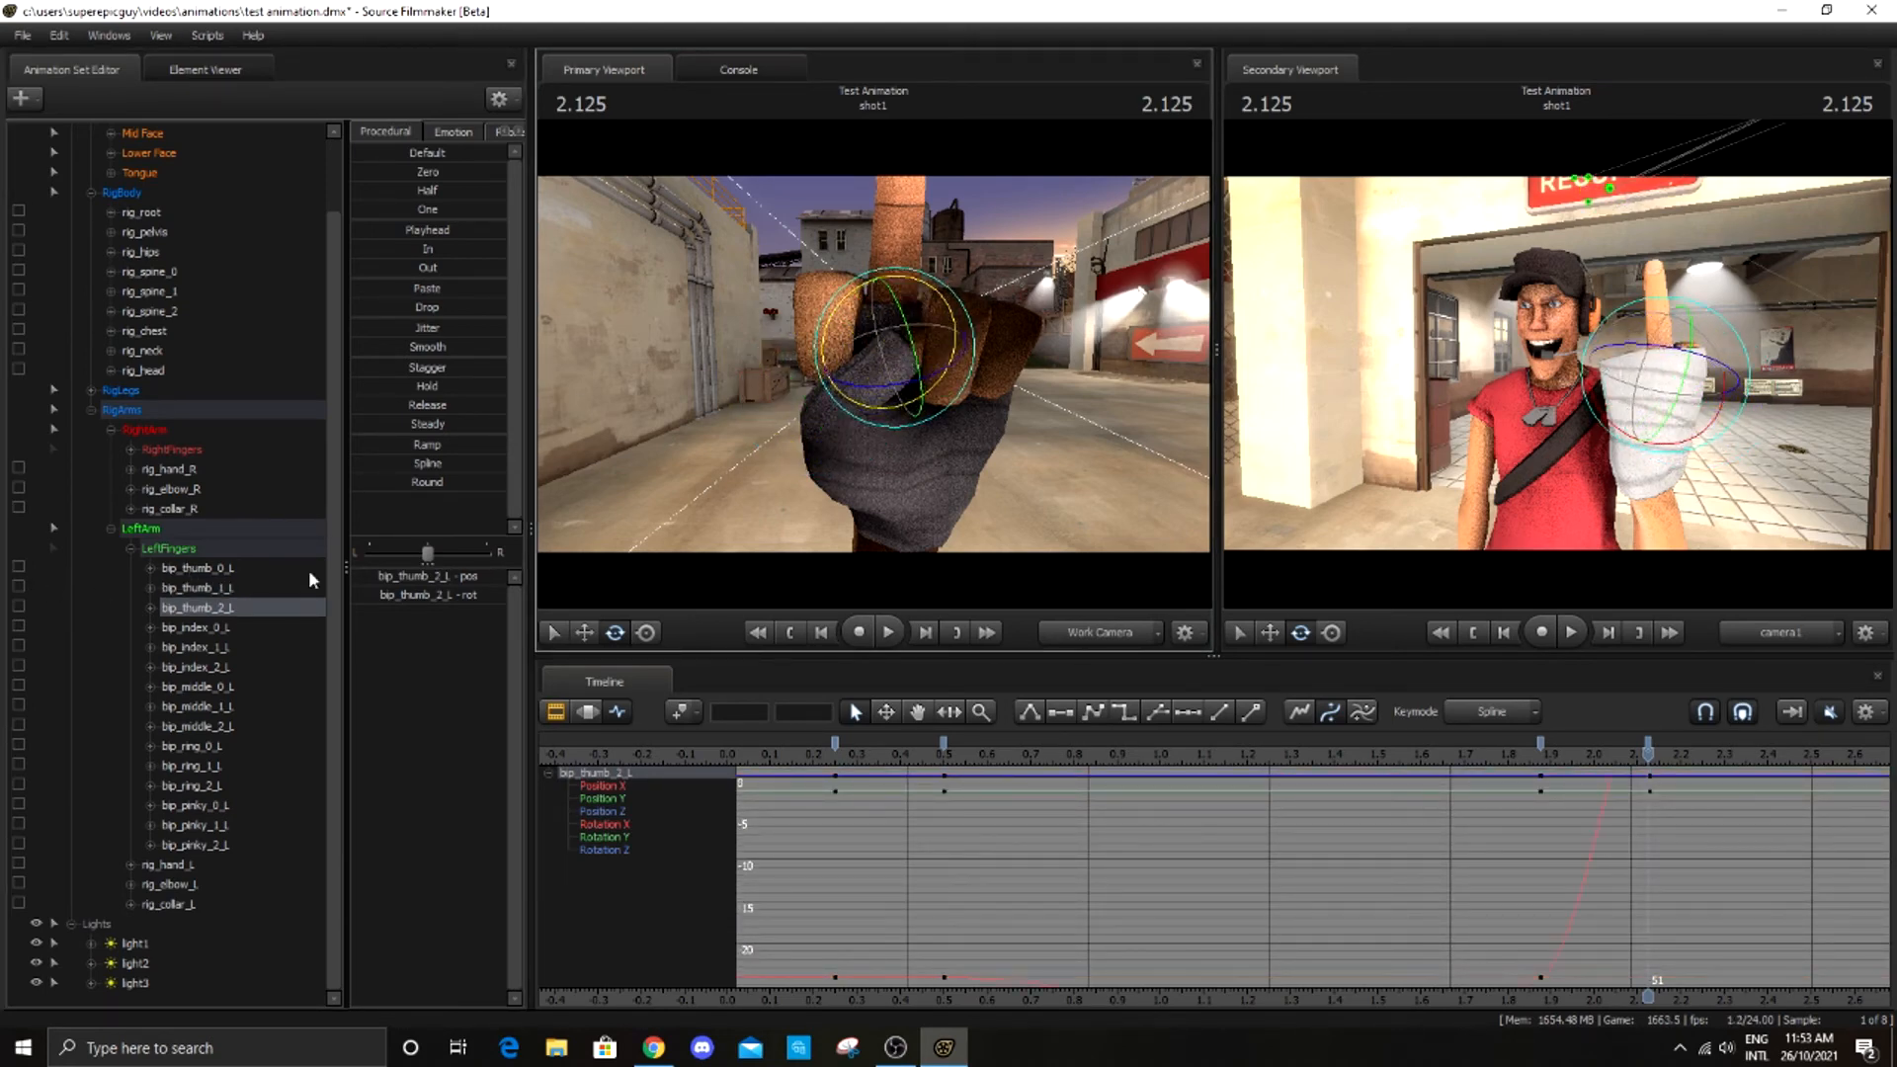
{"action": "left_click", "coordinate": [233, 570]}
{"action": "left_click_drag", "start_coordinate": [665, 551], "coordinate": [839, 548]}
{"action": "left_click_drag", "start_coordinate": [873, 371], "coordinate": [877, 400]}
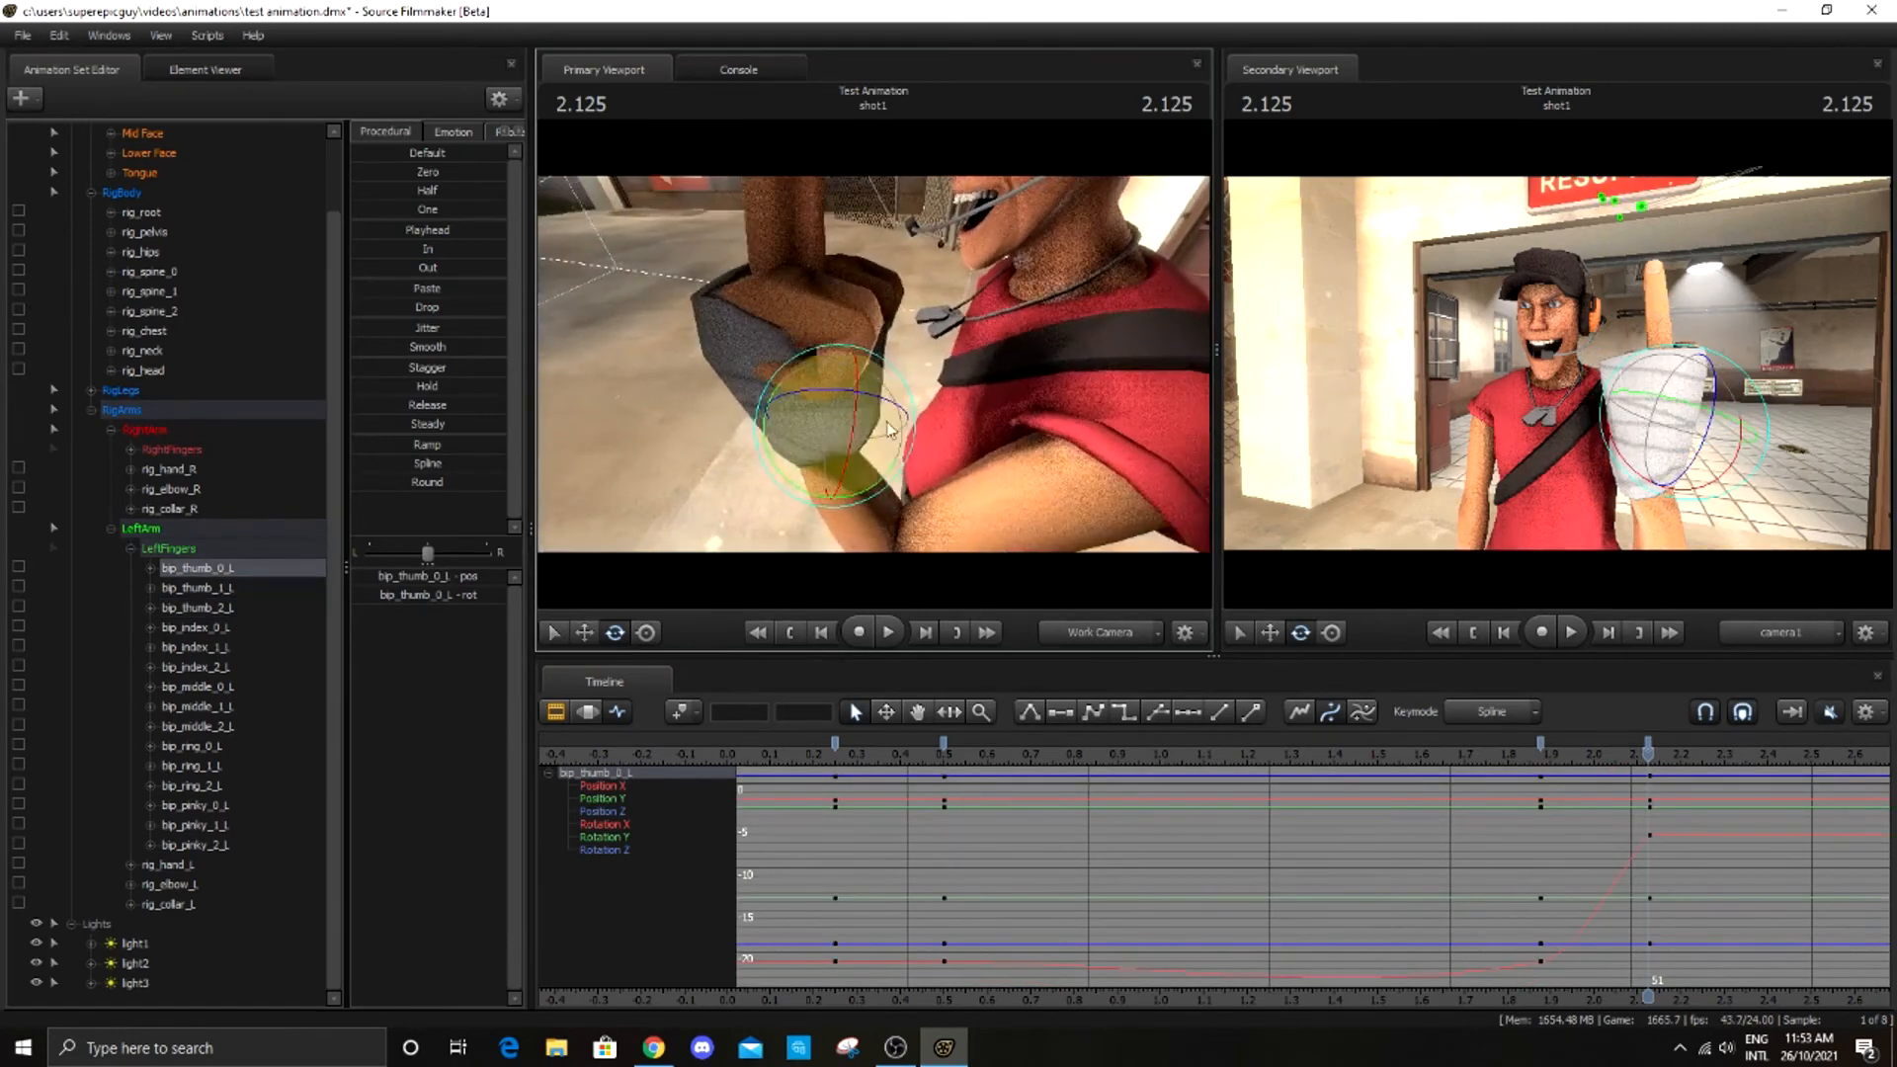
{"action": "left_click_drag", "start_coordinate": [896, 464], "coordinate": [879, 494]}
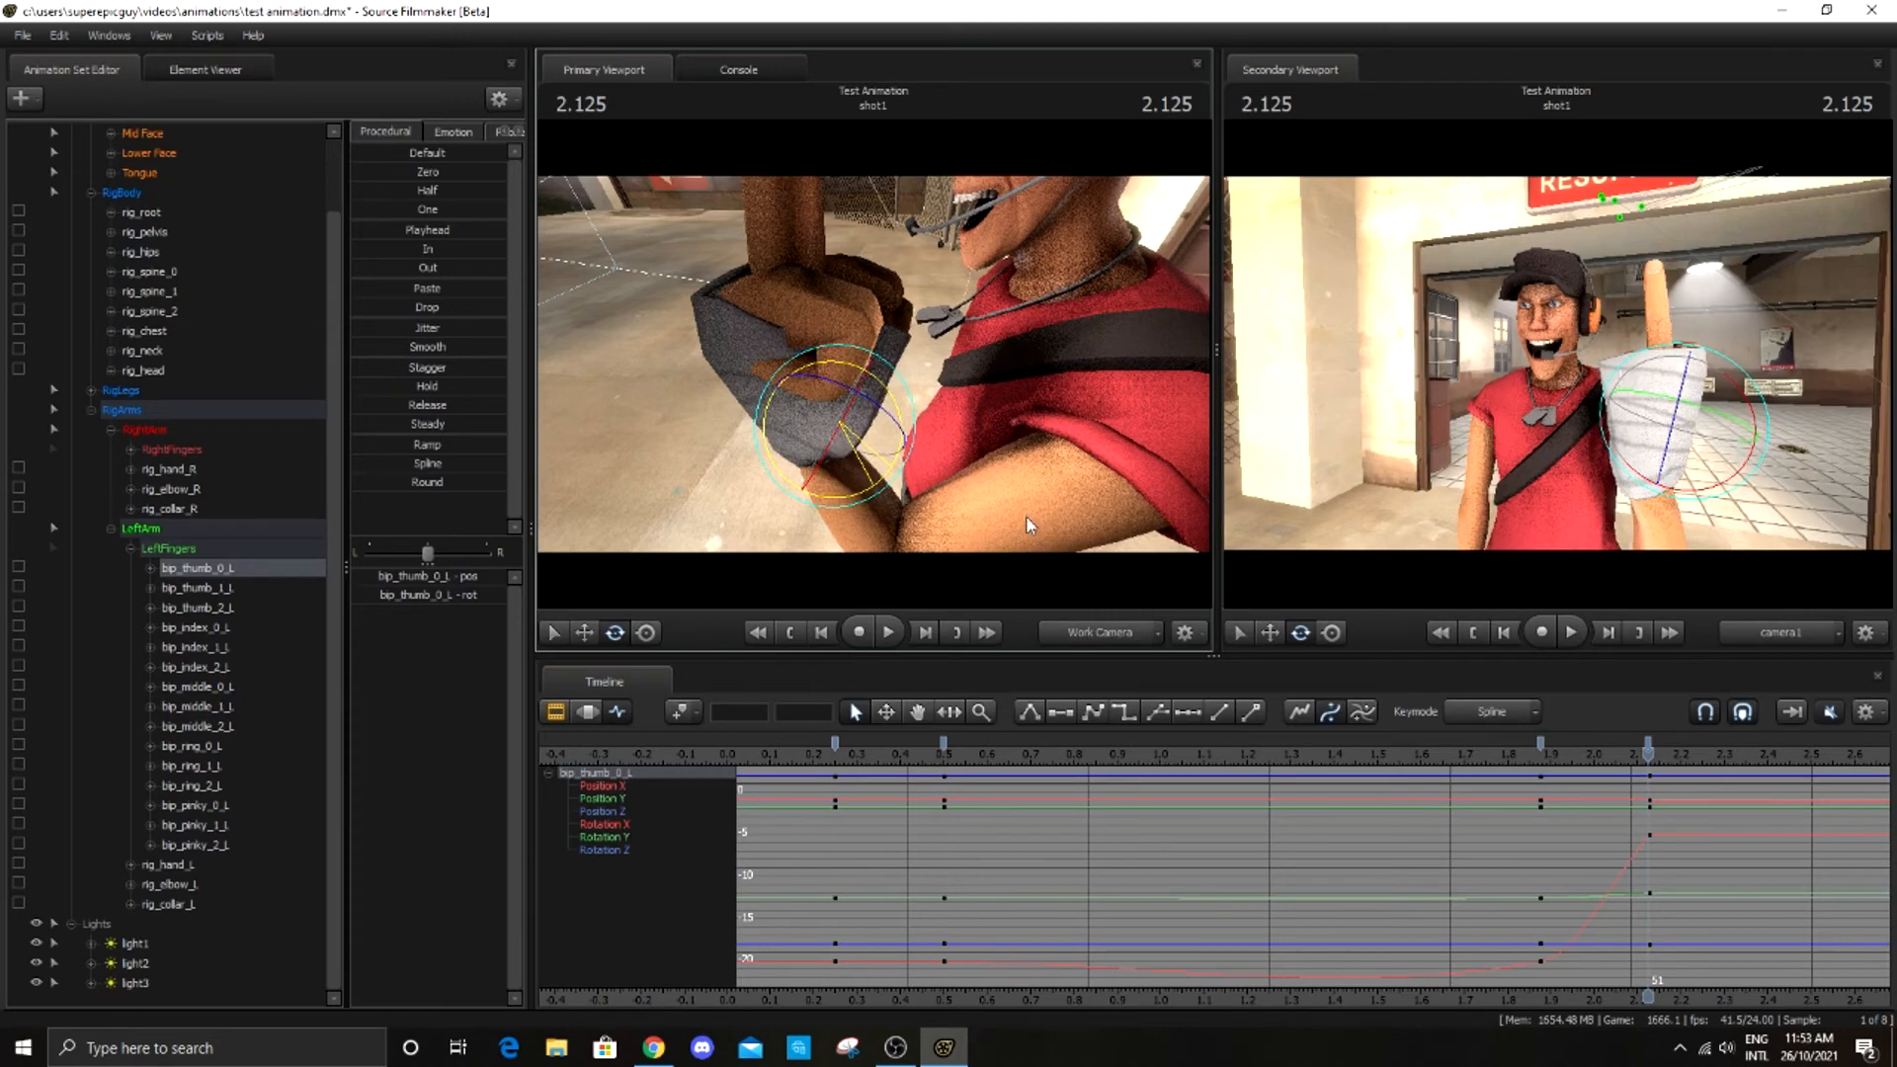
Select all the LeftFingers bones and set the start of their motion time selection to 0.541 seconds
{"action": "left_click", "coordinate": [247, 554]}
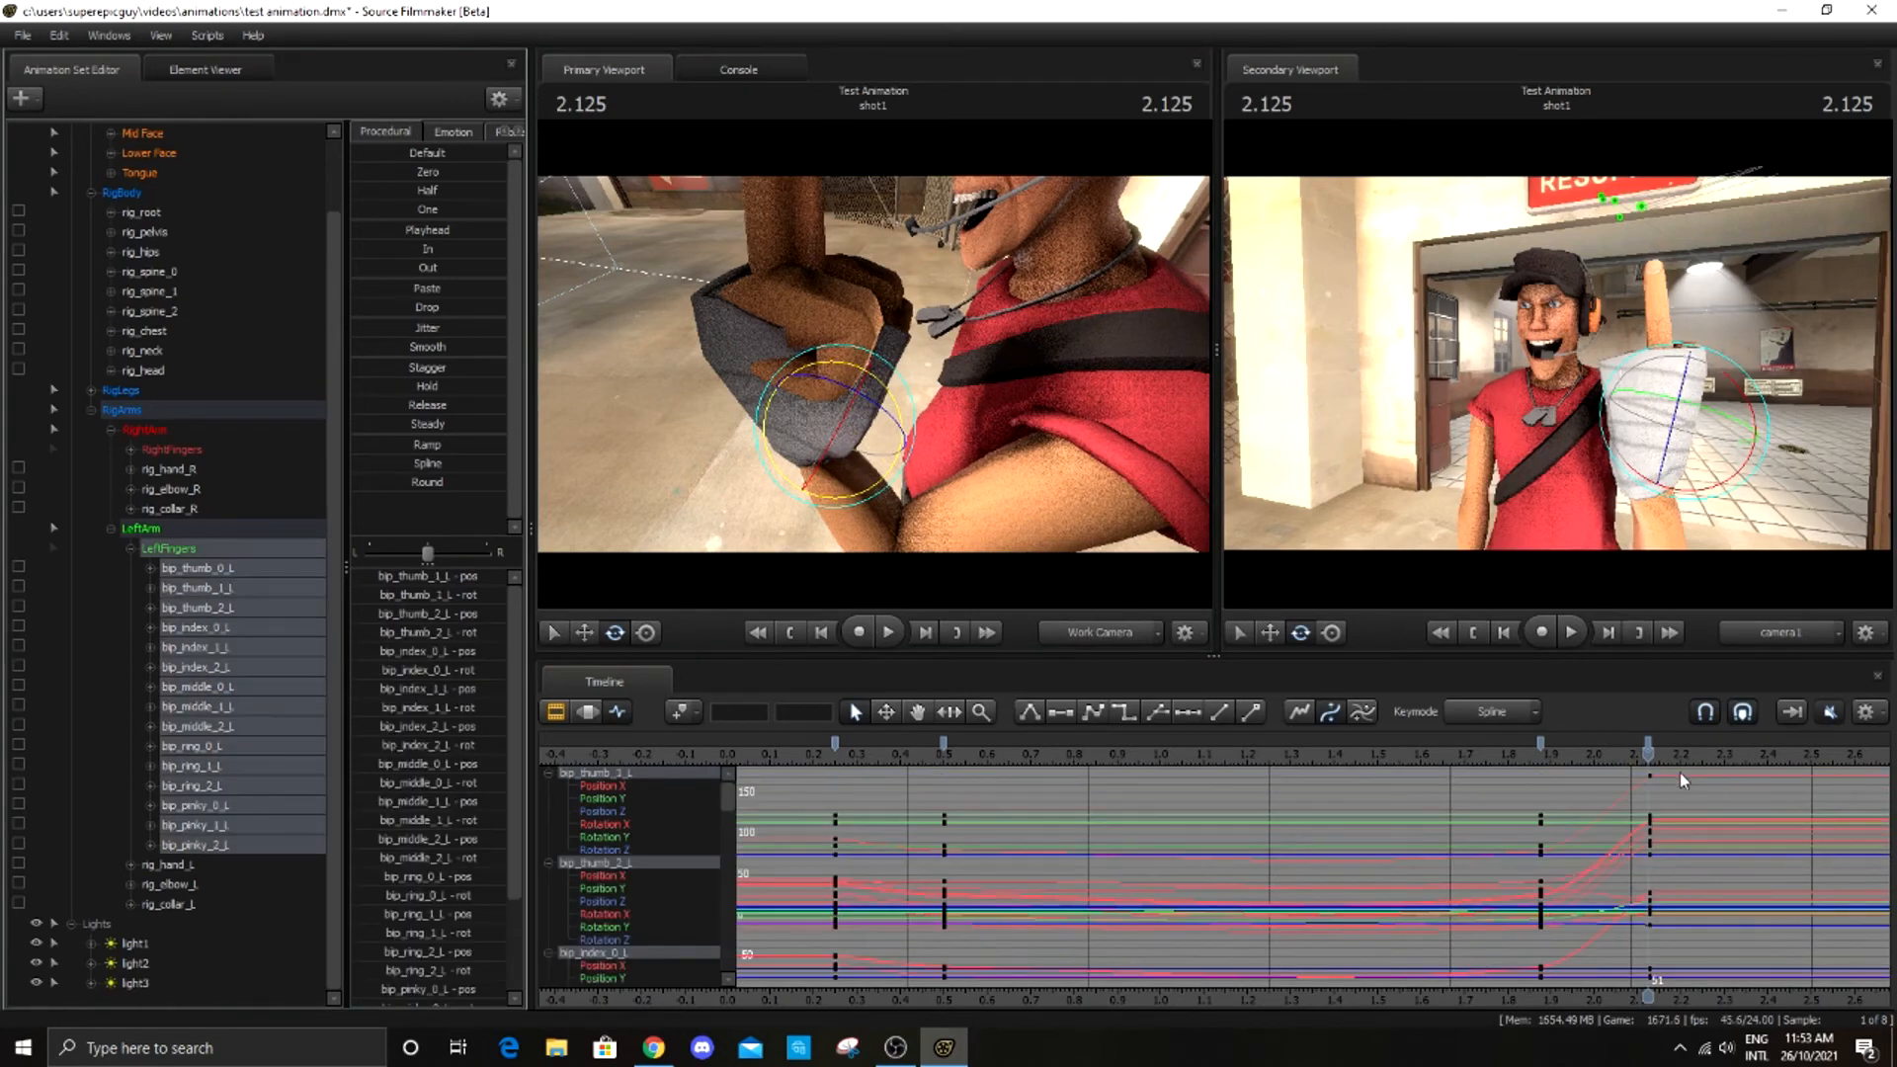
{"action": "left_click_drag", "start_coordinate": [1650, 757], "coordinate": [1212, 810]}
{"action": "left_click", "coordinate": [589, 715]}
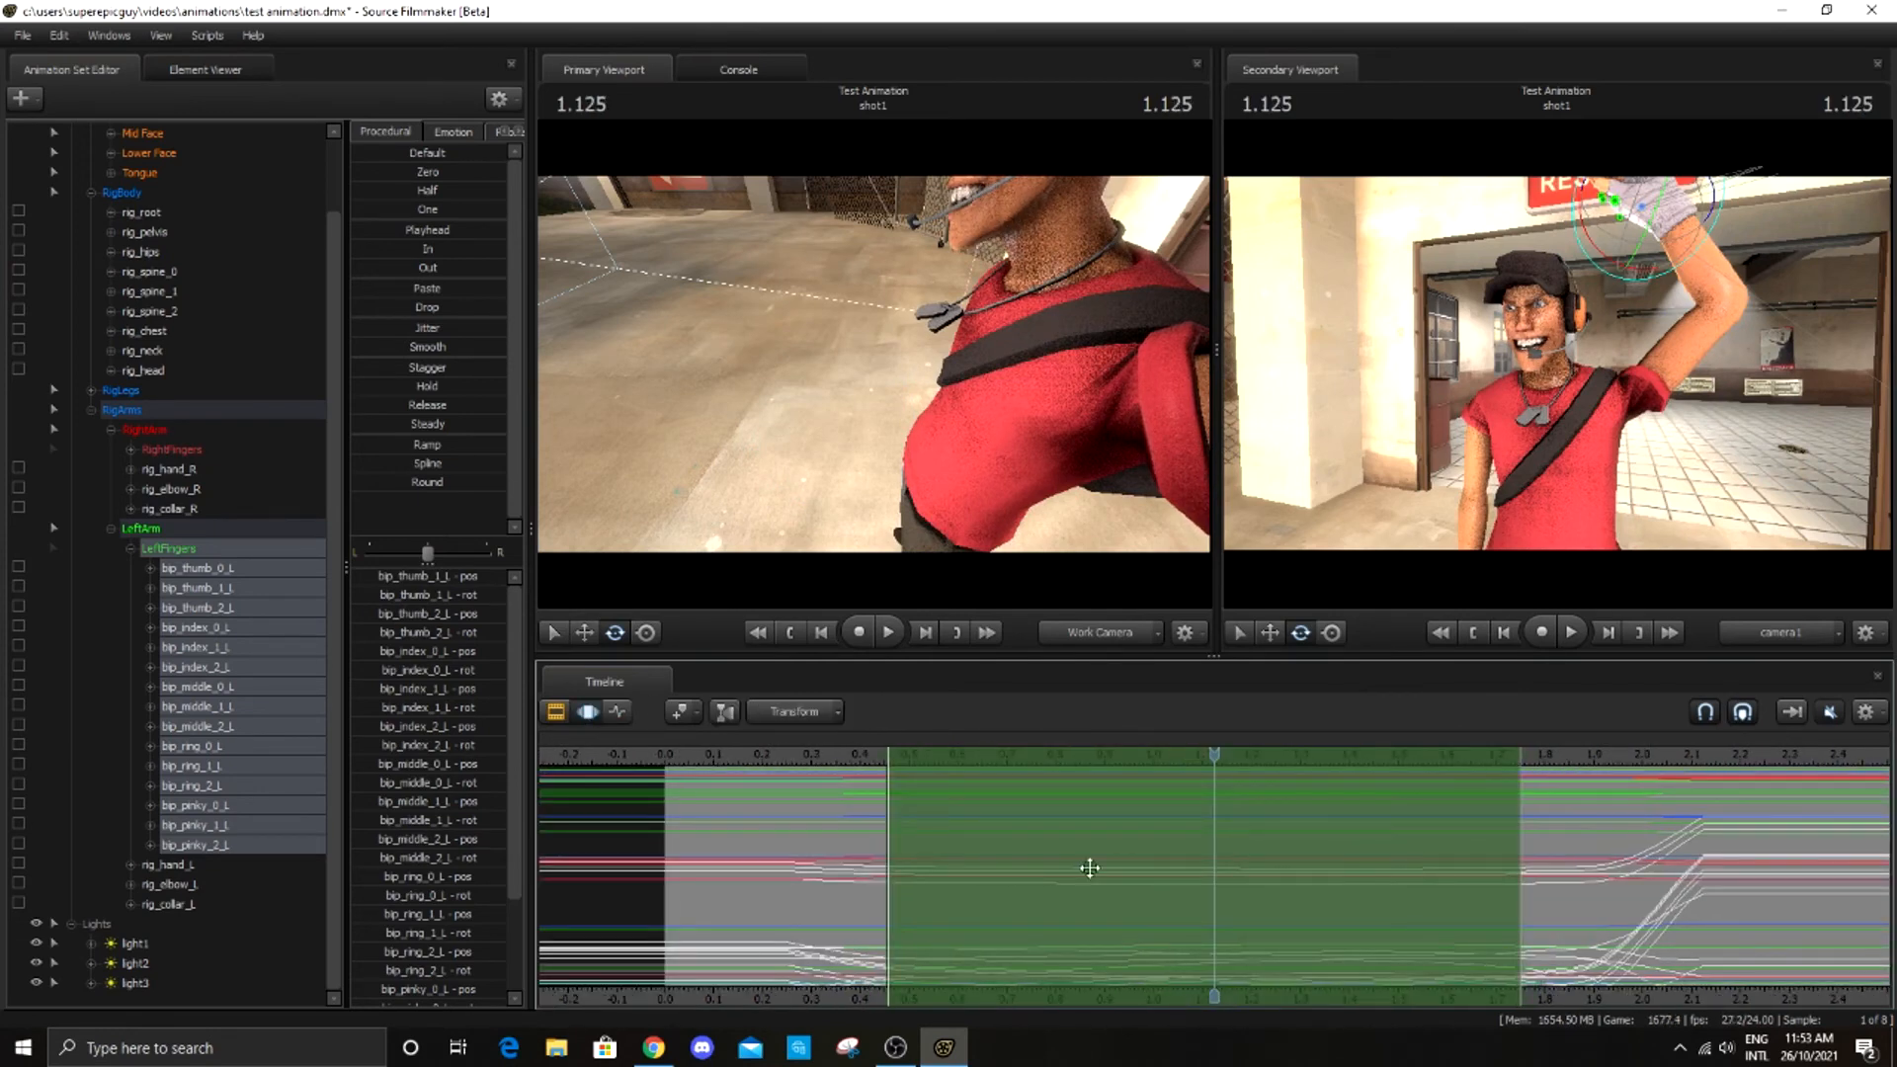
{"action": "scroll", "coordinate": [1091, 867], "scroll_direction": "up", "scroll_amount": 2}
{"action": "left_click_drag", "start_coordinate": [802, 879], "coordinate": [850, 877]}
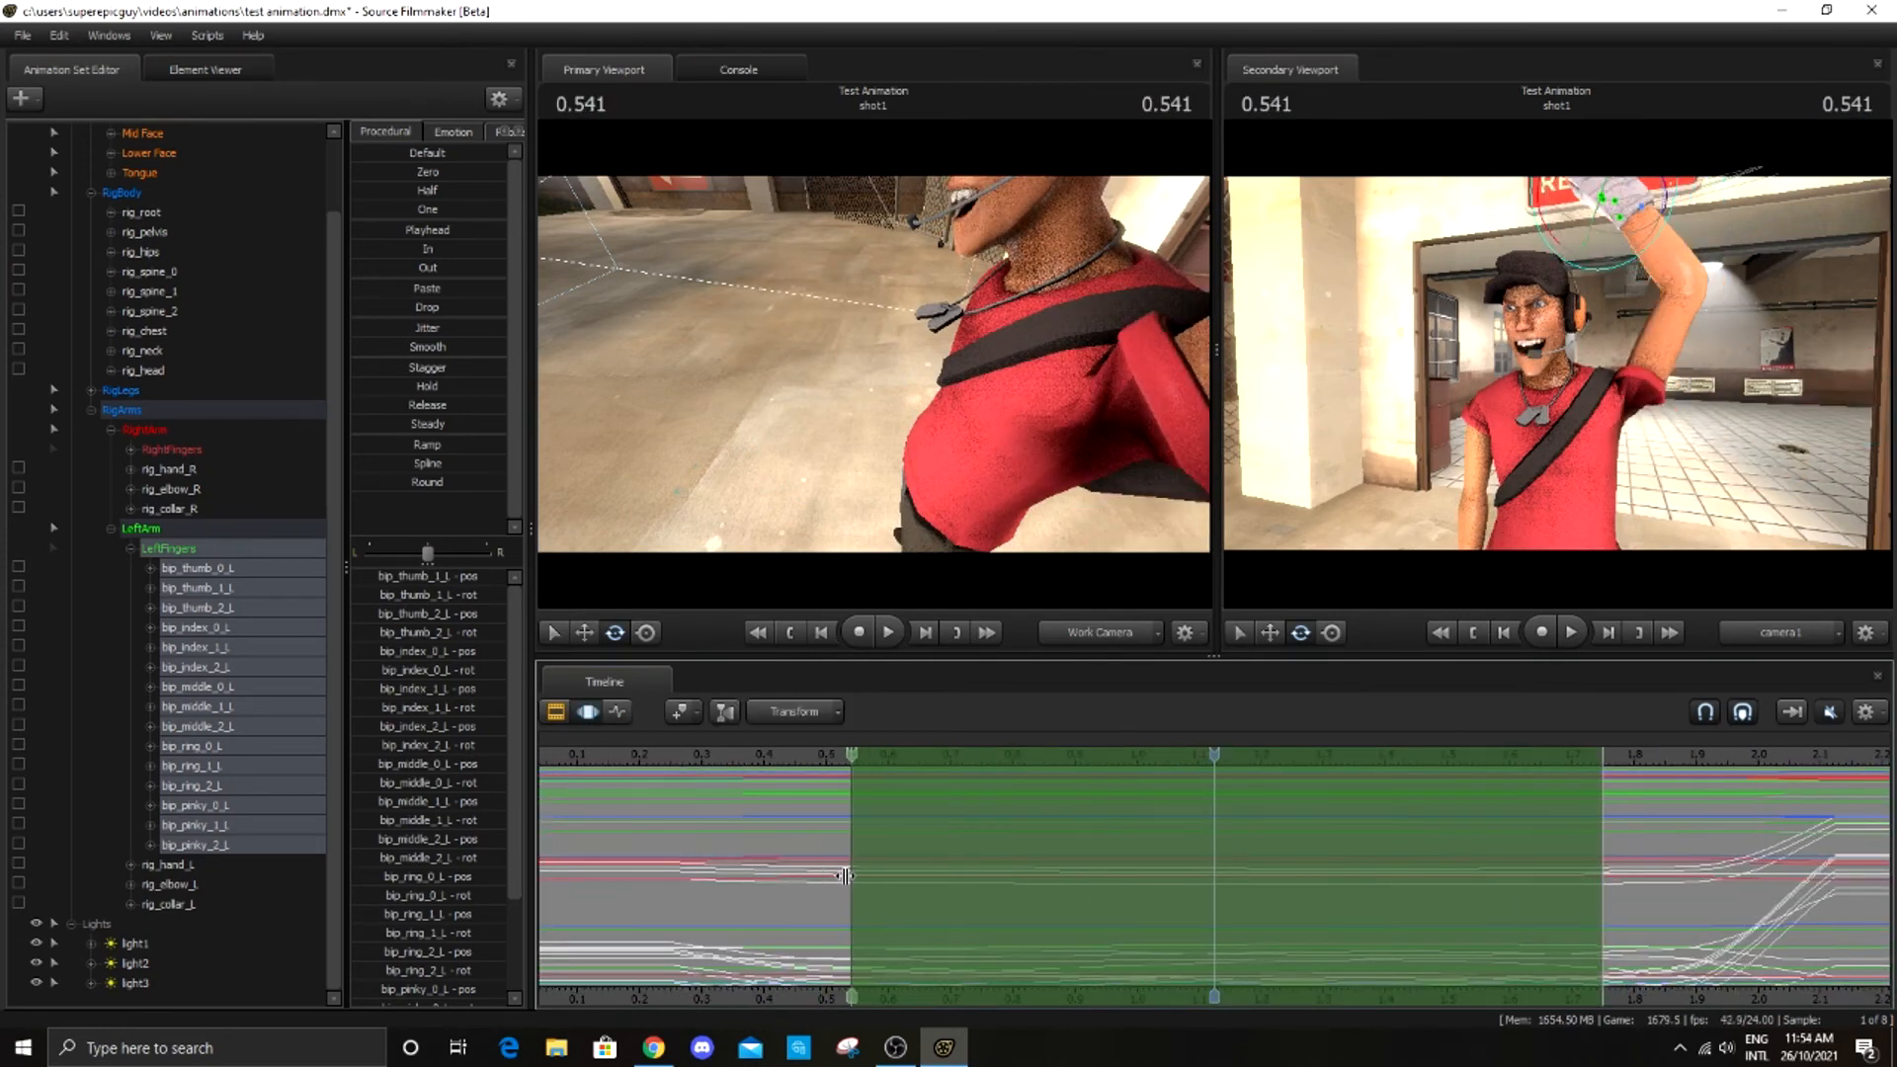
{"action": "left_click", "coordinate": [618, 711]}
{"action": "left_click_drag", "start_coordinate": [1200, 756], "coordinate": [851, 756]}
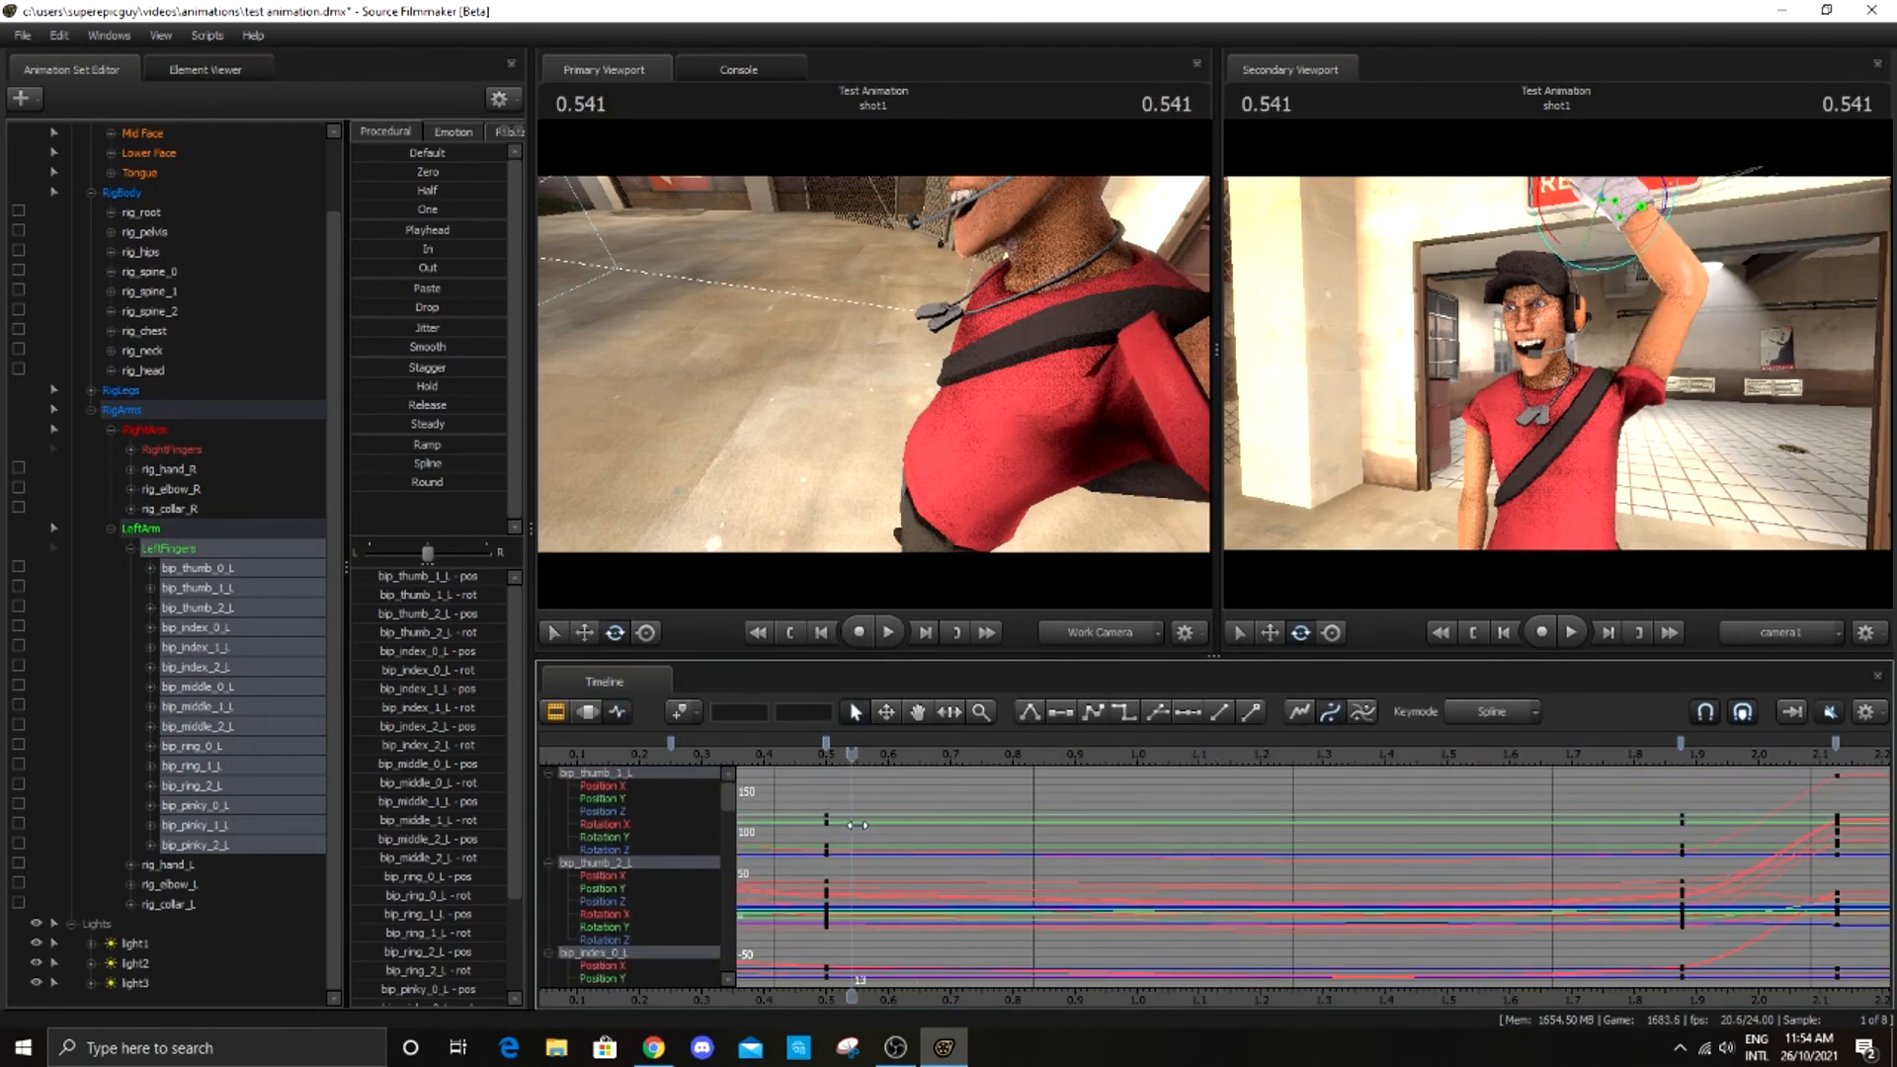
{"action": "left_click", "coordinate": [593, 715]}
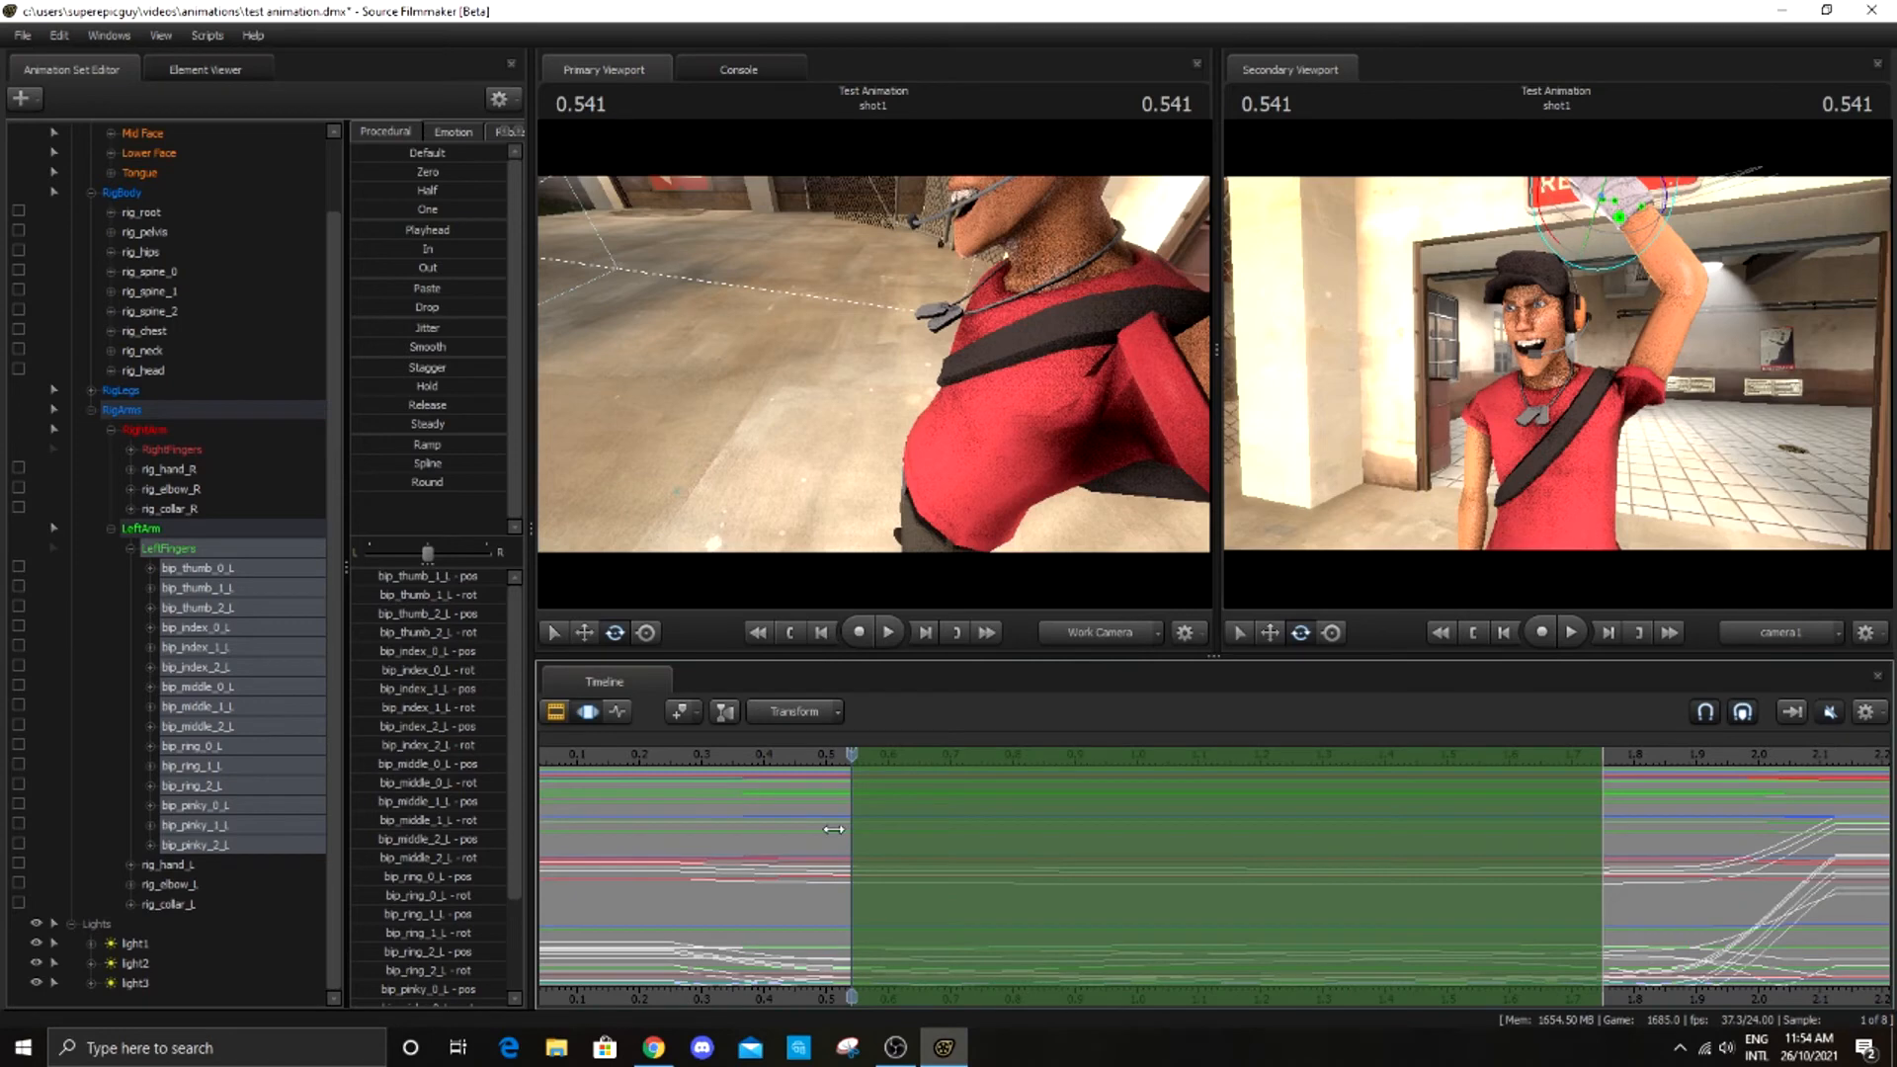
End the fingers' time selection at 1.791 seconds, add a short falloff on both sides, and apply the Playhead preset
{"action": "left_click", "coordinate": [617, 717]}
{"action": "left_click_drag", "start_coordinate": [851, 789], "coordinate": [1641, 812]}
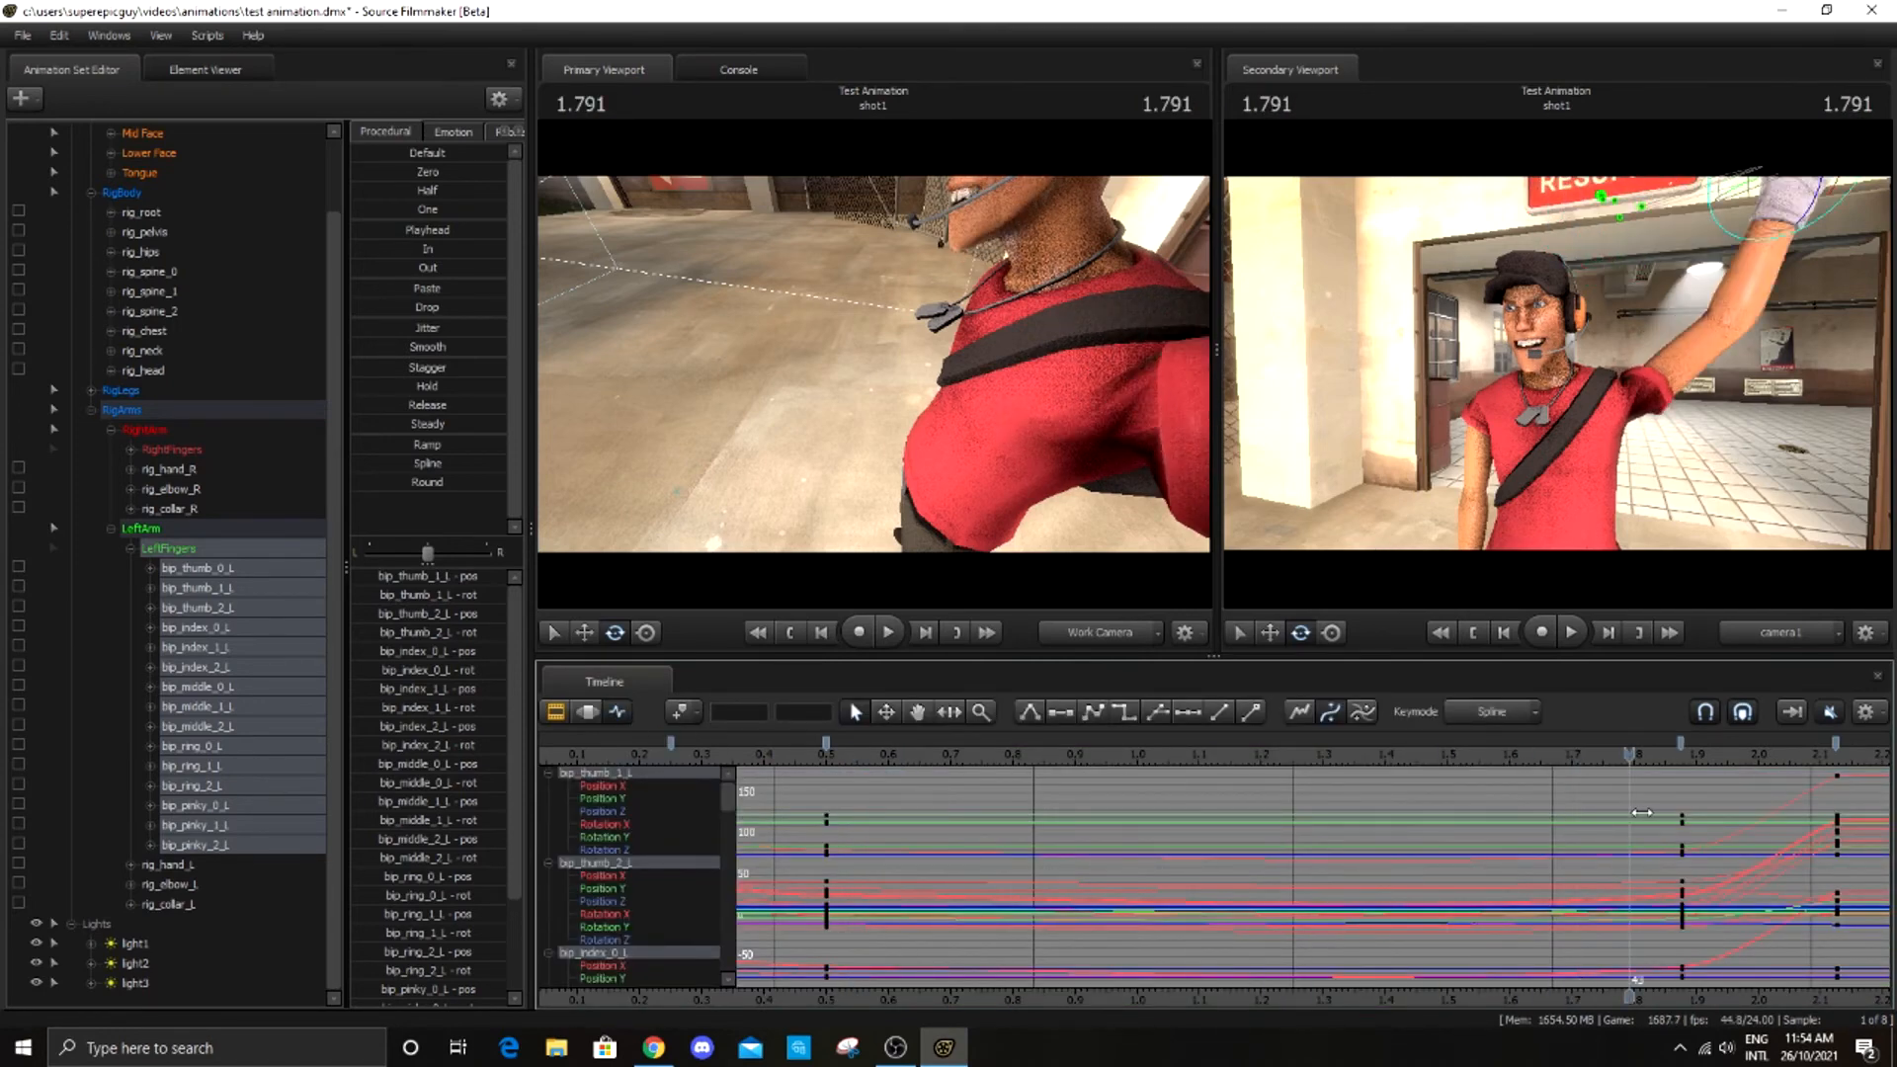
{"action": "left_click", "coordinate": [587, 711]}
{"action": "left_click_drag", "start_coordinate": [1610, 847], "coordinate": [1633, 855]}
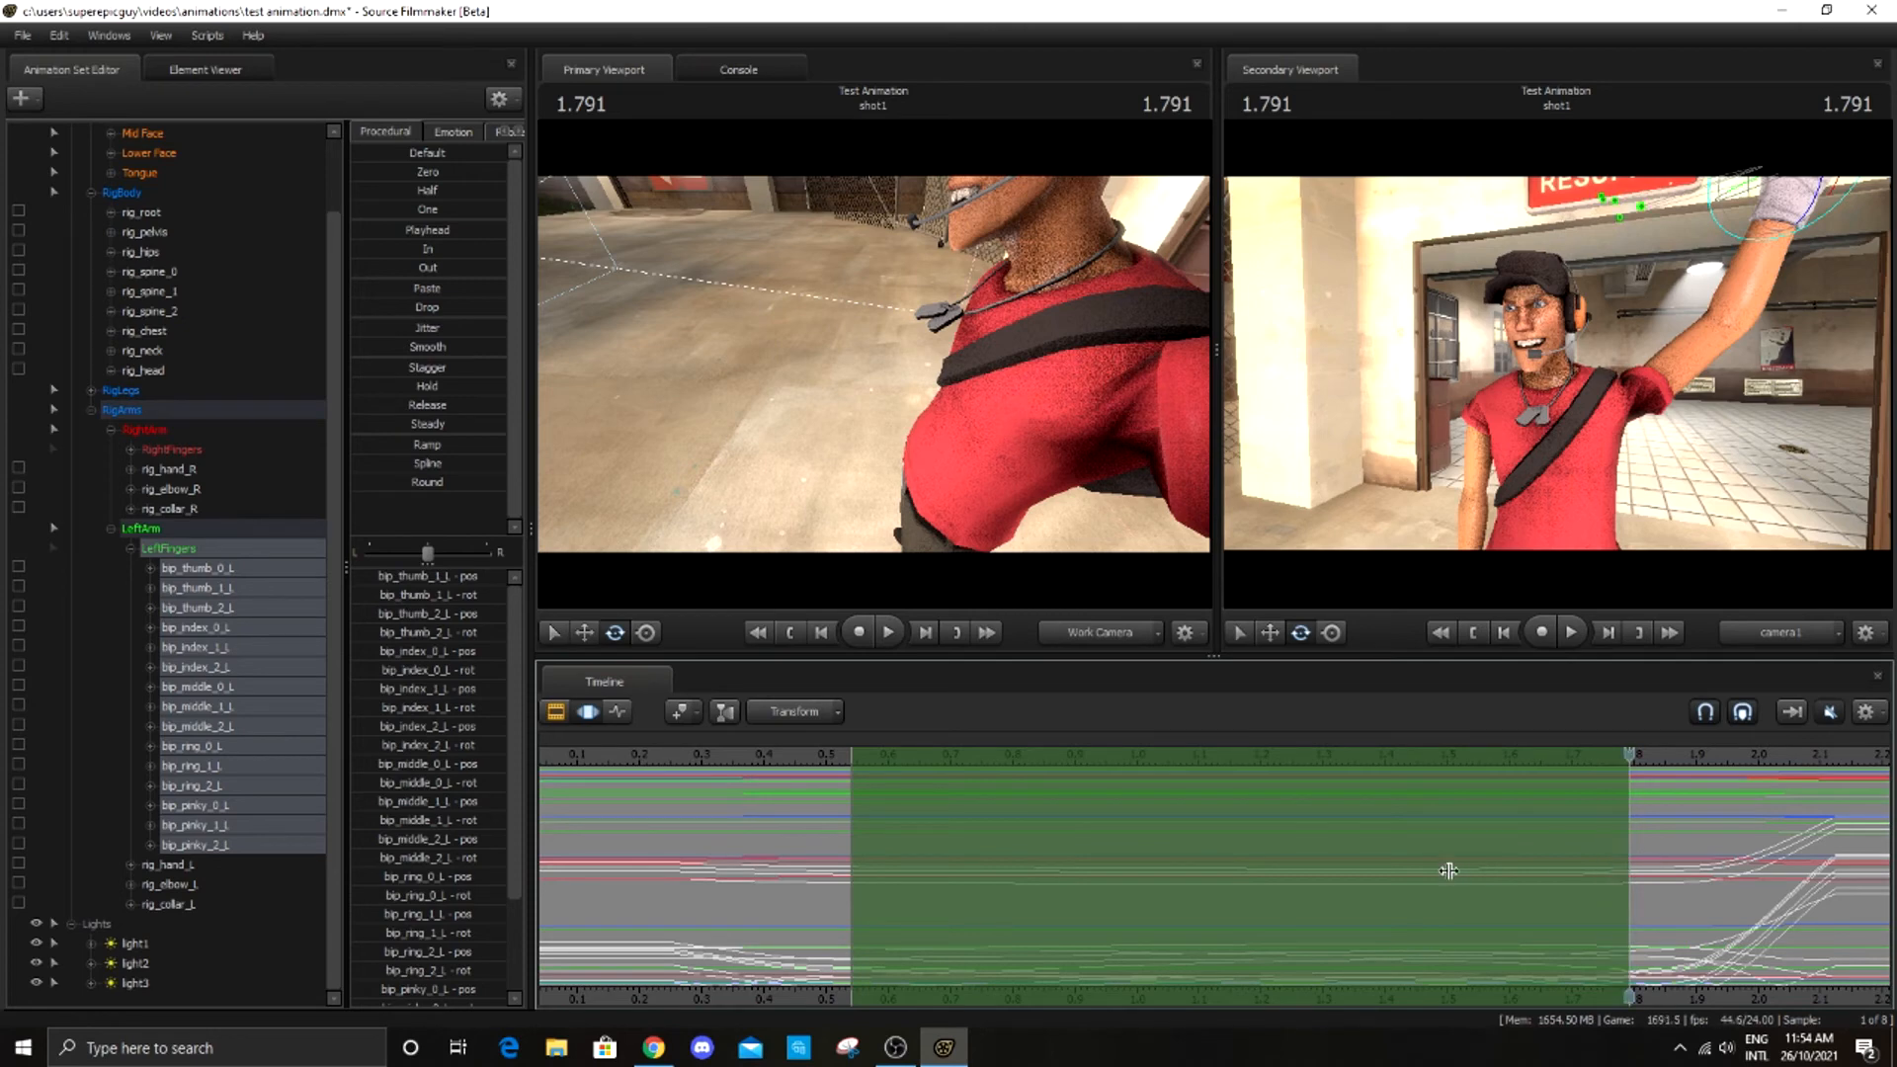
{"action": "scroll", "coordinate": [1448, 870], "scroll_direction": "up", "scroll_amount": 1}
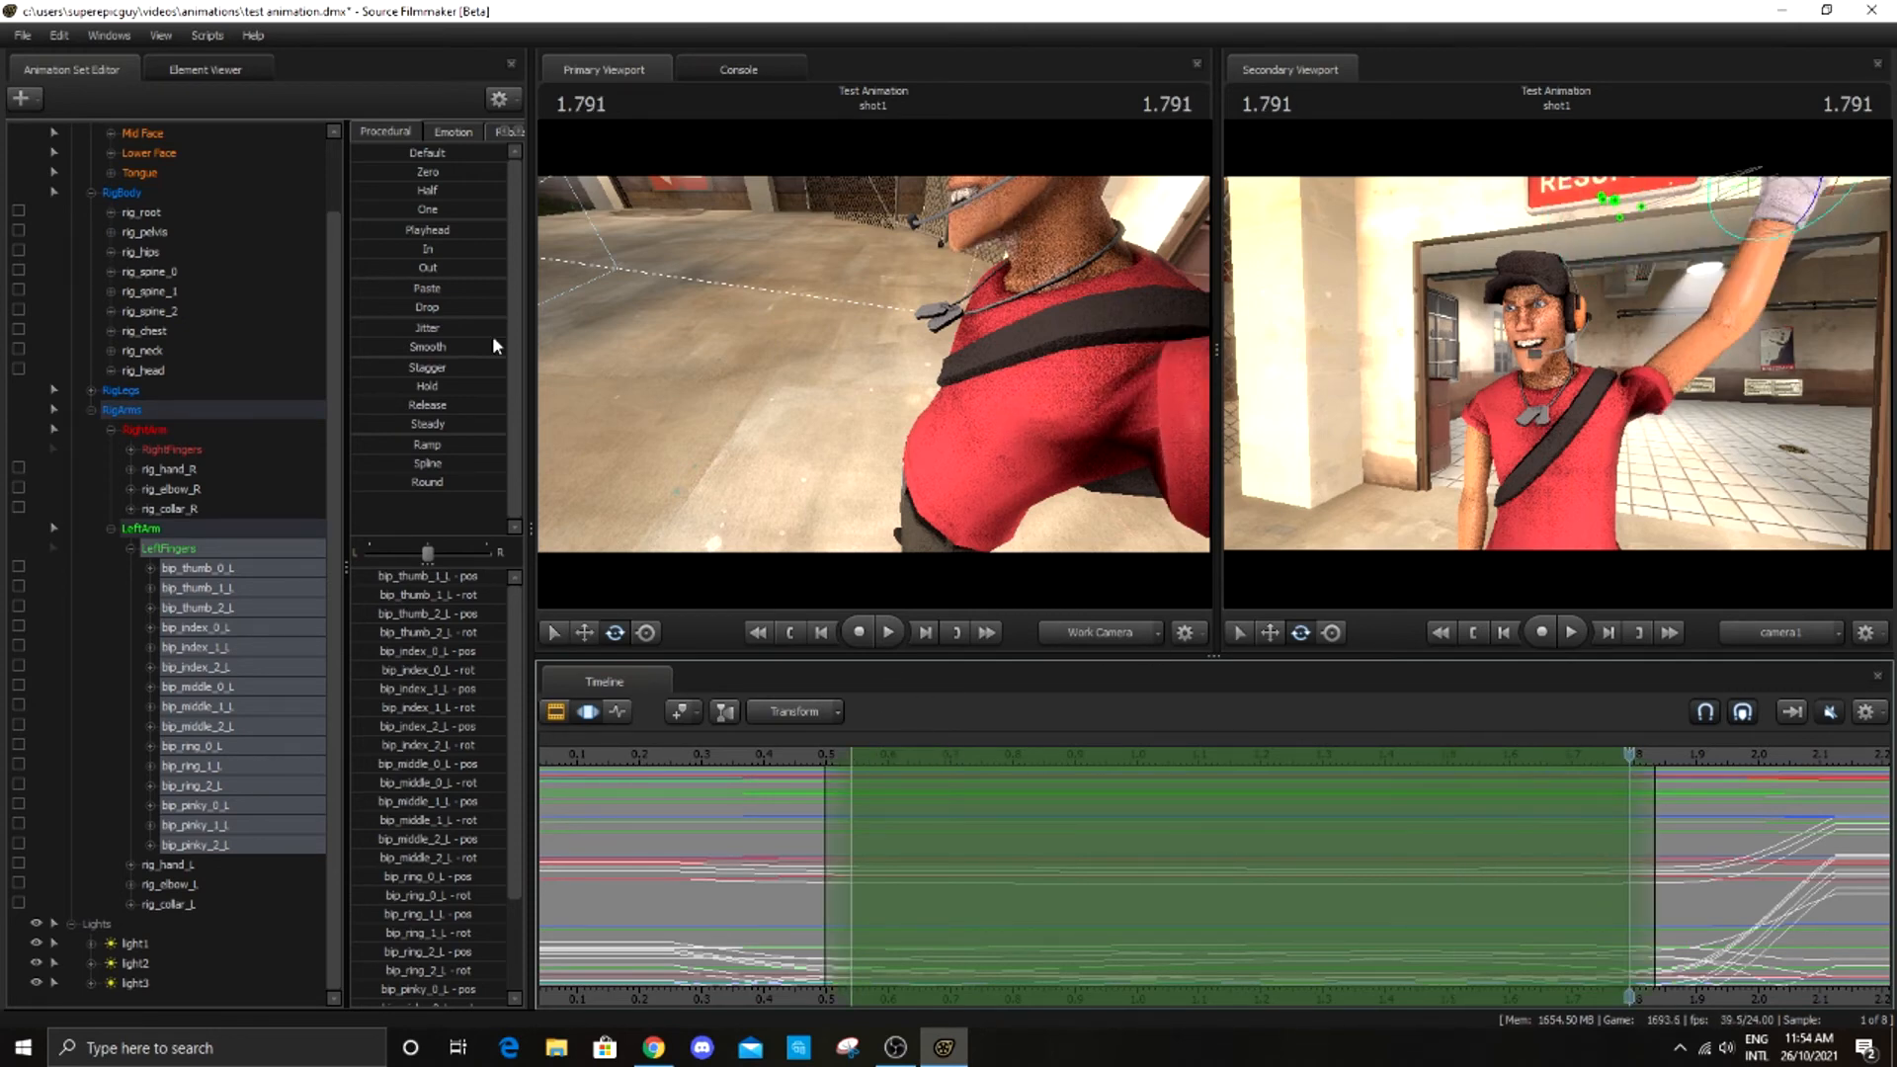
{"action": "left_click", "coordinate": [390, 228]}
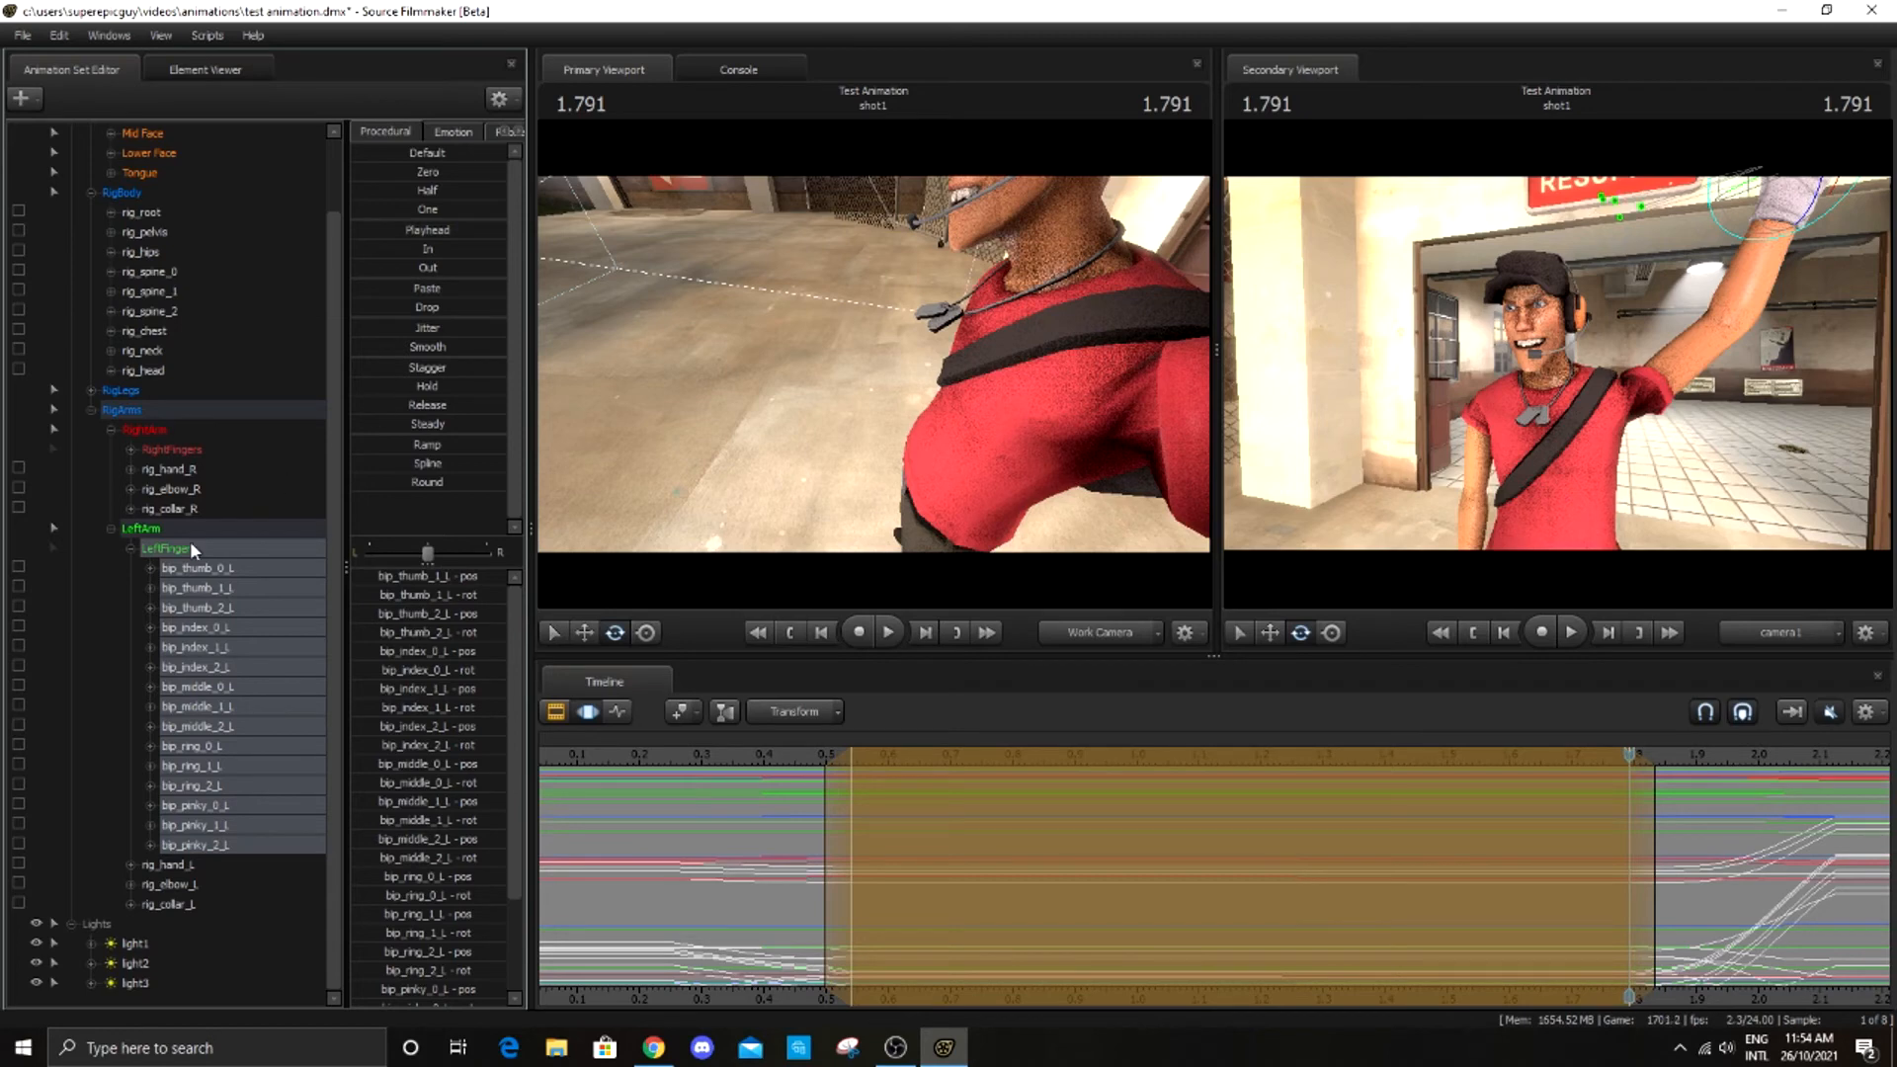
Convert all of the rig_hand_L keyframes from stepped to spline curves
{"action": "left_click", "coordinate": [217, 866]}
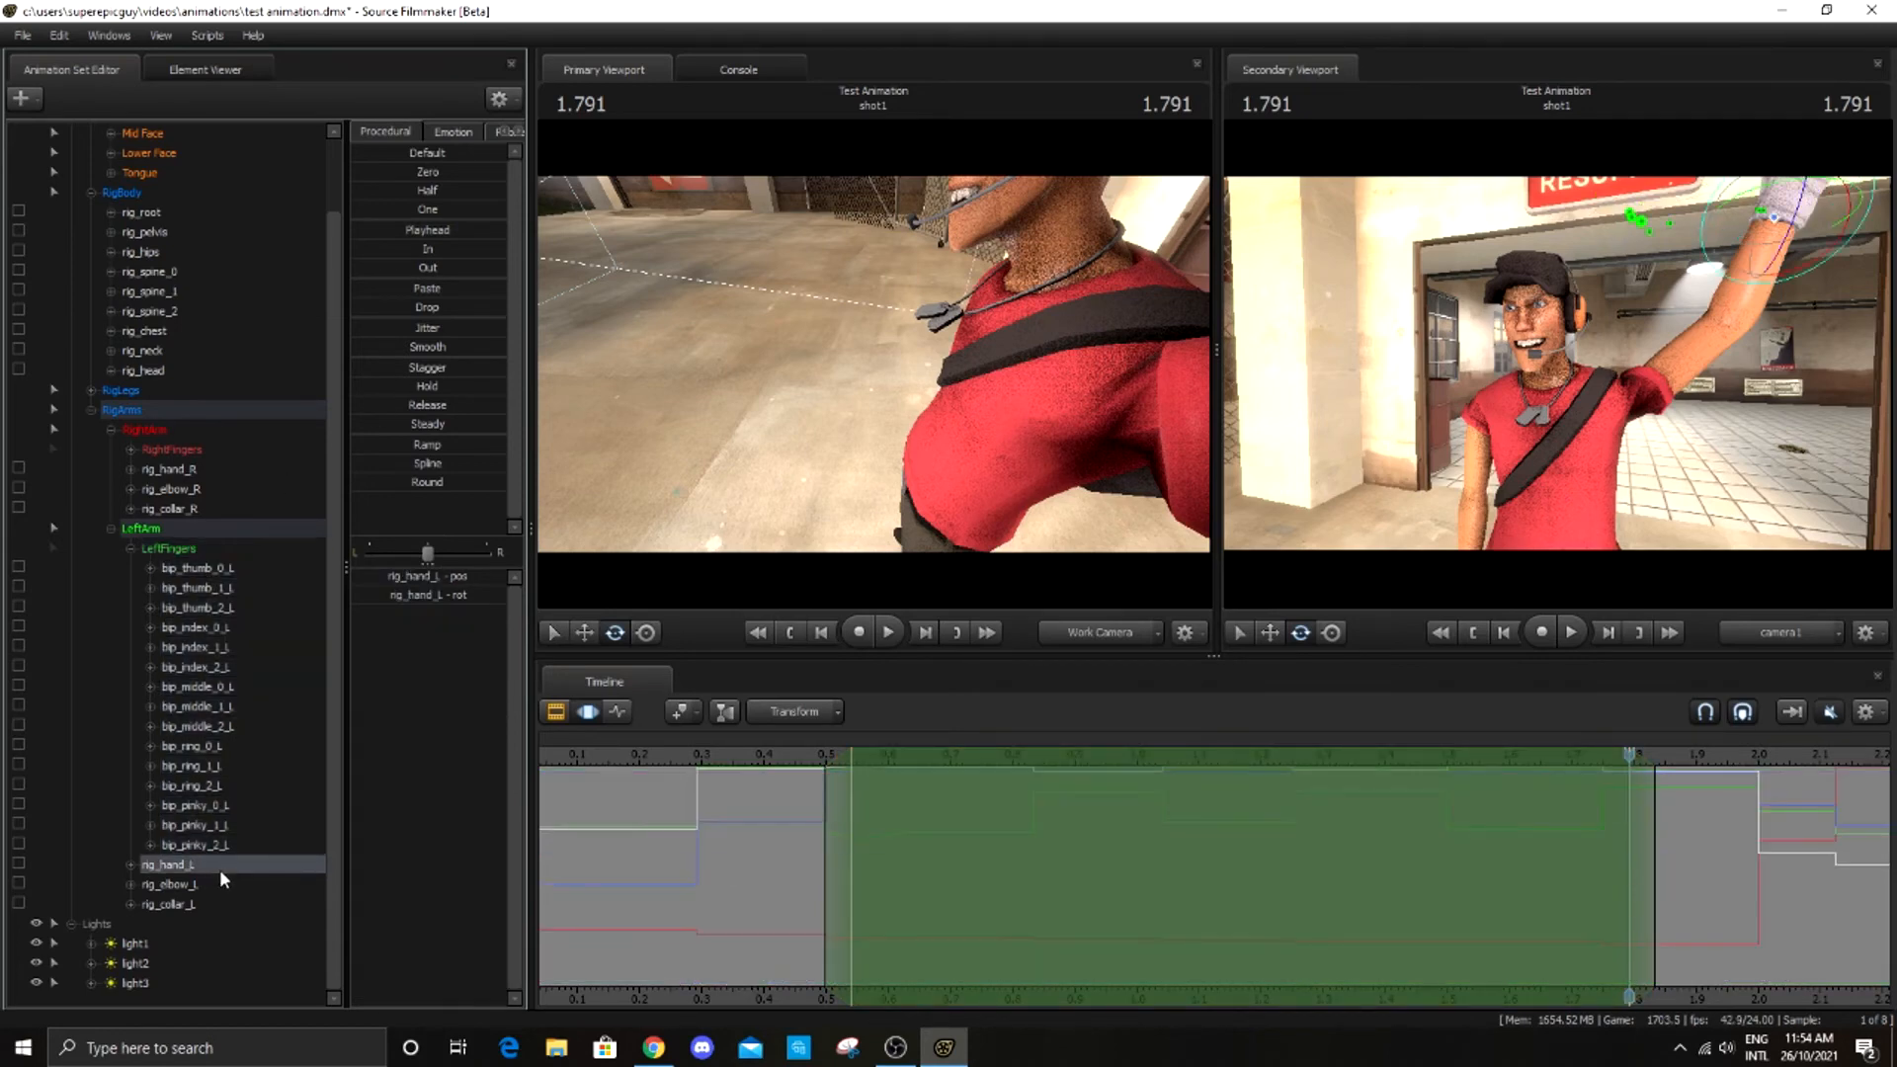
{"action": "left_click", "coordinate": [618, 713]}
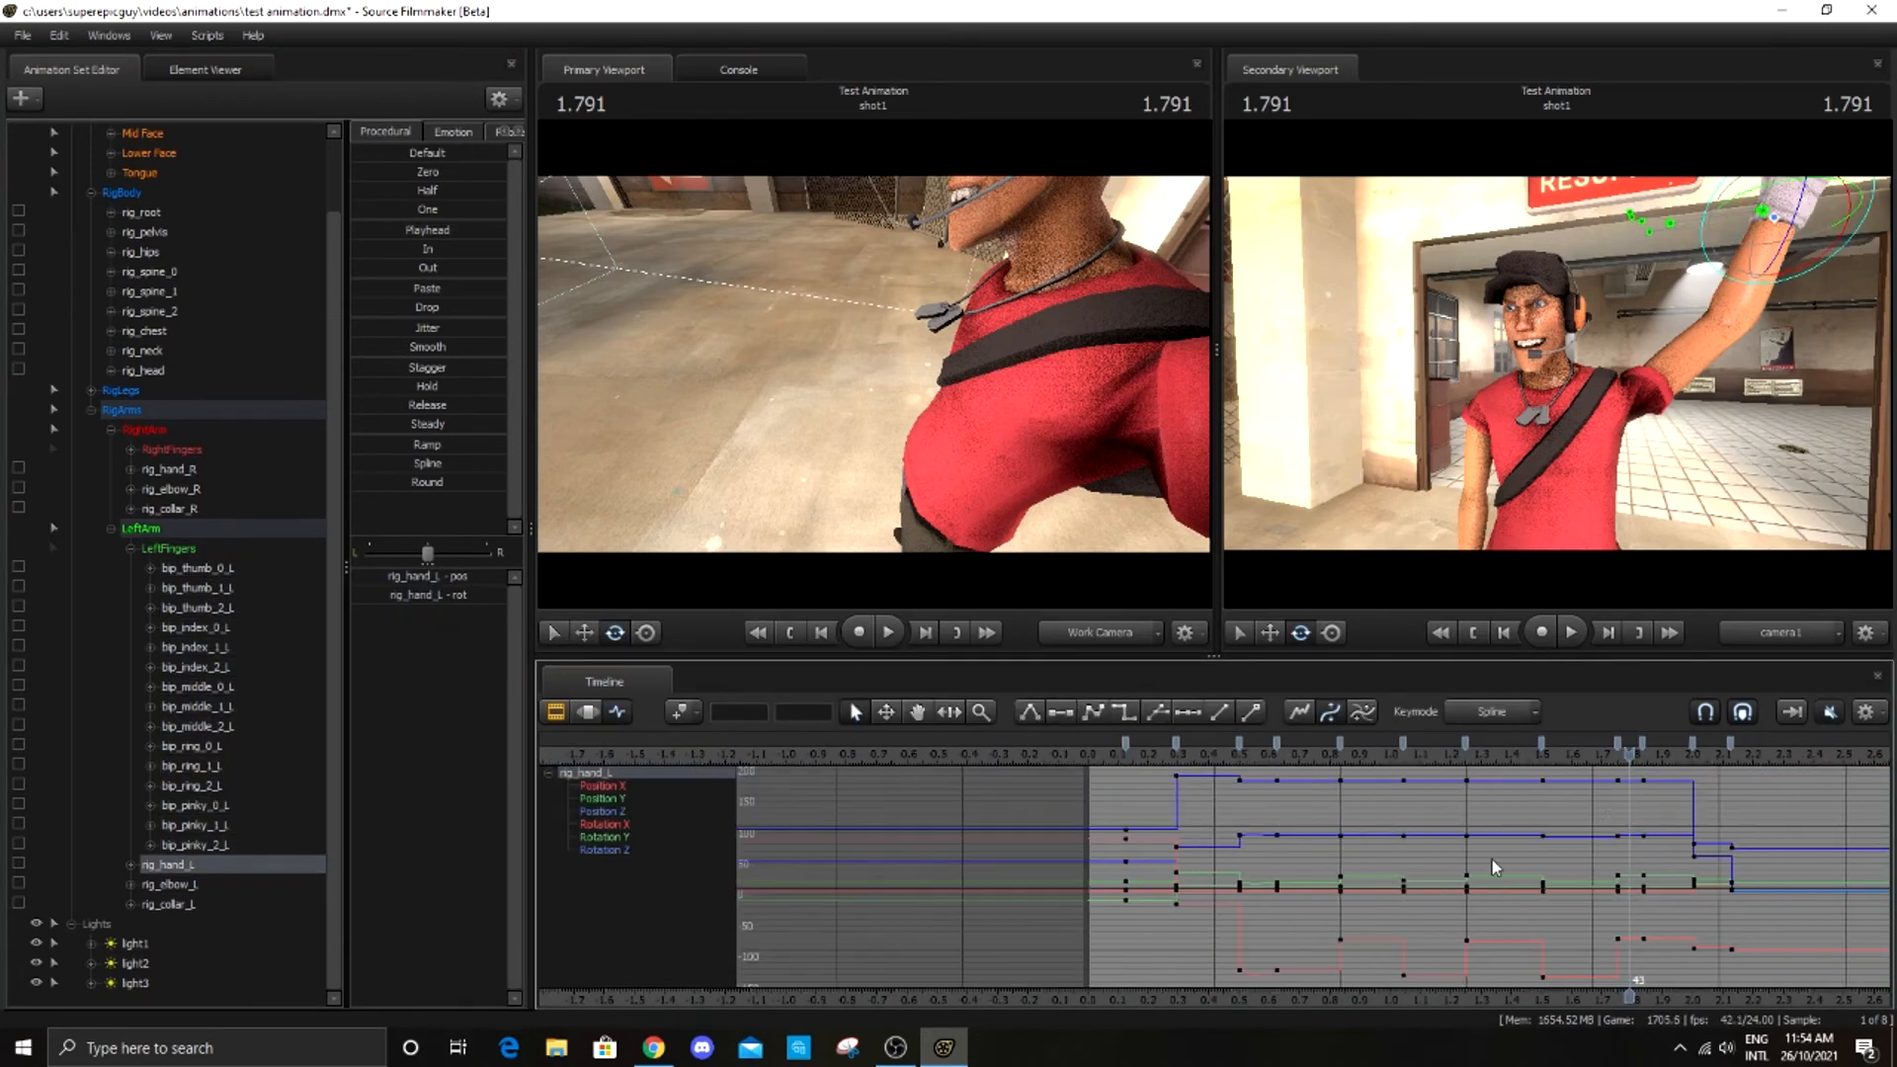
{"action": "scroll", "coordinate": [1656, 777], "scroll_direction": "up", "scroll_amount": 2}
{"action": "left_click_drag", "start_coordinate": [1636, 764], "coordinate": [1791, 781]}
{"action": "left_click_drag", "start_coordinate": [998, 515], "coordinate": [894, 384]}
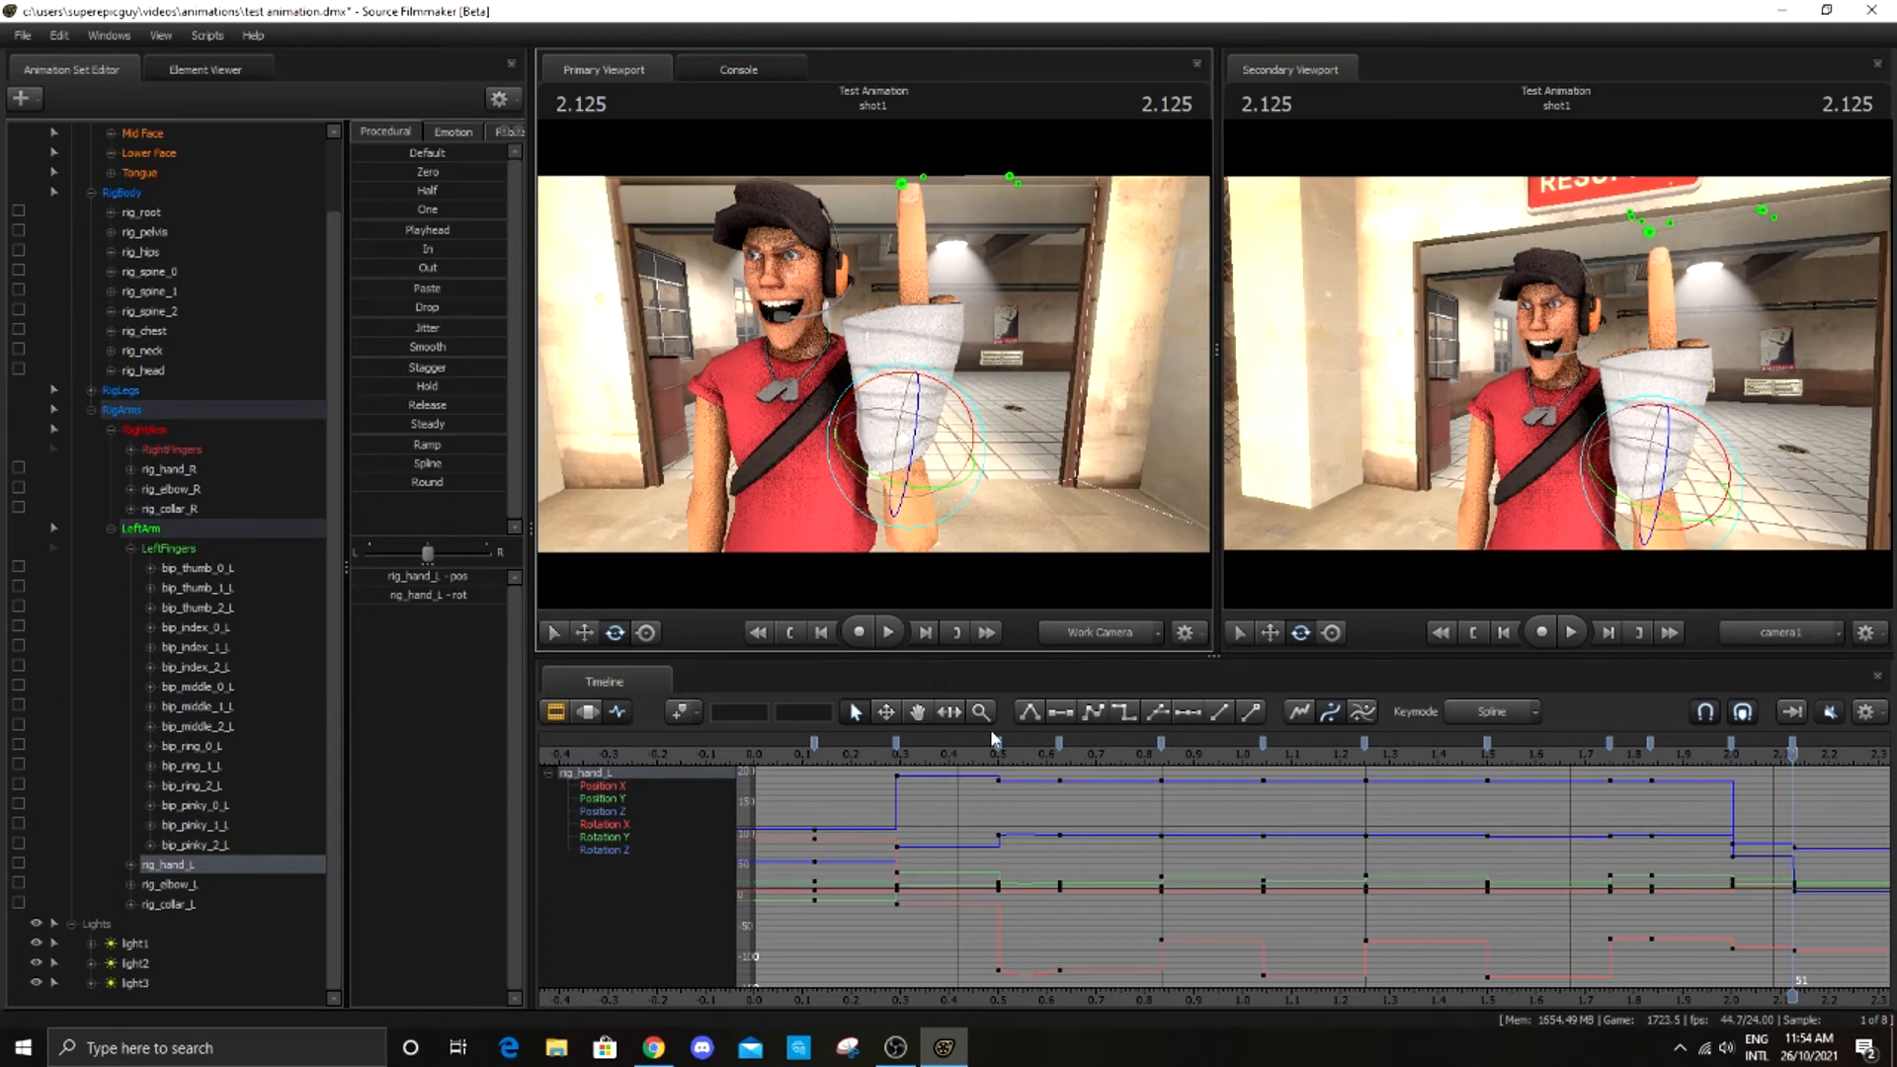
{"action": "left_click", "coordinate": [138, 550]}
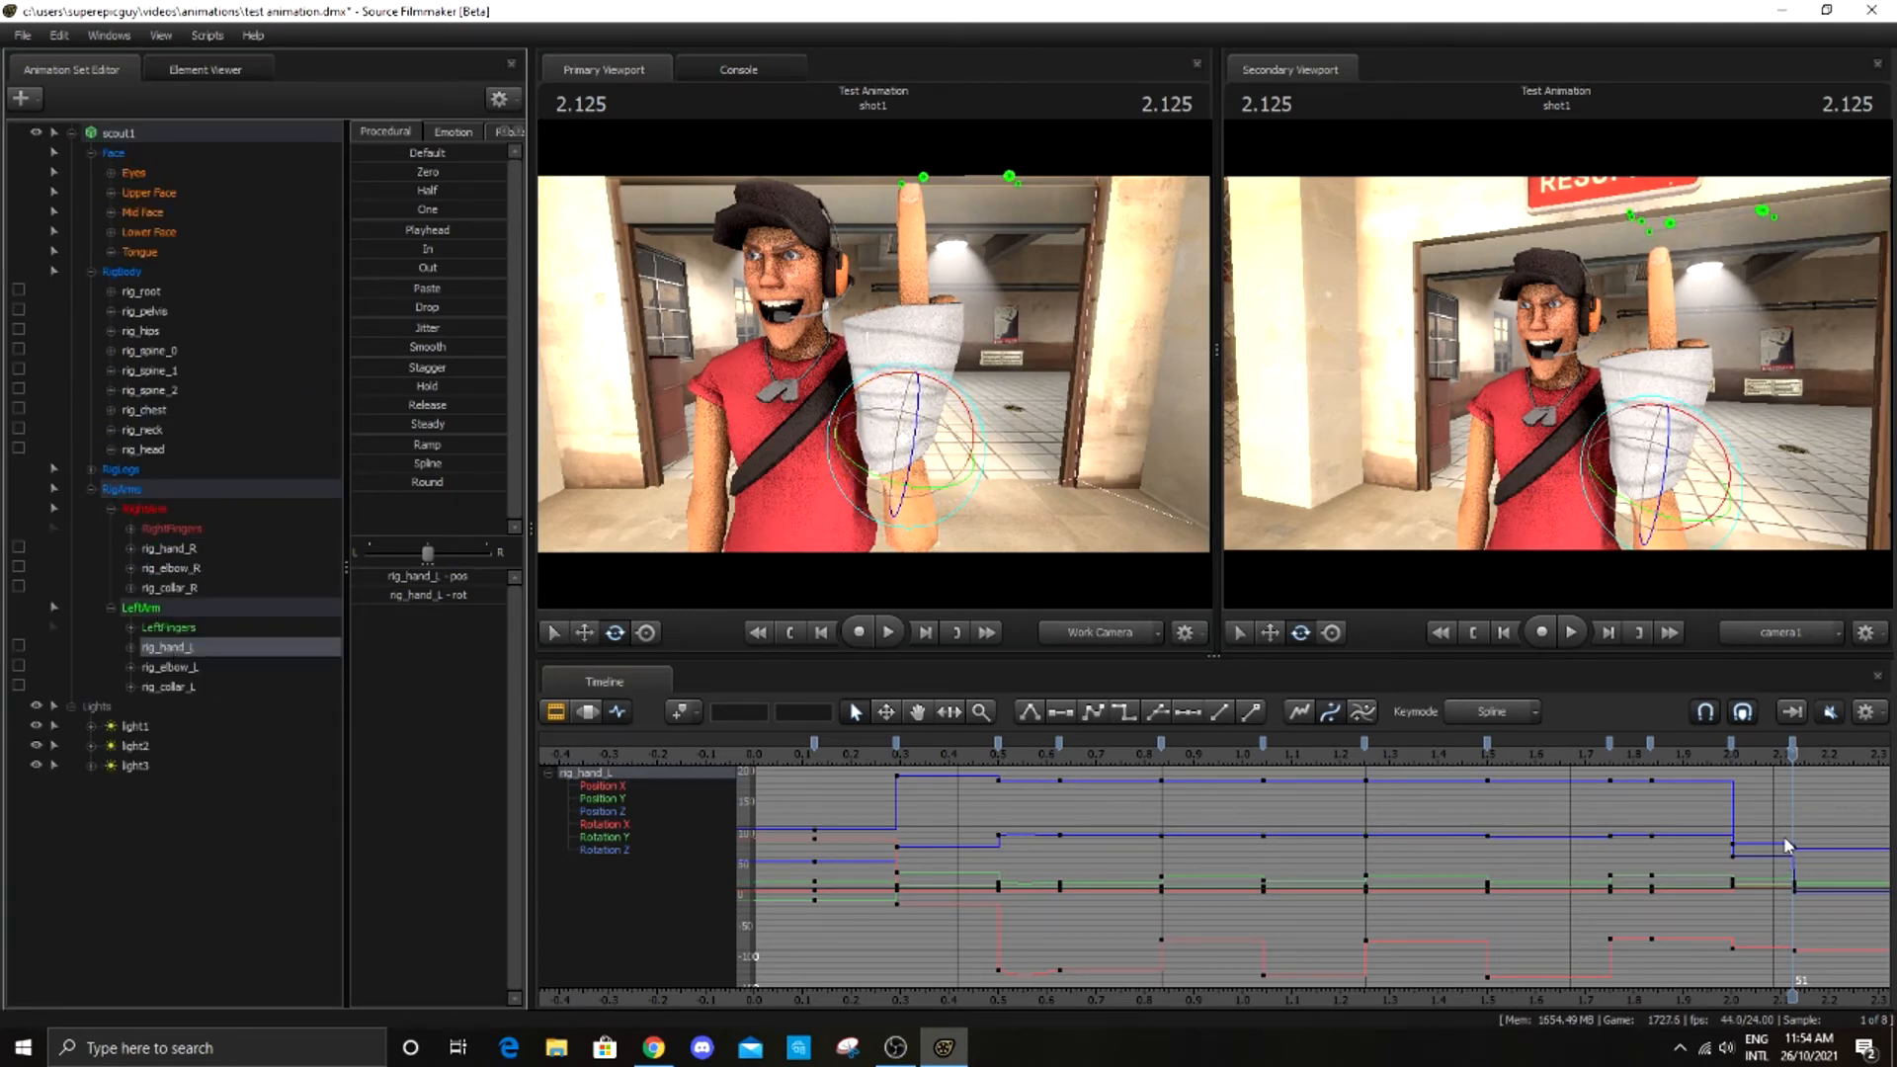
{"action": "left_click_drag", "start_coordinate": [1863, 785], "coordinate": [796, 985]}
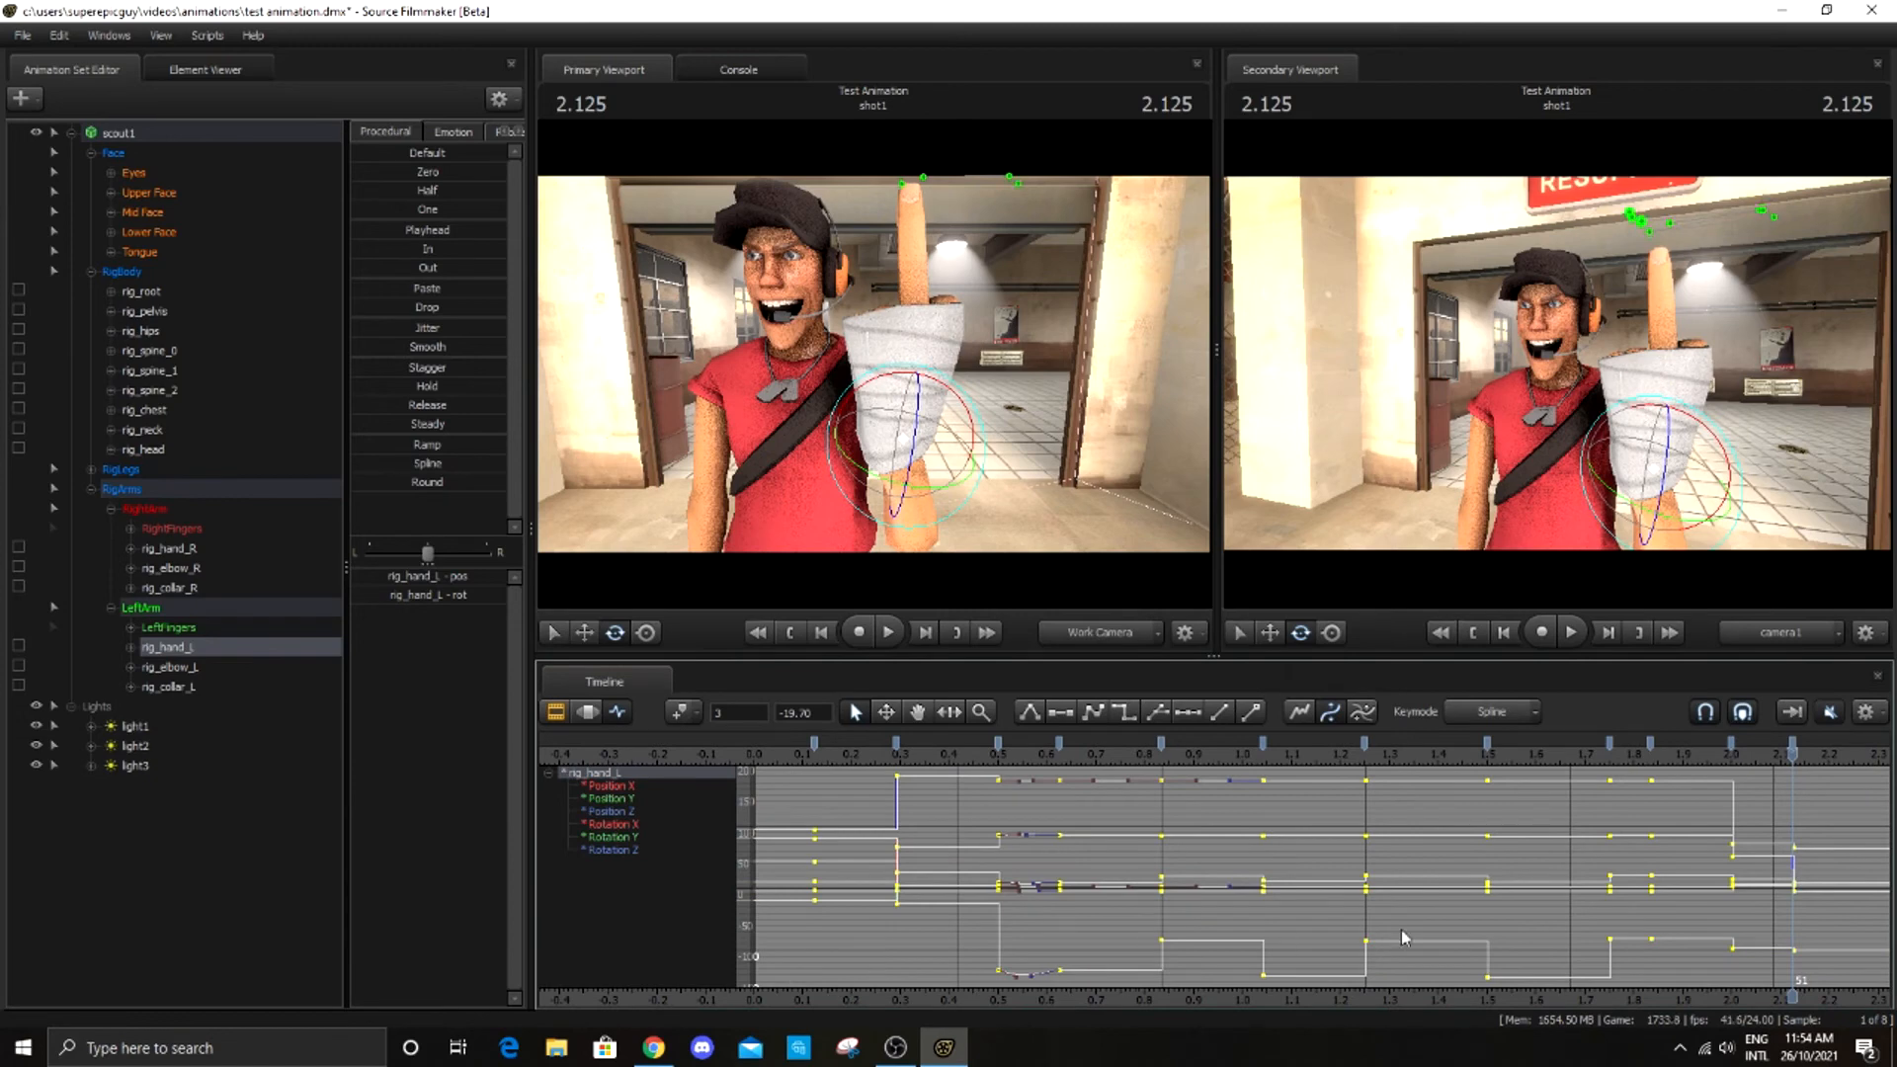
{"action": "key", "text": "1"}
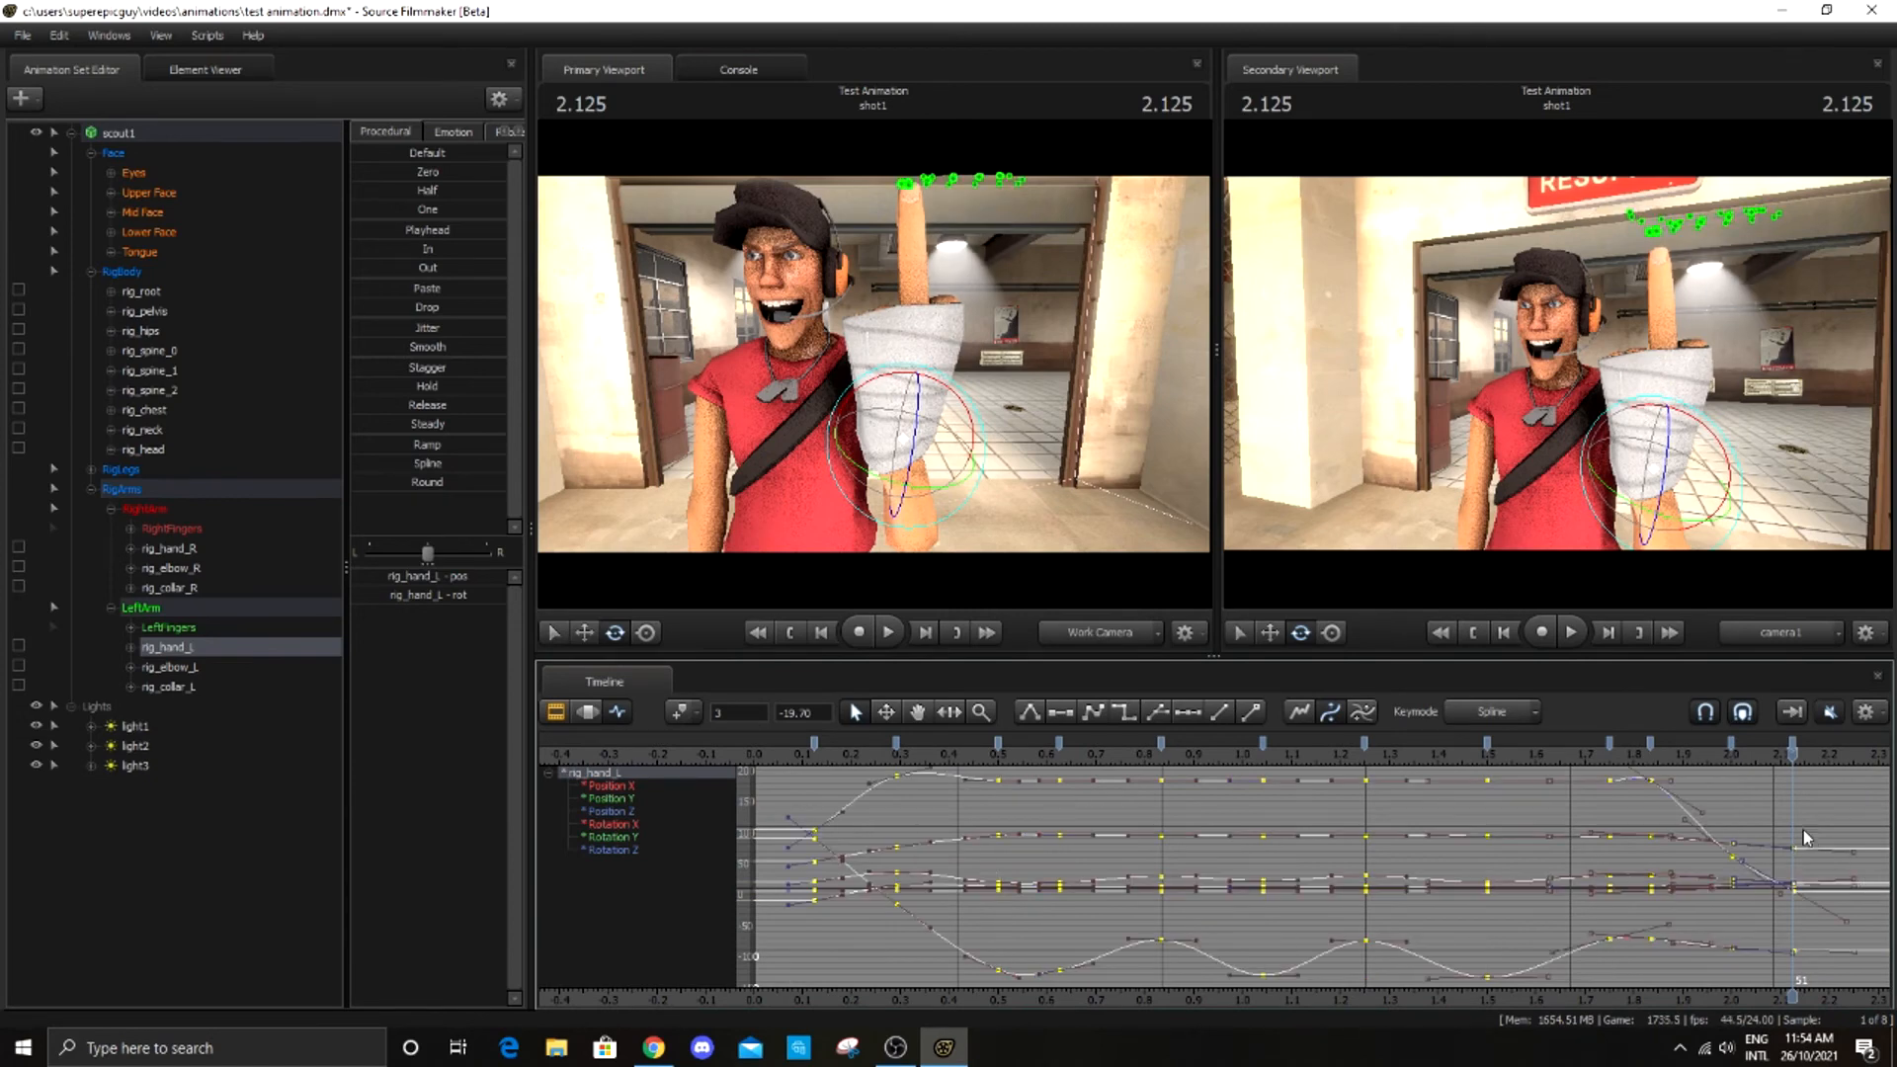
Play the animation from 0.125 seconds to review the smoothed left-hand wave and closing gesture
{"action": "left_click_drag", "start_coordinate": [1794, 820], "coordinate": [824, 796]}
{"action": "left_click_drag", "start_coordinate": [870, 415], "coordinate": [835, 423]}
{"action": "key", "text": "s"}
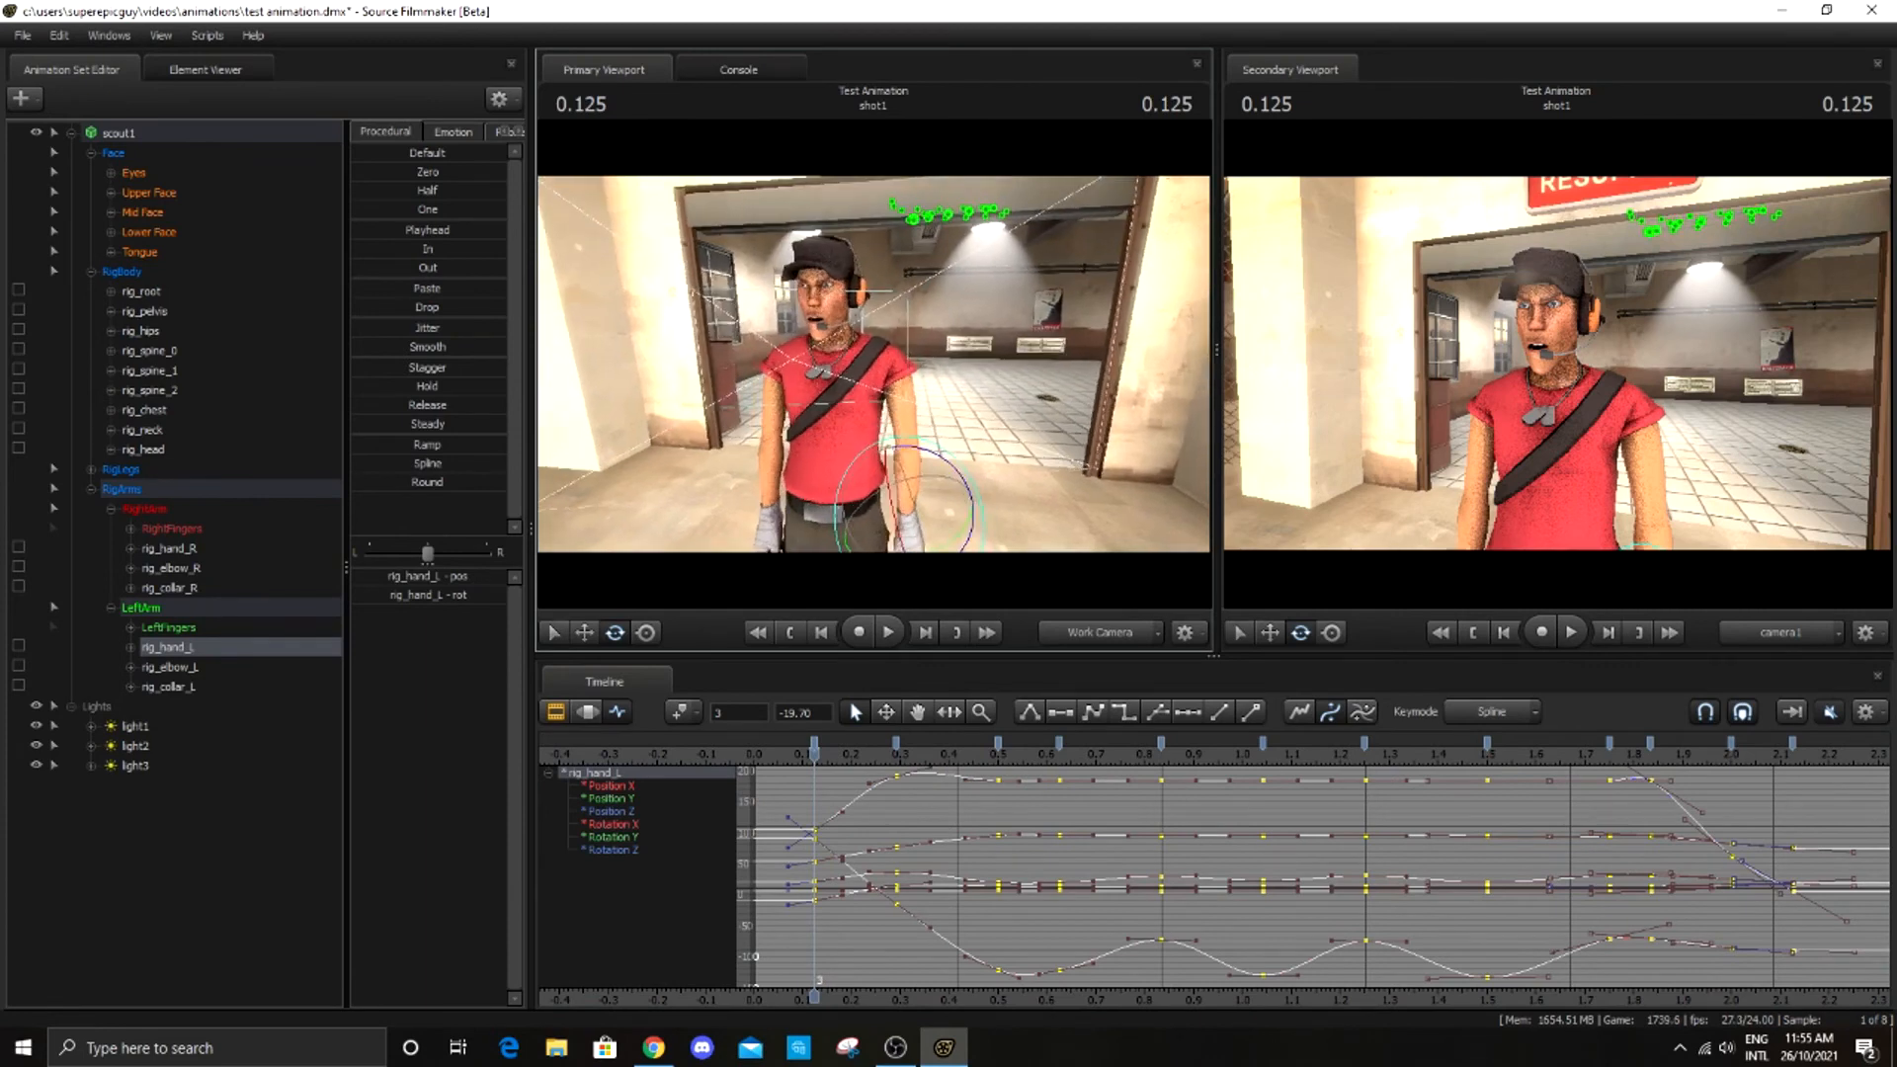
{"action": "key", "text": "space"}
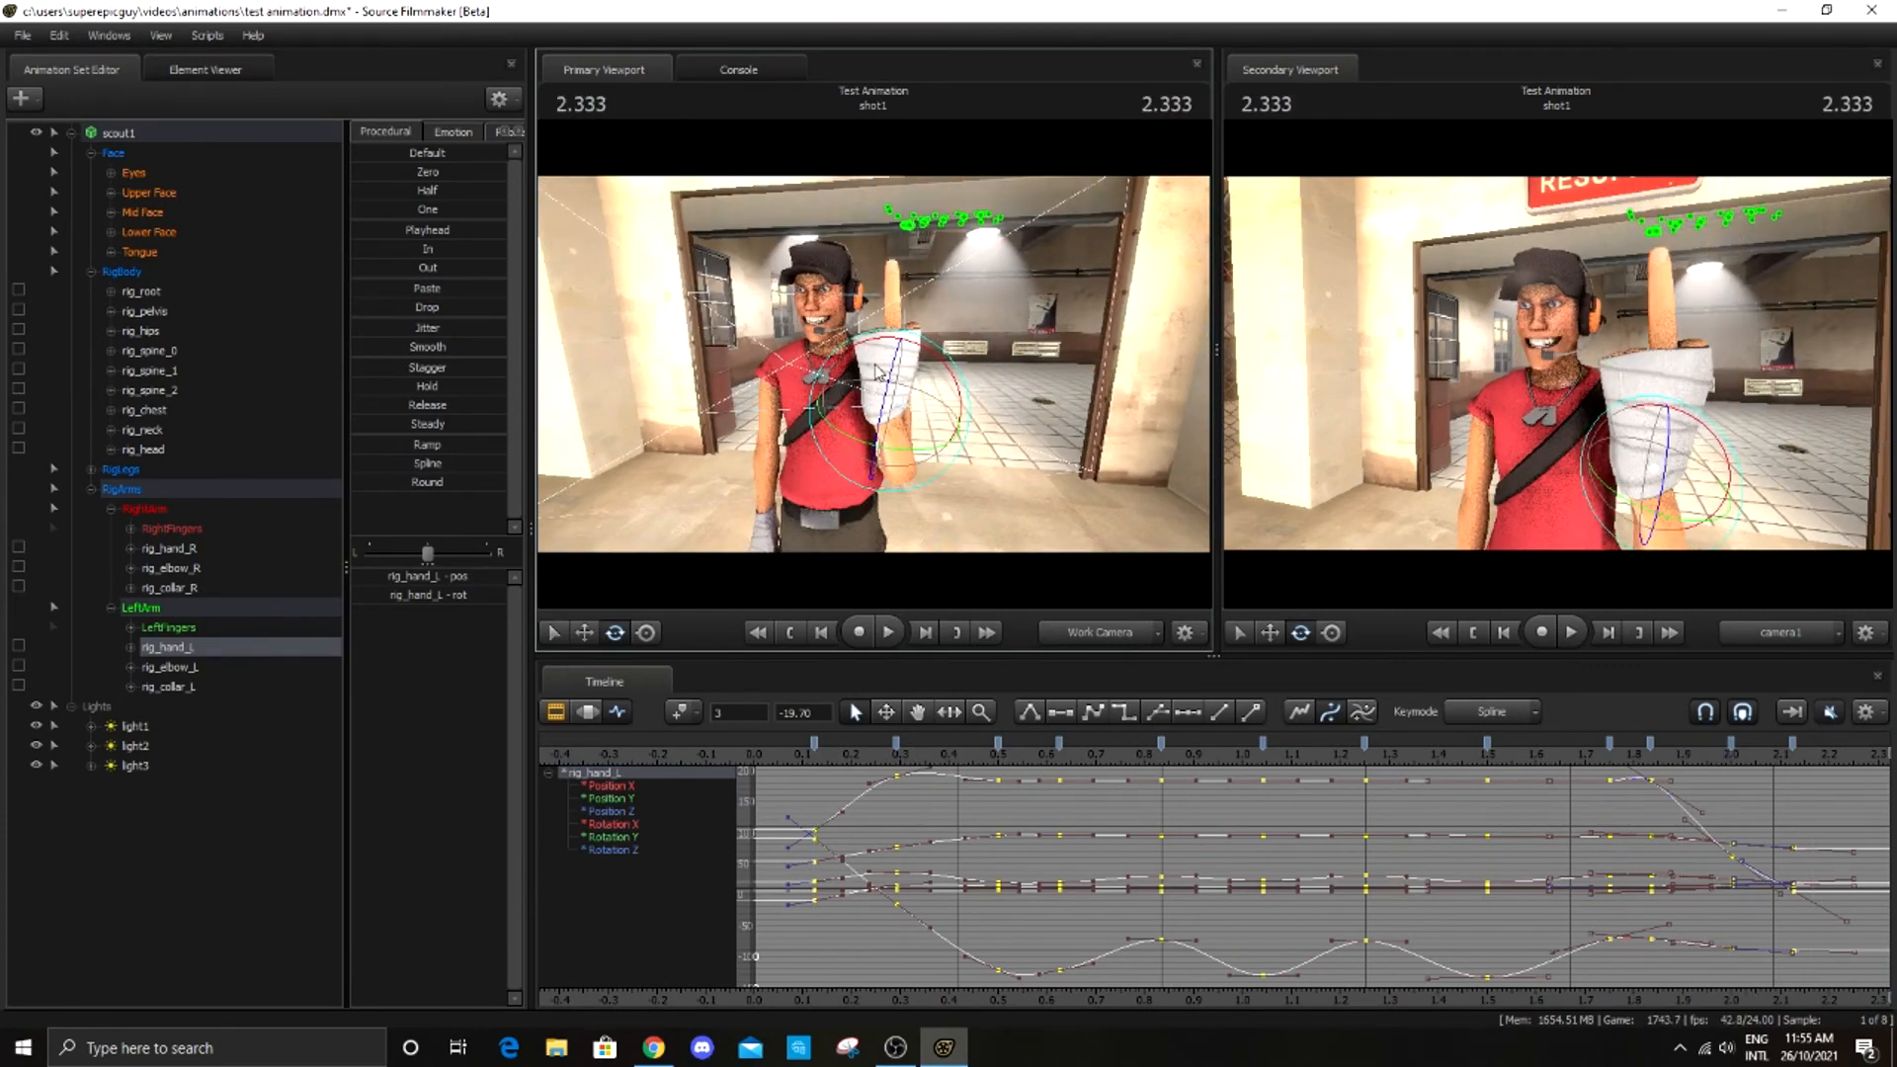
Select rig_hand_L's motion from 0.166 to 2.083 seconds with a short falloff on both sides, and apply a slight amount of Smooth
{"action": "left_click_drag", "start_coordinate": [1885, 759], "coordinate": [1325, 820]}
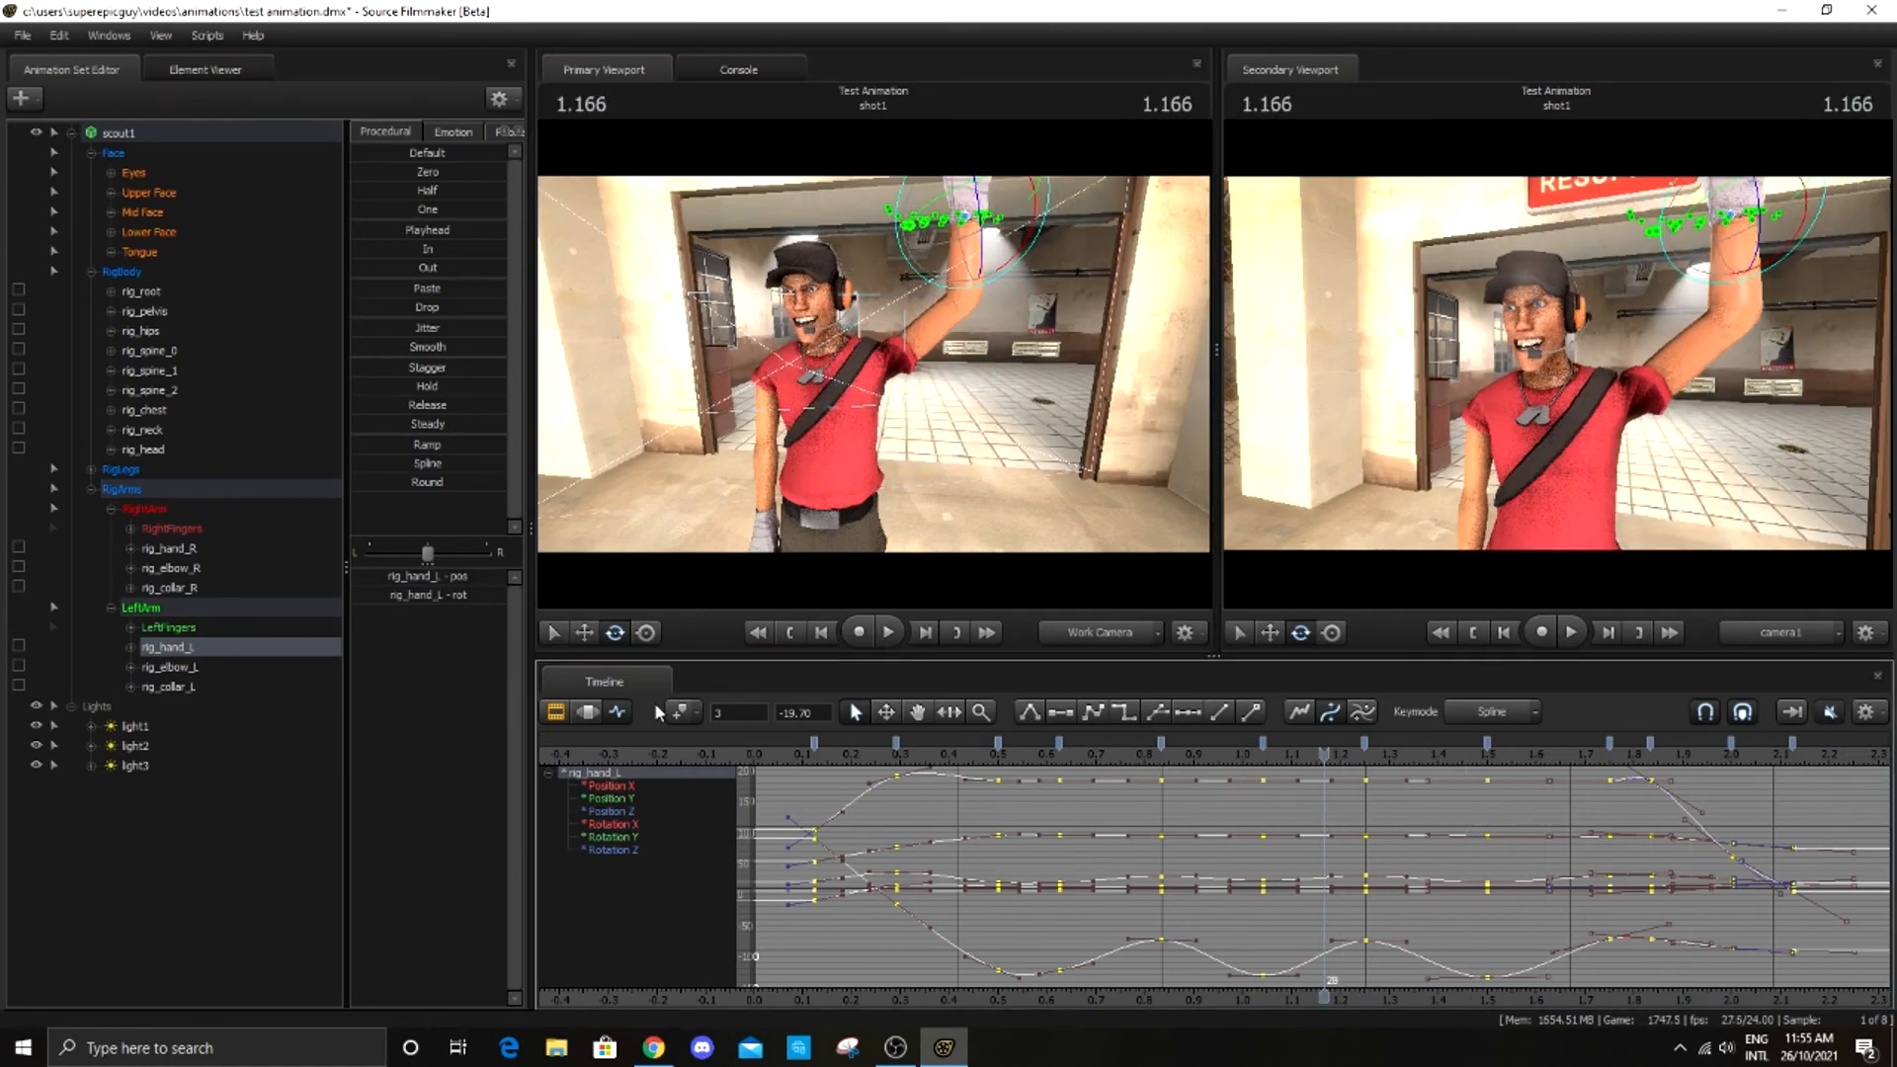
{"action": "left_click", "coordinate": [593, 710]}
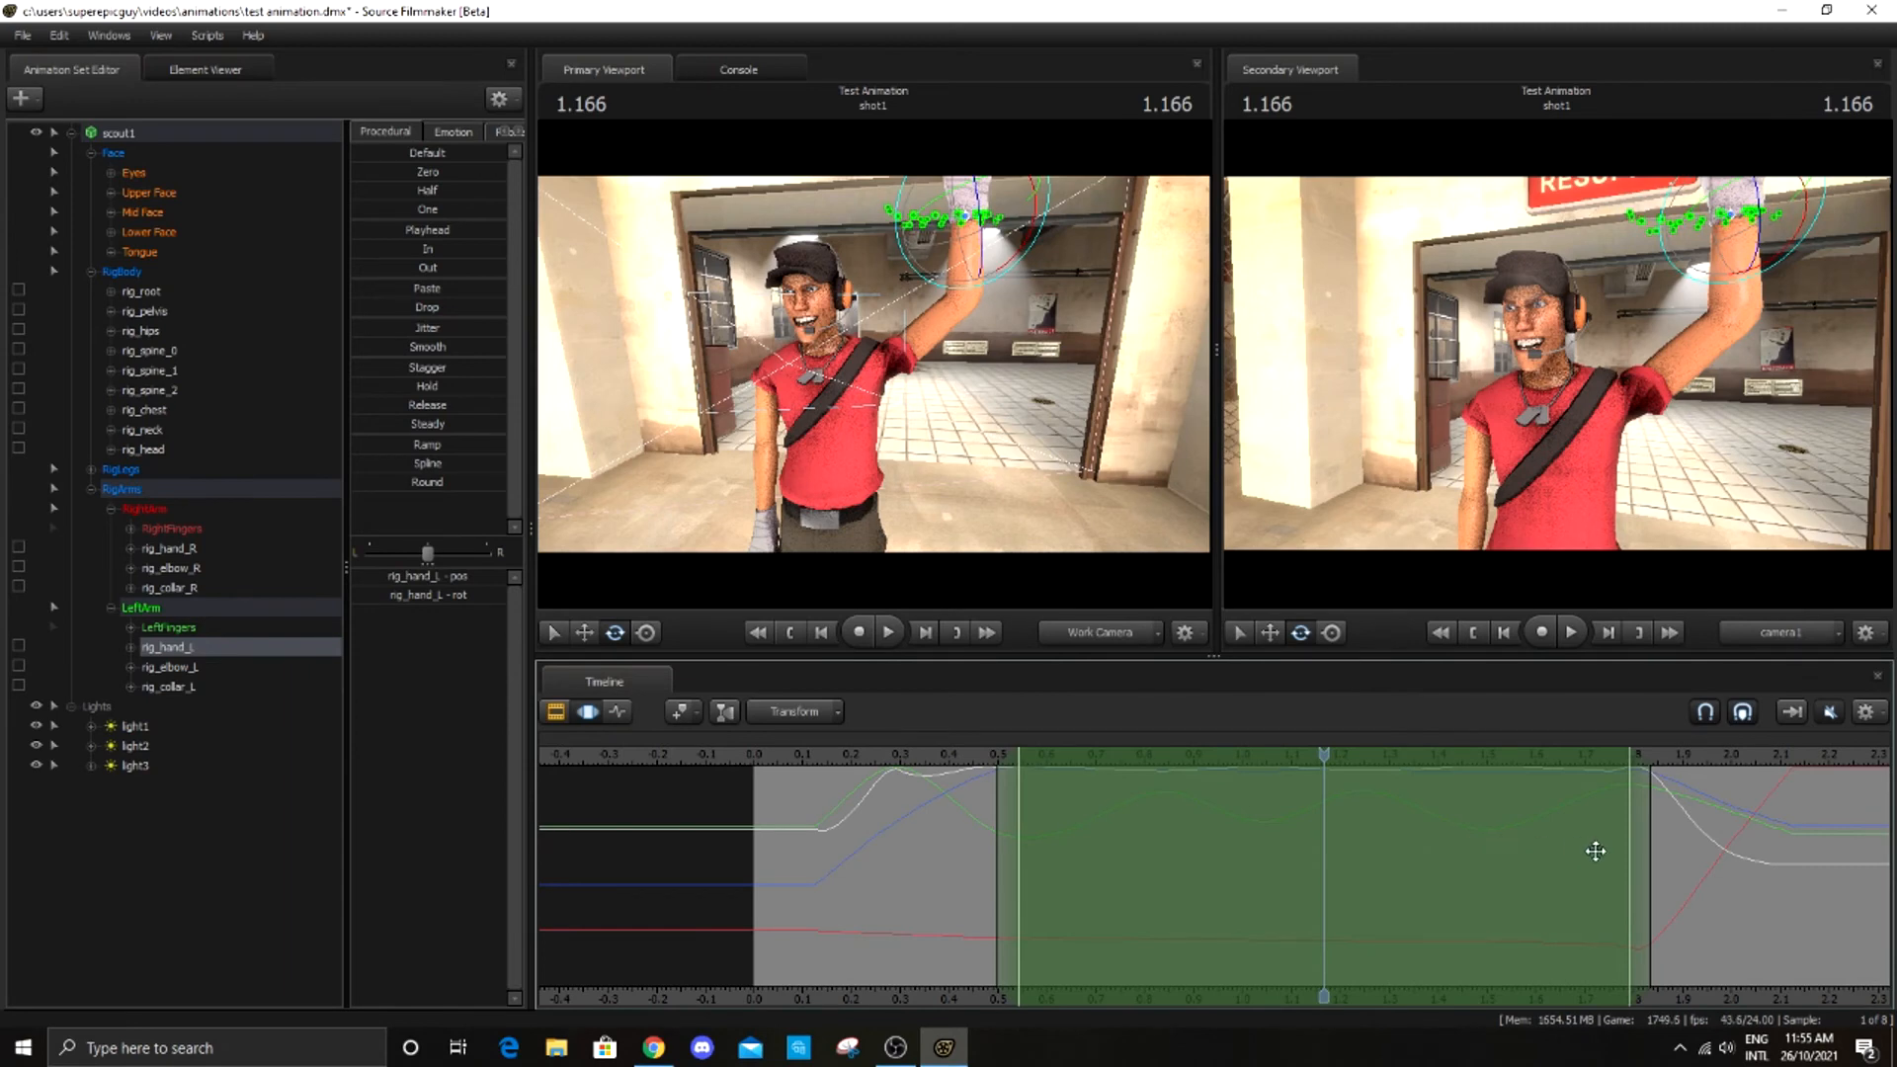
{"action": "left_click_drag", "start_coordinate": [1622, 859], "coordinate": [1771, 859]}
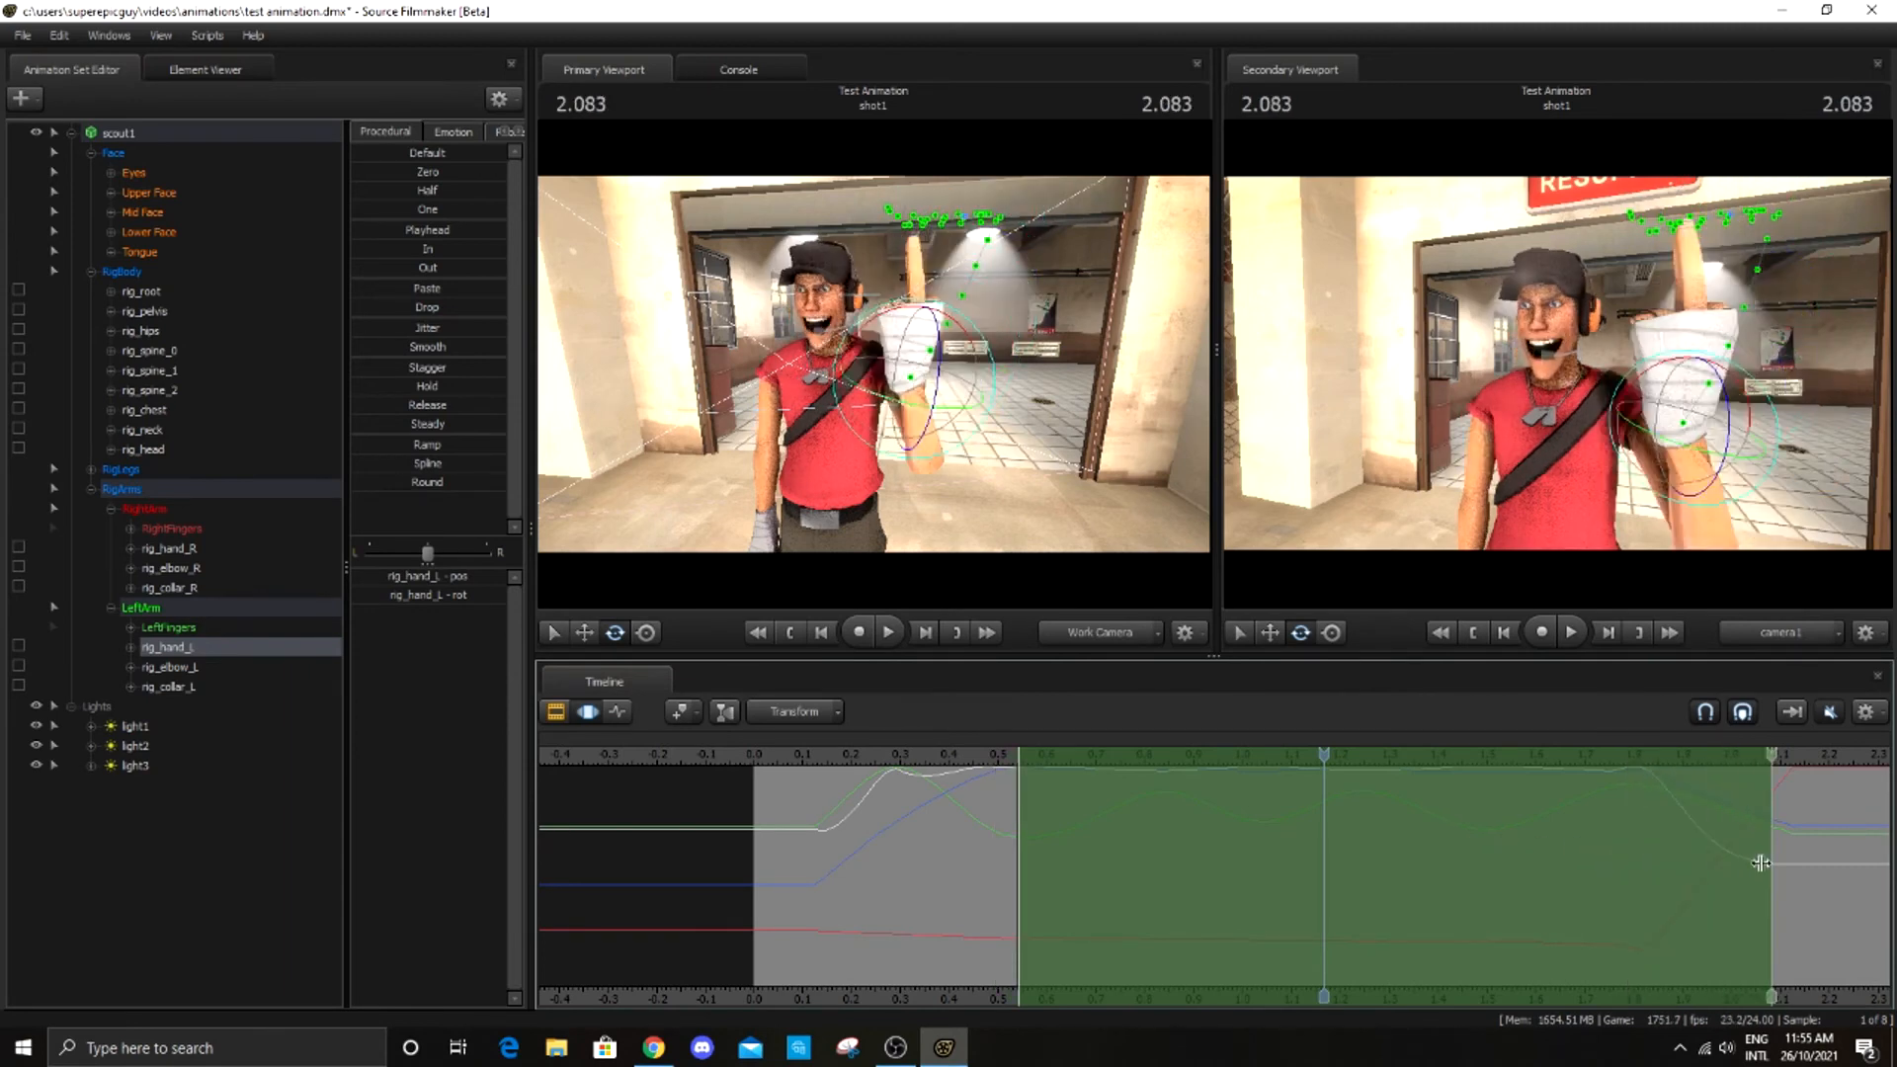
{"action": "left_click_drag", "start_coordinate": [1021, 877], "coordinate": [849, 924]}
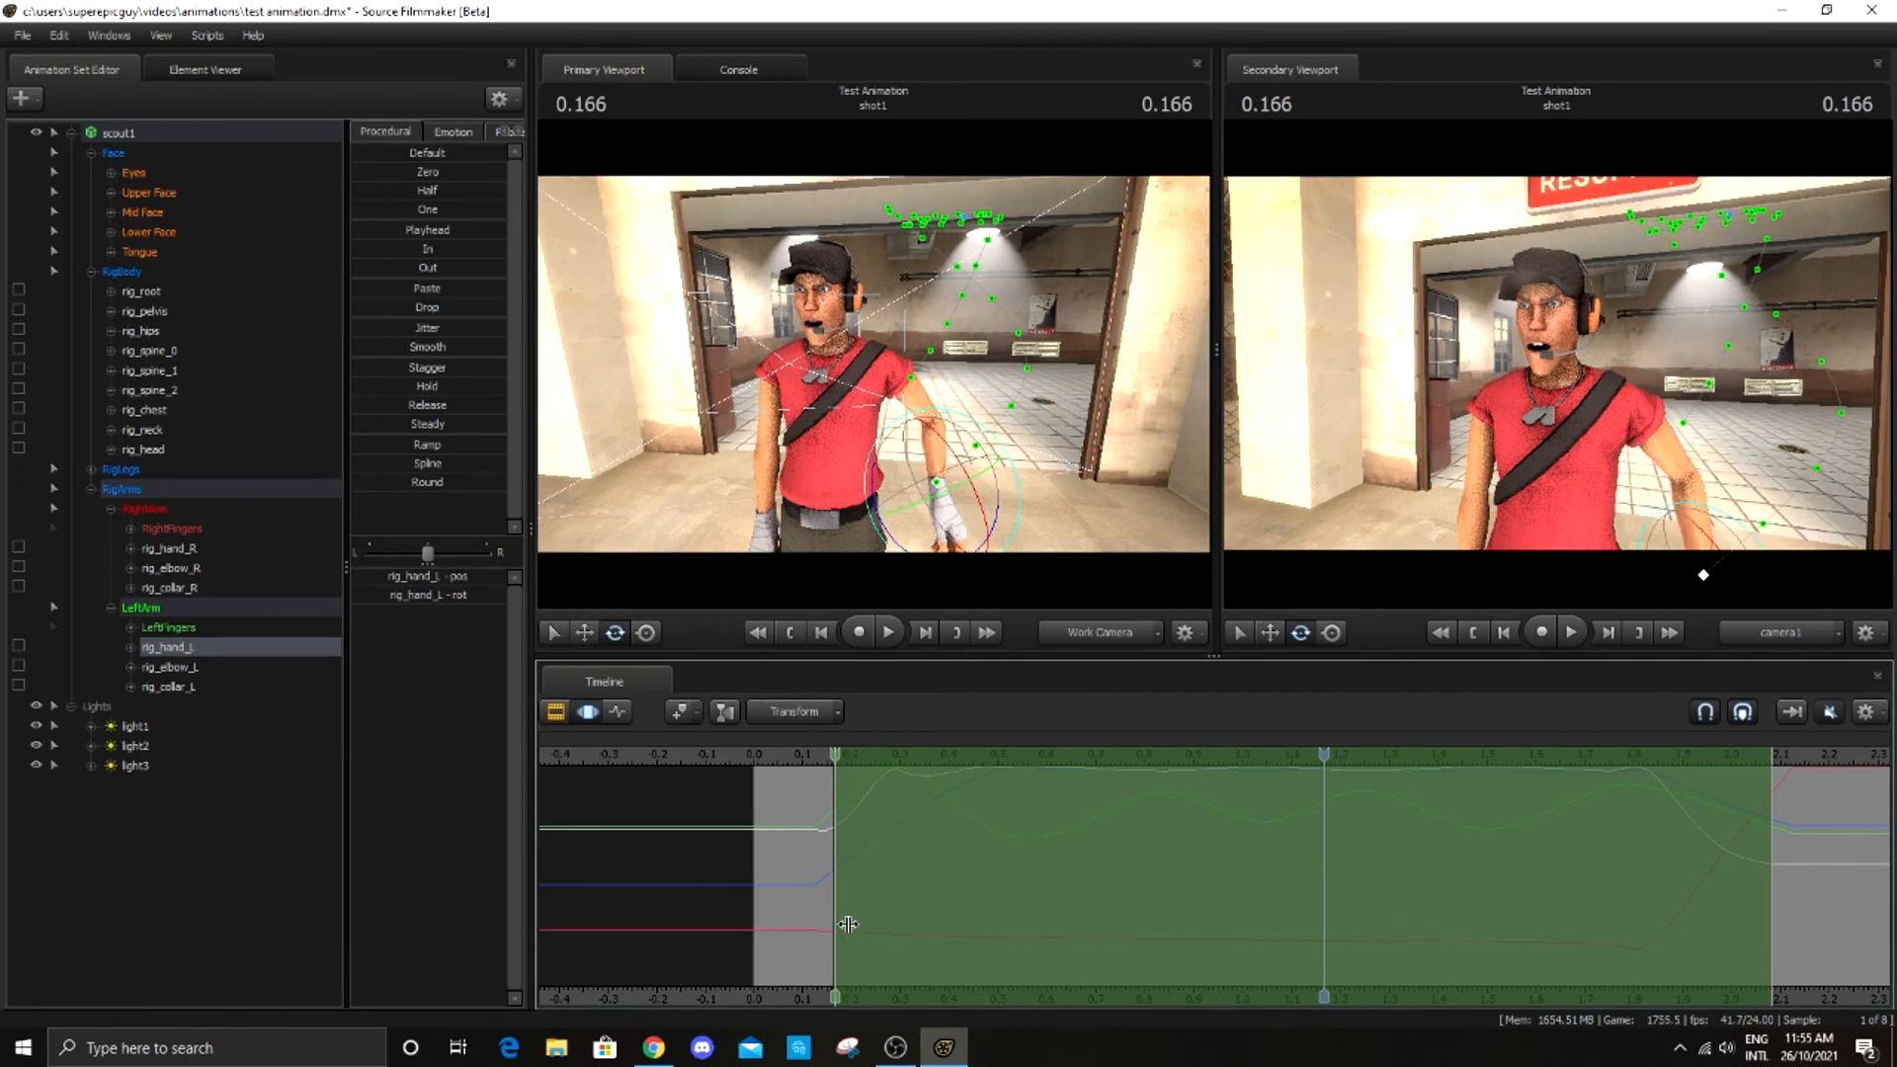
{"action": "scroll", "coordinate": [1128, 906], "scroll_direction": "up", "scroll_amount": 1, "text": "shift"}
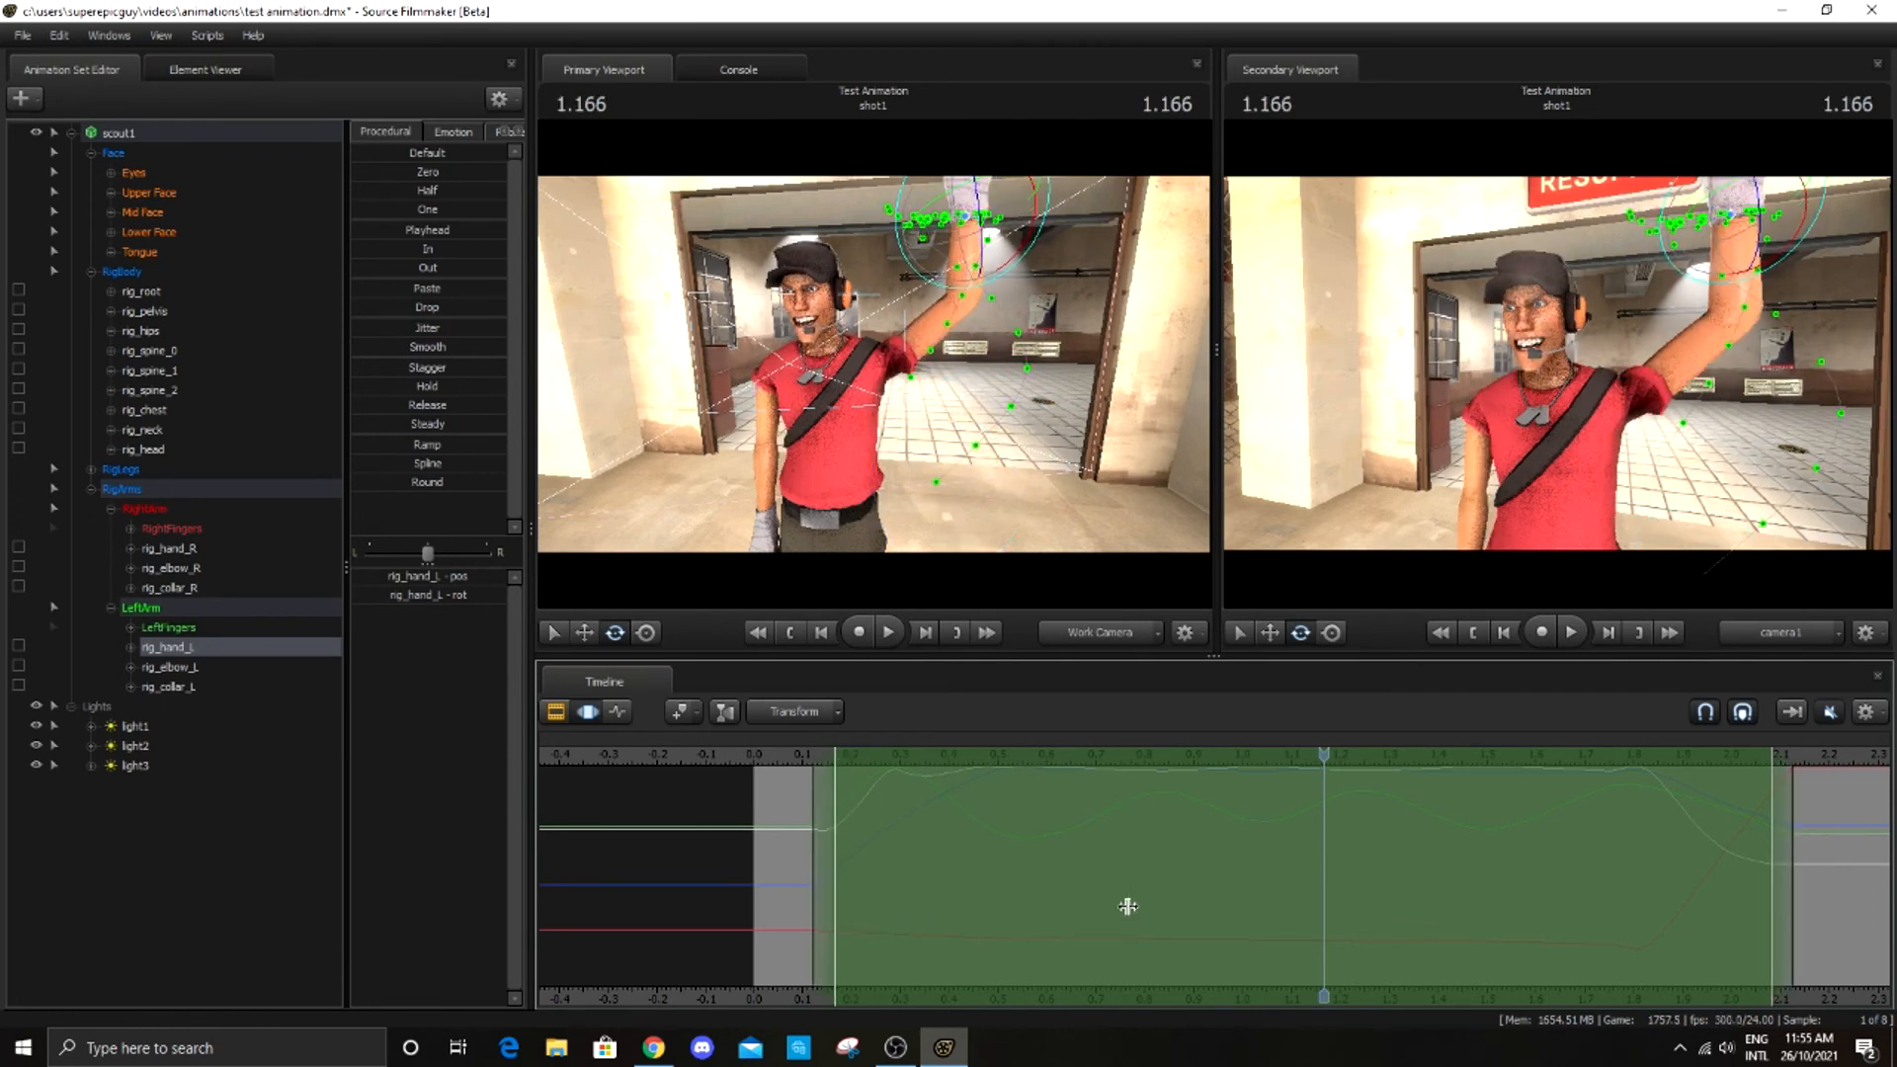
{"action": "scroll", "coordinate": [1127, 906], "scroll_direction": "up", "scroll_amount": 1, "text": "shift"}
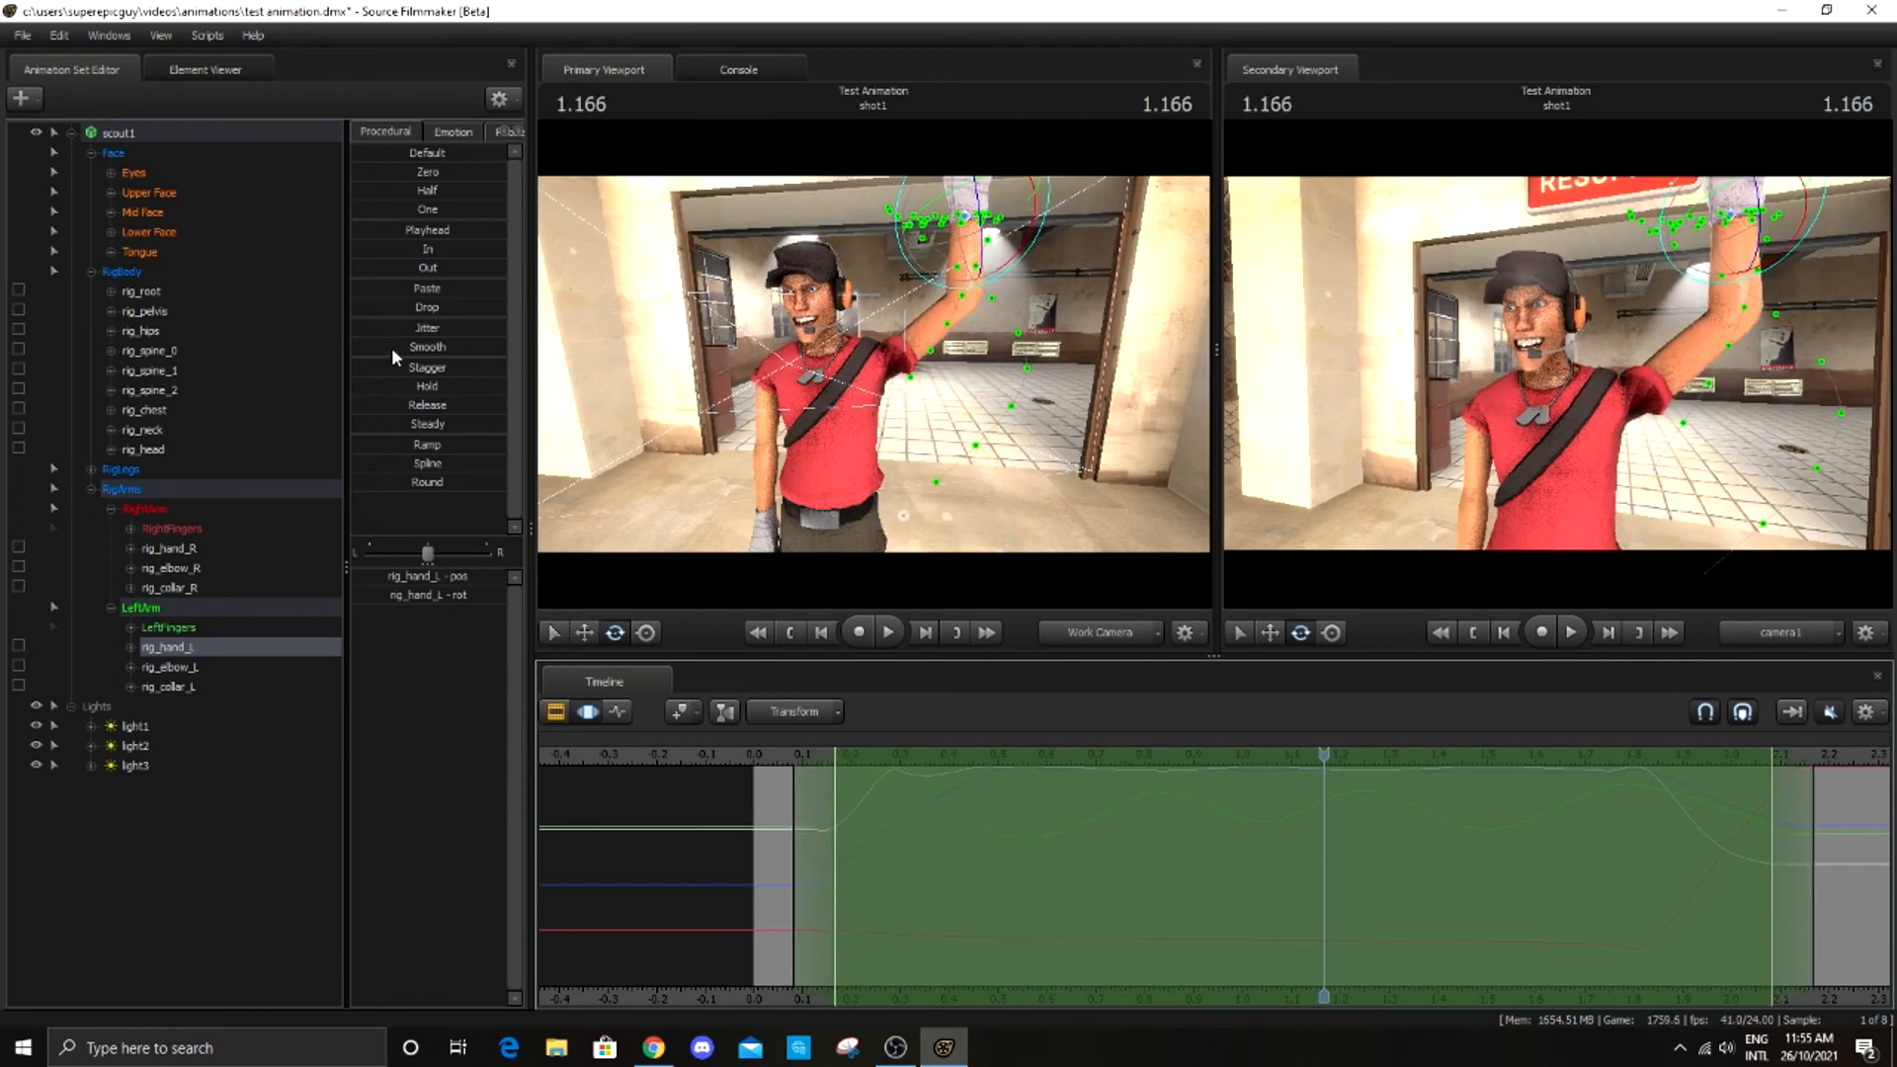
{"action": "left_click_drag", "start_coordinate": [393, 345], "coordinate": [425, 346]}
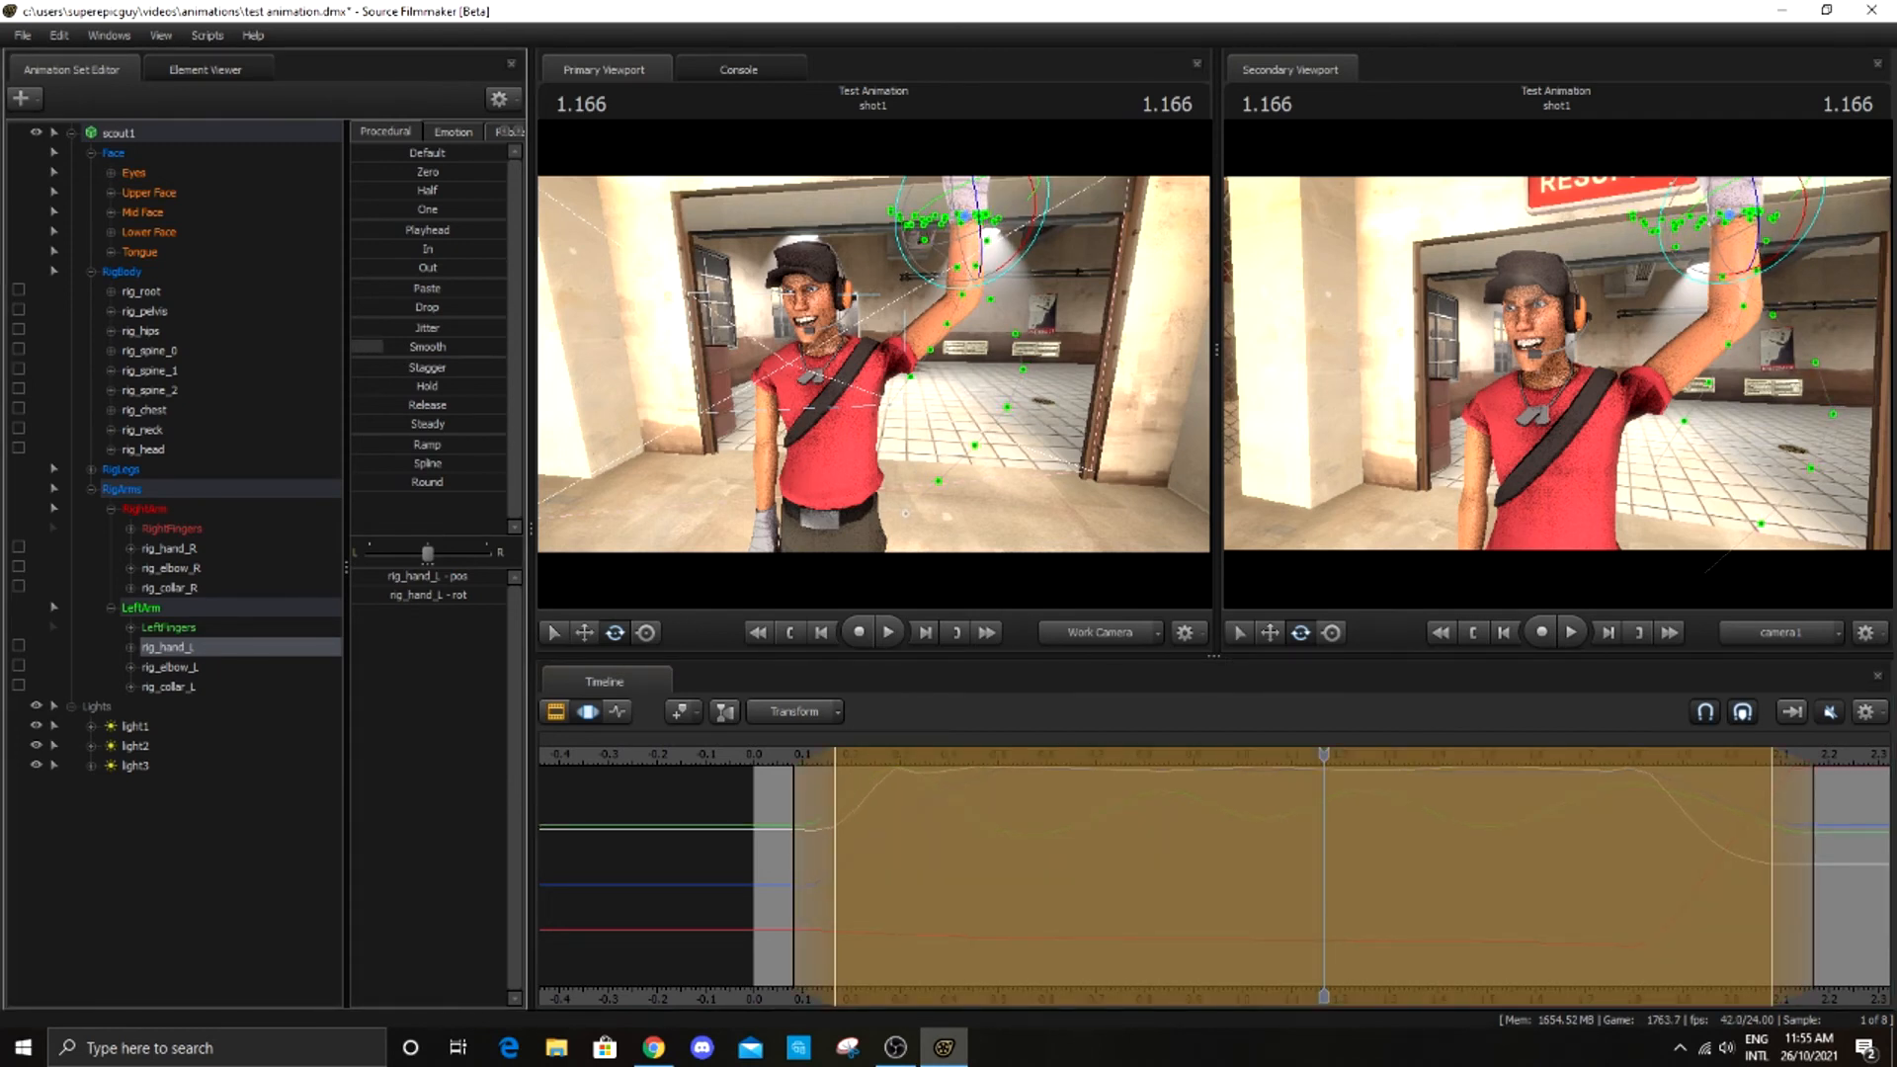
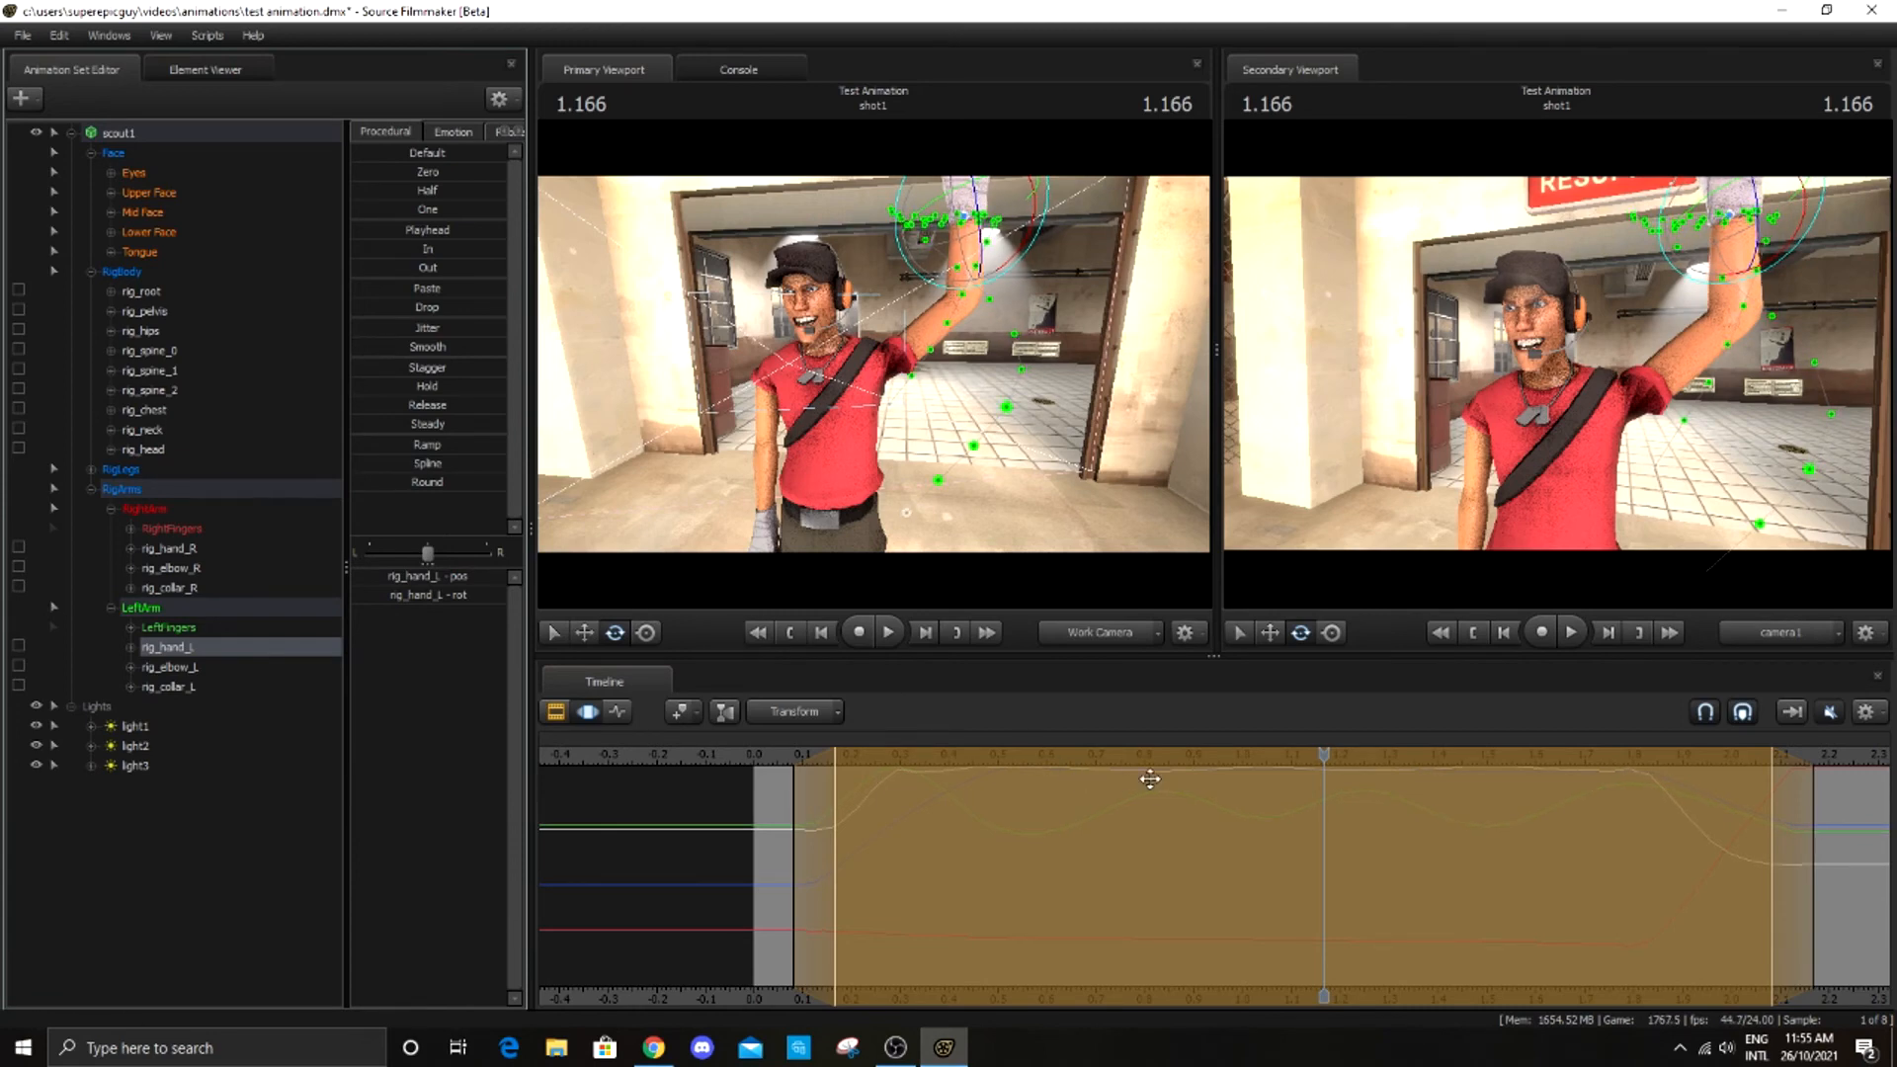
Play the animation from 0.083 seconds to review the left hand's smoothed wave
{"action": "scroll", "coordinate": [1115, 777], "scroll_direction": "down", "scroll_amount": 3}
{"action": "left_click_drag", "start_coordinate": [1325, 750], "coordinate": [1069, 819]}
{"action": "scroll", "coordinate": [1164, 834], "scroll_direction": "up", "scroll_amount": 1}
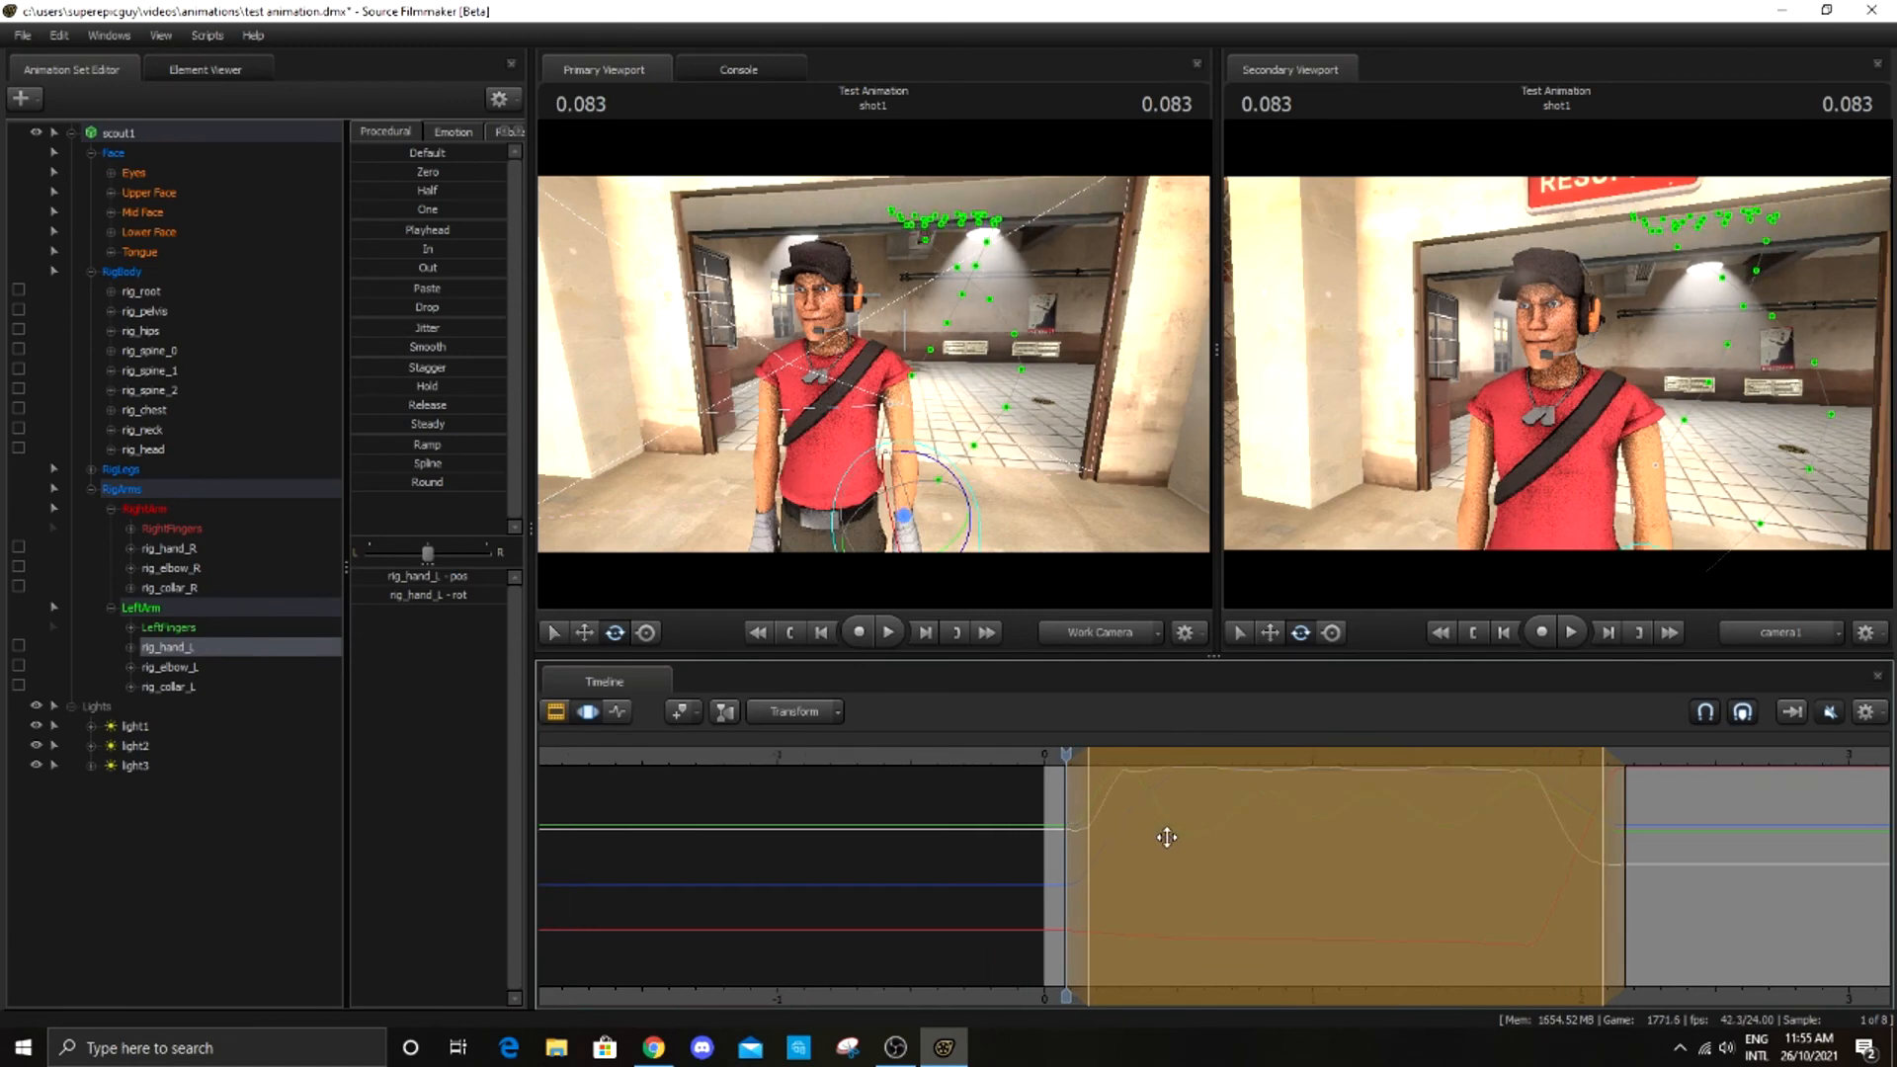
{"action": "key", "text": "space"}
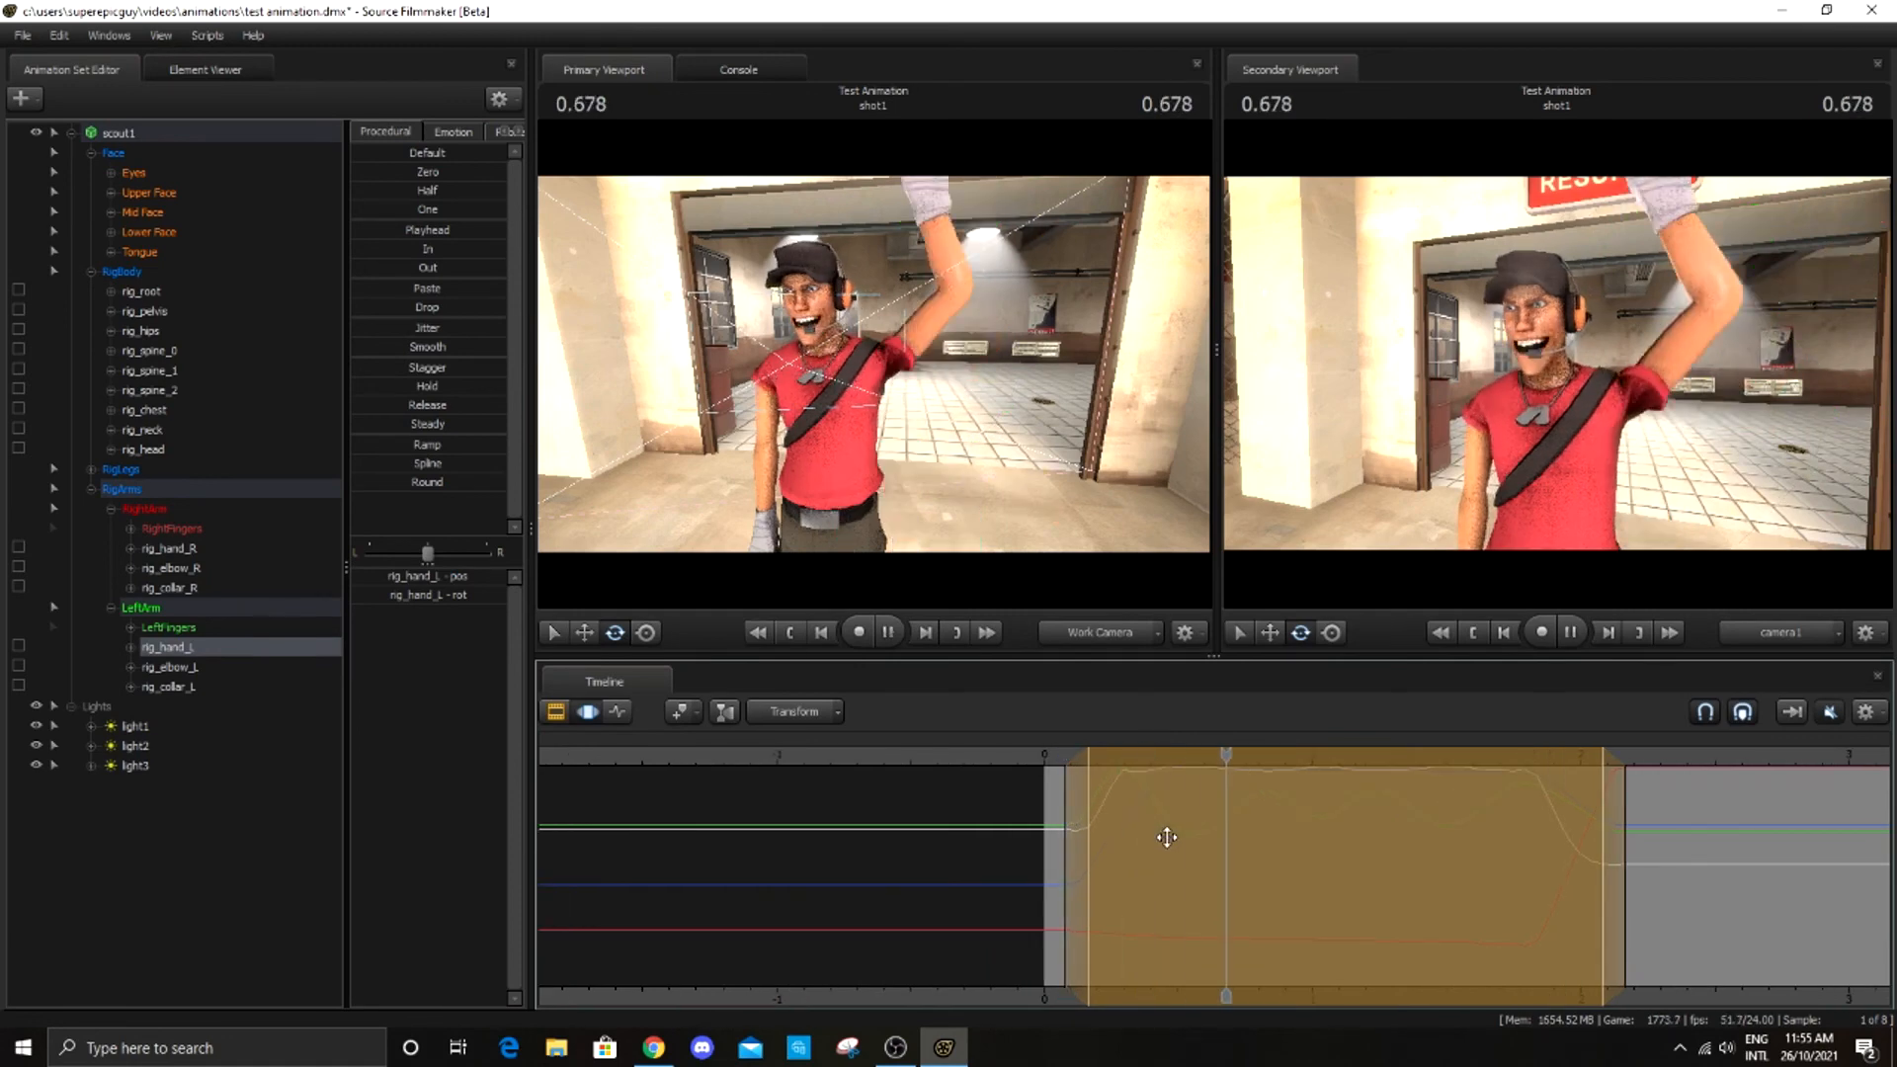
{"action": "key", "text": "space"}
{"action": "scroll", "coordinate": [1650, 839], "scroll_direction": "up", "scroll_amount": 1}
{"action": "scroll", "coordinate": [1649, 836], "scroll_direction": "up", "scroll_amount": 1}
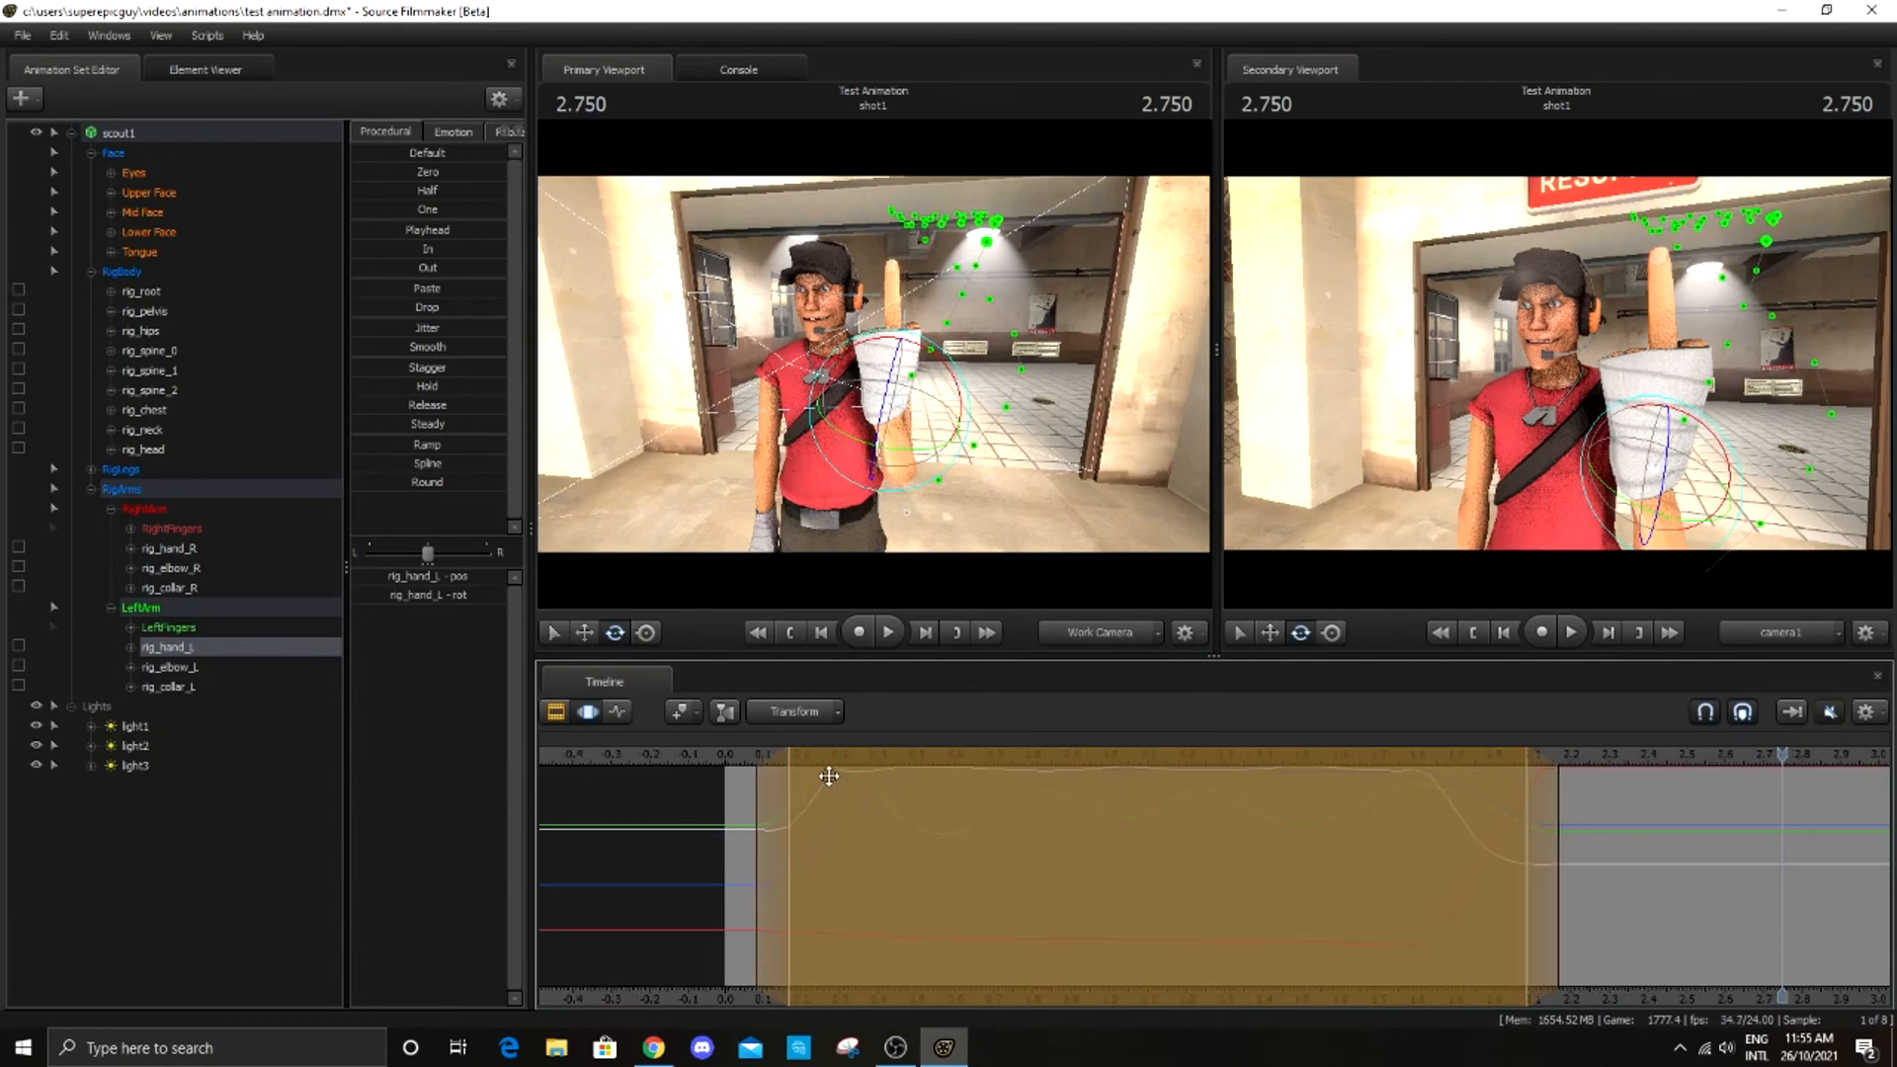
Add a keyframe at 0.583 seconds to the Upper Face's CloseLid control in the Graph Editor
{"action": "left_click_drag", "start_coordinate": [1778, 758], "coordinate": [954, 798]}
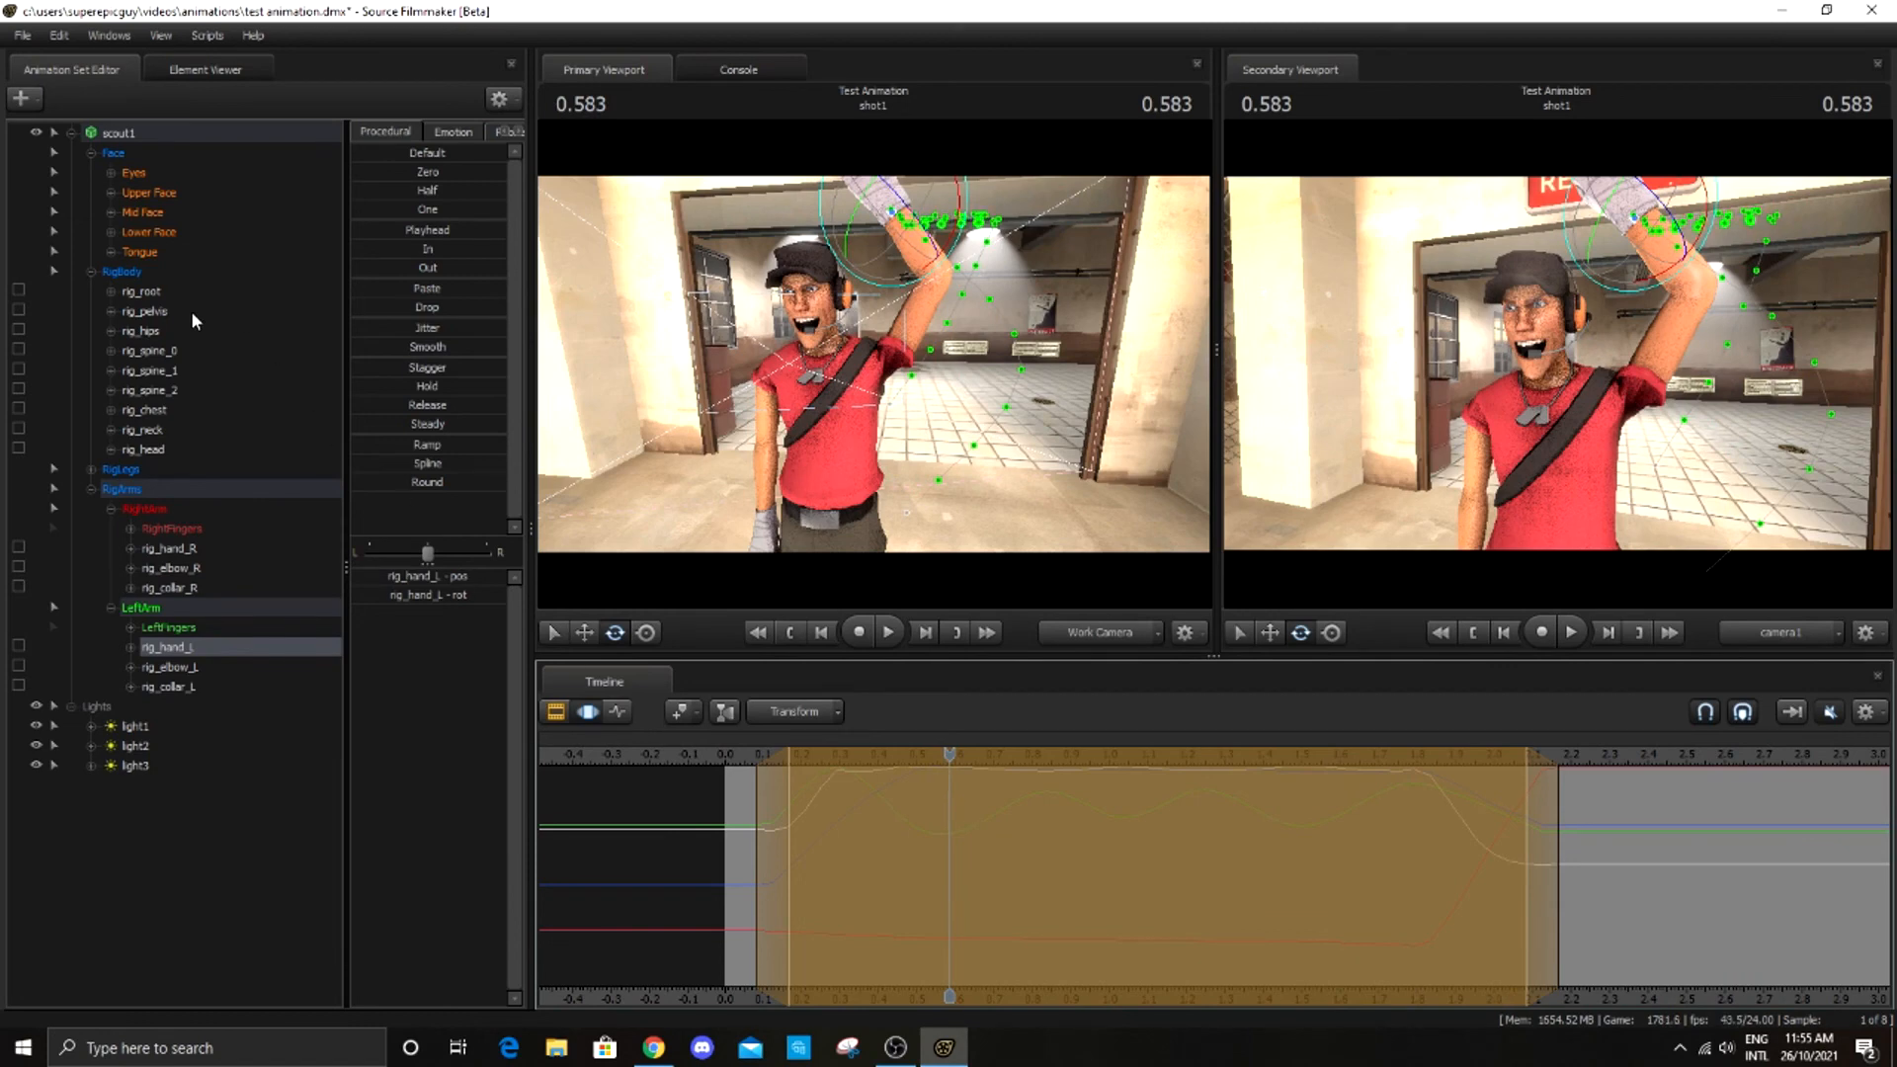
{"action": "left_click", "coordinate": [181, 191]}
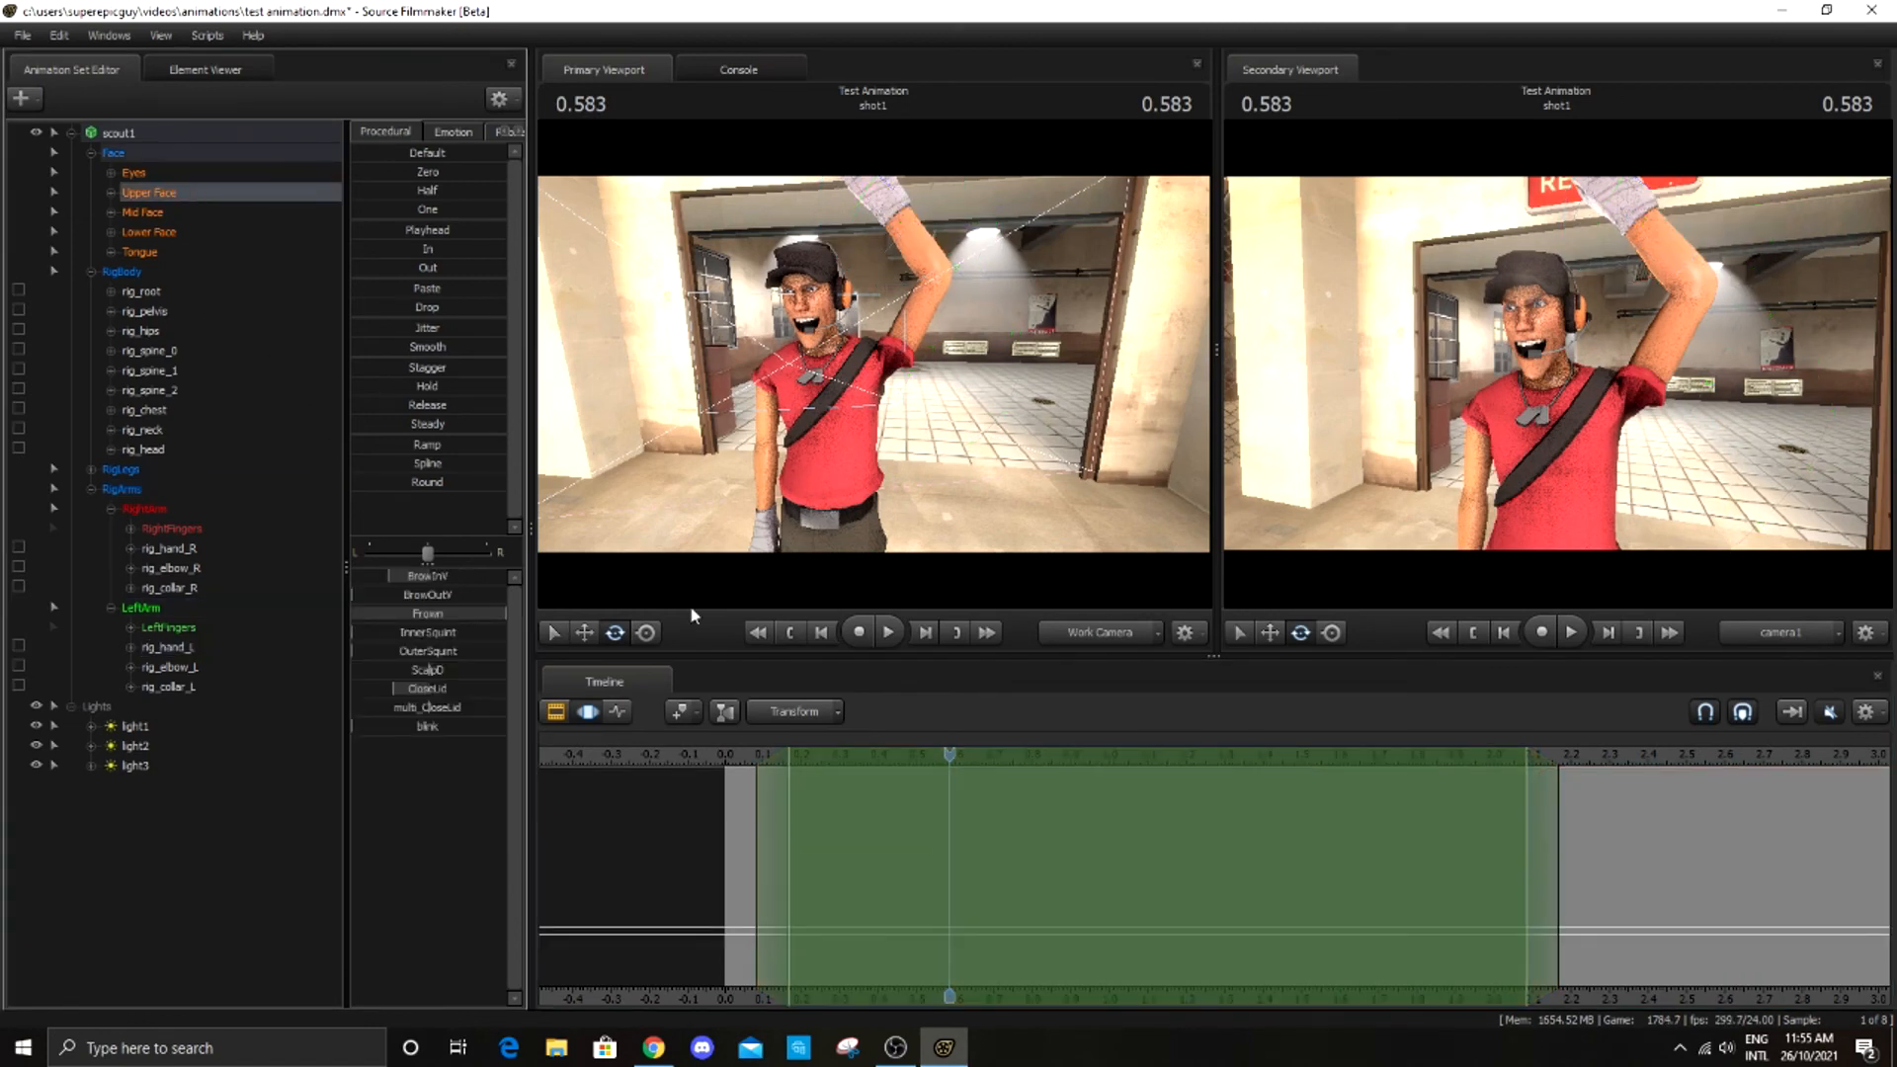
{"action": "left_click", "coordinate": [615, 715]}
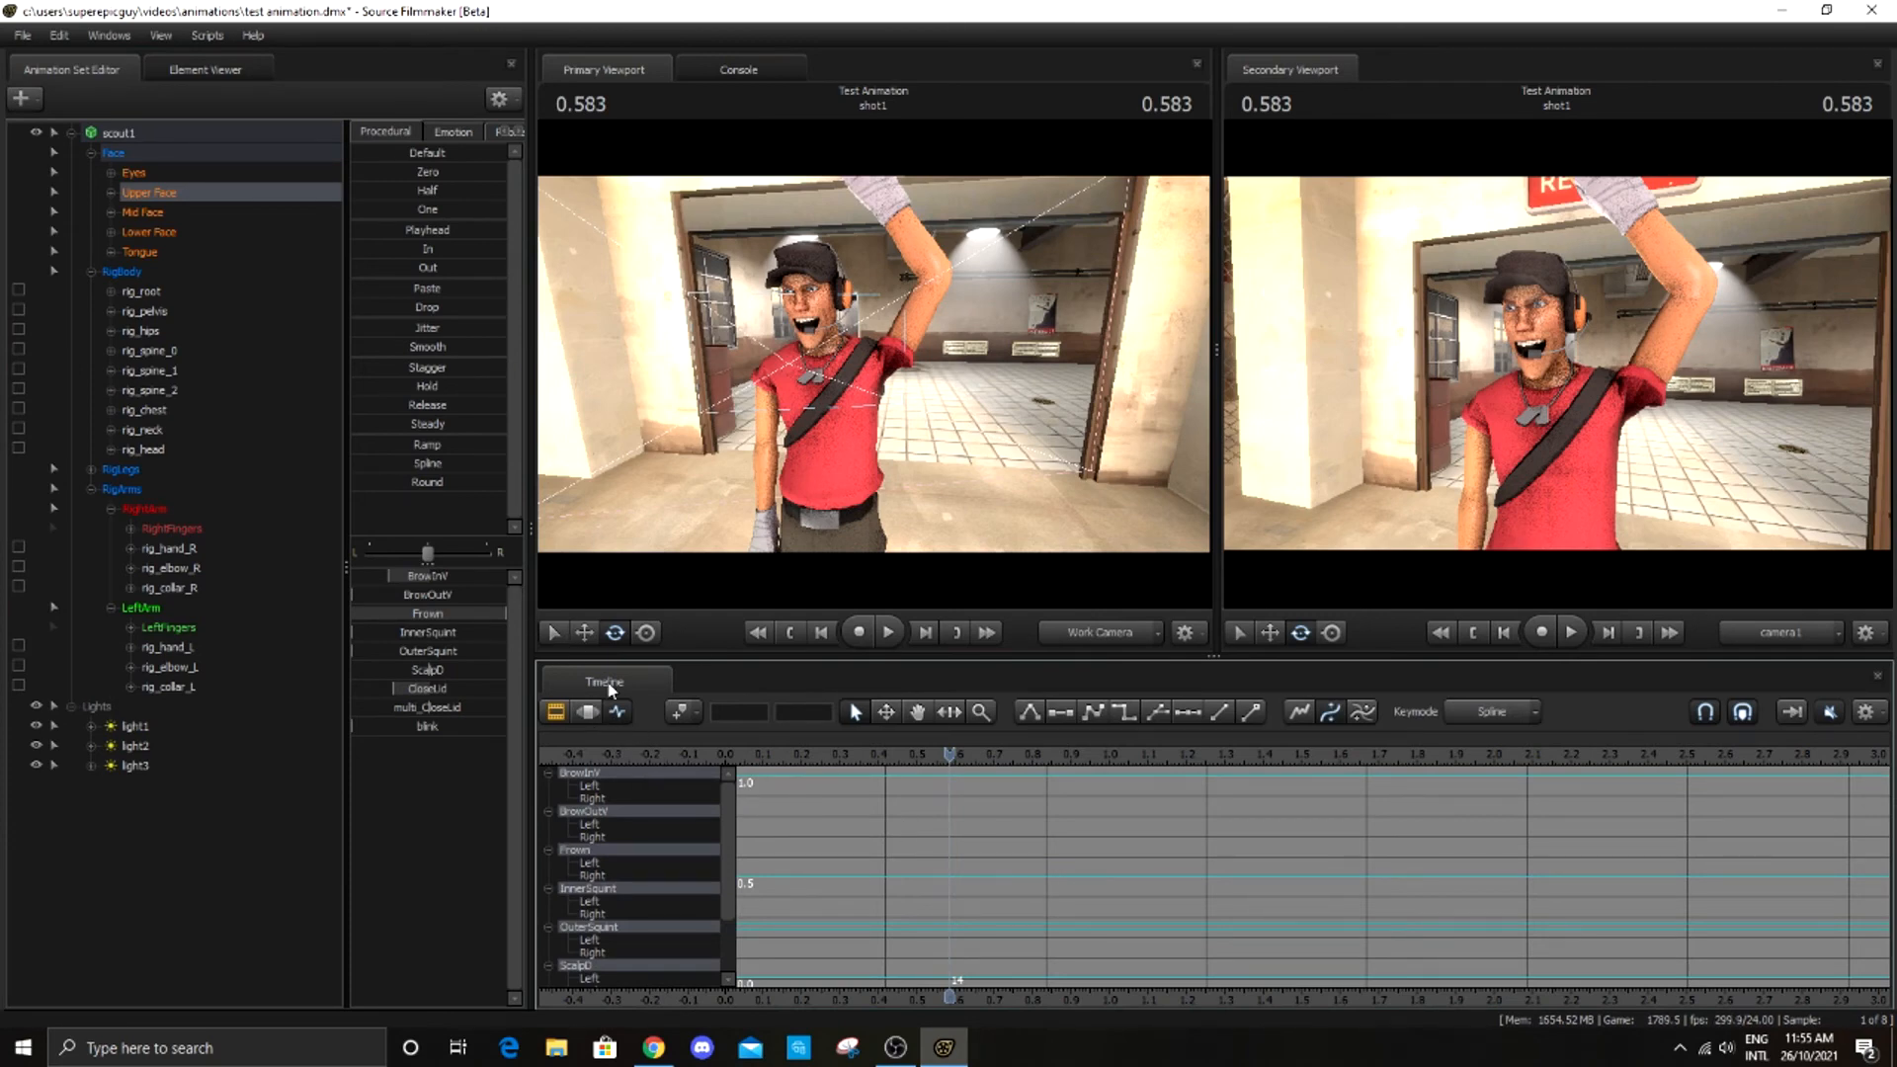
{"action": "left_click", "coordinate": [110, 192]}
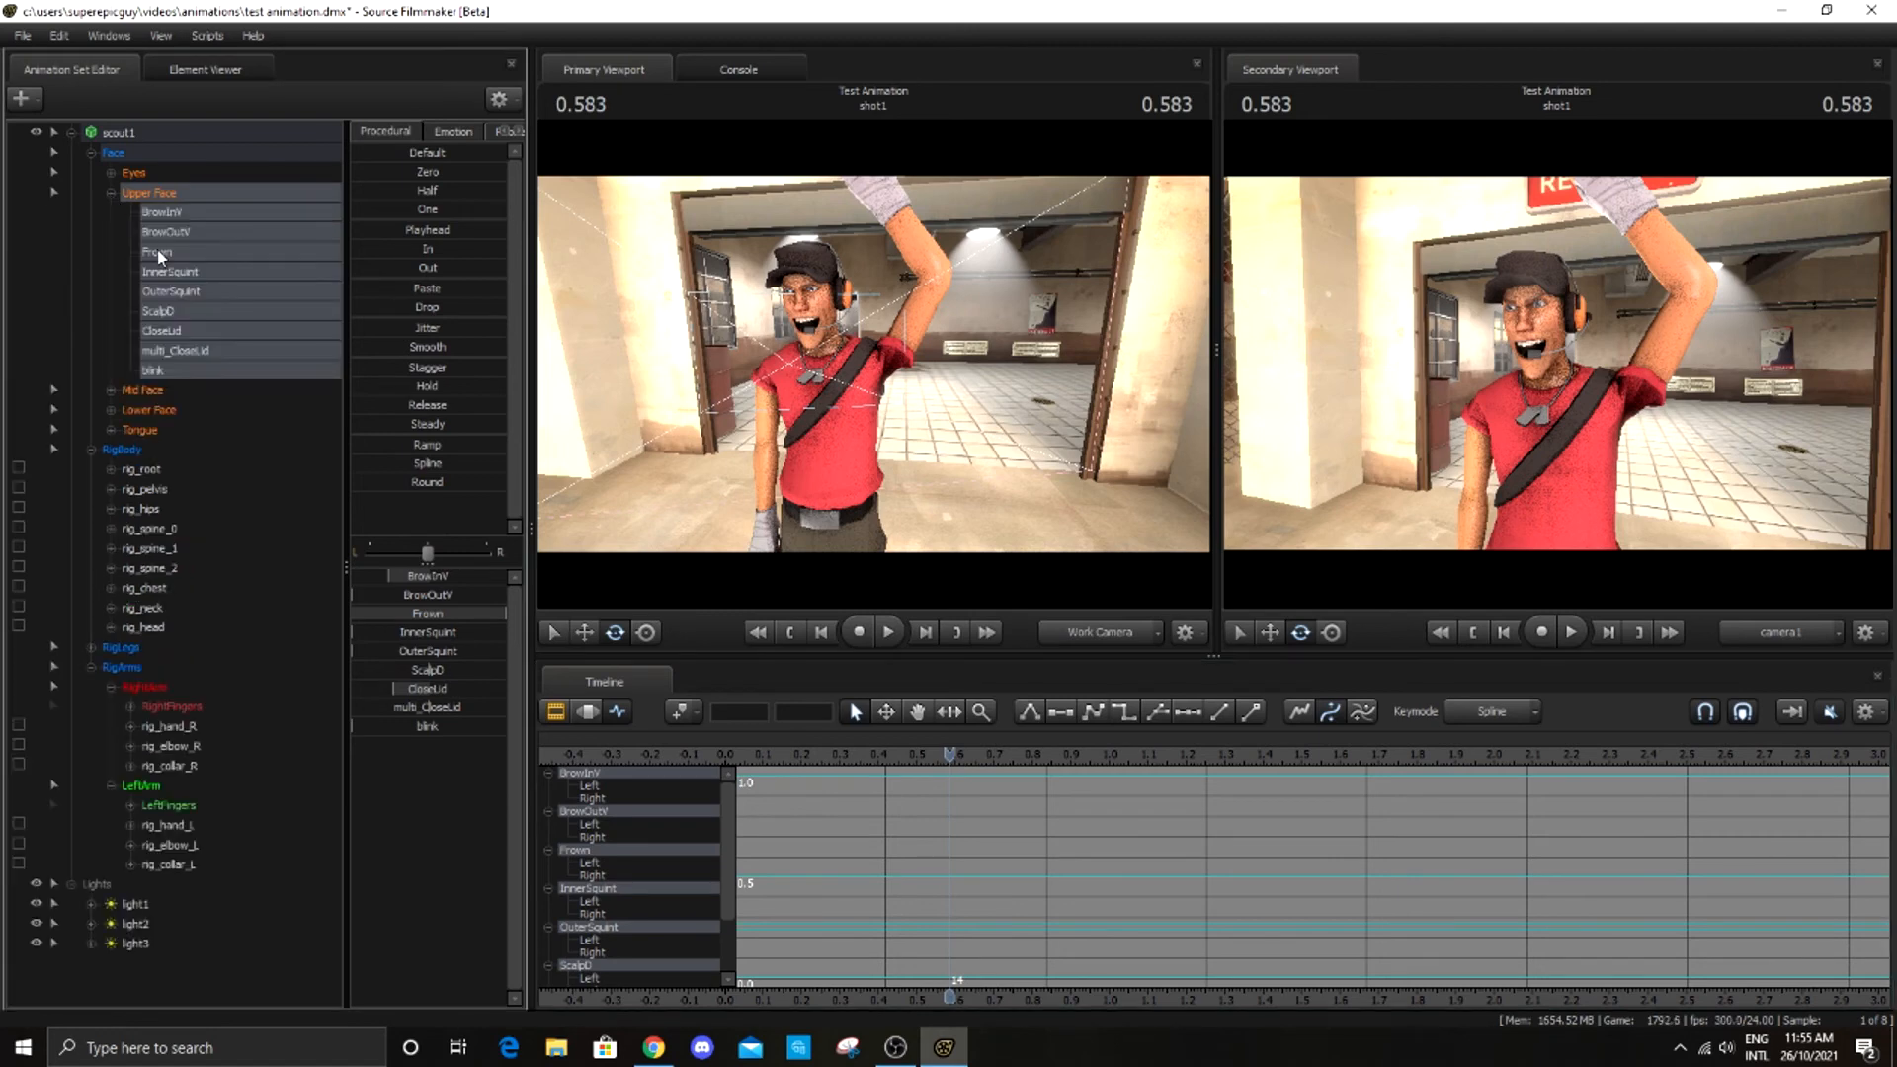
{"action": "left_click", "coordinate": [192, 330]}
{"action": "left_click", "coordinate": [679, 713]}
{"action": "scroll", "coordinate": [1106, 826], "scroll_direction": "up", "scroll_amount": 3}
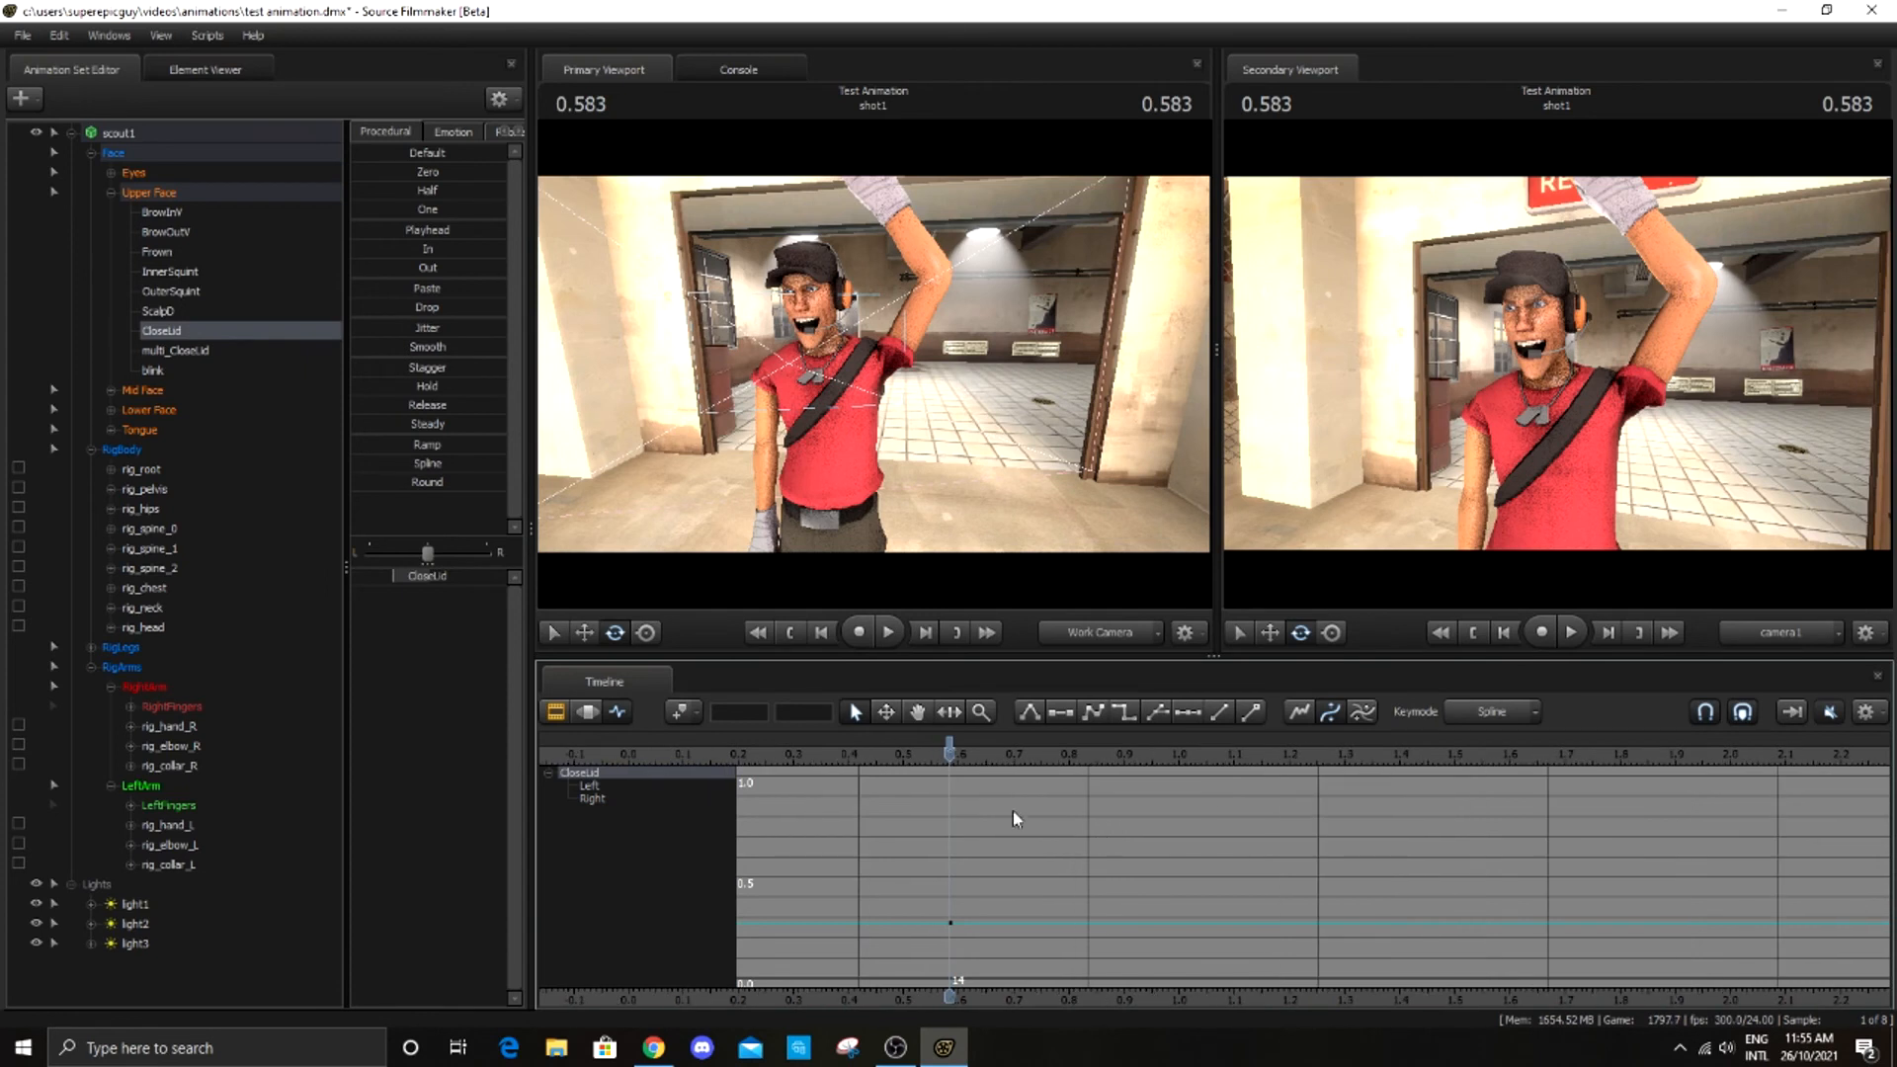
Add CloseLid keyframes at 0.750 and 0.916 seconds, and raise CloseLid to its maximum at 0.750 seconds to form a blink
{"action": "left_click_drag", "start_coordinate": [950, 747], "coordinate": [1041, 754]}
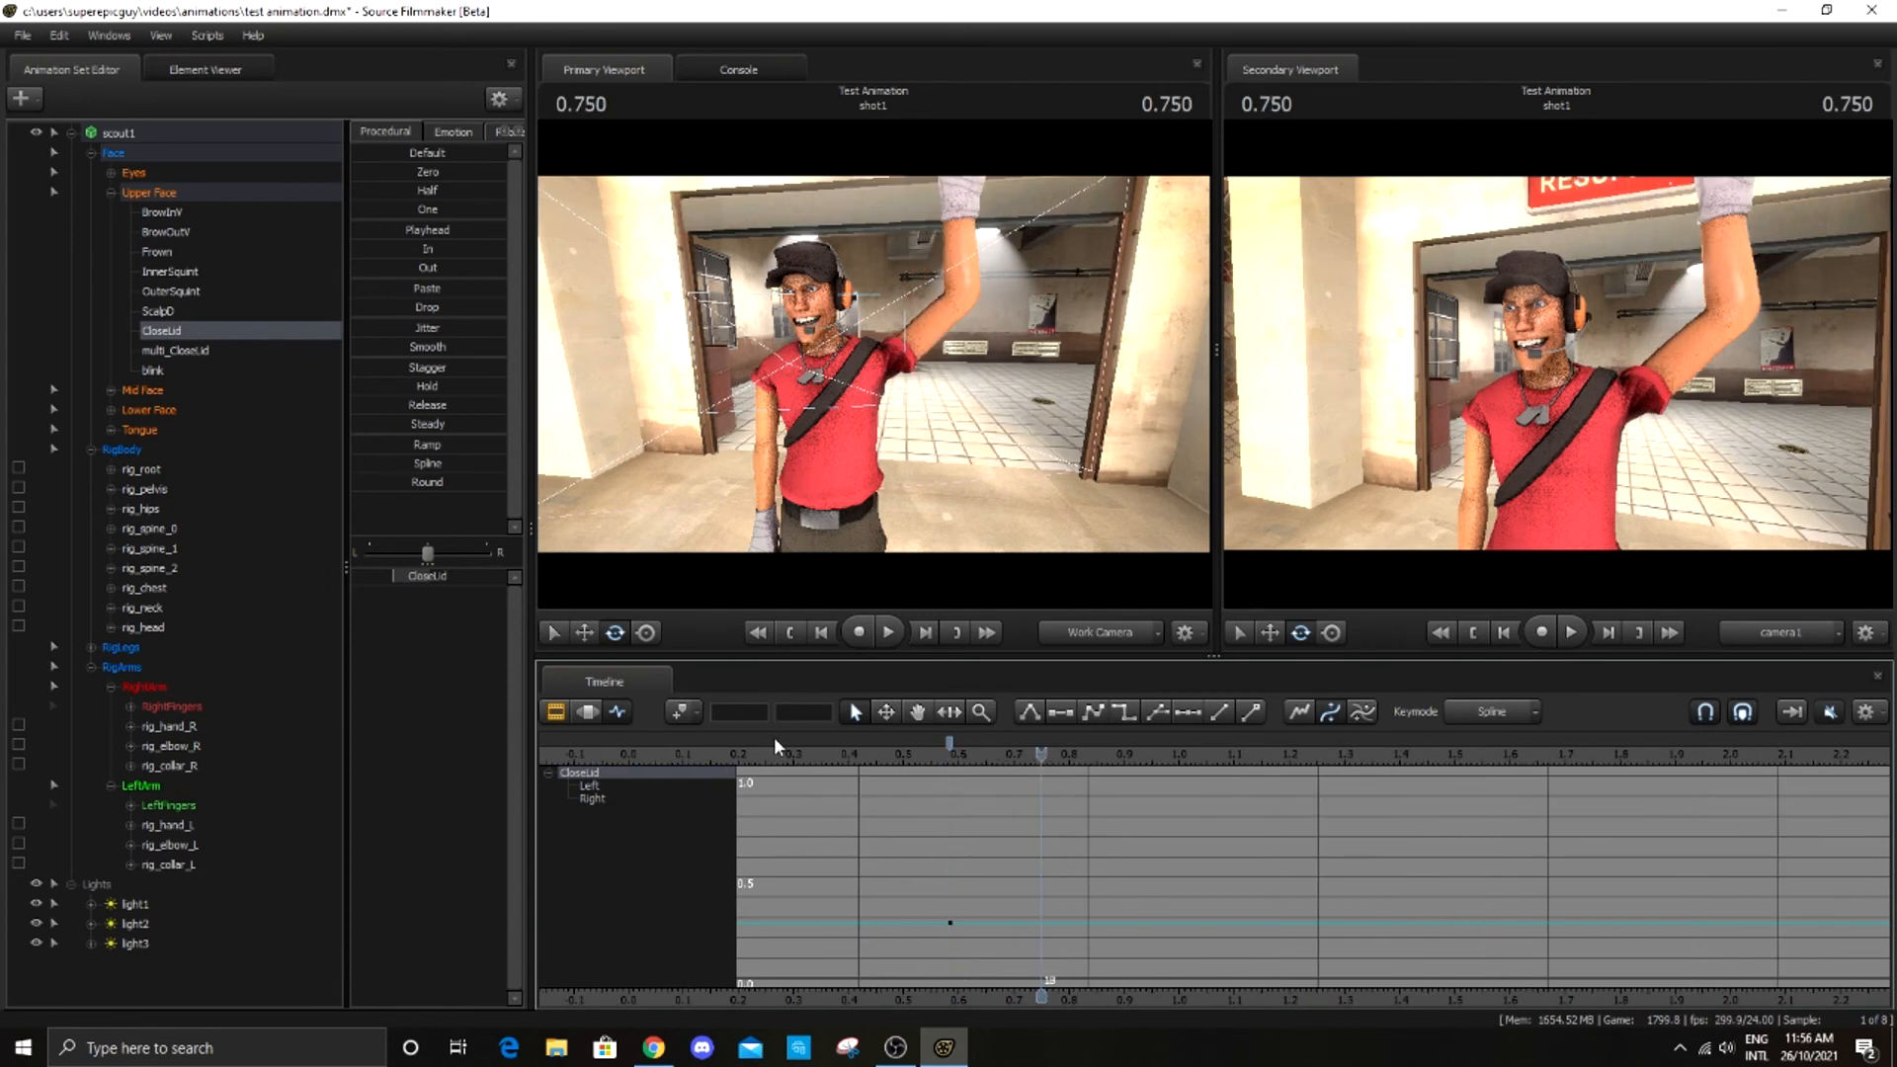
{"action": "left_click", "coordinate": [681, 713]}
{"action": "left_click_drag", "start_coordinate": [1043, 754], "coordinate": [1133, 754]}
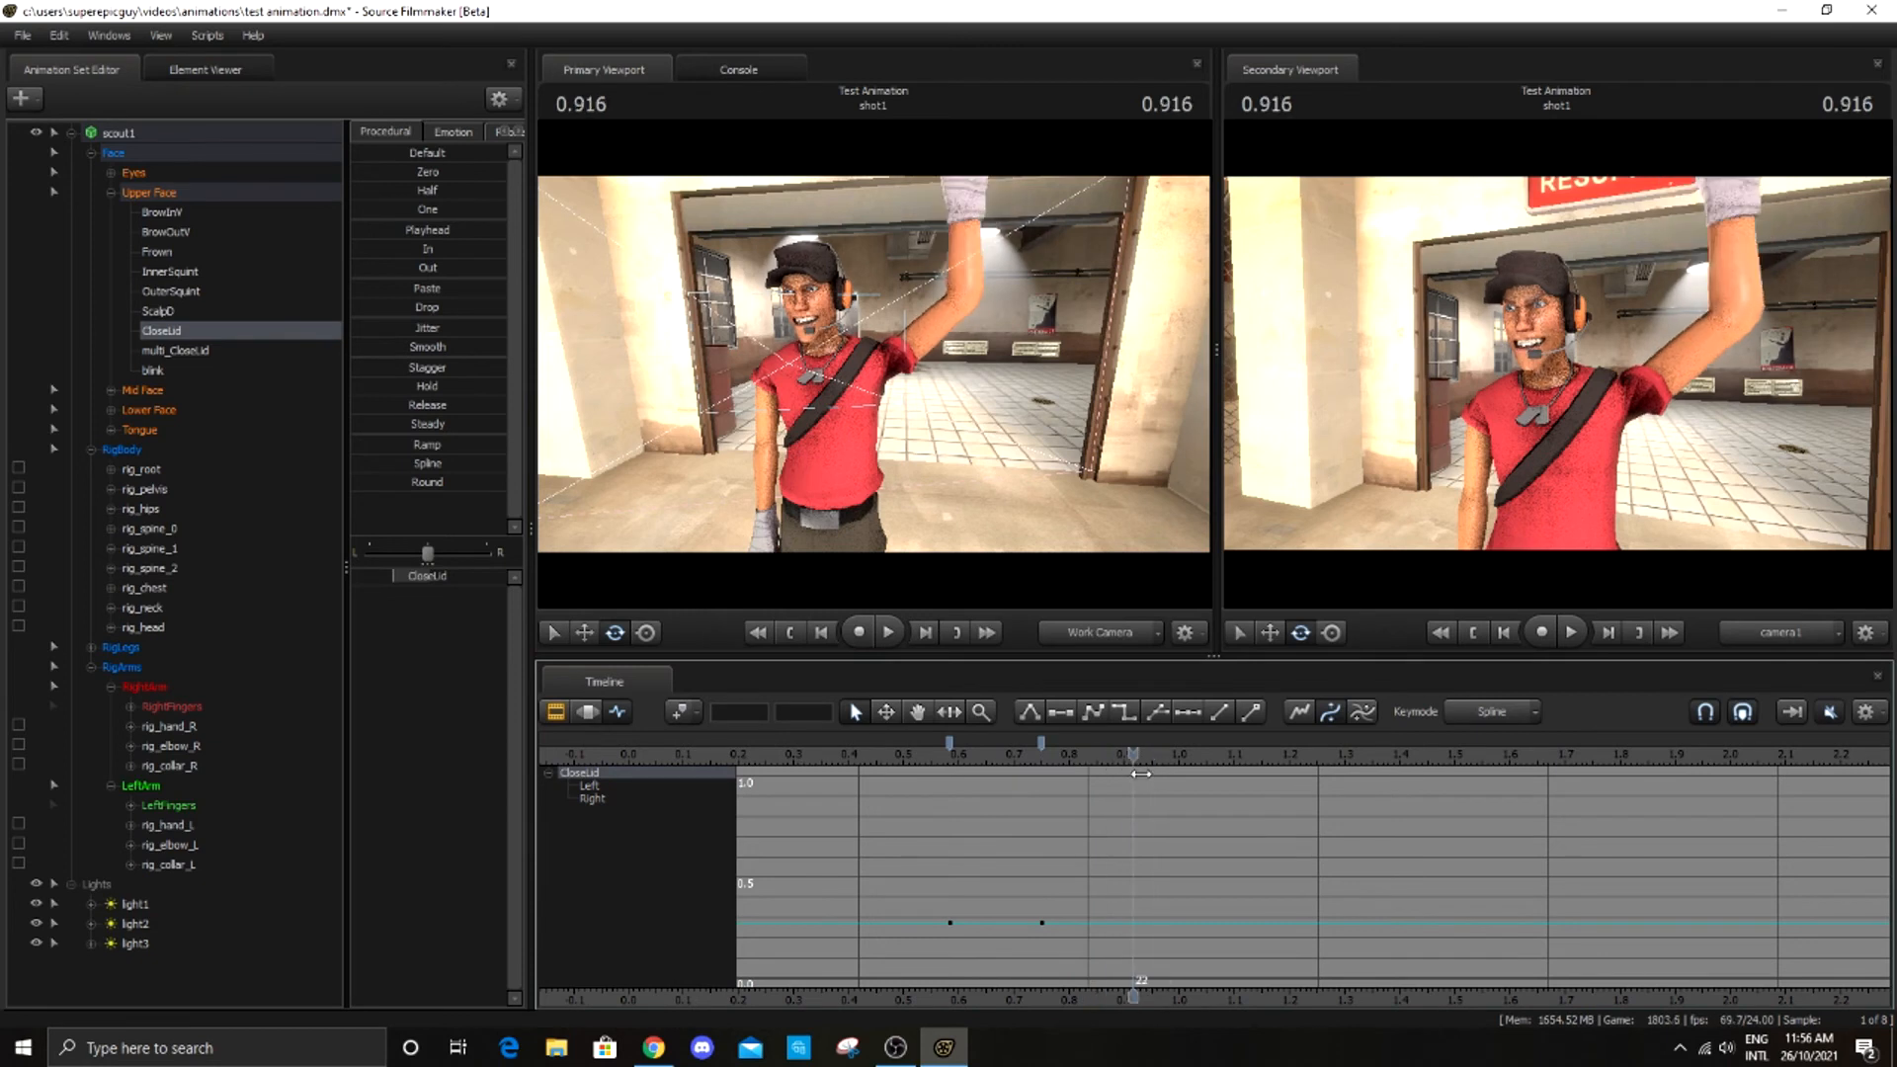
{"action": "left_click", "coordinate": [682, 714]}
{"action": "left_click_drag", "start_coordinate": [1133, 754], "coordinate": [1042, 753]}
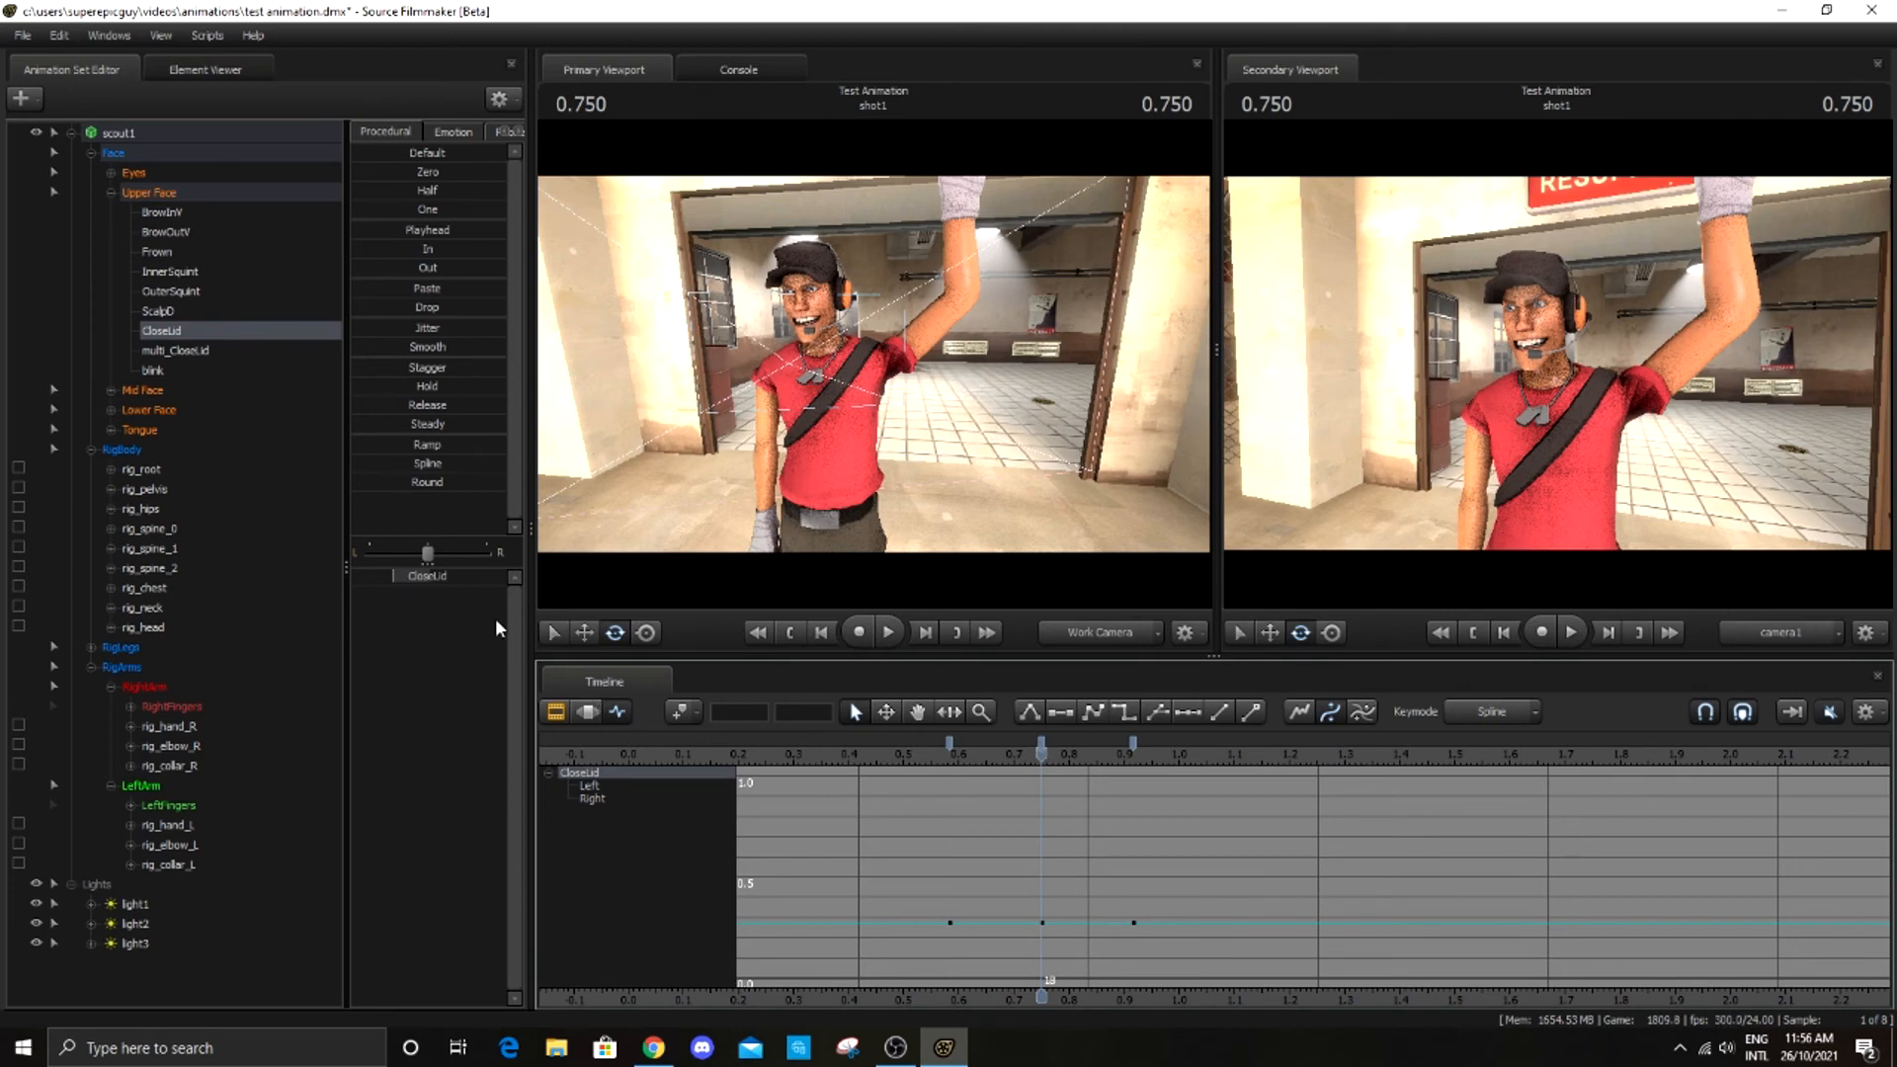
{"action": "left_click_drag", "start_coordinate": [432, 583], "coordinate": [507, 578]}
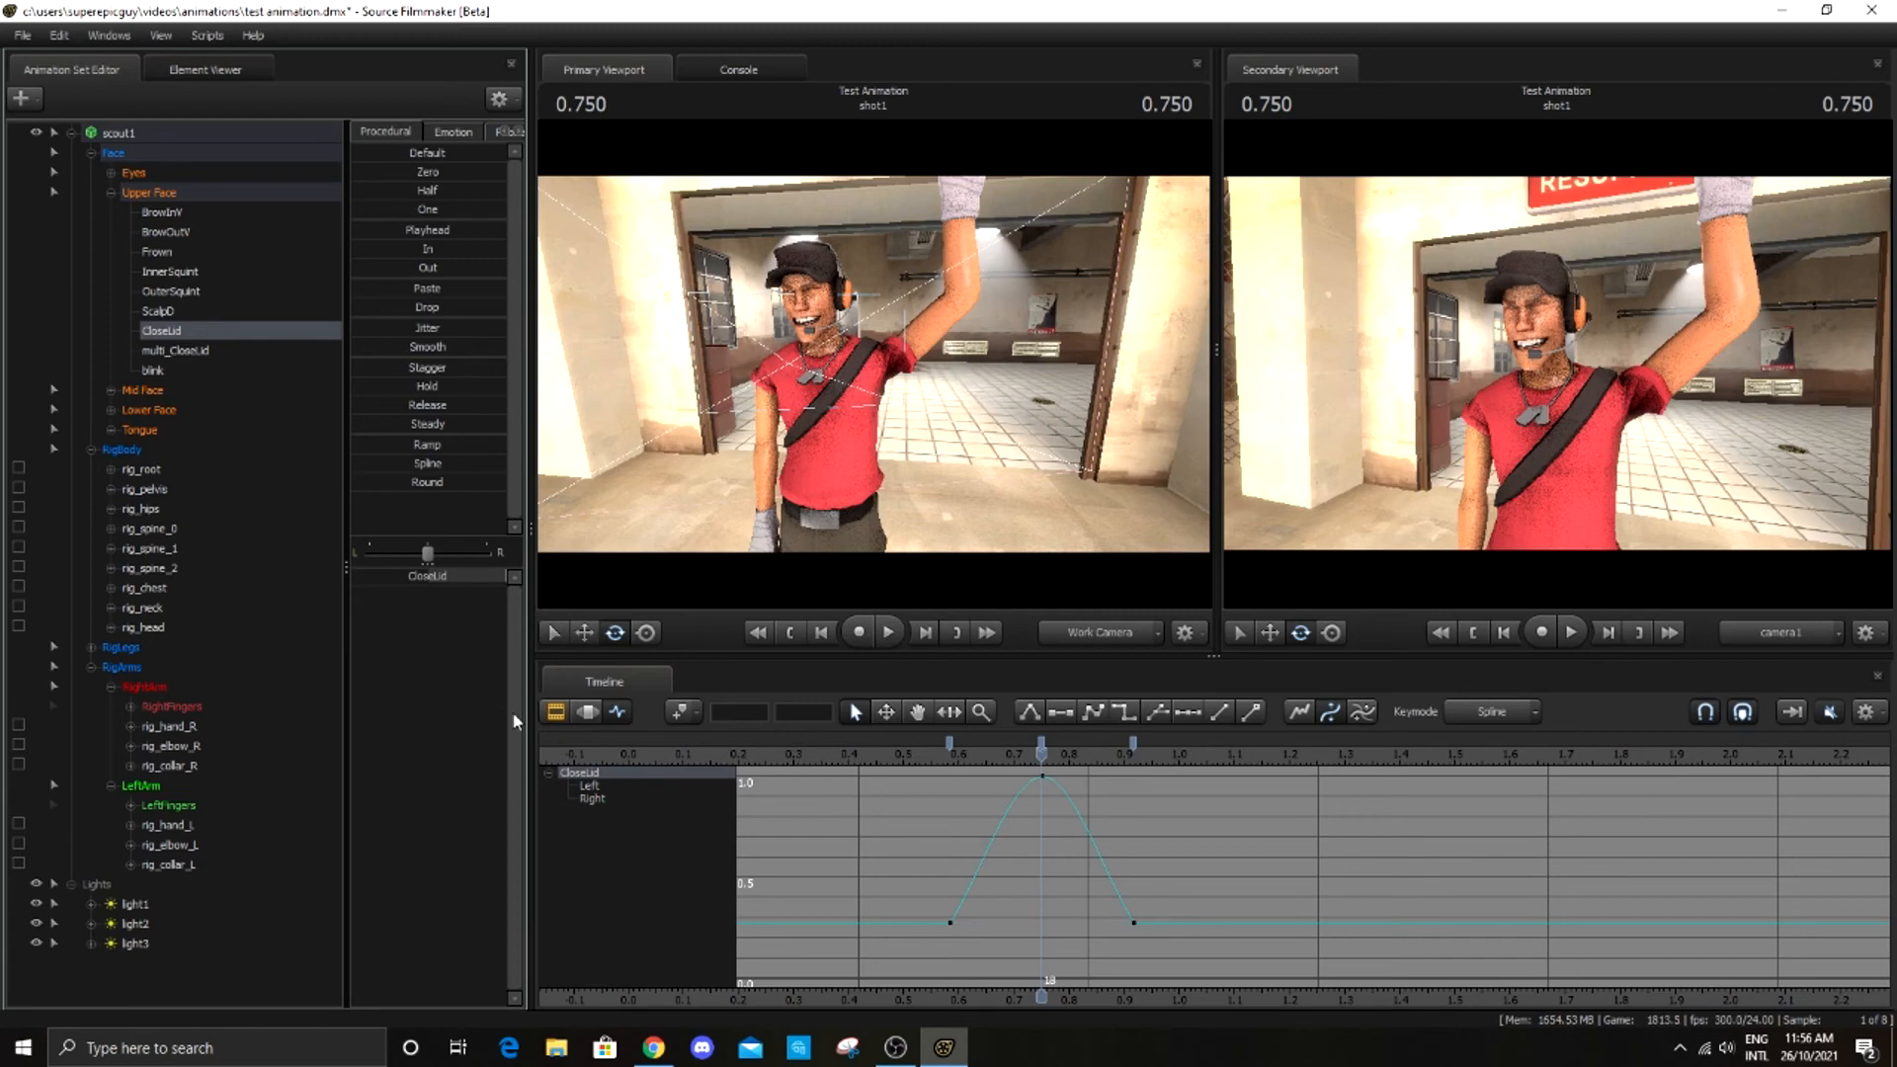
Show the shot through camera1 in the primary viewport and play it with sound from 0.000 seconds in the Clip Editor
{"action": "left_click", "coordinate": [556, 713]}
{"action": "scroll", "coordinate": [1249, 800], "scroll_direction": "down", "scroll_amount": 3}
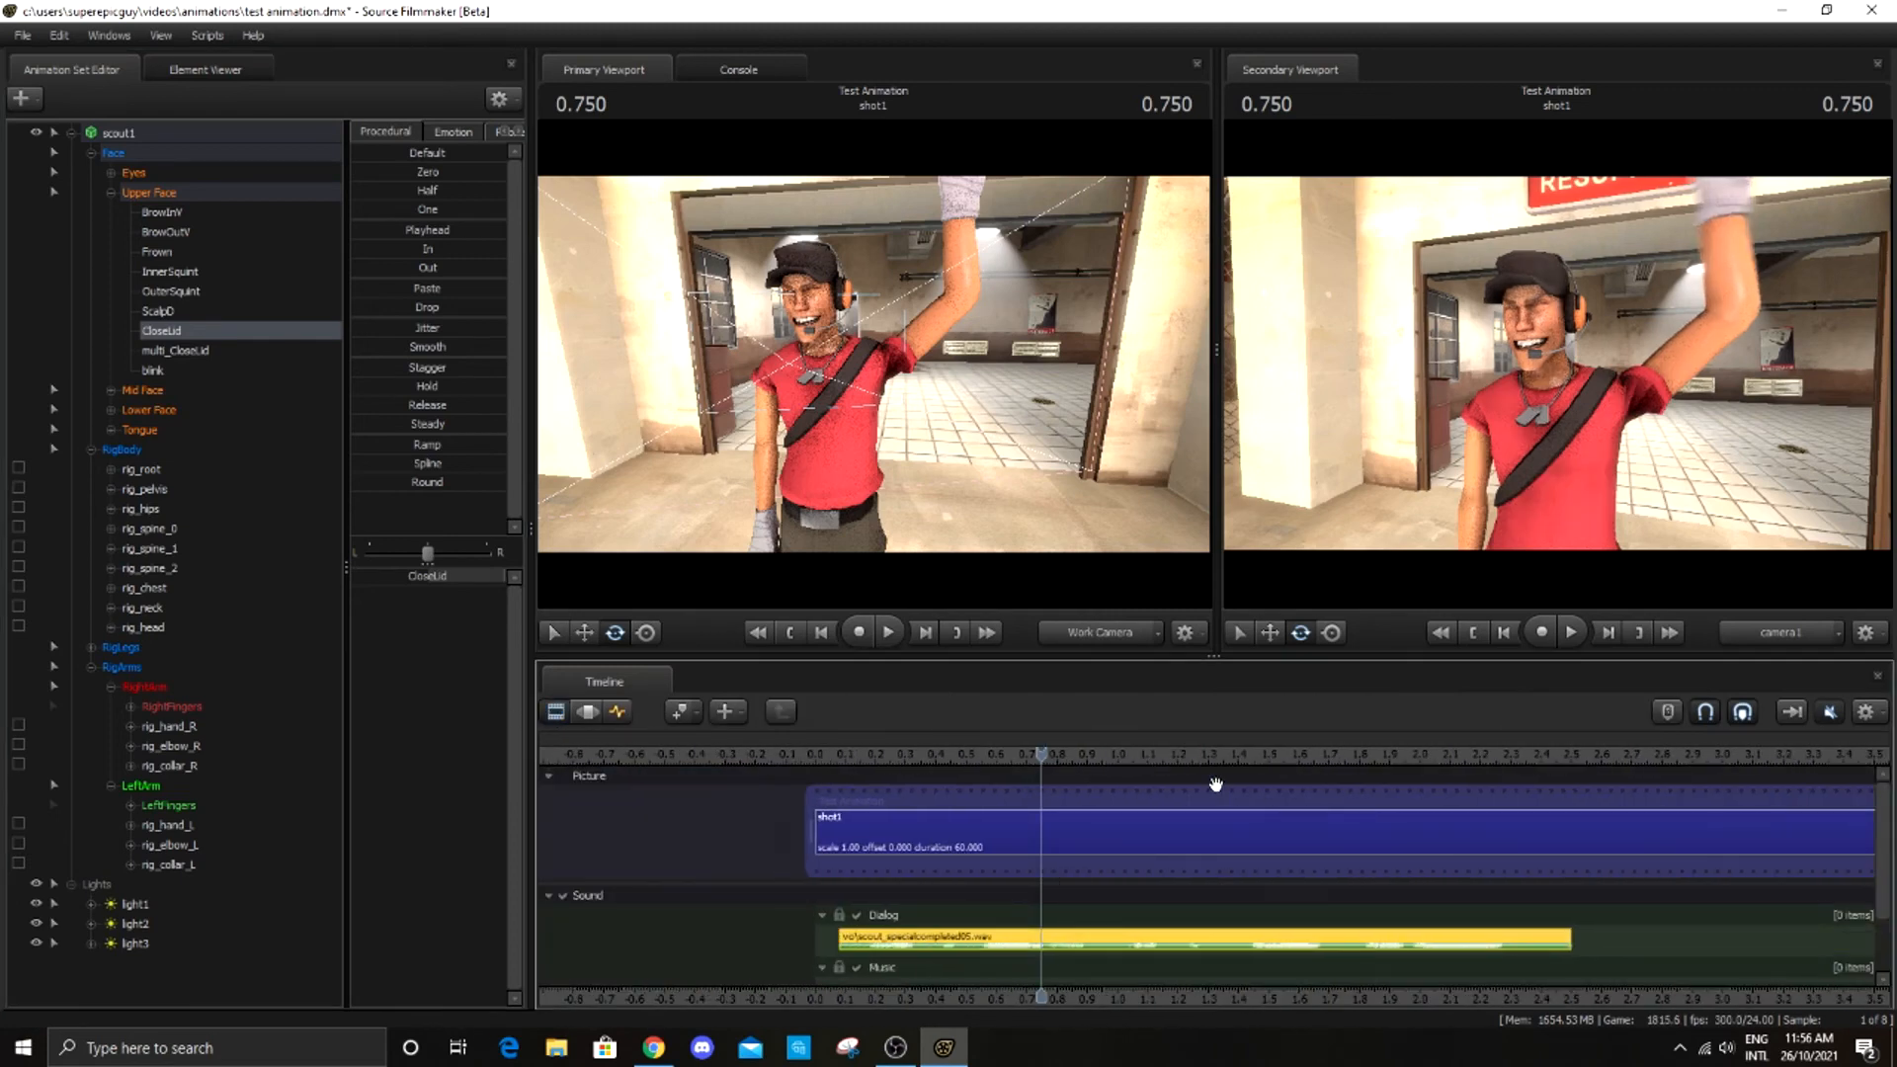
{"action": "left_click_drag", "start_coordinate": [1032, 766], "coordinate": [819, 787]}
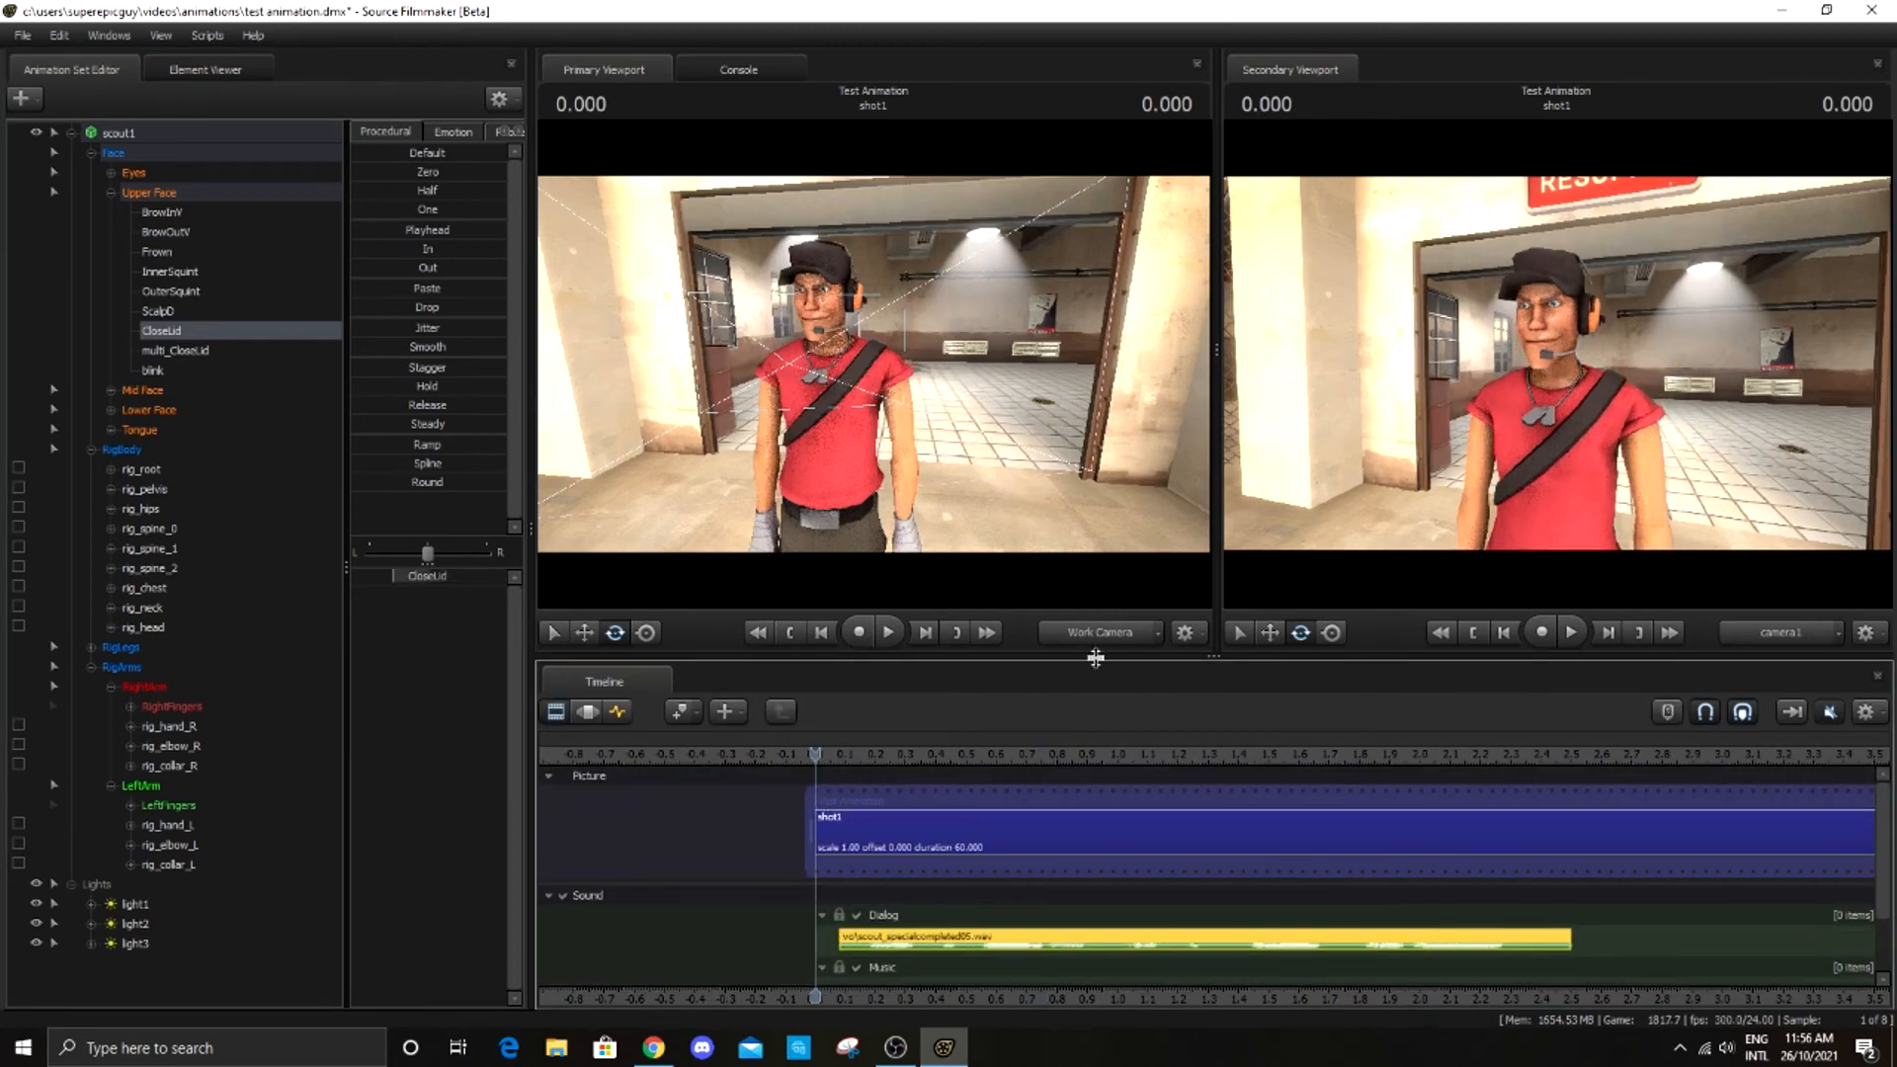
{"action": "left_click", "coordinate": [1104, 632]}
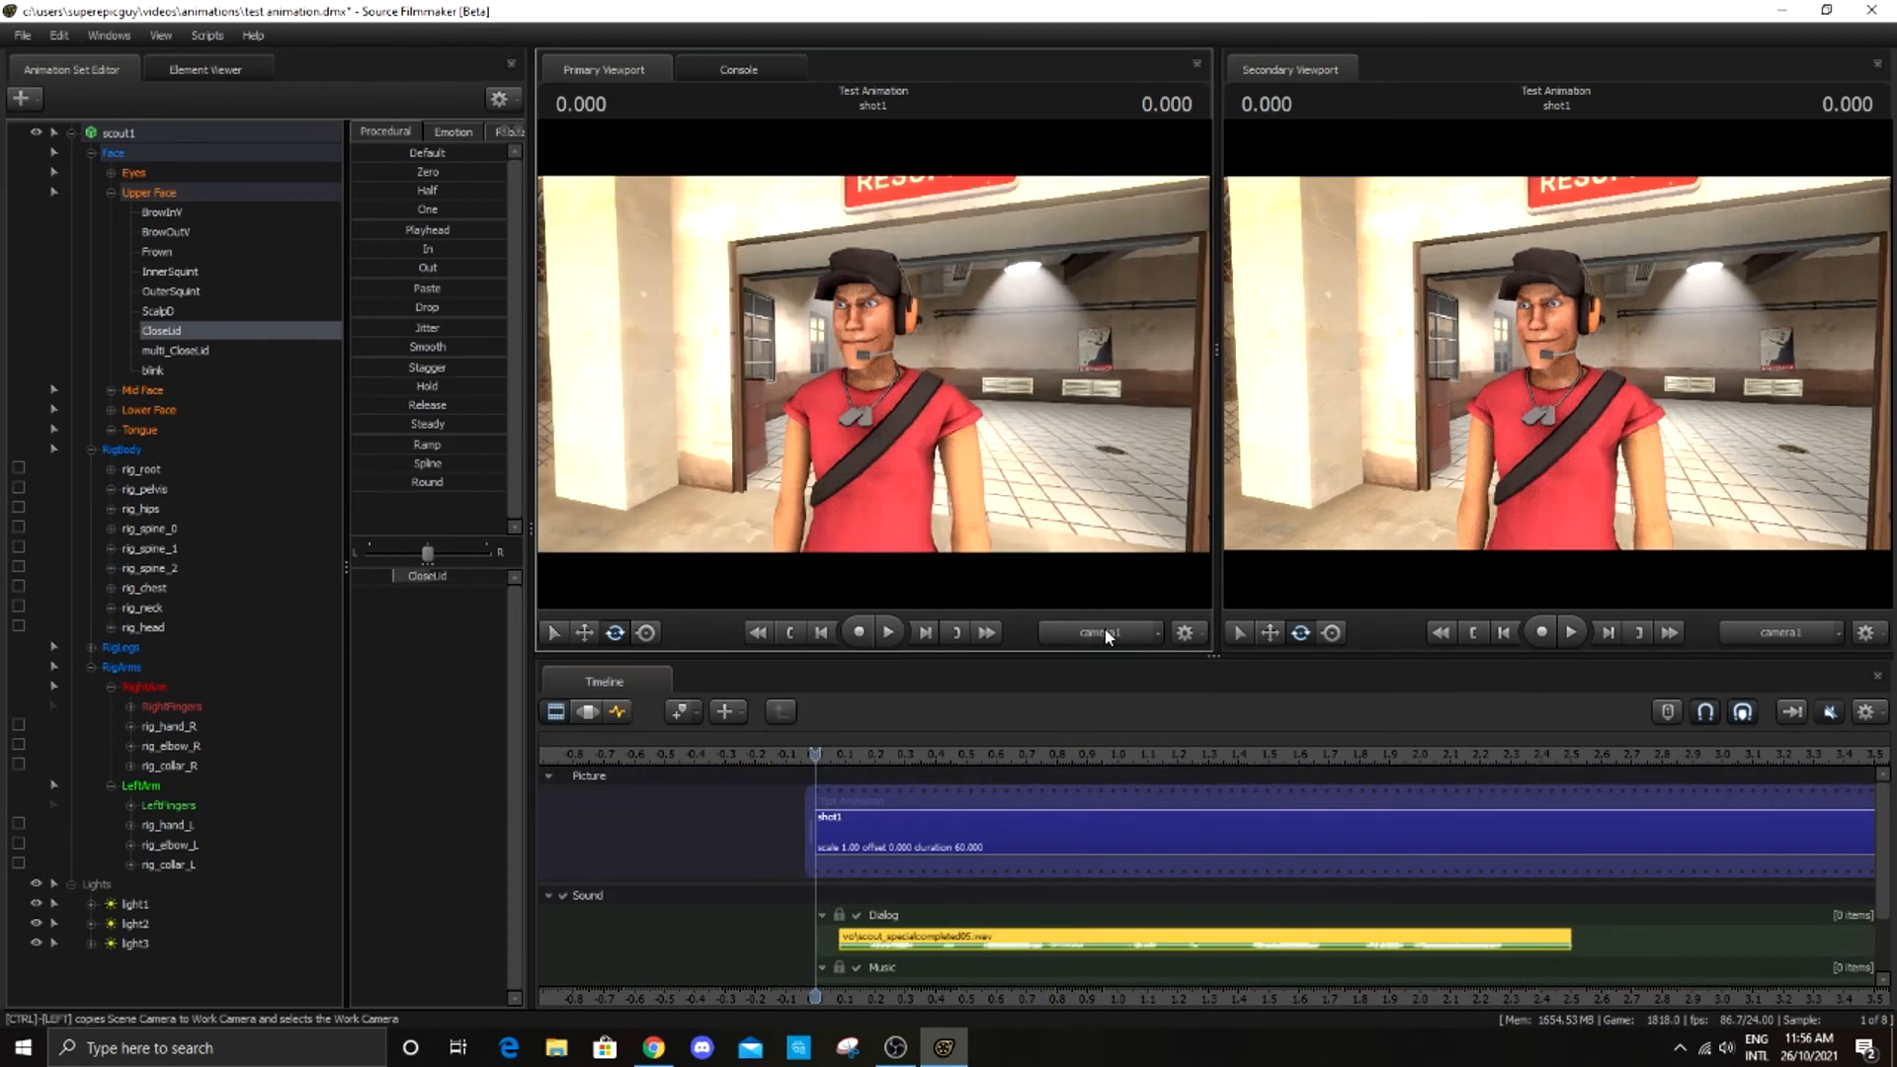
{"action": "left_click", "coordinate": [74, 133]}
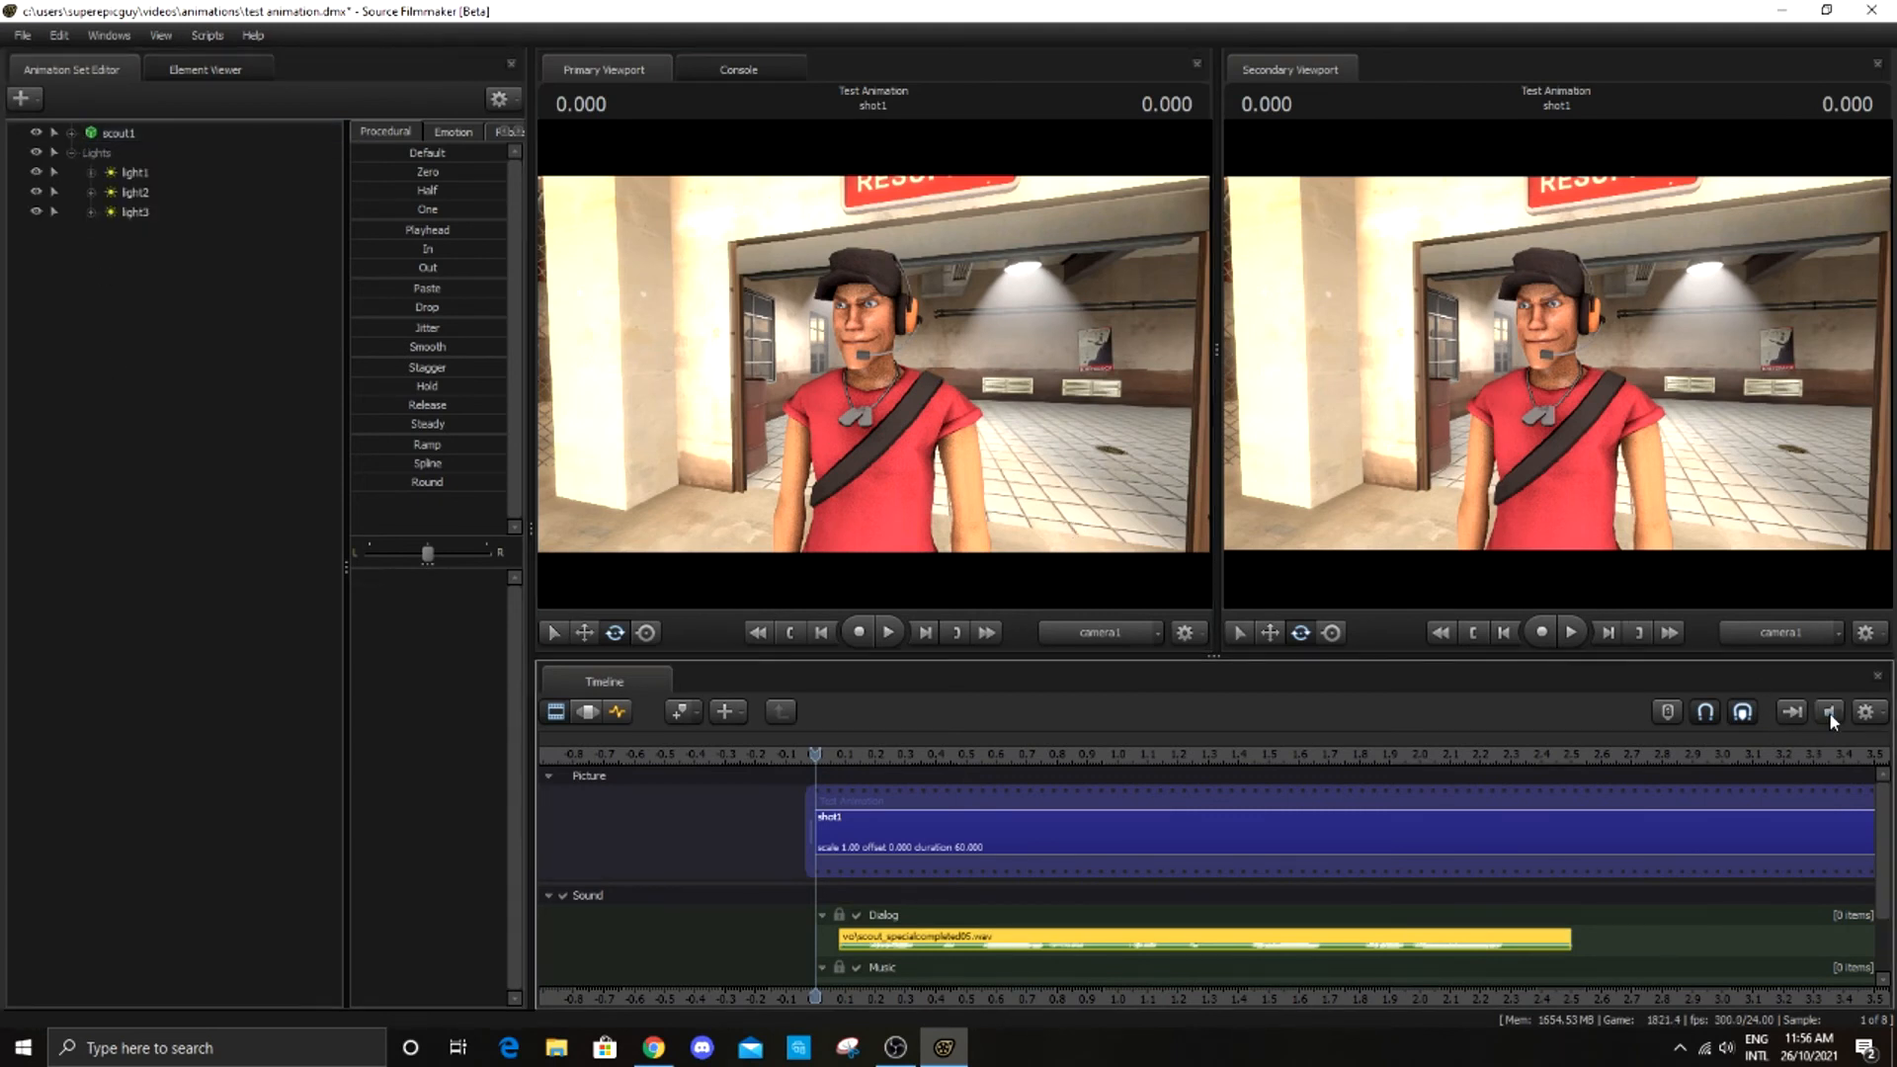
{"action": "left_click", "coordinate": [889, 633]}
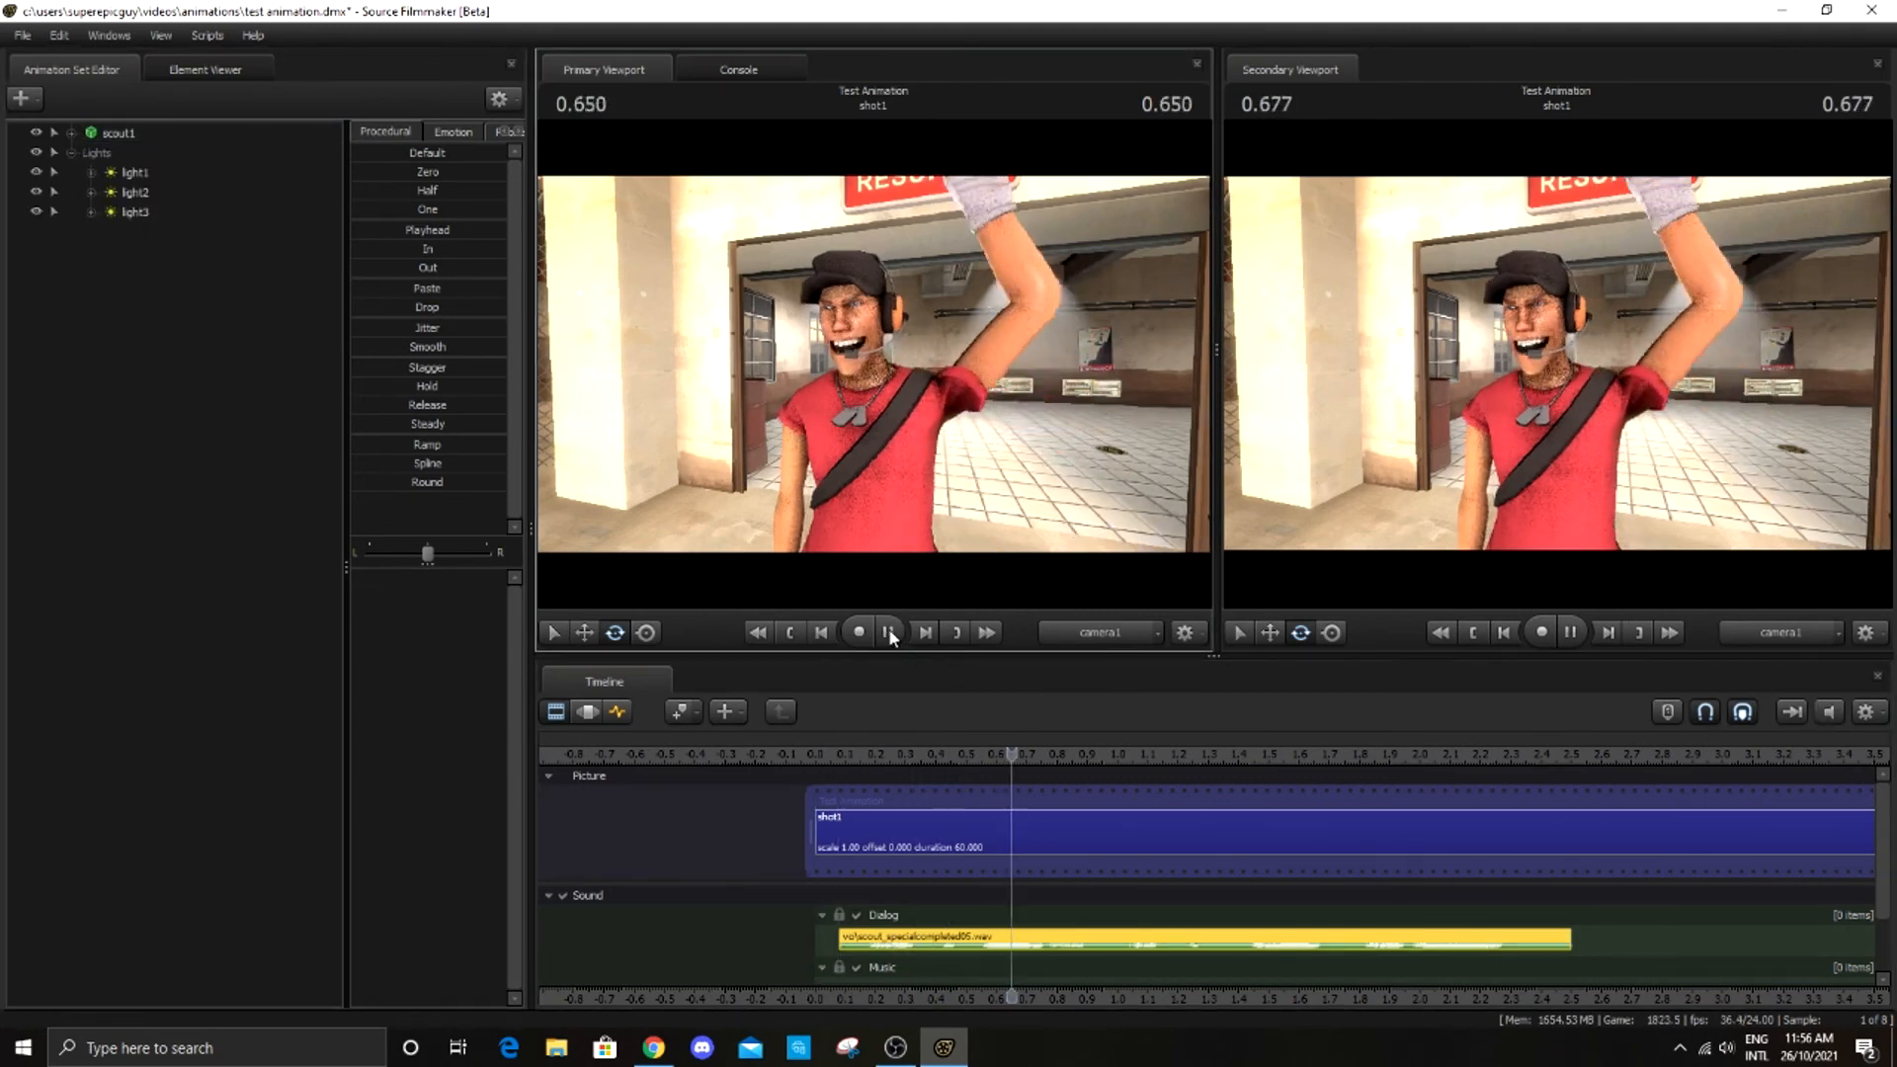
{"action": "left_click", "coordinate": [889, 634]}
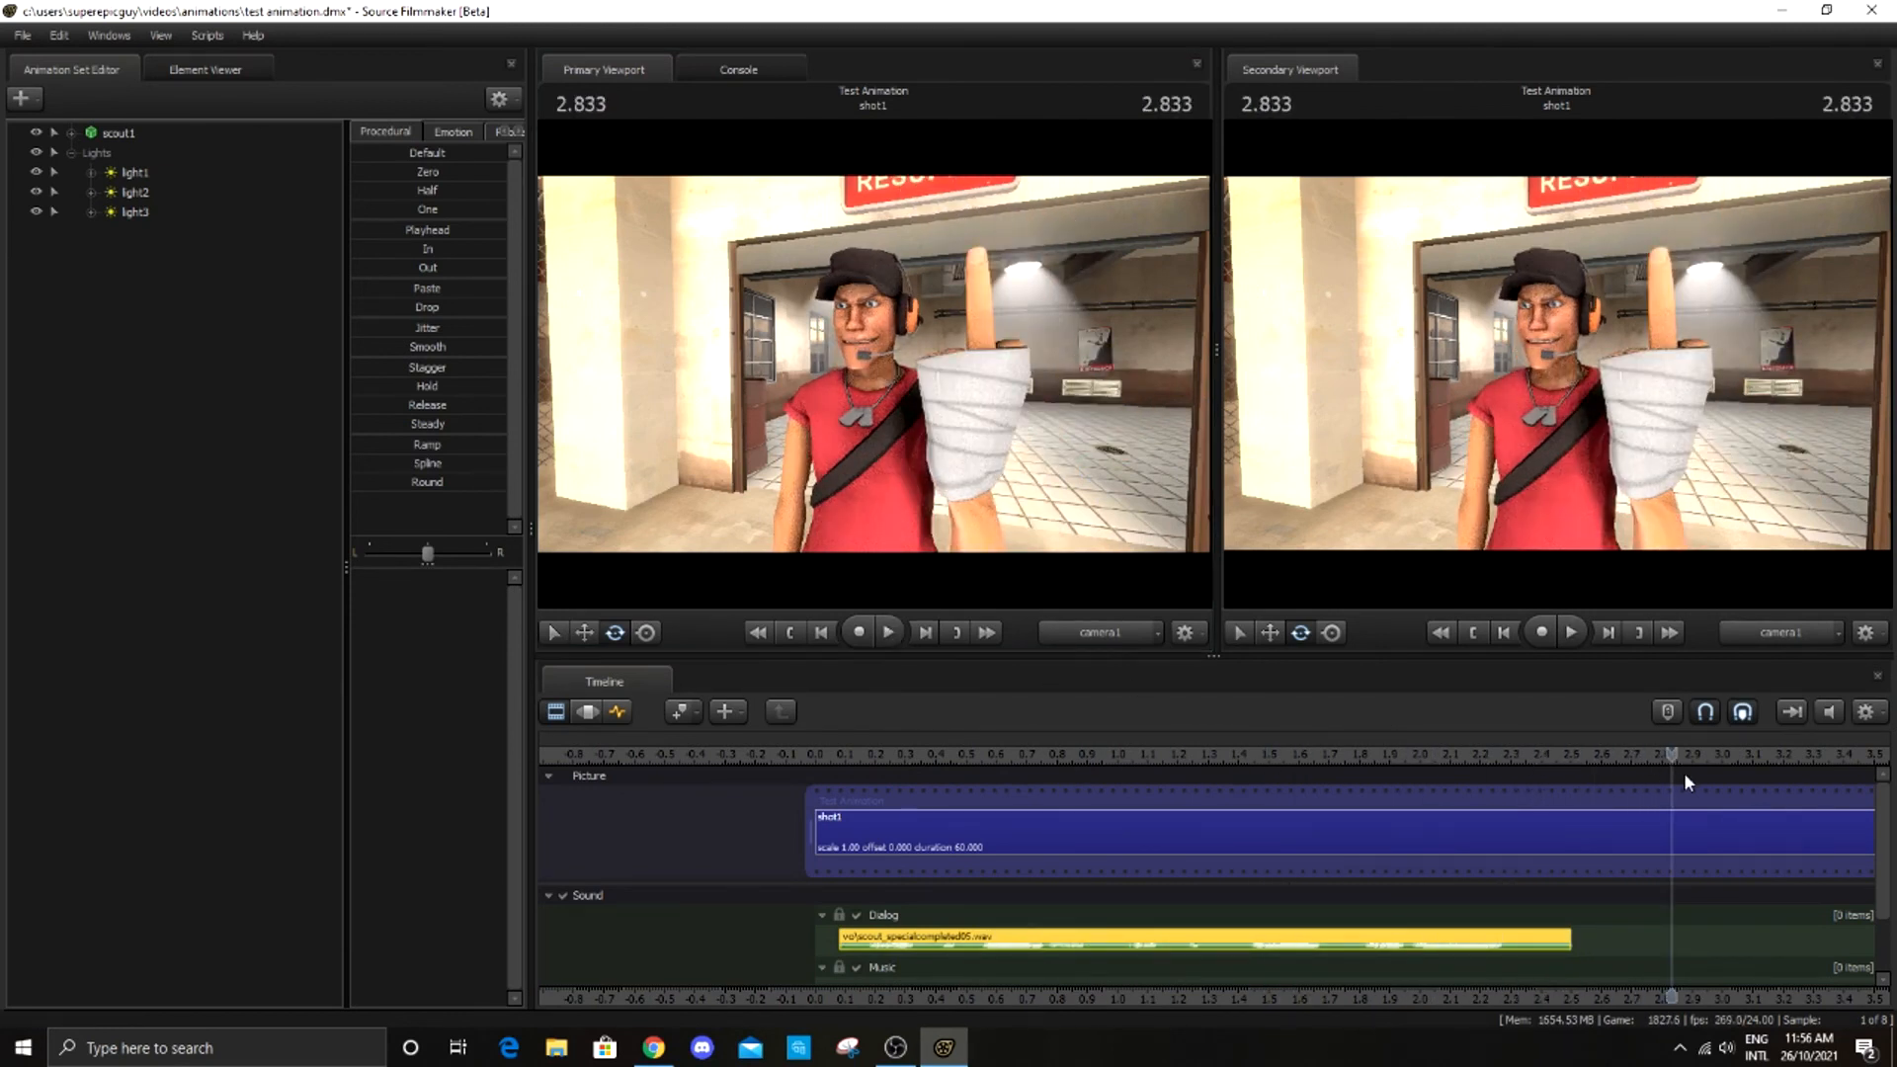
Trim the end of shot1 to the playhead at 2.708 seconds, just past the end of the dialog clip
{"action": "scroll", "coordinate": [1684, 773], "scroll_direction": "down", "scroll_amount": 1}
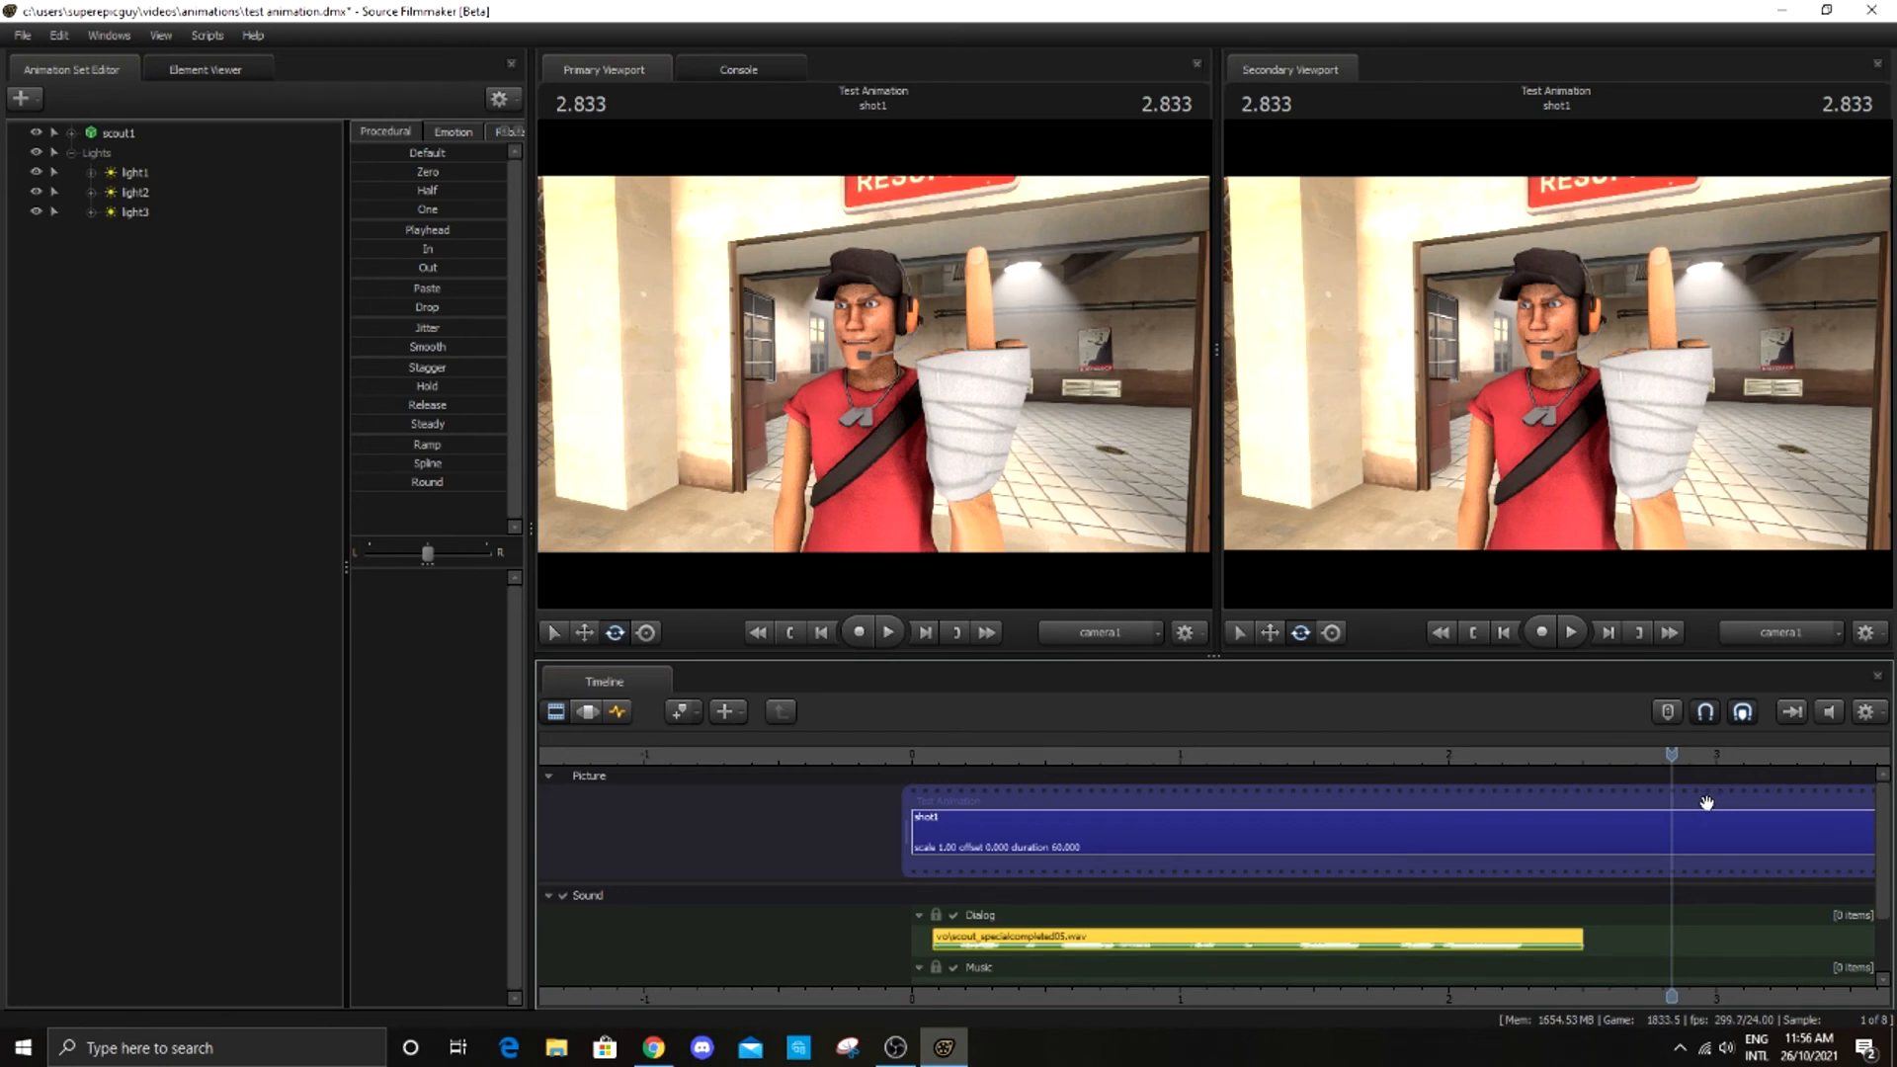
{"action": "left_click_drag", "start_coordinate": [1642, 798], "coordinate": [1250, 785]}
{"action": "scroll", "coordinate": [1300, 794], "scroll_direction": "up", "scroll_amount": 5}
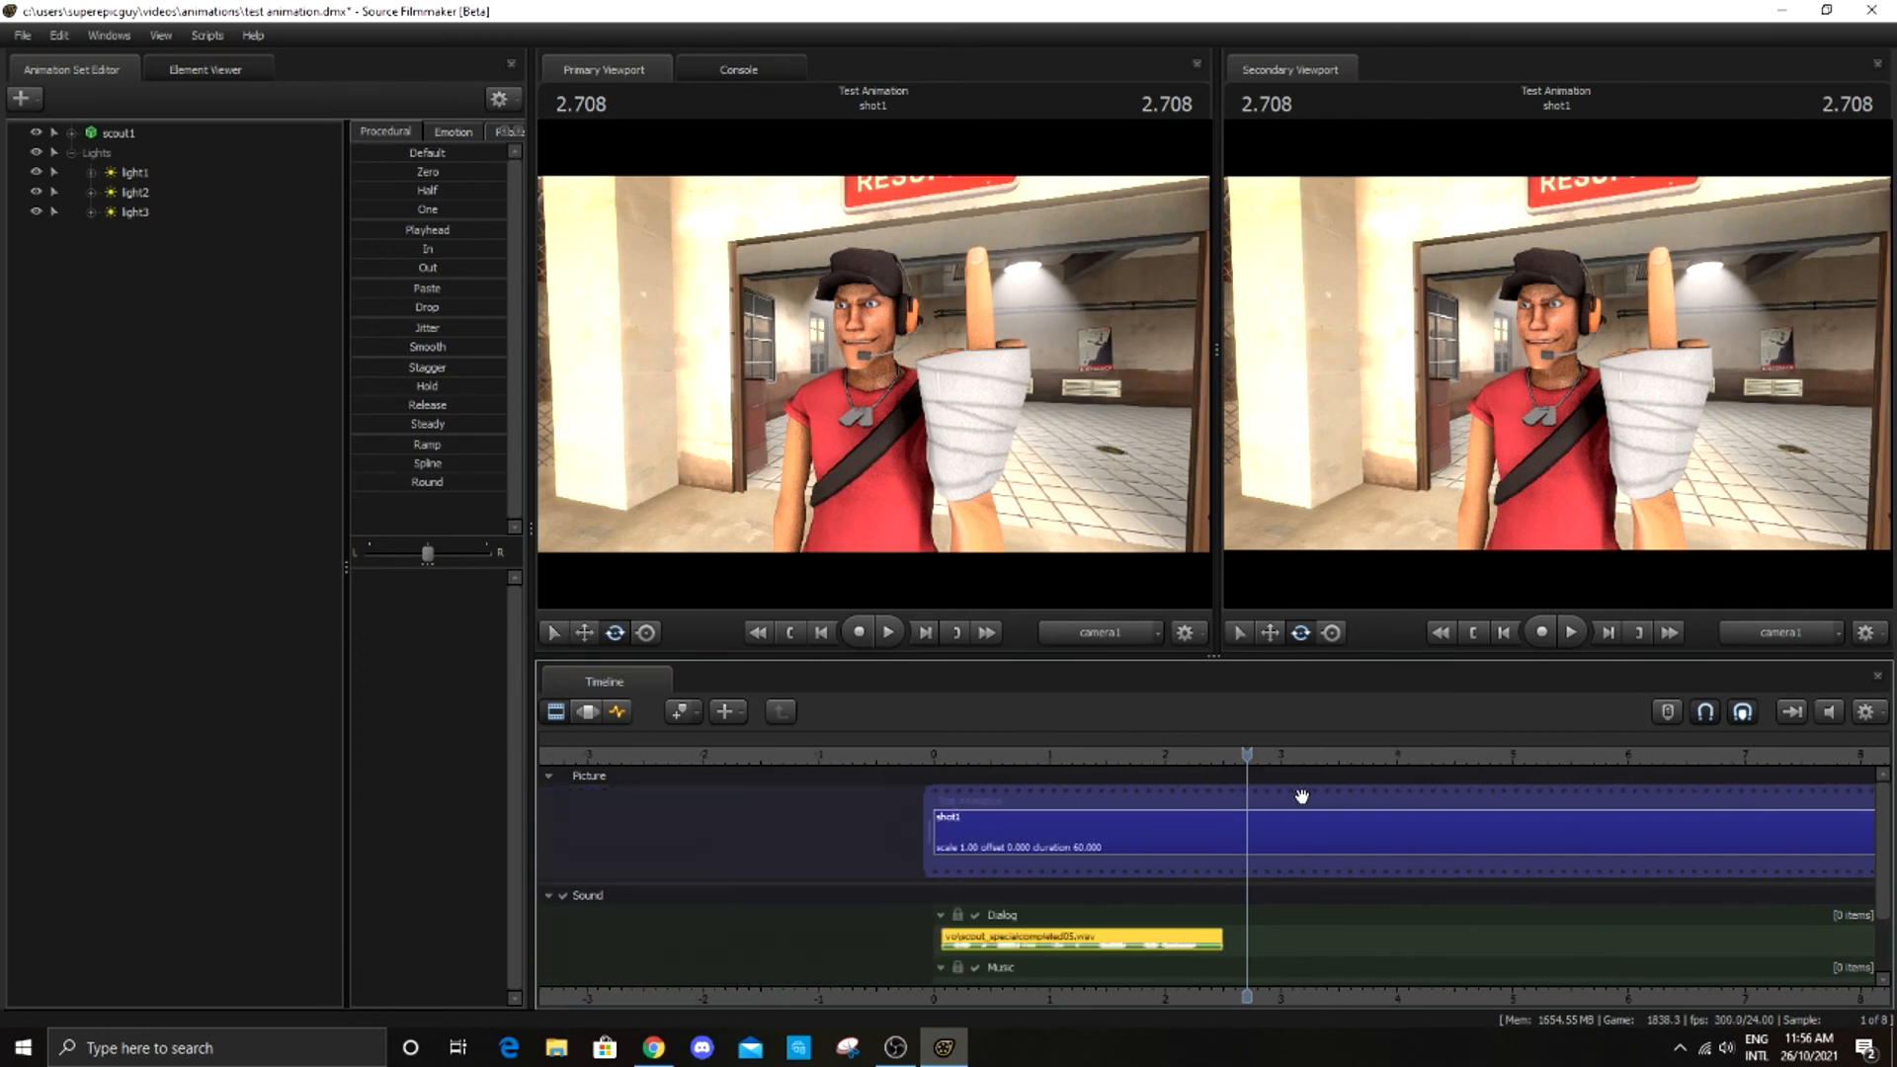
{"action": "scroll", "coordinate": [1302, 796], "scroll_direction": "down", "scroll_amount": 3}
{"action": "left_click_drag", "start_coordinate": [1667, 848], "coordinate": [1234, 844]}
{"action": "left_click_drag", "start_coordinate": [1668, 833], "coordinate": [1258, 859]}
{"action": "scroll", "coordinate": [1259, 859], "scroll_direction": "up", "scroll_amount": 3}
{"action": "scroll", "coordinate": [1258, 859], "scroll_direction": "up", "scroll_amount": 5}
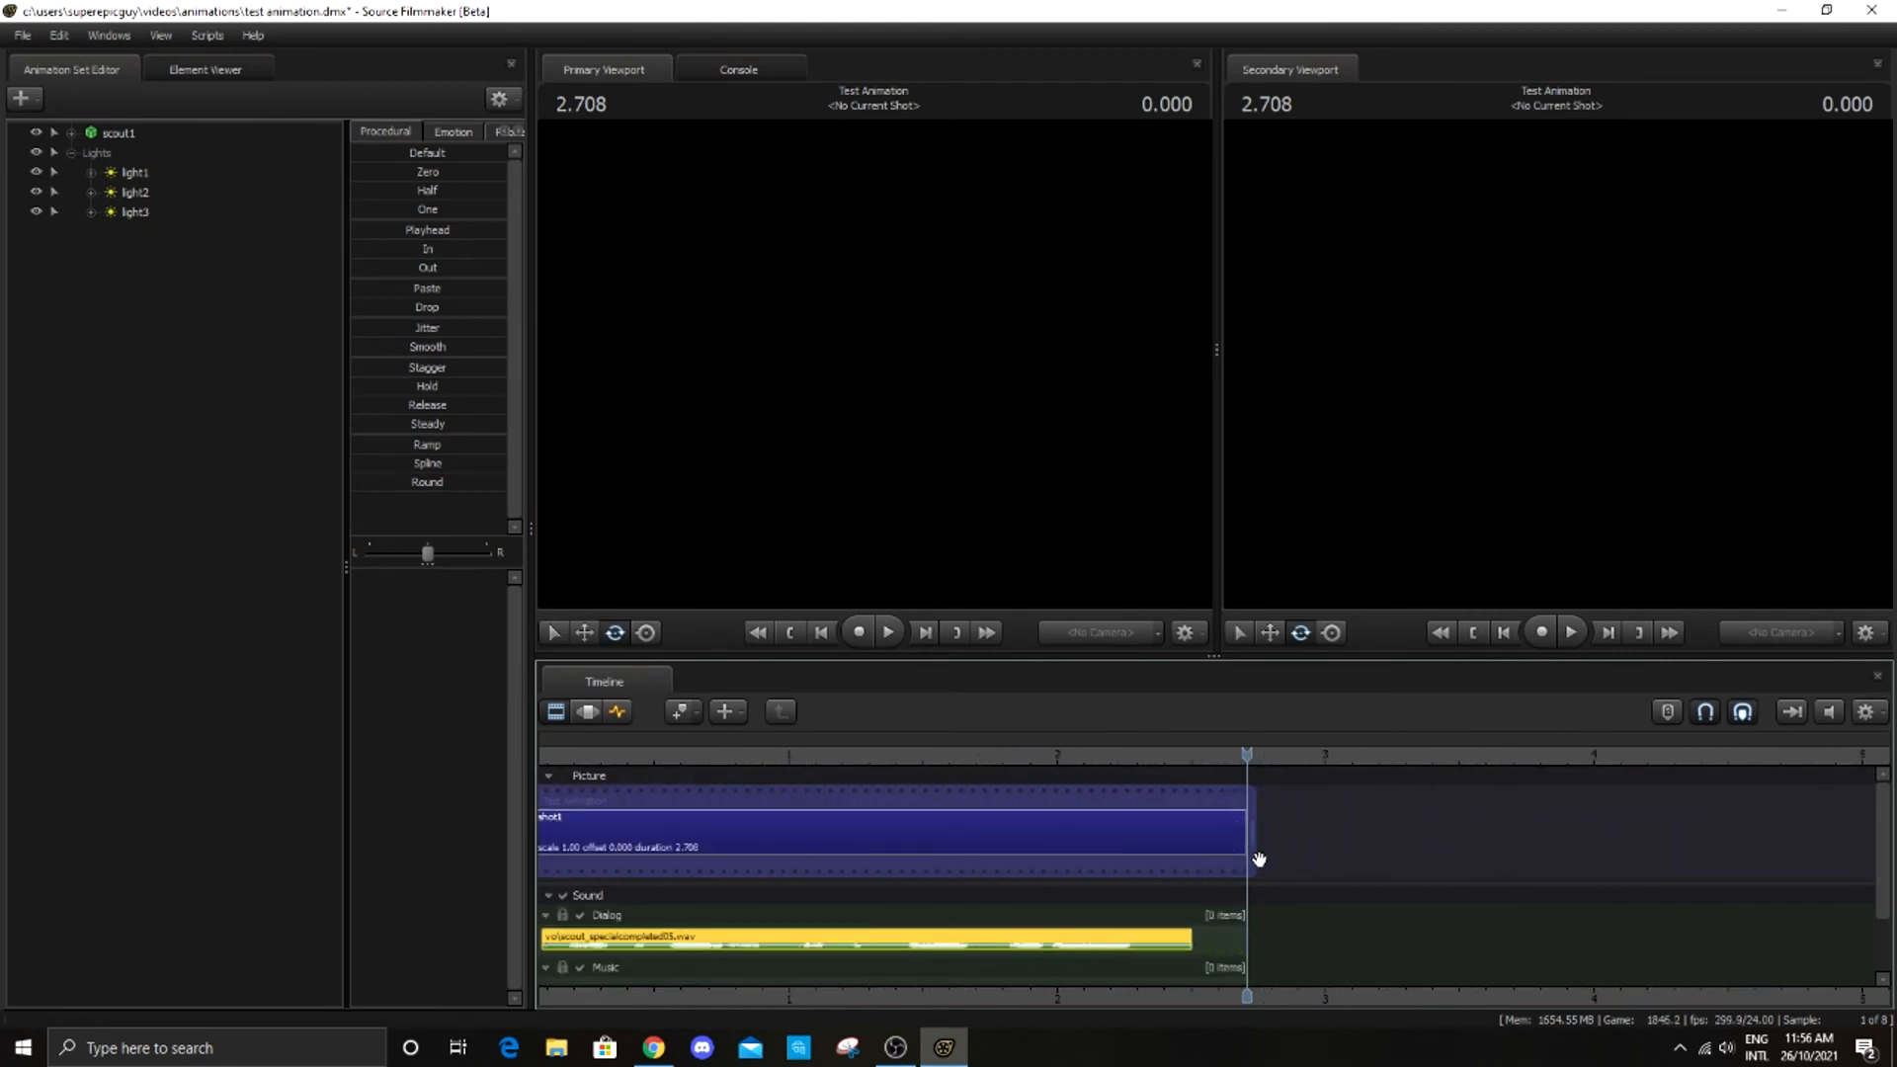
Return the playhead to the start of shot1 at 0.000 seconds
{"action": "left_click_drag", "start_coordinate": [1224, 762], "coordinate": [936, 802]}
{"action": "middle_click_drag", "start_coordinate": [949, 803], "coordinate": [1126, 803]}
{"action": "left_click_drag", "start_coordinate": [933, 754], "coordinate": [688, 754]}
{"action": "scroll", "coordinate": [934, 796], "scroll_direction": "up", "scroll_amount": 2}
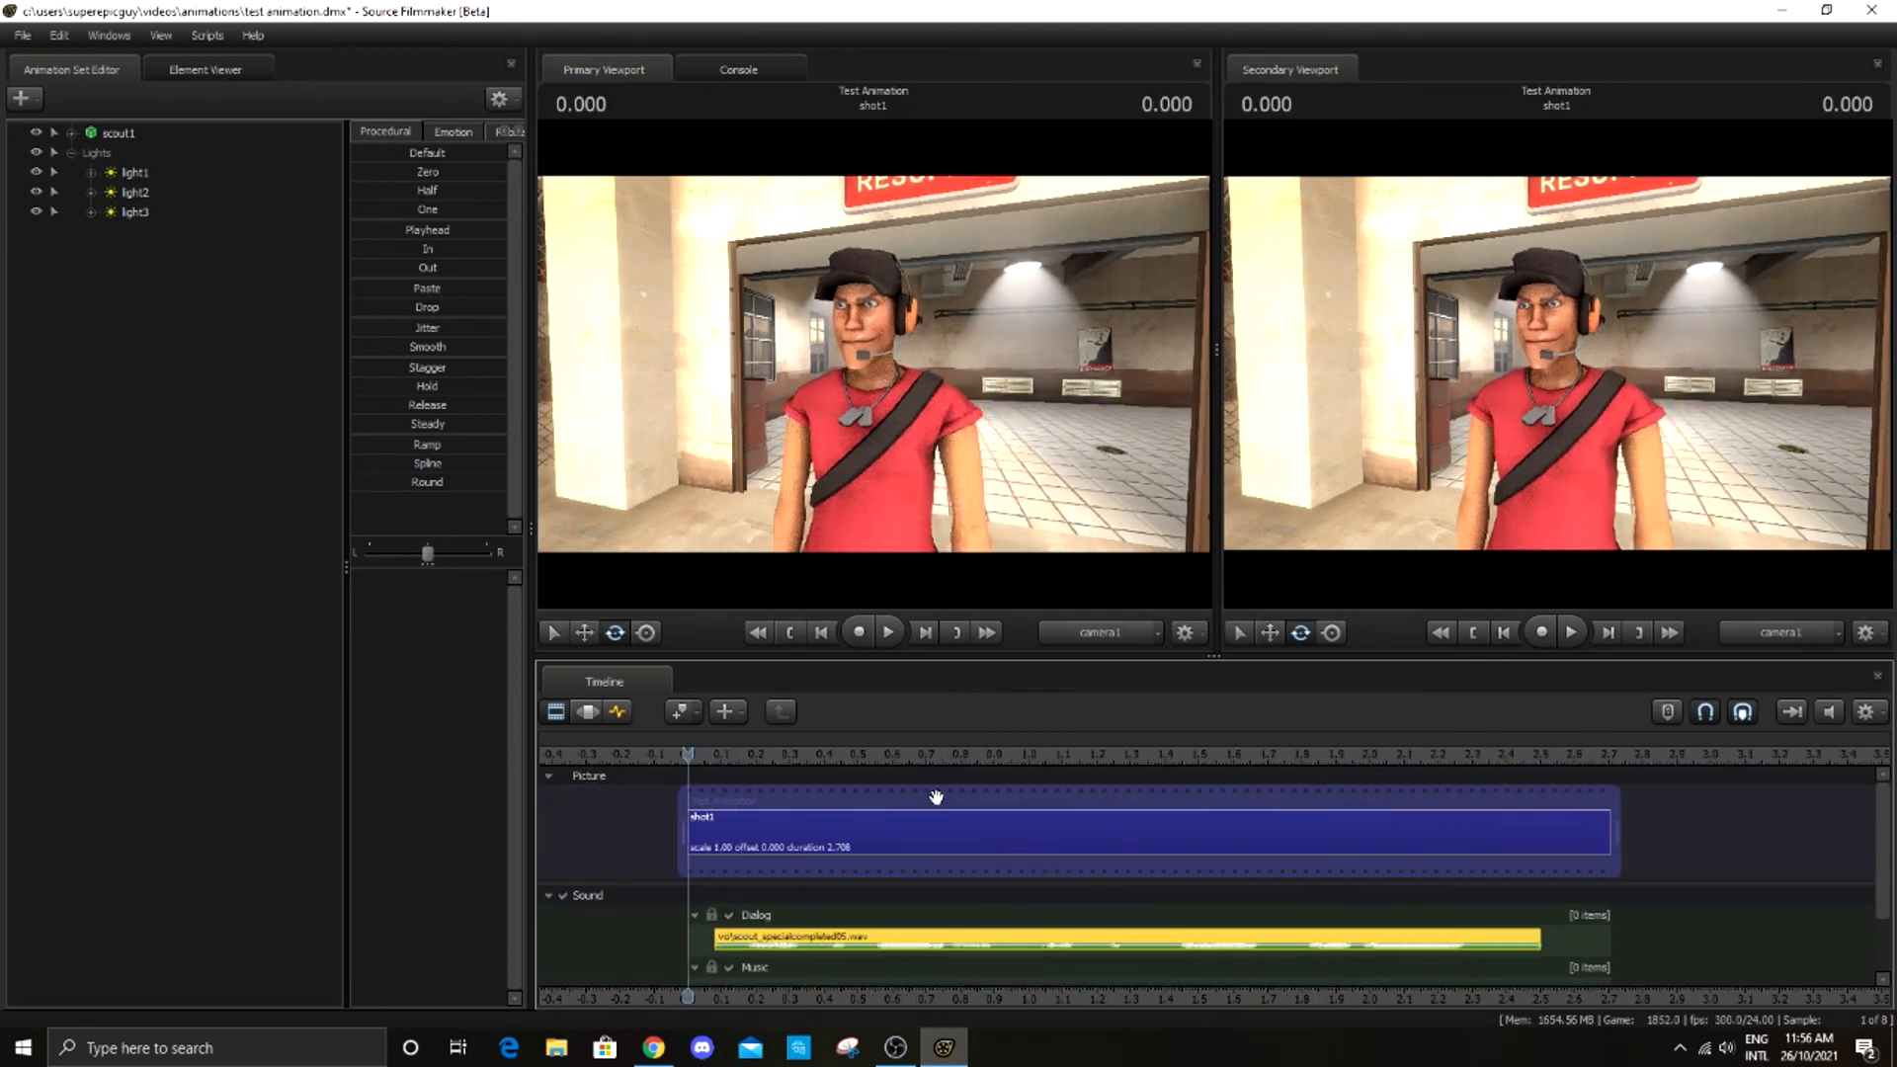
In the primary viewport's progressive refinement settings, override the samples to 128 for depth of field and 64 for motion blur
{"action": "right_click", "coordinate": [894, 307]}
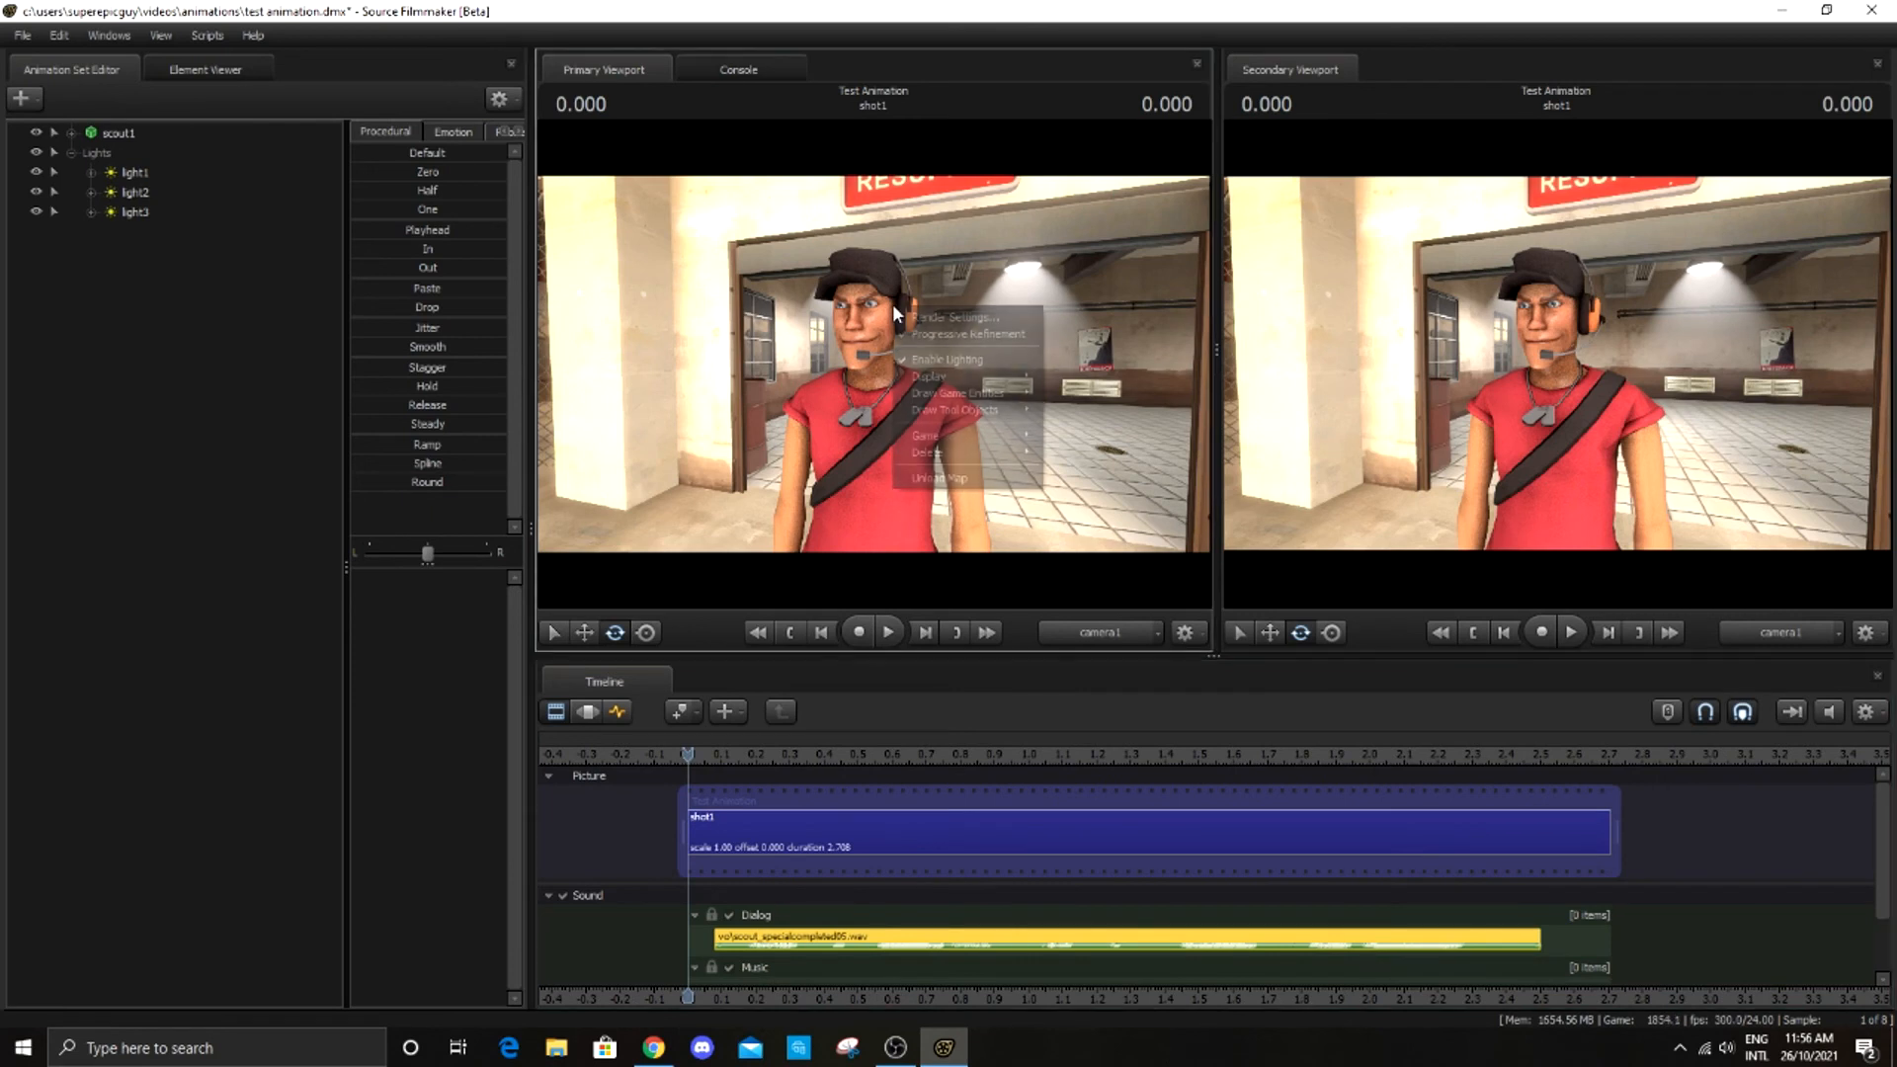
{"action": "left_click", "coordinate": [955, 318]}
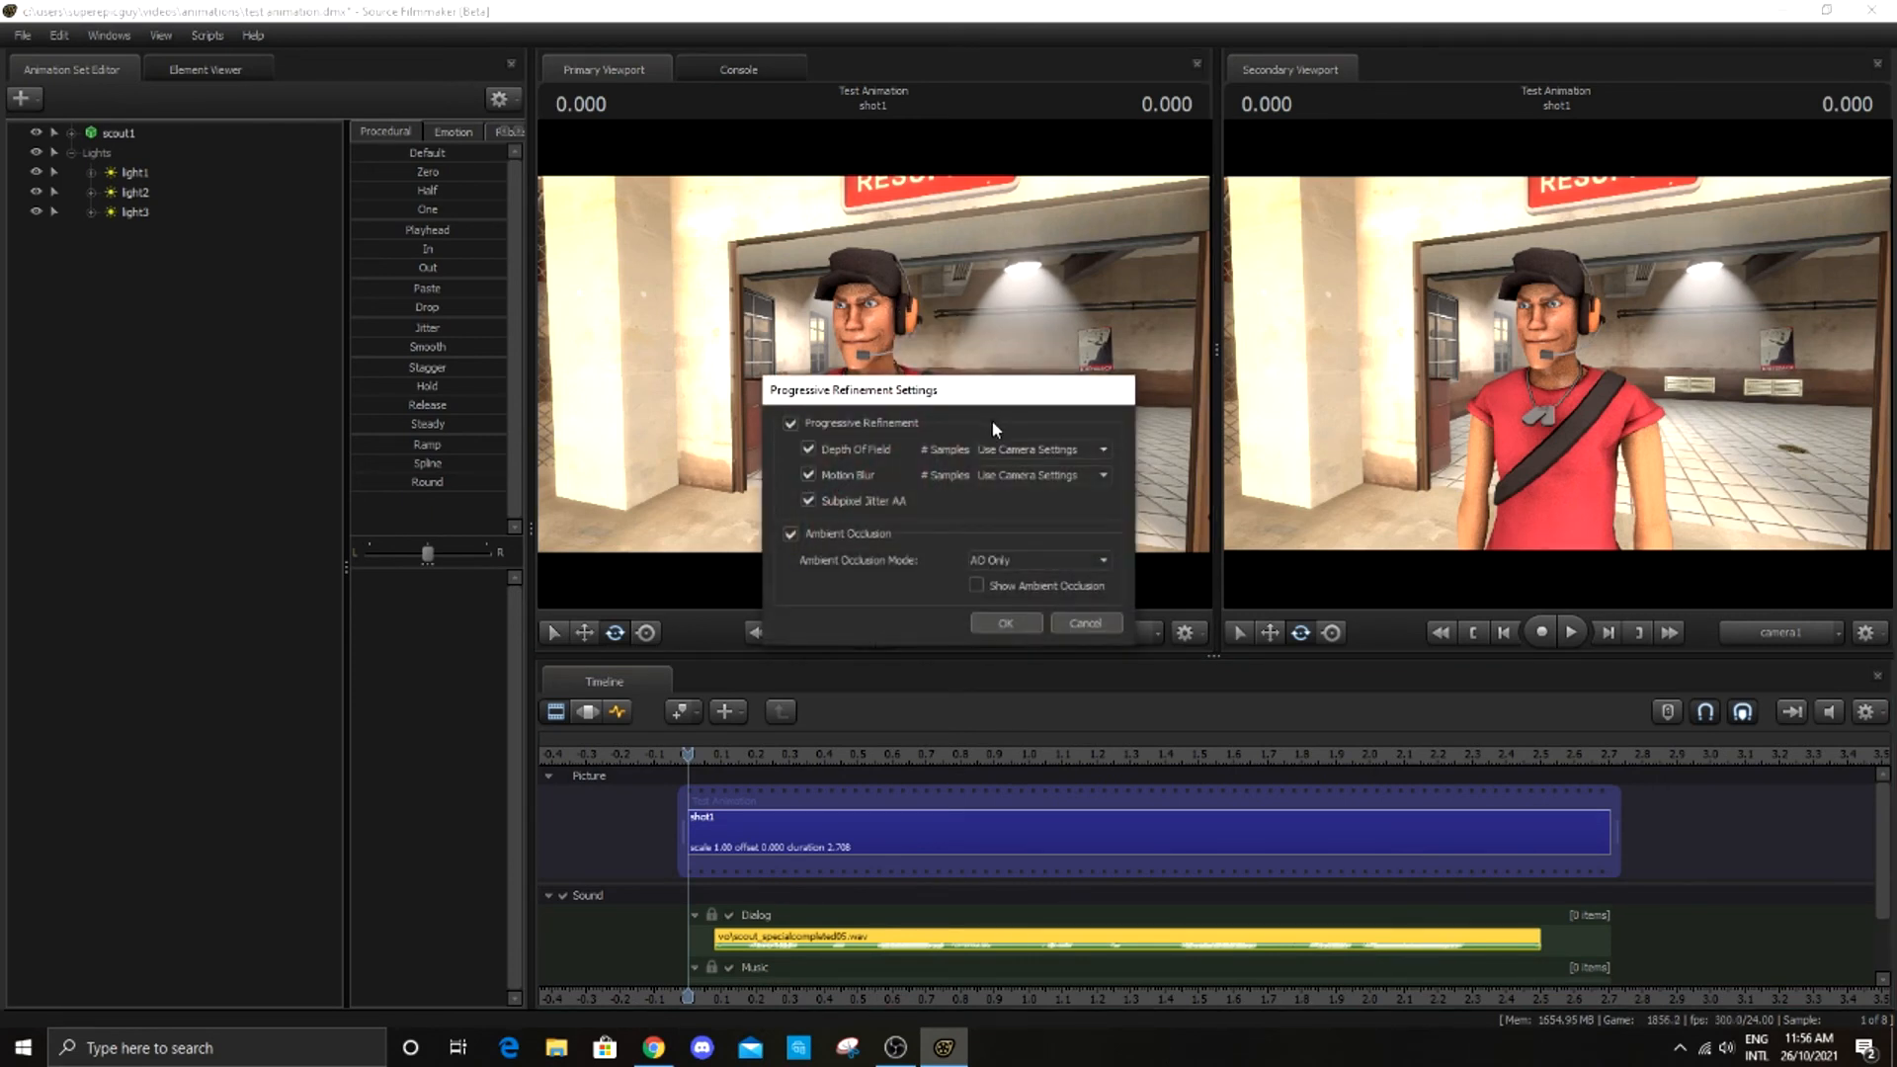
{"action": "left_click", "coordinate": [1077, 447]}
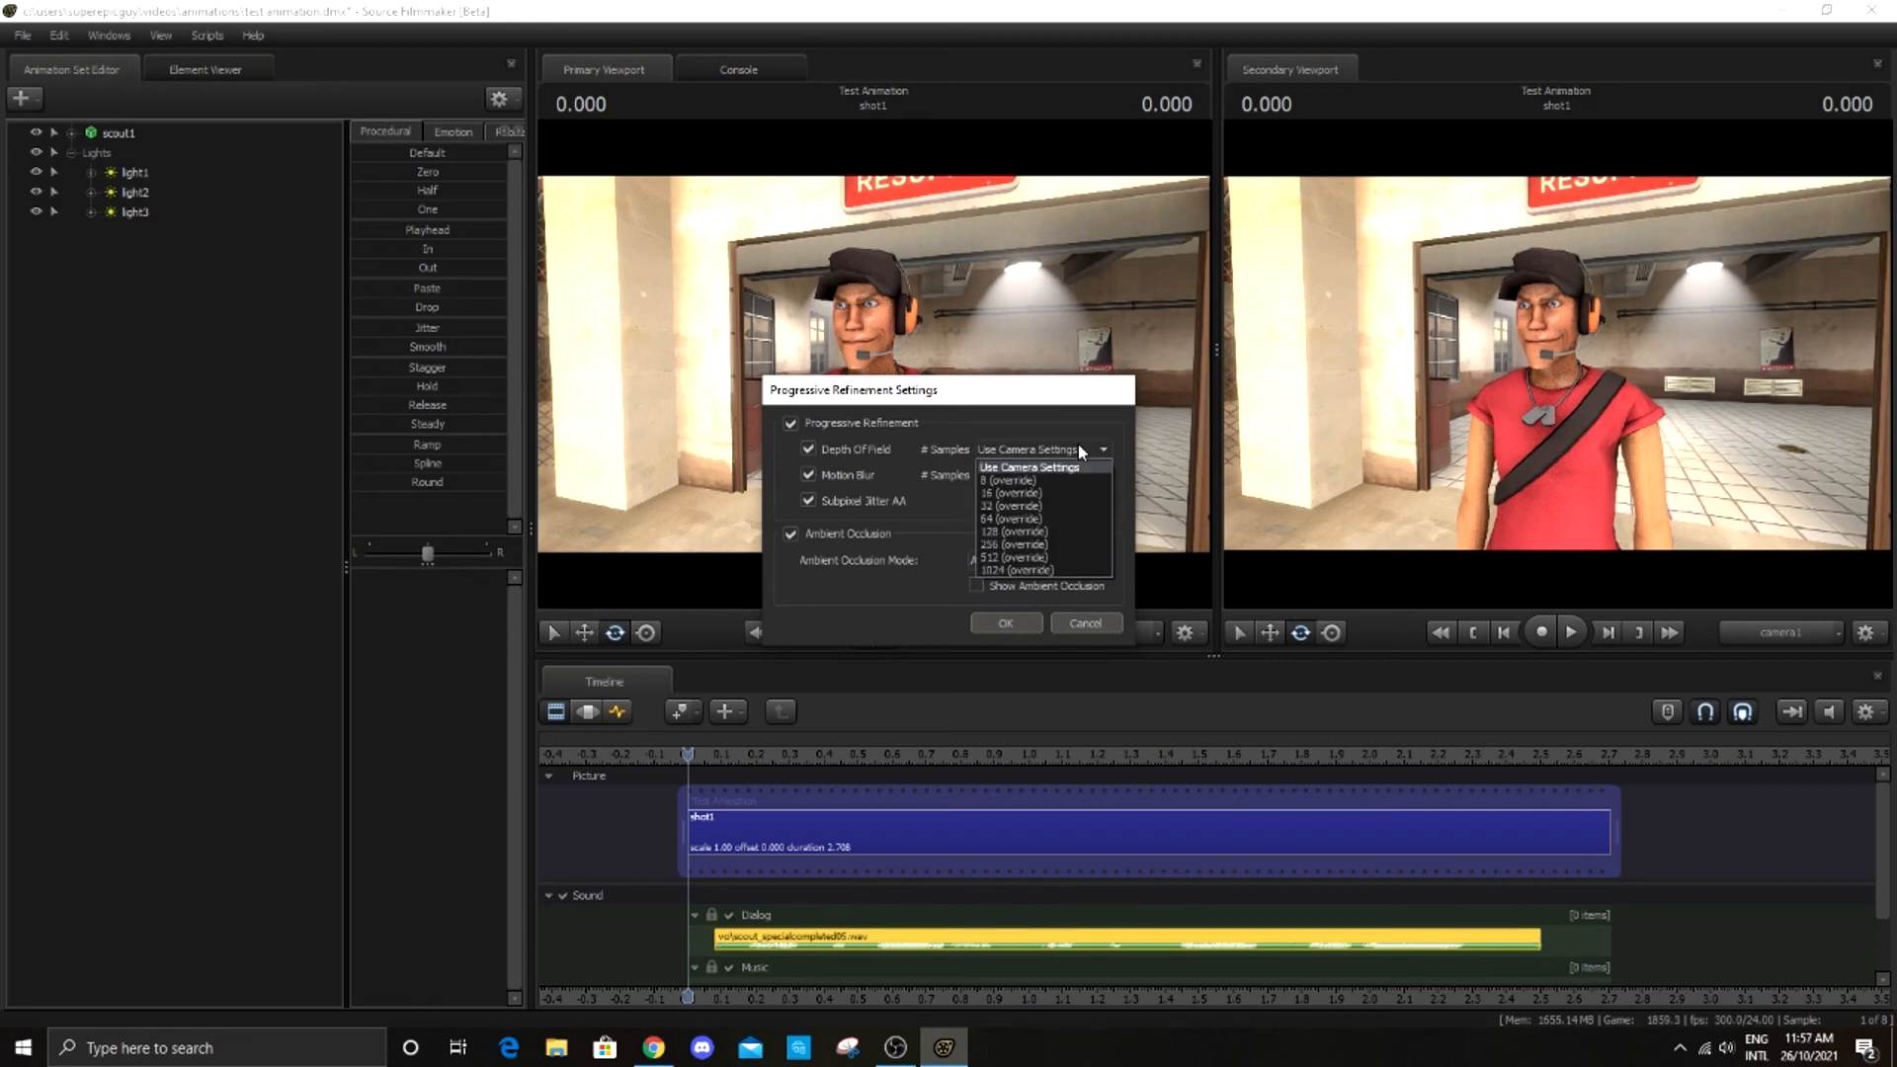
{"action": "left_click", "coordinate": [1061, 529]}
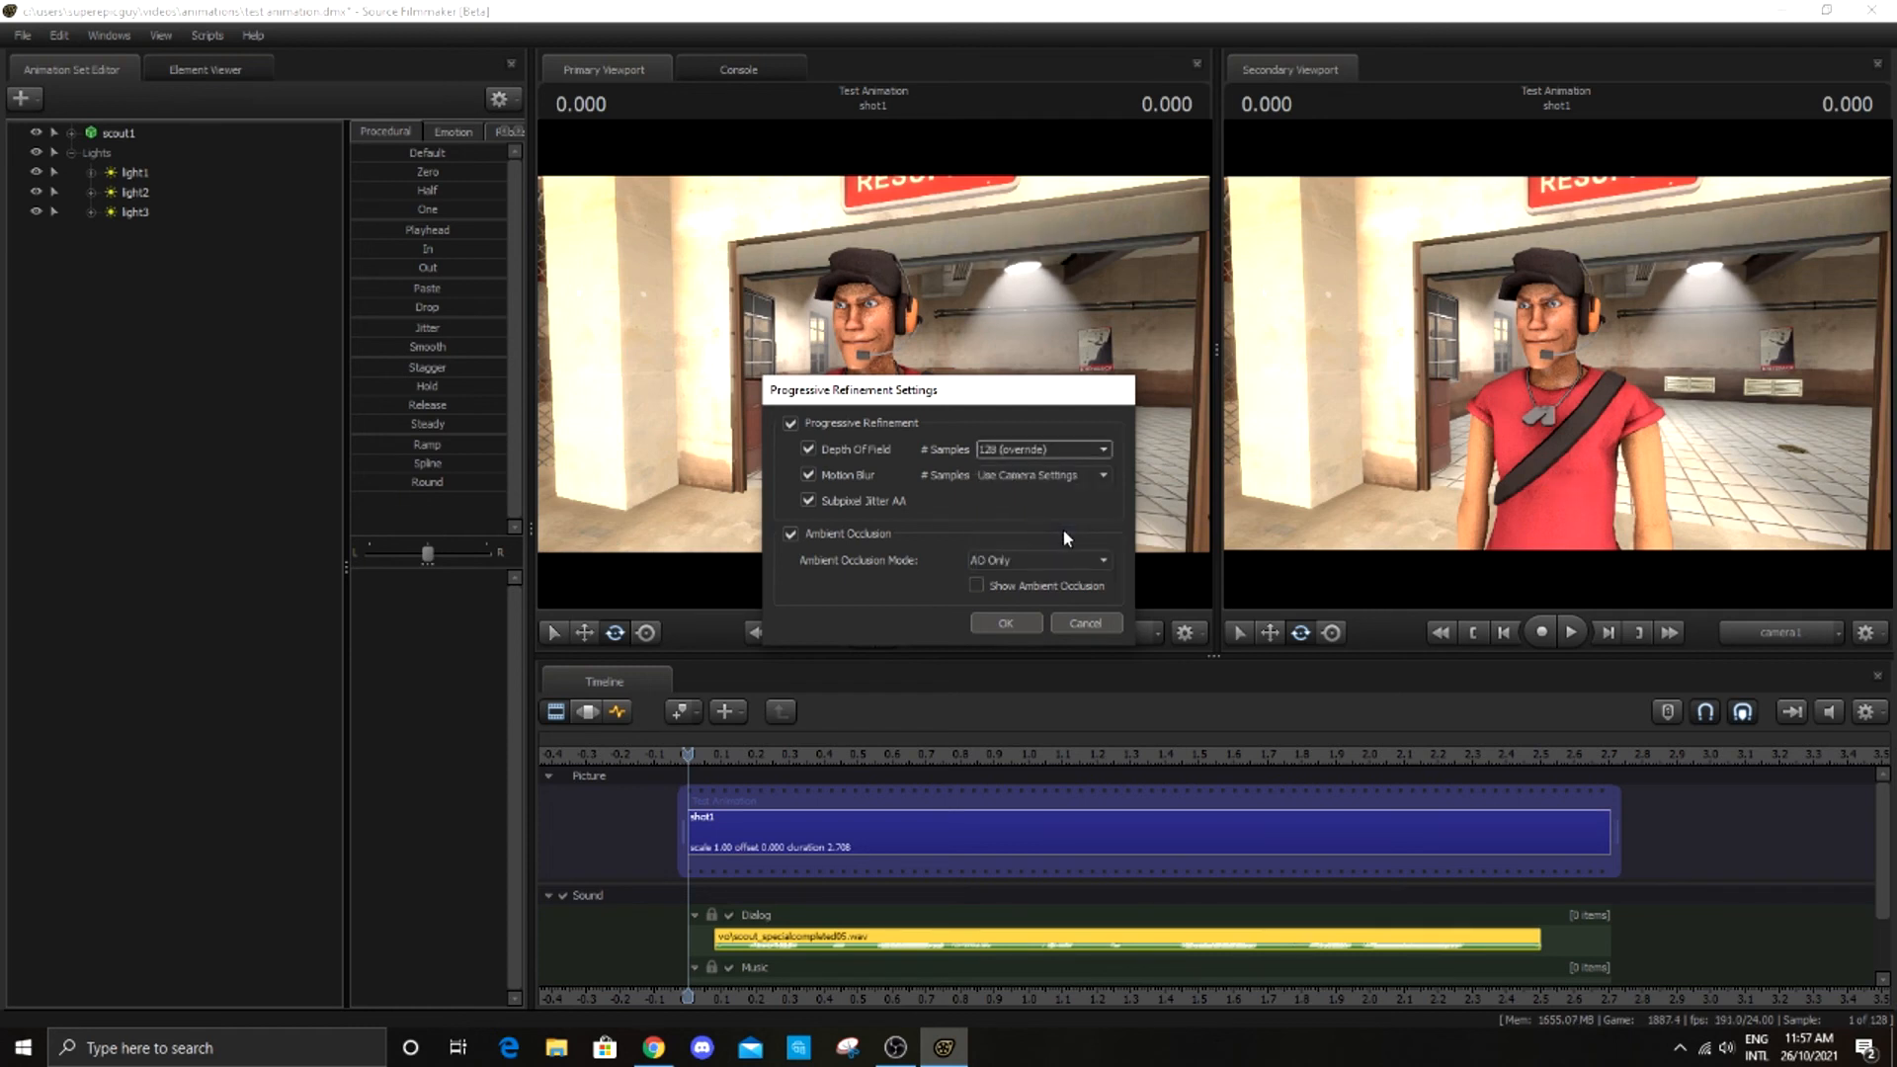
{"action": "left_click", "coordinate": [1063, 476]}
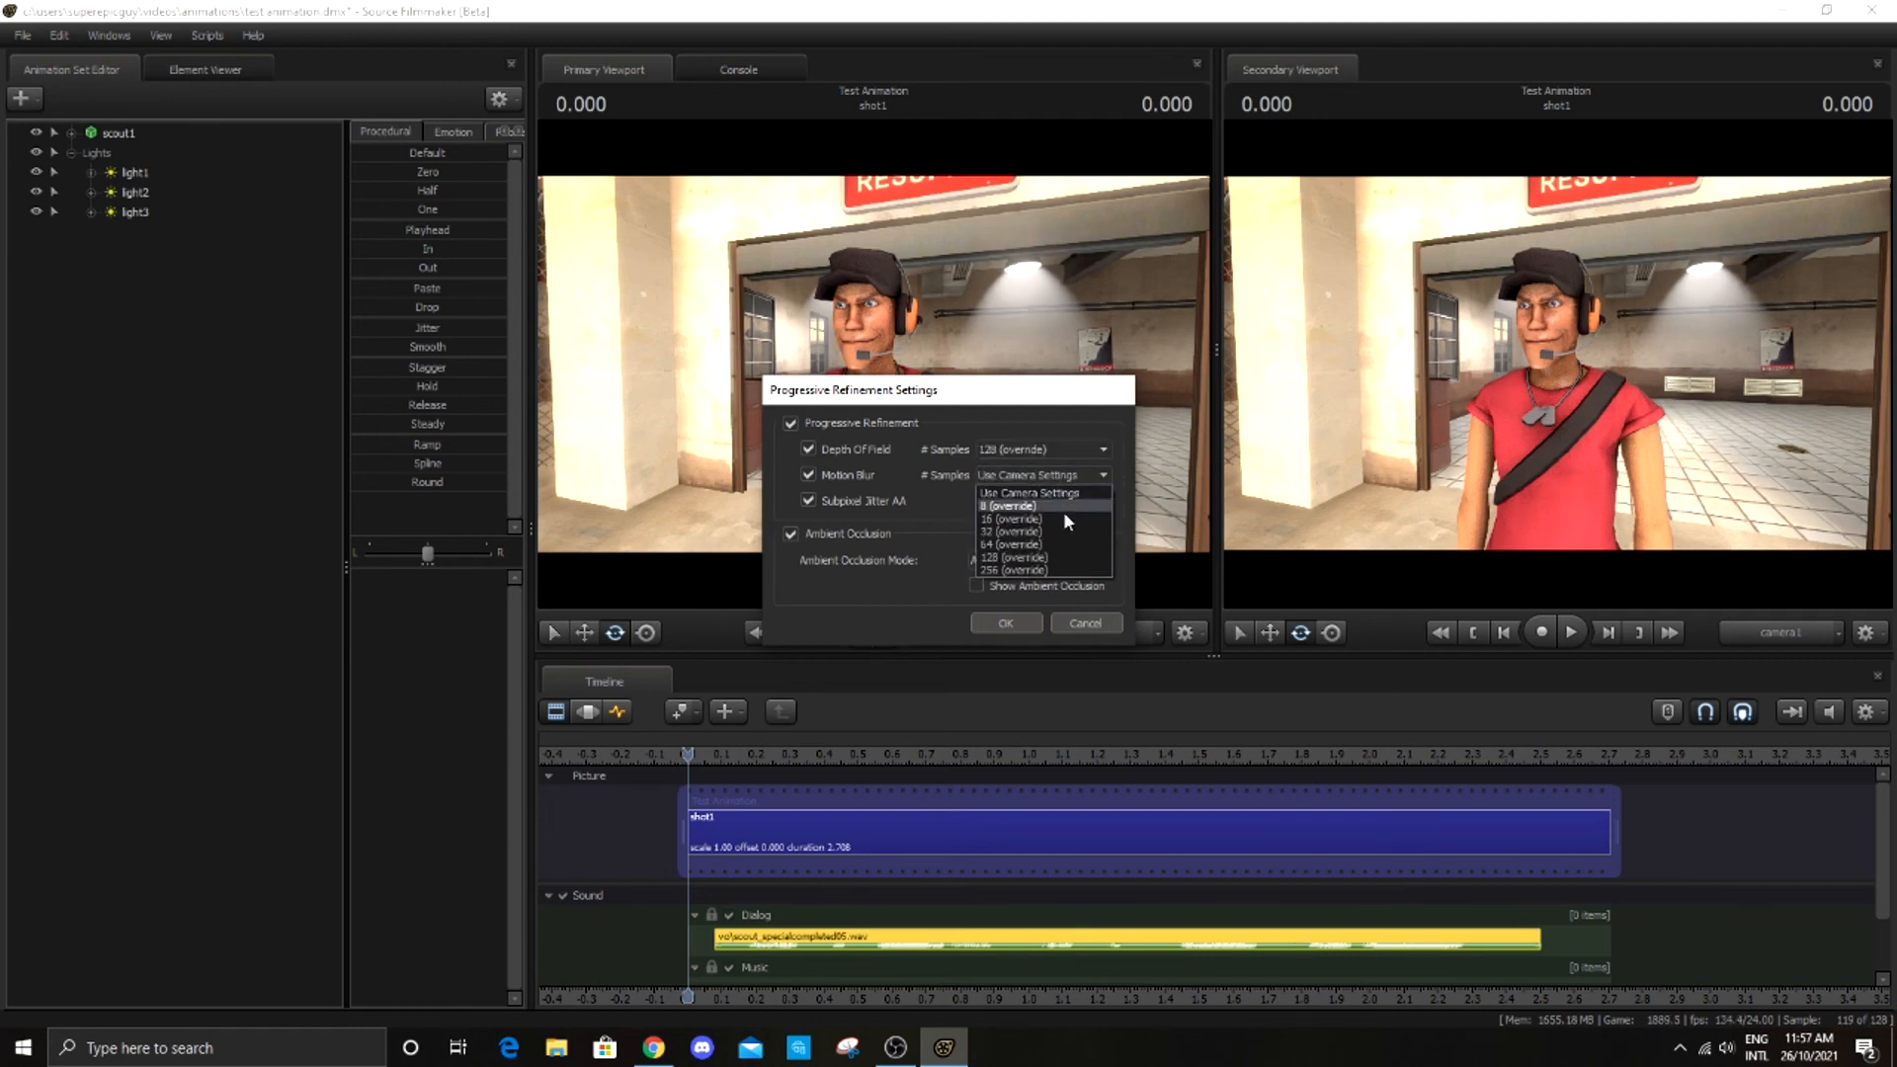
{"action": "left_click", "coordinate": [1063, 541]}
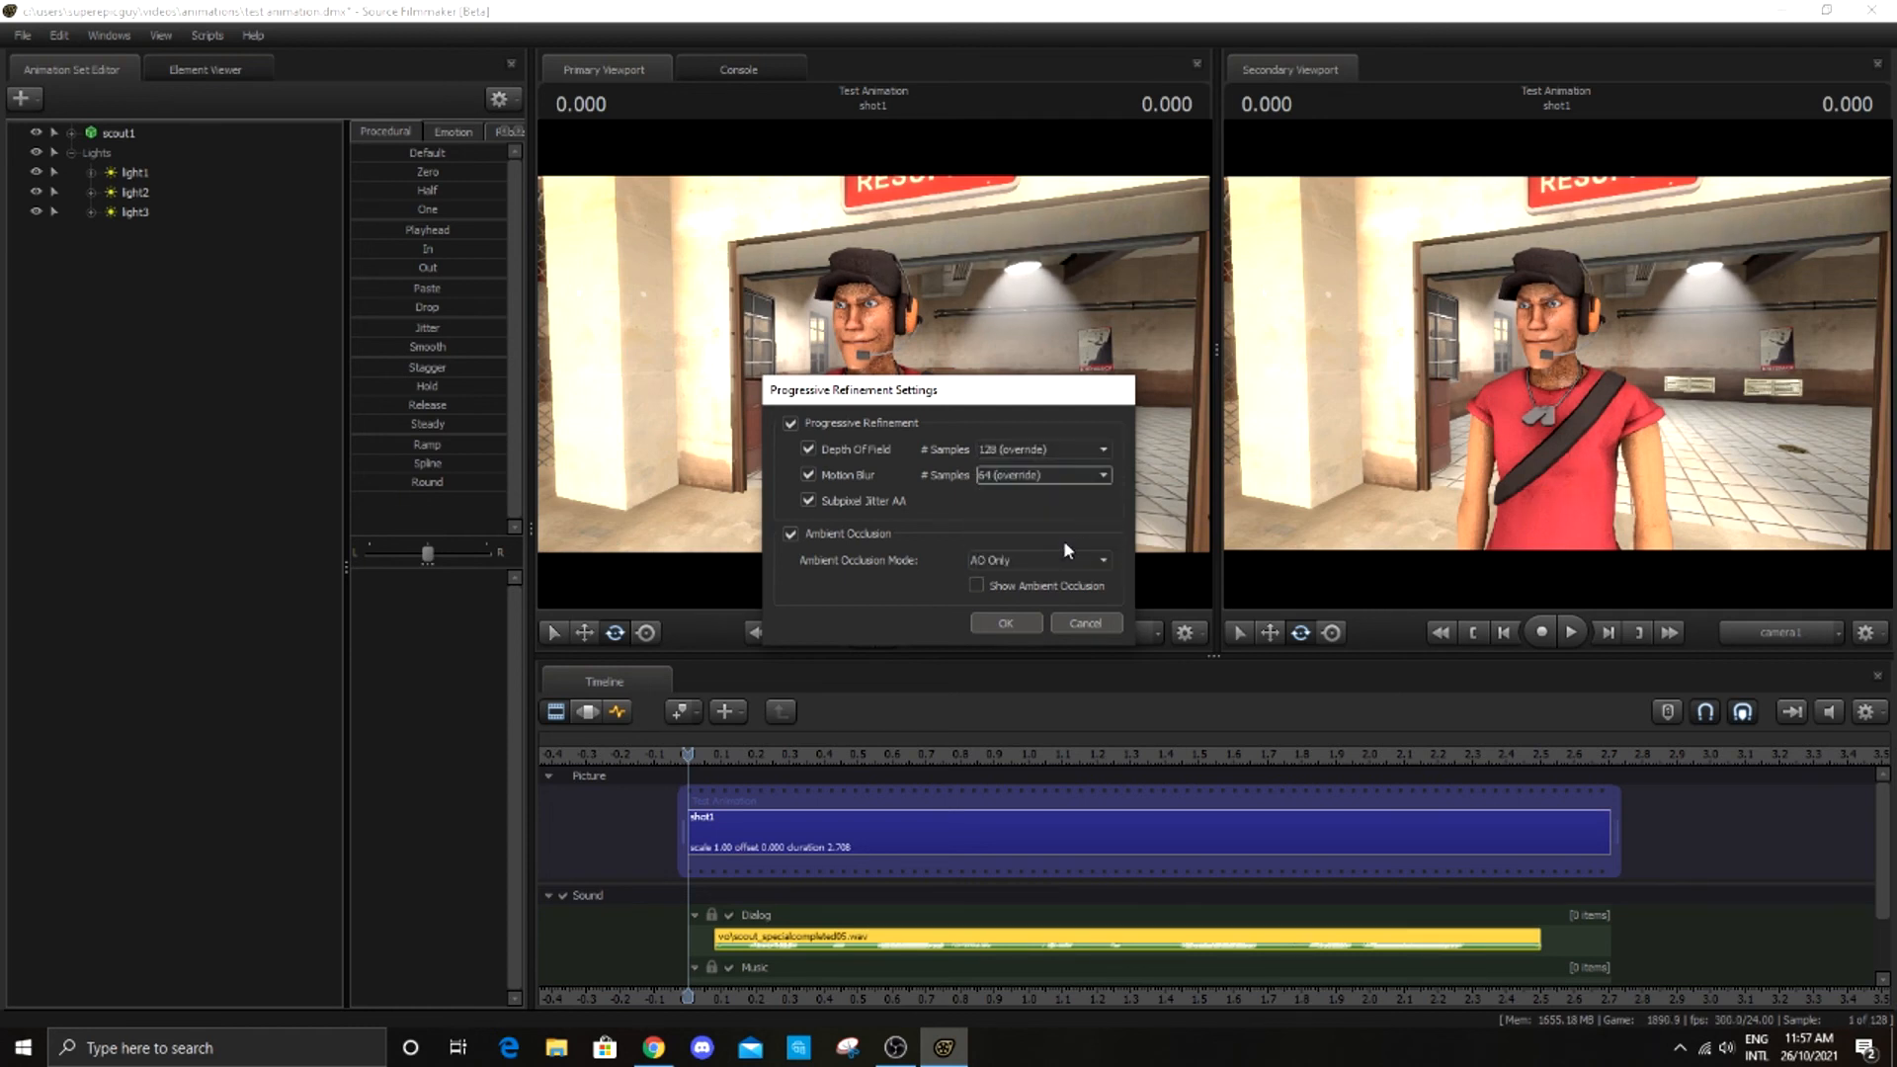
{"action": "left_click", "coordinate": [1006, 622]}
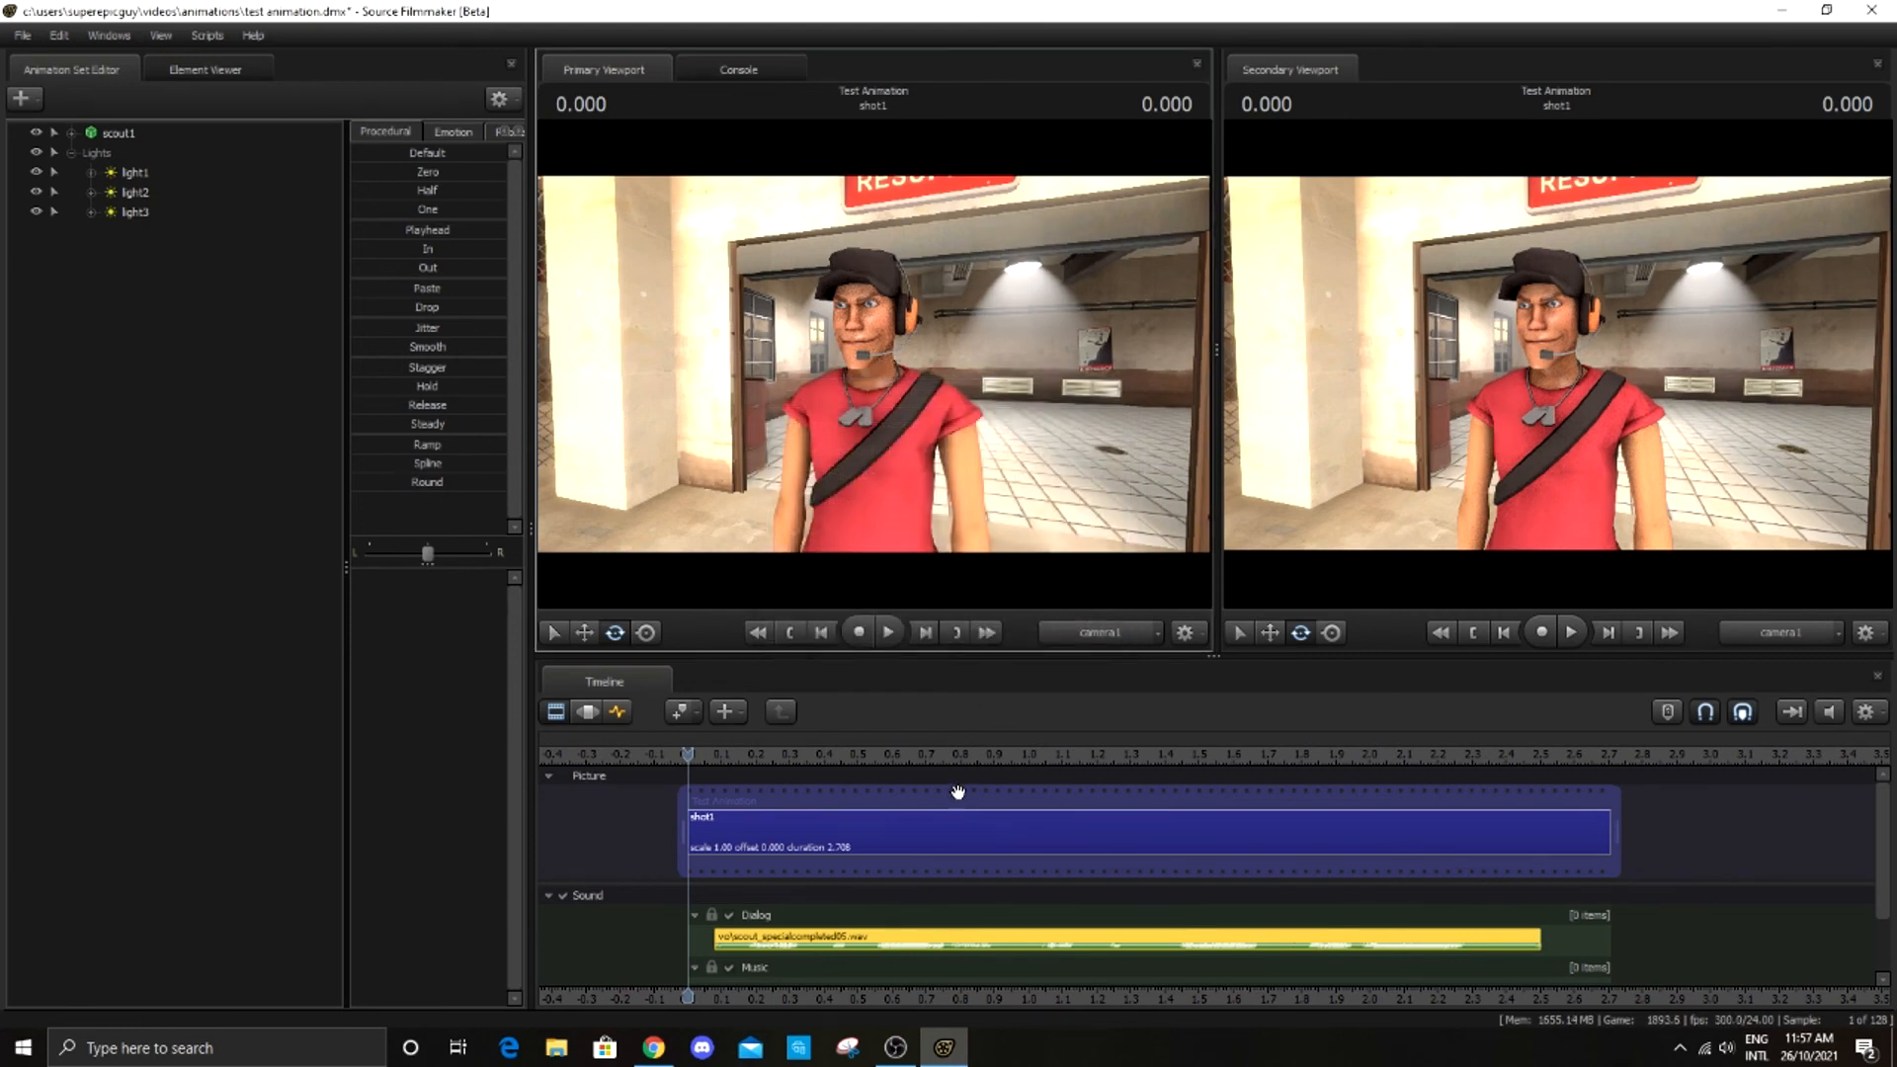
Save the test animation session
{"action": "scroll", "coordinate": [954, 792], "scroll_direction": "up", "scroll_amount": 1}
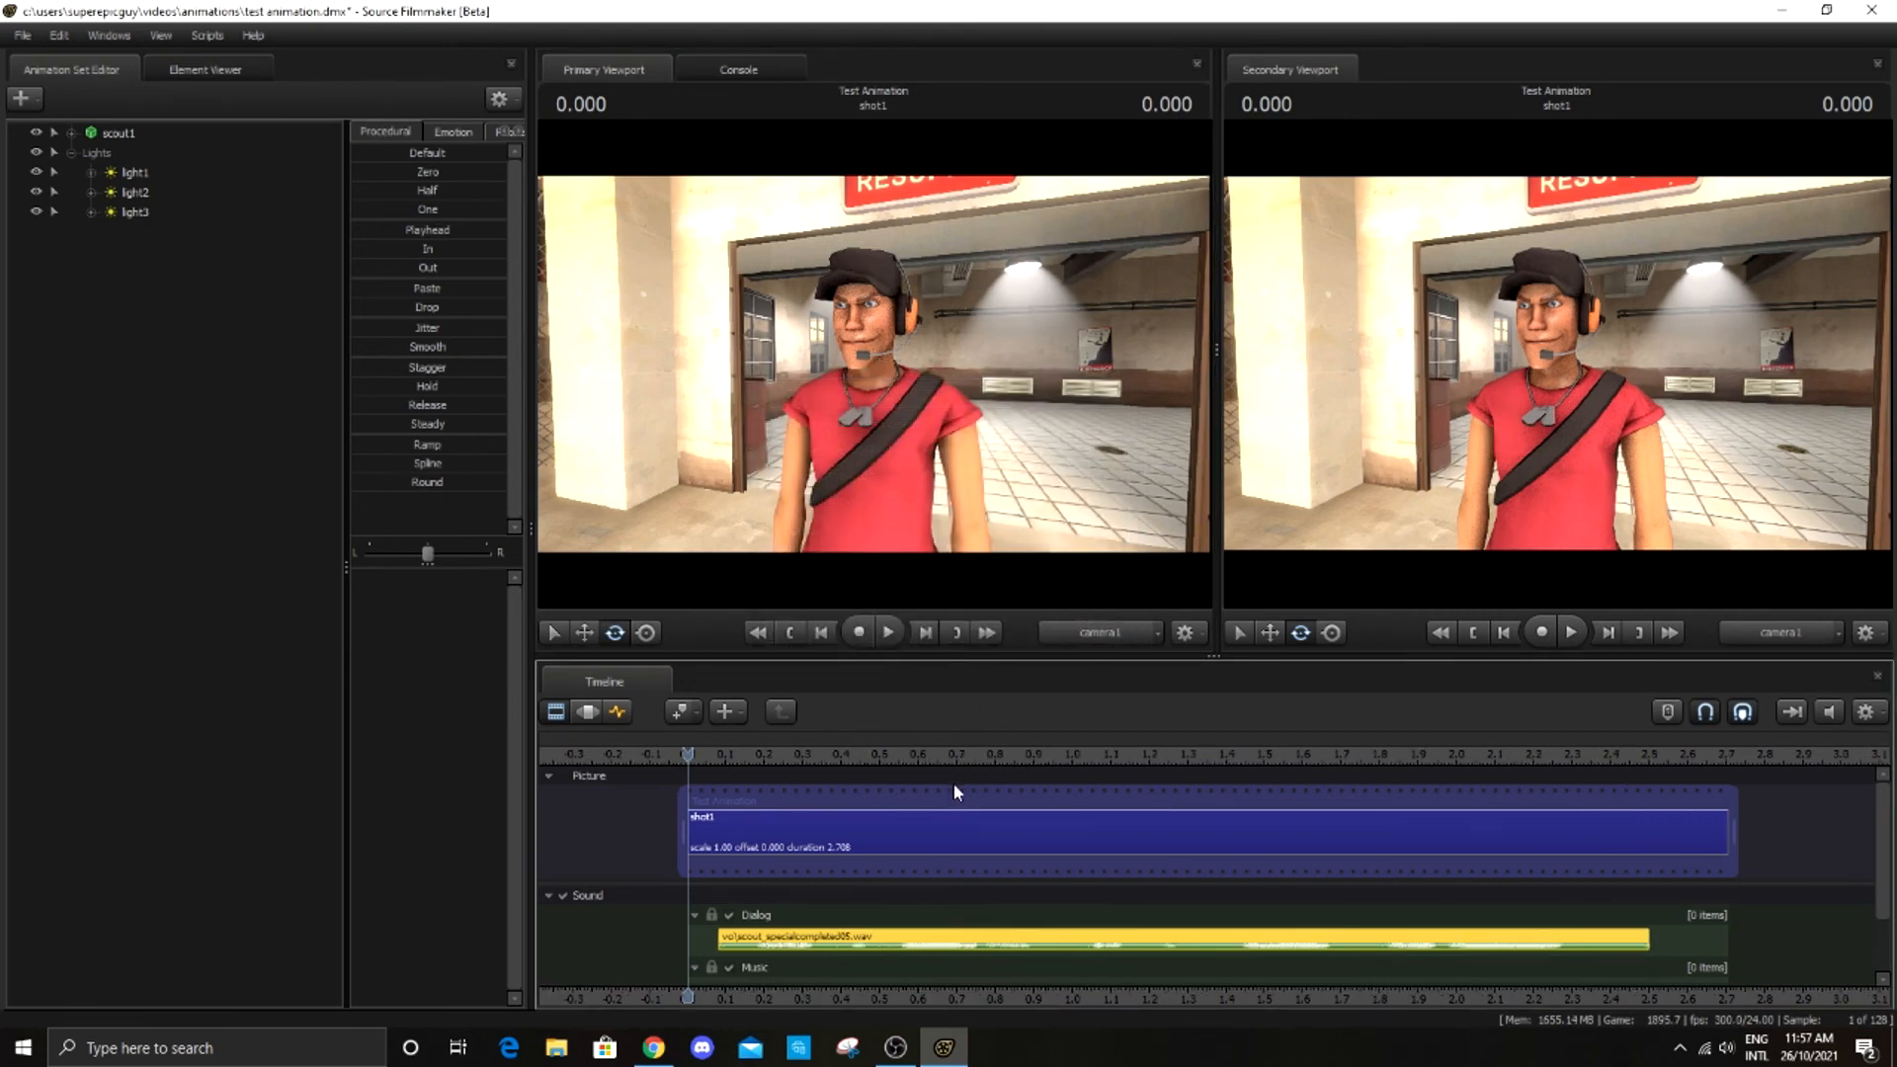
{"action": "left_click", "coordinate": [21, 35]}
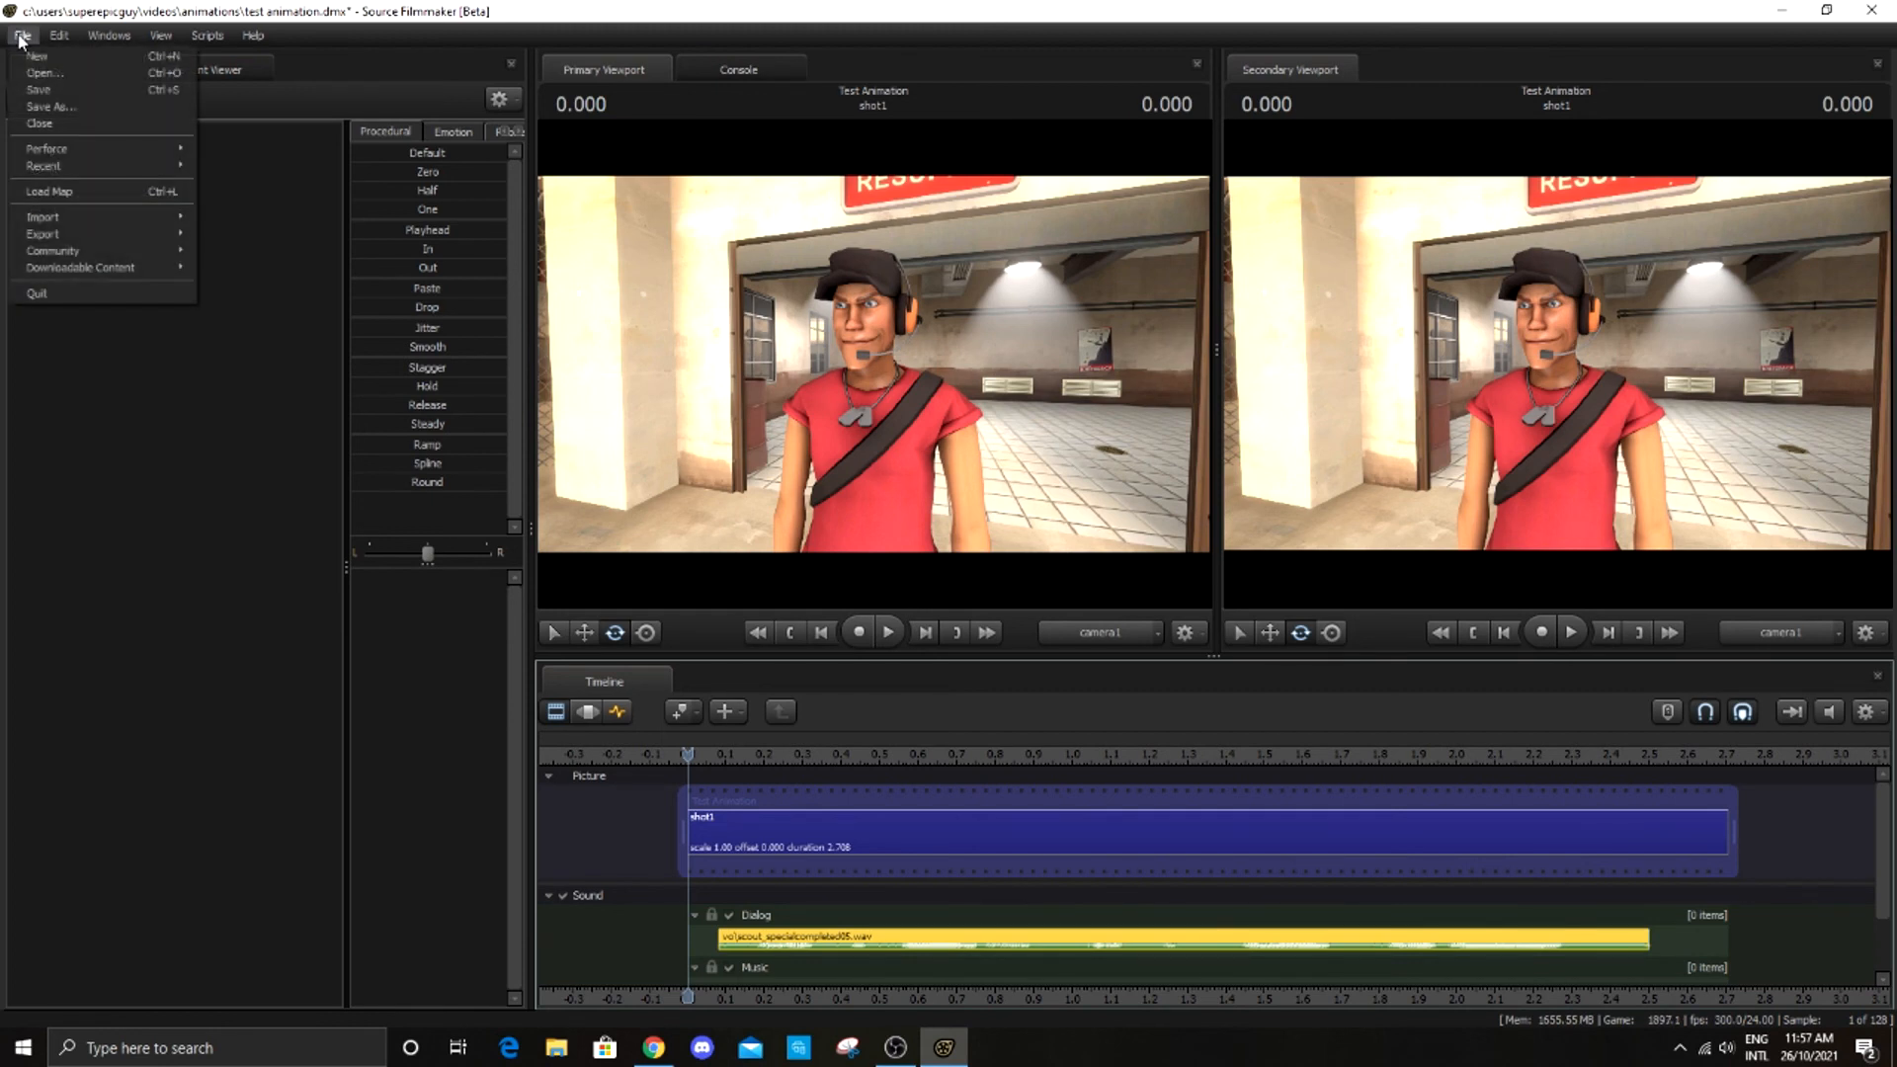
{"action": "left_click", "coordinate": [48, 88]}
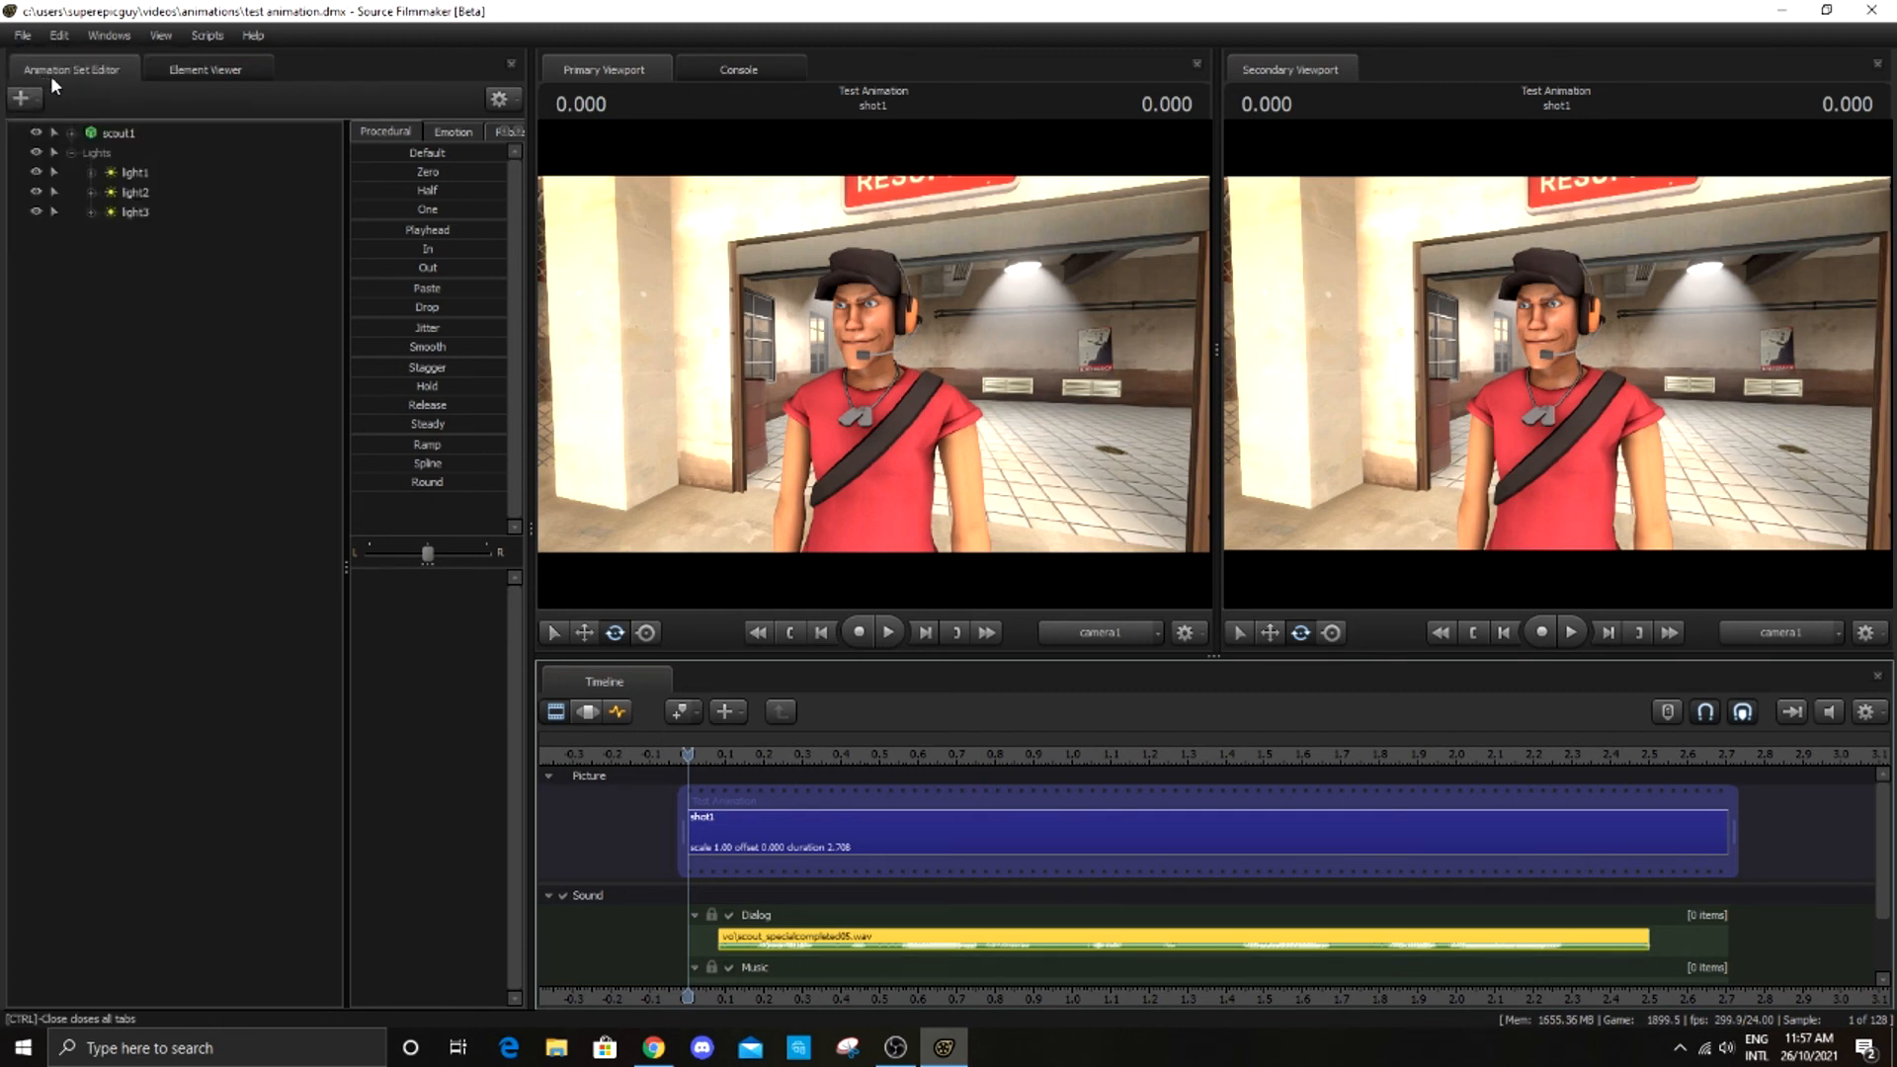
Export the whole sequence as a 720p MP4 movie with audio, enabling the frame rate and shutter speed overrides in the layoff settings
{"action": "left_click", "coordinate": [23, 35]}
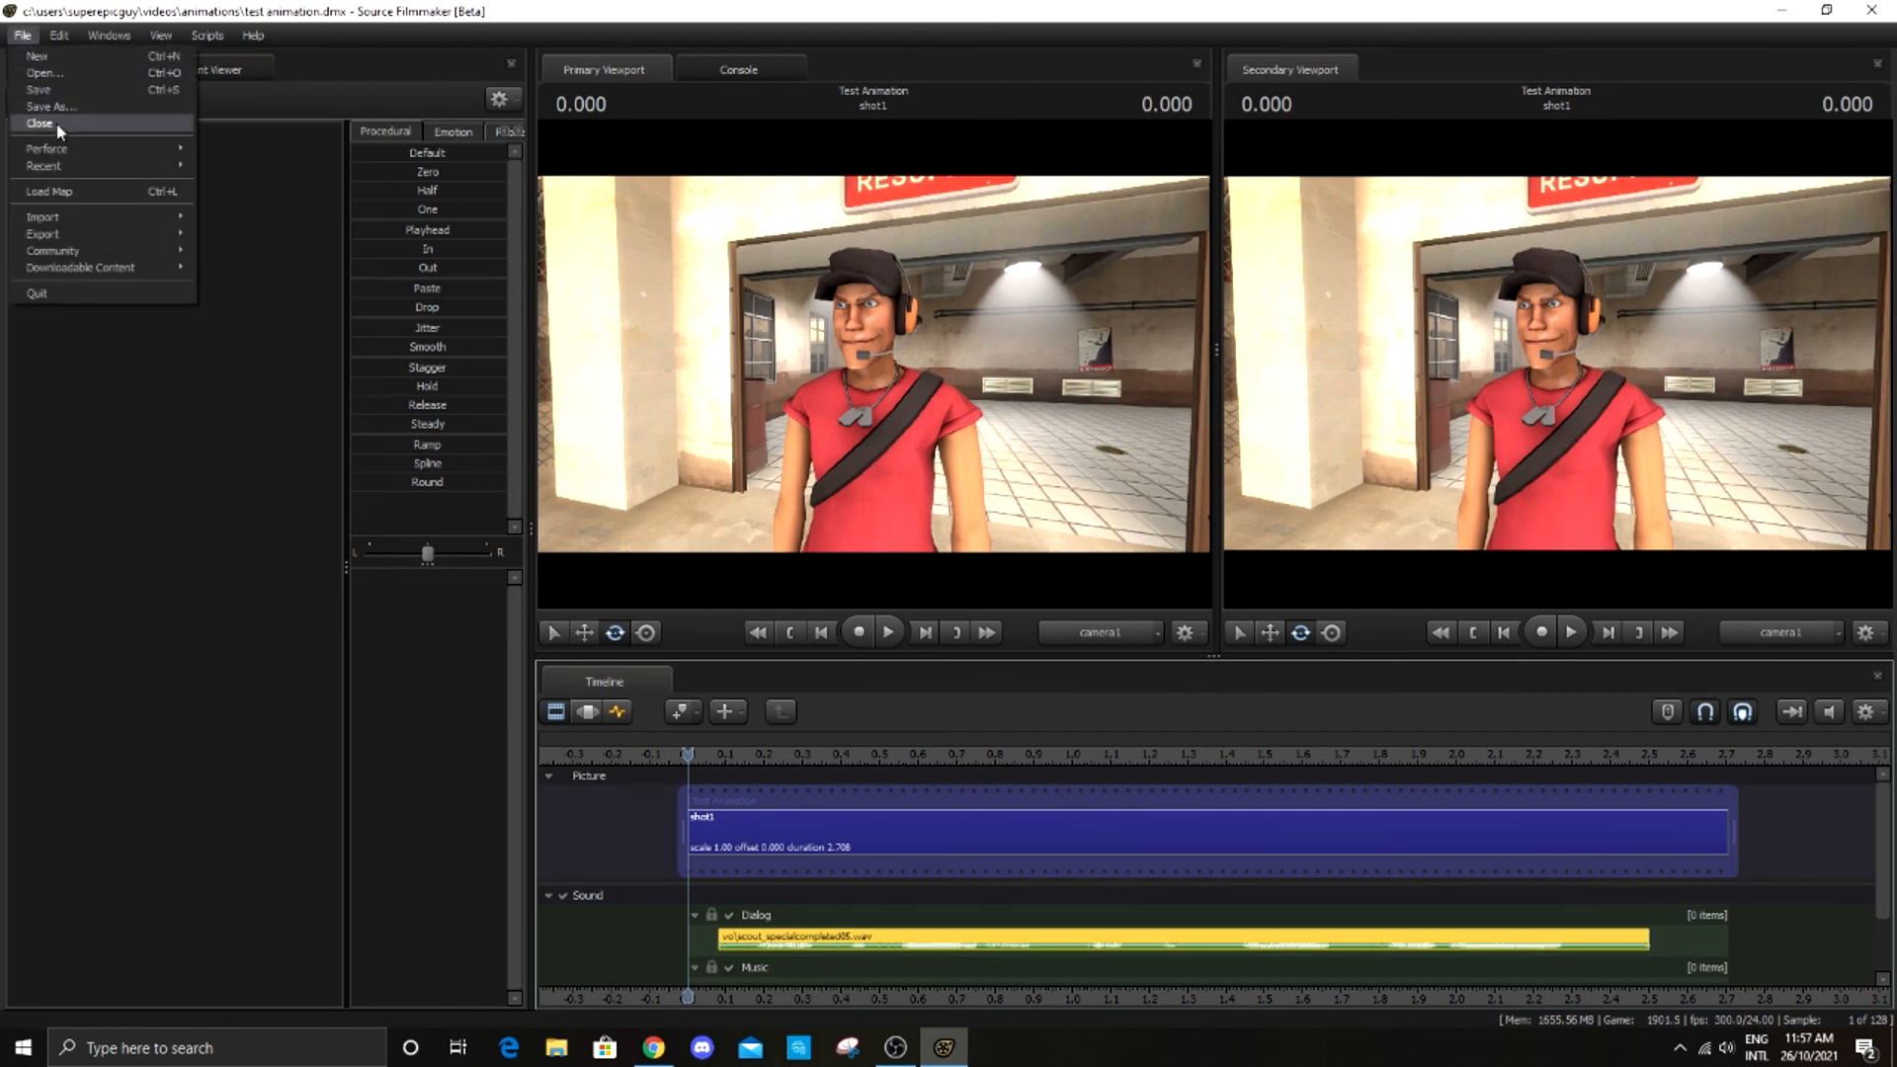
{"action": "mouse_move", "coordinate": [93, 233]}
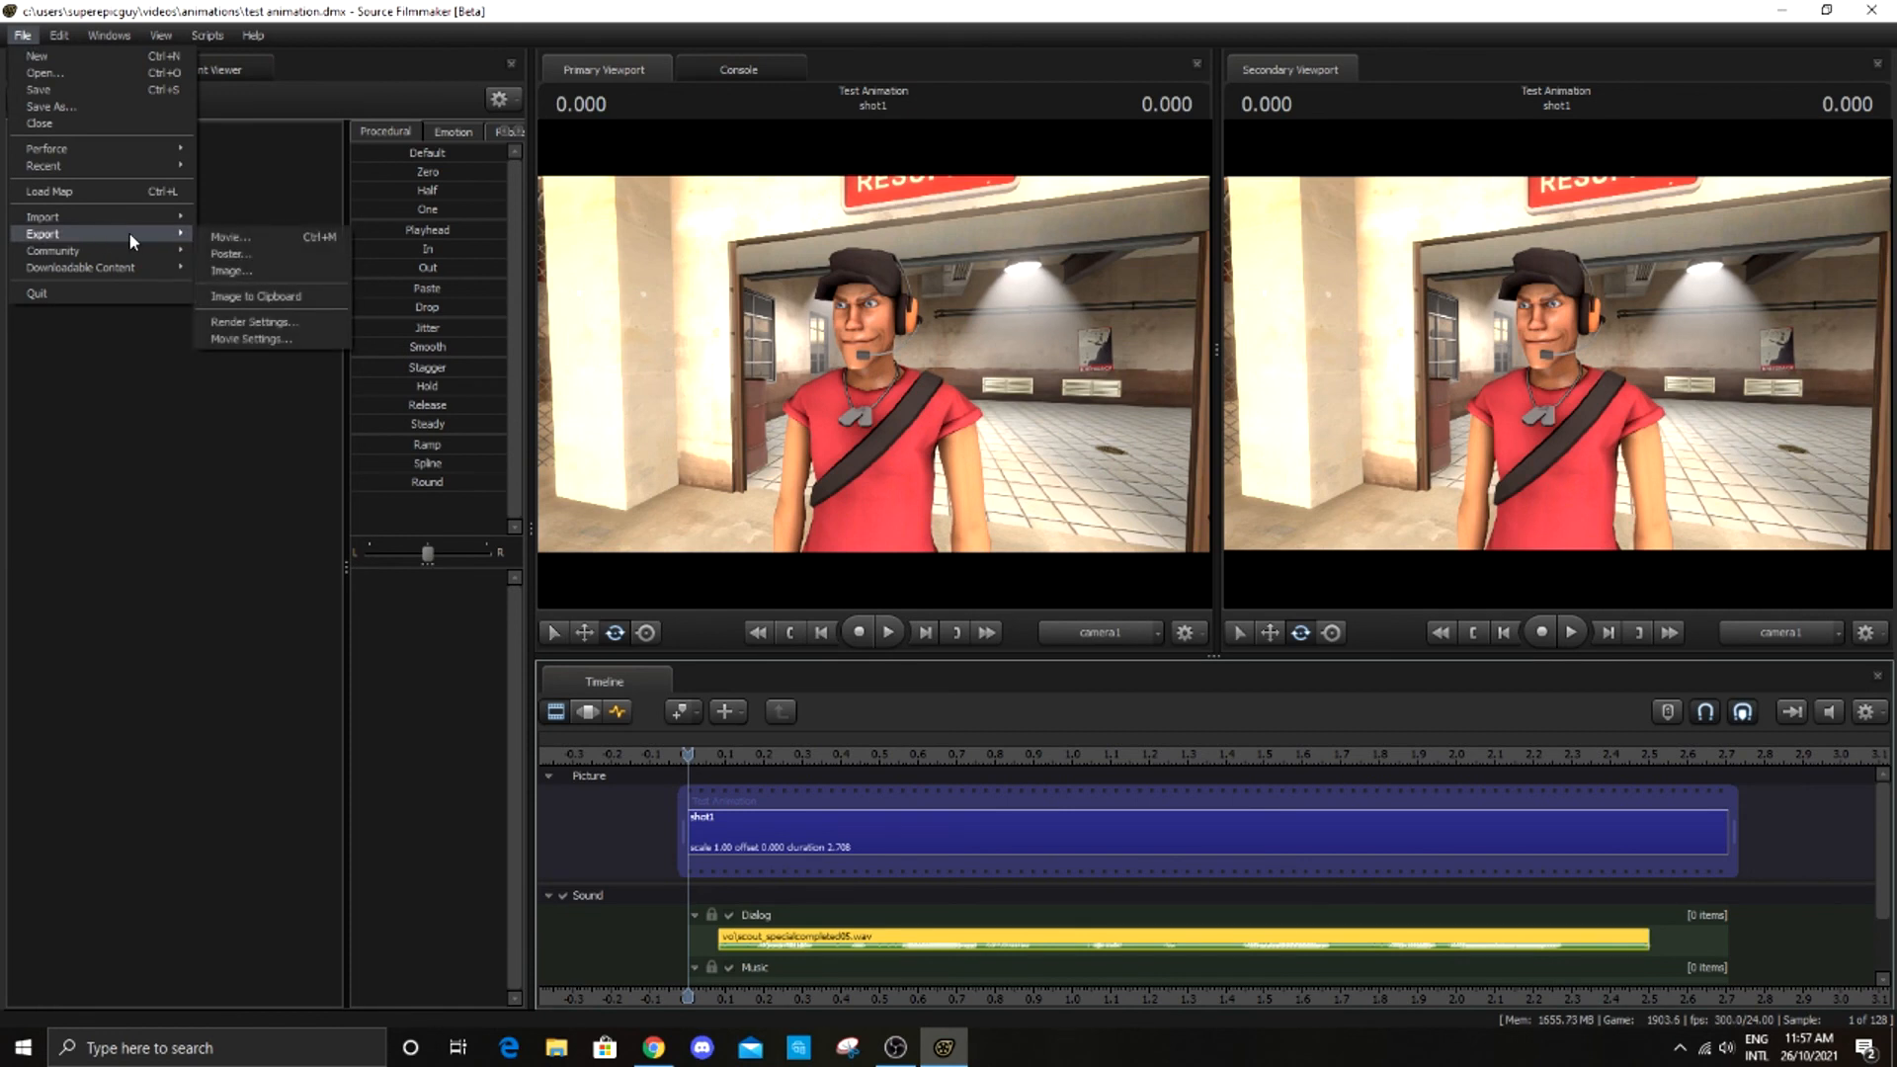
{"action": "left_click", "coordinate": [266, 235]}
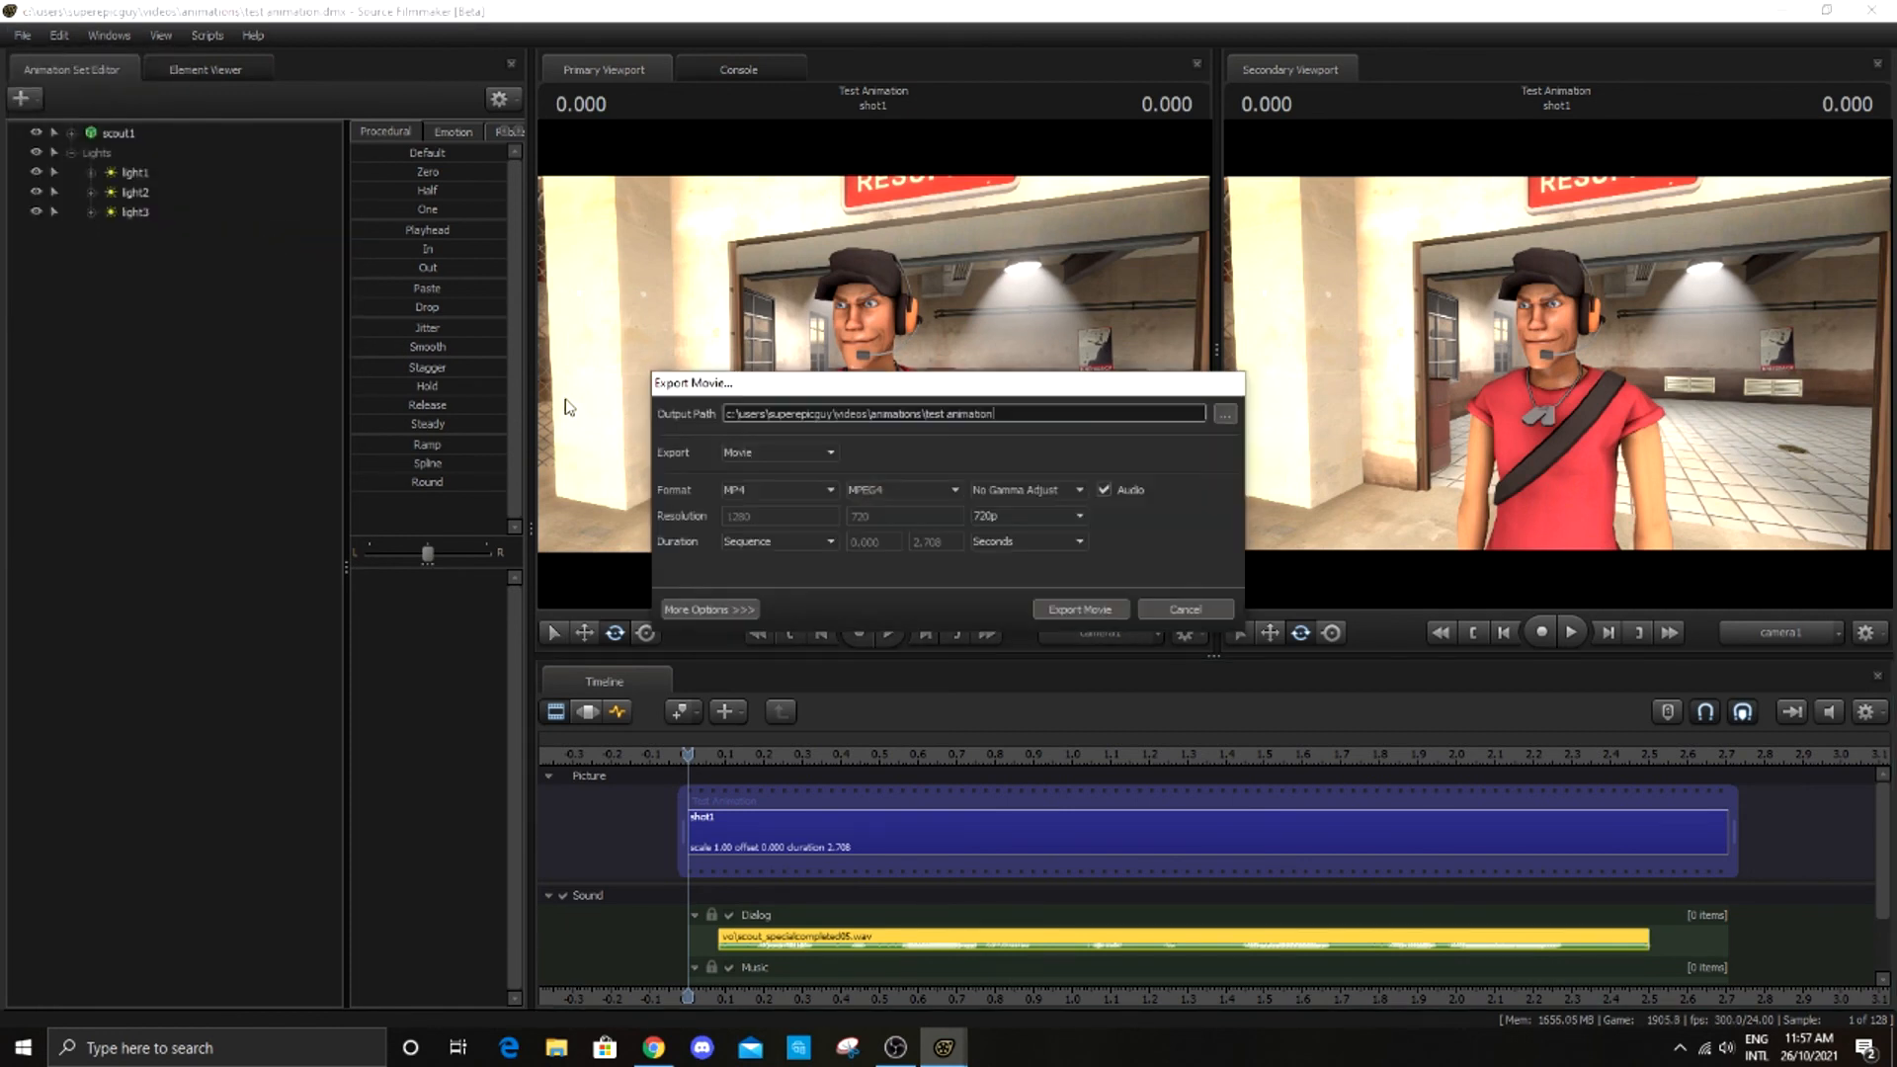
{"action": "left_click", "coordinate": [729, 610]}
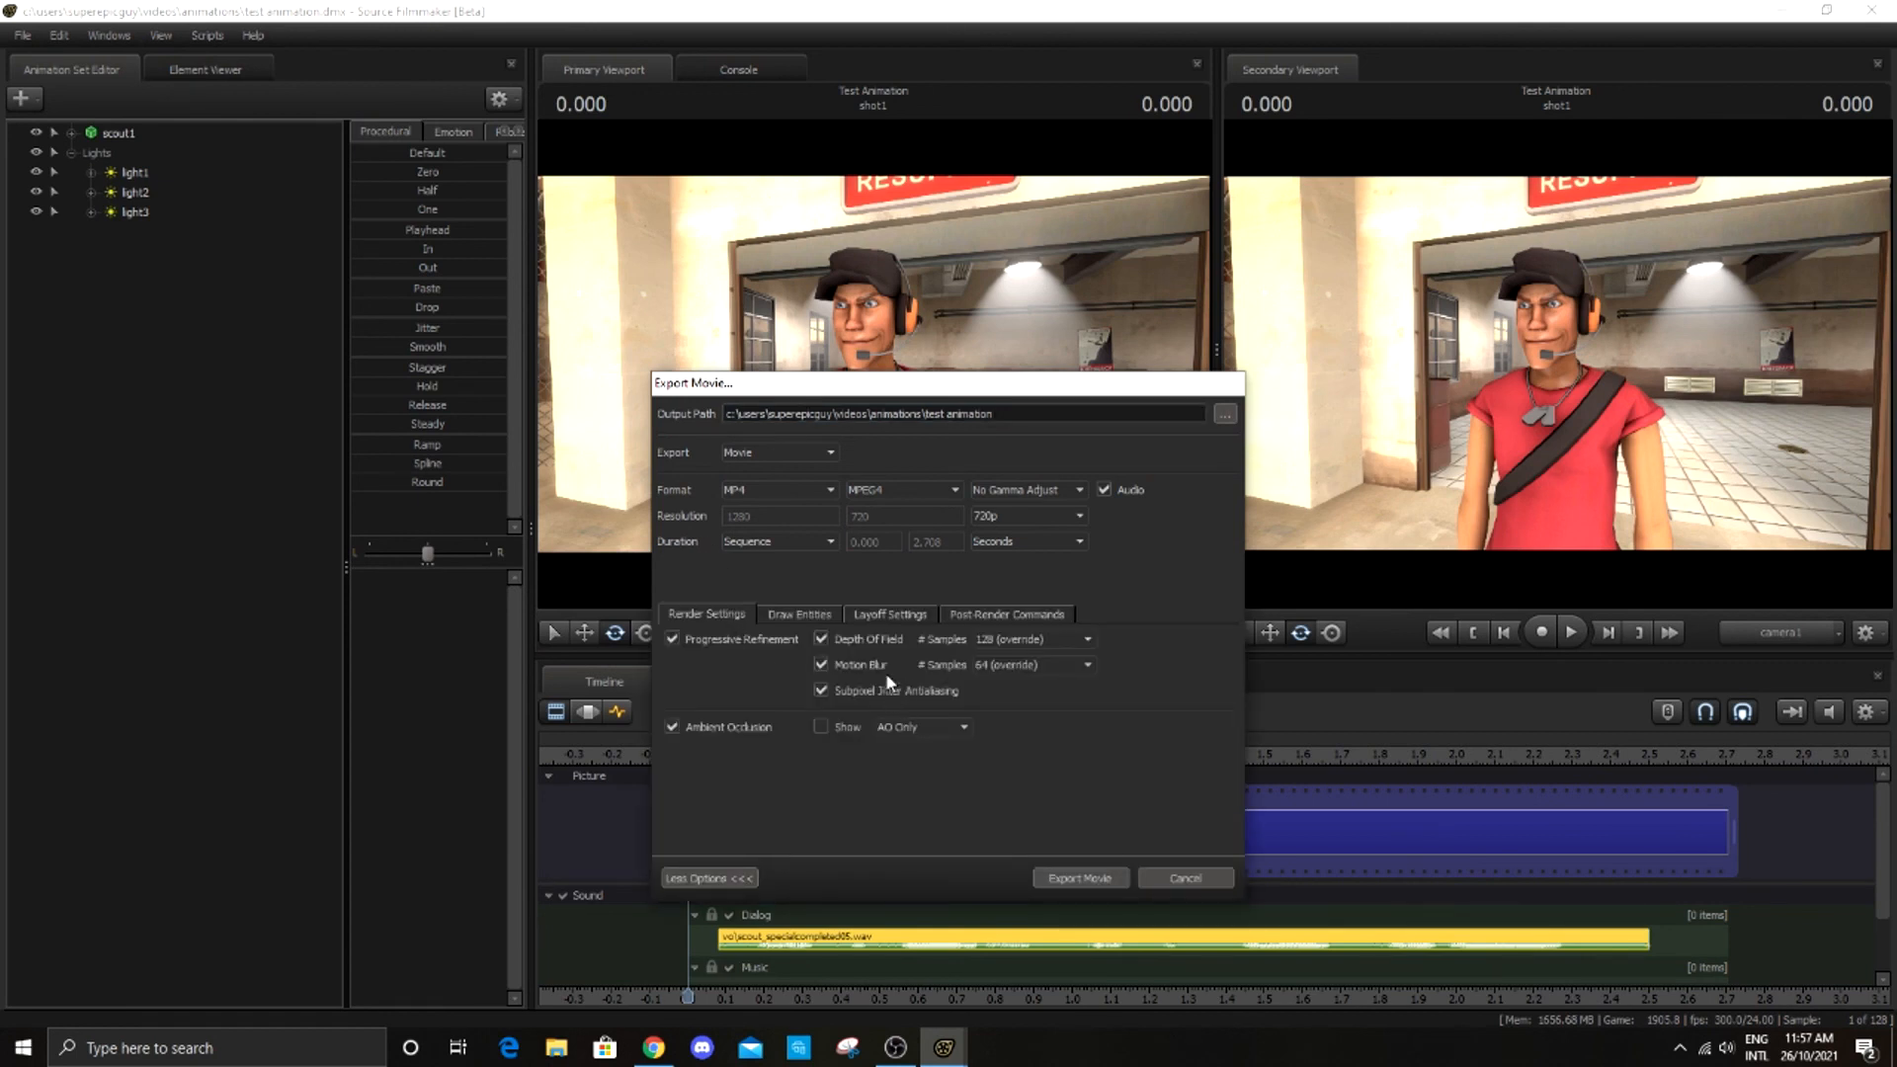
{"action": "left_click", "coordinate": [900, 621]}
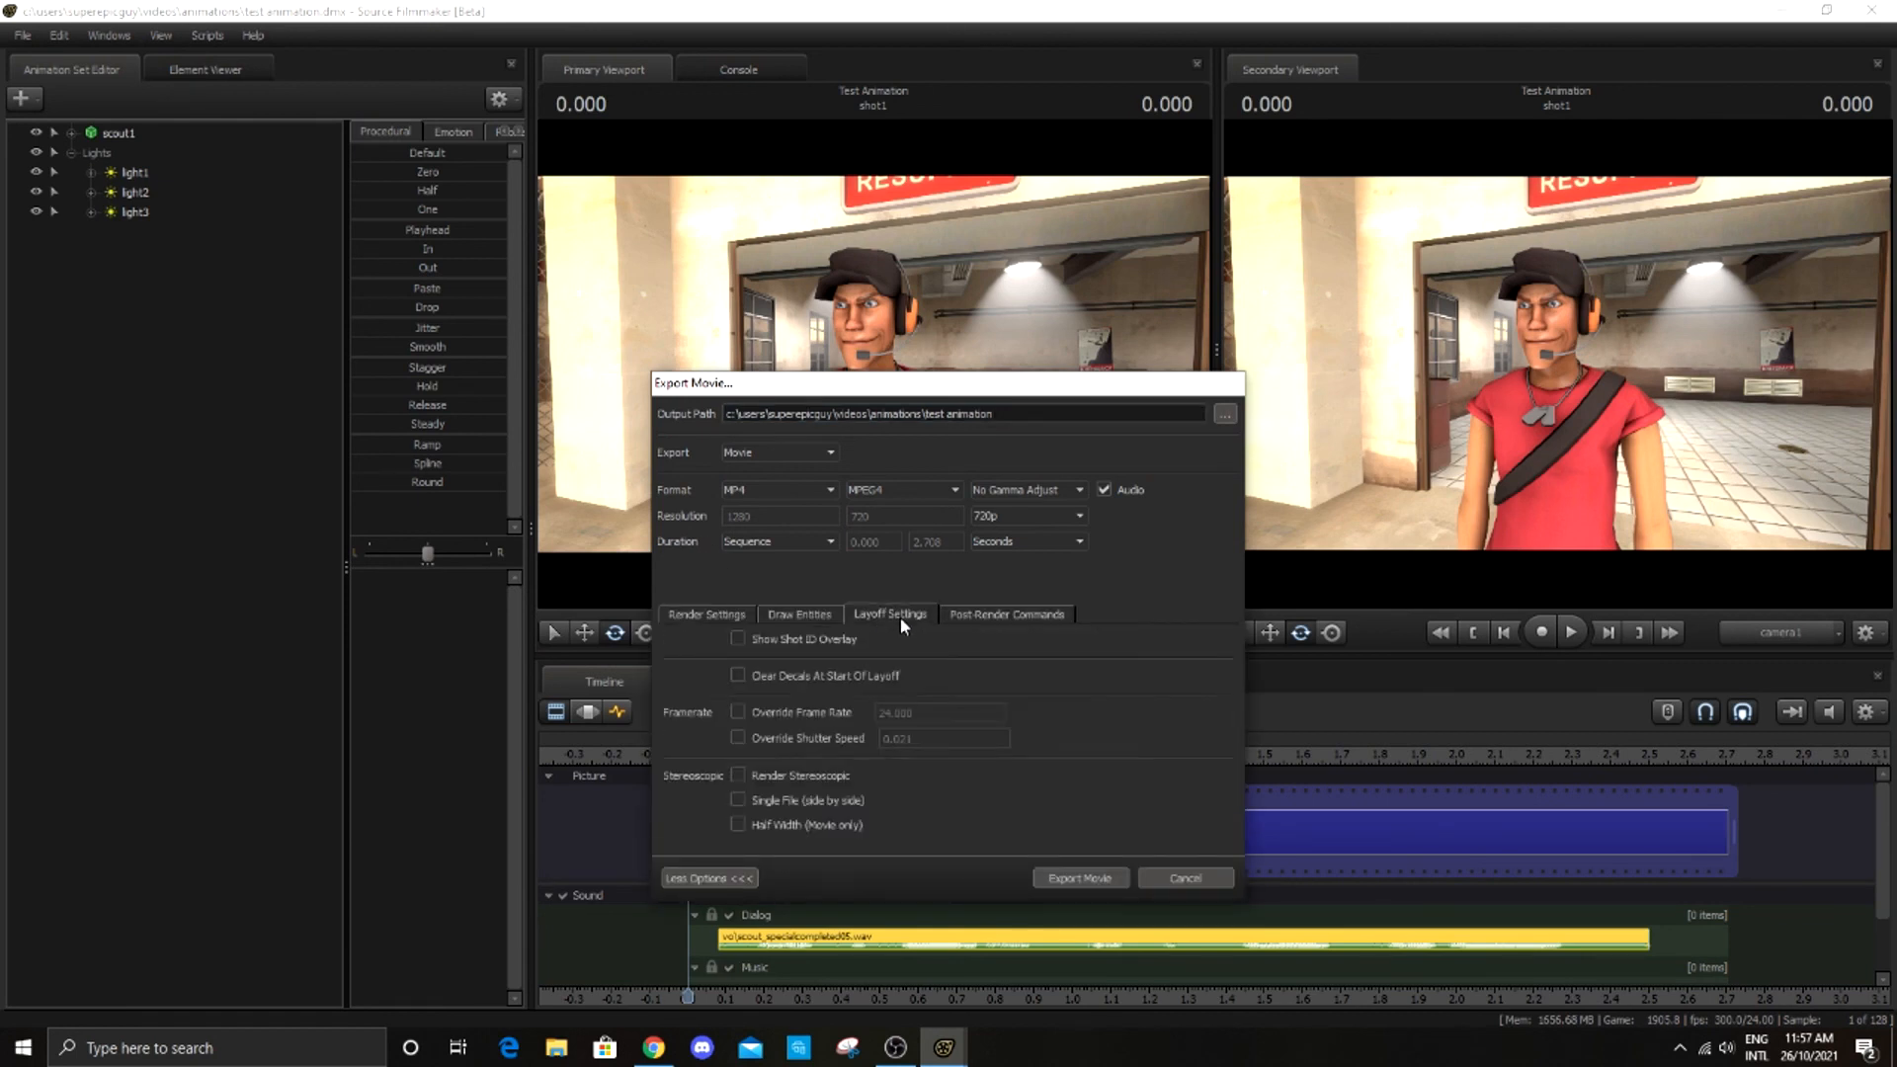
{"action": "left_click", "coordinate": [737, 712]}
{"action": "left_click", "coordinate": [736, 738]}
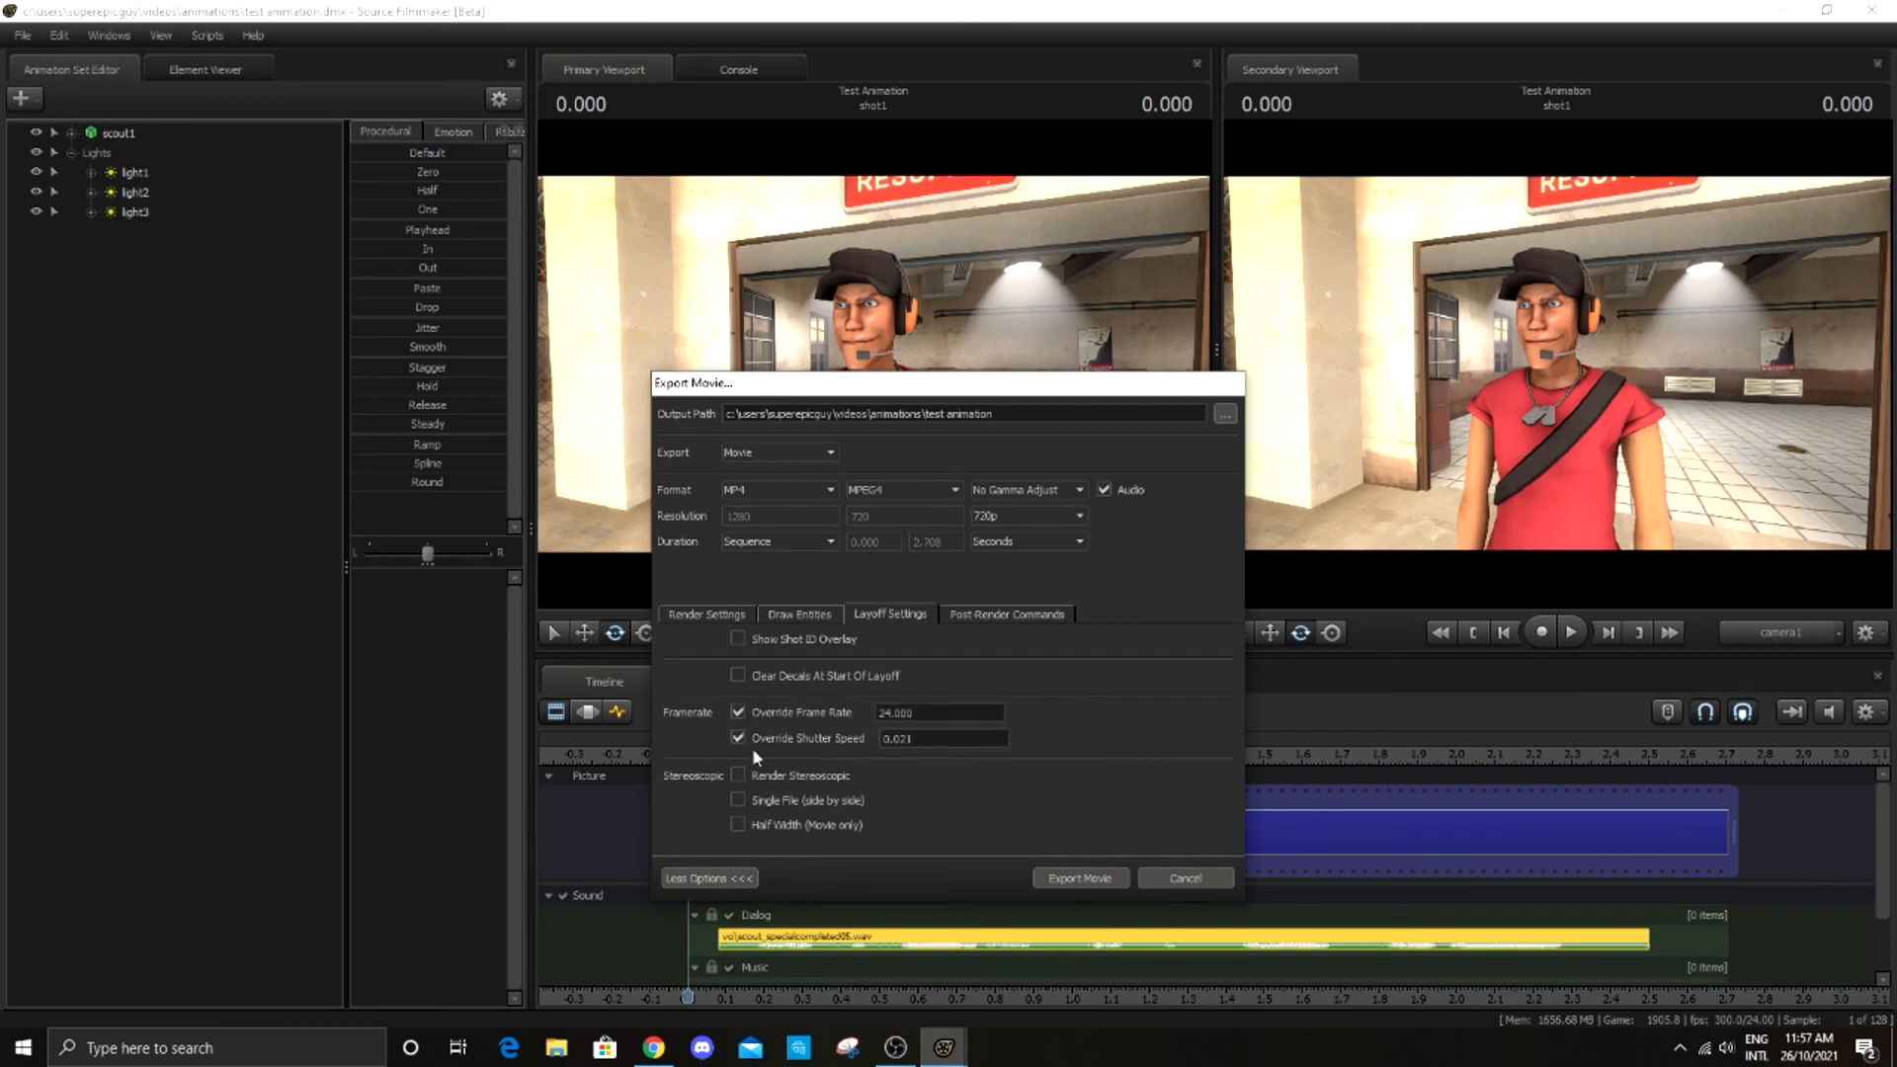
{"action": "left_click", "coordinate": [910, 740]}
{"action": "left_click", "coordinate": [1074, 880]}
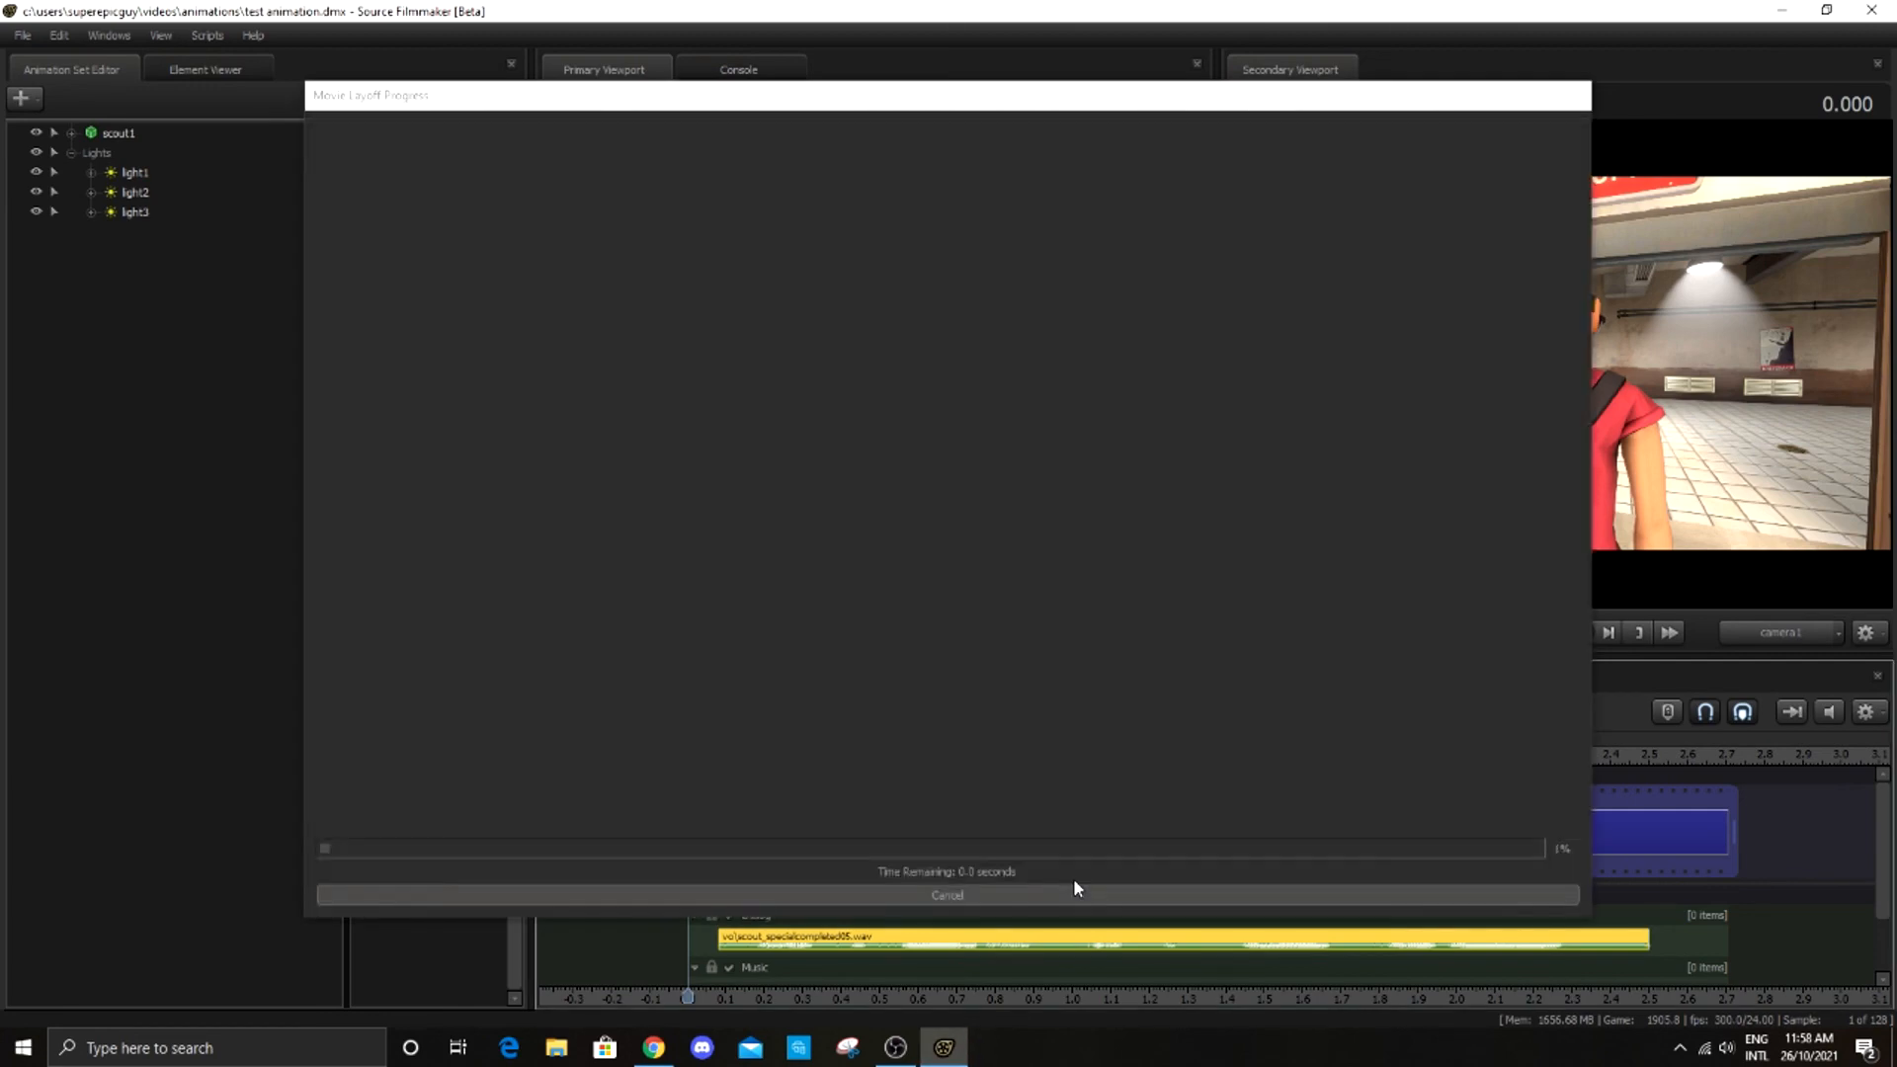